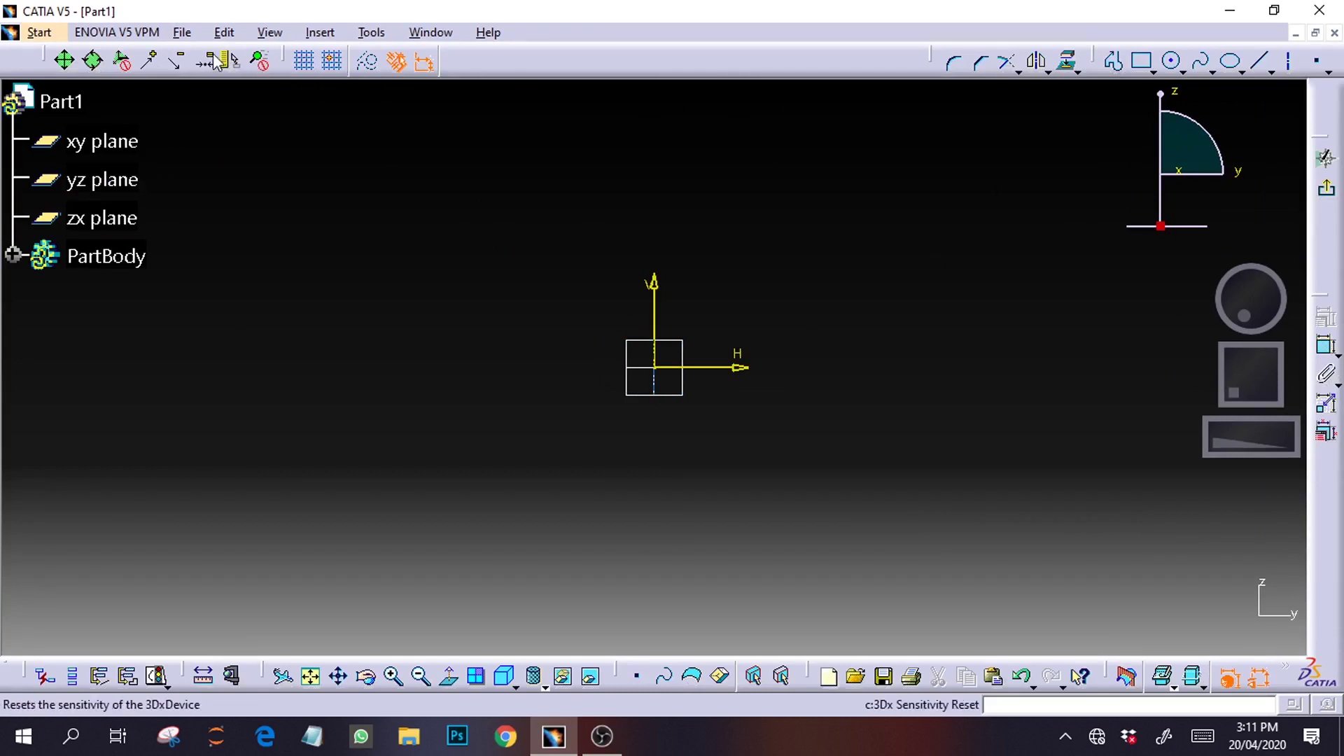
Sketch a circle centred on the origin with a radius of 35 mm
left_click(1183, 70)
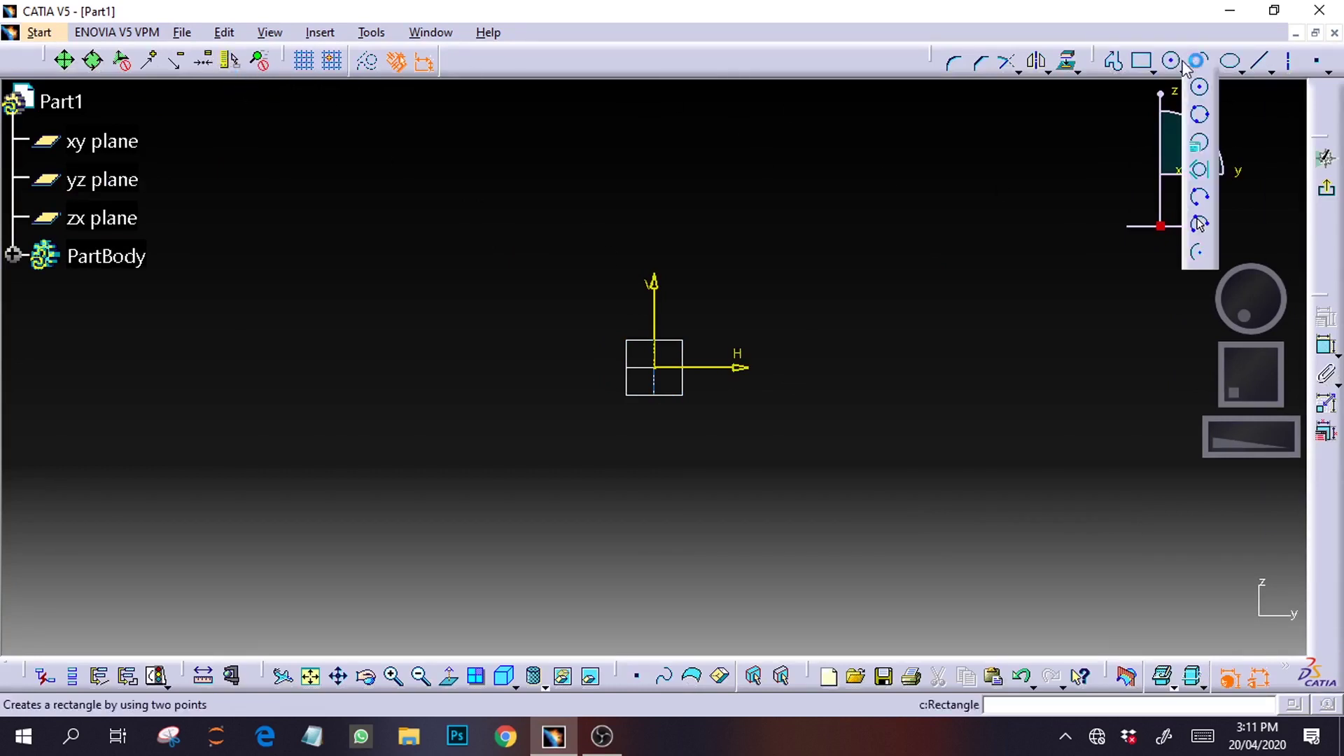
left_click(1199, 86)
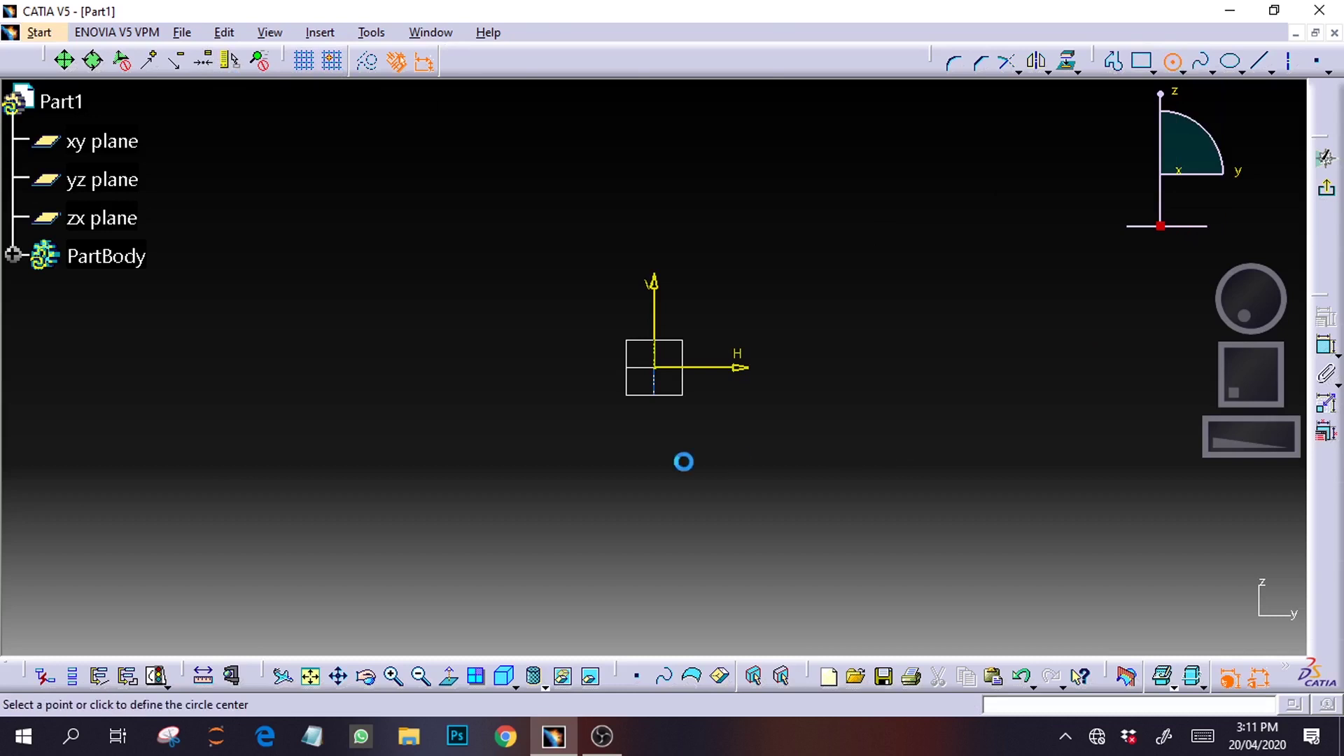
left_click(661, 370)
left_click_drag(868, 62, 786, 65)
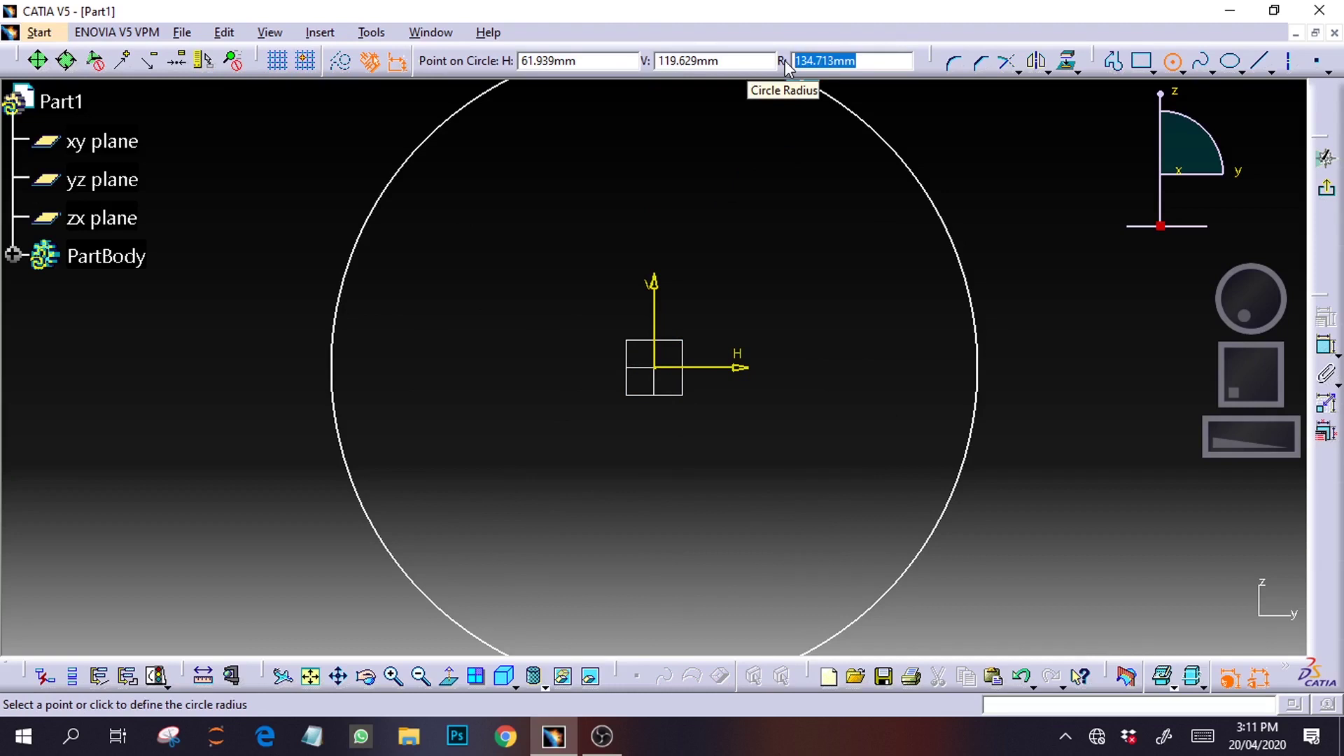
type("25")
key("Return")
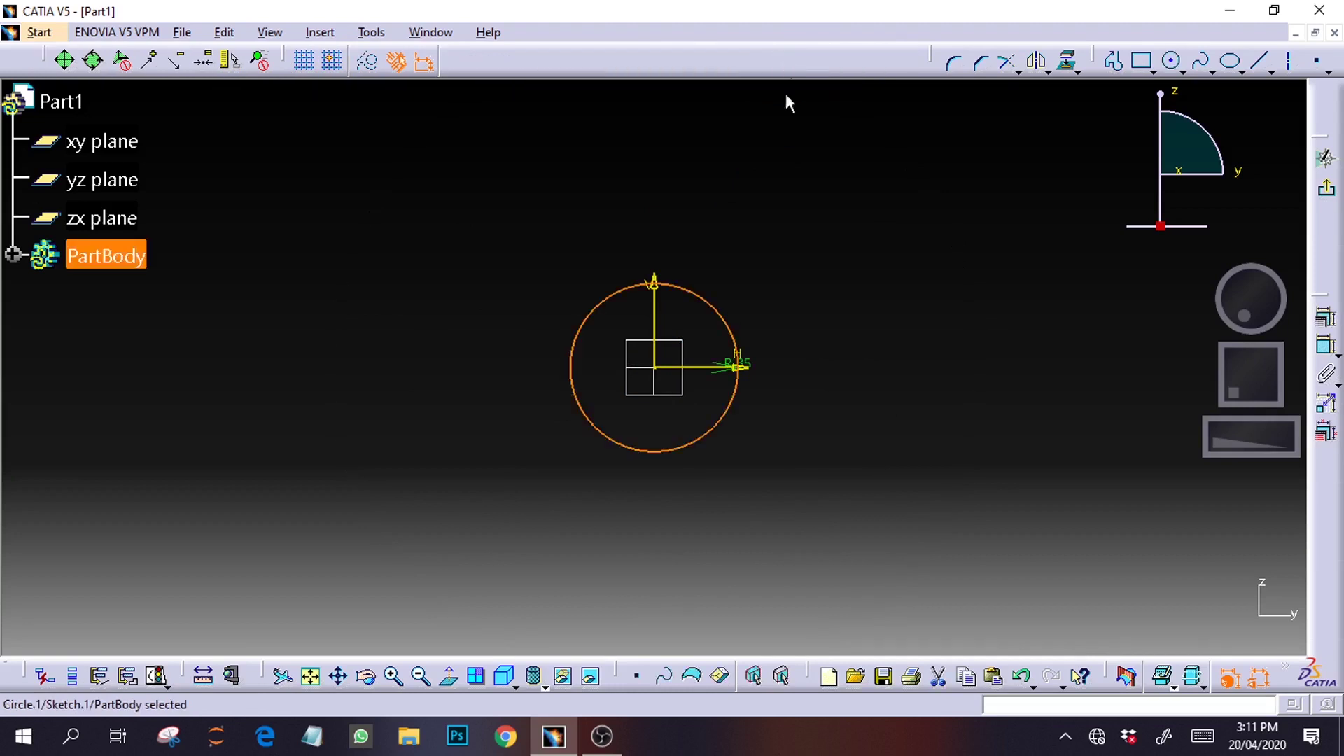
left_click(984, 433)
left_click_drag(1220, 432, 1288, 438)
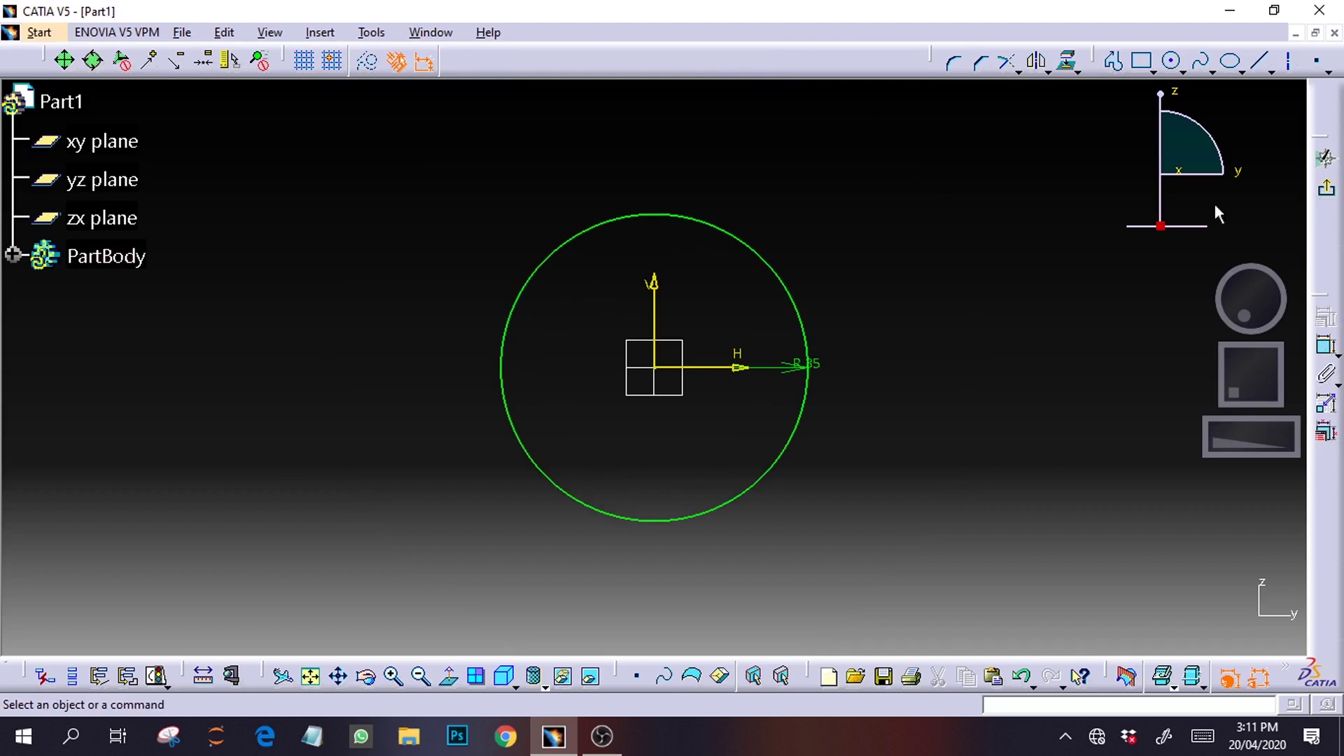
Sketch a second, concentric circle at the origin with a radius of 63/2 mm
left_click(1171, 61)
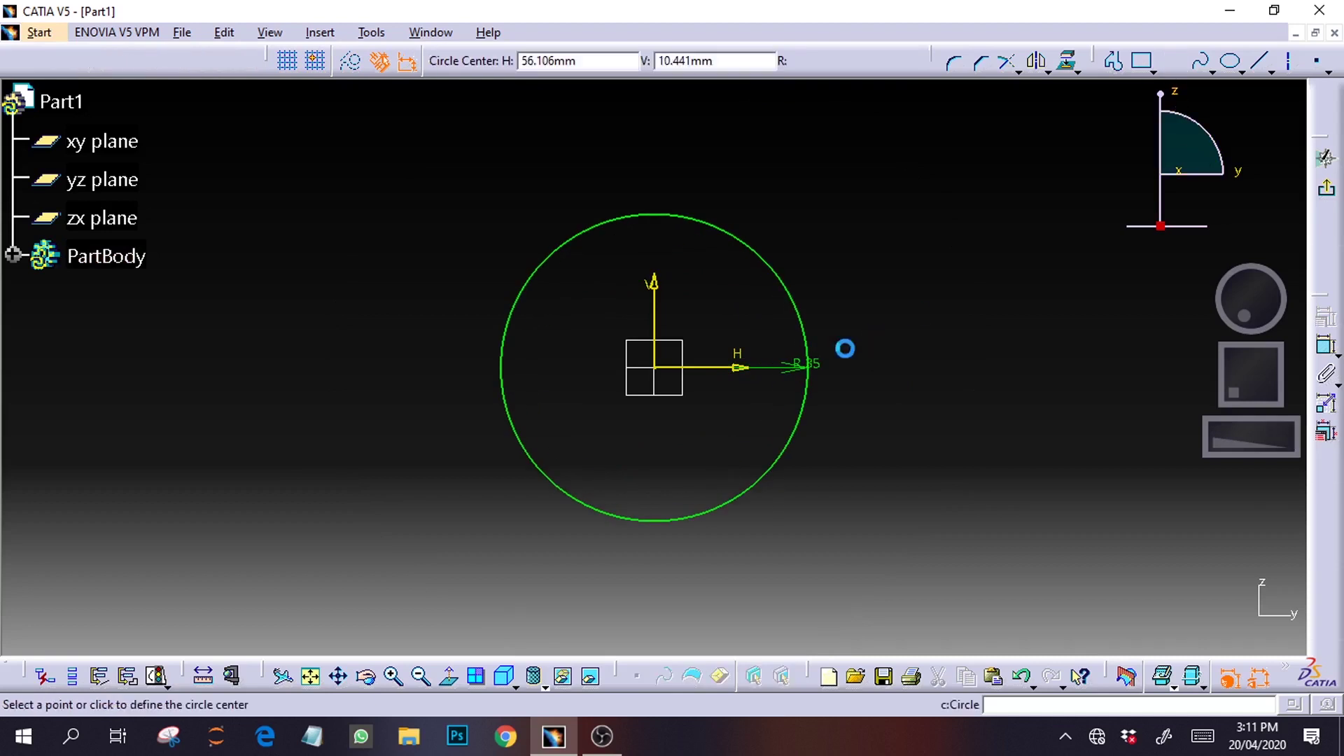
left_click(656, 369)
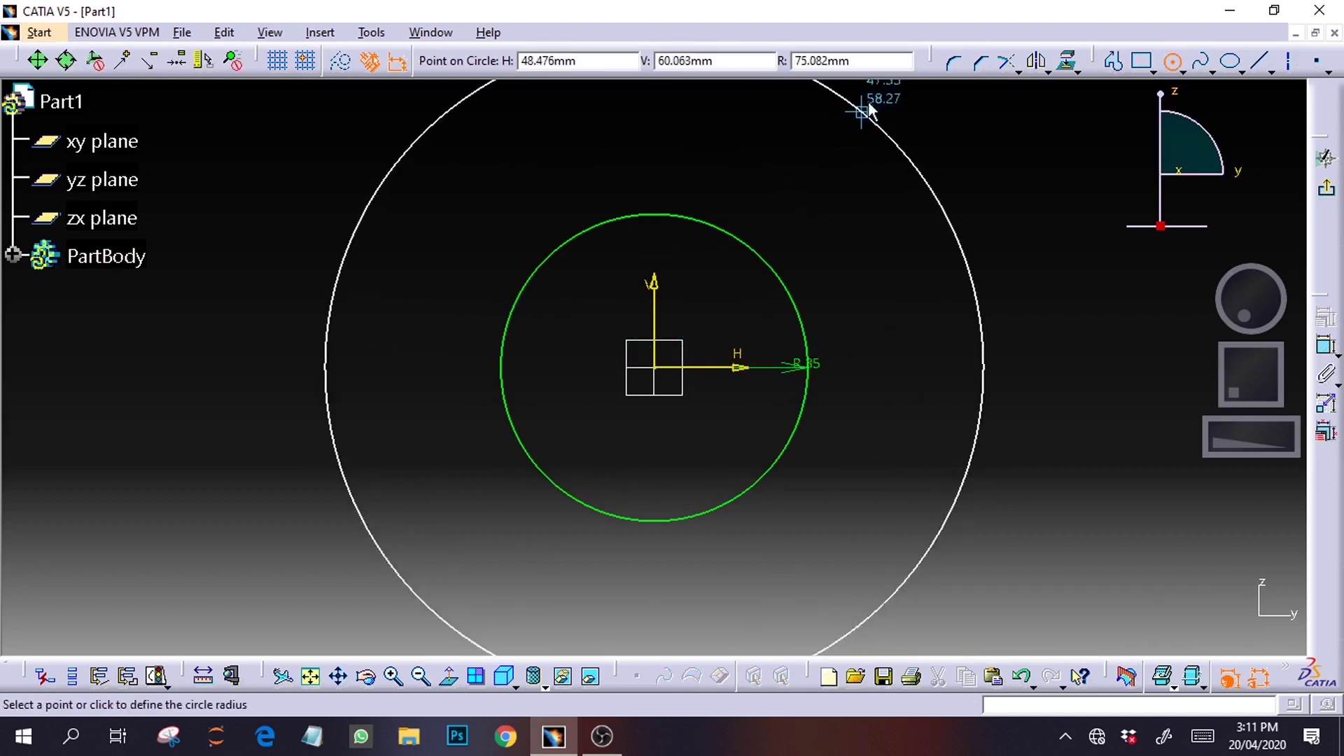
left_click_drag(865, 61, 756, 61)
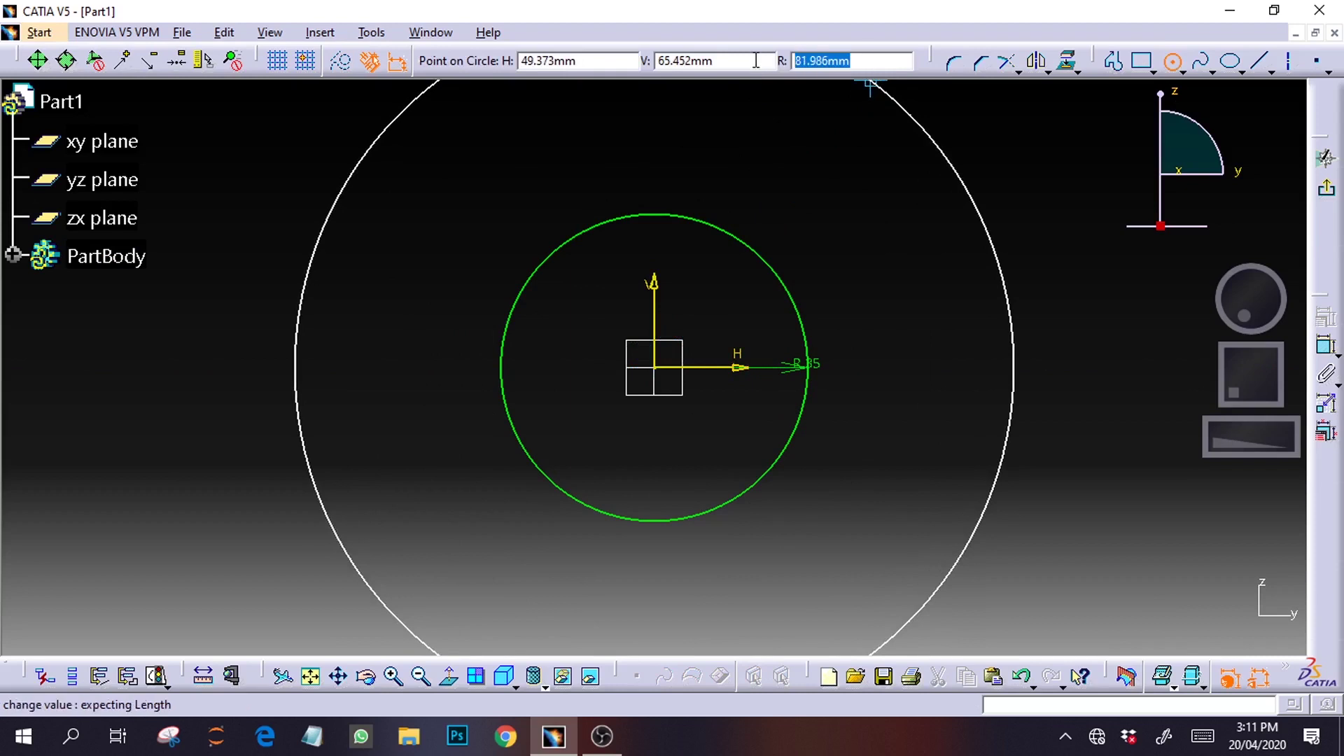
type("63/2")
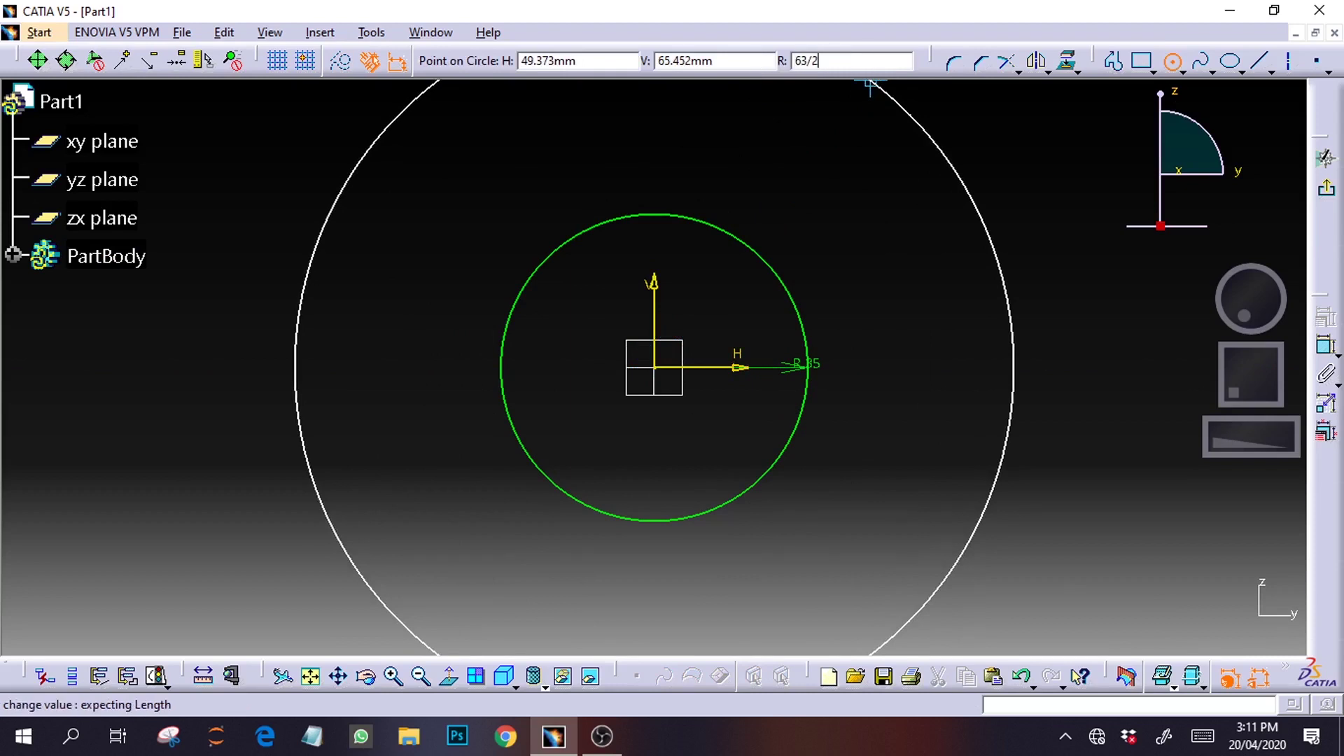
key("Return")
left_click(891, 294)
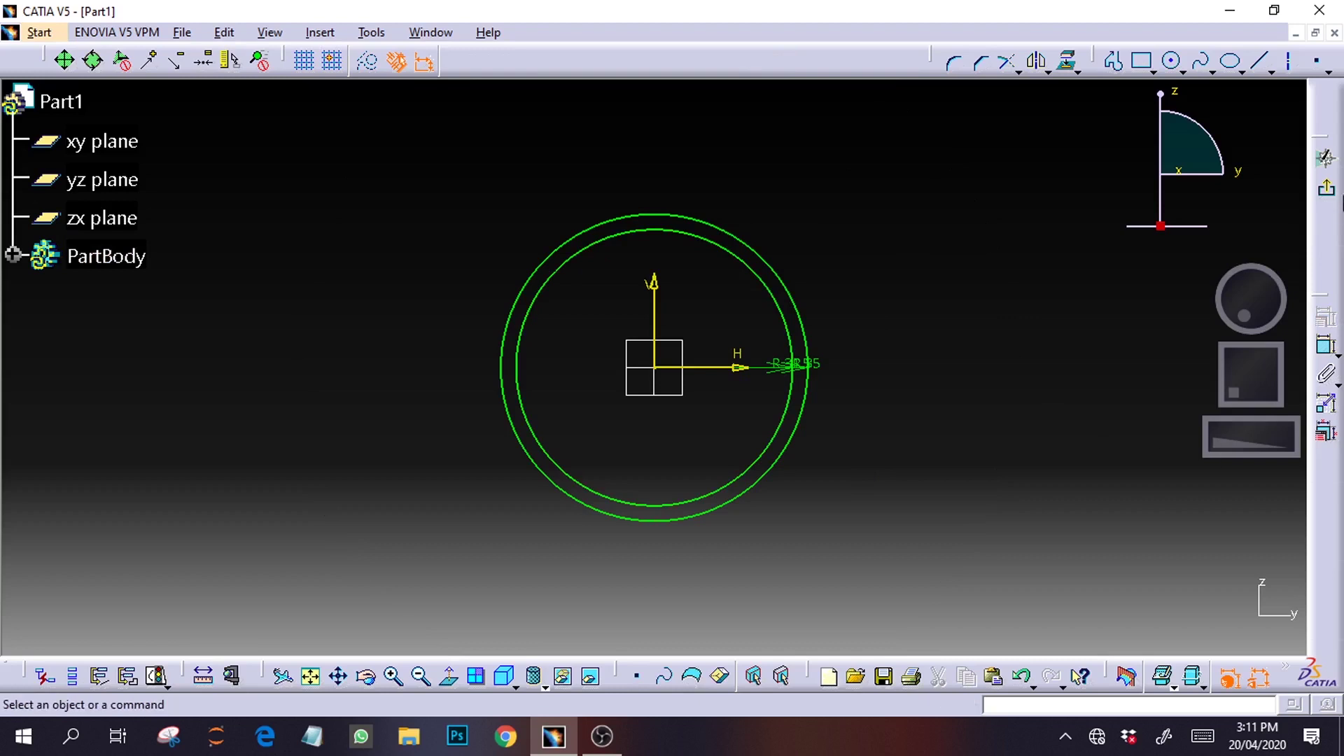
Exit the sketch and pad the two-circle ring profile with a length of 10 mm and mirrored extent
left_click(1326, 189)
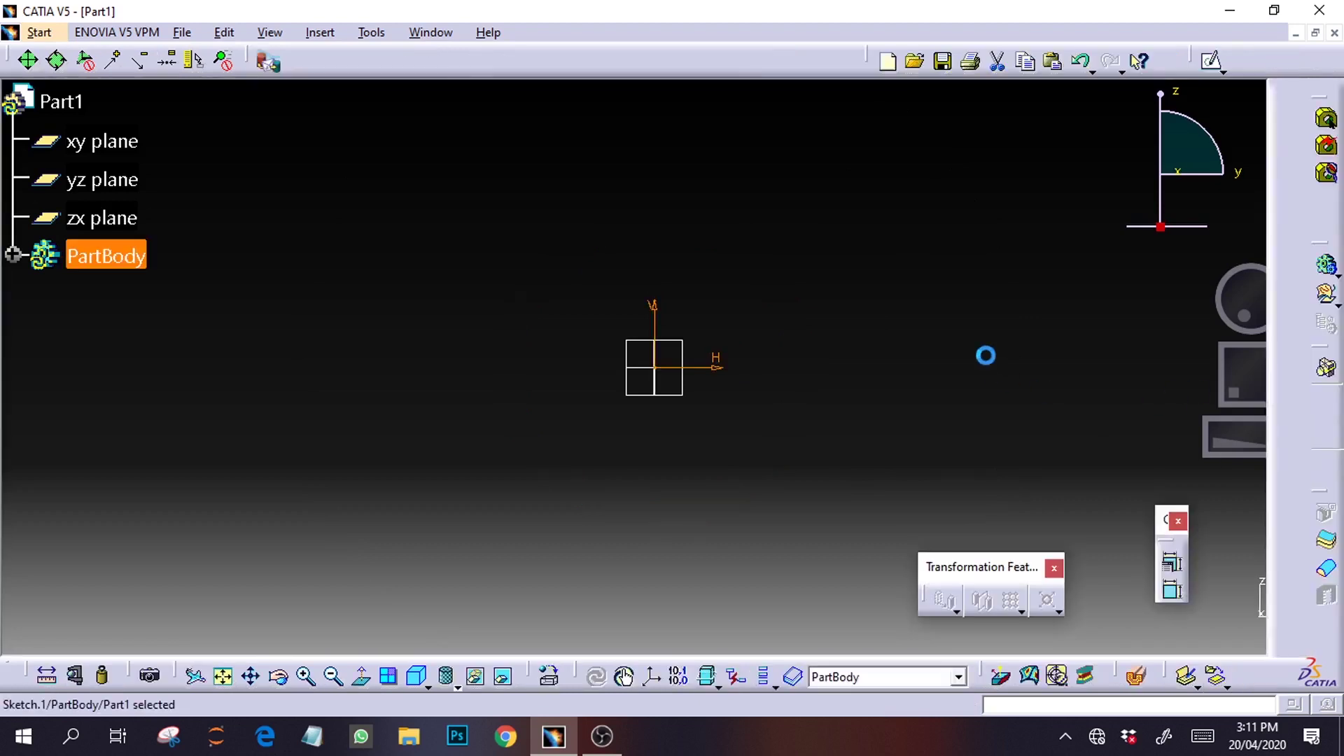
left_click_drag(1187, 428, 1244, 422)
left_click(1287, 198)
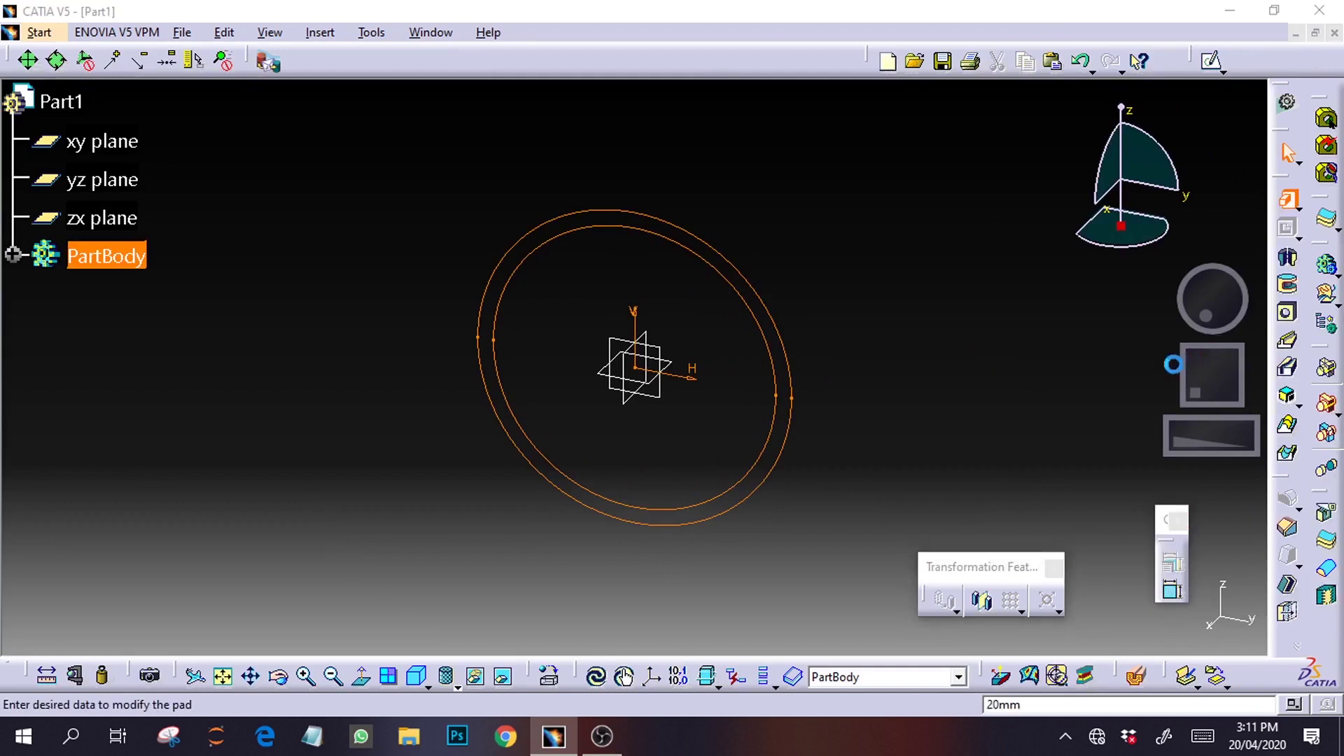
left_click_drag(1172, 303, 1194, 322)
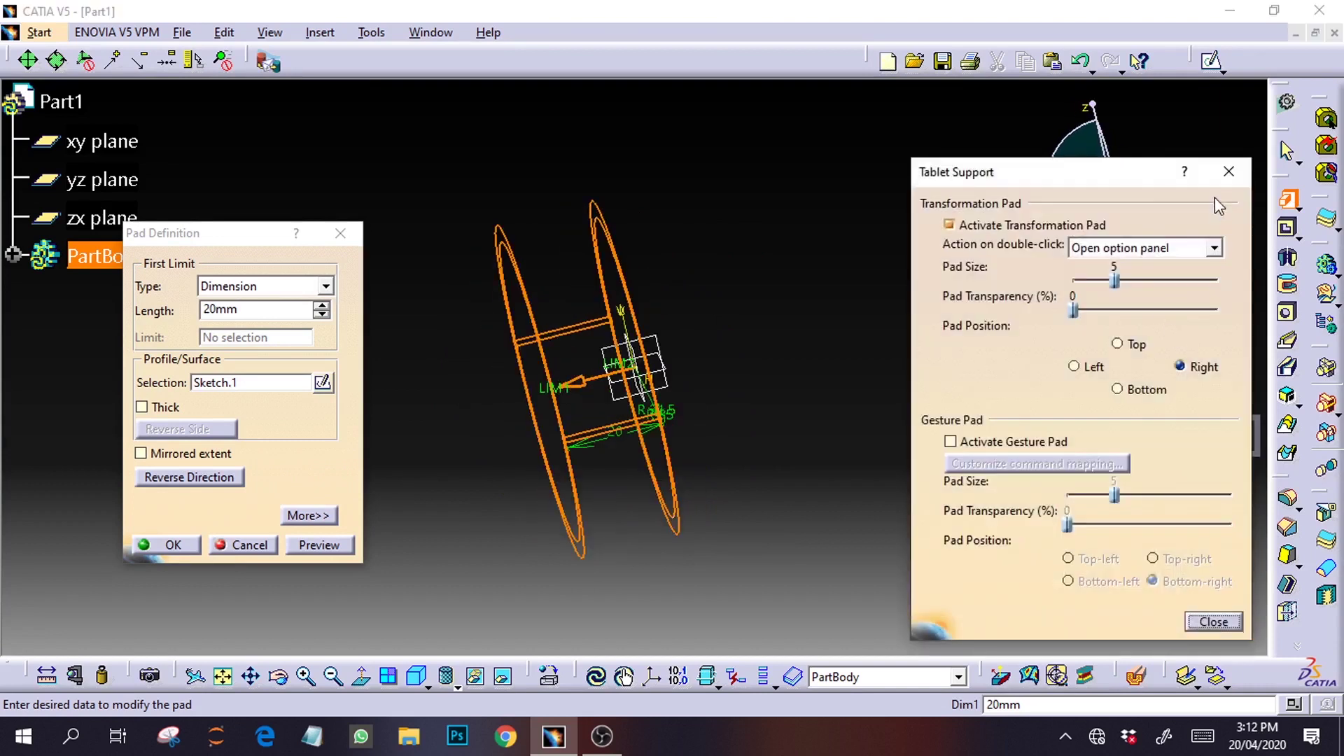
left_click(1230, 171)
mouse_move(1207, 294)
left_mouse_down()
mouse_move(1192, 293)
mouse_move(1230, 289)
mouse_move(1215, 301)
left_mouse_up()
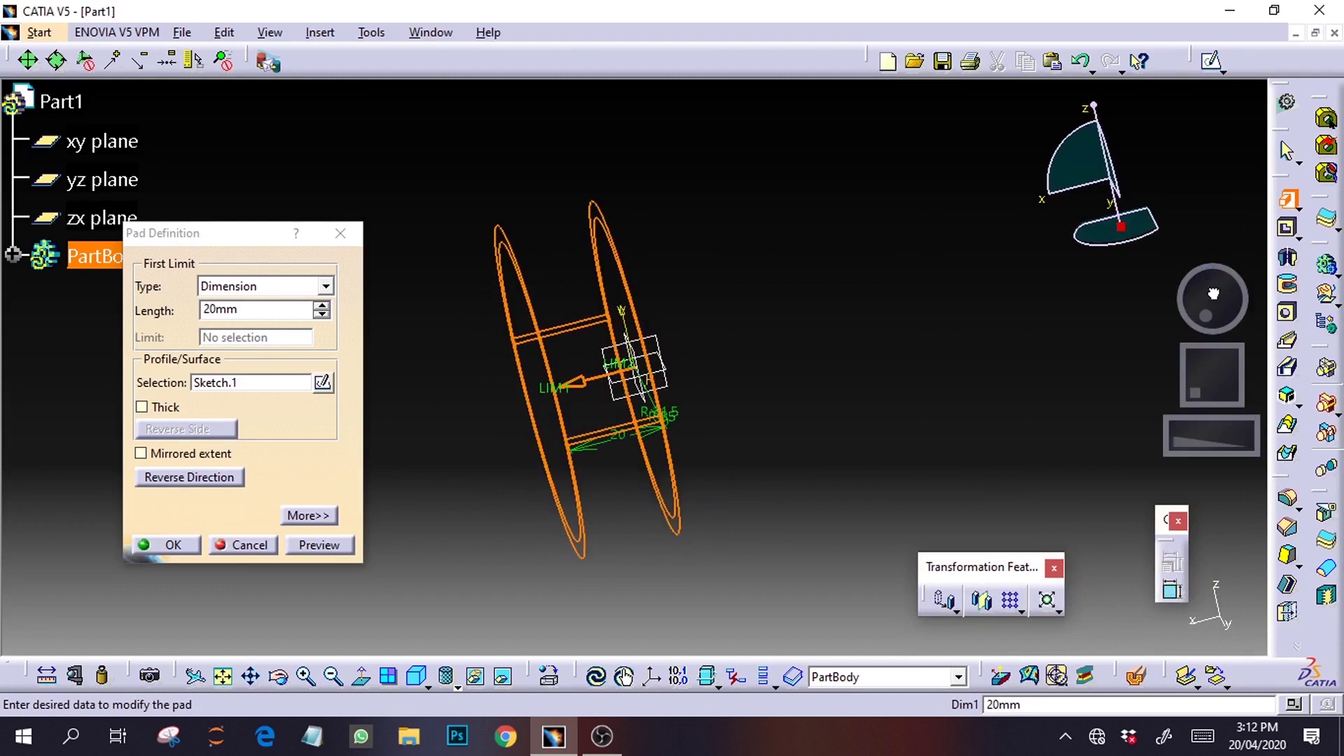
left_click(141, 453)
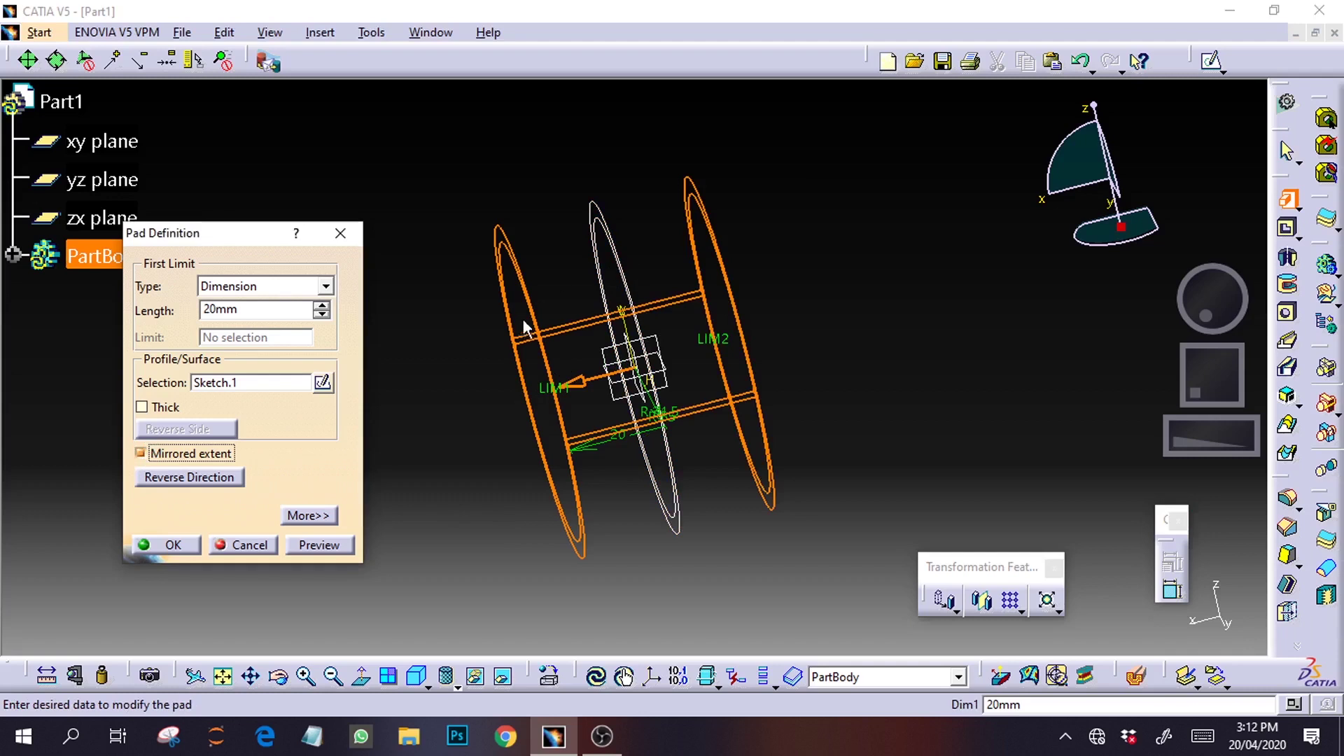
left_click_drag(231, 309, 176, 313)
key("Right")
key("Right")
key("BackSpace")
key("BackSpace")
key("BackSpace")
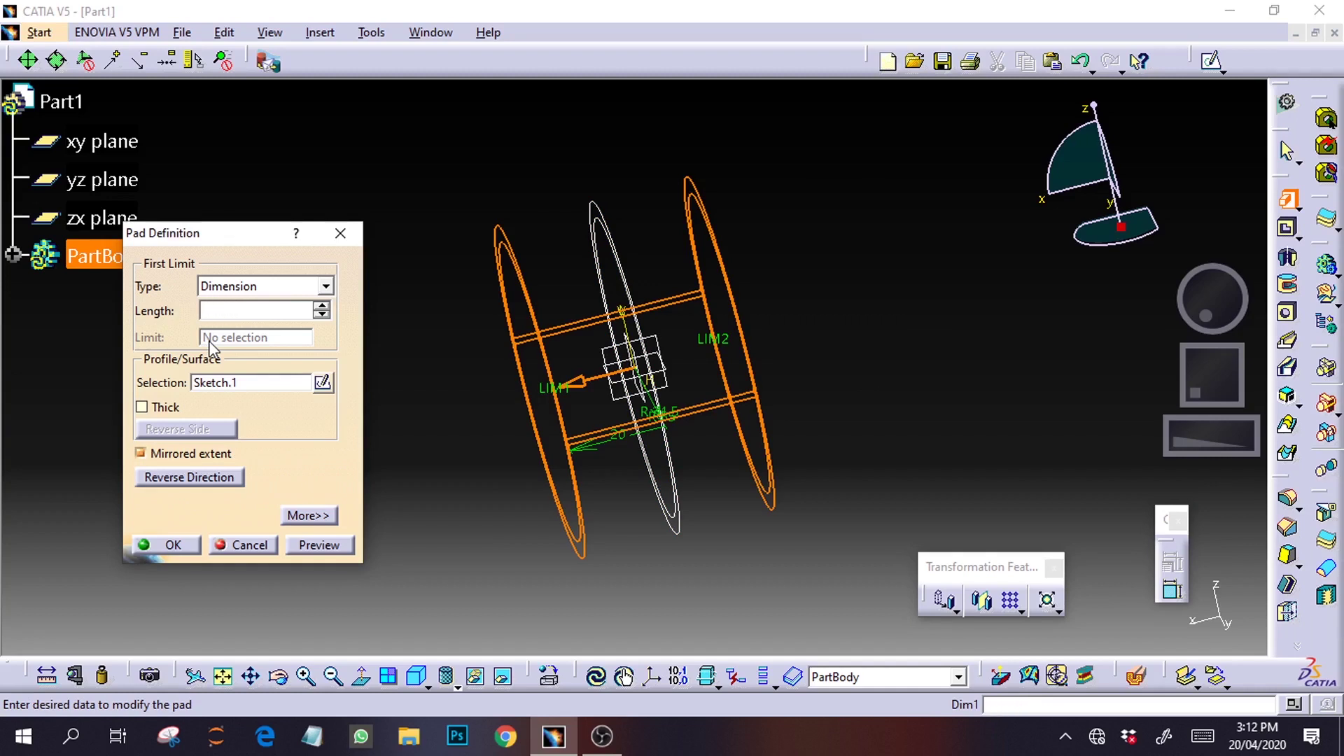
type("10")
left_click(319, 545)
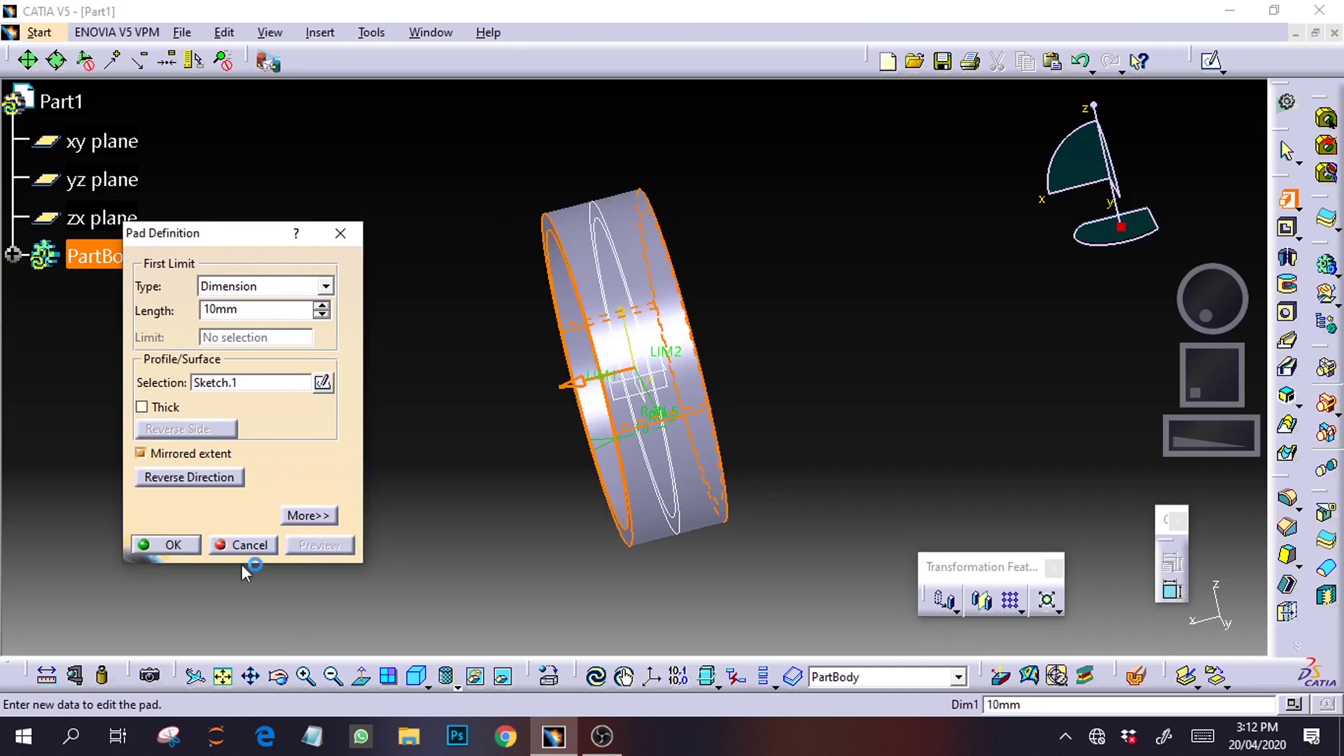
left_click(168, 544)
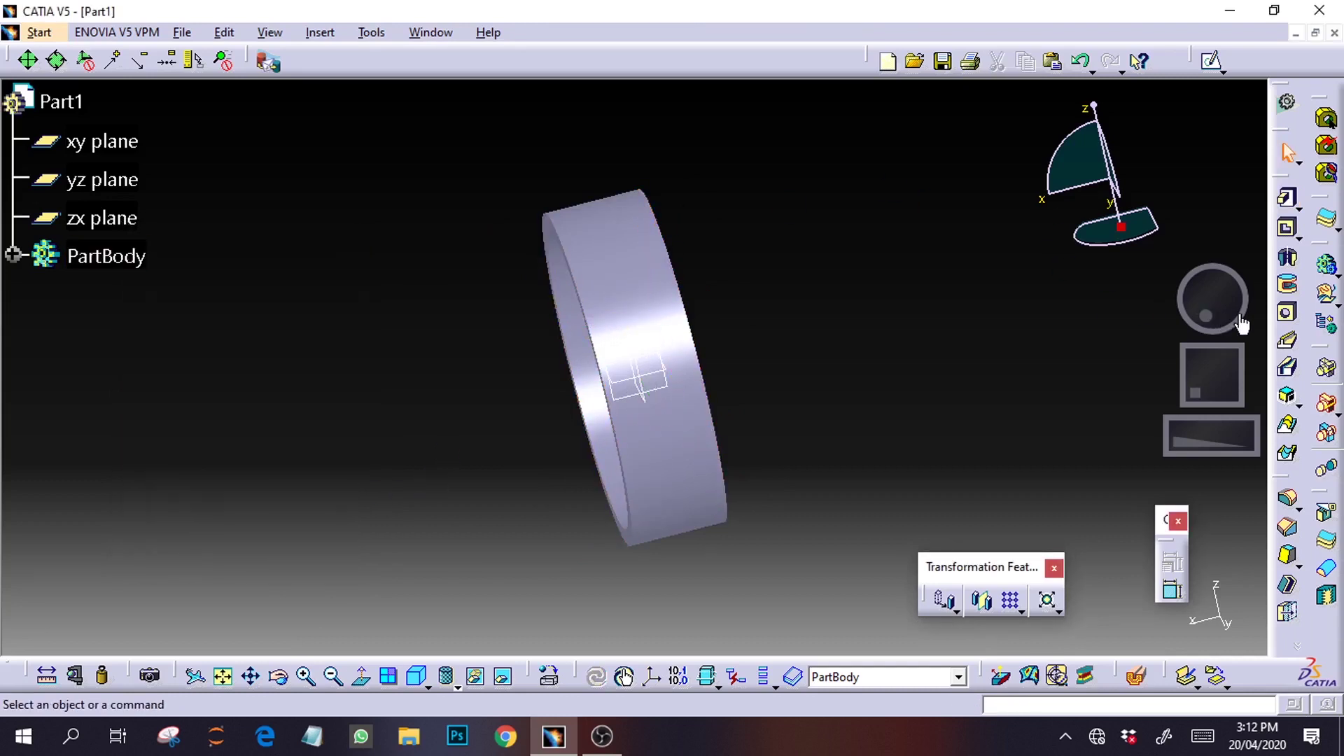
left_click_drag(1209, 321, 1226, 313)
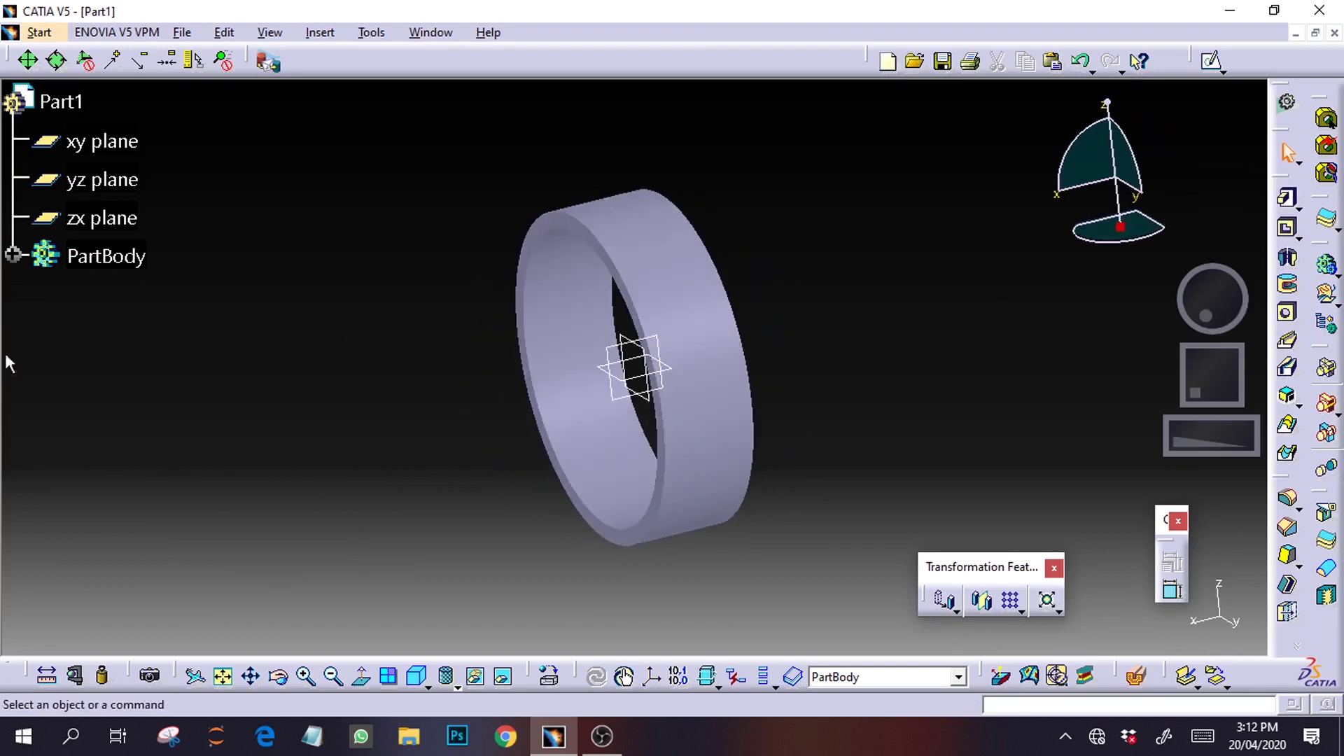
left_click_drag(1215, 301, 1195, 250)
left_click(602, 736)
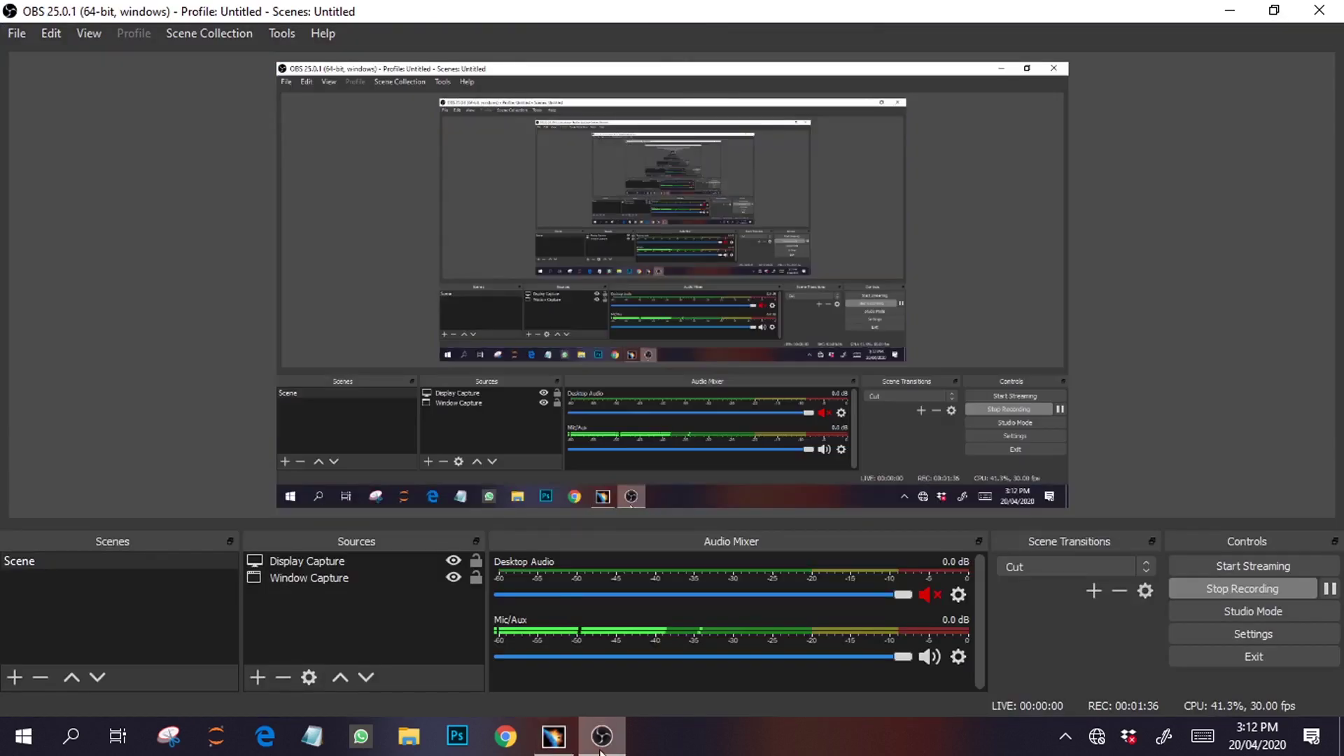
left_click(552, 739)
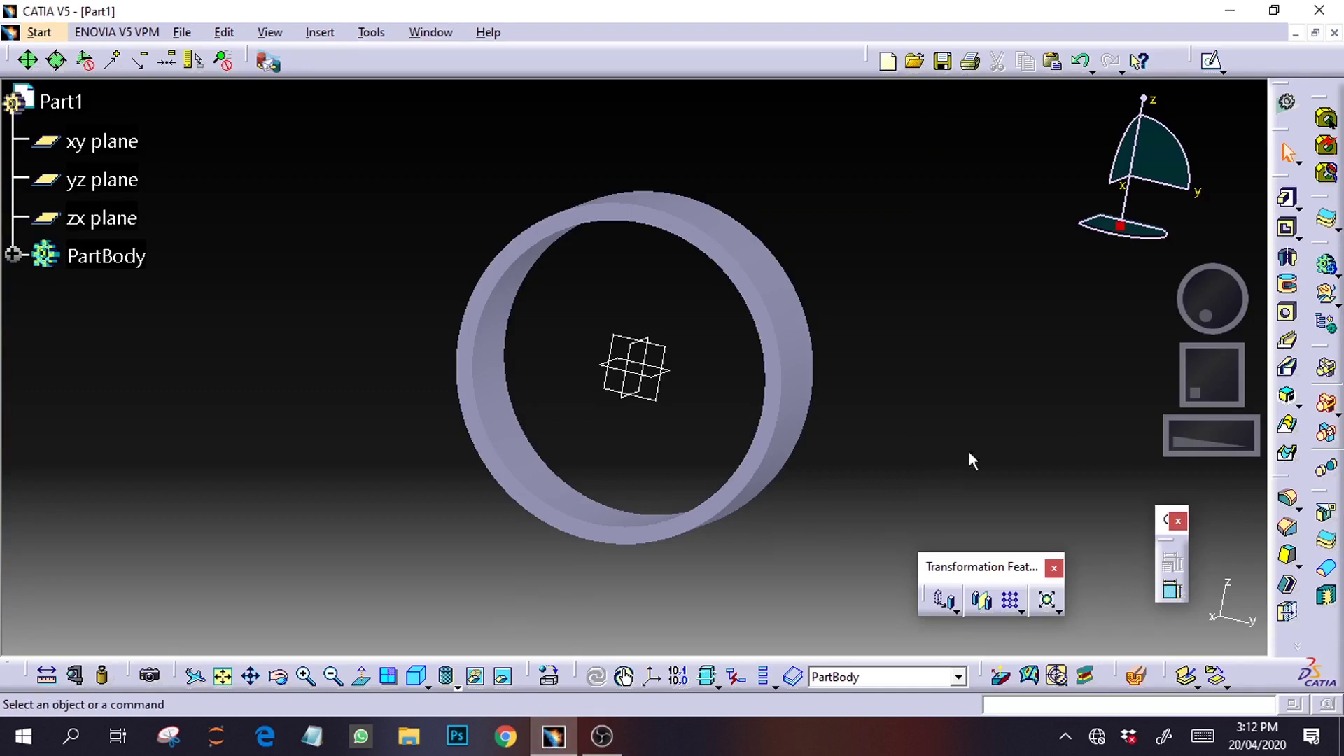
Sketch a circle of radius 55/2 mm centred on the origin on the zx plane and convert it to a construction element
left_click_drag(1215, 319, 1207, 311)
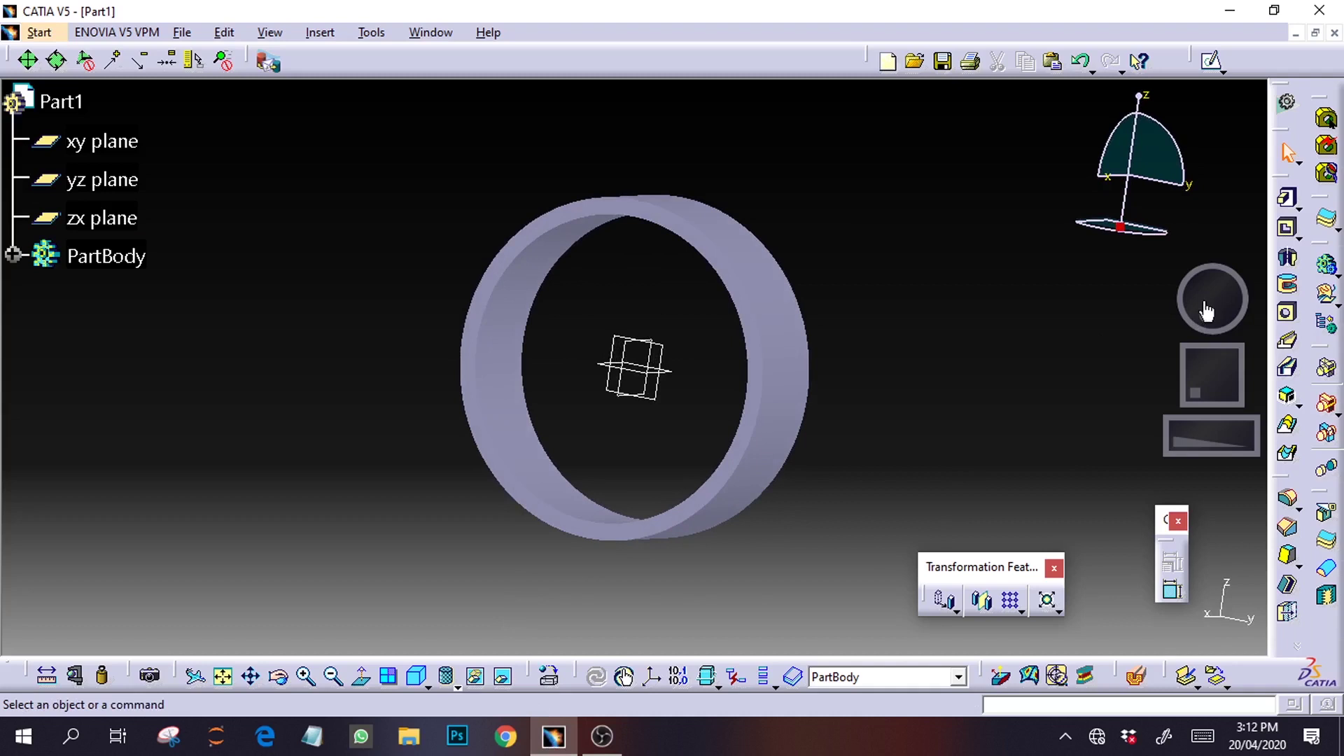
left_click(636, 359)
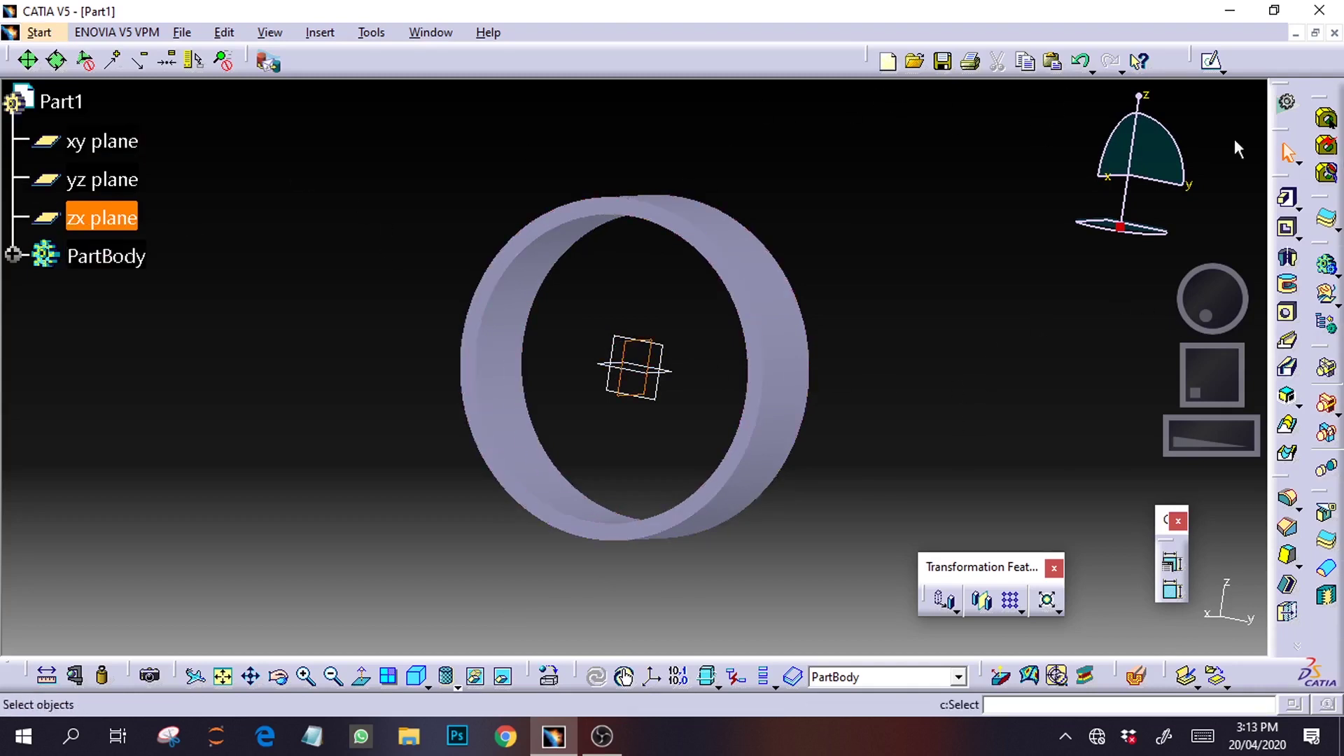
left_click(1211, 62)
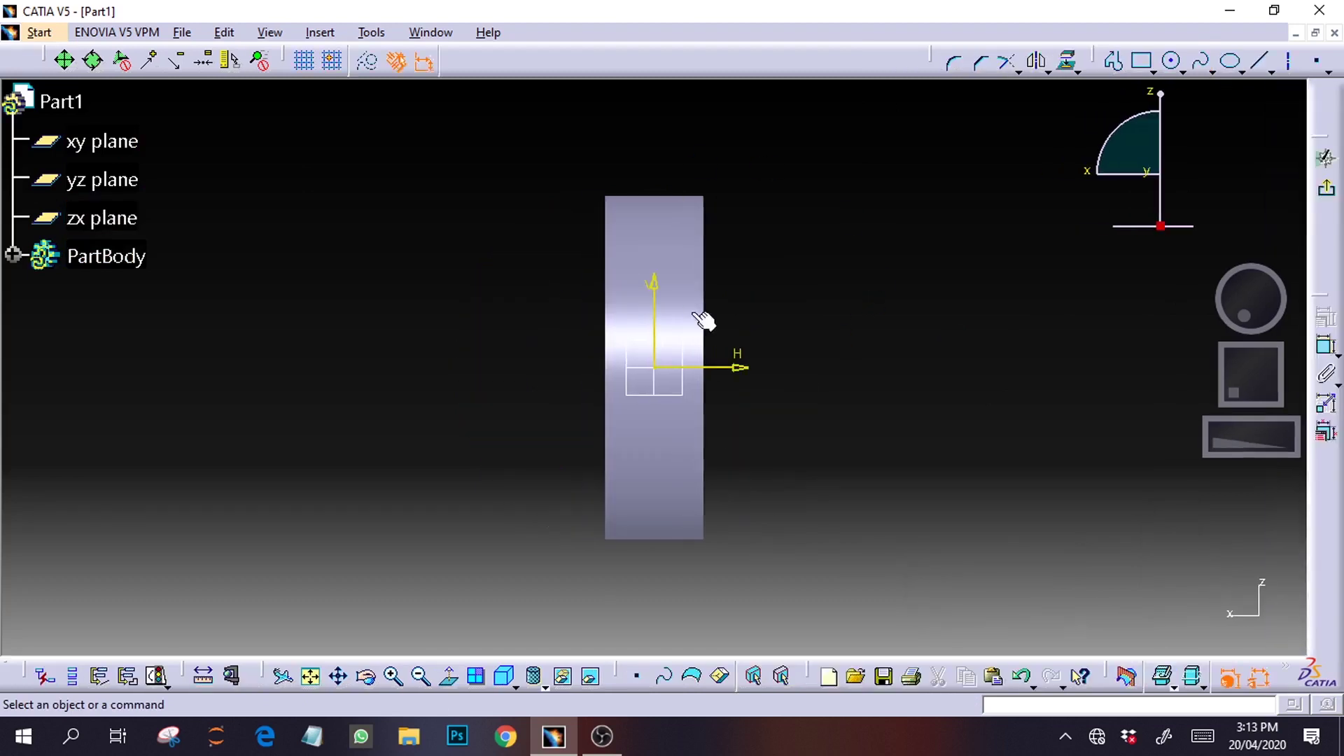
left_click(1172, 61)
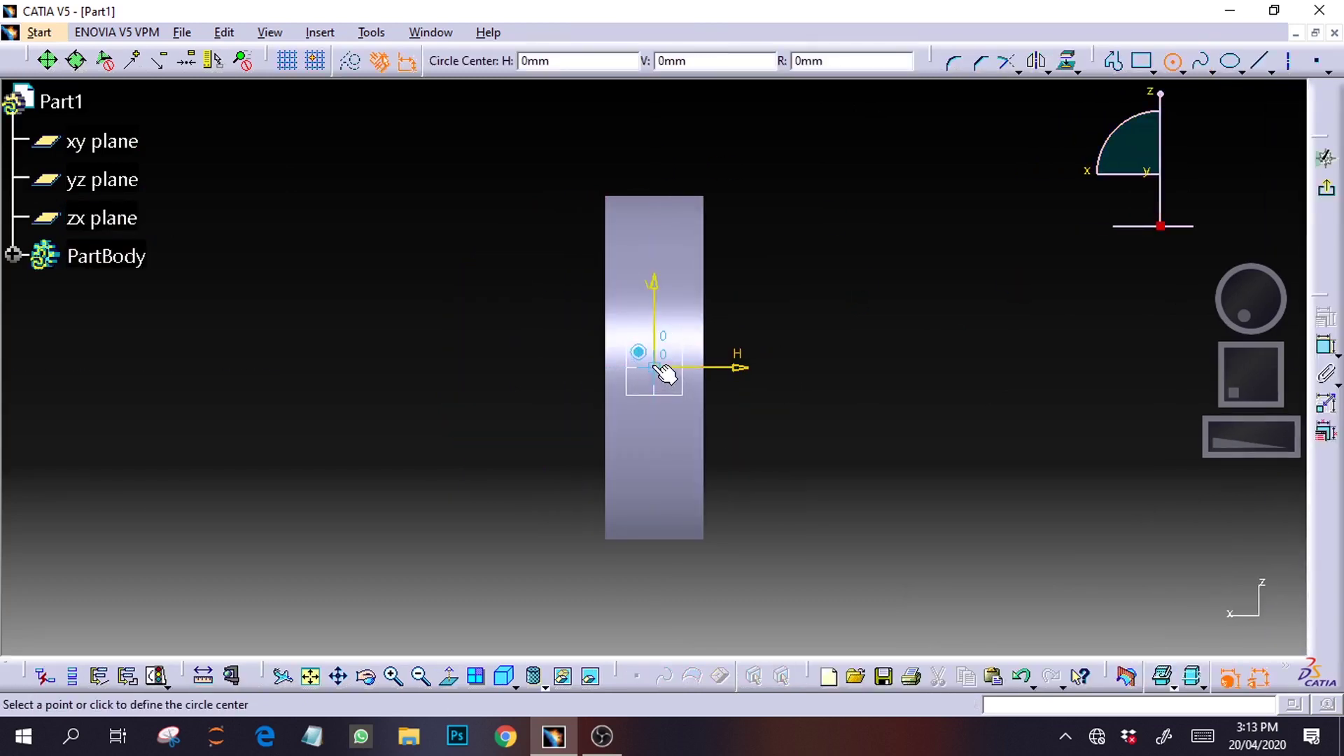
left_click(657, 369)
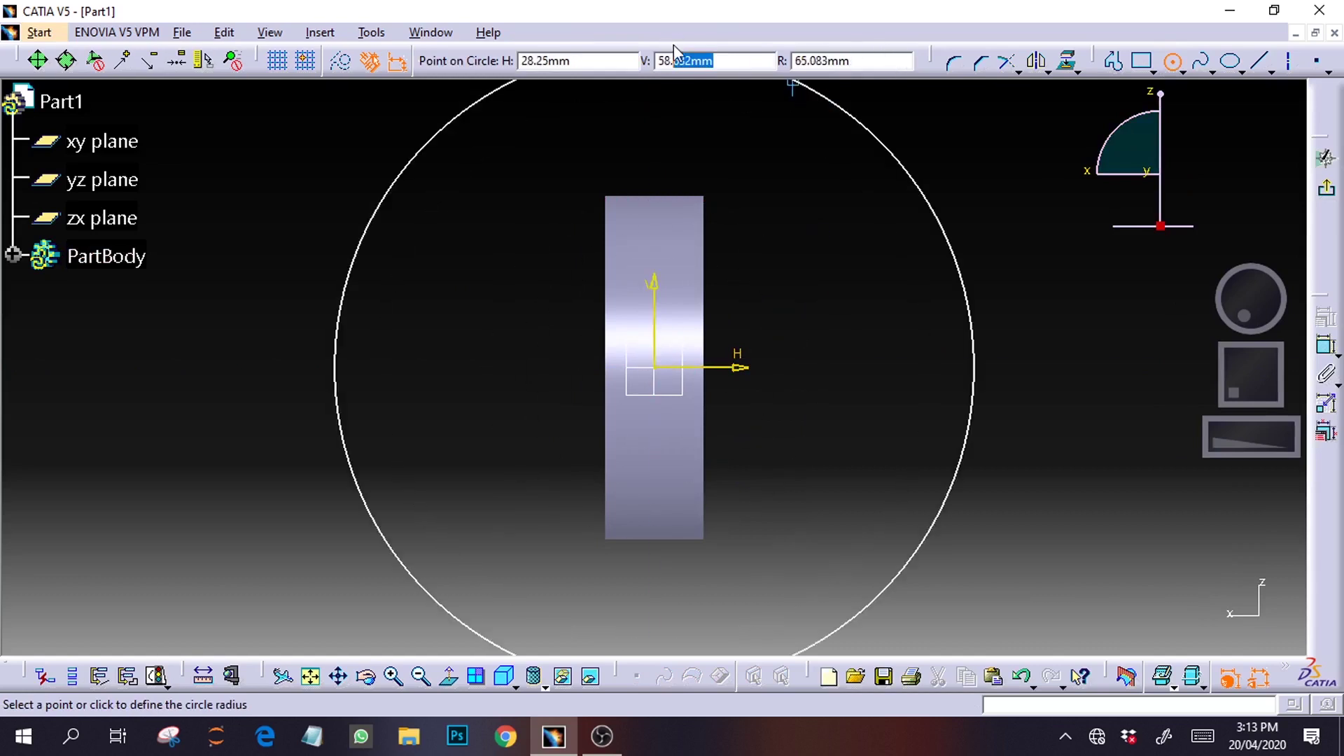
left_click(909, 59)
left_click_drag(909, 58, 792, 60)
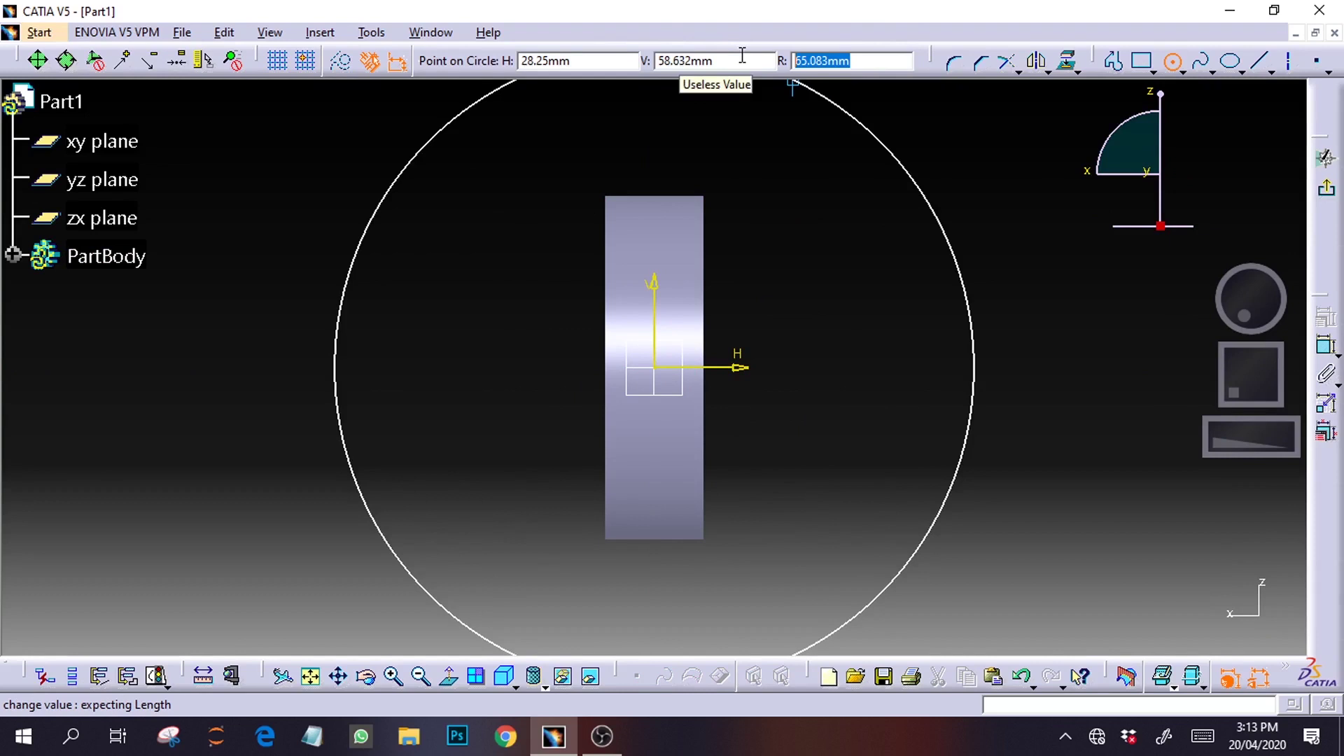
type("55/2")
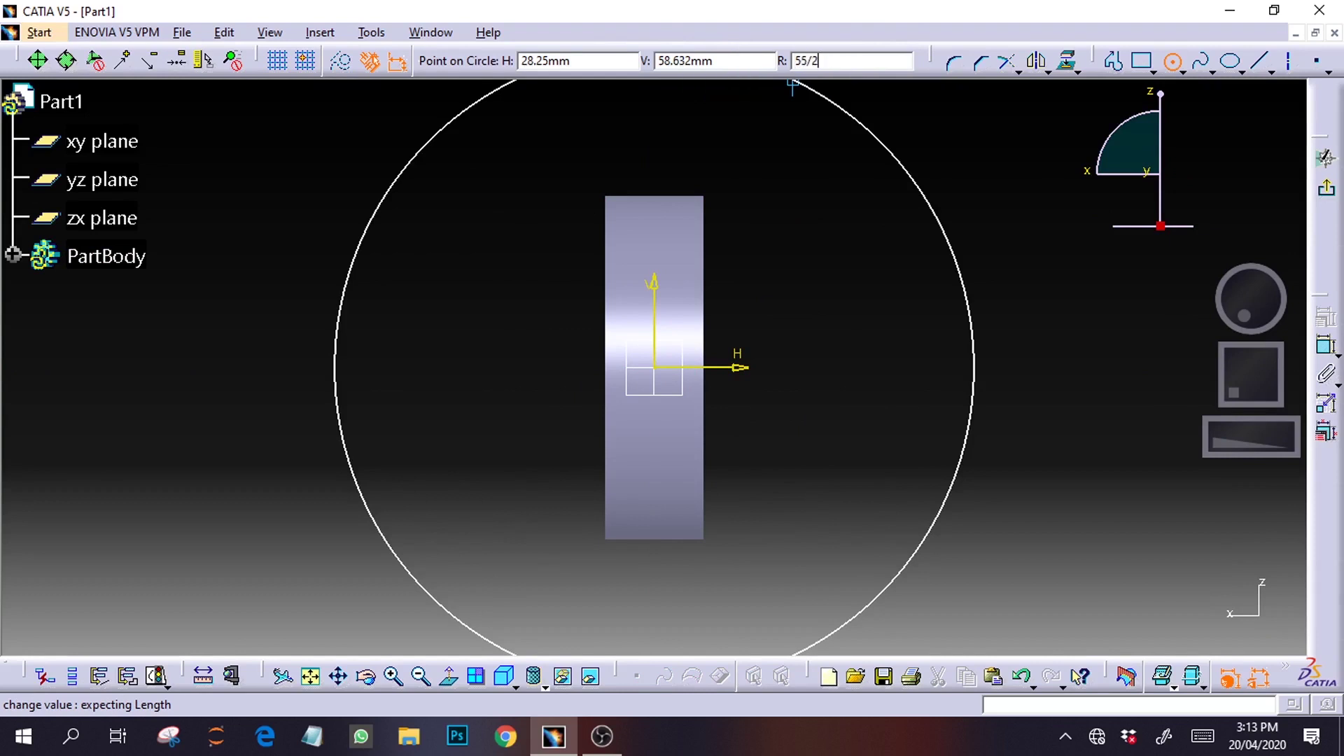
key("Return")
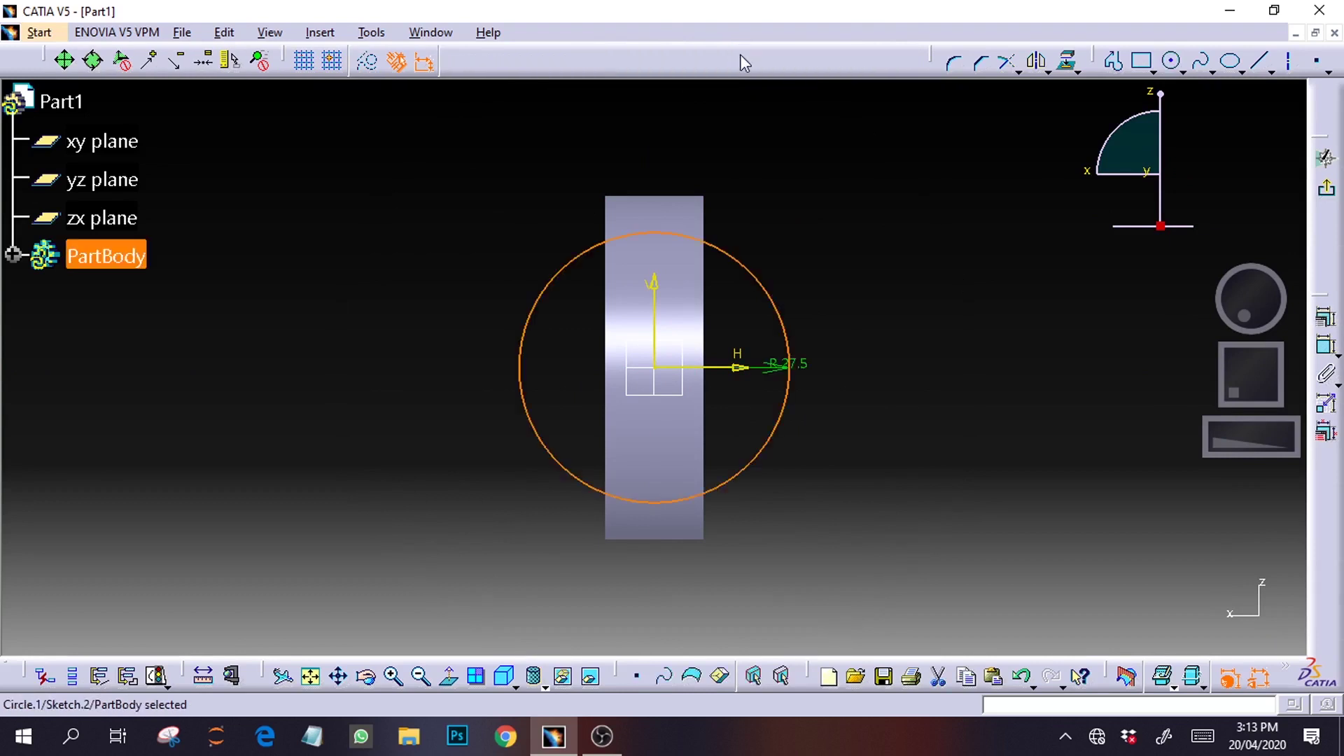
left_click(366, 62)
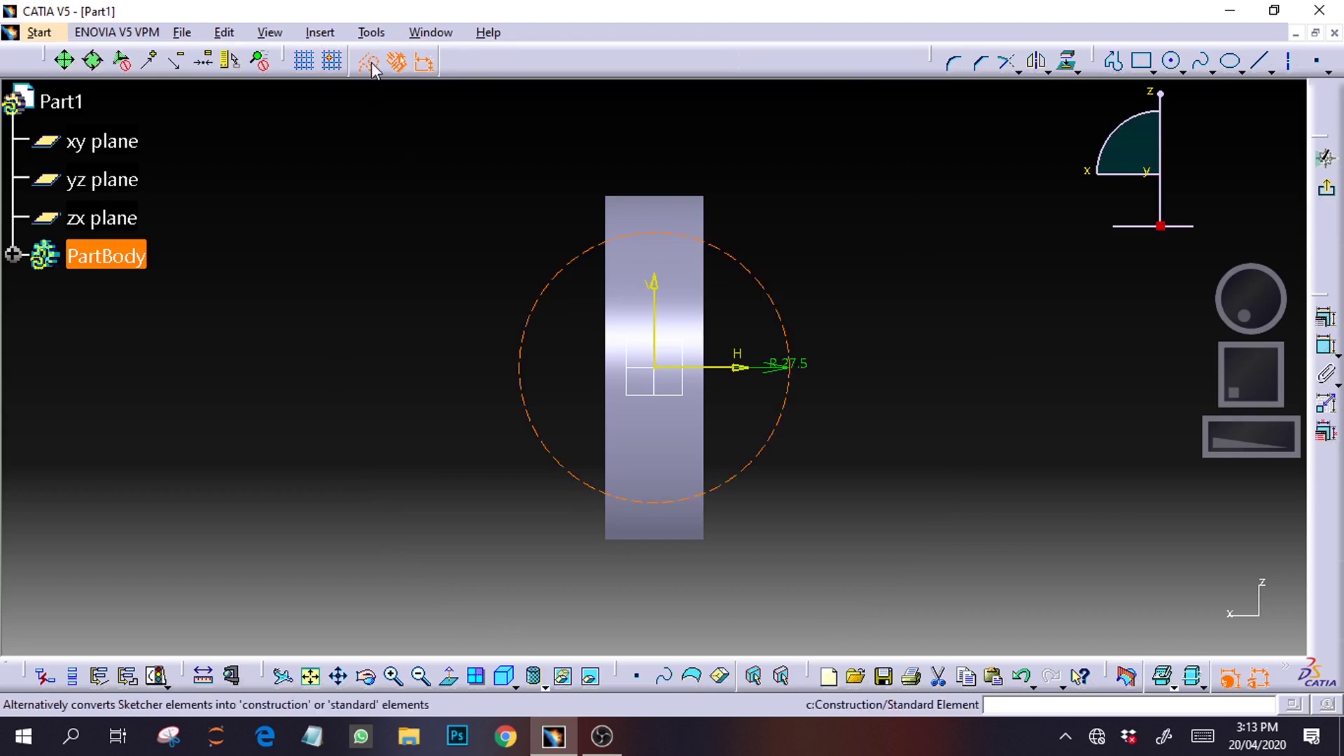
left_click(917, 292)
Sketch a circle of radius 8.5/2 mm centred where the construction circle crosses the vertical axis above the origin
left_click(1248, 443)
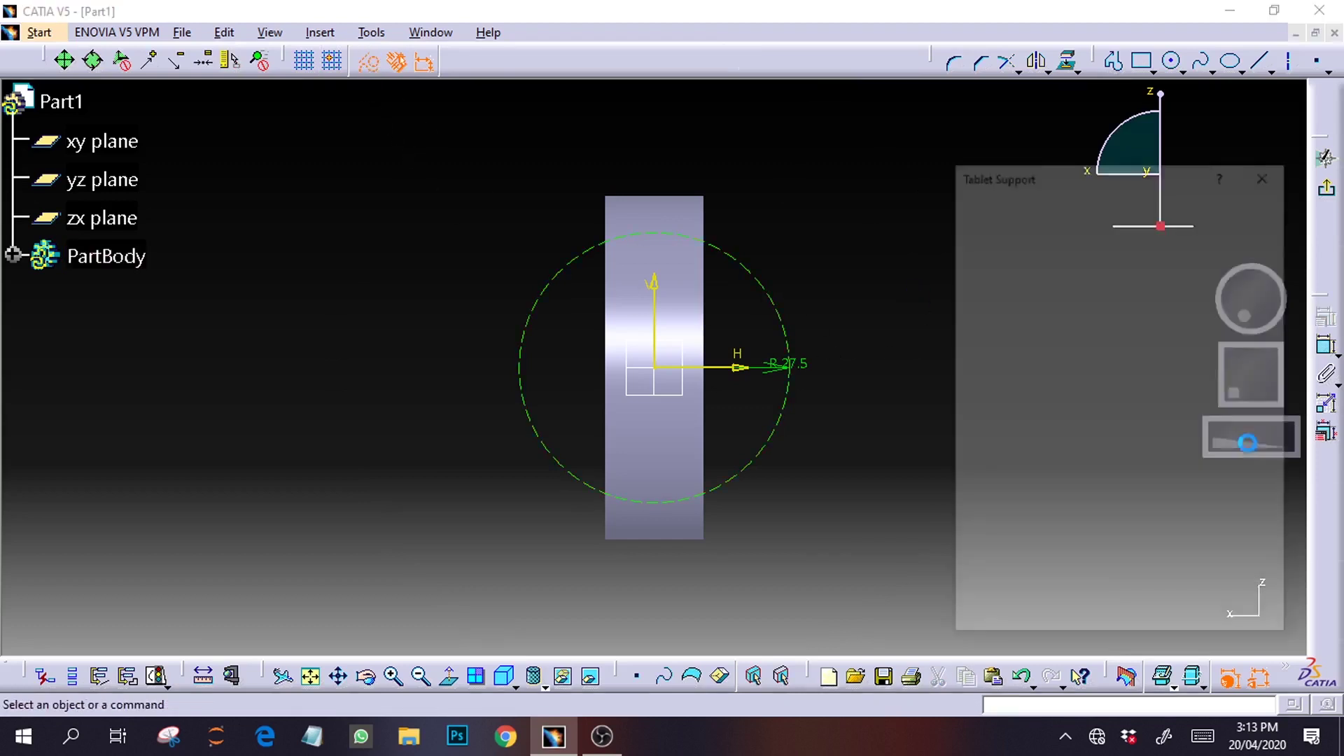
left_click(1270, 173)
left_click_drag(1239, 442, 1284, 429)
left_click_drag(1247, 370, 1250, 402)
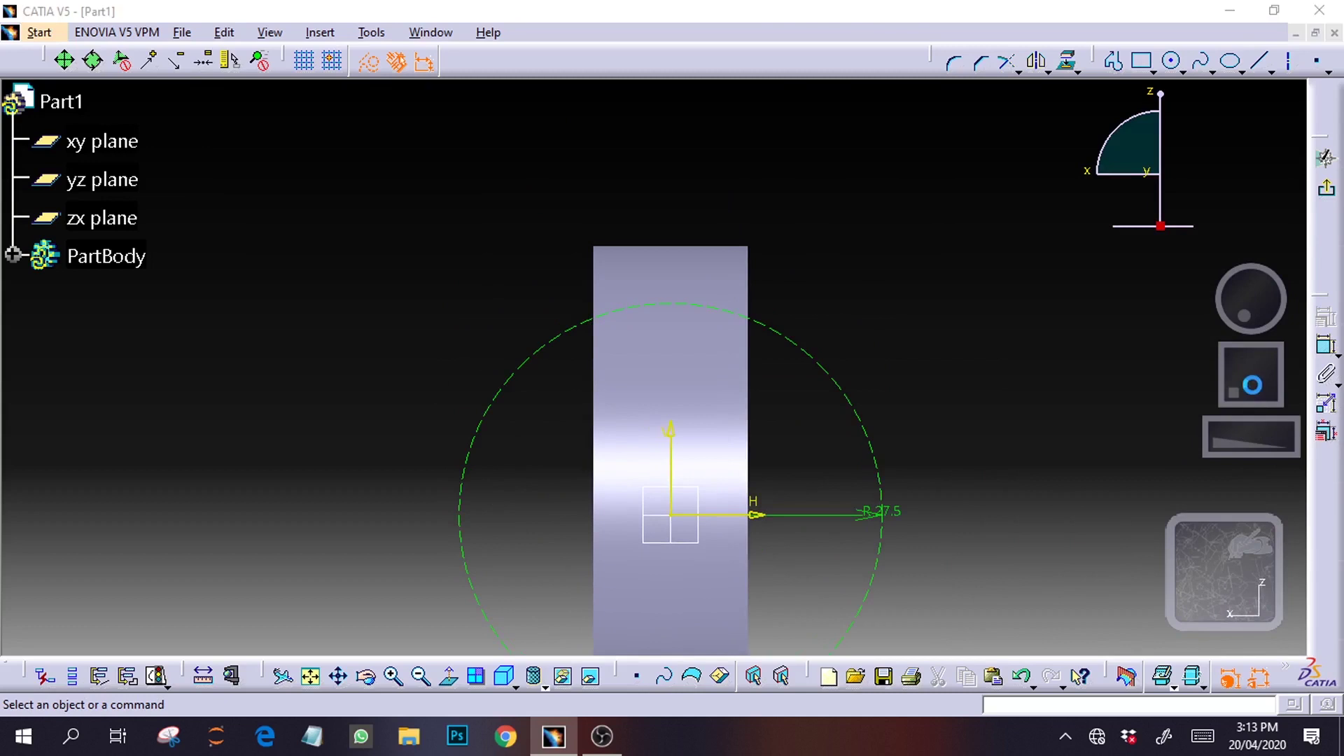
double_click(1252, 385)
left_click(1268, 172)
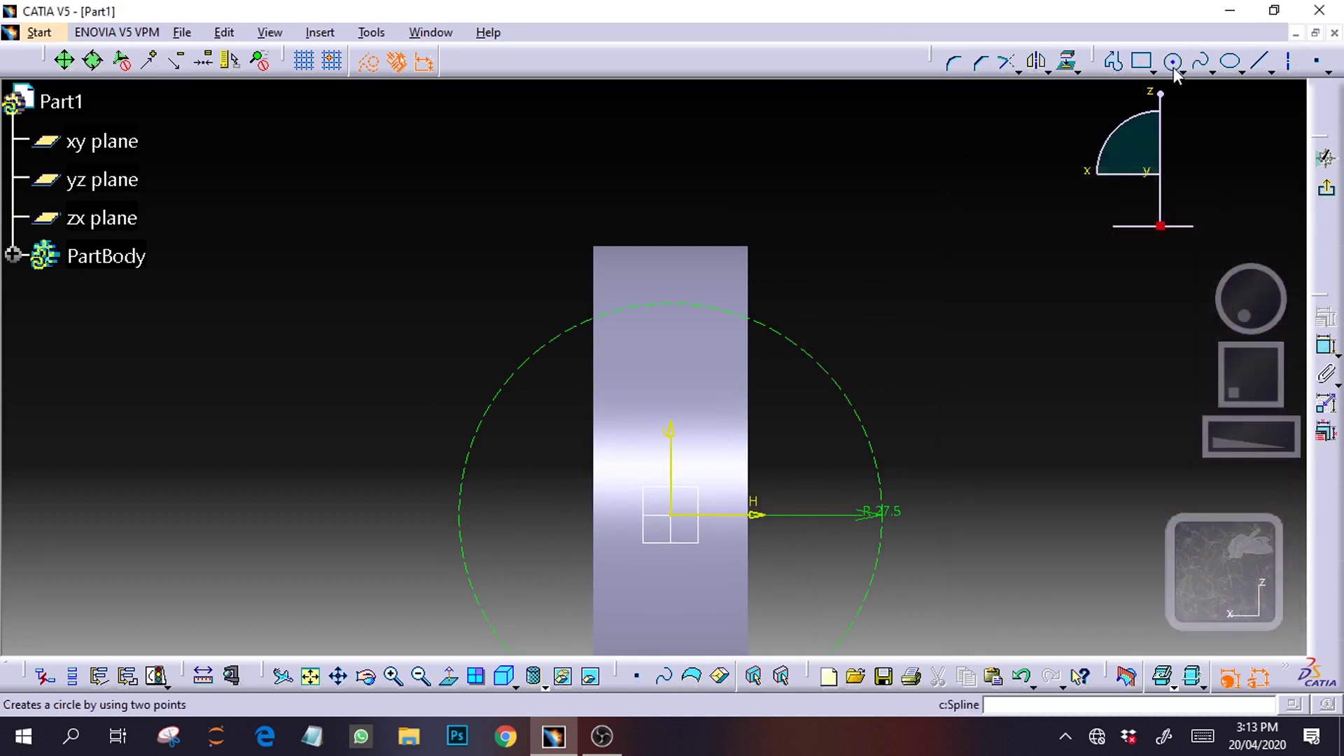
left_click(1171, 61)
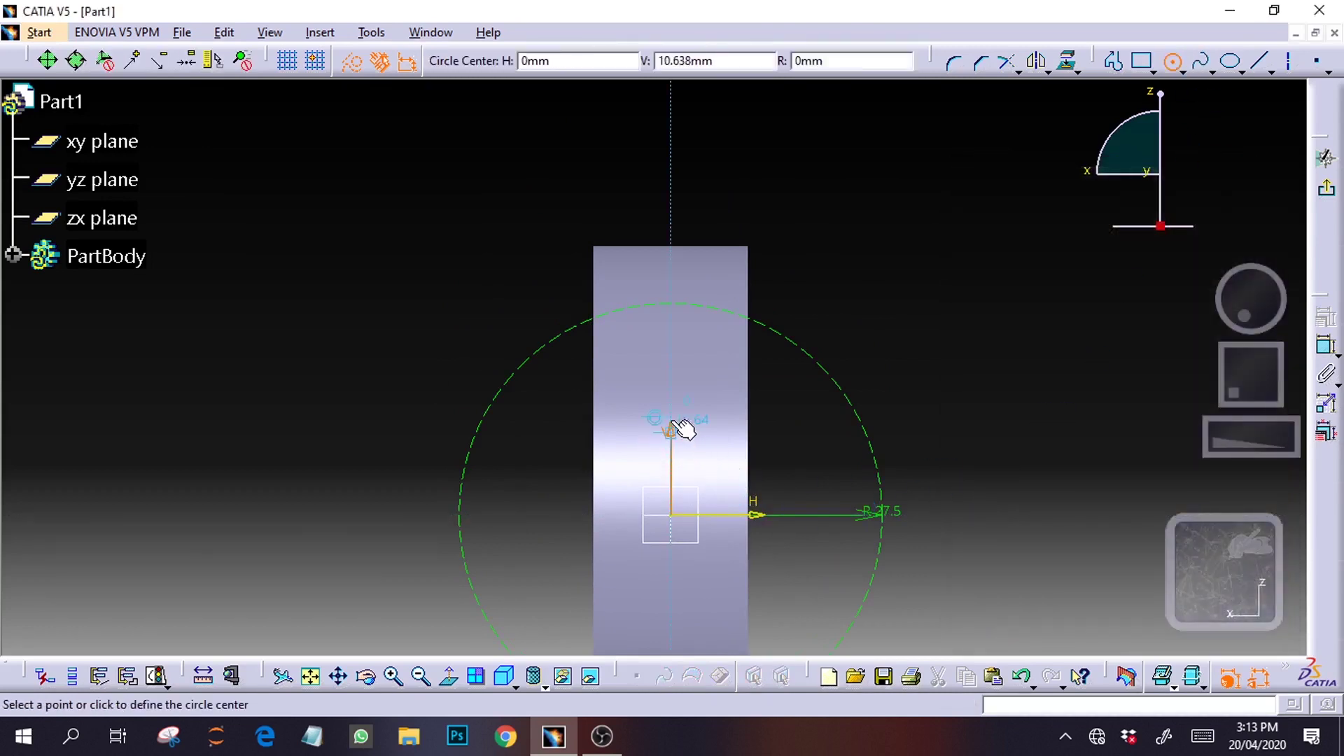
left_click(673, 303)
left_click(341, 62)
left_click(778, 56)
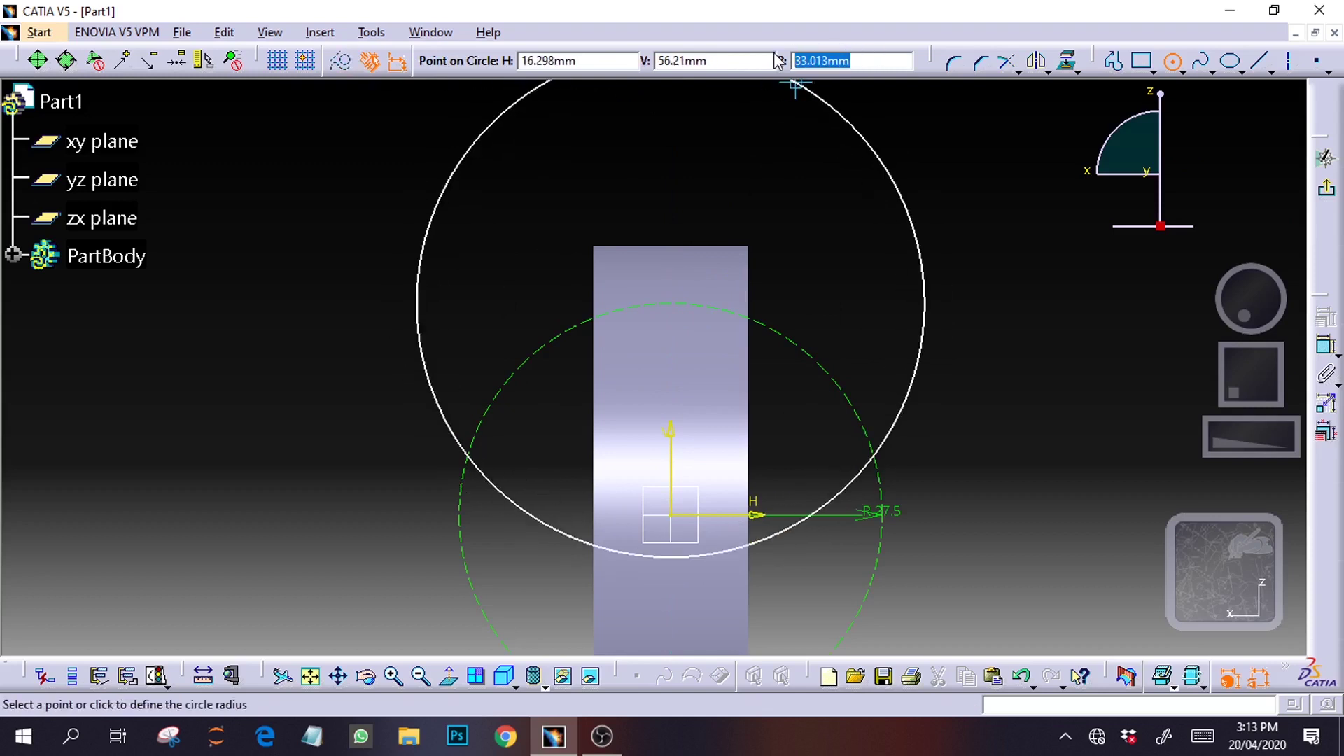
type("8.5/2")
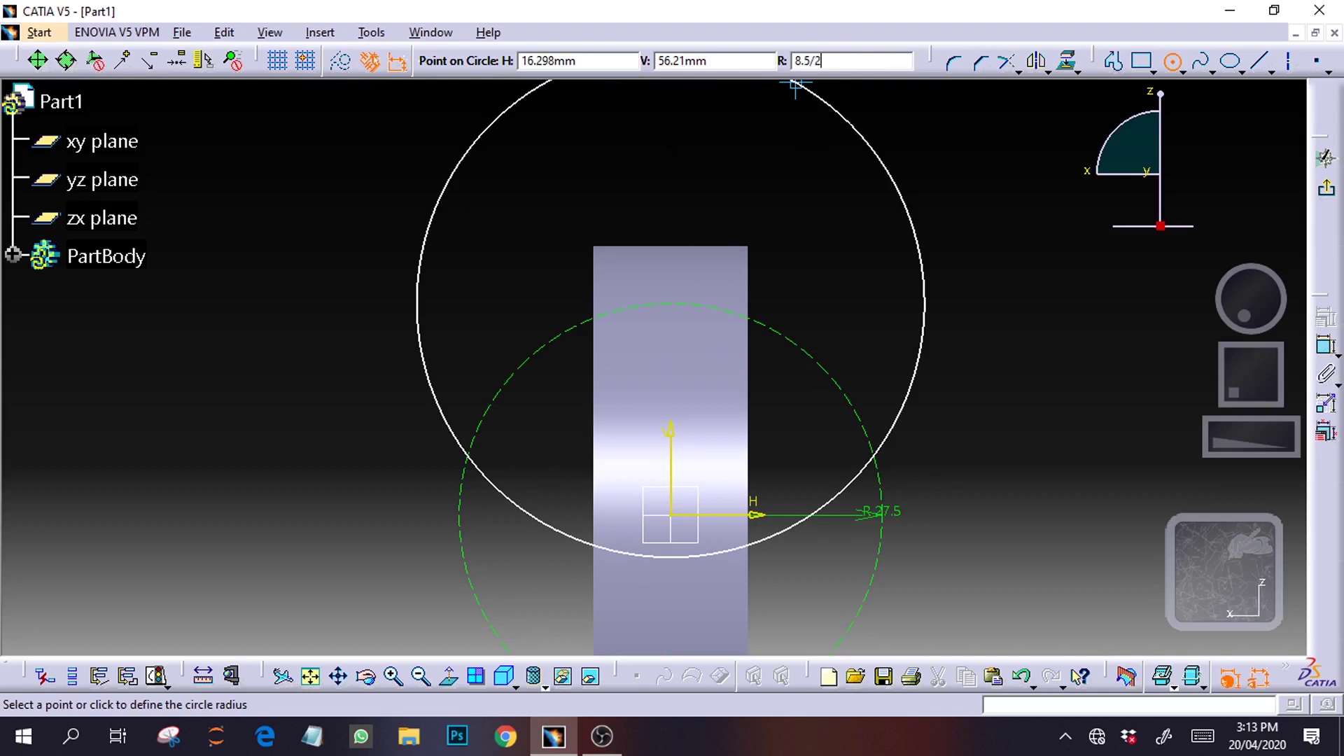
key("Return")
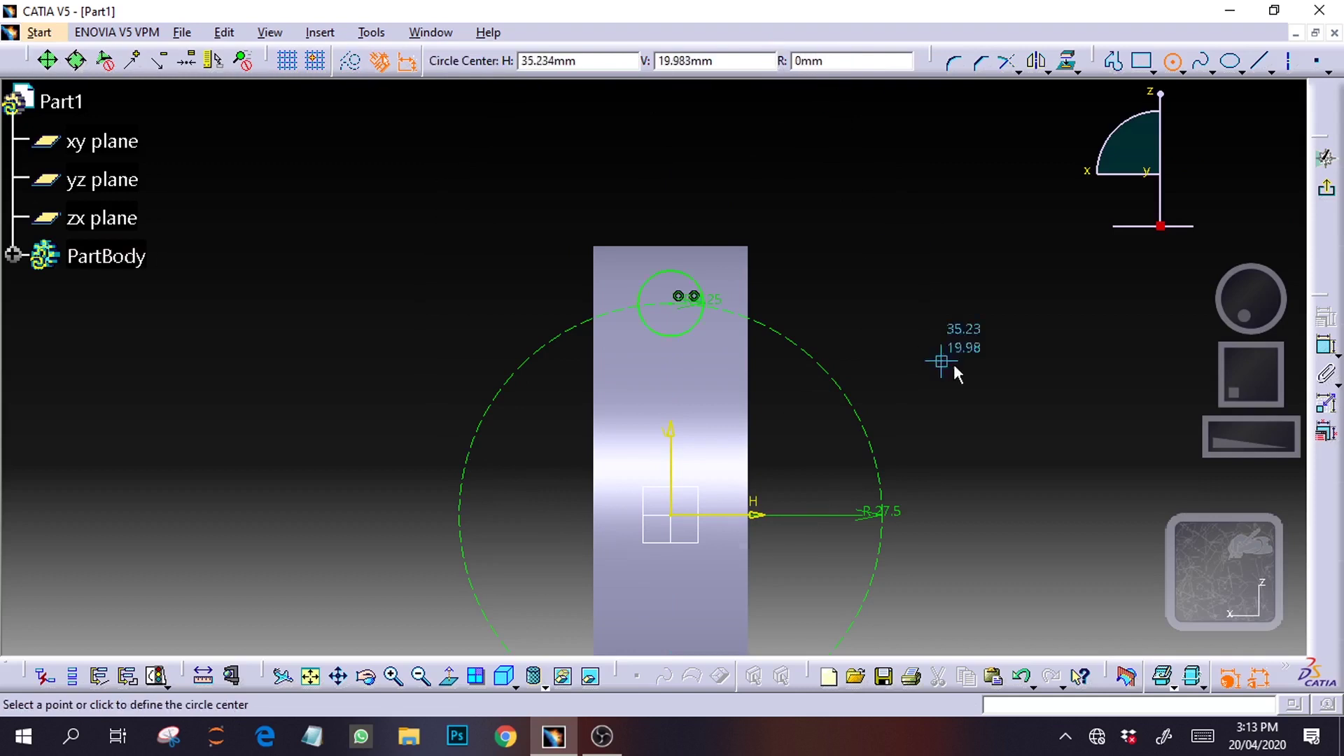
left_click(1172, 66)
Exit the sketch containing the small circle and the construction circle
left_click_drag(1240, 296, 1260, 302)
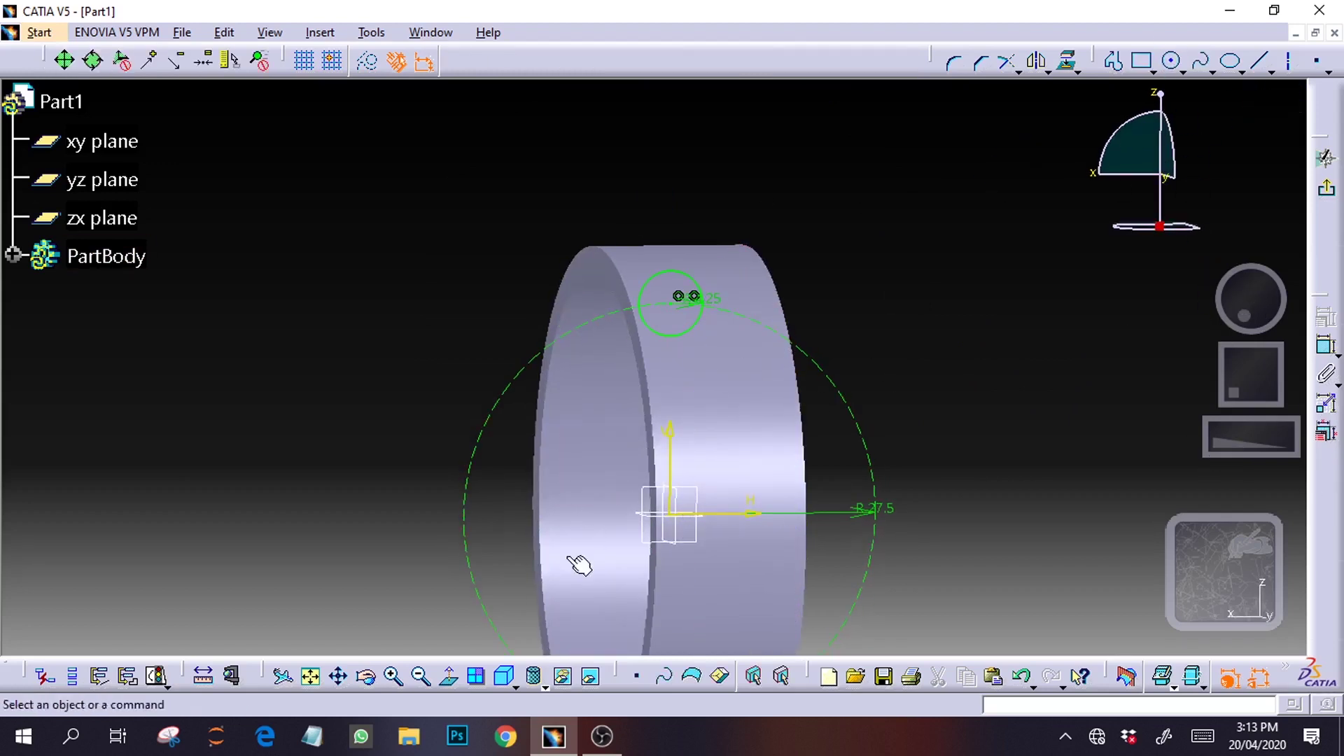
left_click(448, 676)
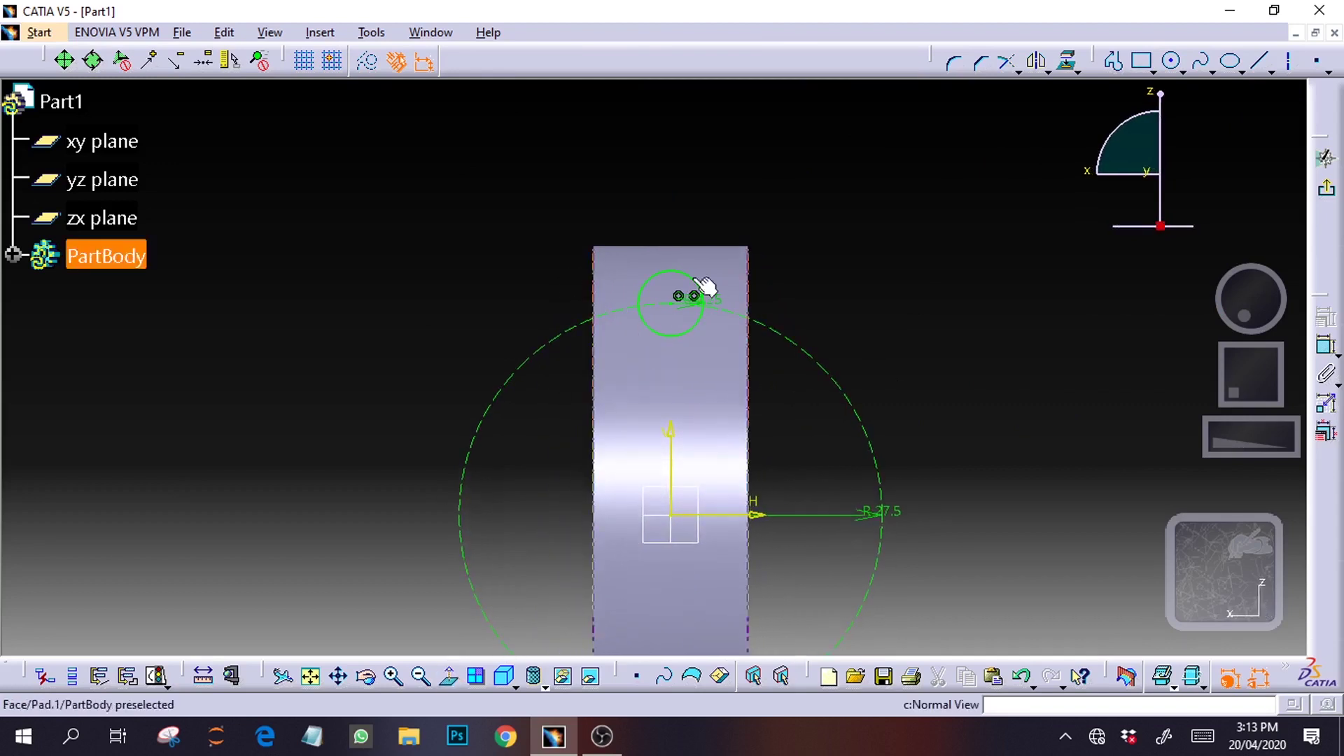
left_click(1326, 189)
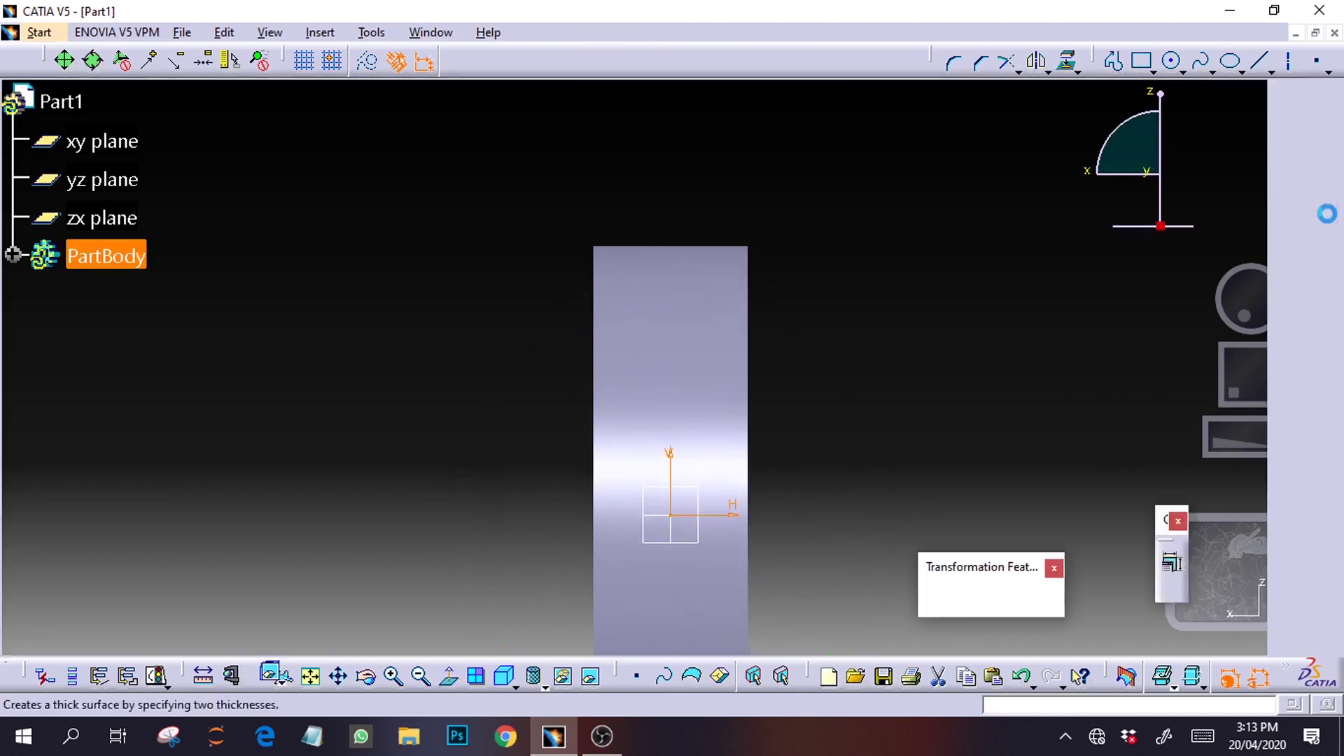
left_click_drag(1191, 301, 1260, 287)
middle_click_drag(1259, 287, 1157, 290)
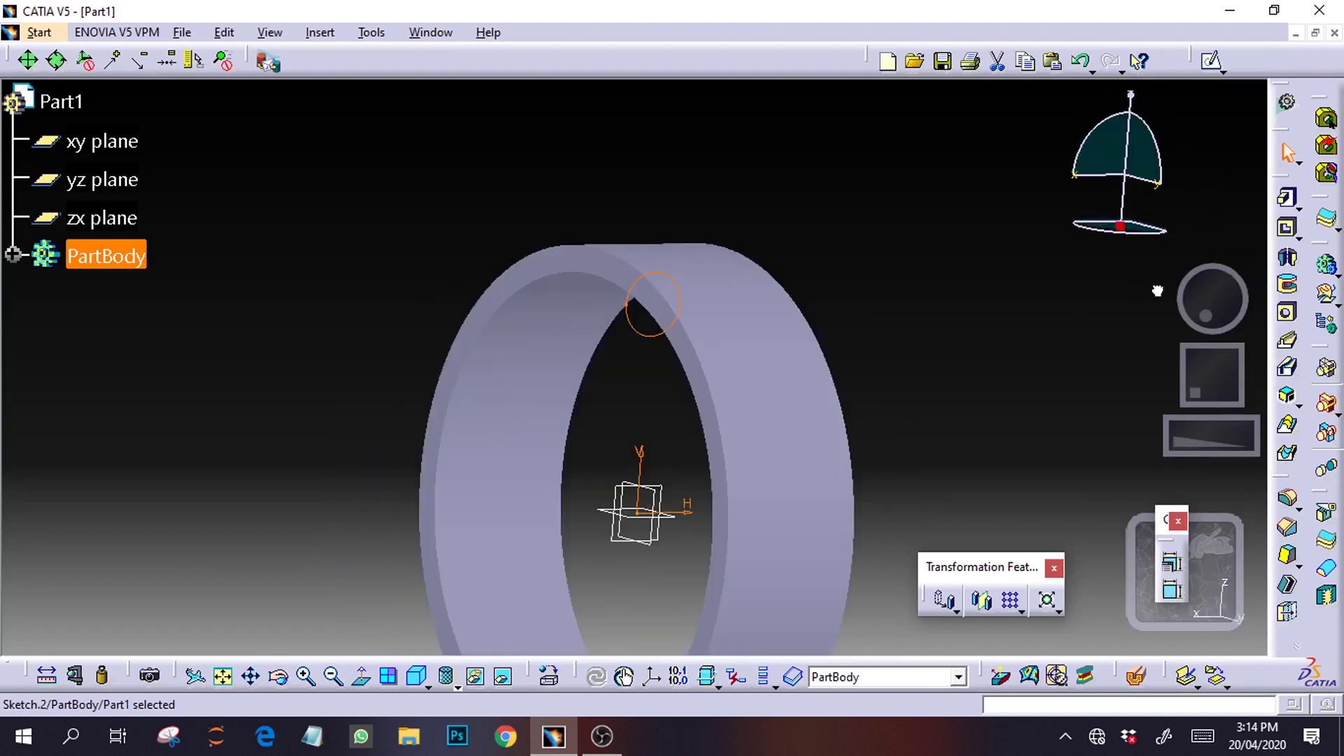
left_click(1156, 287)
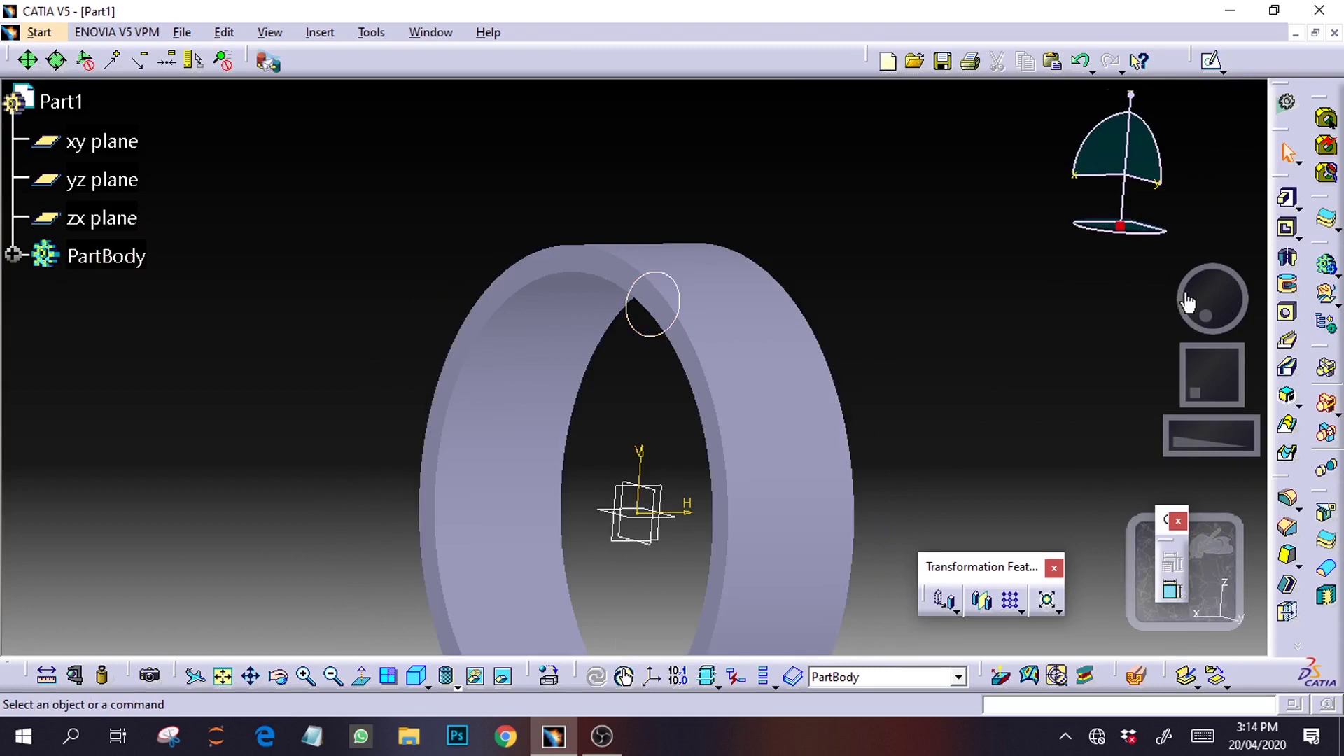
mouse_move(1194, 312)
middle_mouse_down()
mouse_move(1232, 291)
mouse_move(1223, 277)
middle_mouse_up()
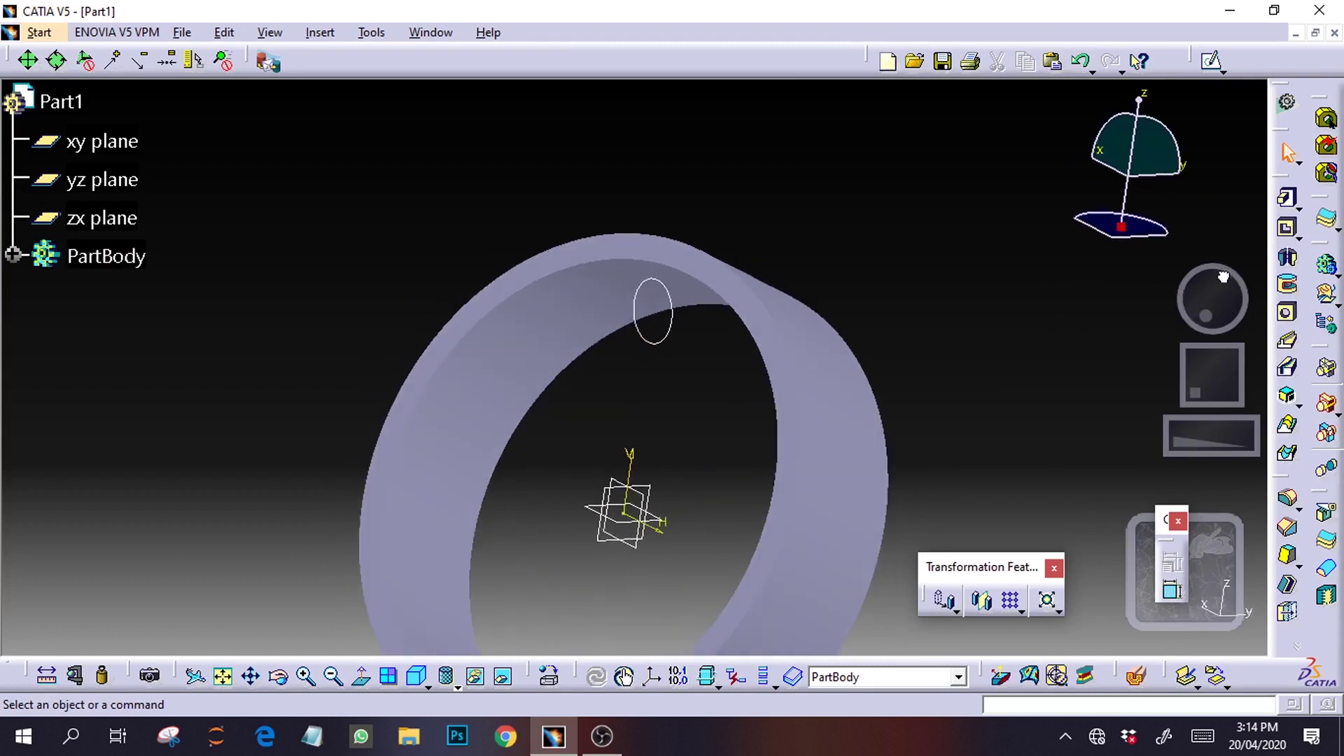
Cut a 360-degree groove into the ring's inner face, revolving the small circle sketch about its horizontal direction
left_click(1290, 287)
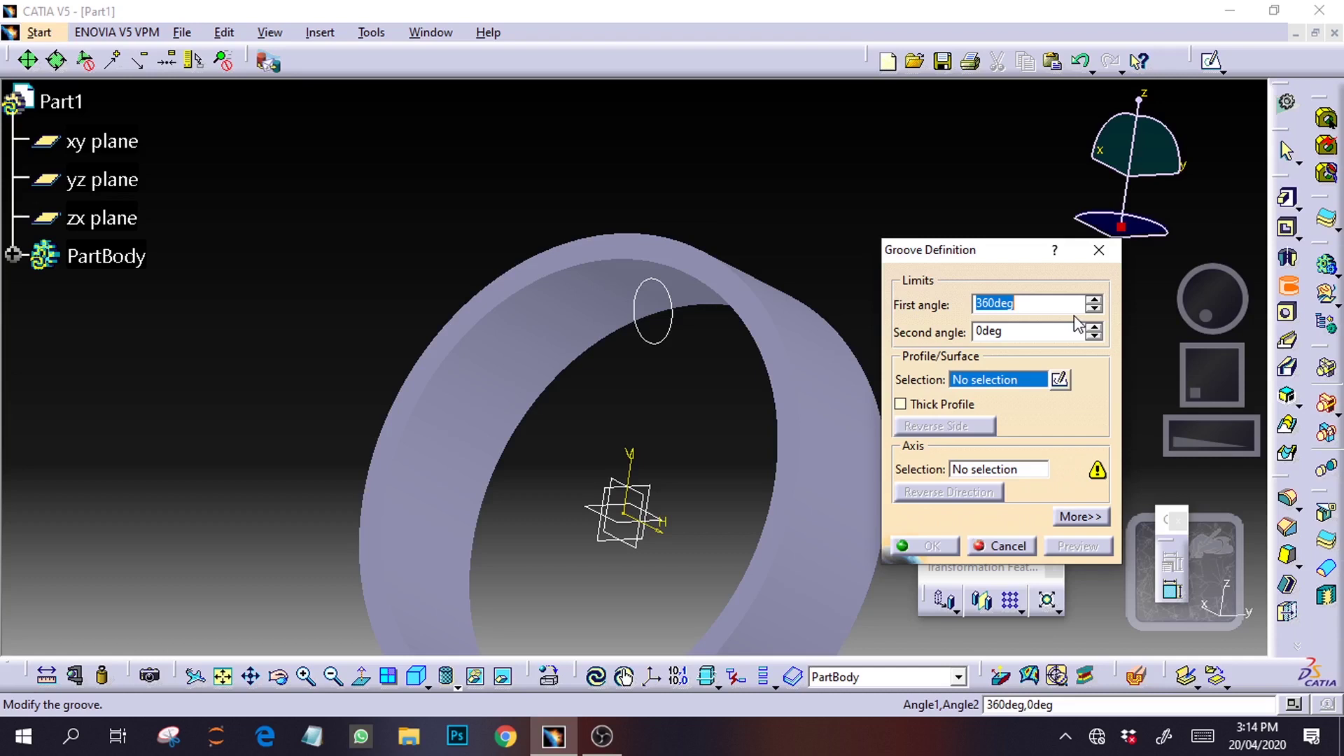
mouse_move(1210, 307)
left_mouse_down()
mouse_move(1209, 332)
mouse_move(1201, 312)
left_mouse_up()
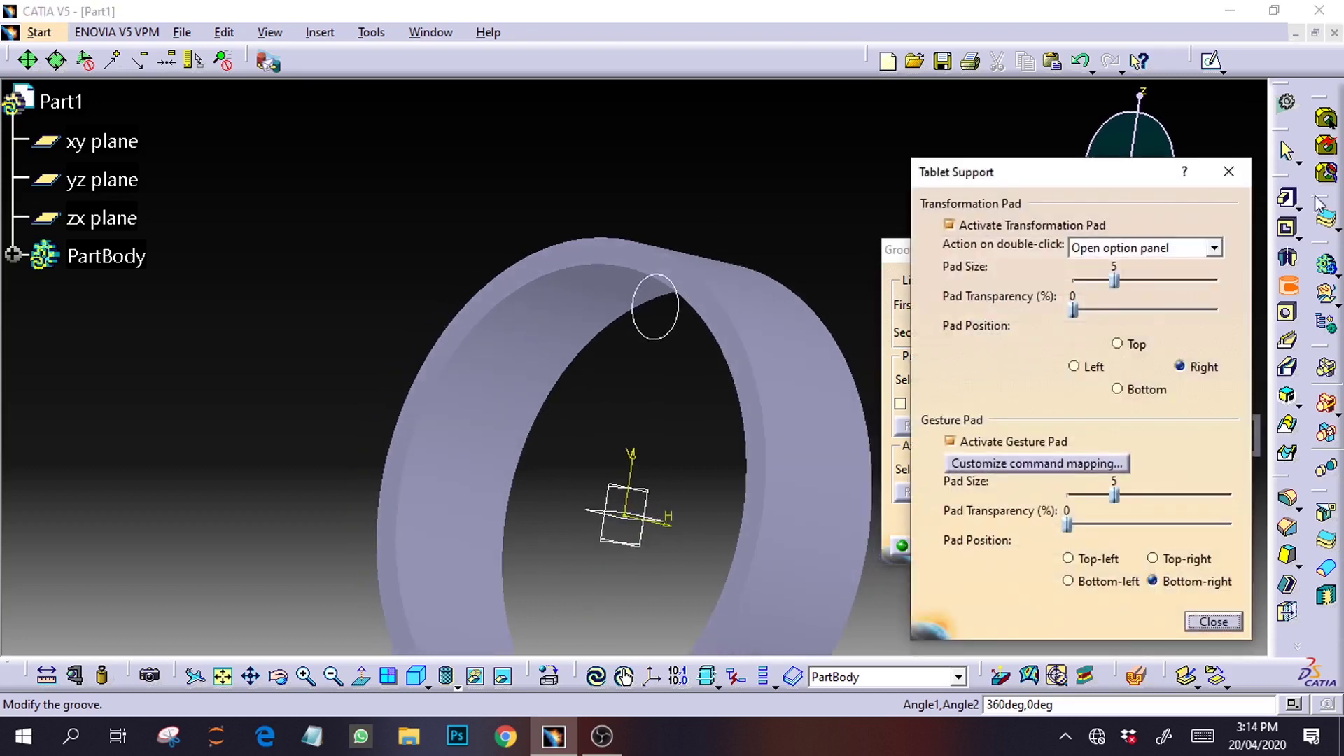
left_click(1229, 171)
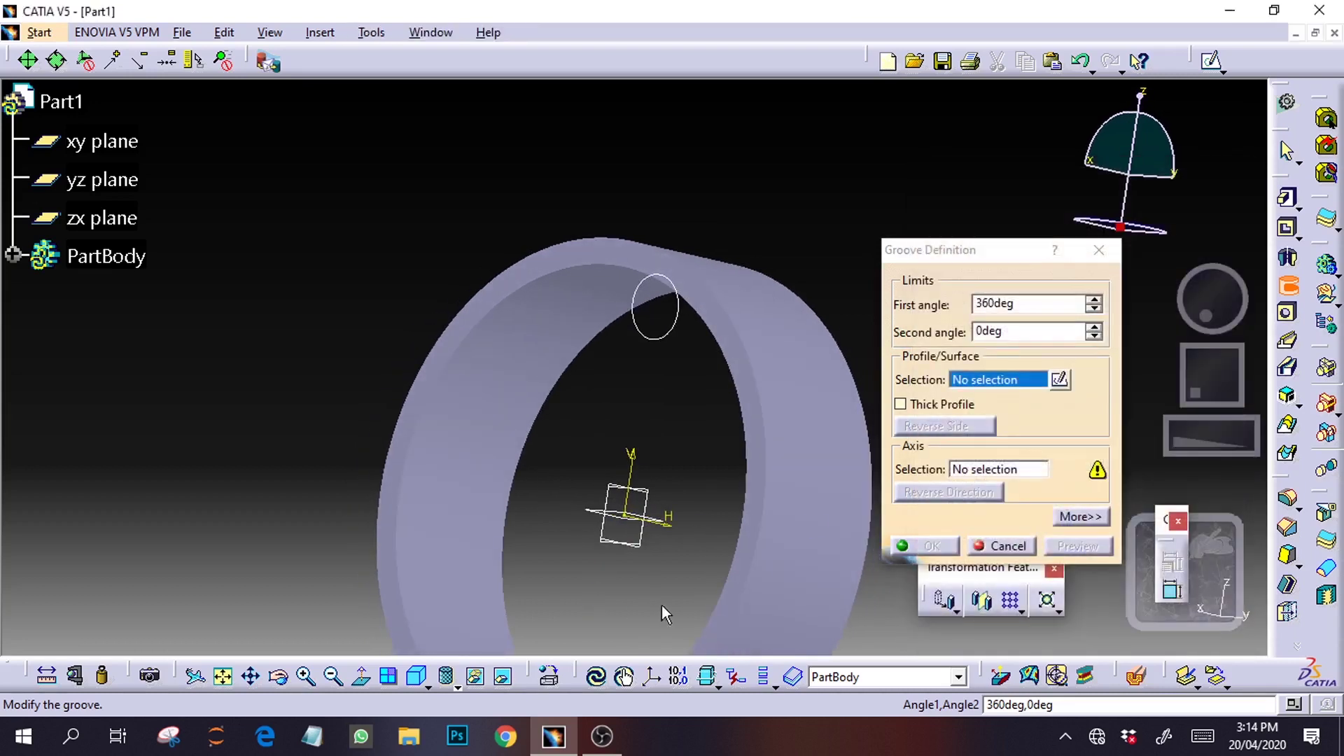
left_click(679, 532)
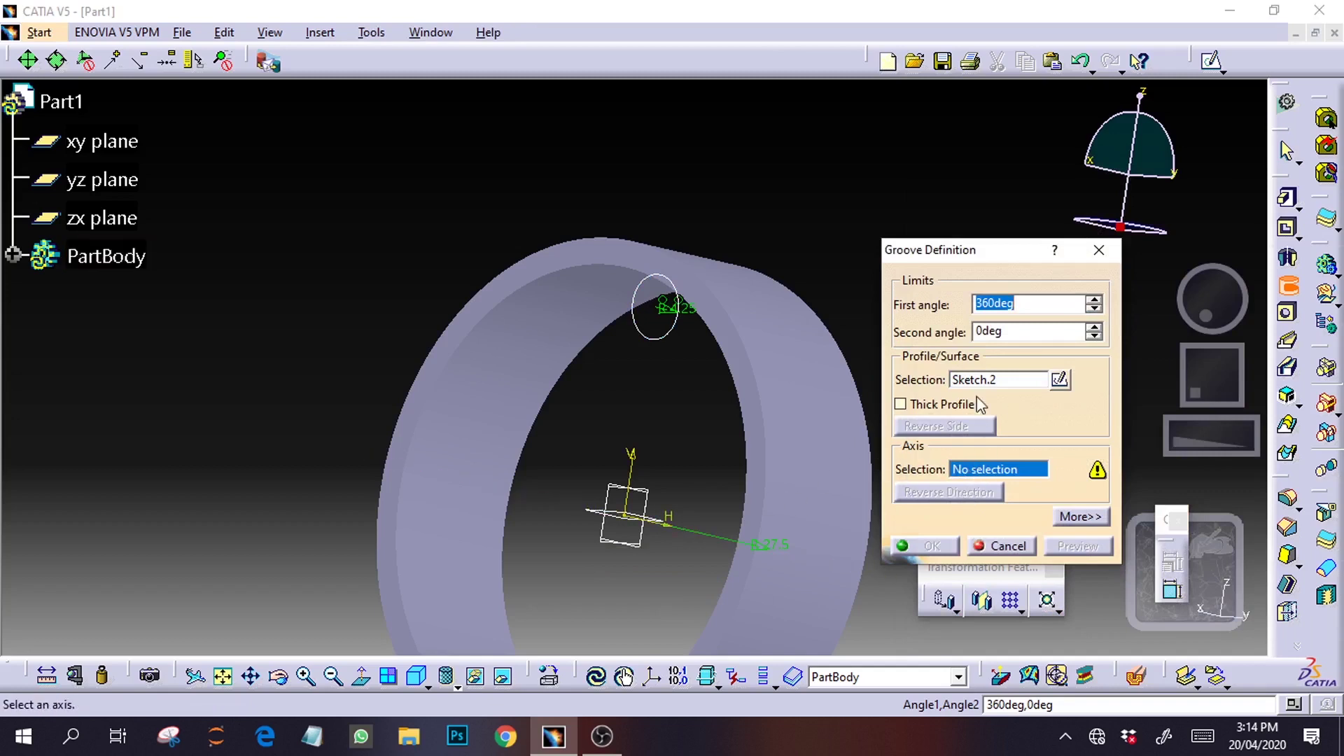
left_click(1011, 383)
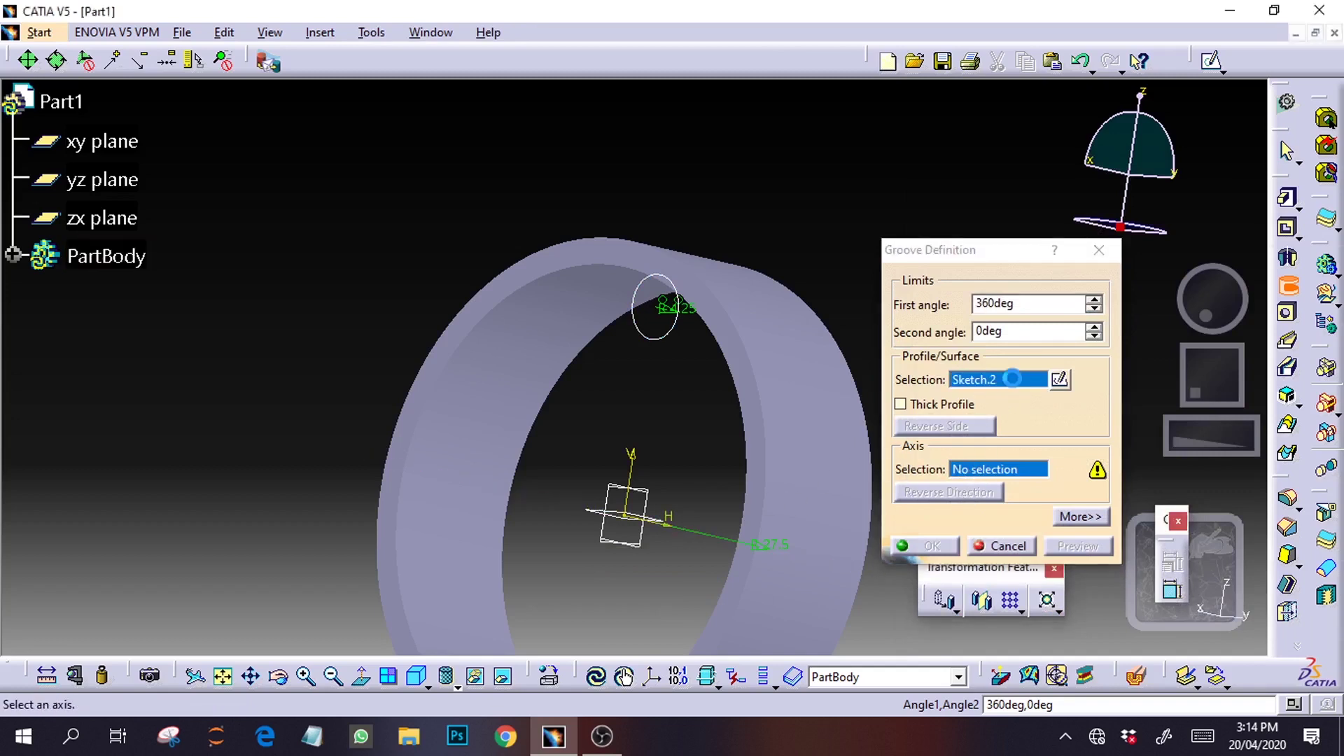
left_click(677, 328)
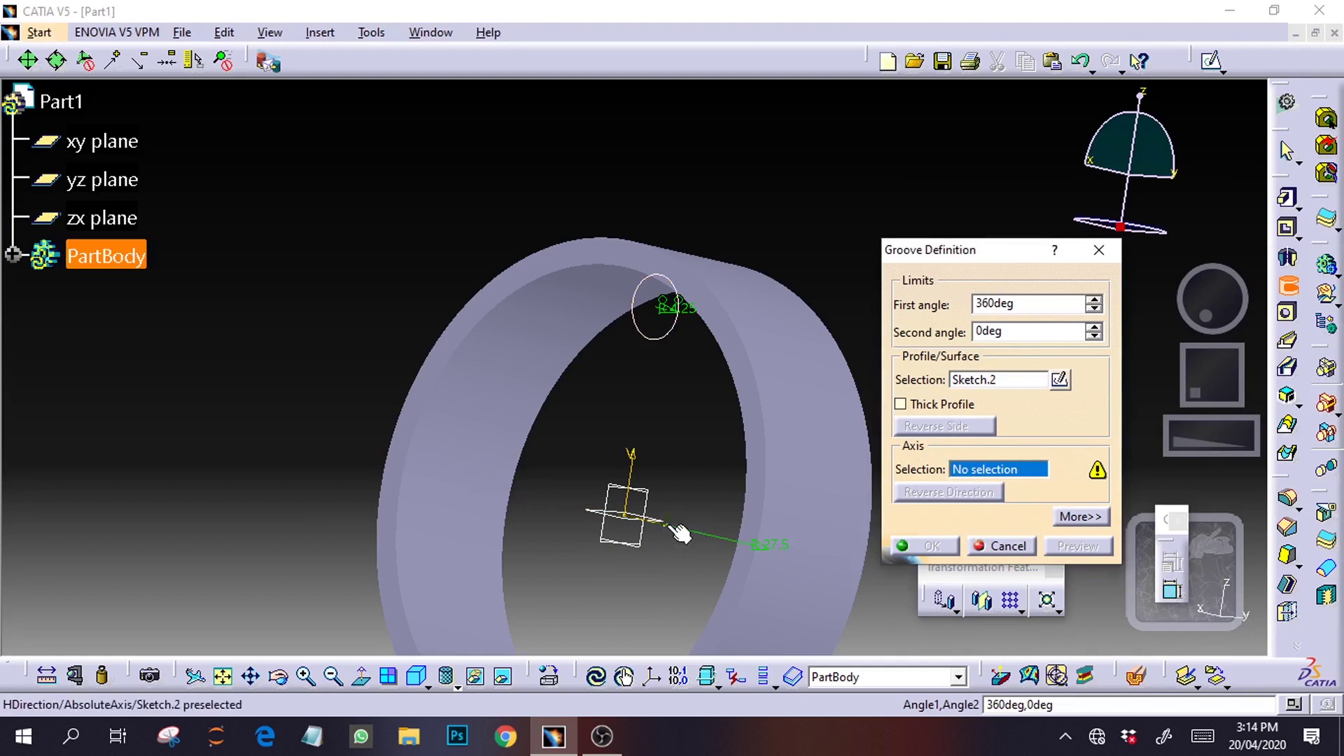
left_click(688, 544)
left_click_drag(1201, 398, 1184, 347)
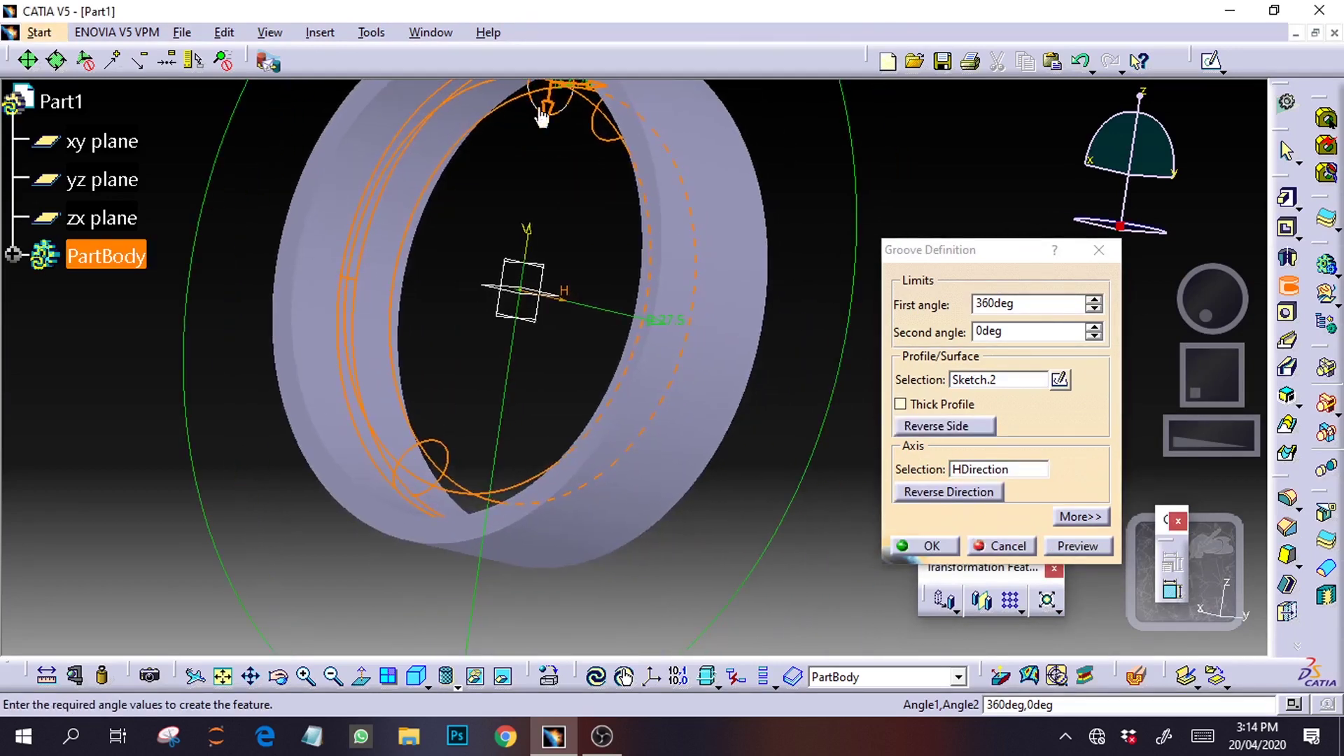
left_click(1081, 546)
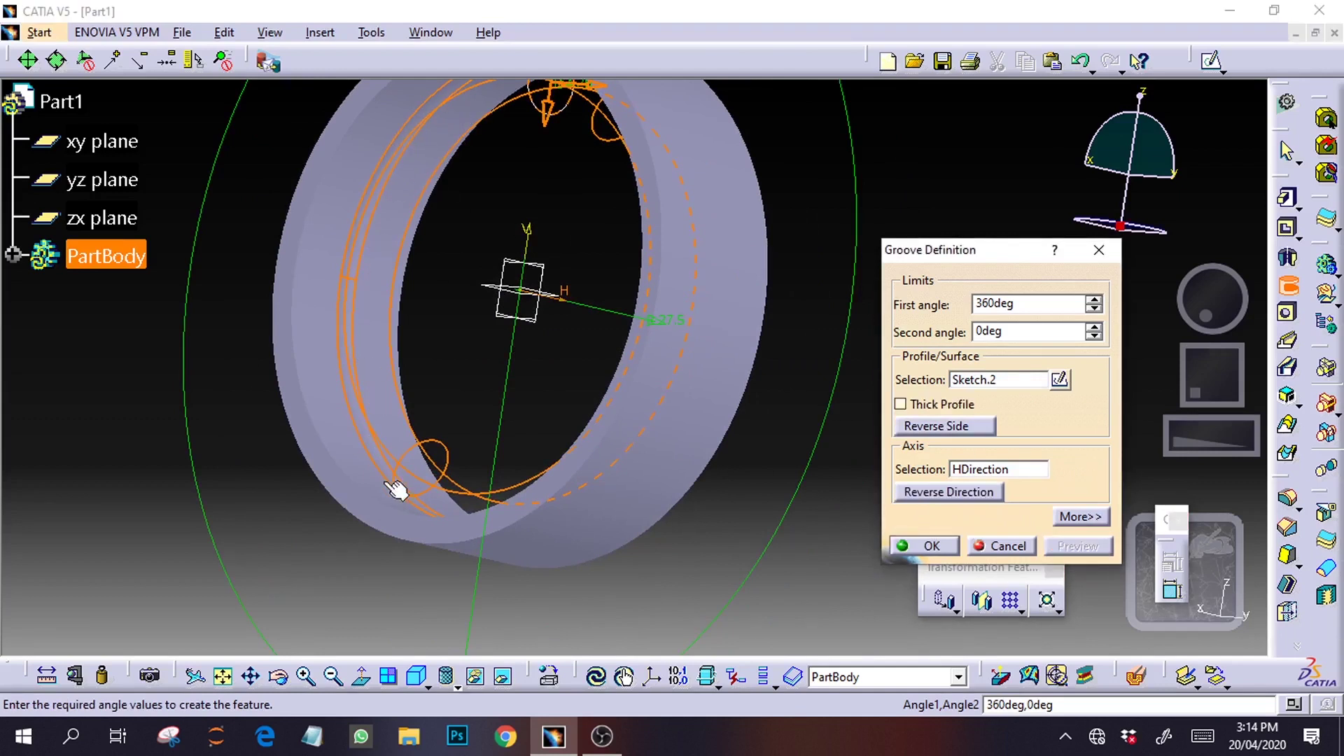
left_click(932, 548)
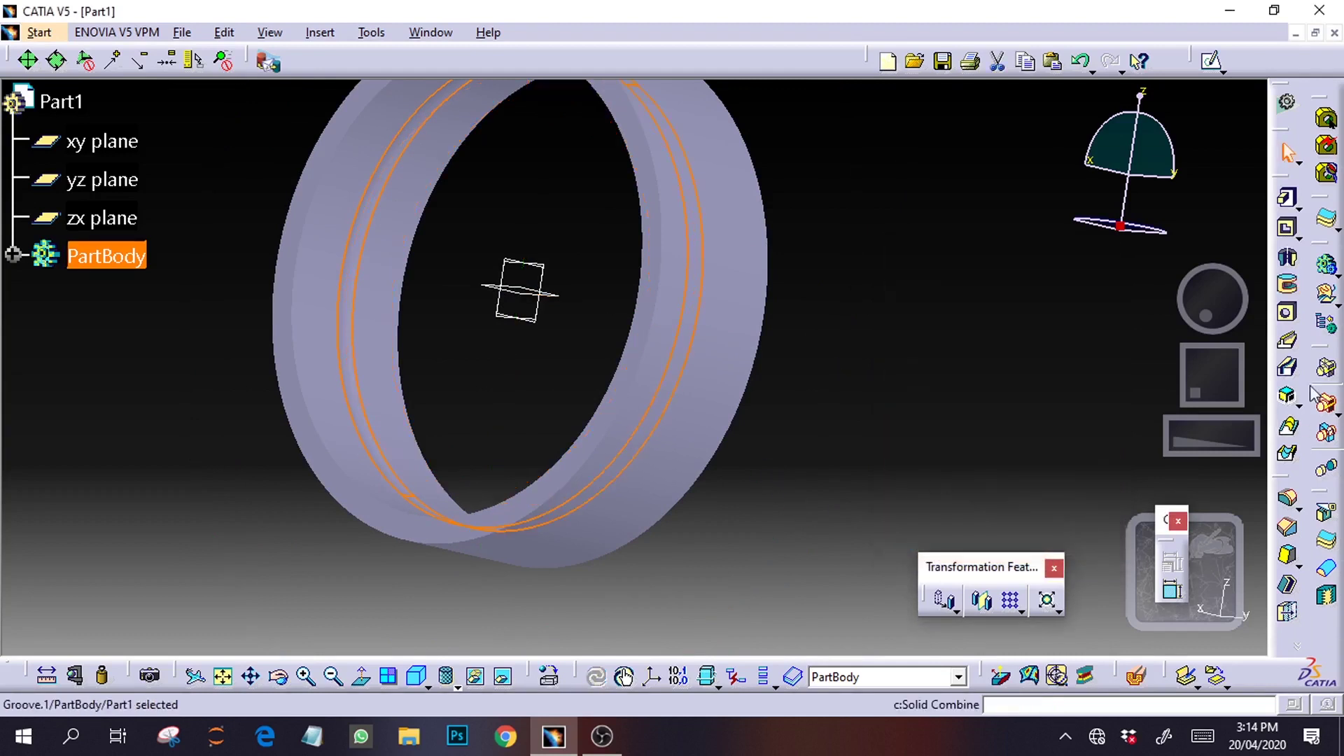
Switch the display of the grooved ring to shading with edges
left_click_drag(1218, 375, 1256, 387)
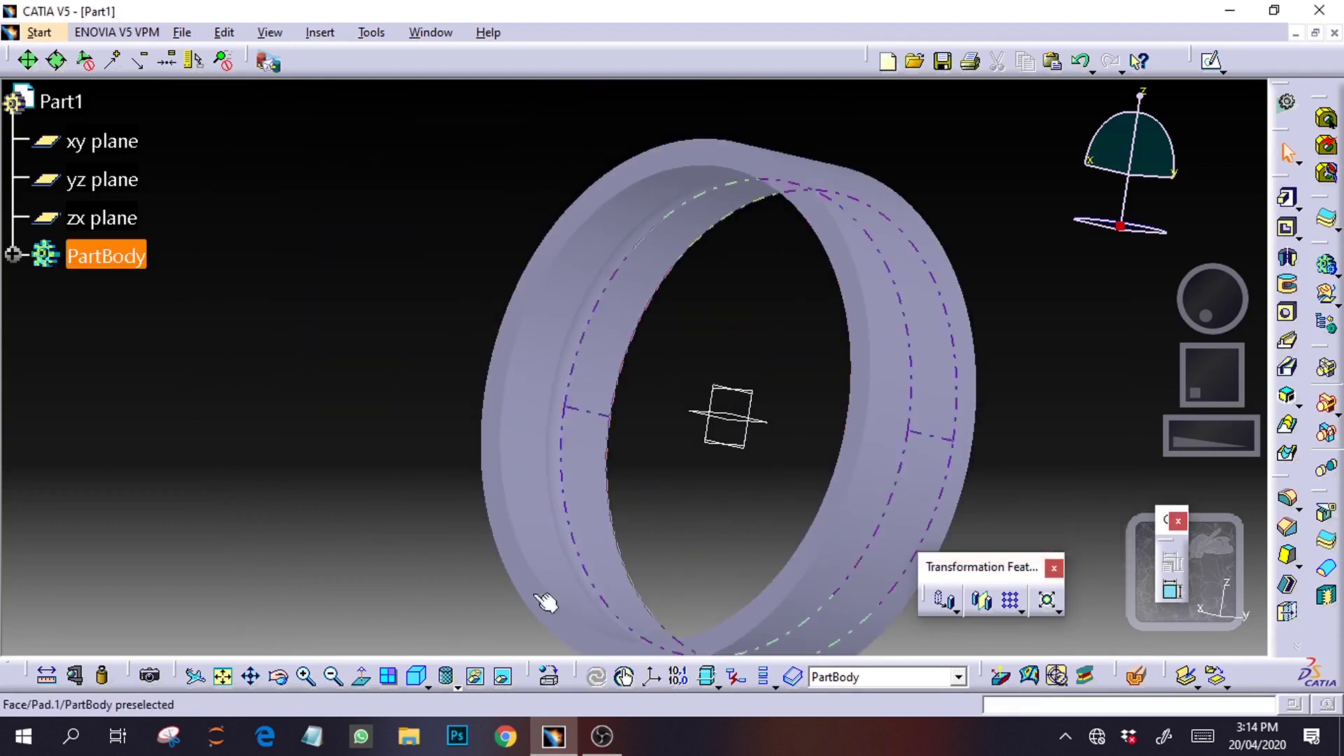
left_click(471, 684)
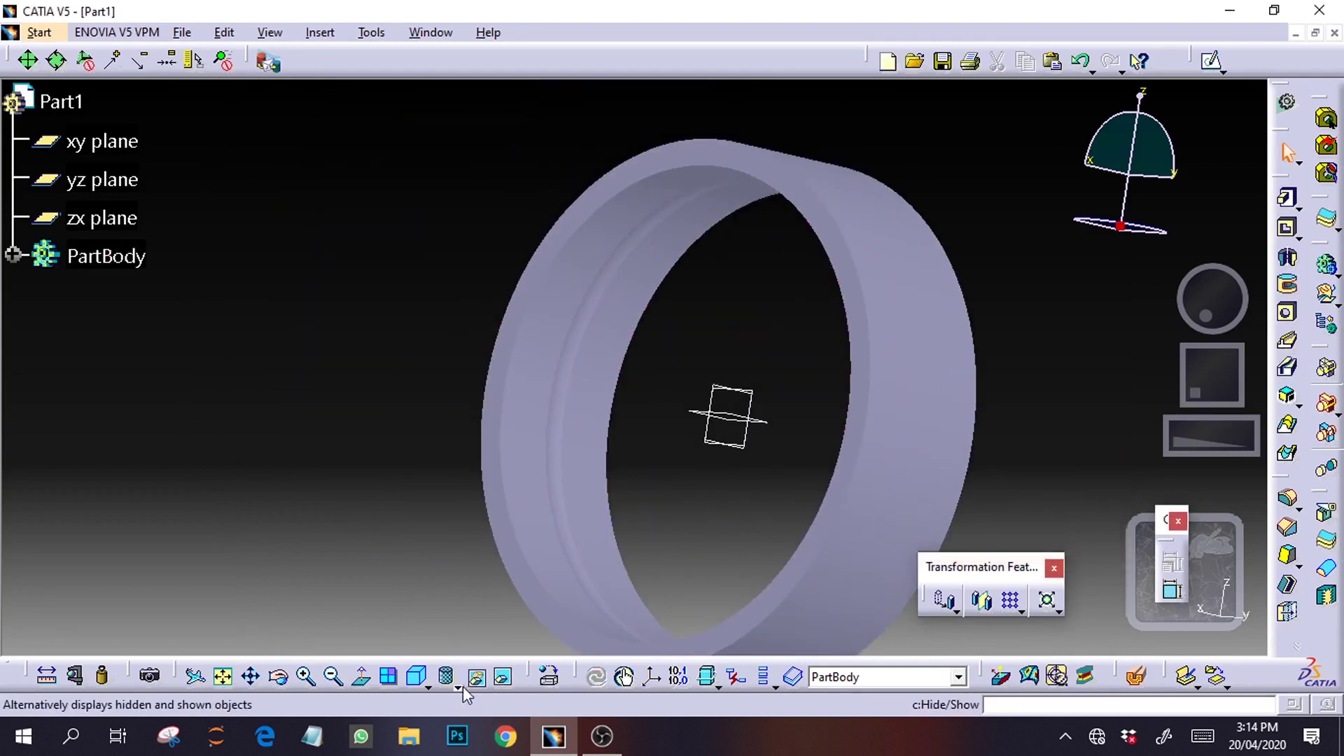
left_click(458, 688)
left_click(476, 558)
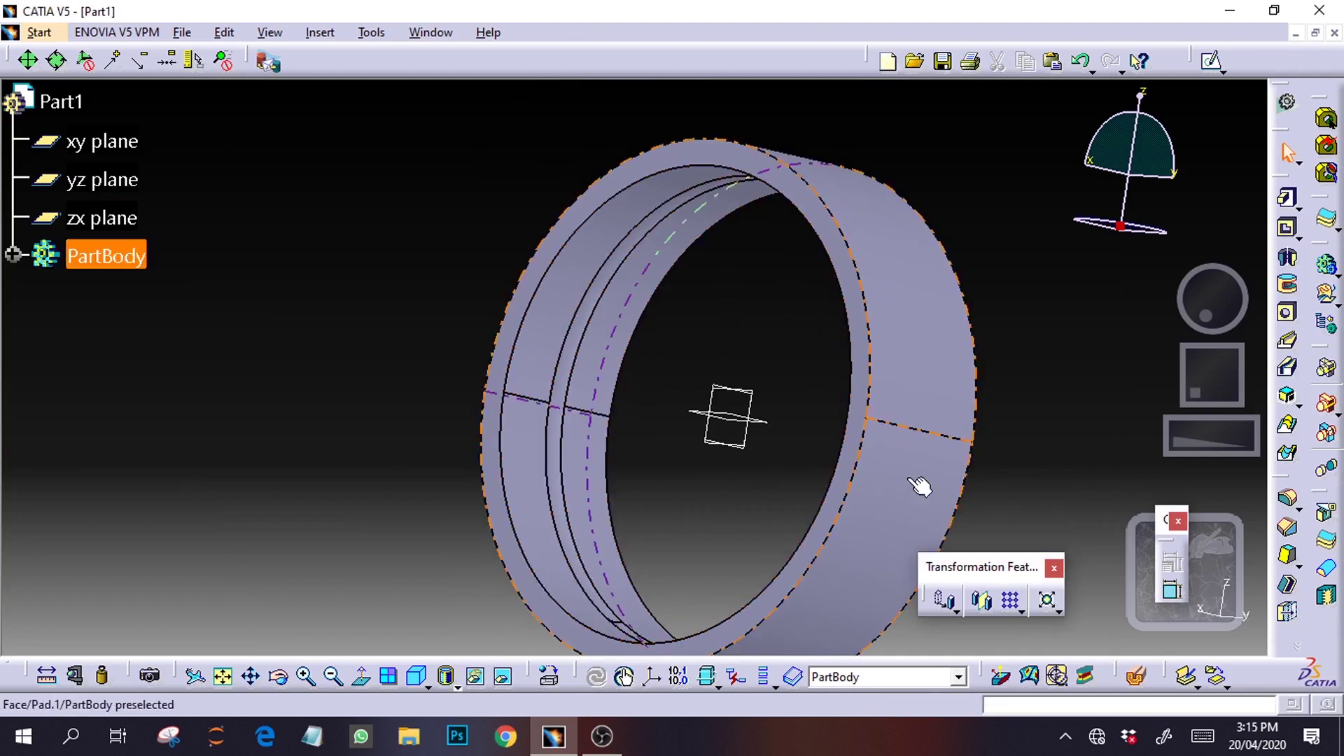
left_click_drag(1226, 433, 1127, 433)
mouse_move(1196, 304)
left_mouse_down()
mouse_move(1209, 334)
mouse_move(1237, 340)
mouse_move(1179, 300)
left_mouse_up()
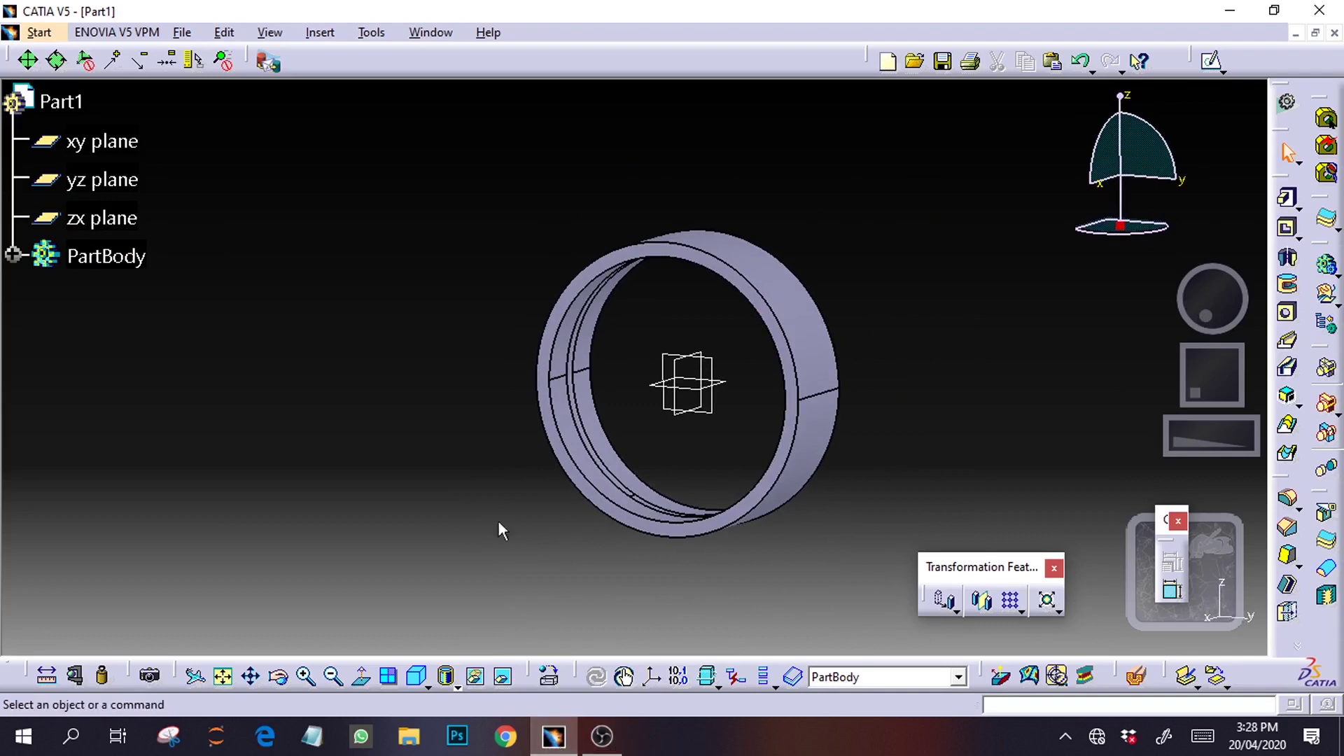
Save the part as "outer race" in a new Desktop folder named "ball bearing"
left_click(182, 33)
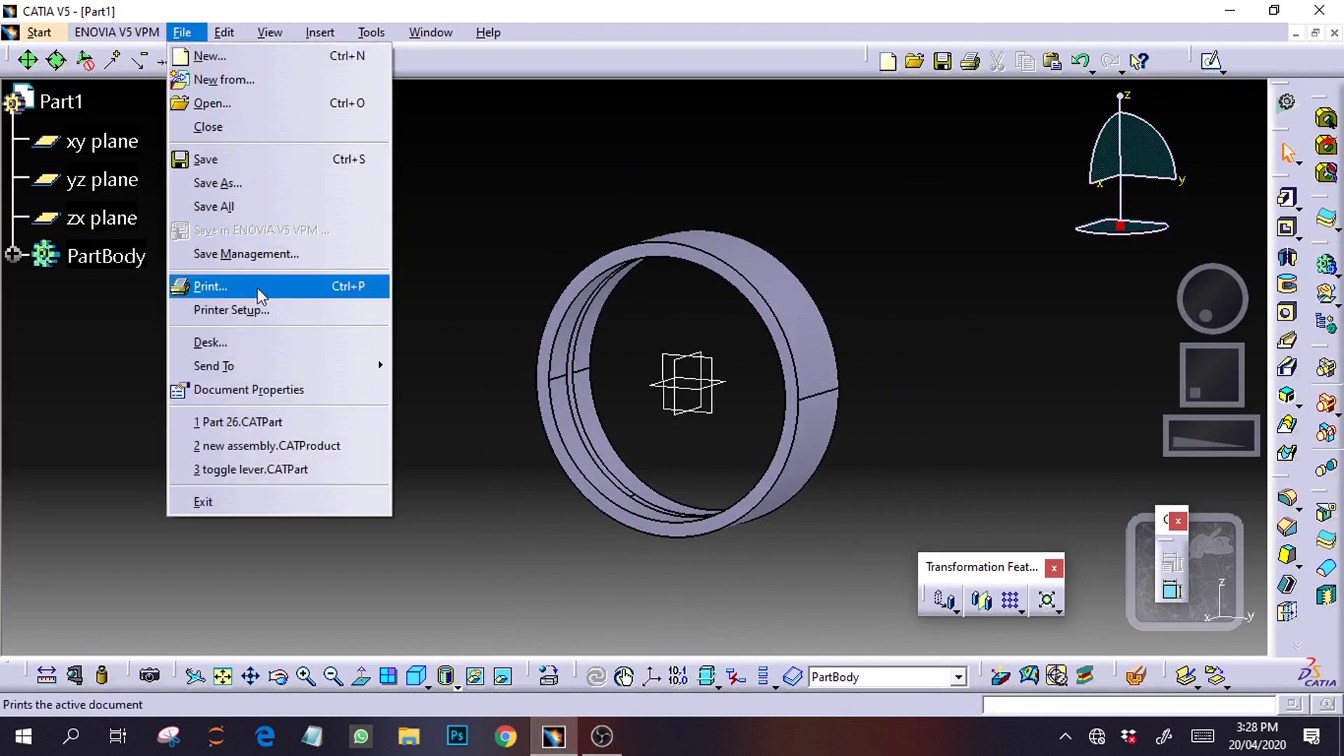
left_click(228, 161)
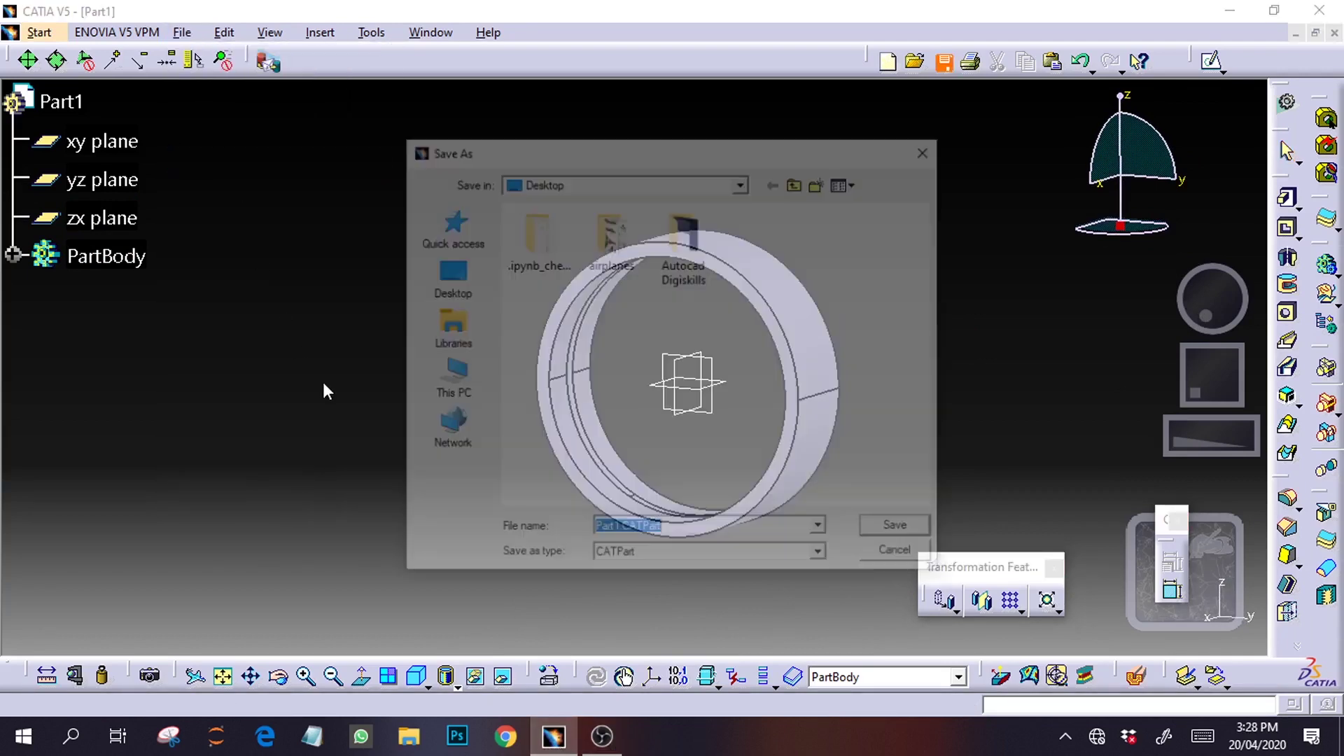
left_click_drag(933, 291, 926, 440)
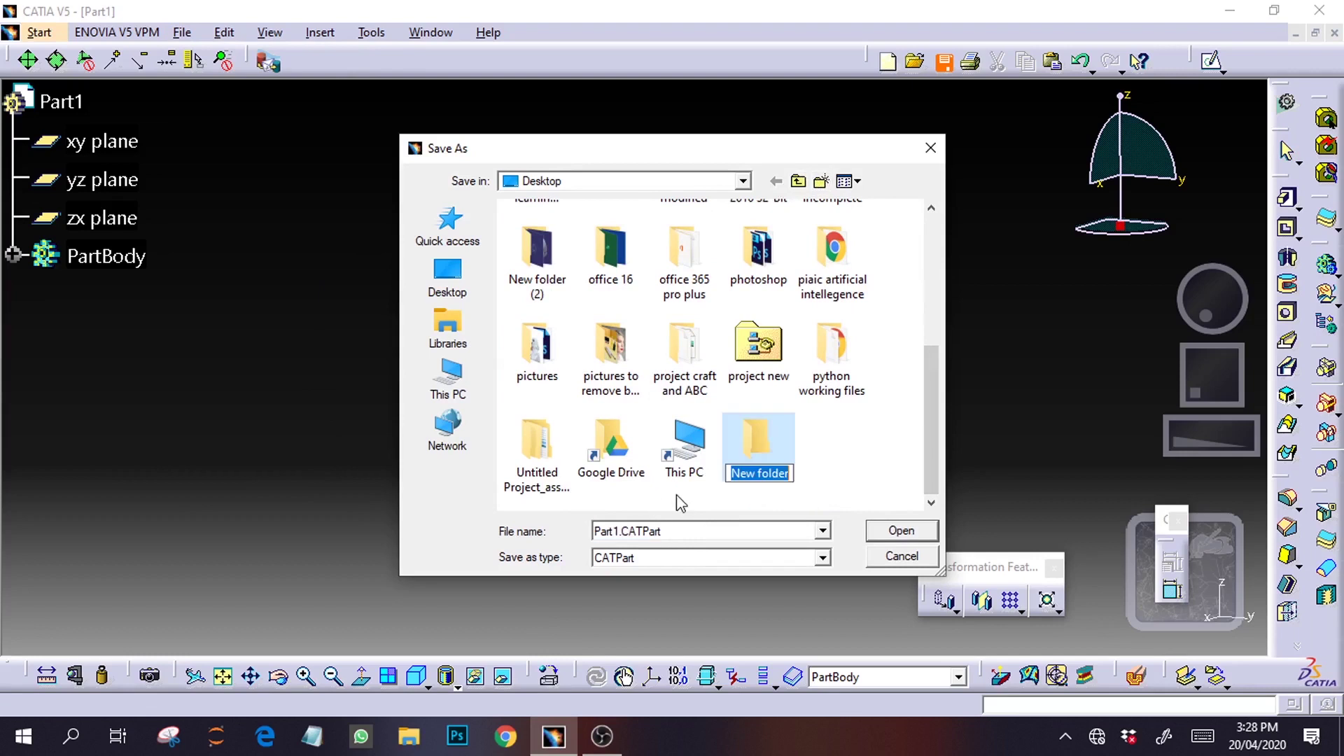
type("ba")
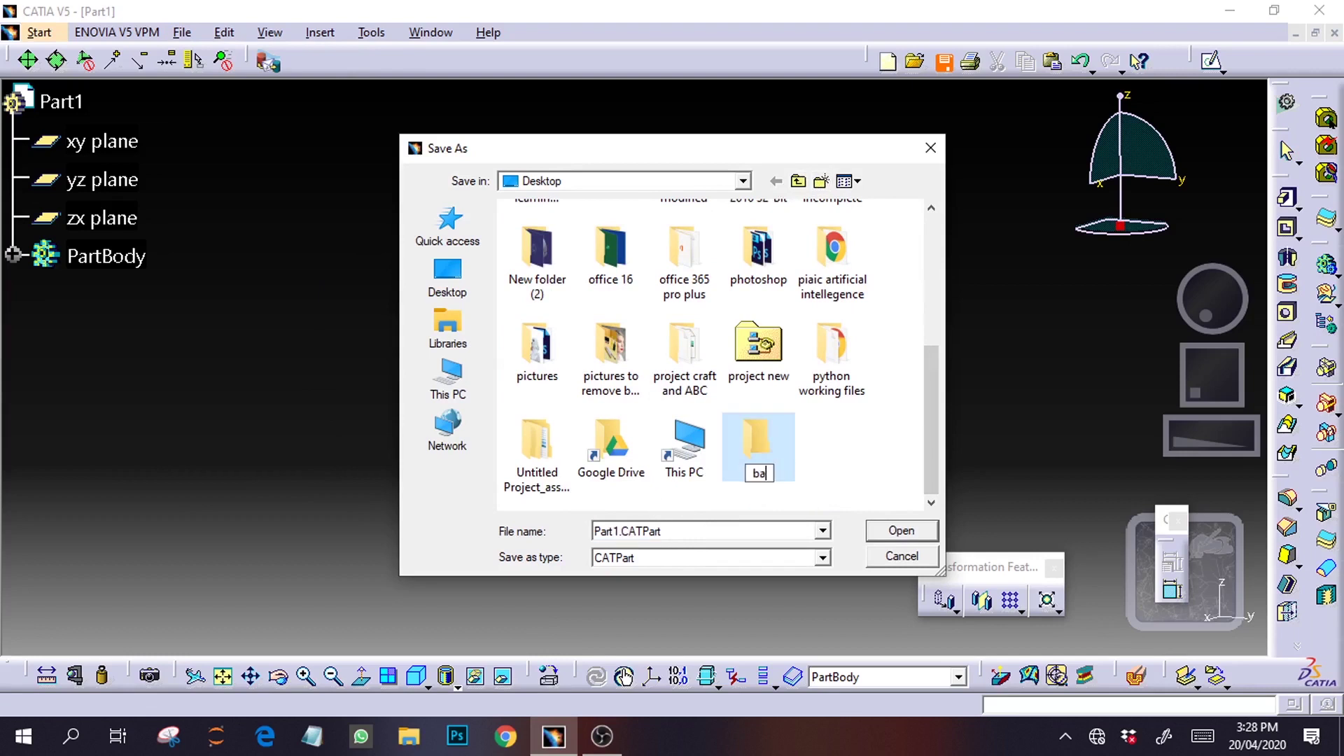
type("ll bearing")
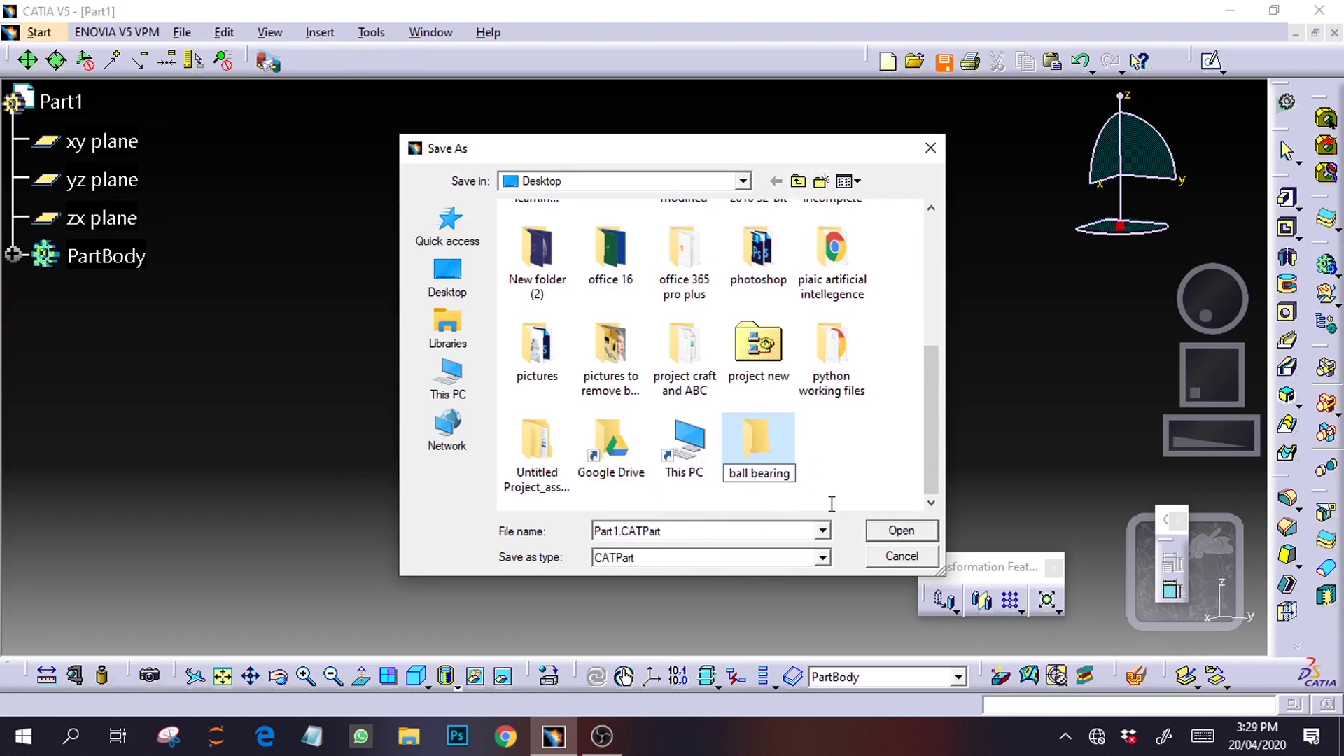
key("Return")
left_click(904, 533)
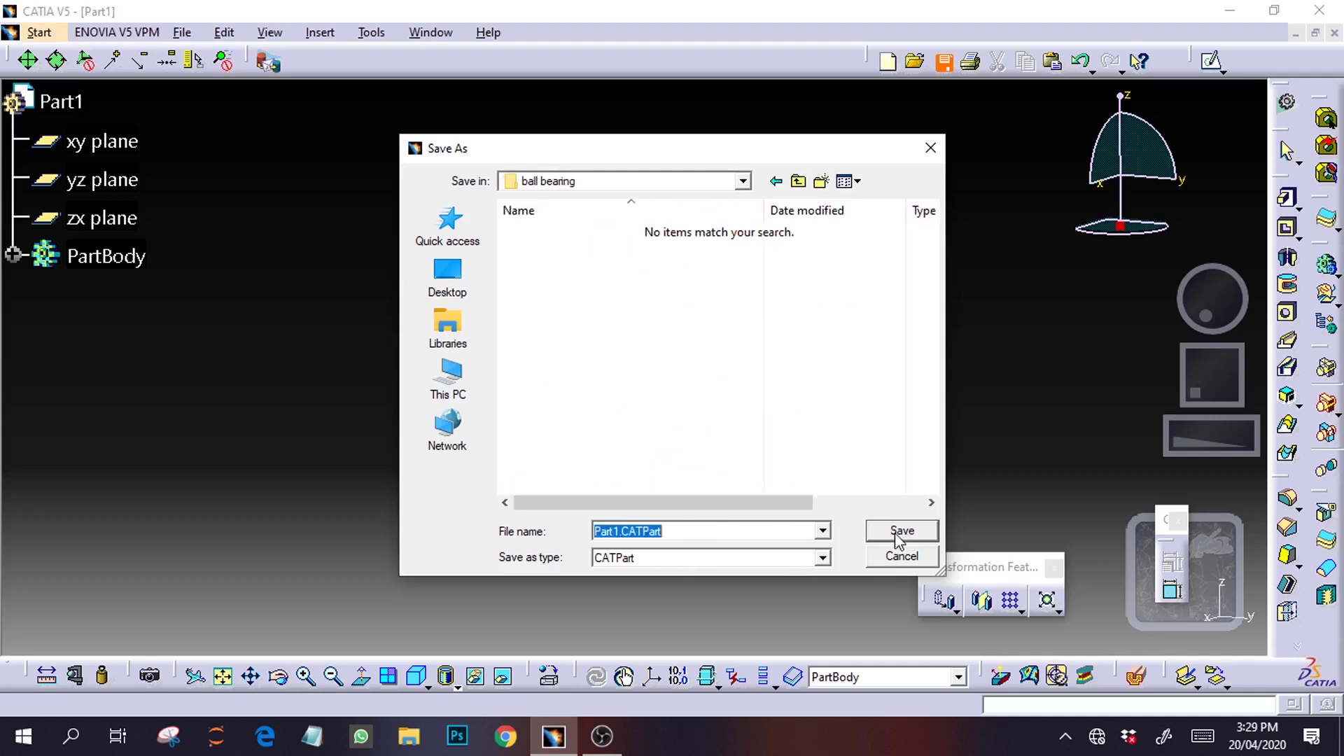
type("outer race")
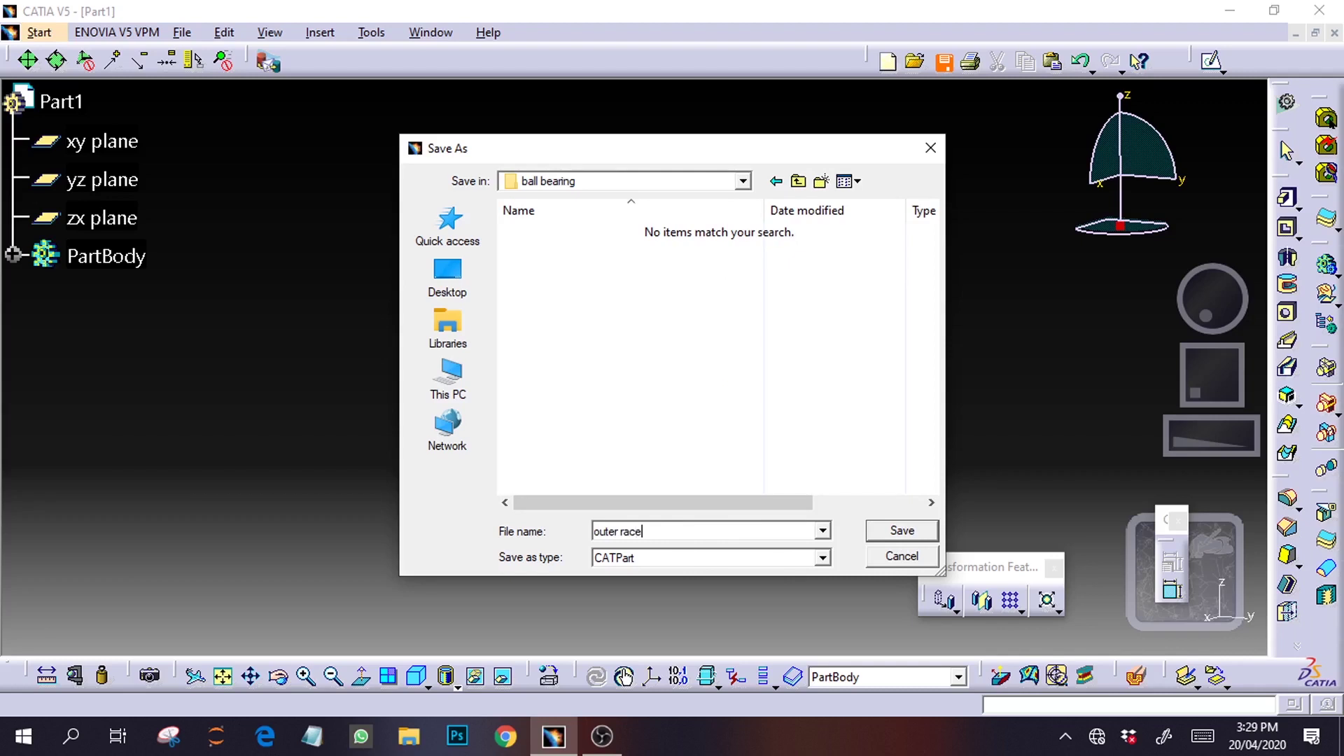
left_click(879, 535)
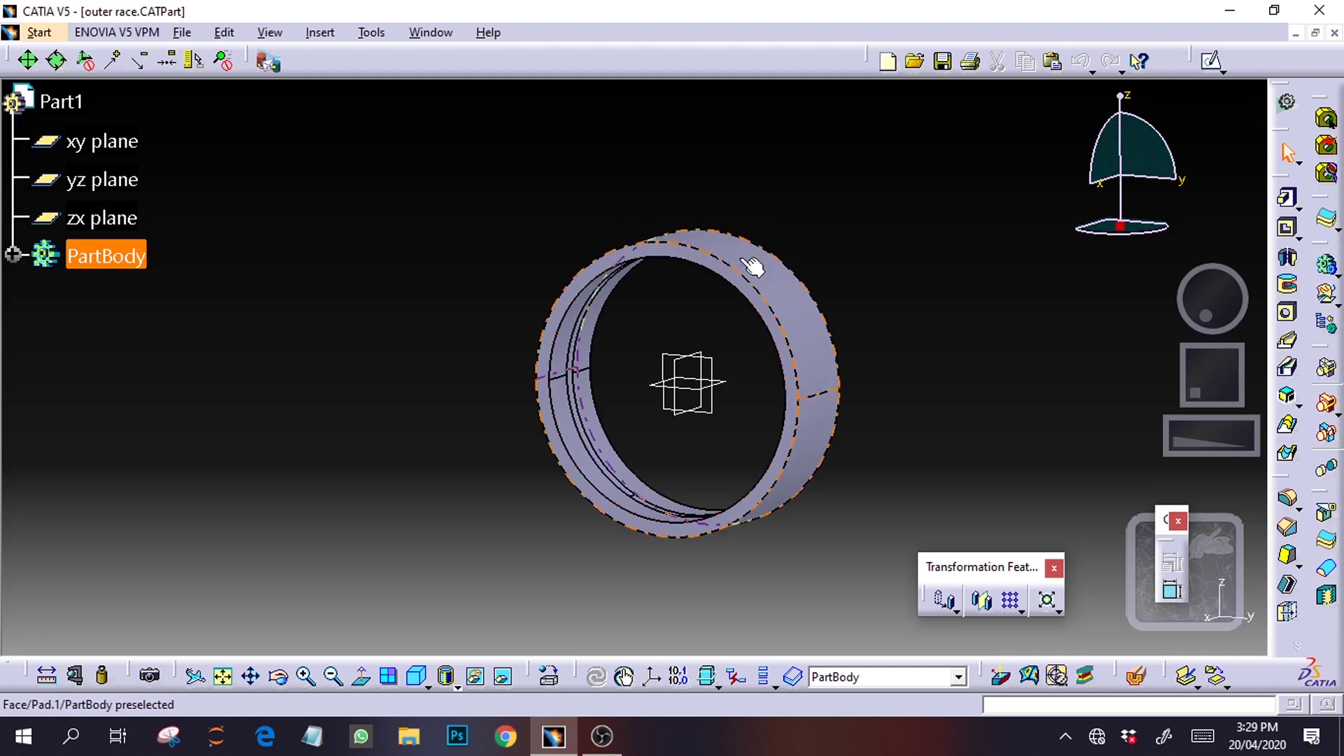
left_click(602, 736)
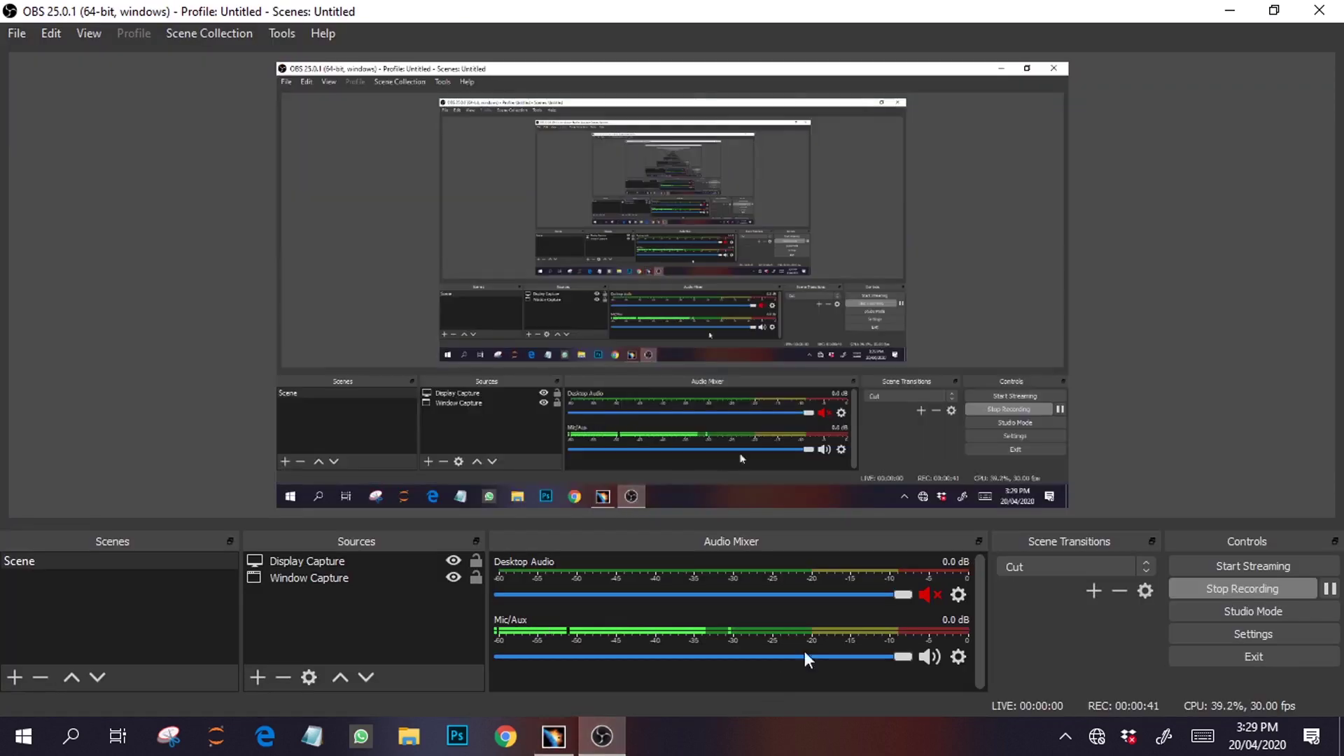
left_click(552, 735)
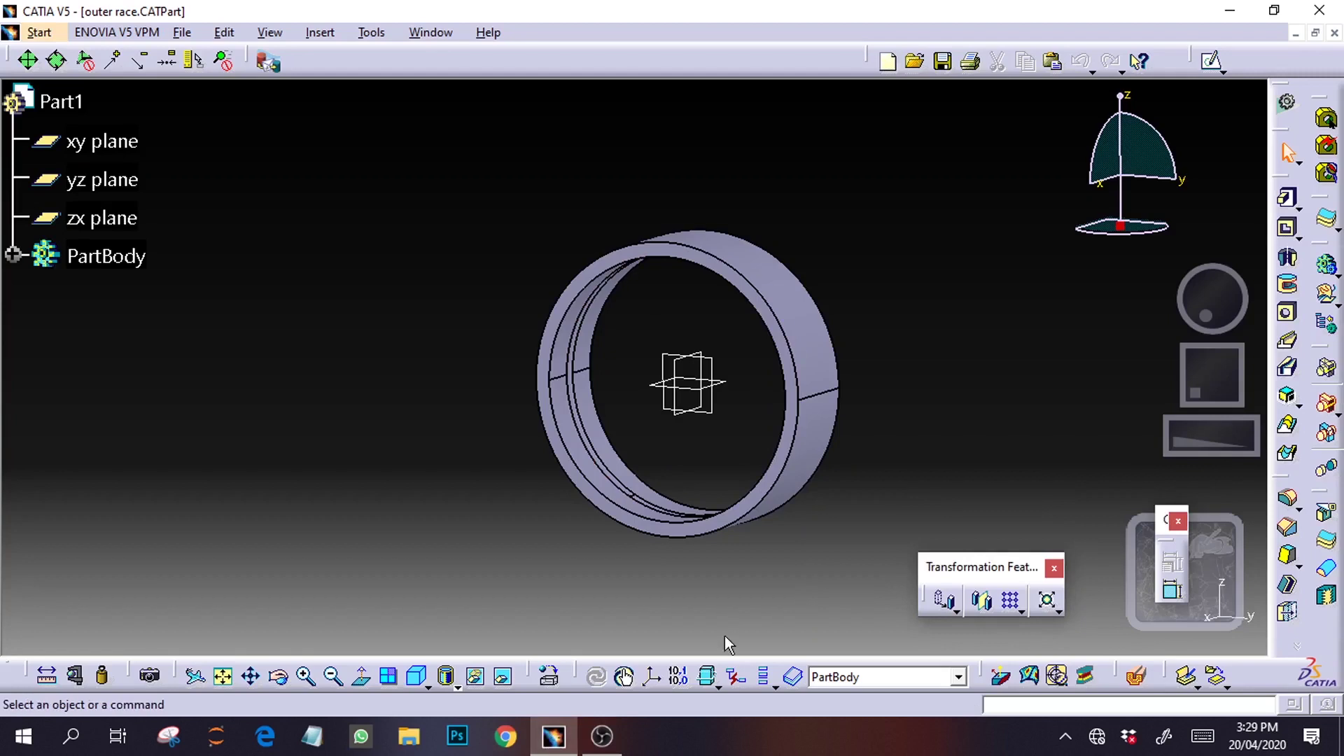
left_click(601, 748)
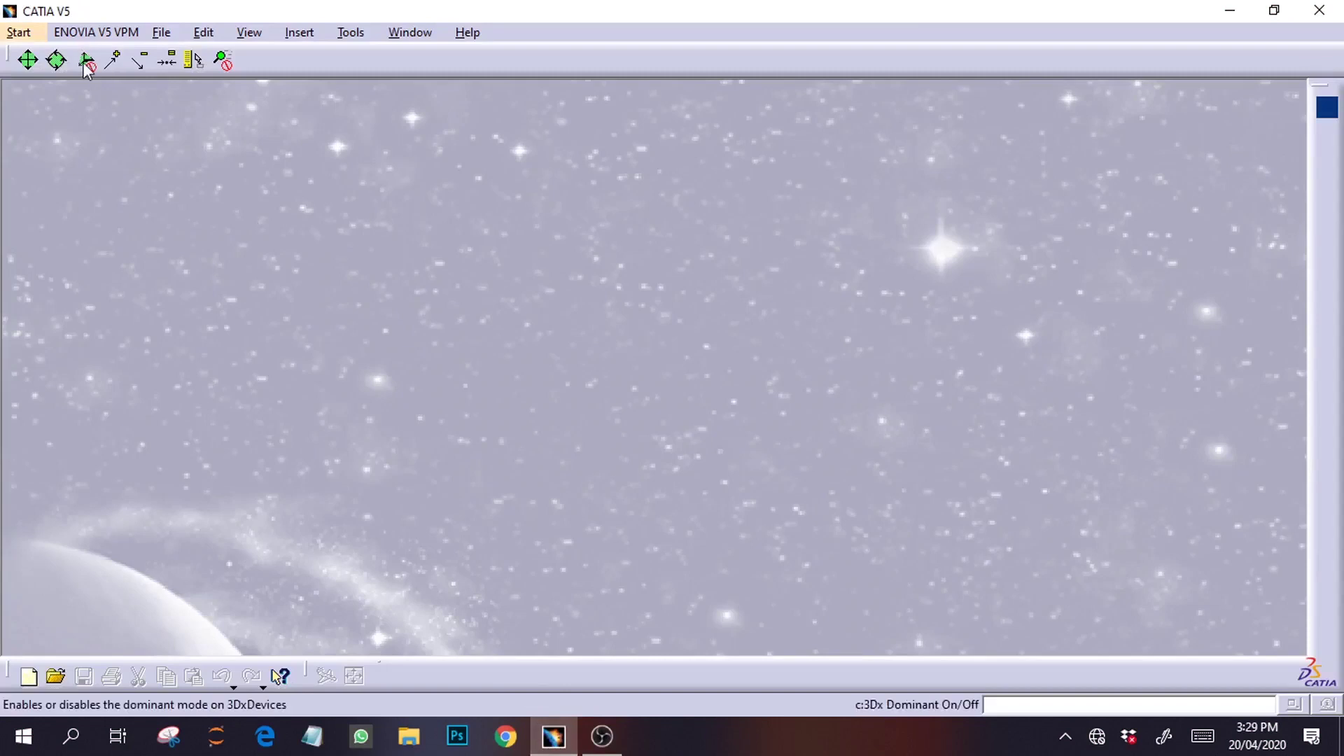
Create a new, empty part in the Mechanical Design workbench for solid part modelling
left_click(28, 33)
mouse_move(50, 79)
left_click(303, 79)
left_click(19, 32)
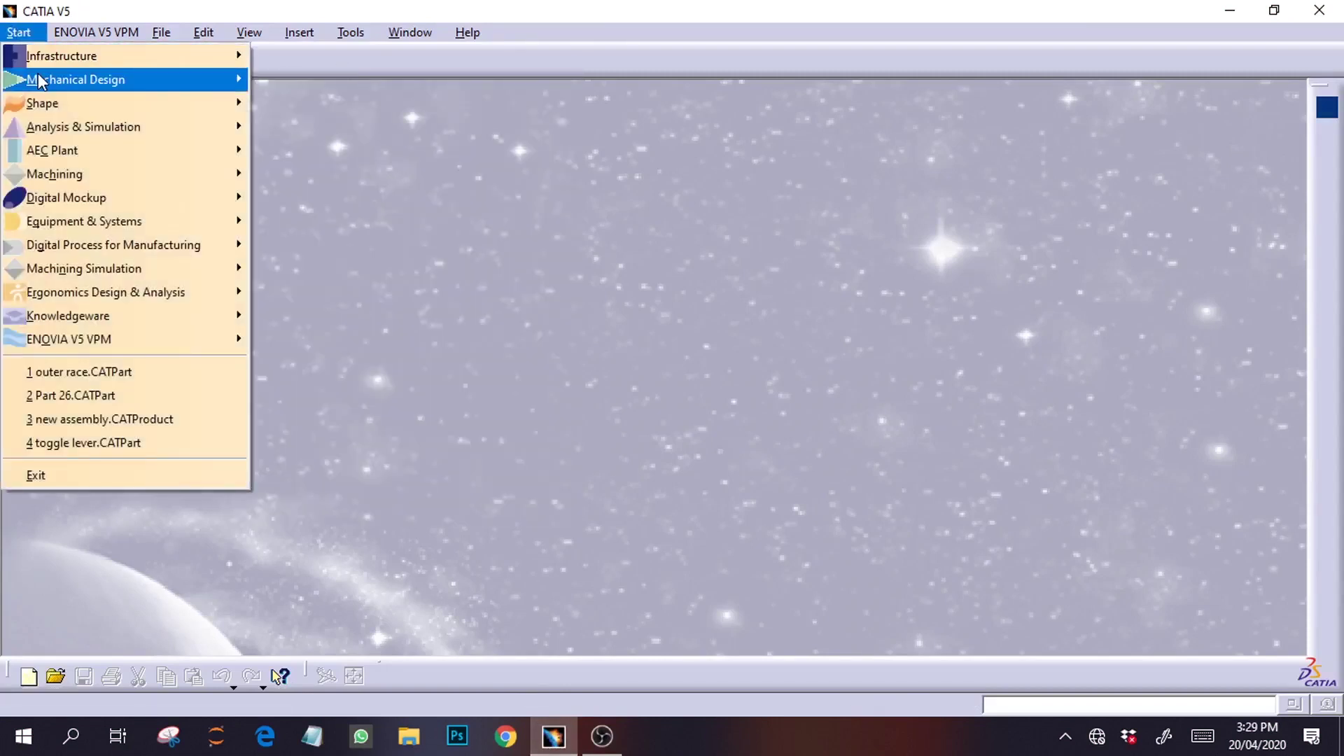
left_click(287, 74)
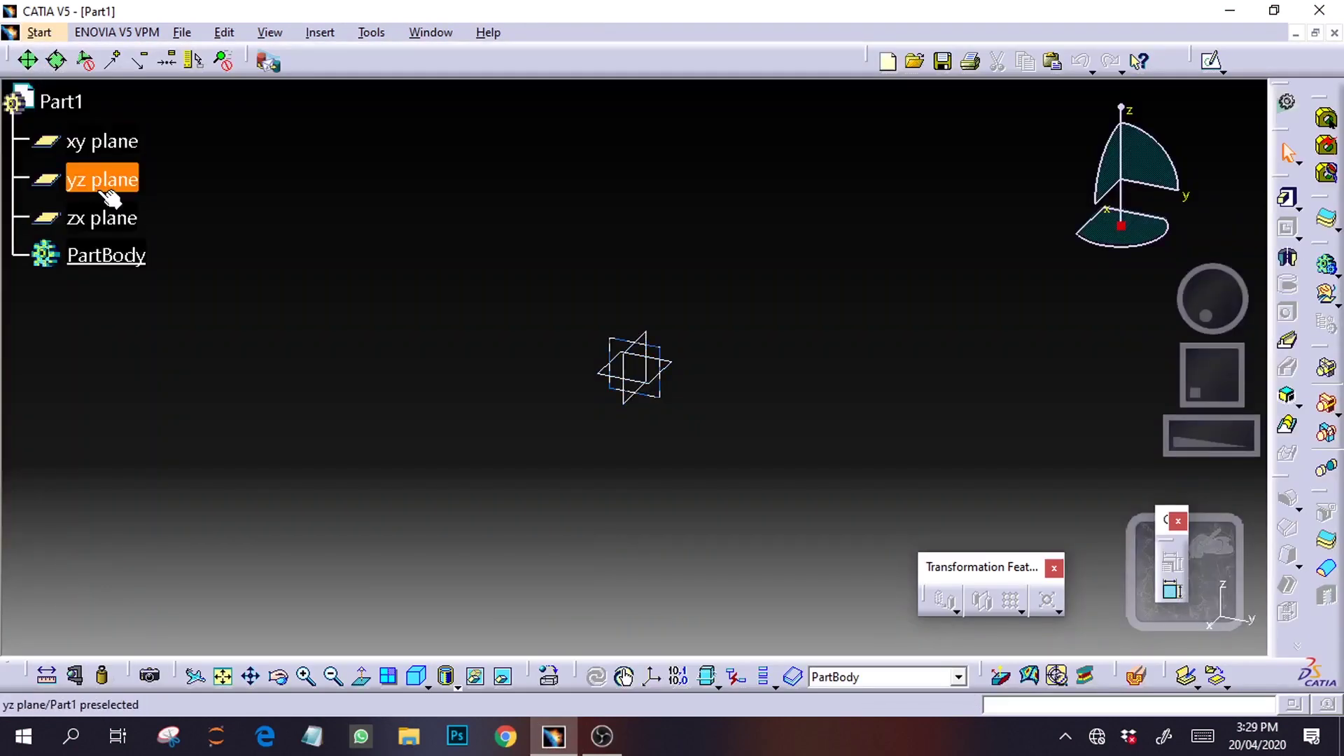
Start a sketch on the yz plane and draw a circle centred on the origin with a radius of 47/2 mm
left_click(108, 192)
left_click(1214, 63)
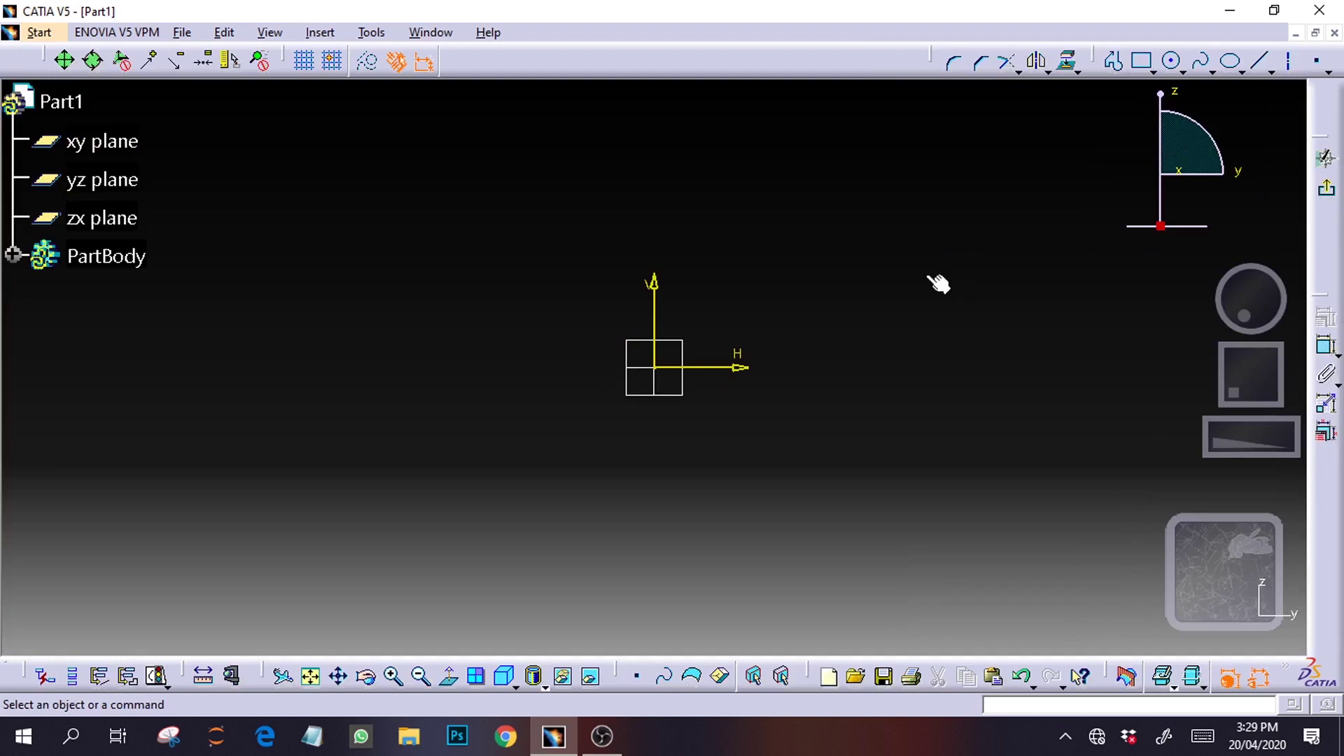
left_click(1172, 61)
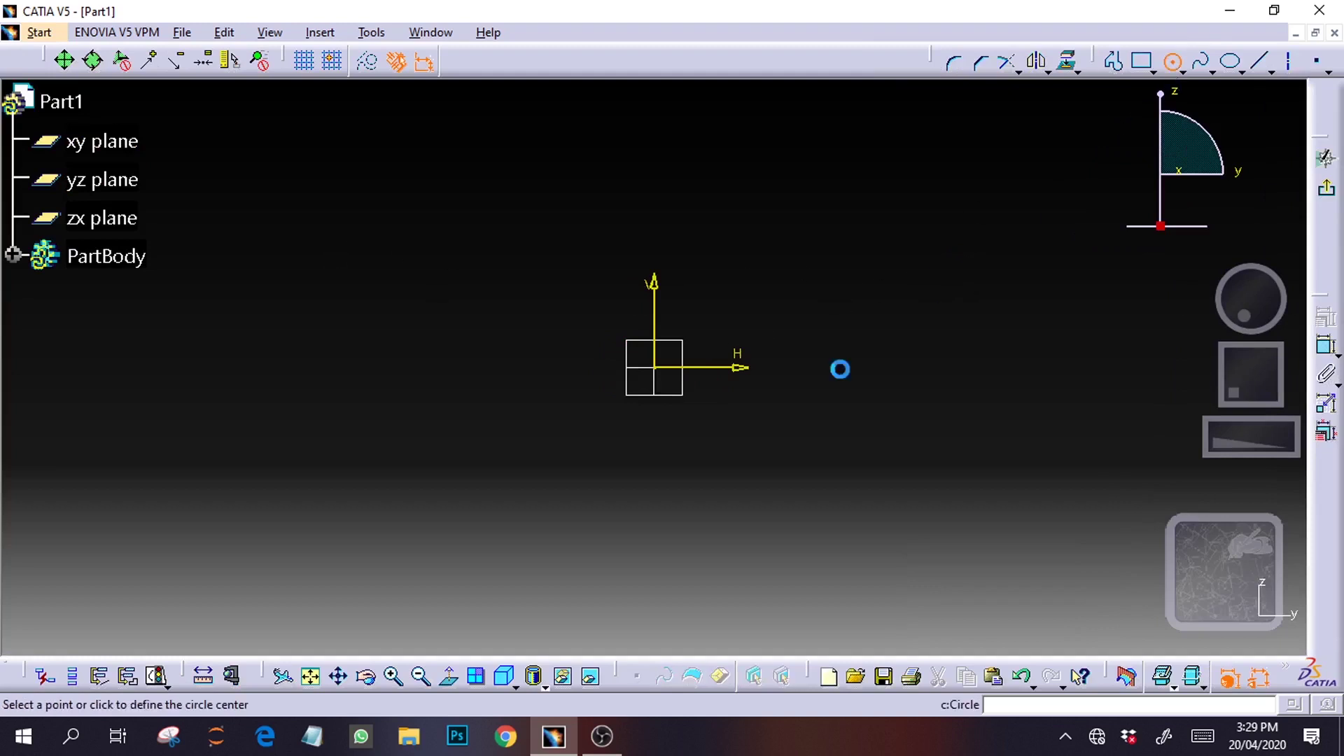
left_click(655, 367)
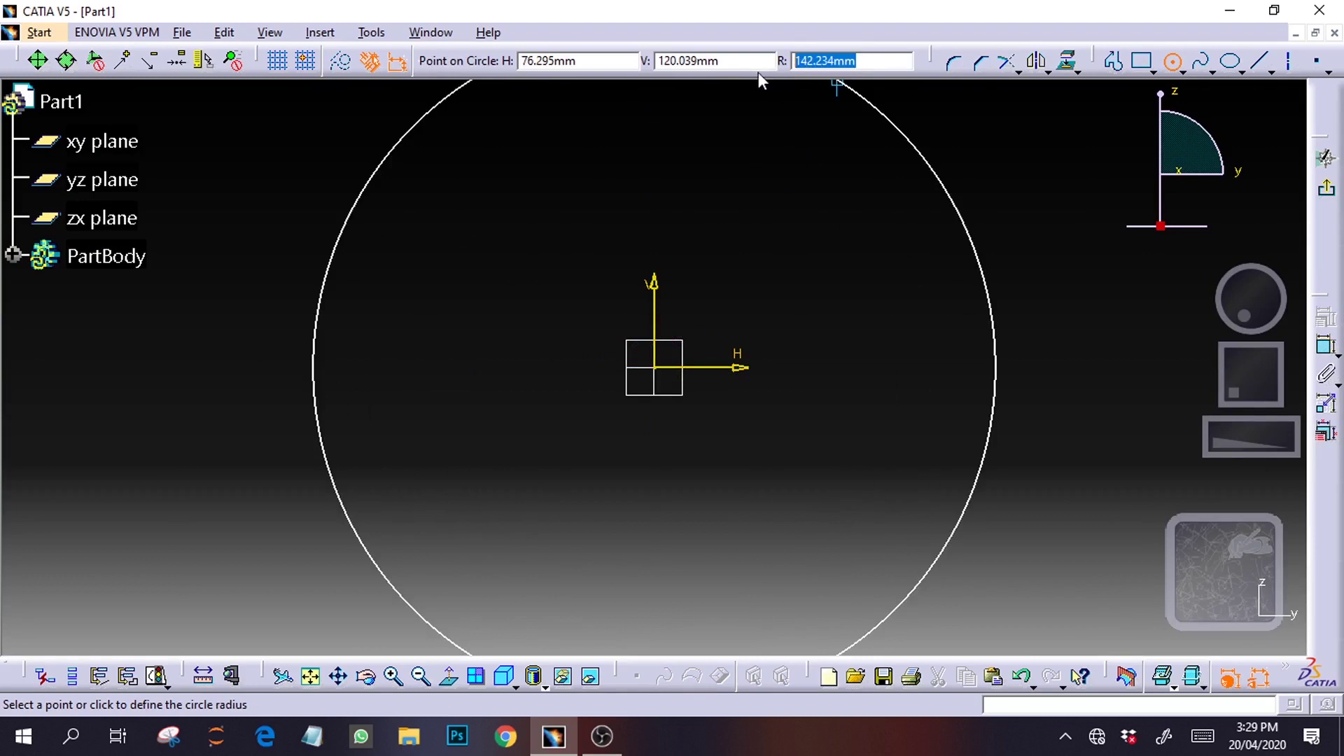
type("47")
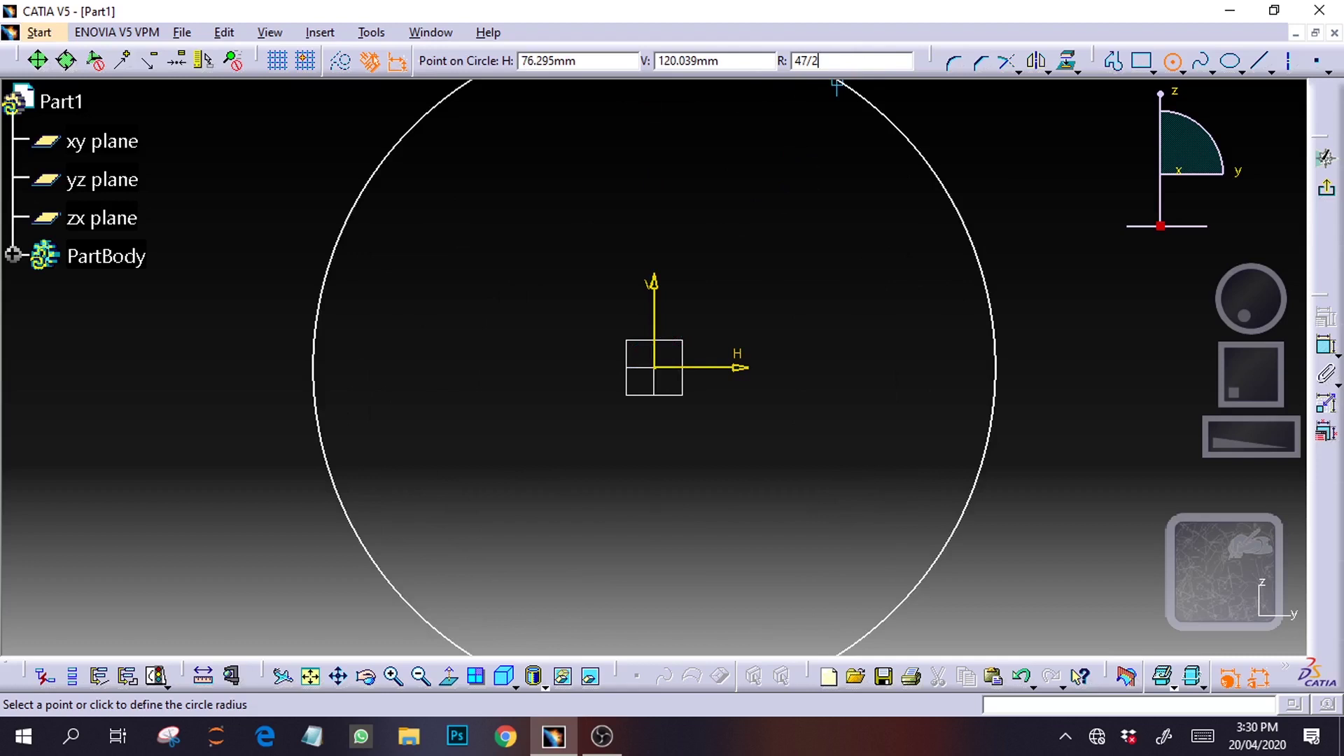
type("/2")
key("Return")
left_click(951, 406)
left_click_drag(1220, 452, 1279, 438)
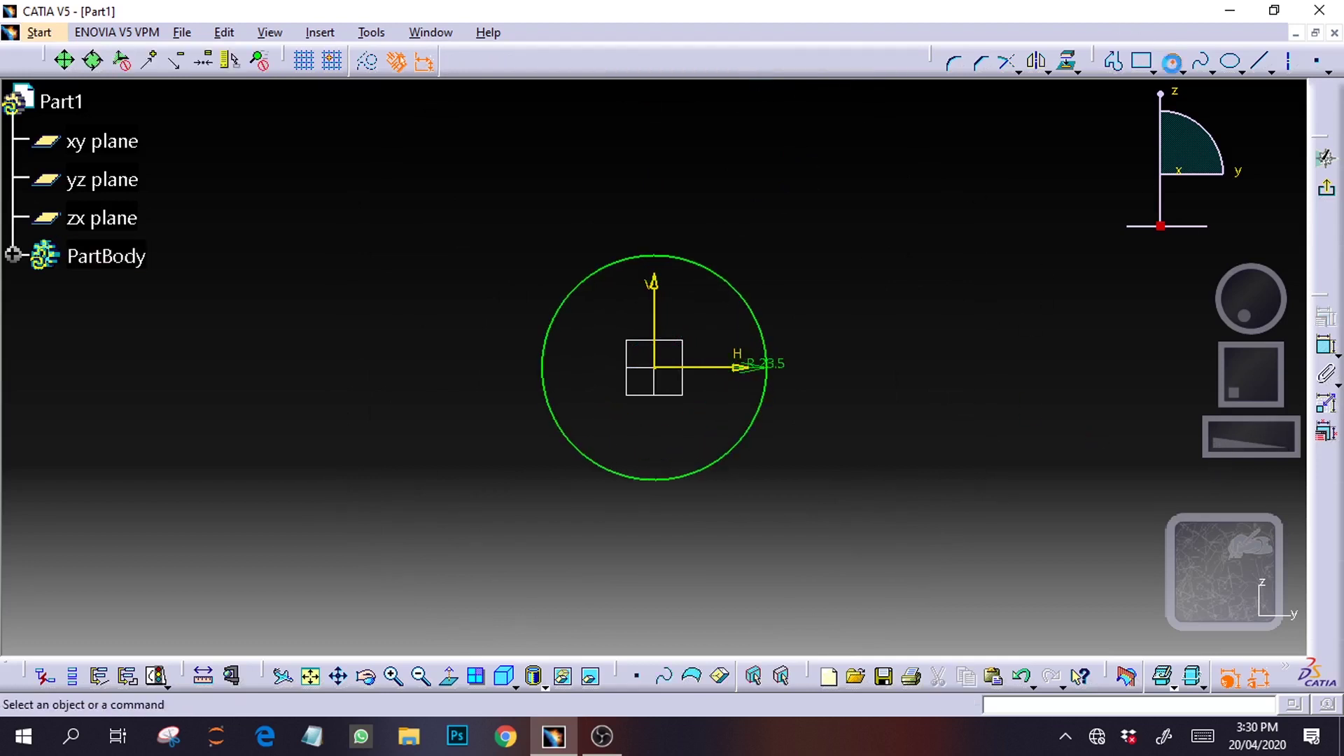
Add a concentric inner circle at the origin with a radius of 25/2 mm
left_click(1173, 62)
left_click(641, 356)
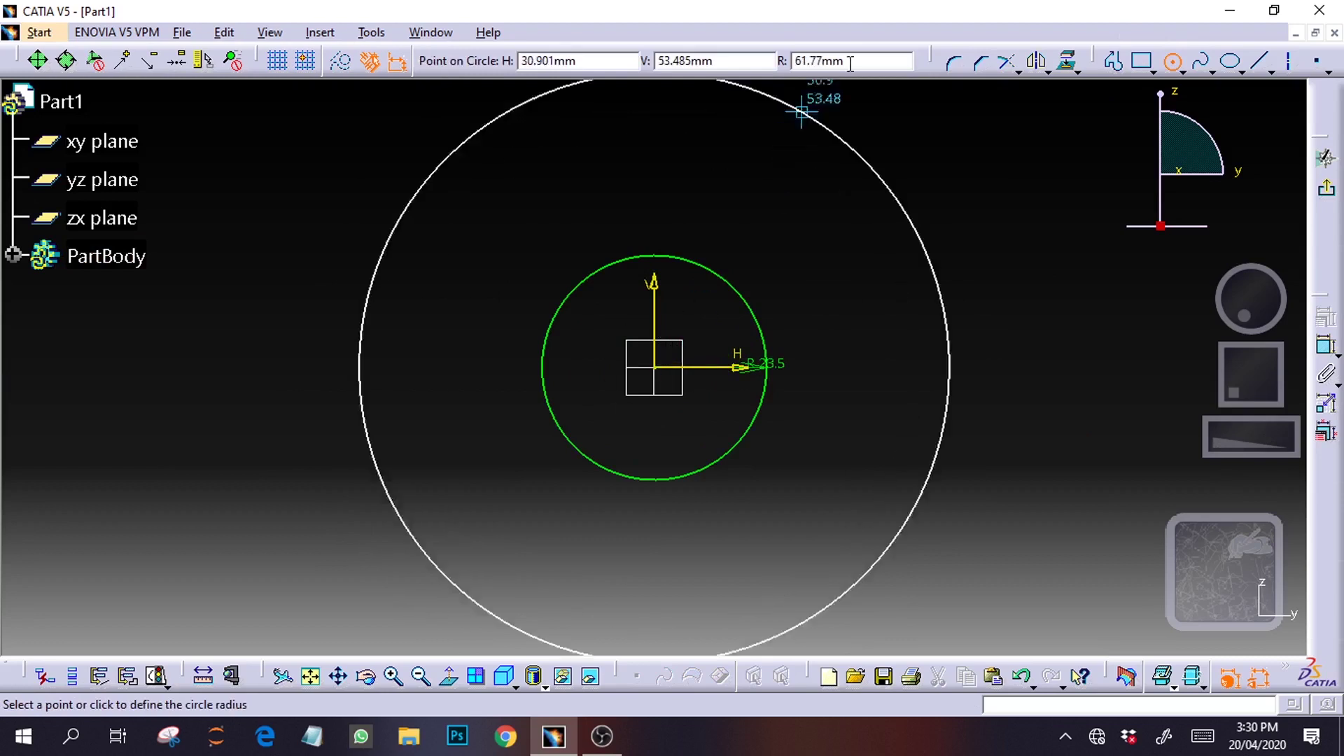
left_click_drag(864, 62, 781, 61)
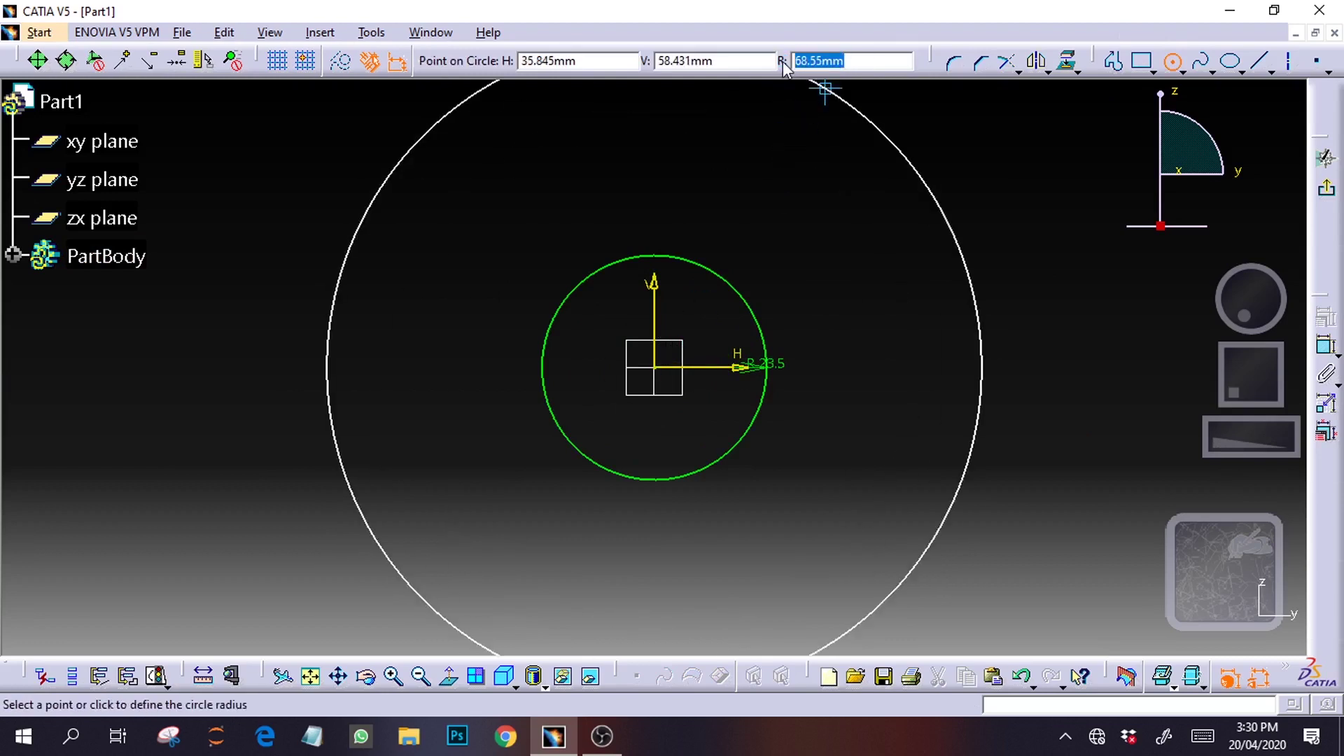
type("25/2")
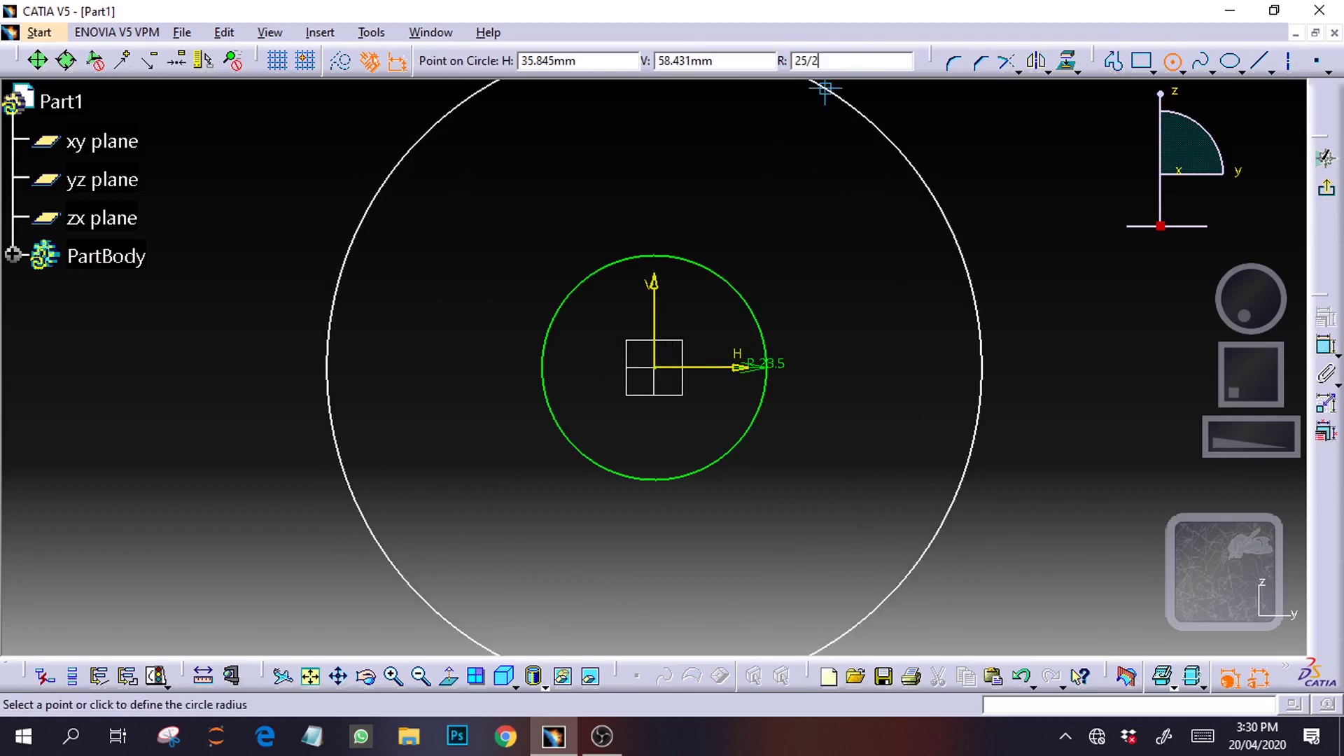
key("Return")
left_click_drag(1221, 440, 1284, 440)
left_click(677, 530)
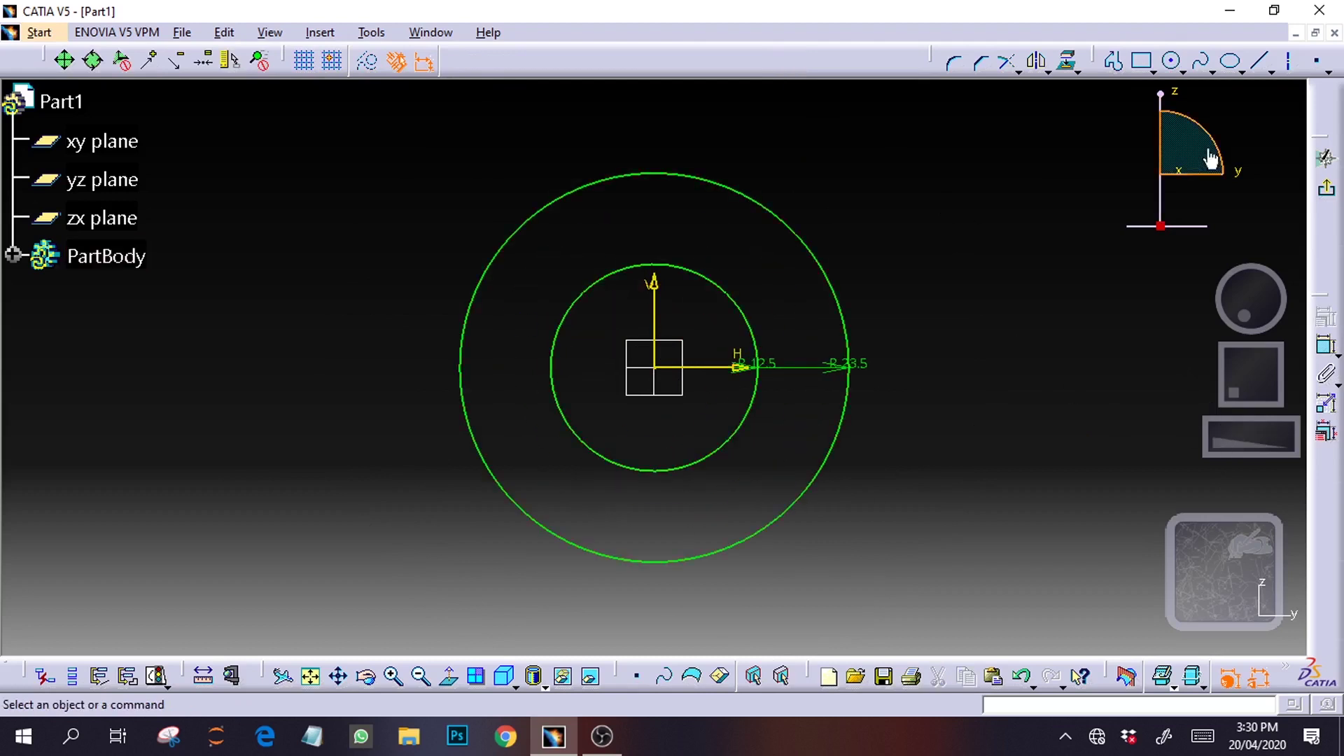
Exit the sketch and pad the two-circle profile with a length of 10 mm and mirrored extent
left_click(1325, 158)
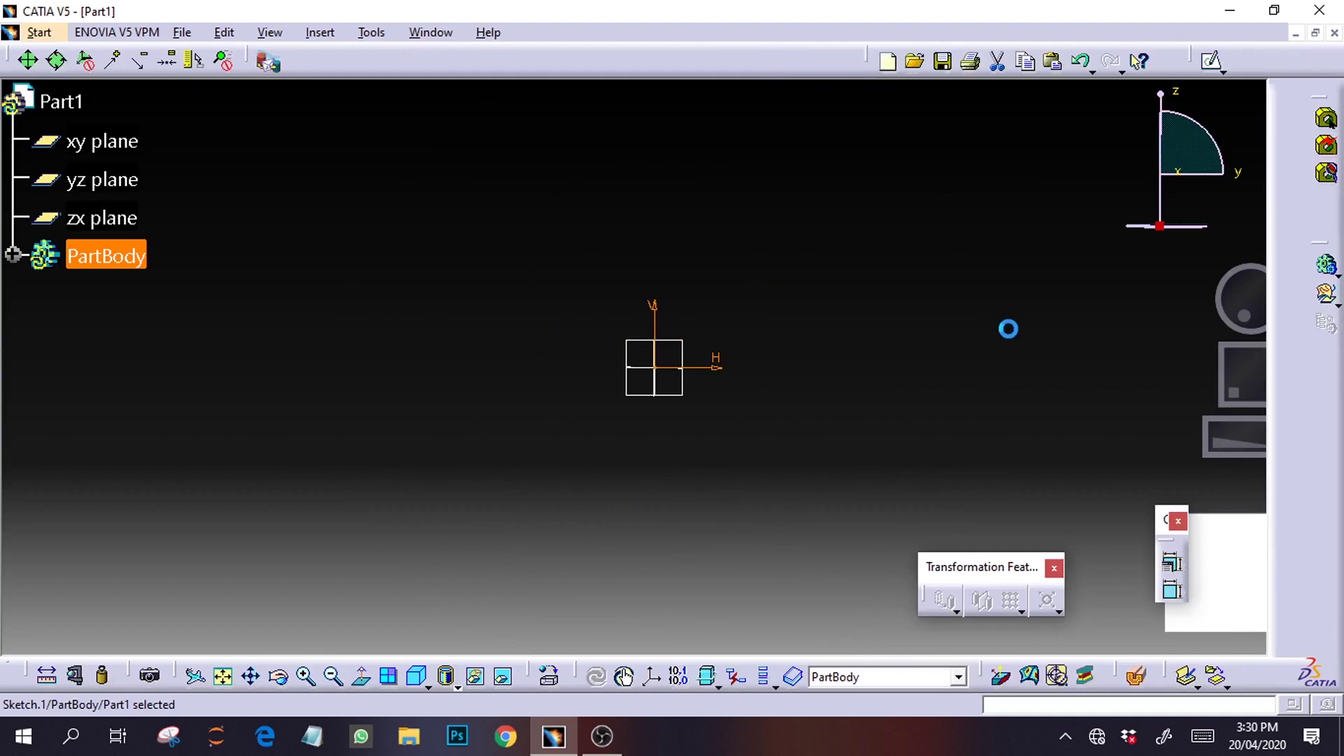
double_click(1211, 457)
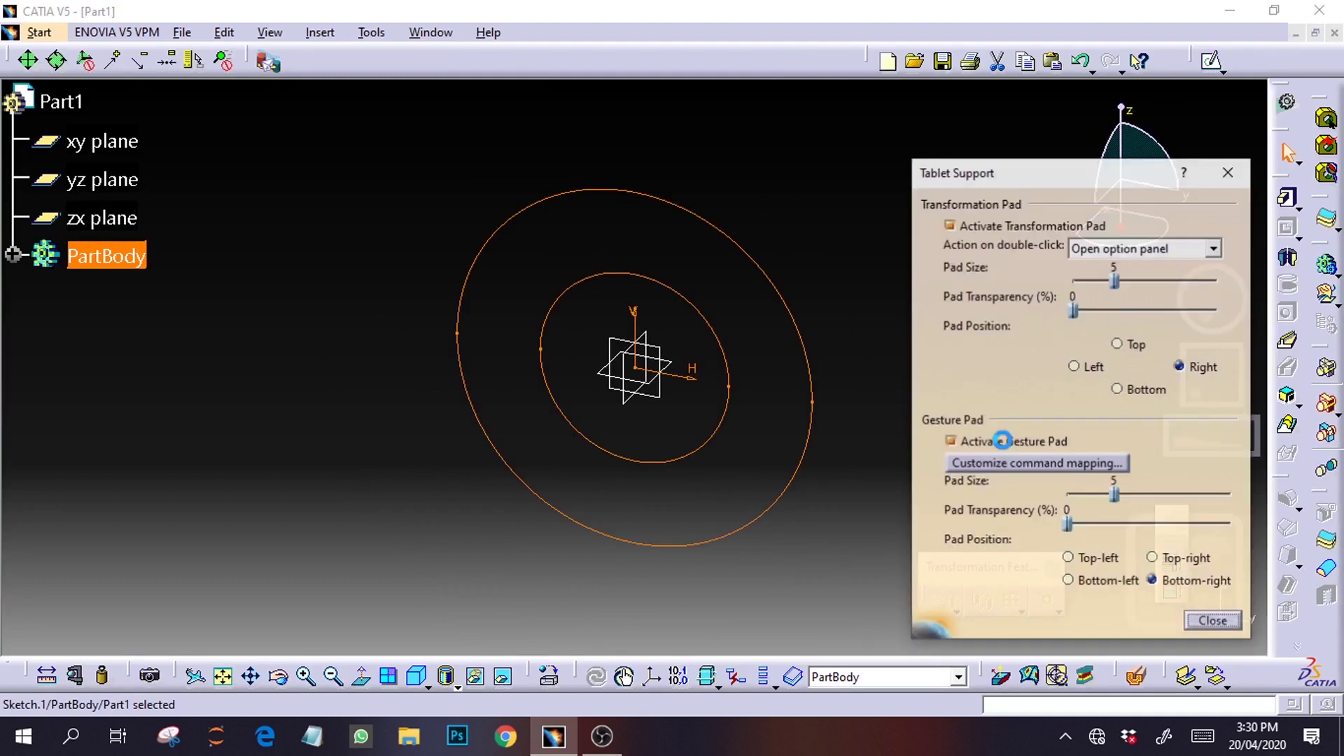
left_click(1229, 175)
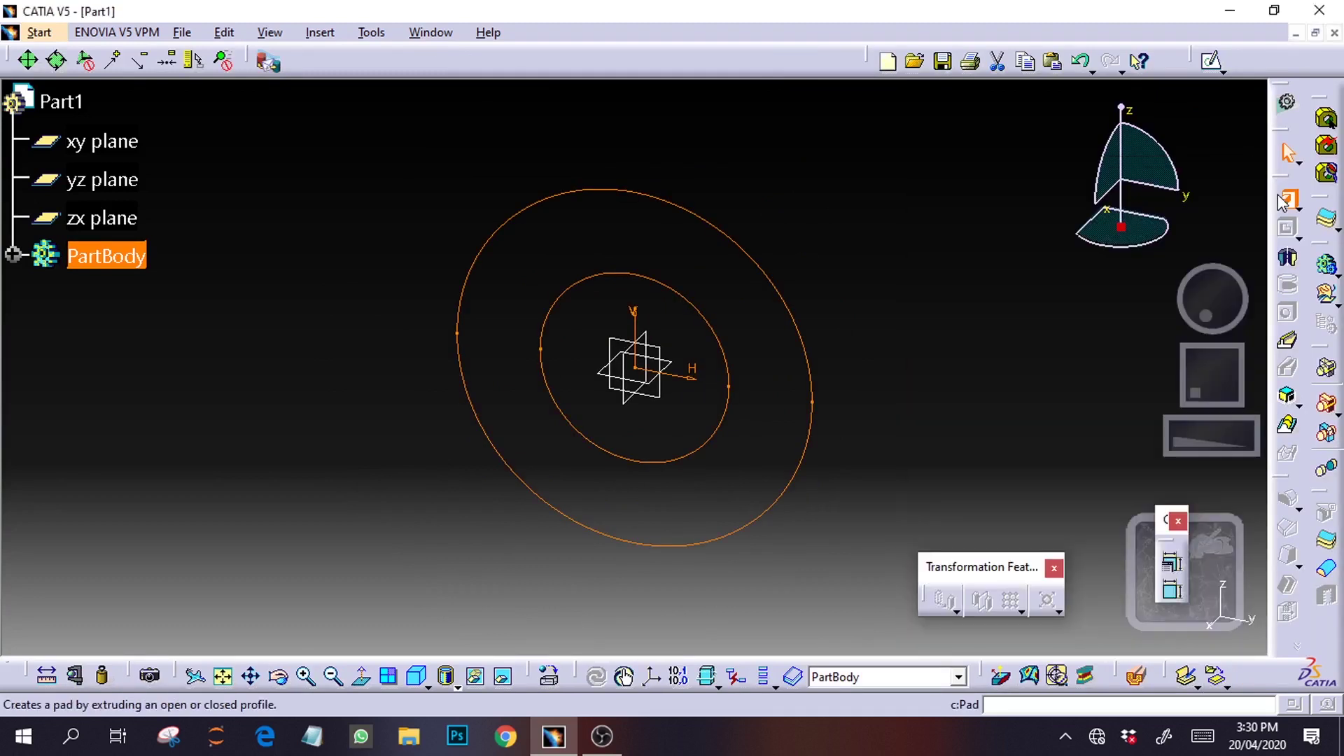
left_click(1283, 200)
left_click(140, 453)
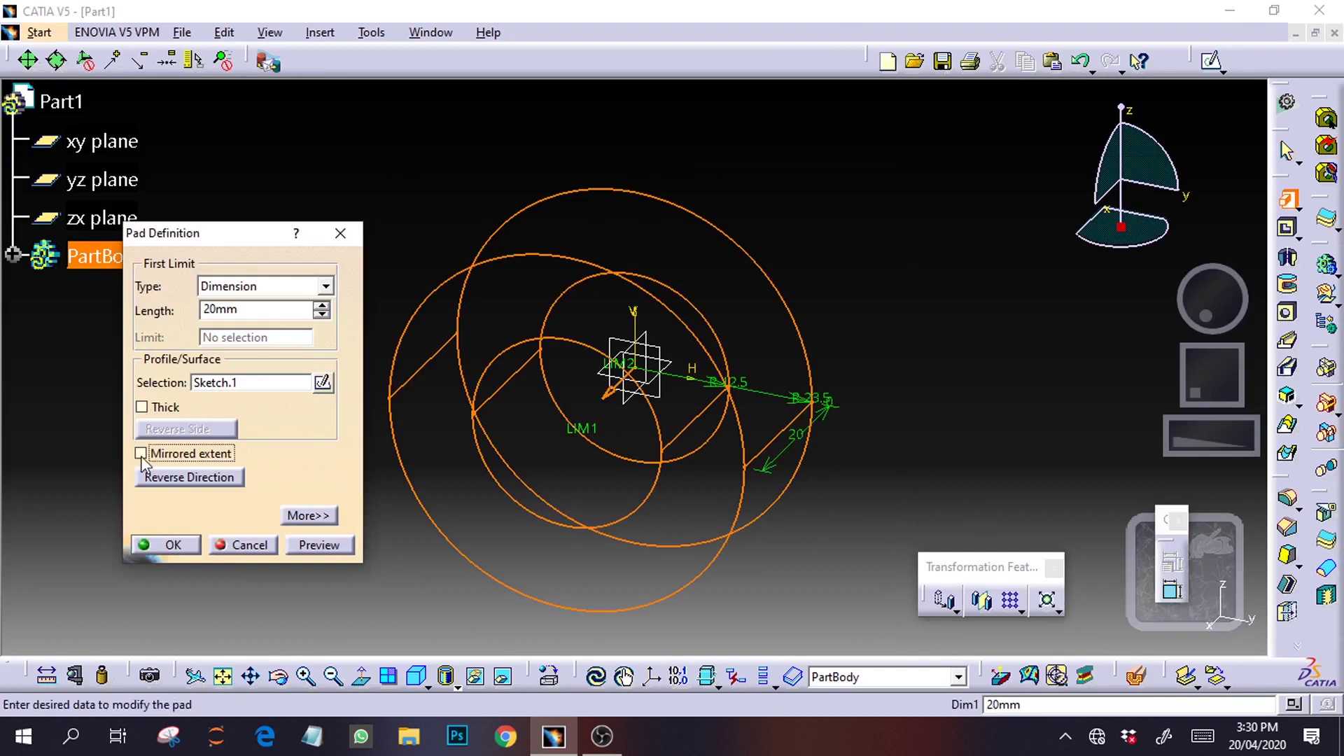
type("10")
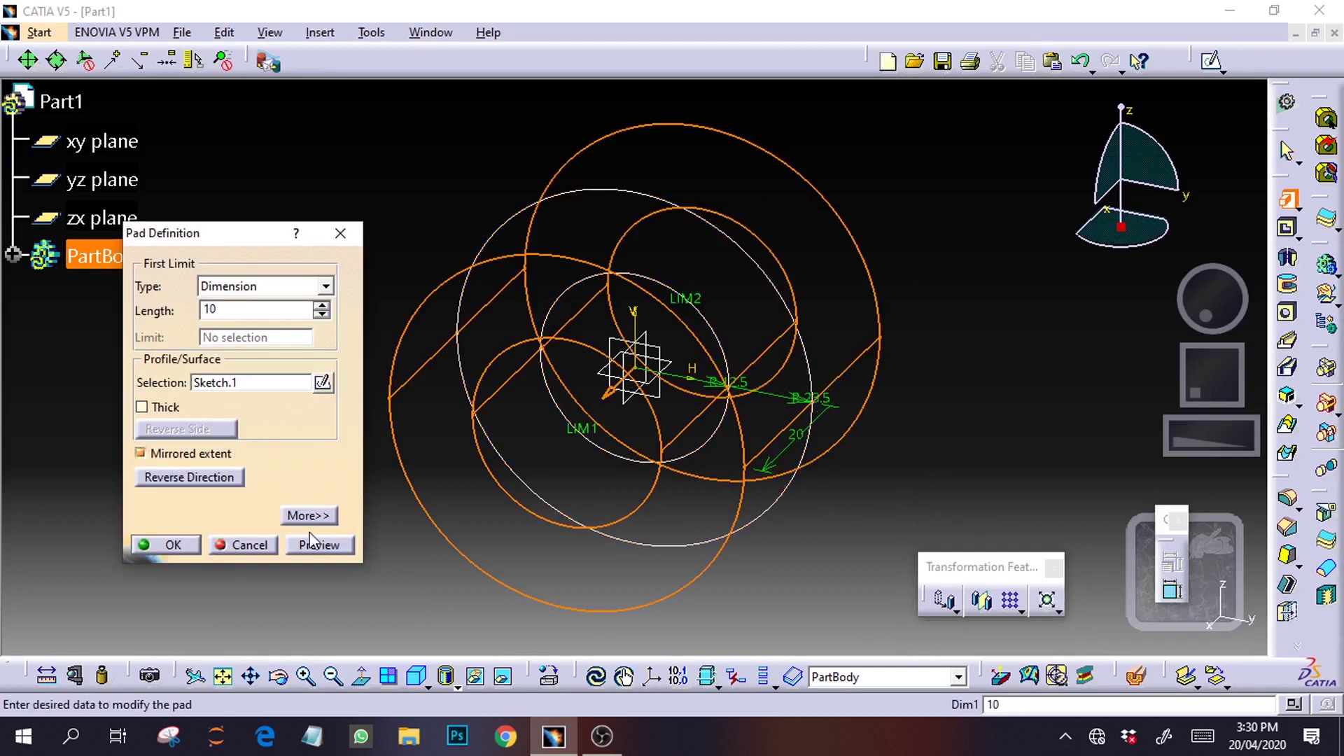
left_click(313, 543)
left_click(177, 547)
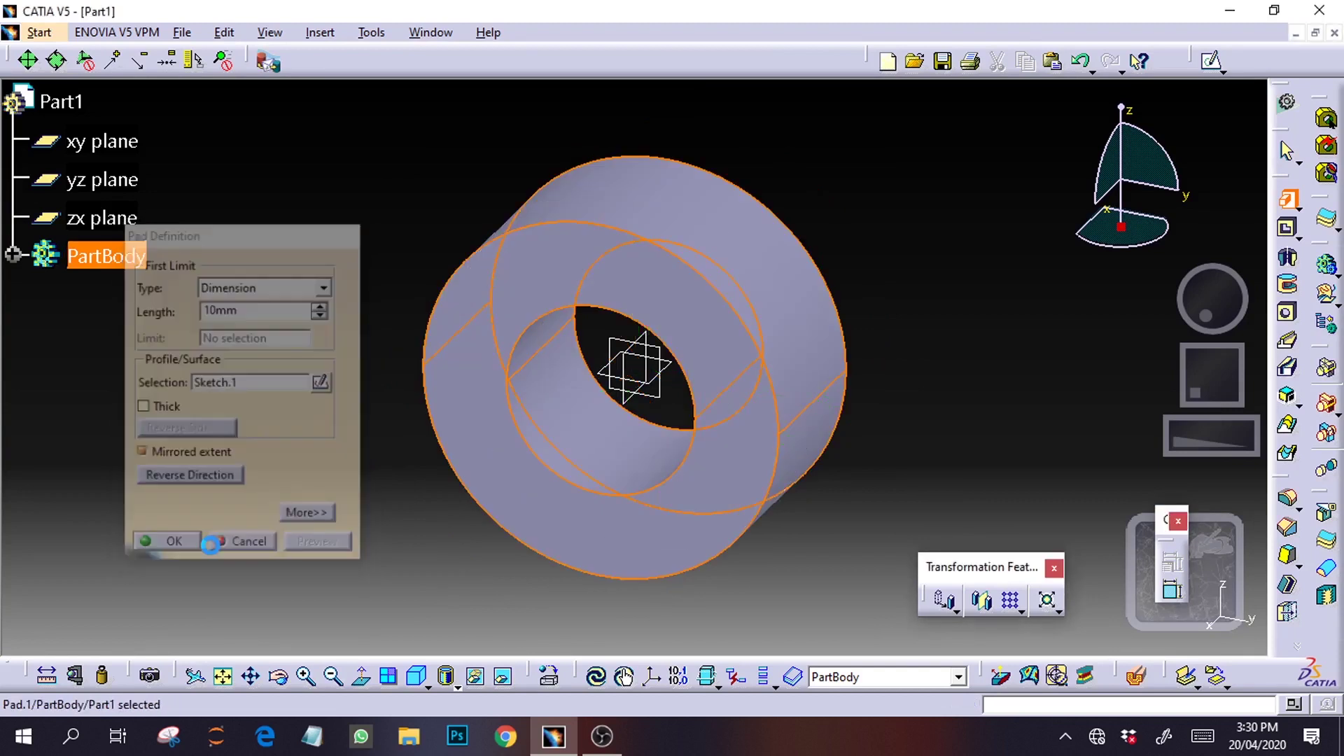
left_click_drag(1241, 449, 1031, 447)
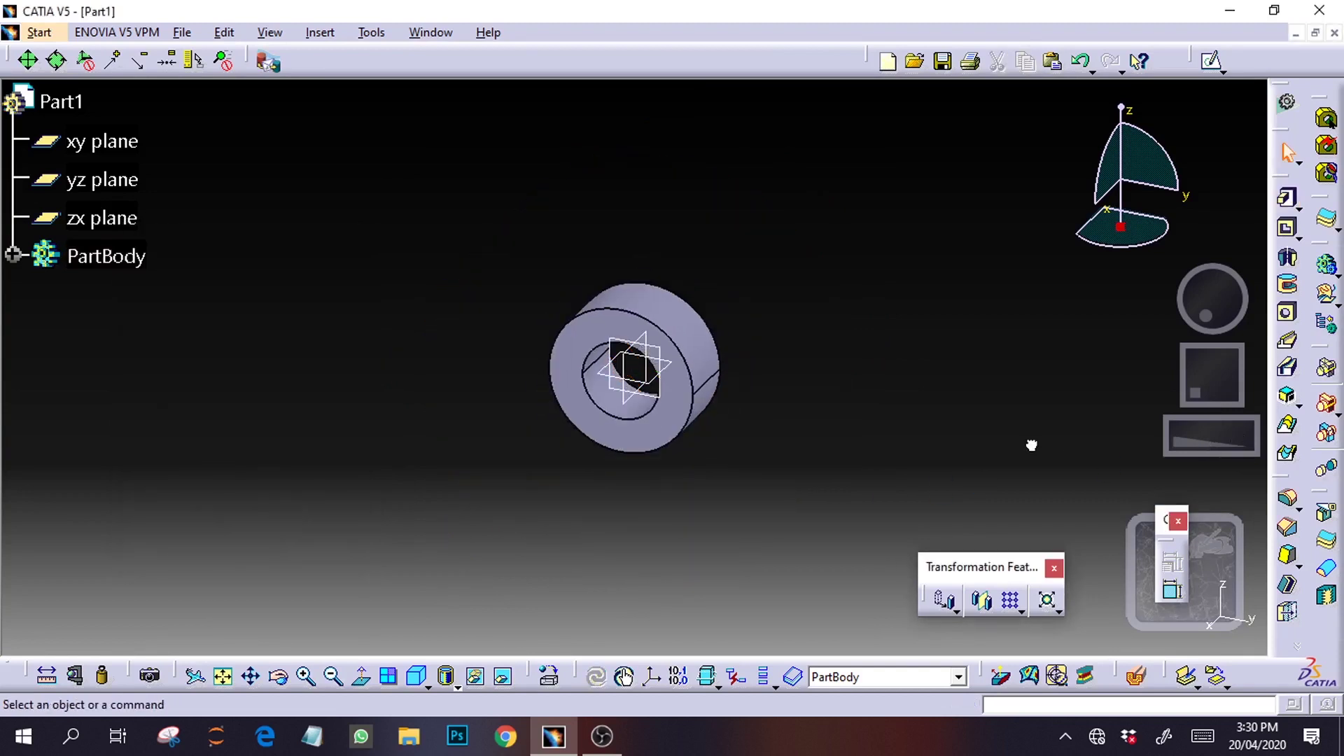
left_click(600, 737)
left_click(554, 736)
left_click_drag(1178, 446, 1243, 439)
mouse_move(1219, 308)
left_mouse_down()
mouse_move(1242, 299)
mouse_move(1220, 283)
mouse_move(1249, 278)
mouse_move(1210, 289)
left_mouse_up()
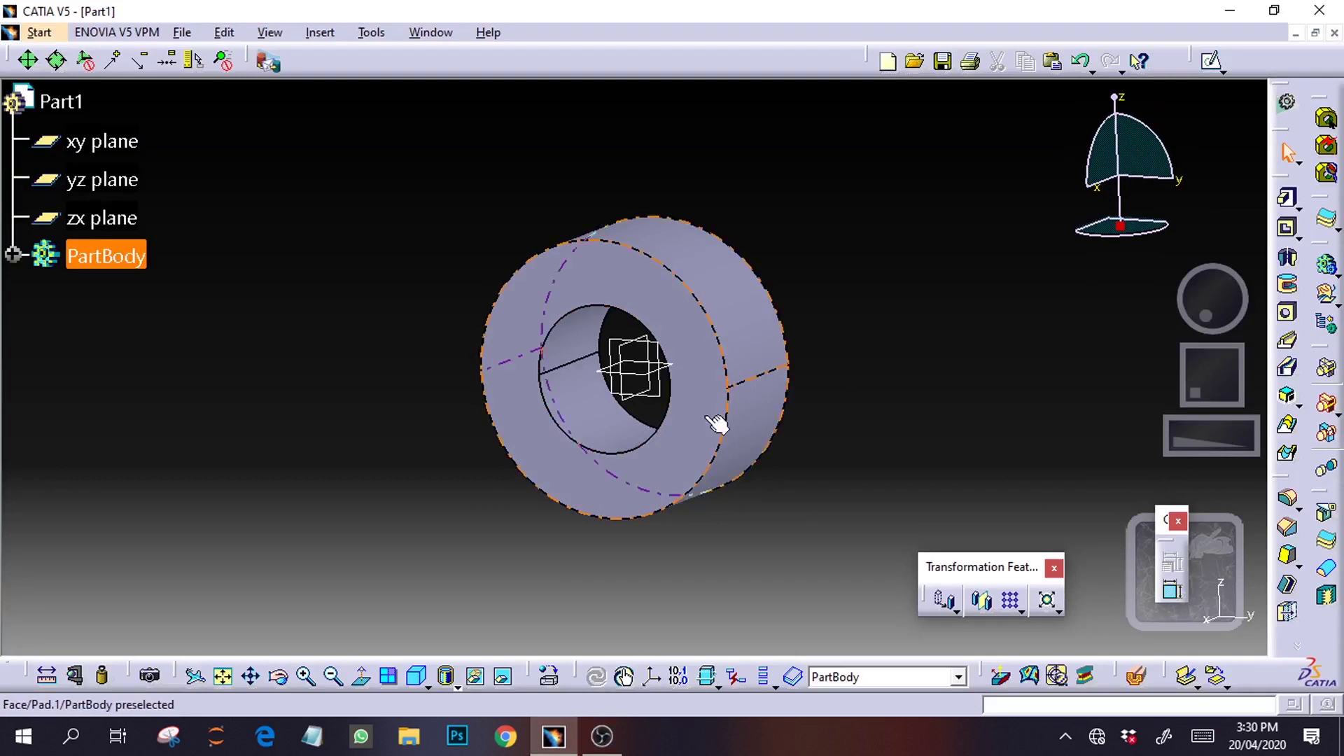
left_click_drag(1198, 303, 1213, 302)
Start a sketch on the zx plane and draw a construction circle centred on the origin with a radius of 55/2 mm
left_click(101, 218)
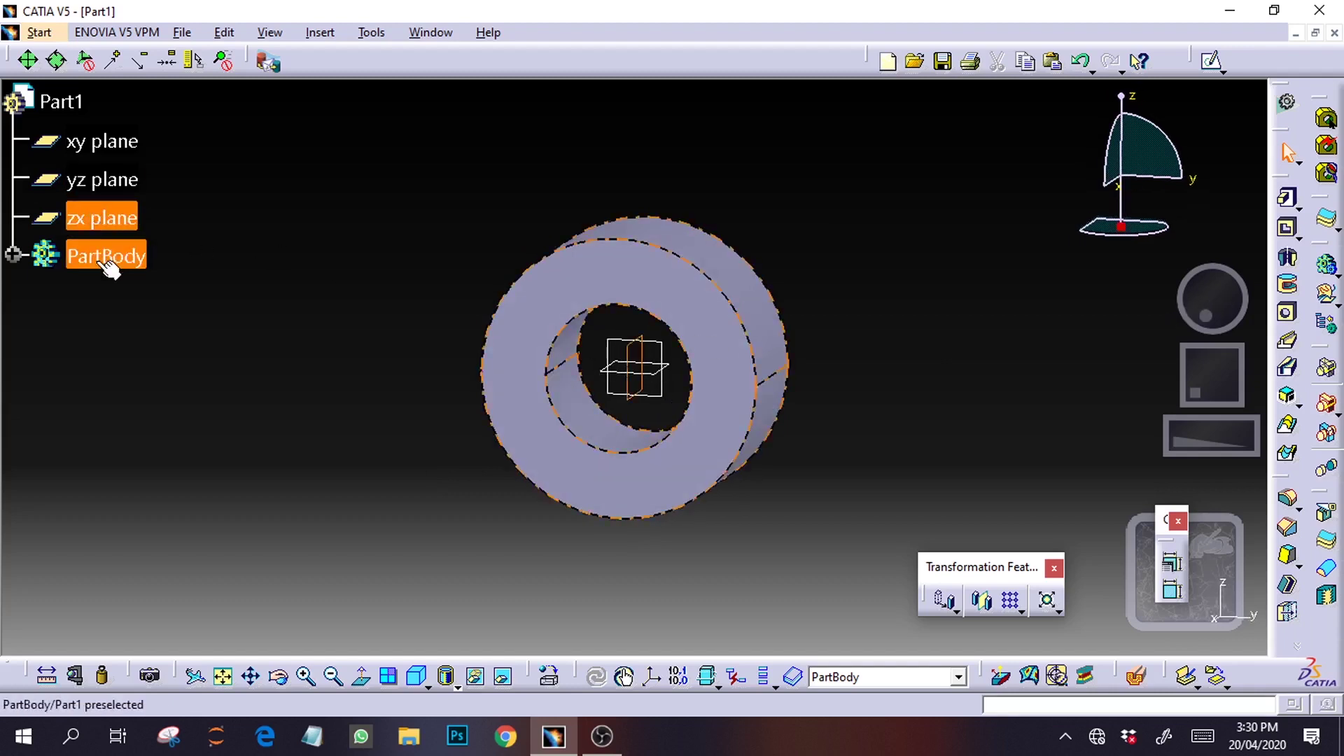
left_click(1213, 64)
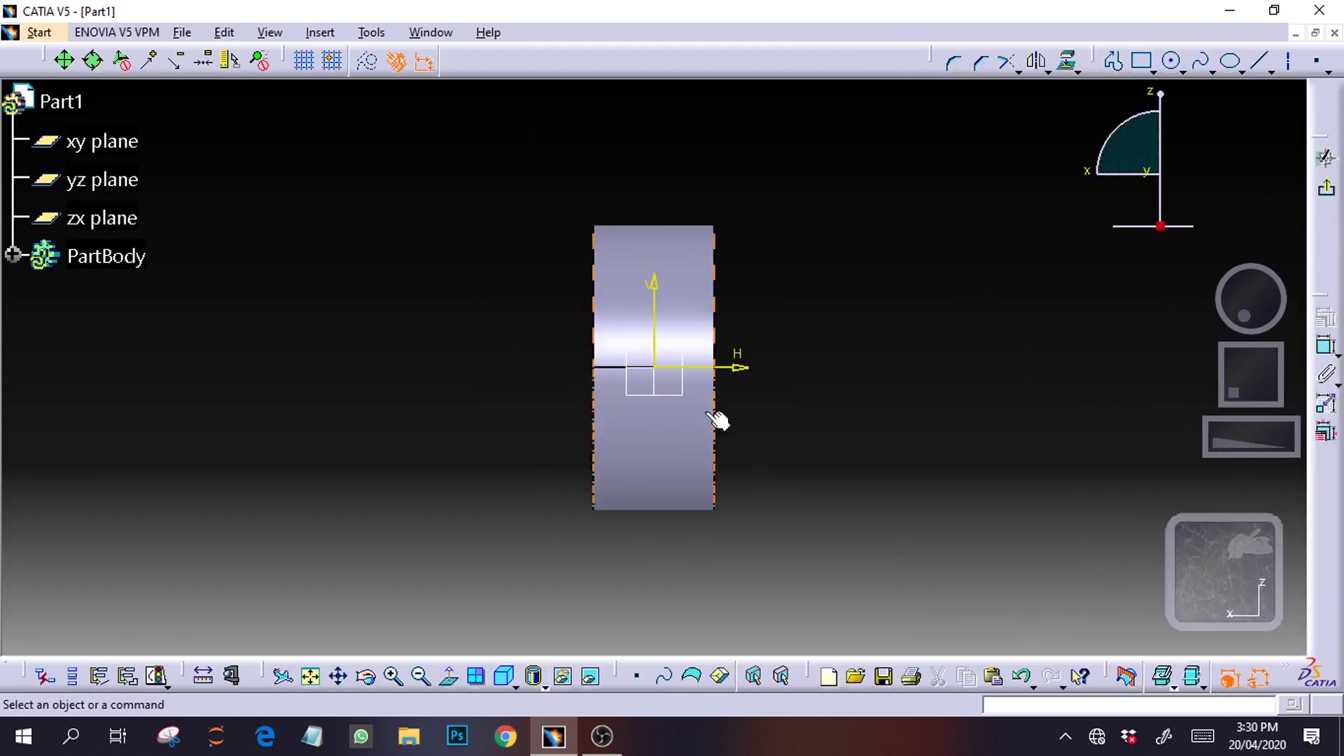
left_click(1171, 61)
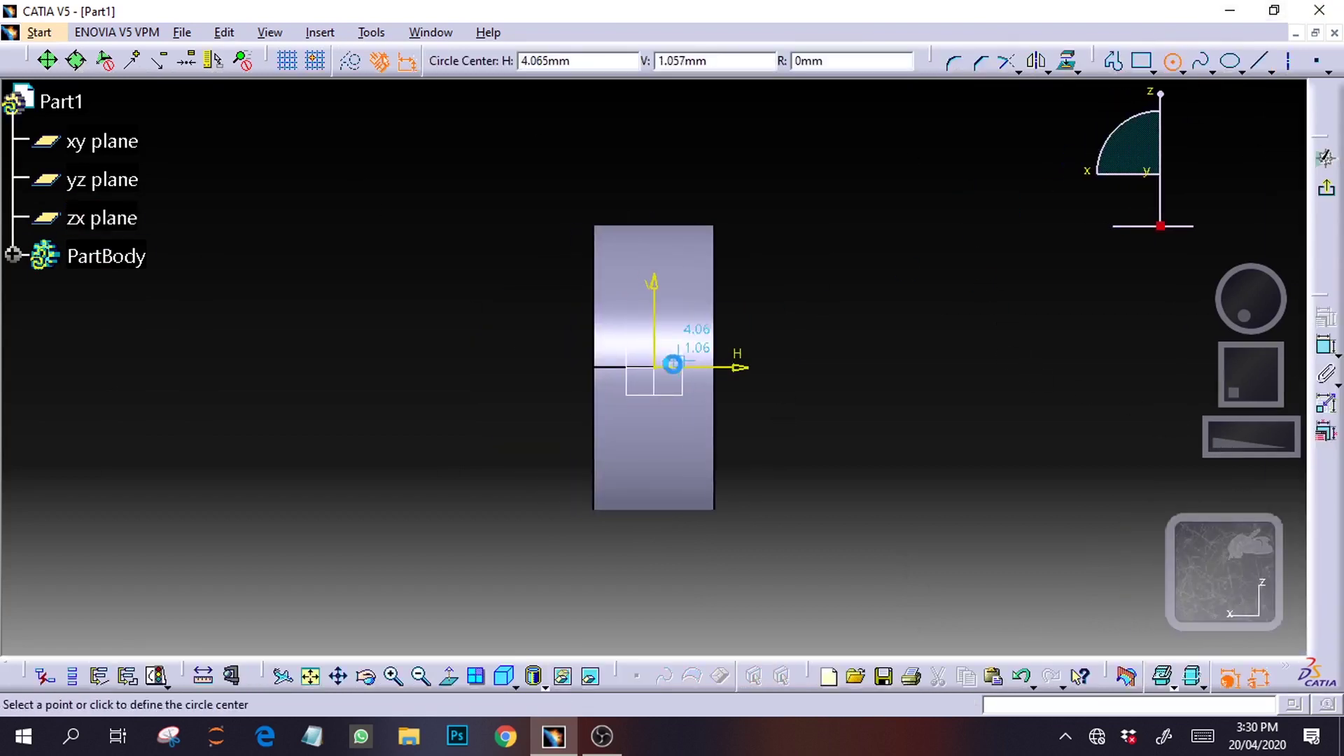
left_click(661, 371)
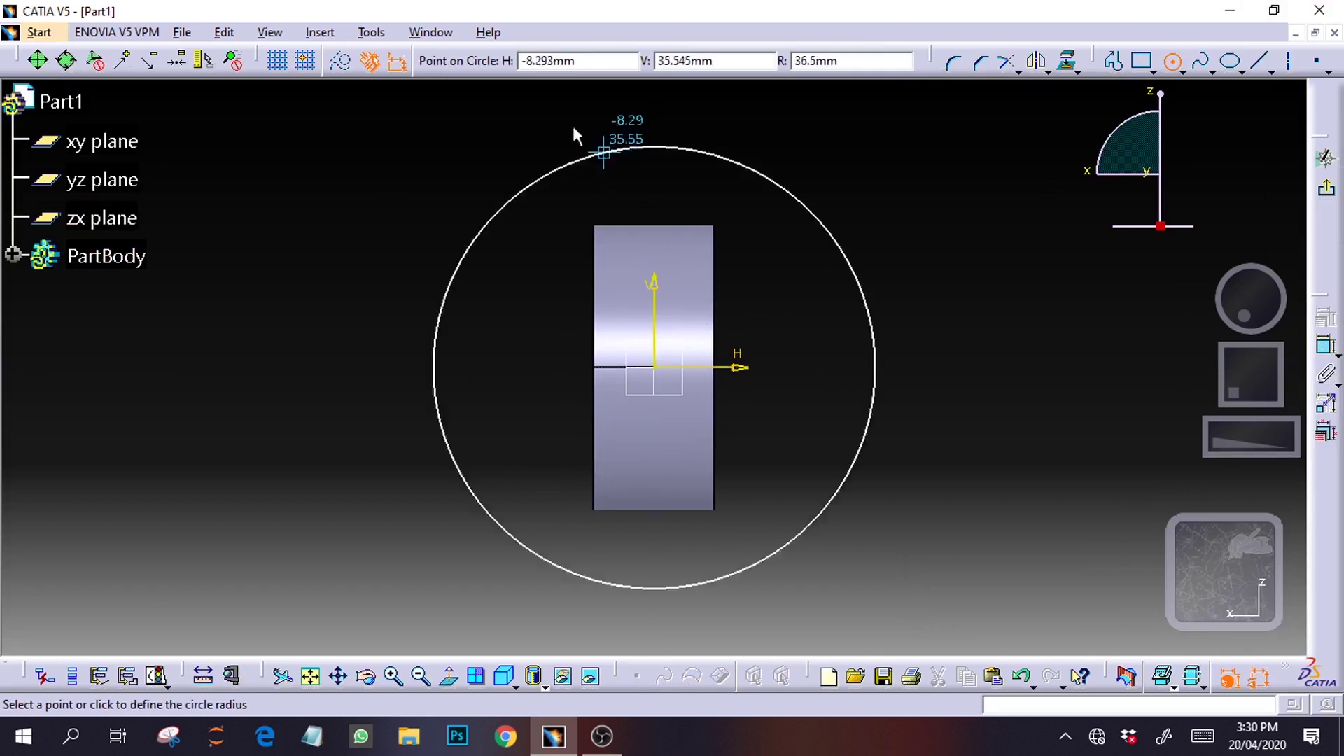
left_click(341, 61)
left_click(876, 60)
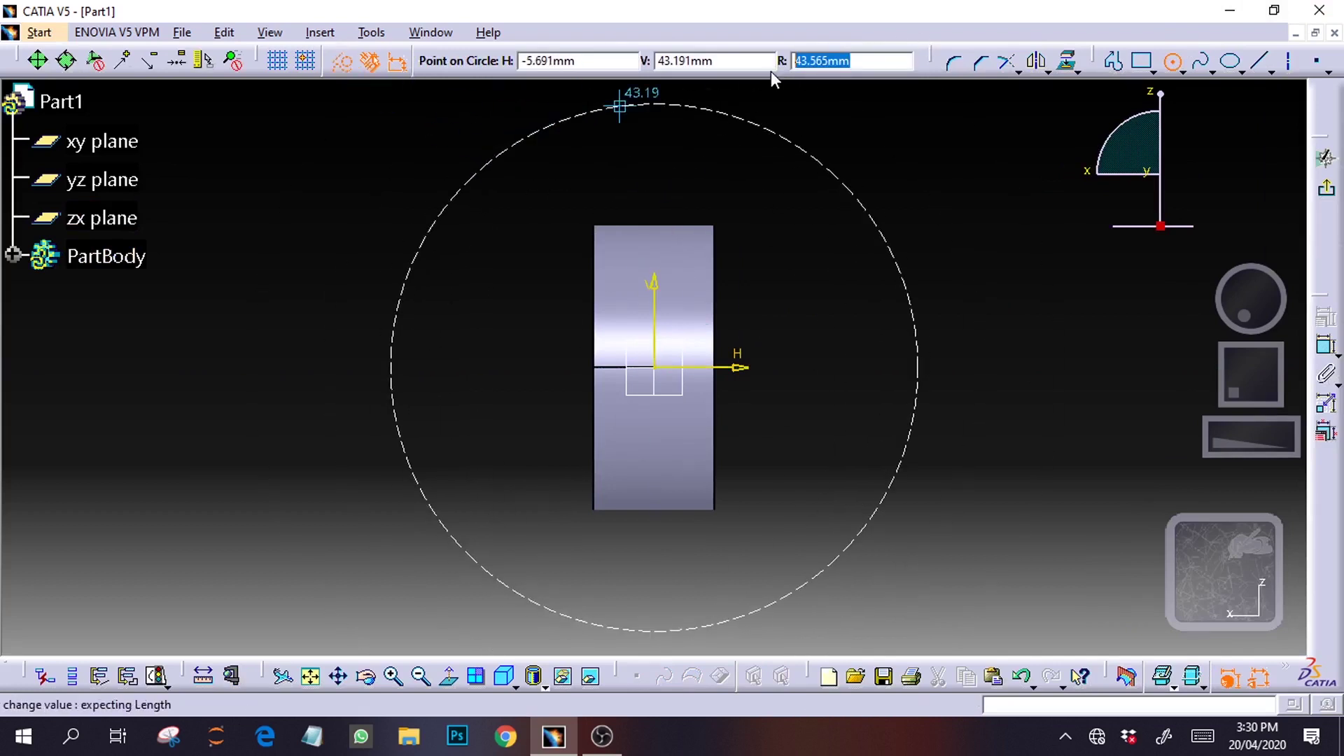
type("55")
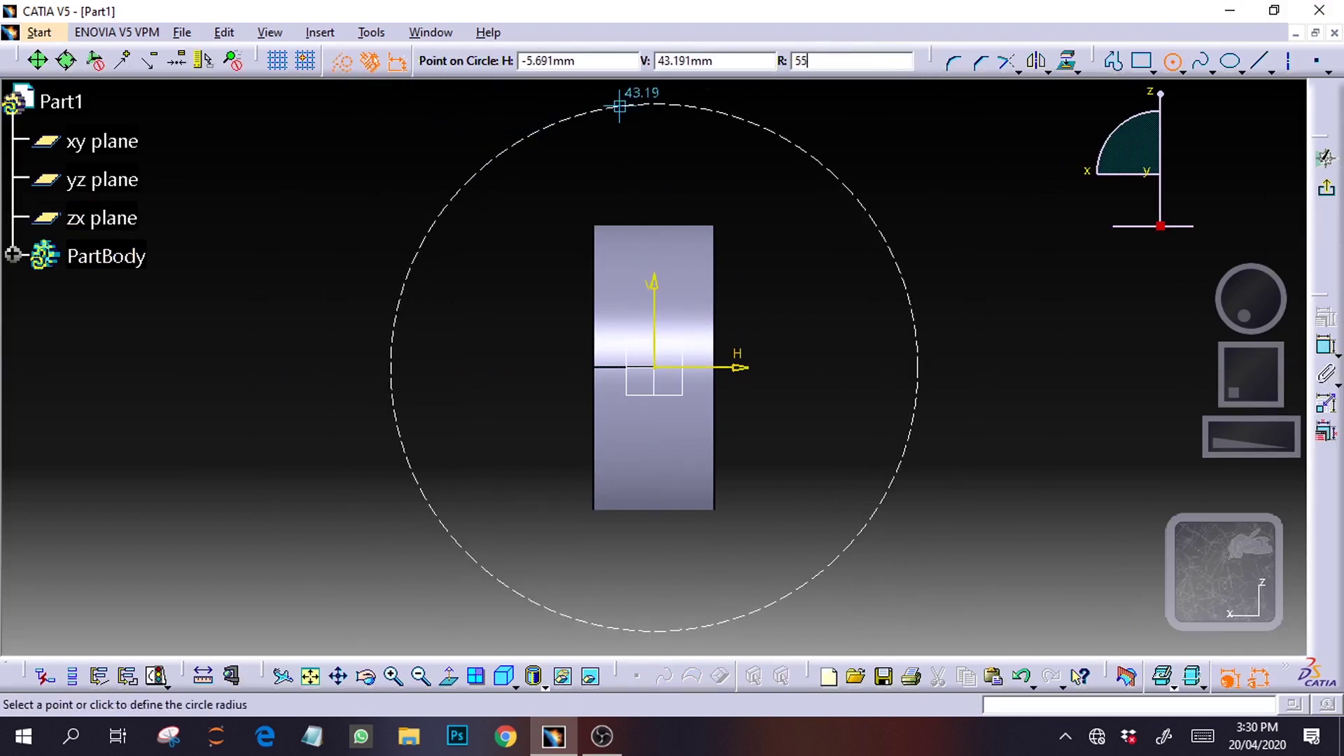
type("/2")
key("Return")
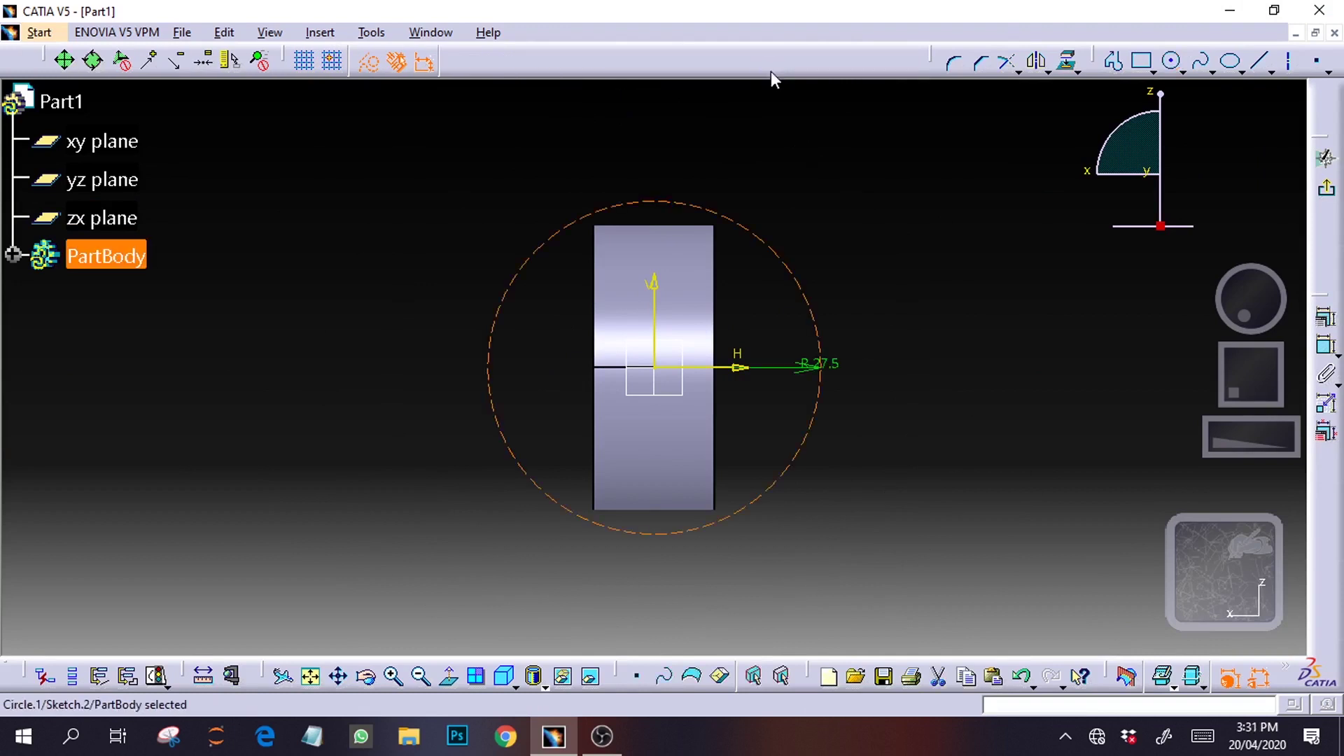
left_click(988, 154)
Draw a circle of radius 8.5/2 mm centred on the uppermost point of the construction circle, and exit the sketch
left_click(1172, 61)
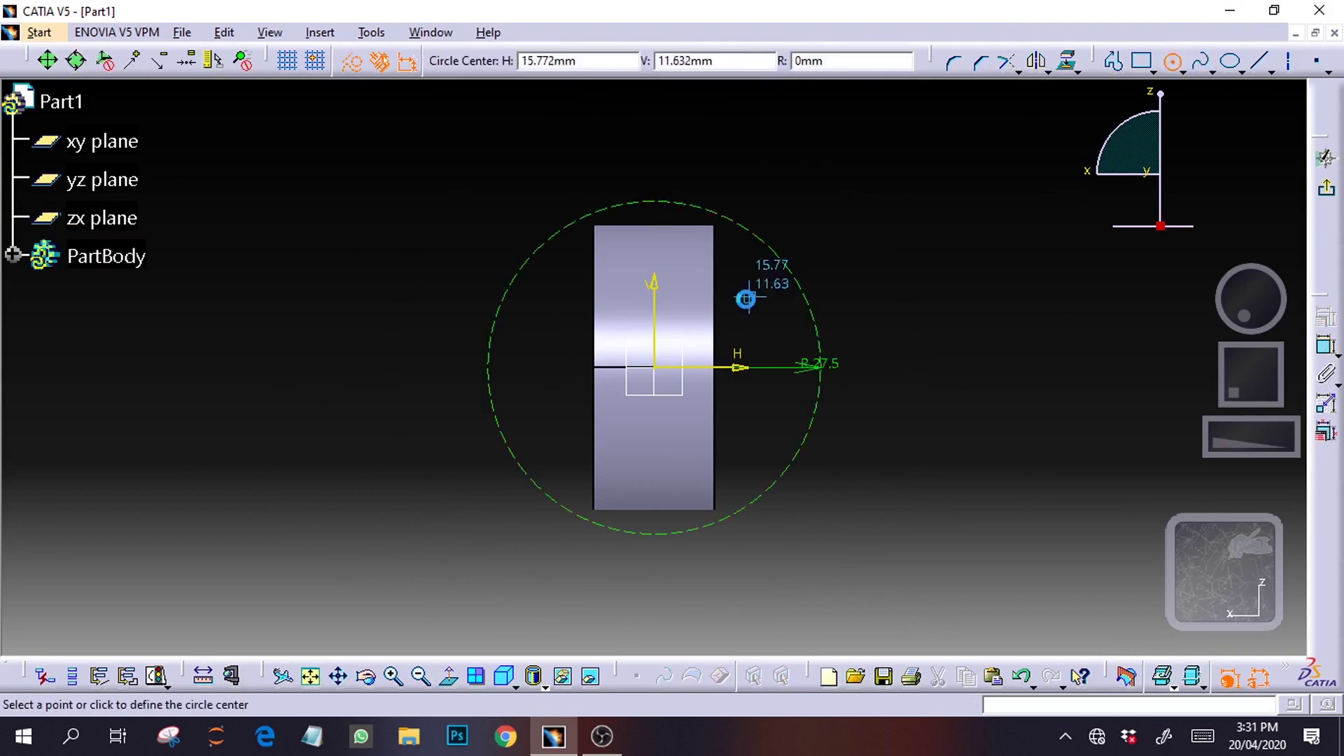
left_click(655, 204)
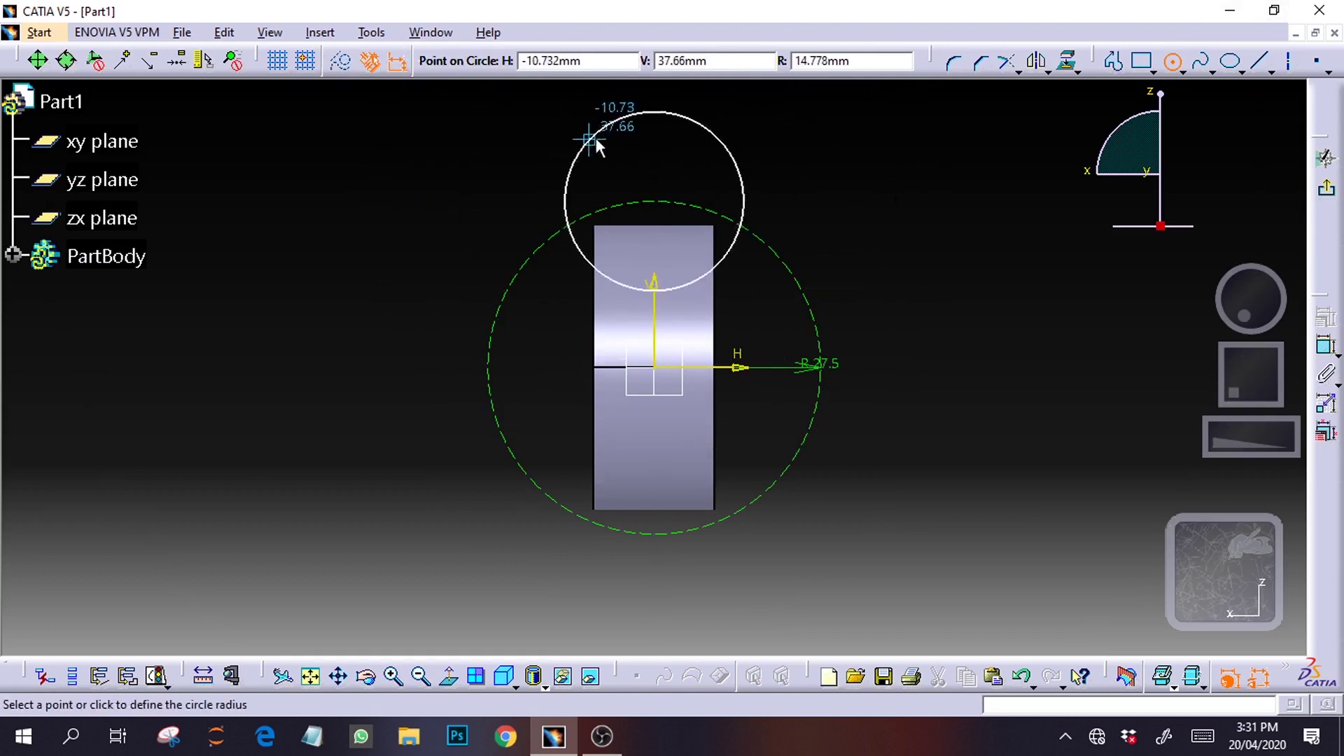
double_click(820, 66)
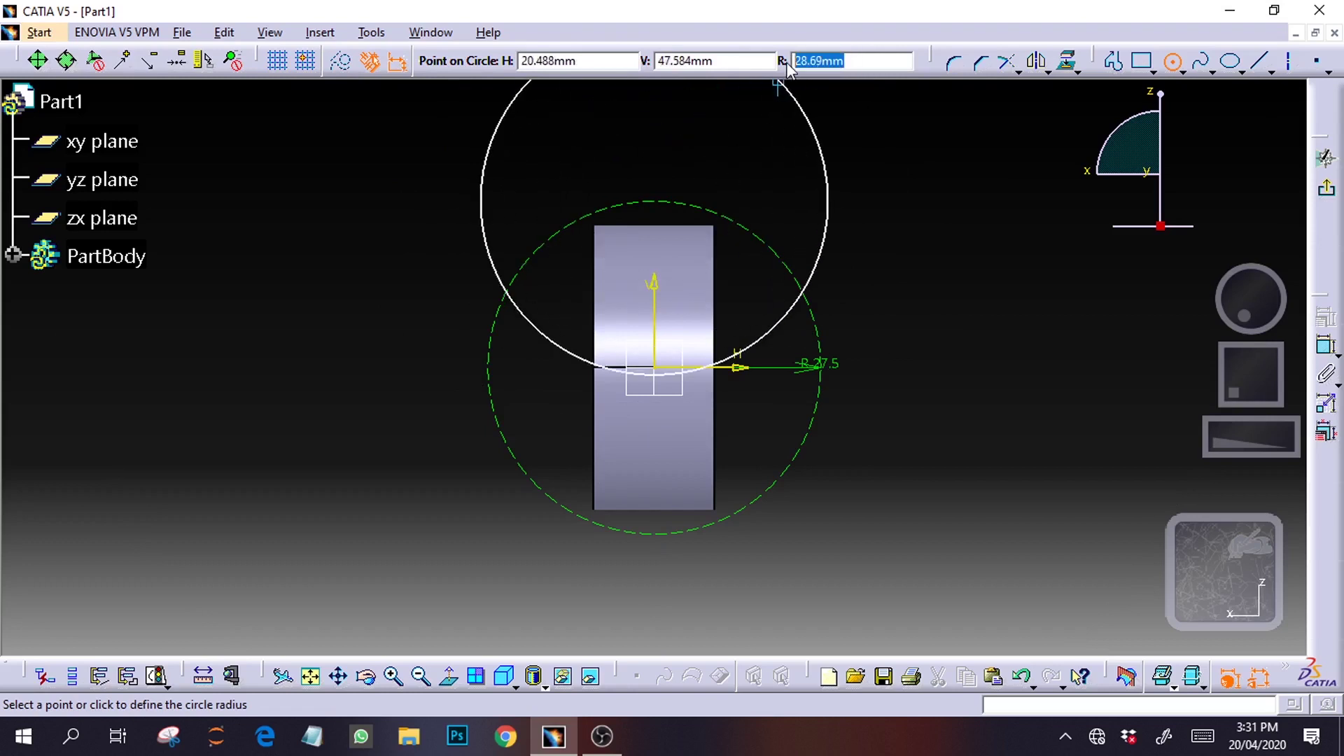
type("8.5/2")
key("Return")
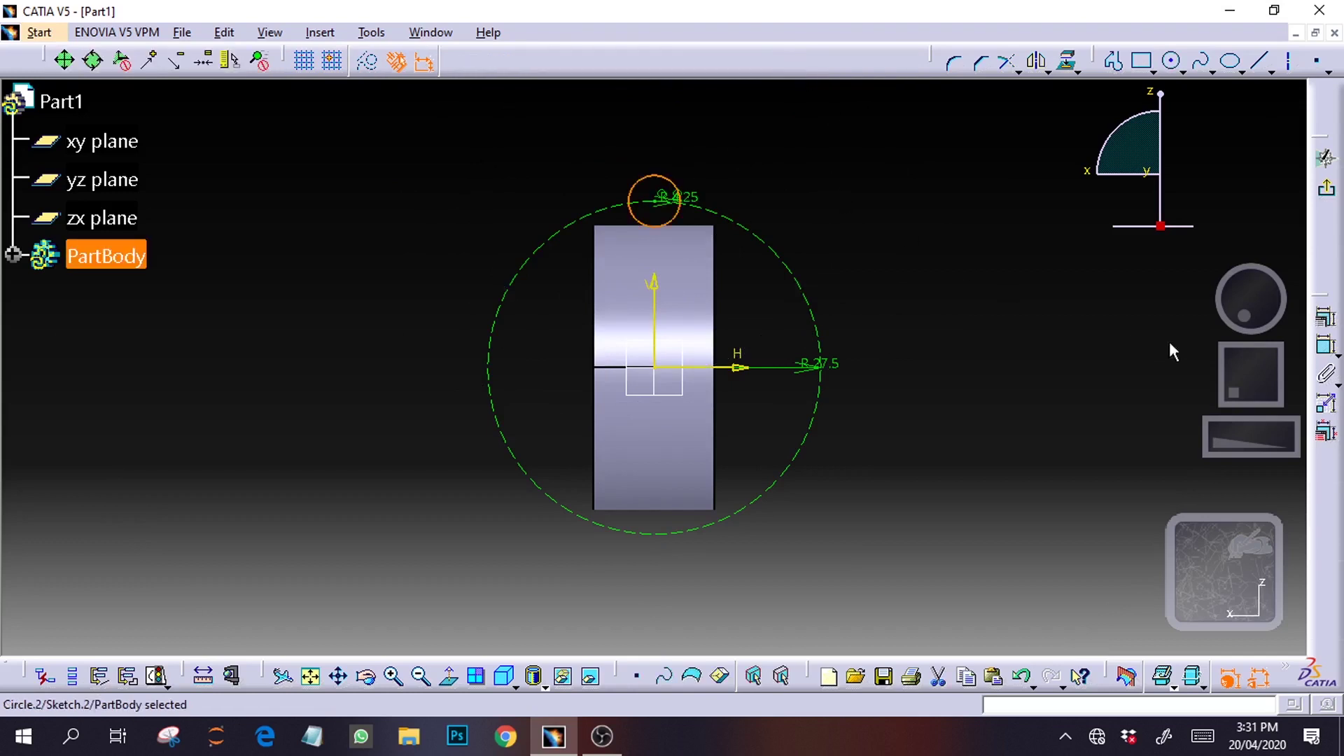
left_click(1329, 194)
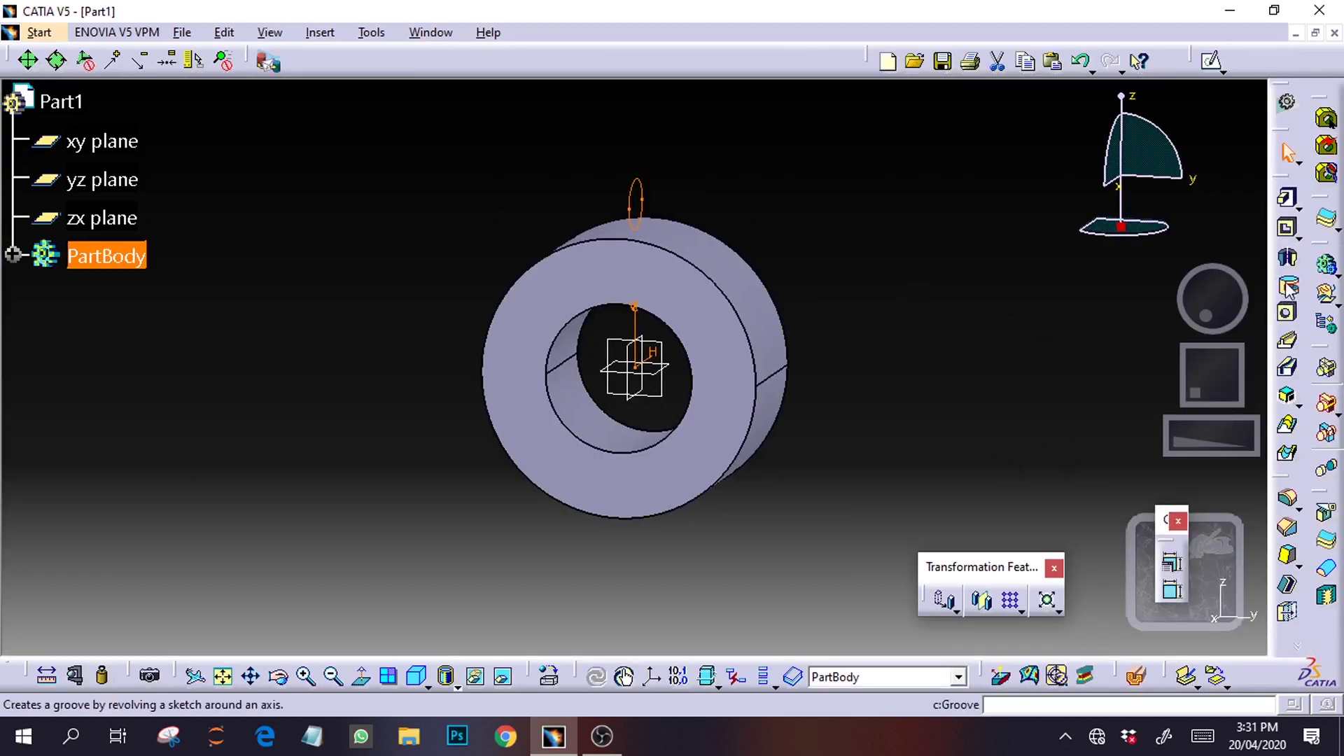
Start a 360° groove from the small circle sketch and try the Z axis as its axis of revolution
left_click(1287, 284)
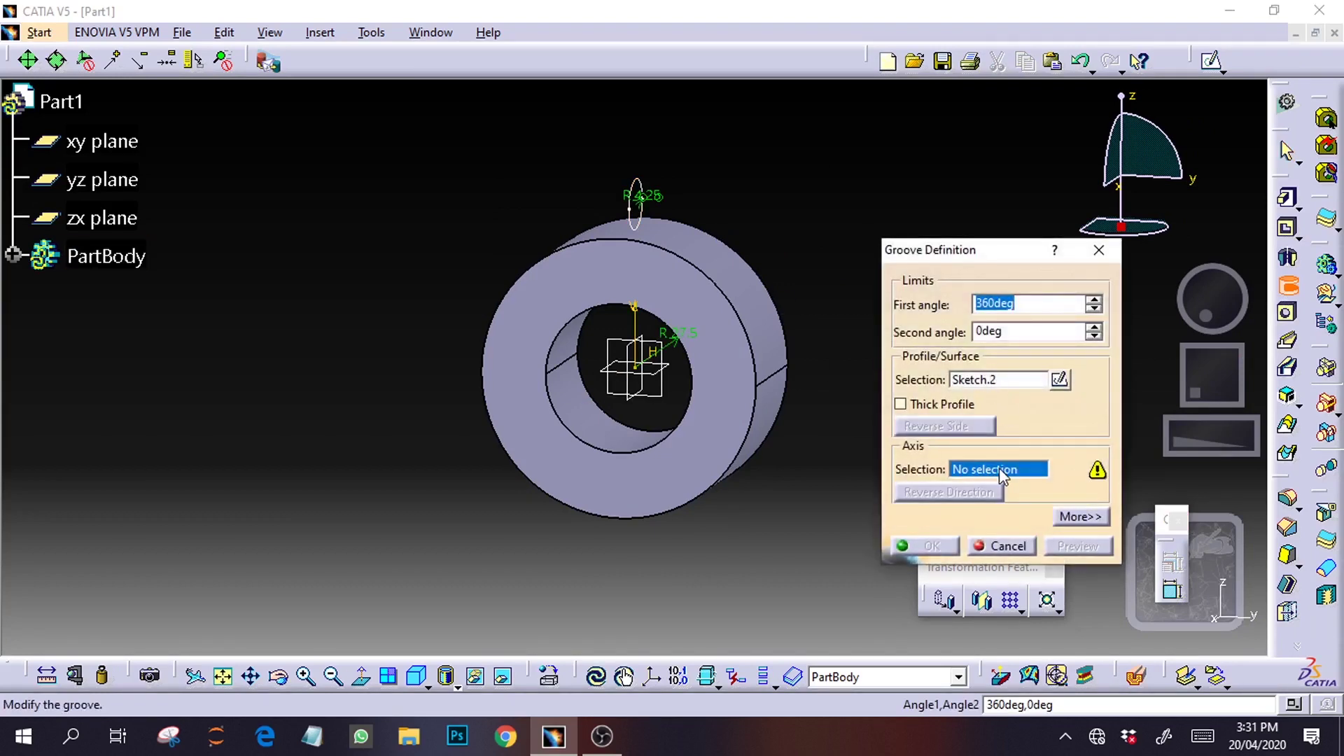
left_click_drag(1185, 299, 1191, 307)
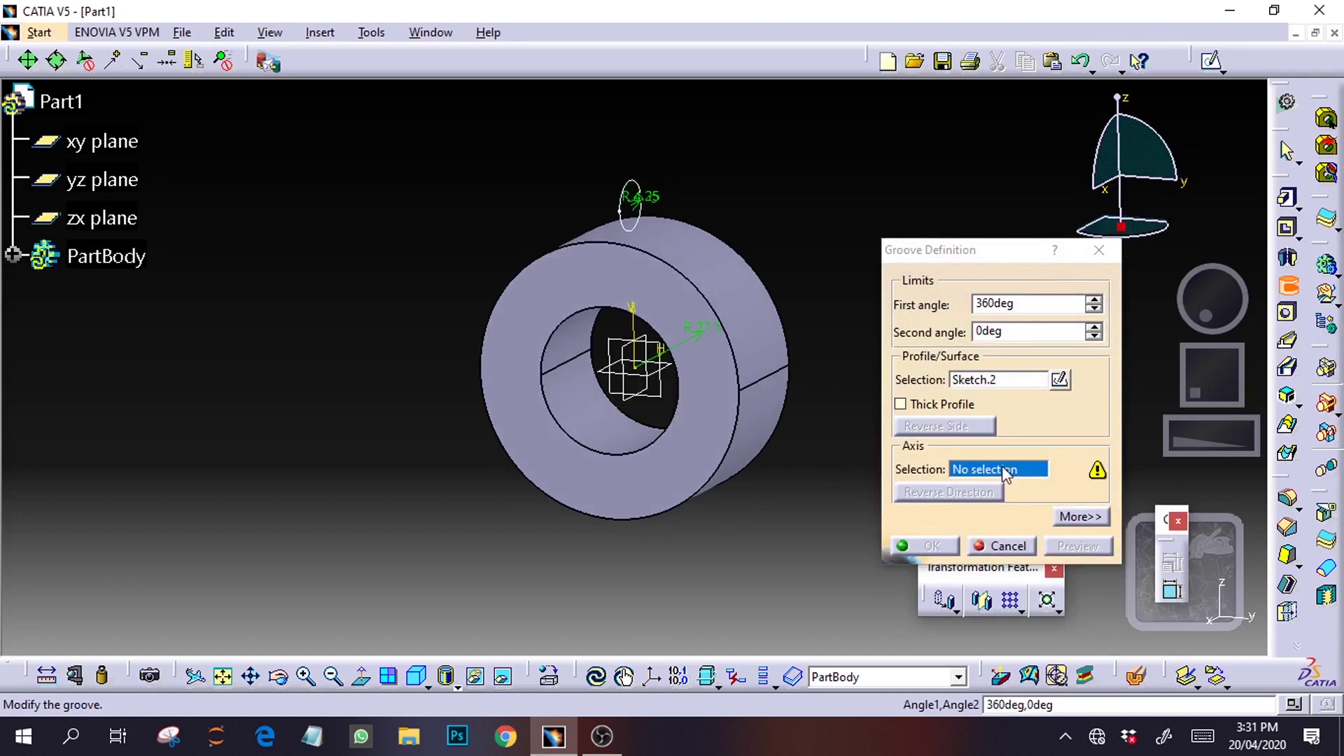
left_click_drag(1185, 449, 1255, 452)
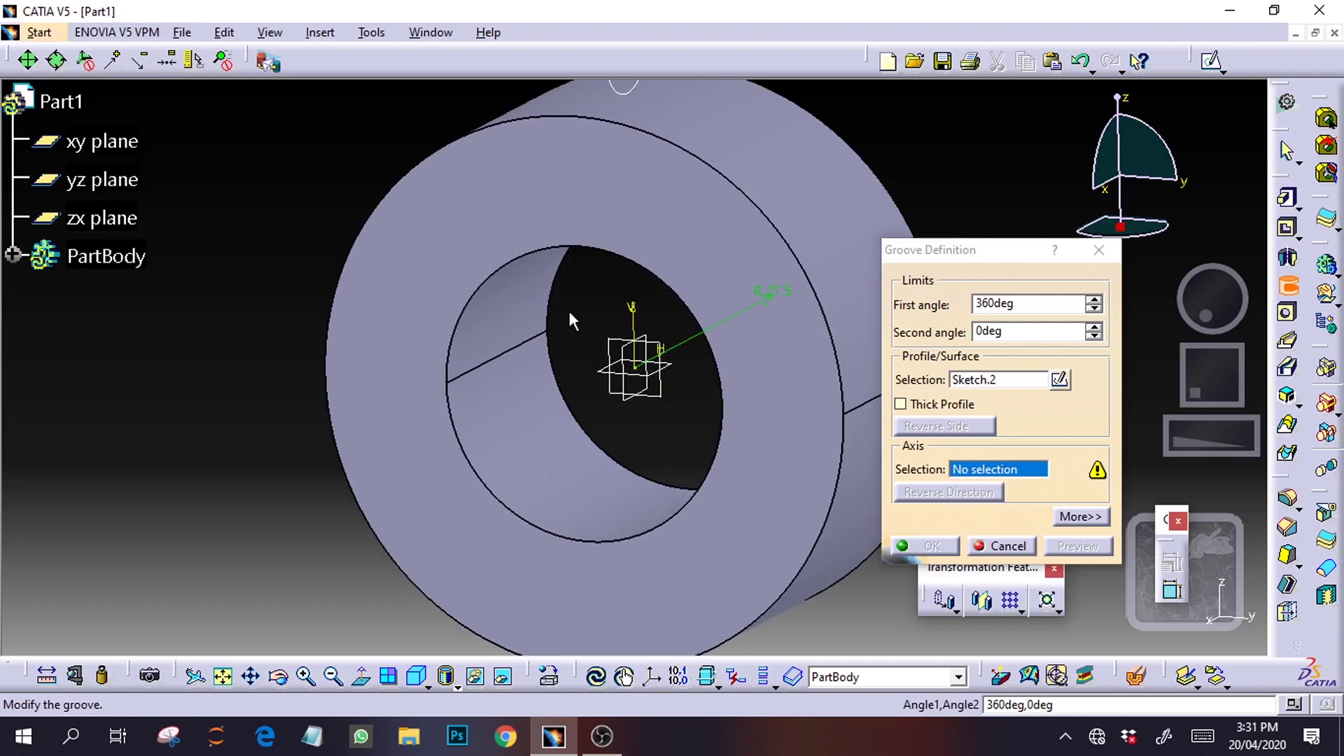
right_click(1026, 468)
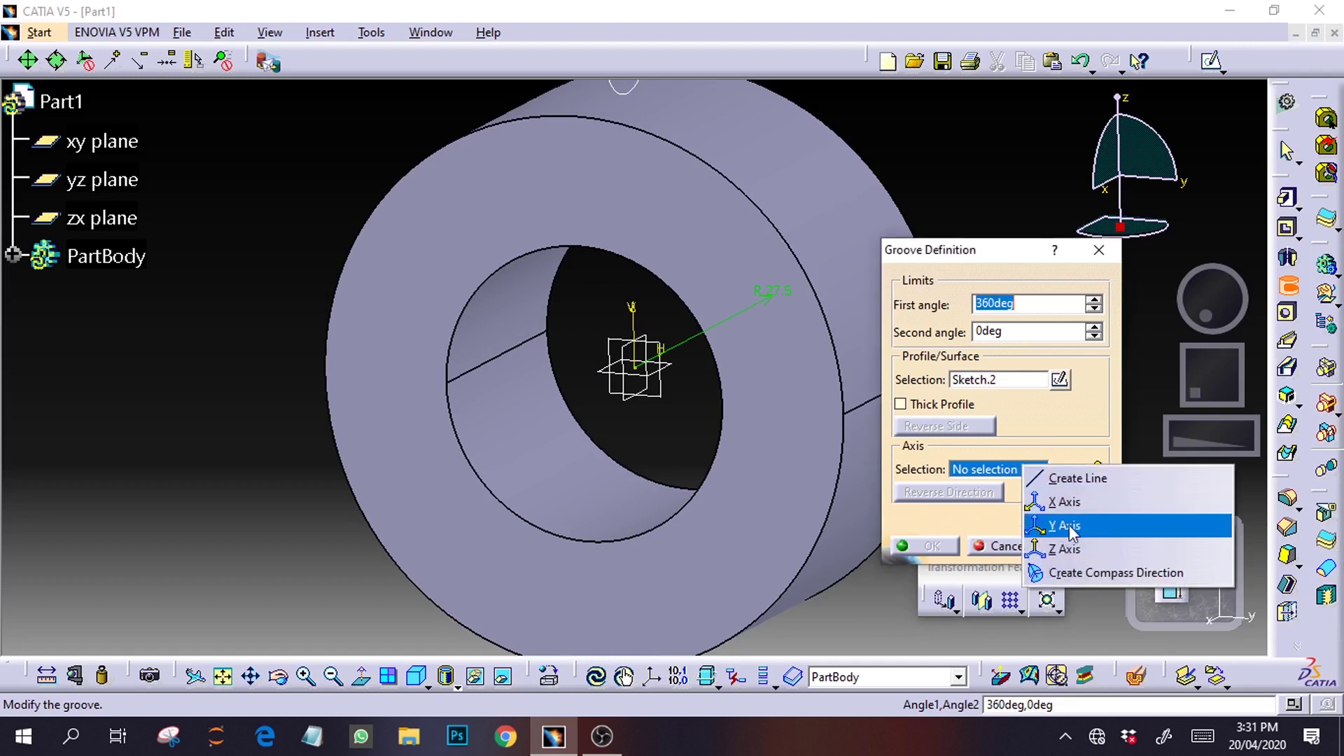
left_click(1064, 548)
left_click(911, 545)
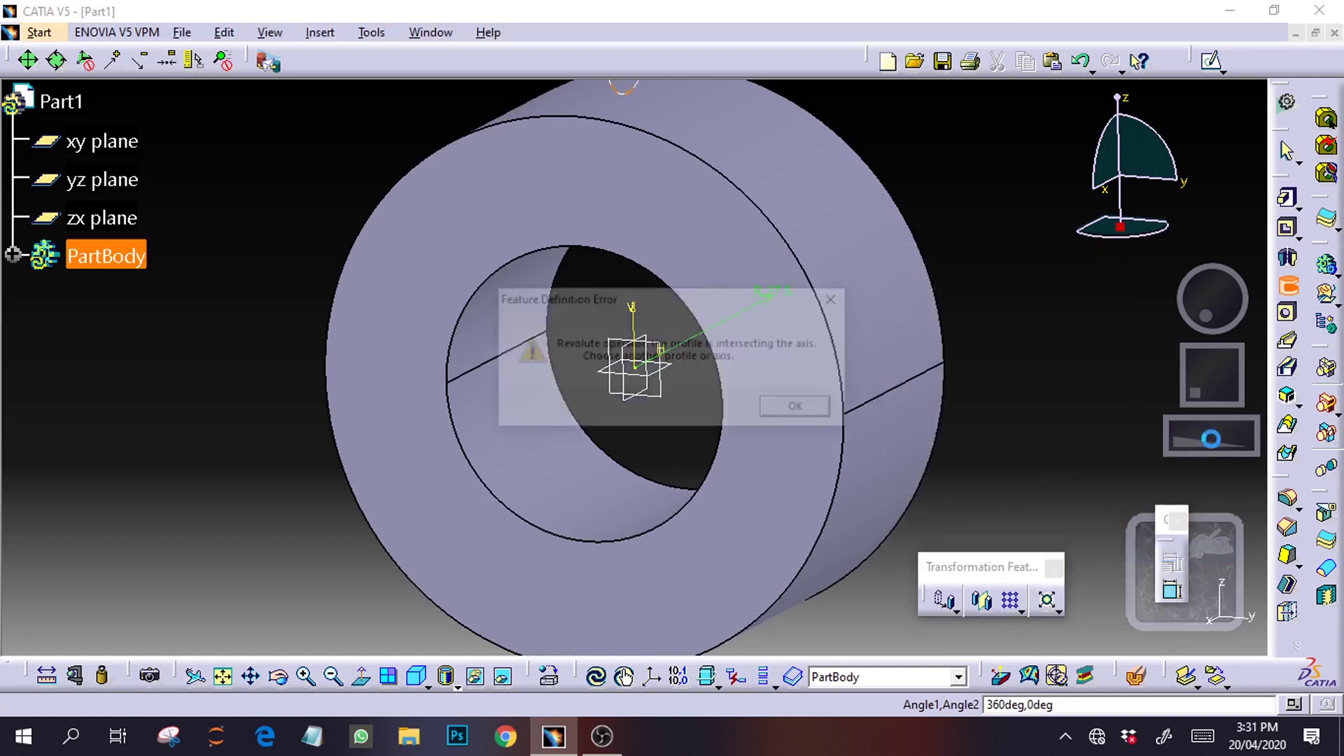
left_click(802, 410)
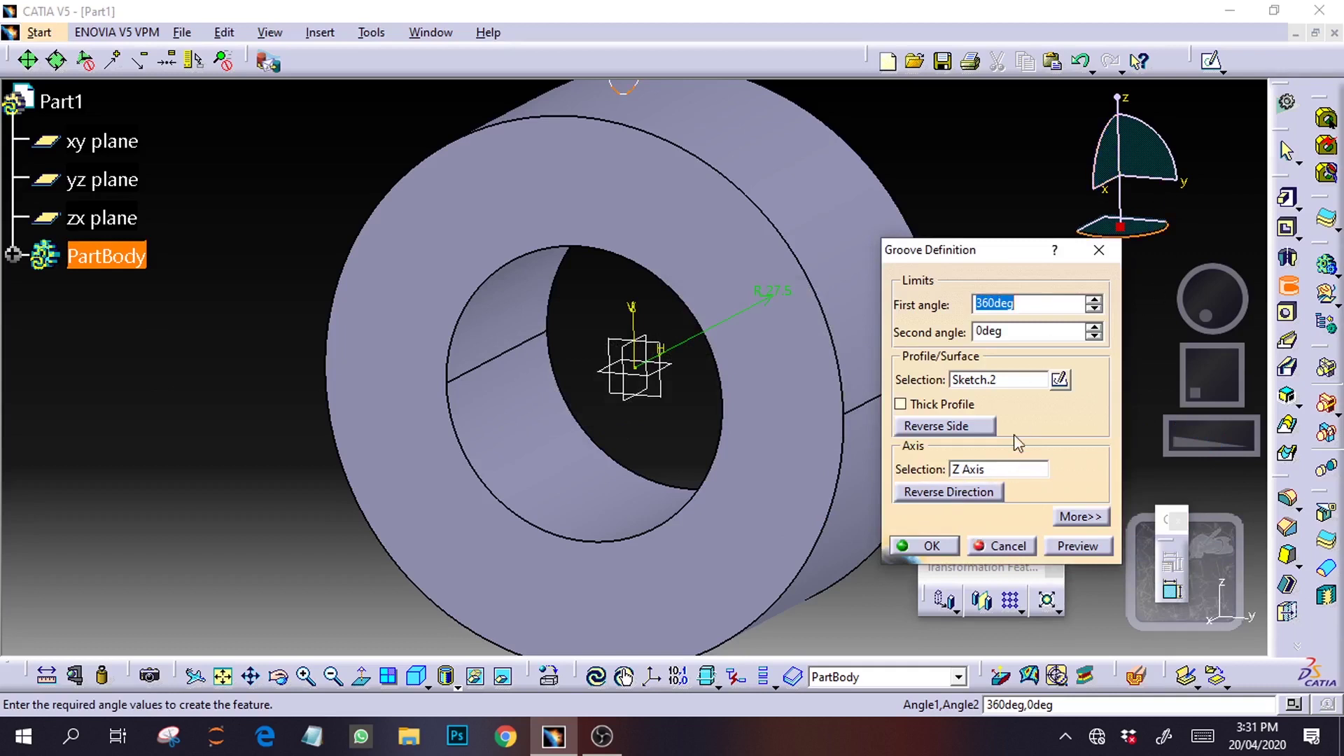
right_click(1018, 476)
left_click(1054, 387)
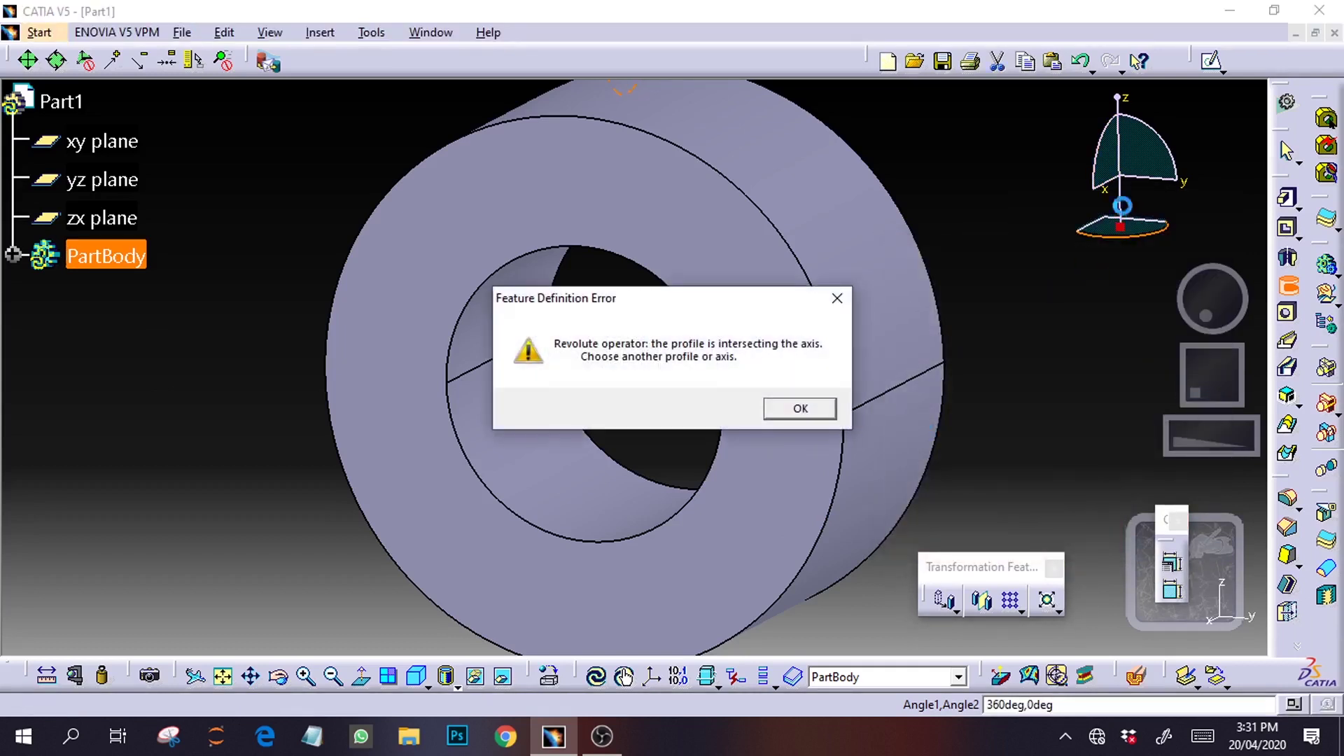
left_click(800, 410)
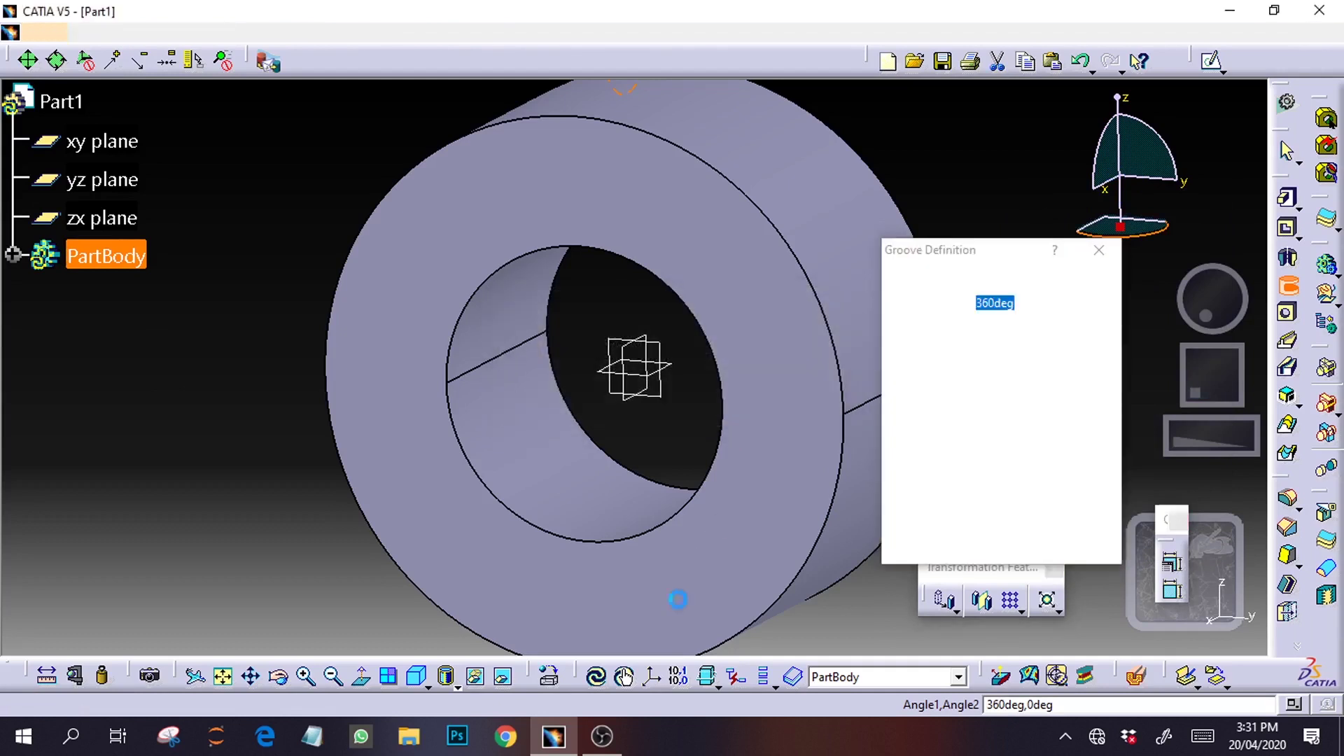
Set the groove's axis to the X axis, preview the 360° cut around the ring's outer face and create it
left_click_drag(1178, 437, 1214, 434)
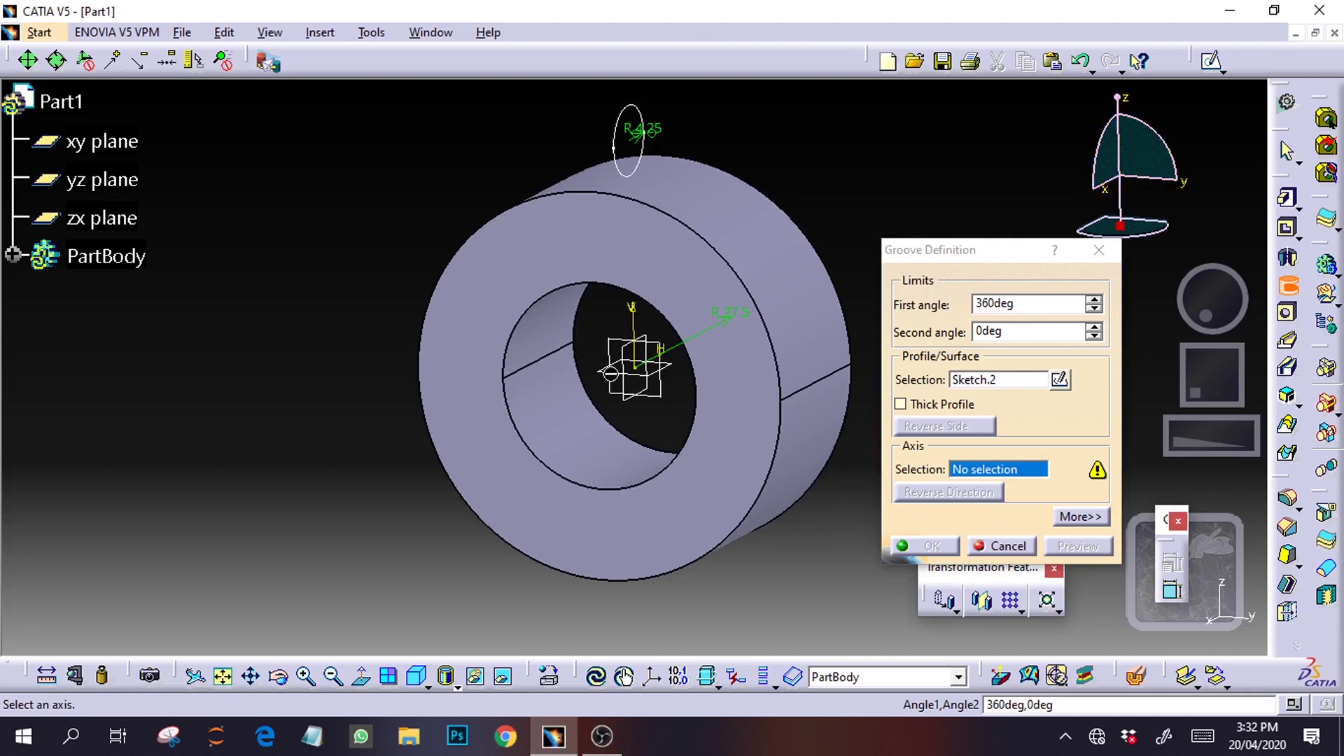
right_click(1017, 471)
left_click(1082, 498)
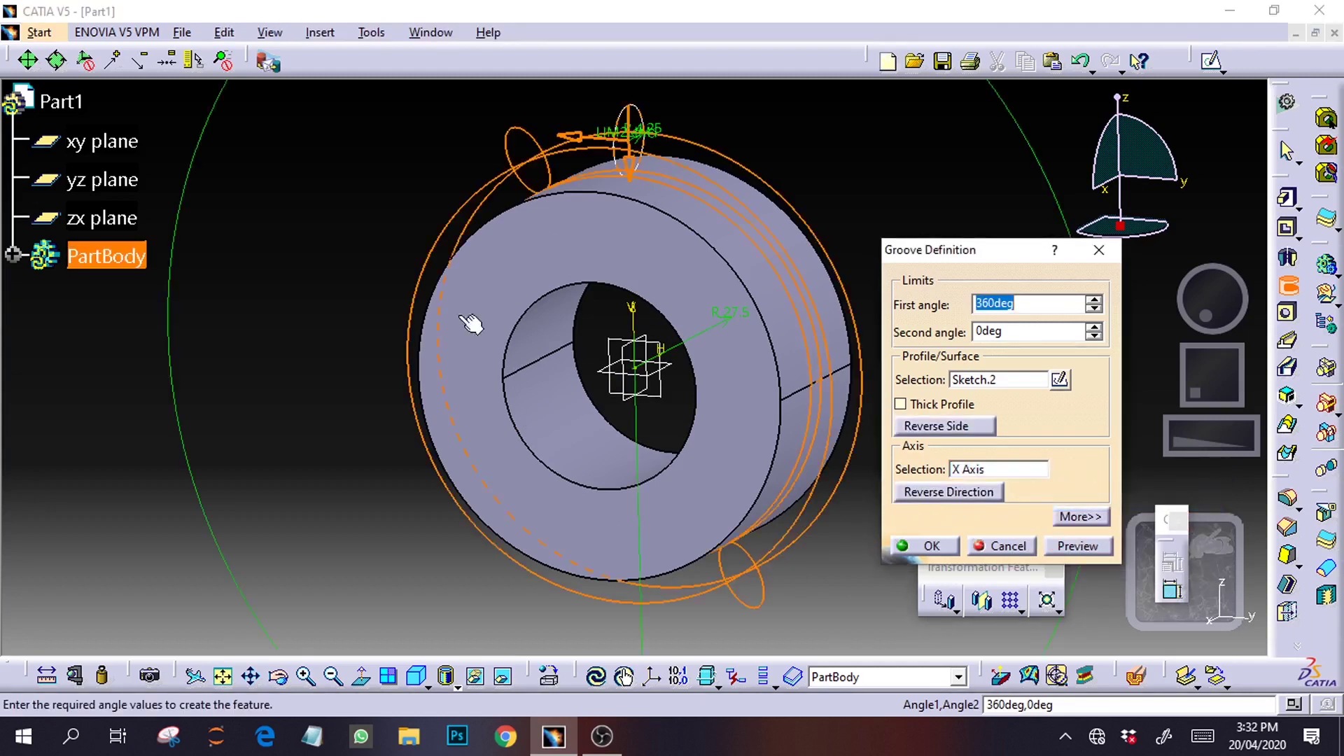
left_click(1079, 547)
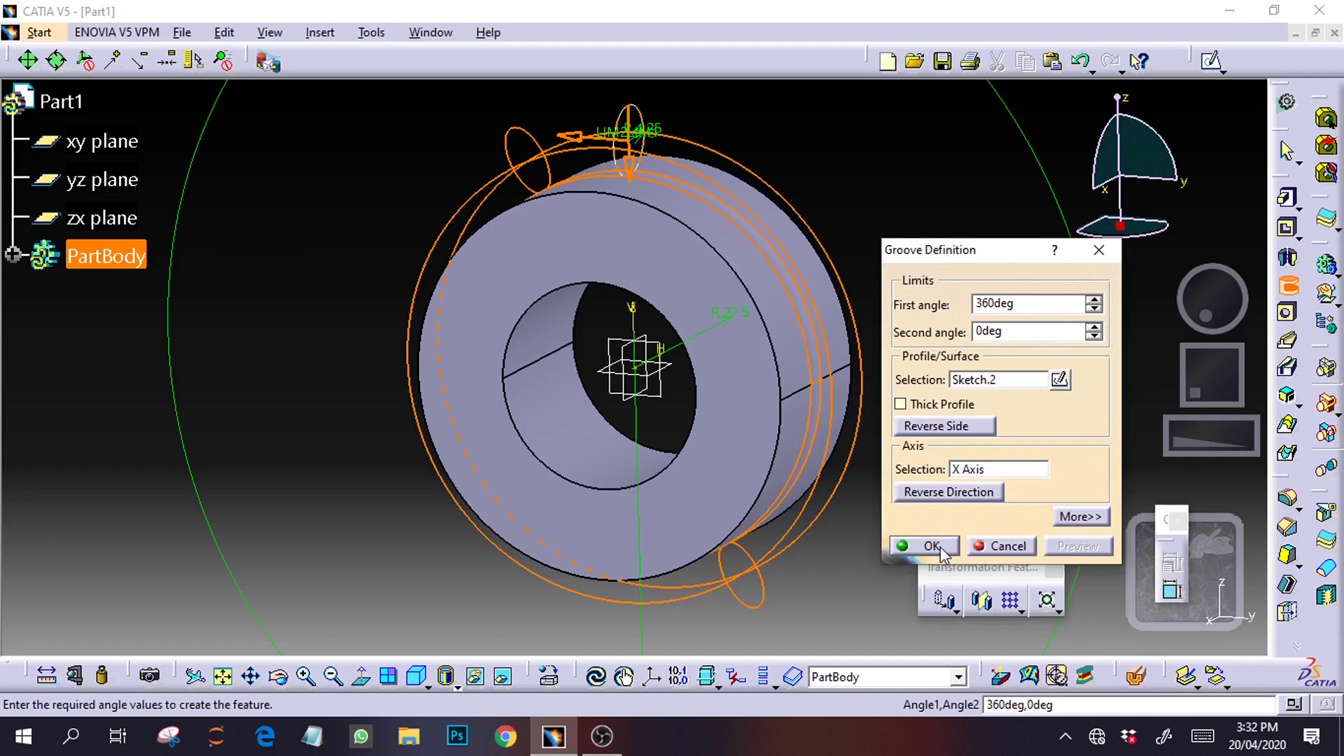
left_click(914, 548)
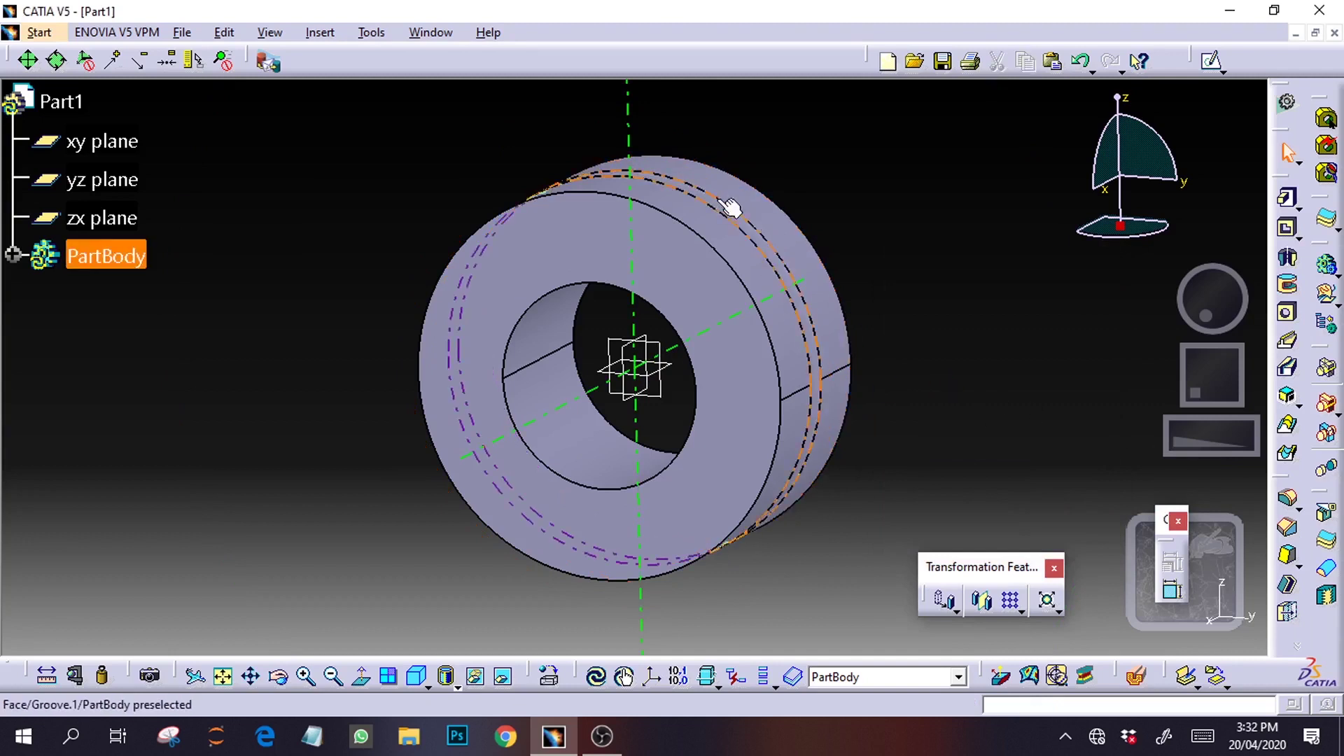
Inspect the grooved ring and save the part as "inner race" in the ball bearing folder
left_click_drag(1231, 452, 1140, 393)
left_click_drag(1198, 314, 1141, 308)
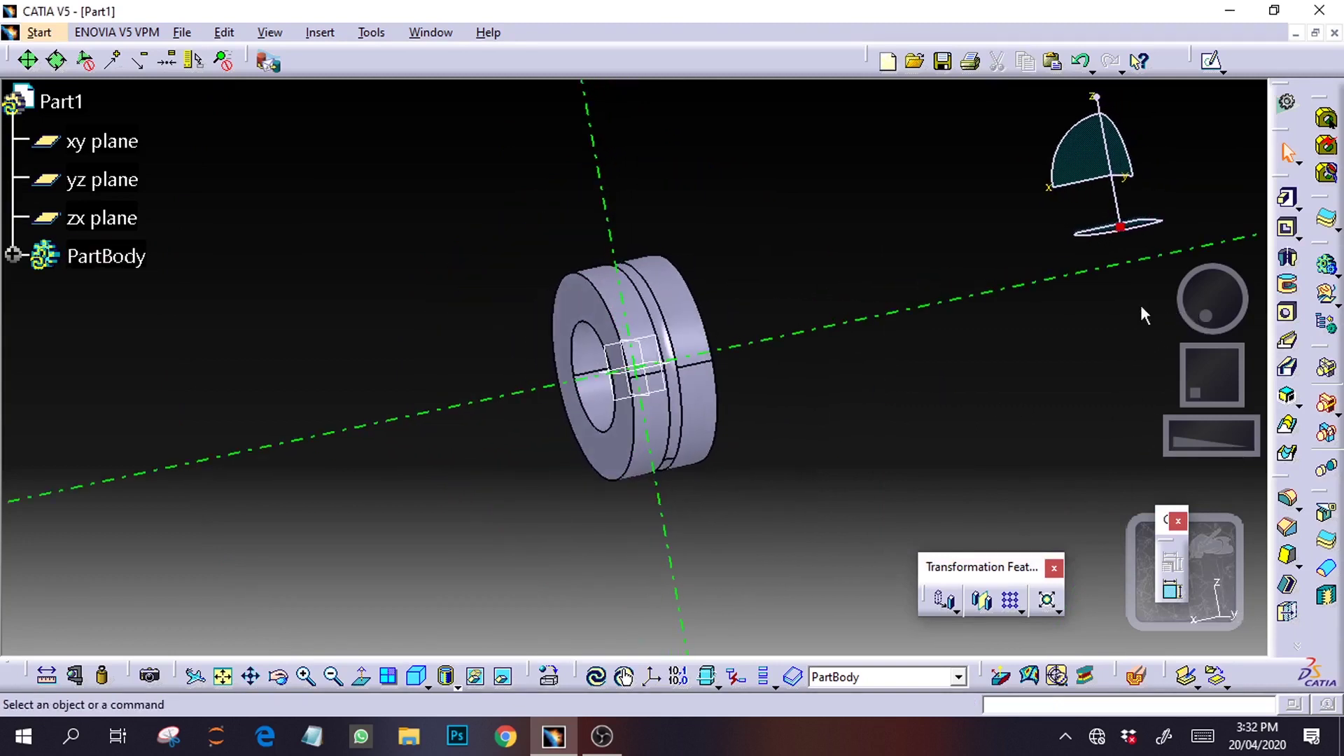
left_click_drag(1181, 455, 1249, 302)
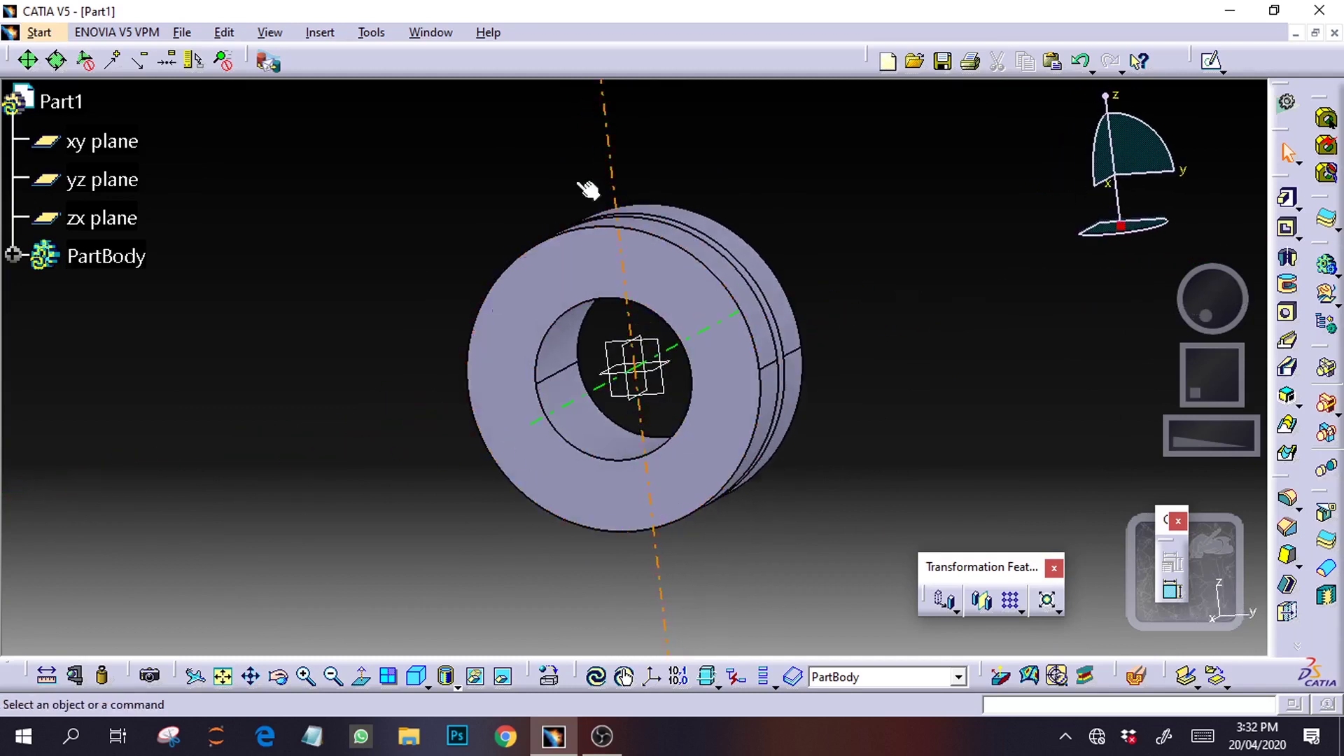
left_click(183, 33)
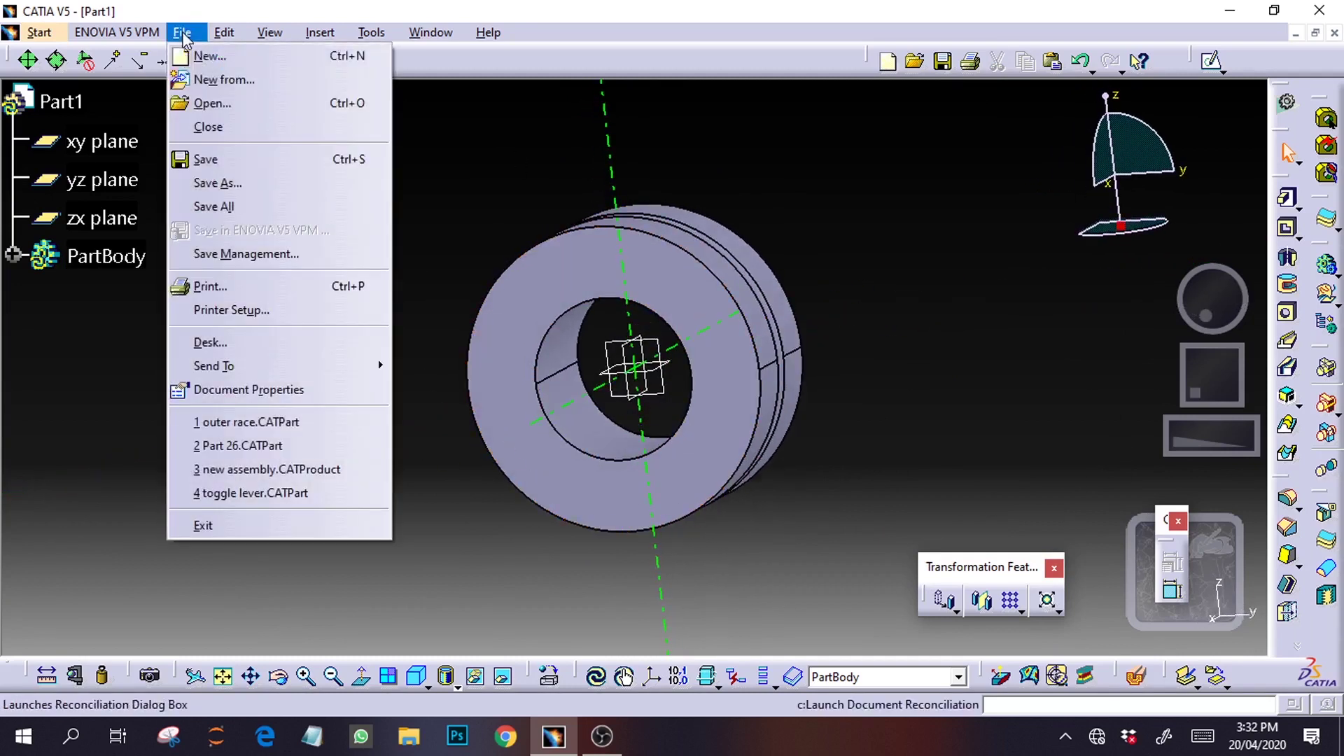
left_click(239, 161)
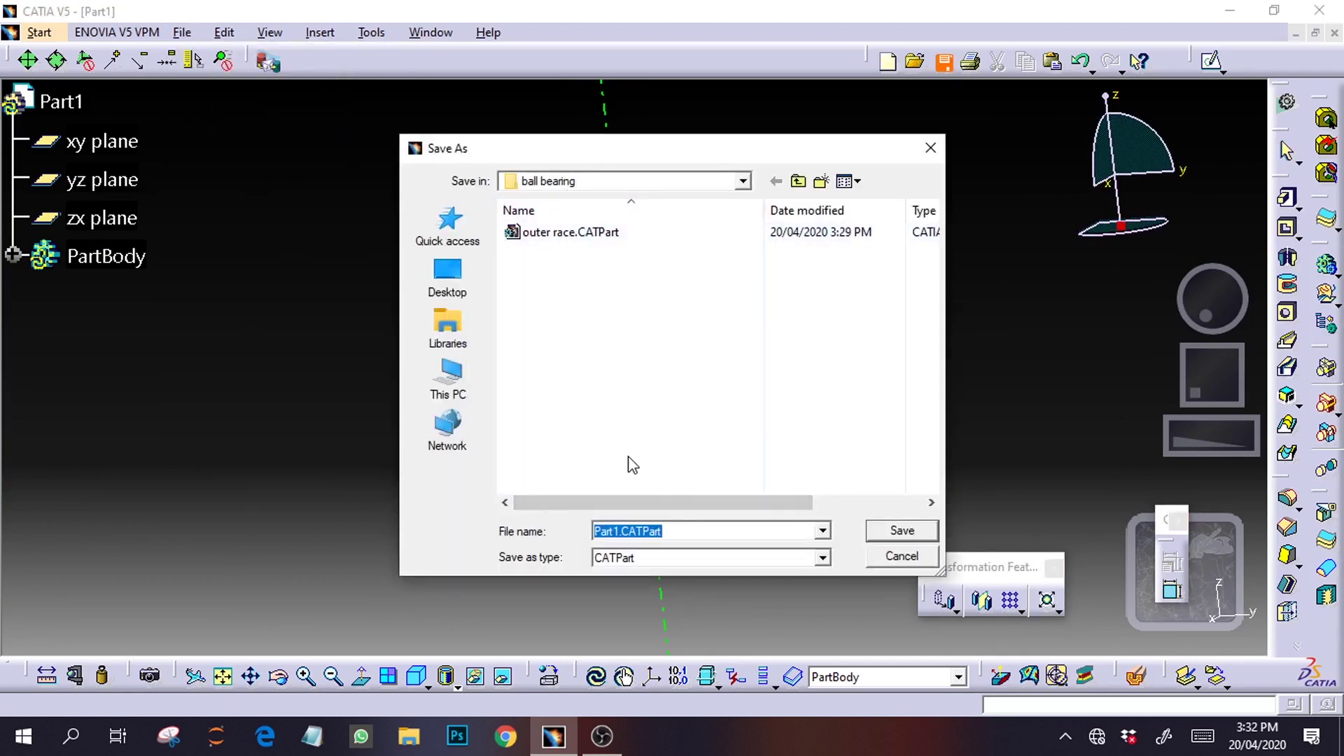
type("inner race")
left_click(900, 534)
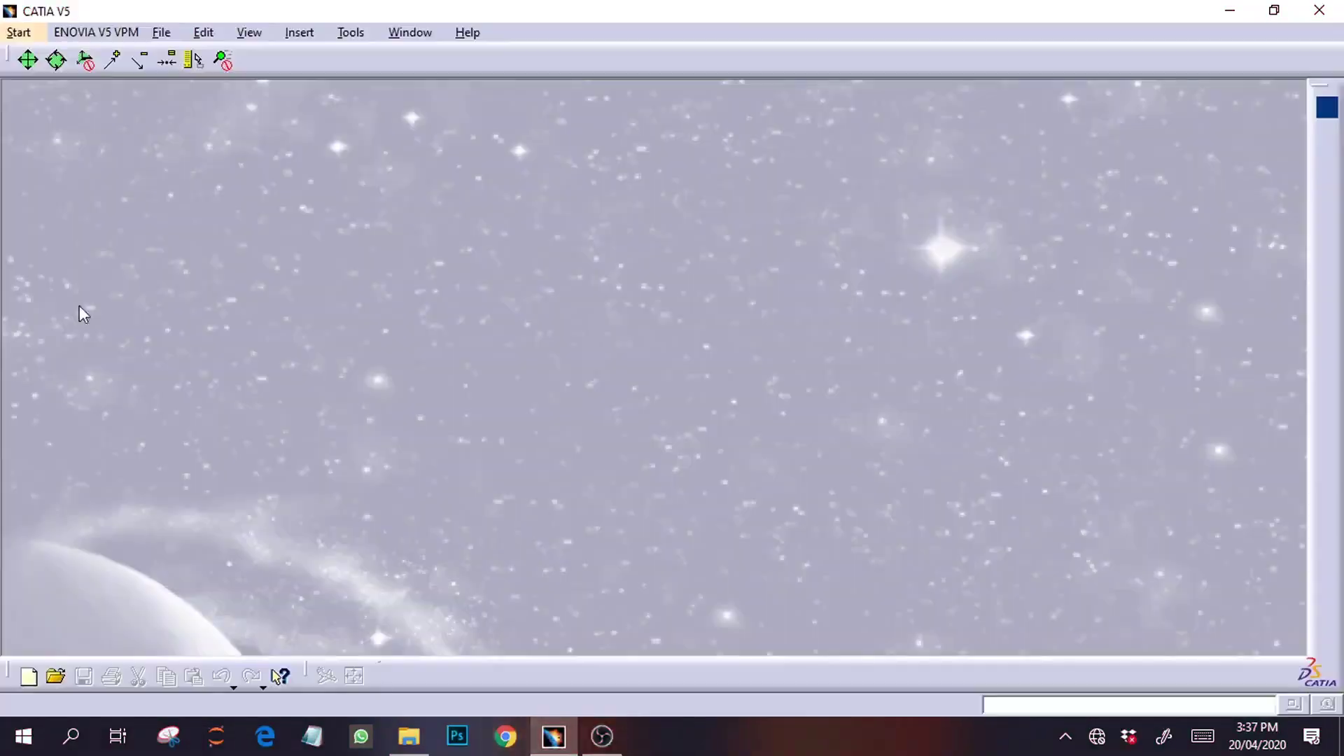
Create a new part and start a sketch on its yz plane
left_click(18, 35)
mouse_move(105, 78)
left_click(301, 77)
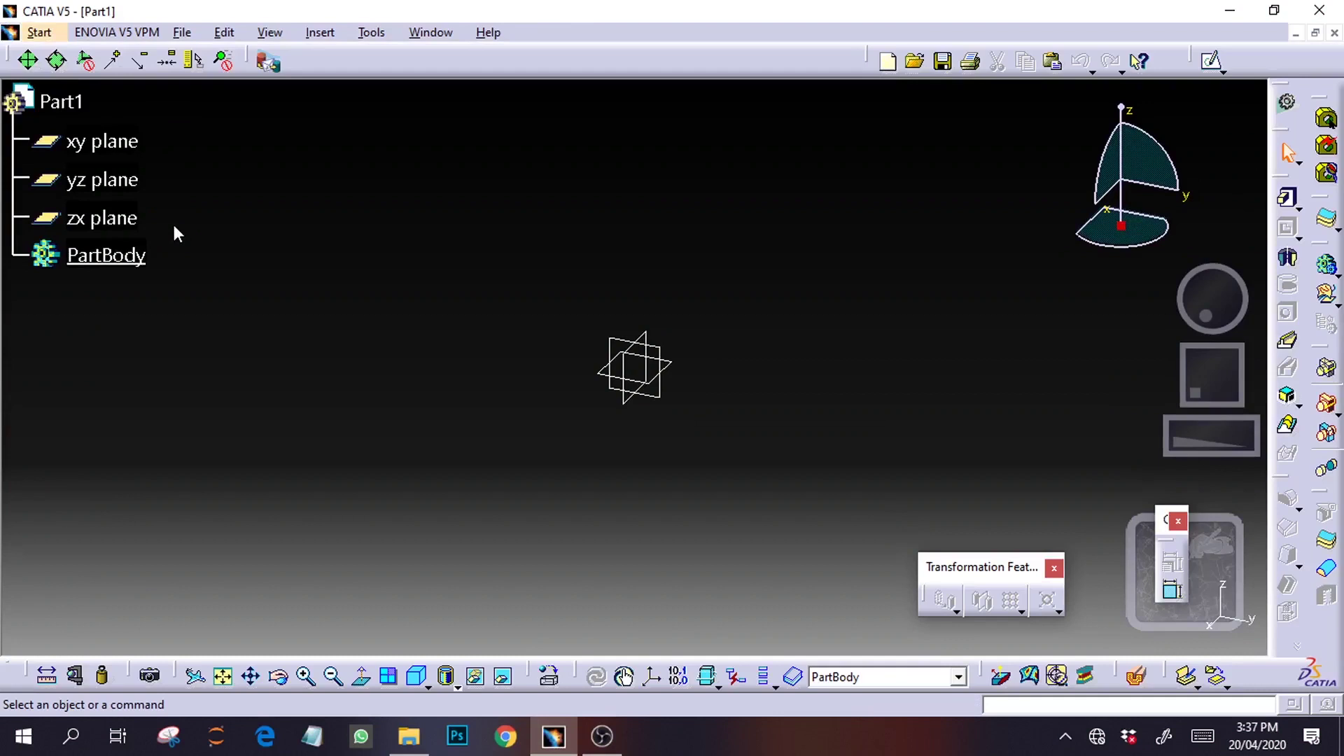
left_click(136, 180)
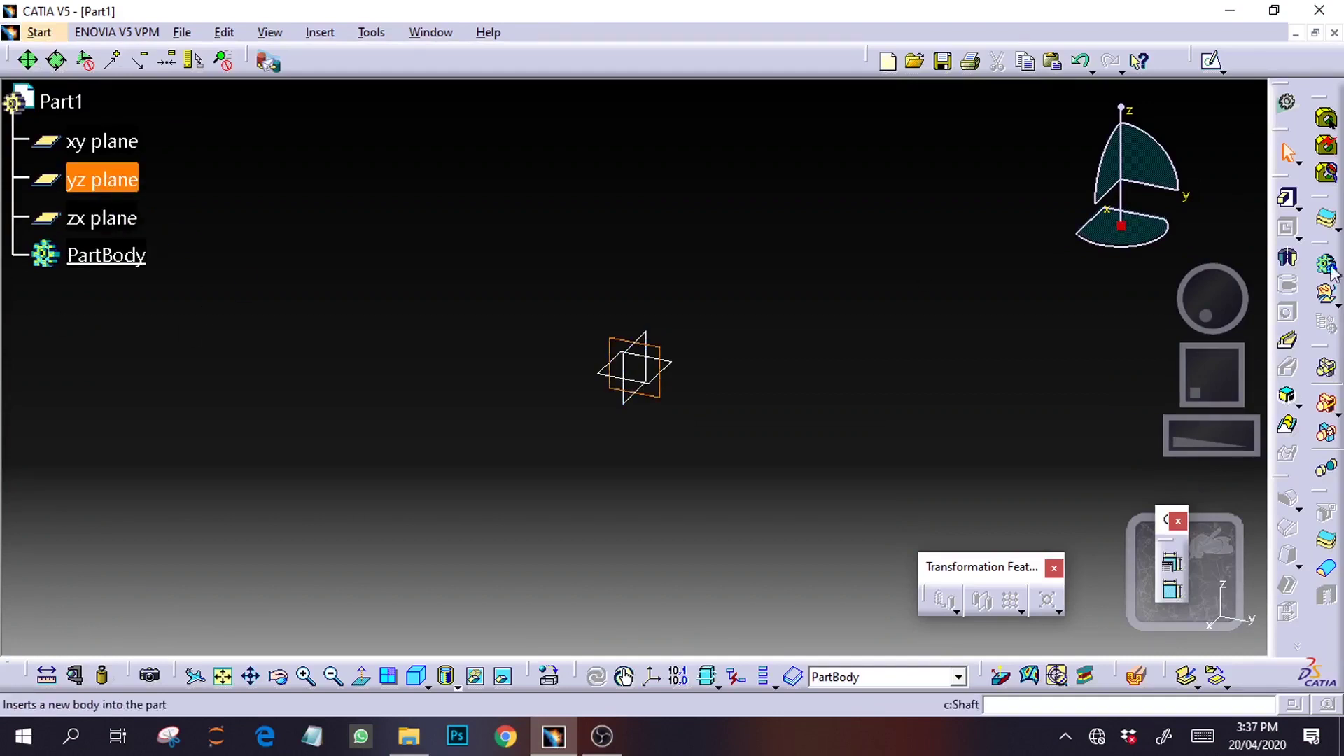
left_click(1210, 61)
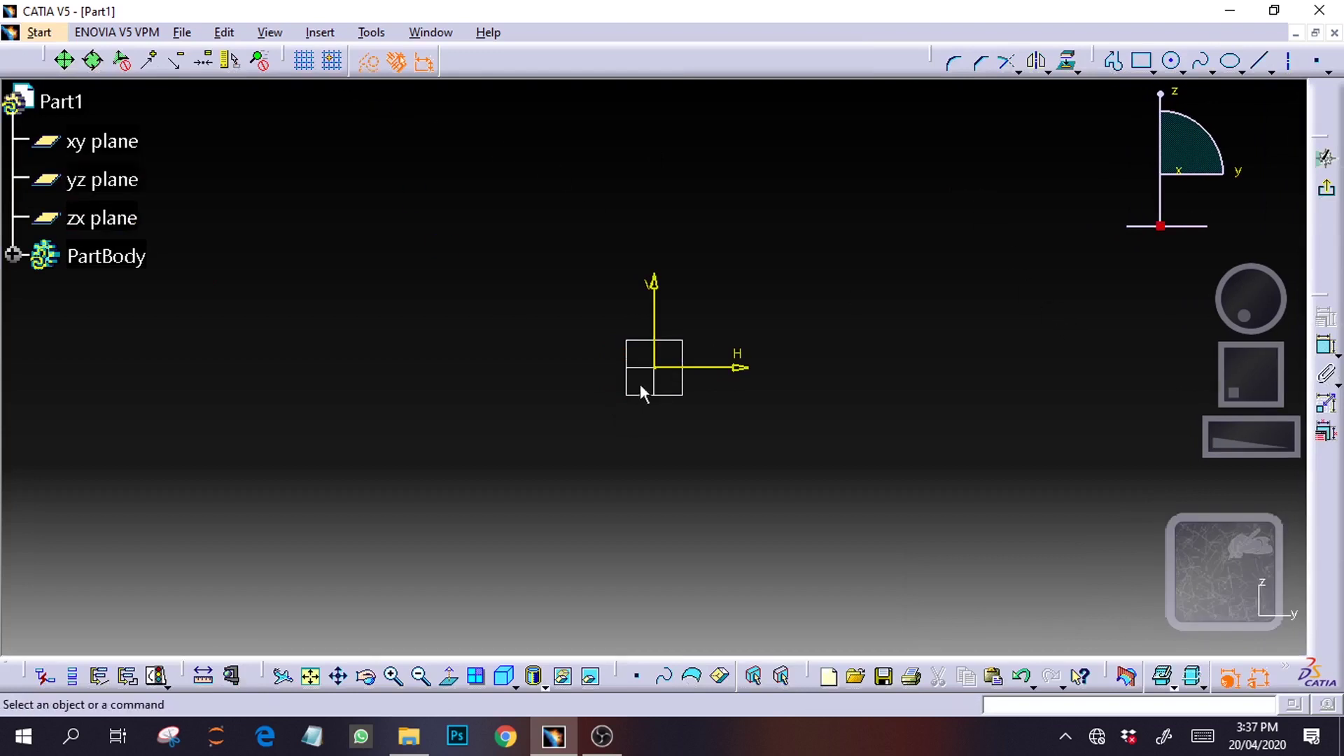
Draw a construction circle centred on the origin with a radius of 55/2 mm
left_click(1175, 63)
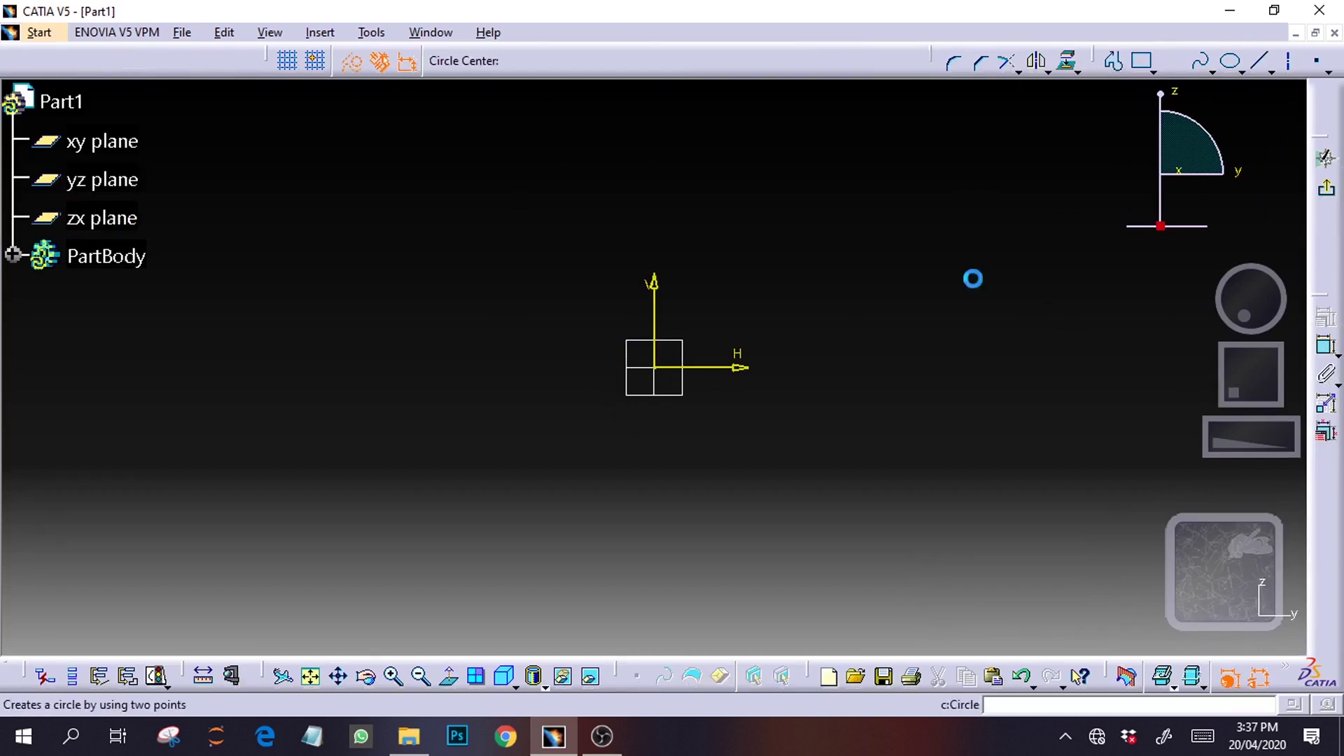
left_click(656, 368)
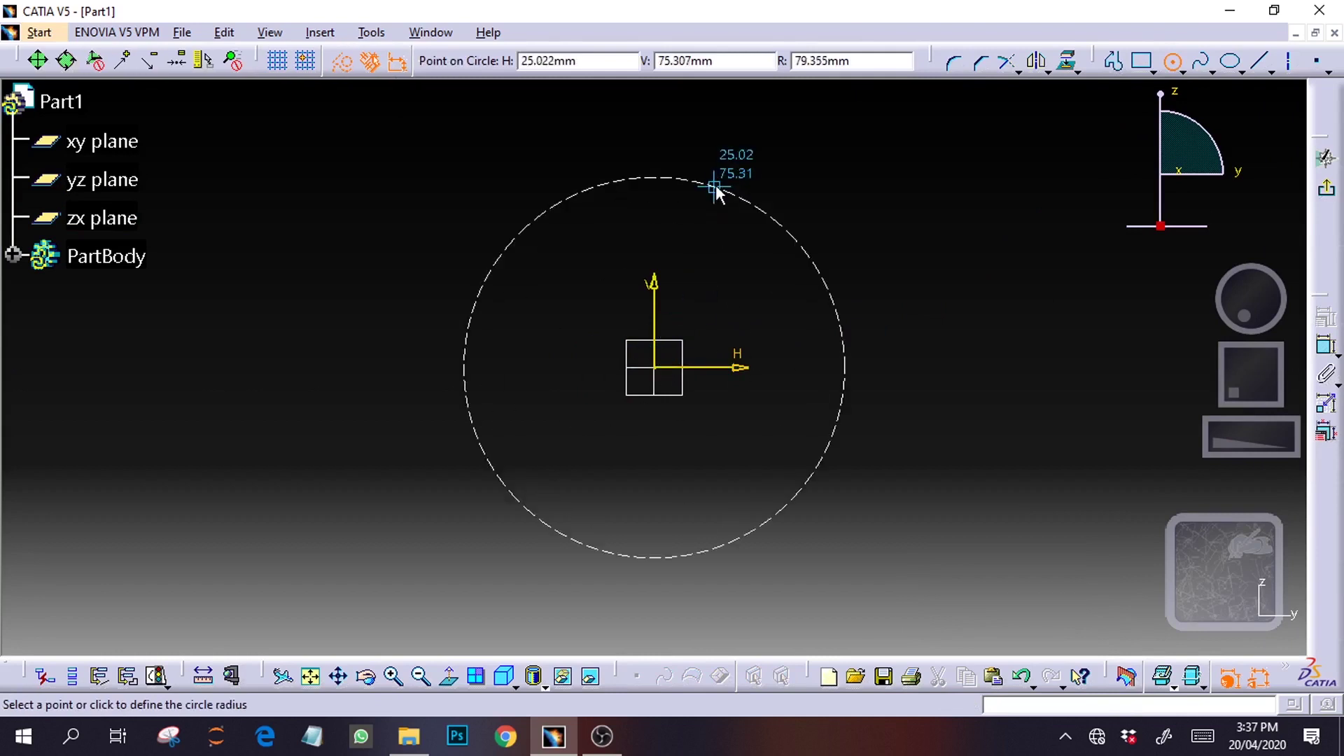
left_click_drag(873, 63, 790, 62)
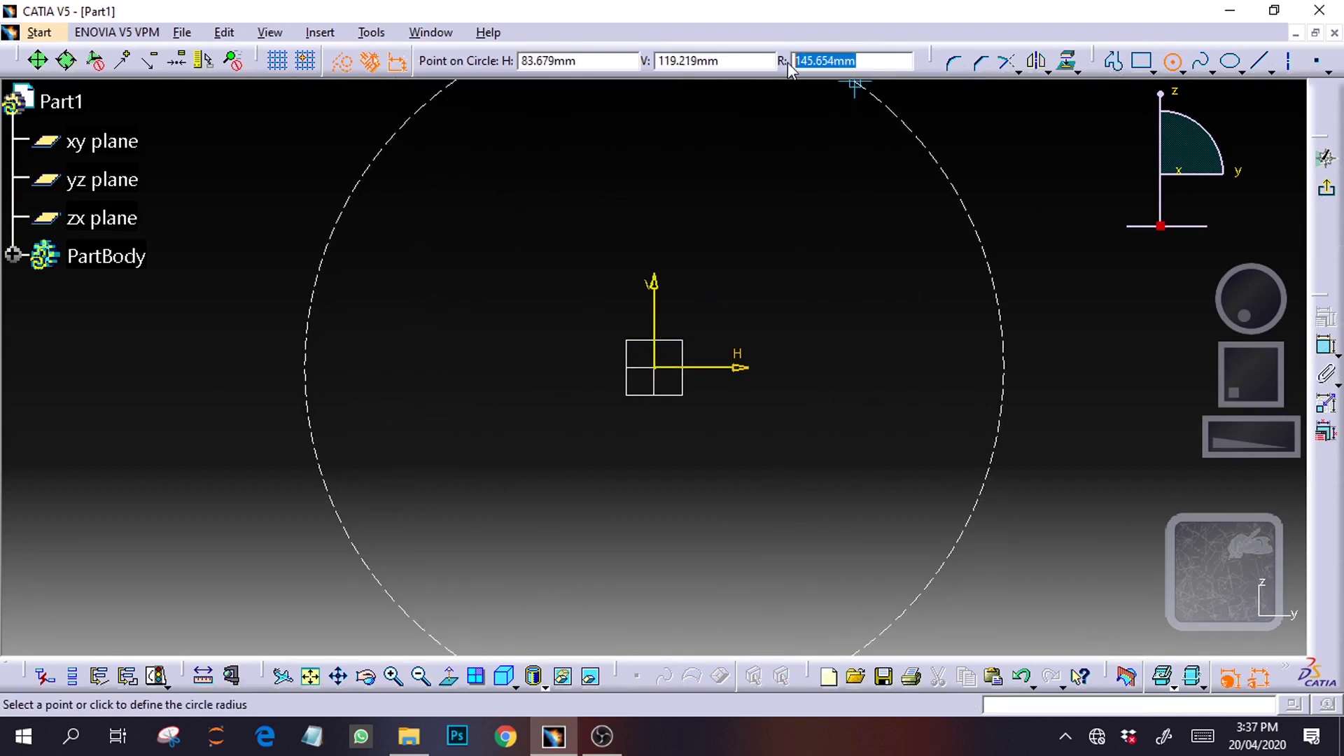
type("55/2")
key("Return")
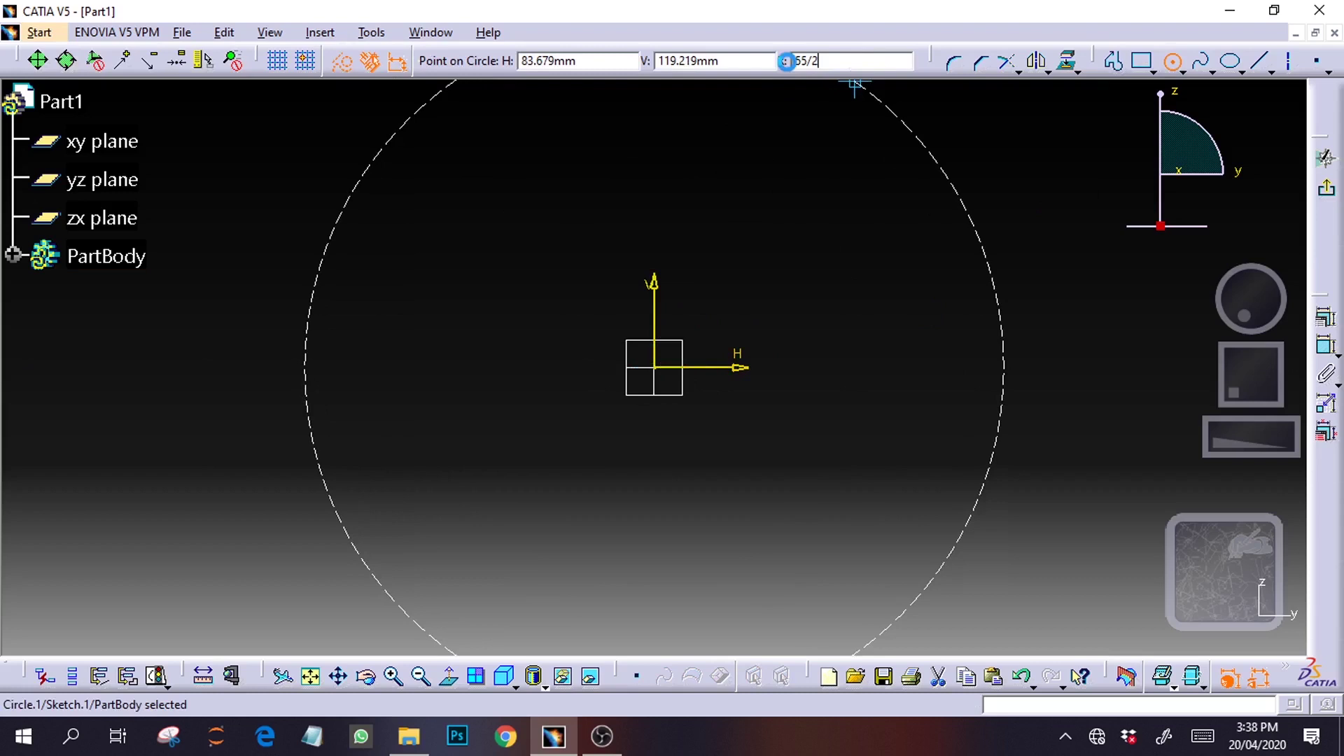
left_click_drag(1222, 445, 1290, 447)
left_click(1143, 284)
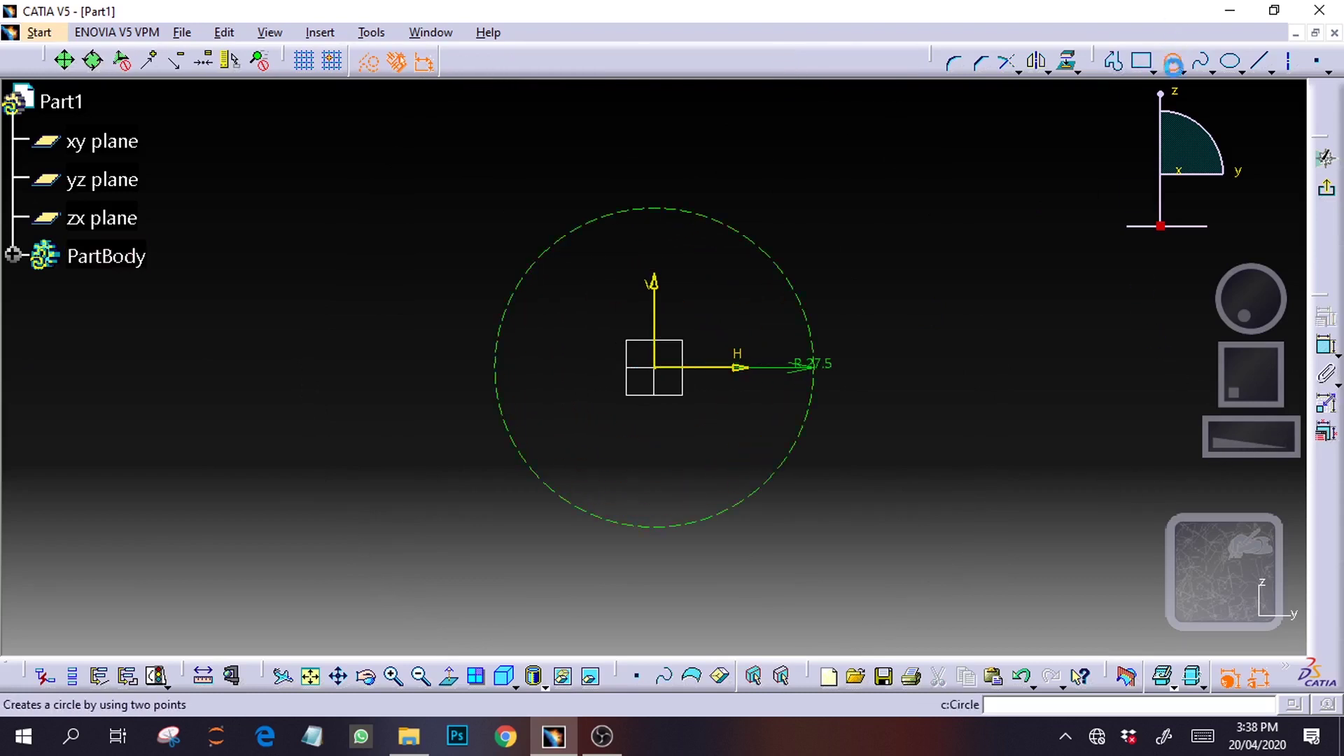
left_click(1171, 61)
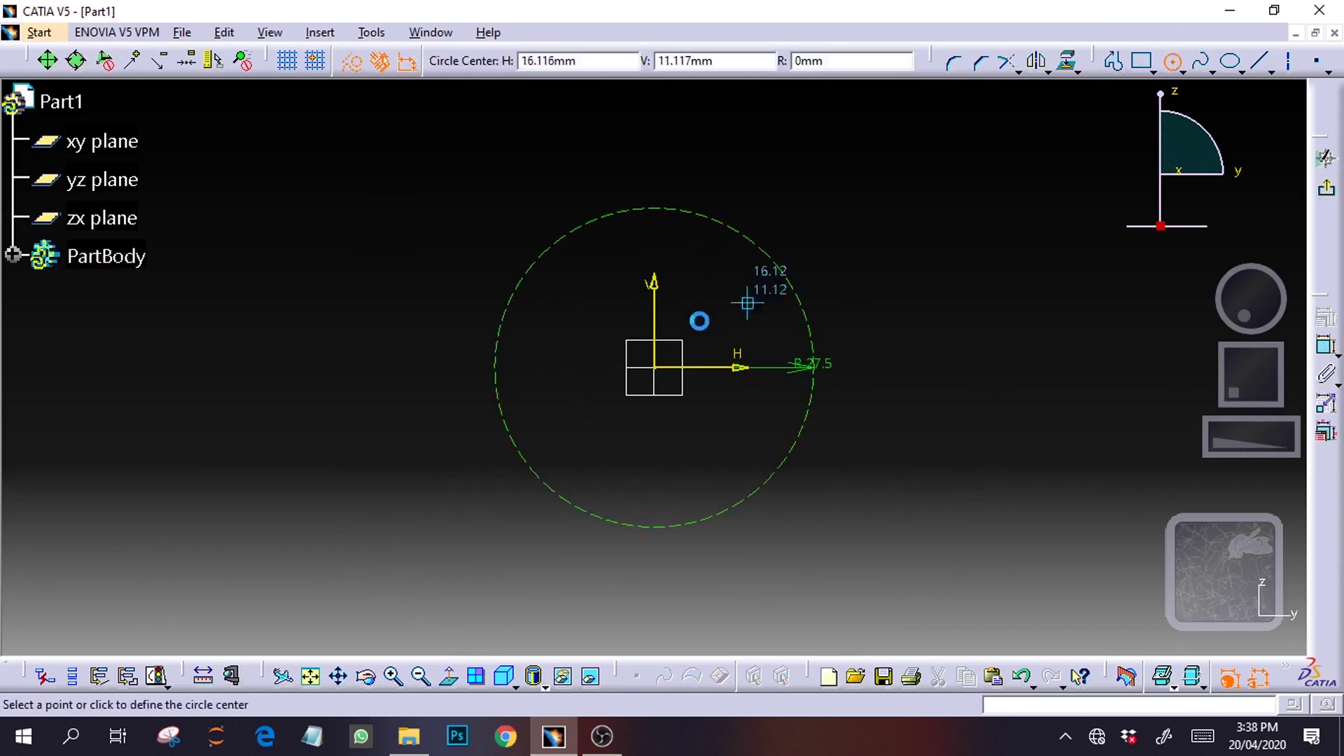
left_click(658, 366)
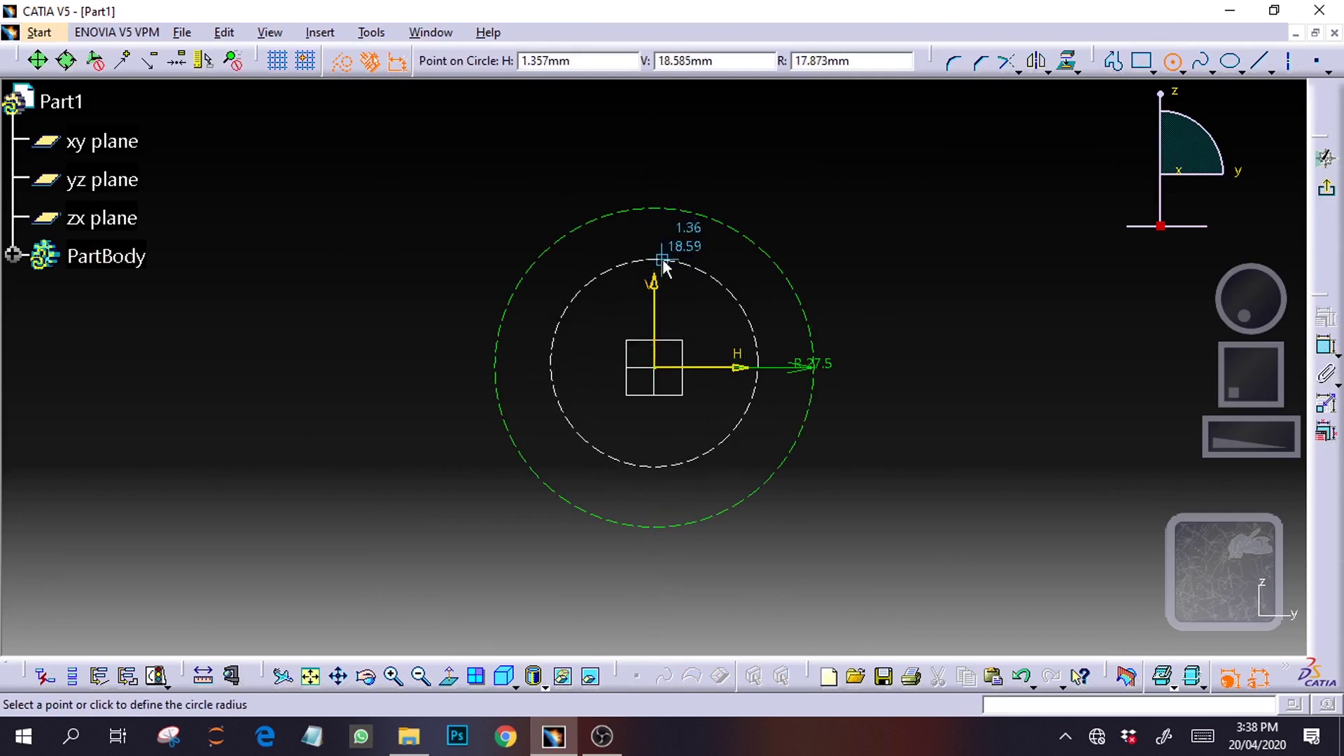
key("Escape")
Draw a standard, non-construction circle of radius 8.5 mm centred on the uppermost point of the construction circle
left_click(1173, 61)
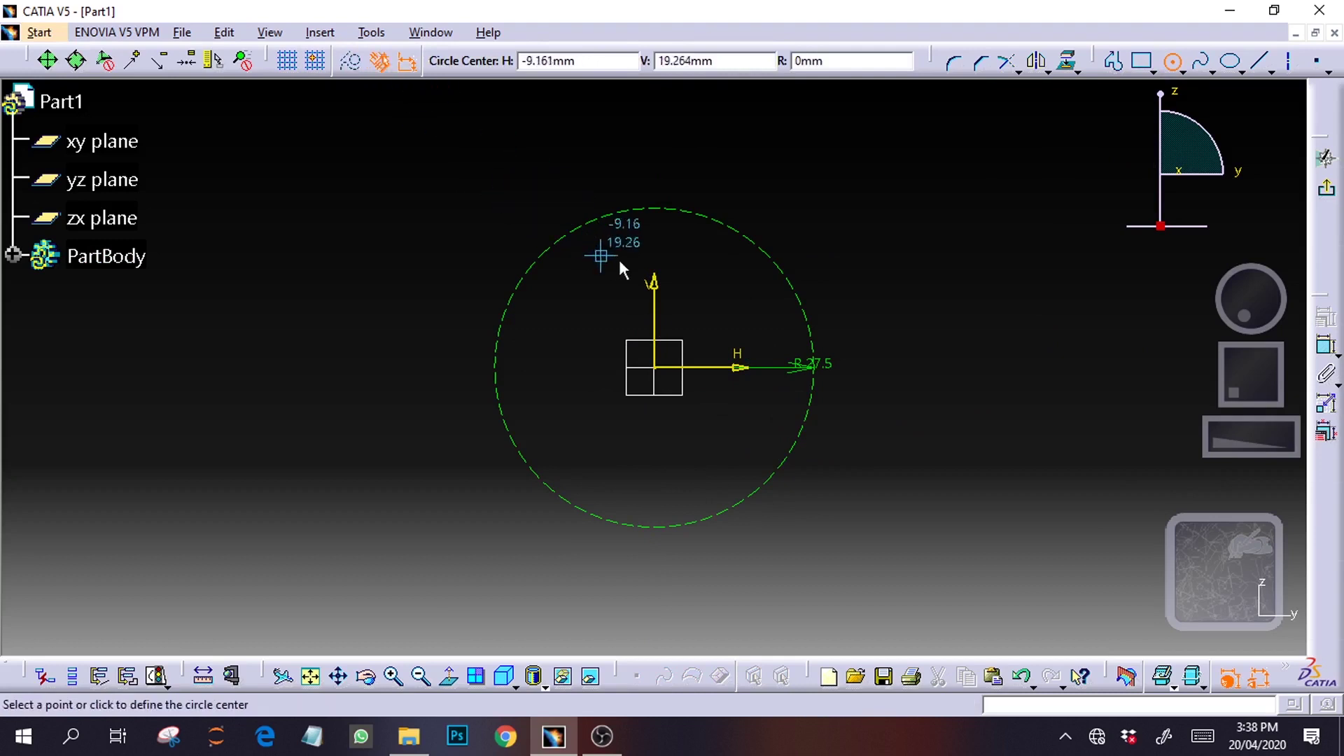
left_click(655, 209)
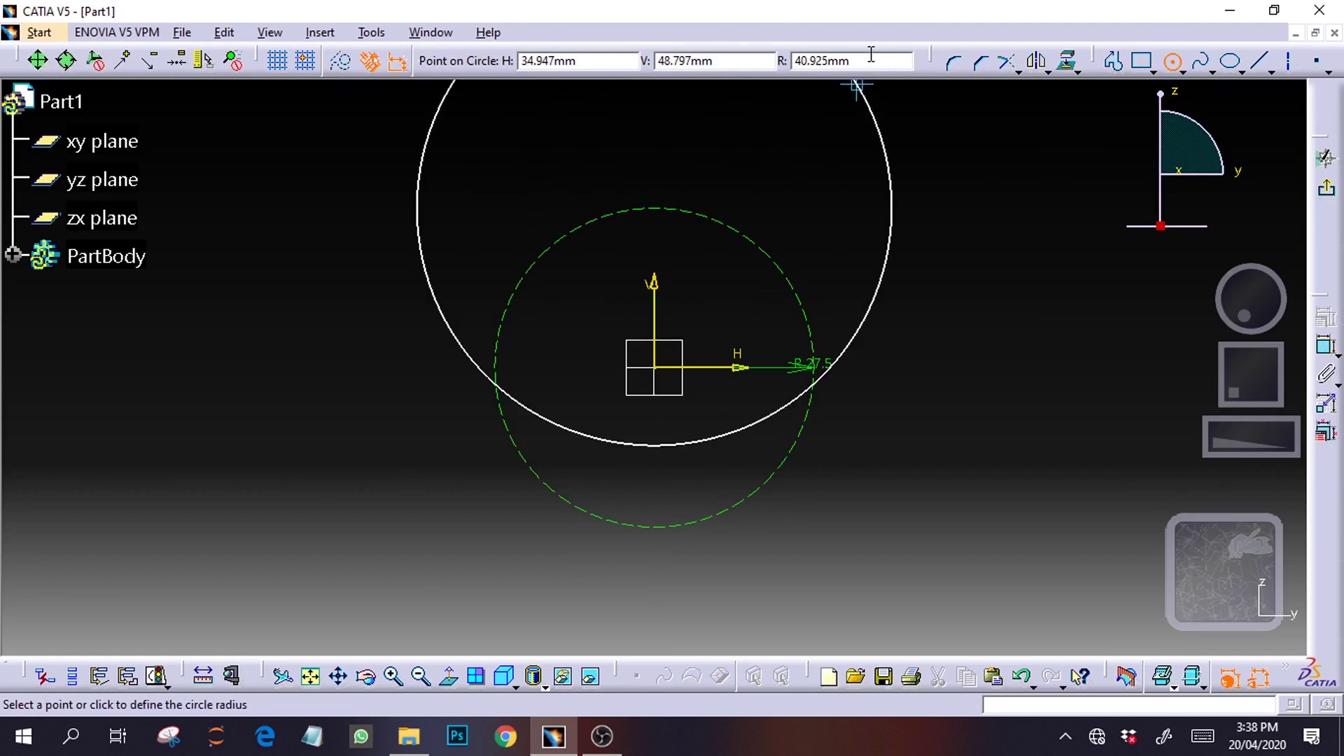
left_click(771, 56)
key("Tab")
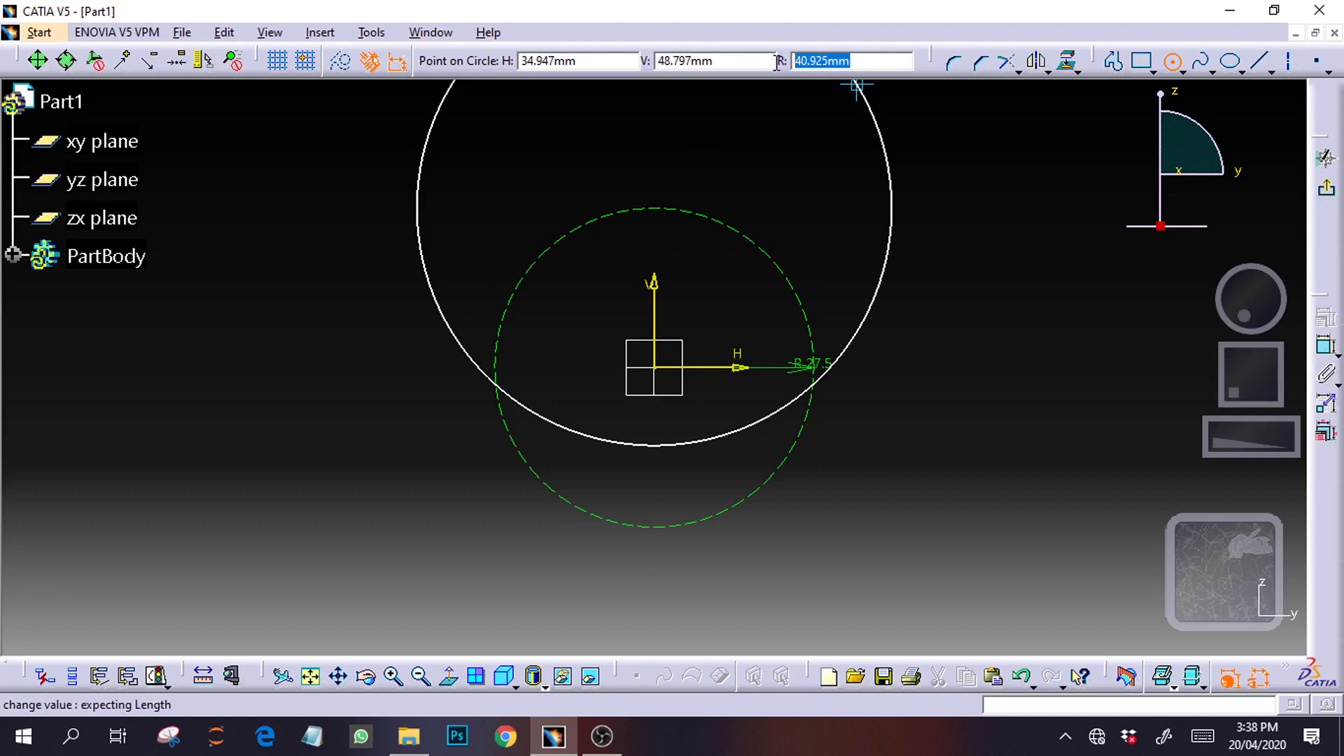
type("8.5")
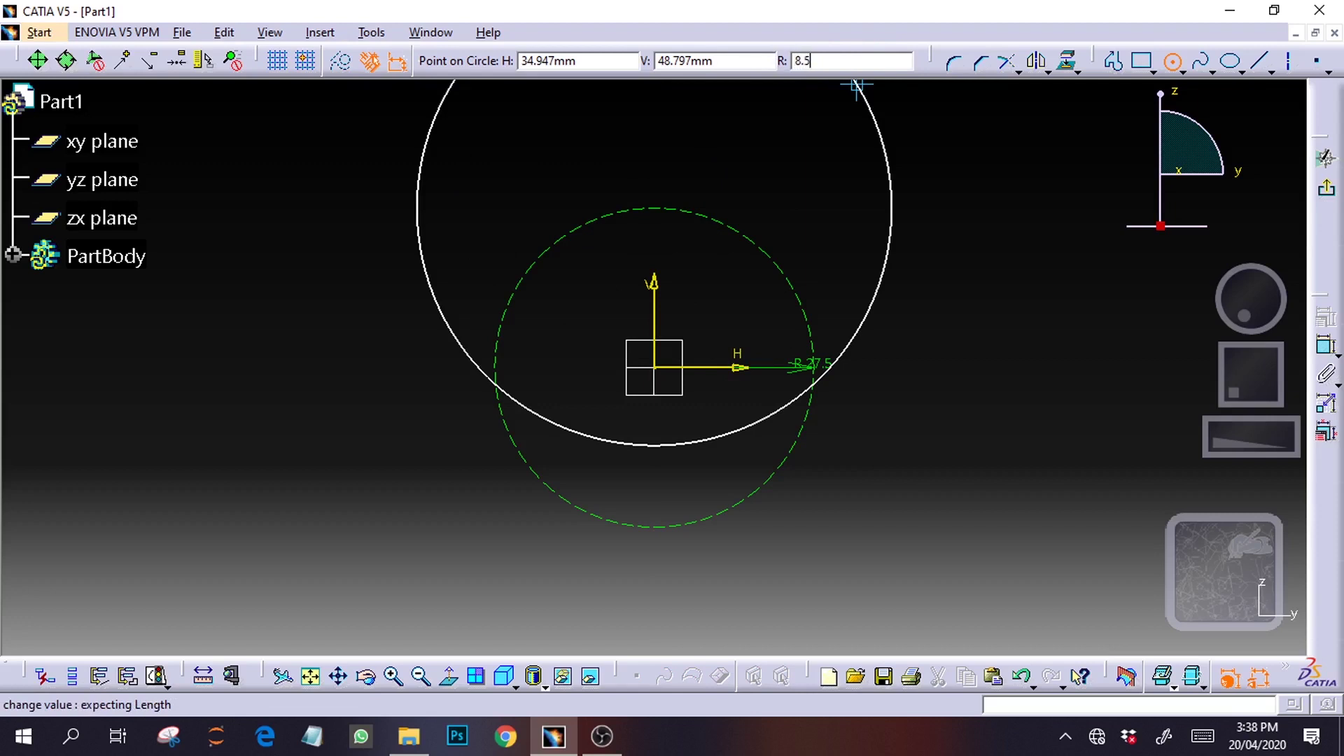
key("Return")
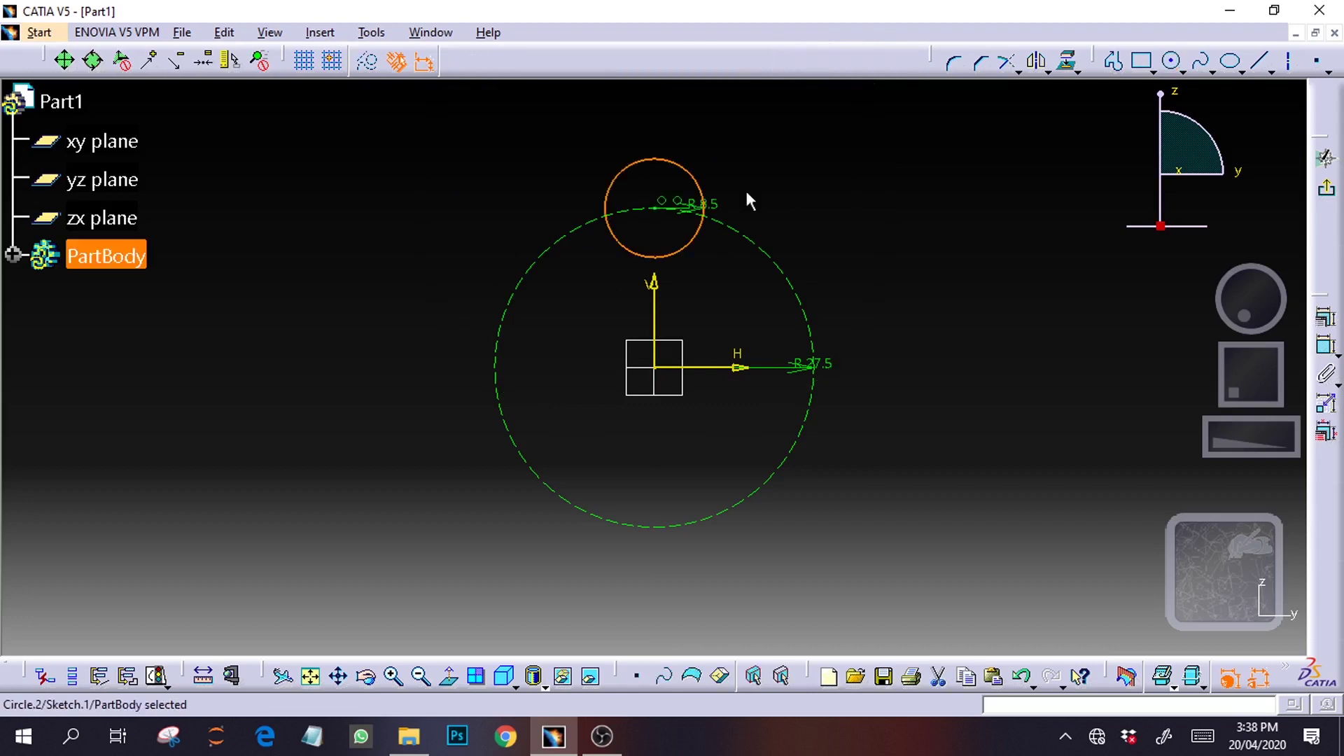
Set the radius constraint of the small circle on the construction circle to 8.5/2 mm
double_click(686, 171)
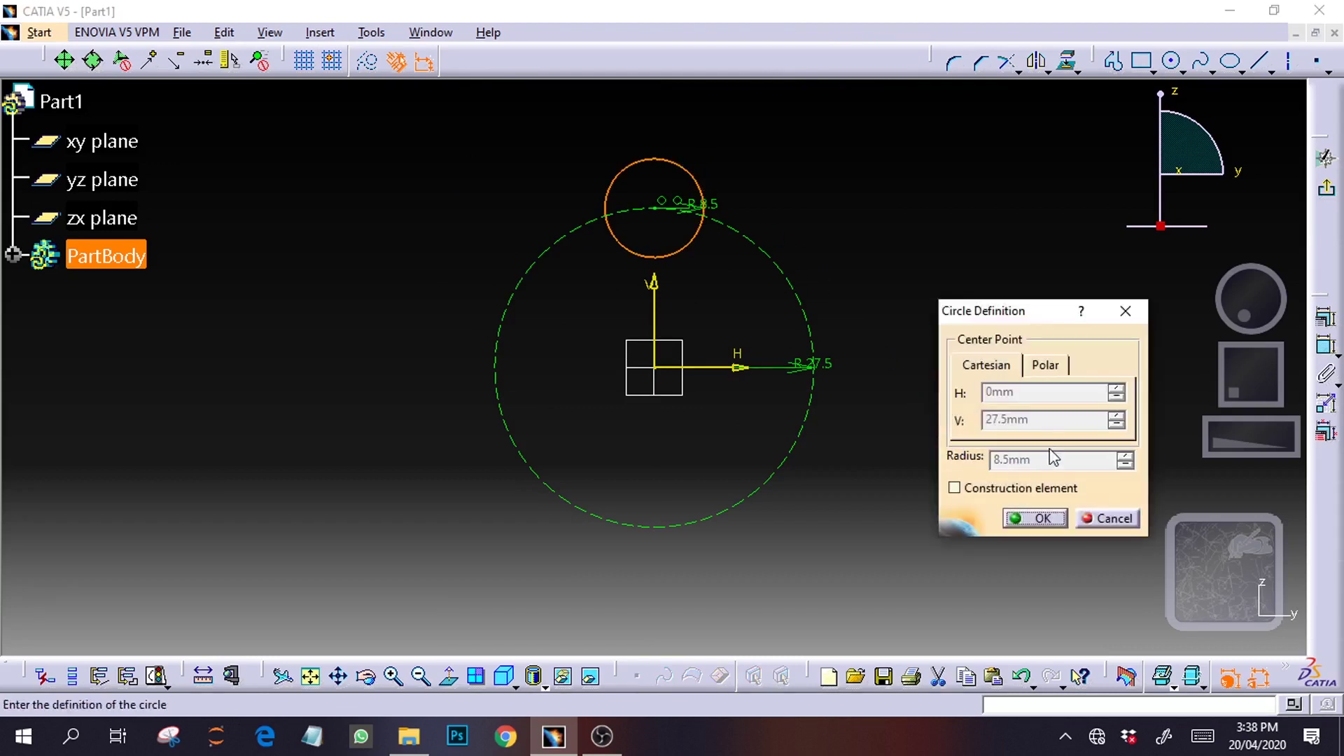
left_click(1125, 310)
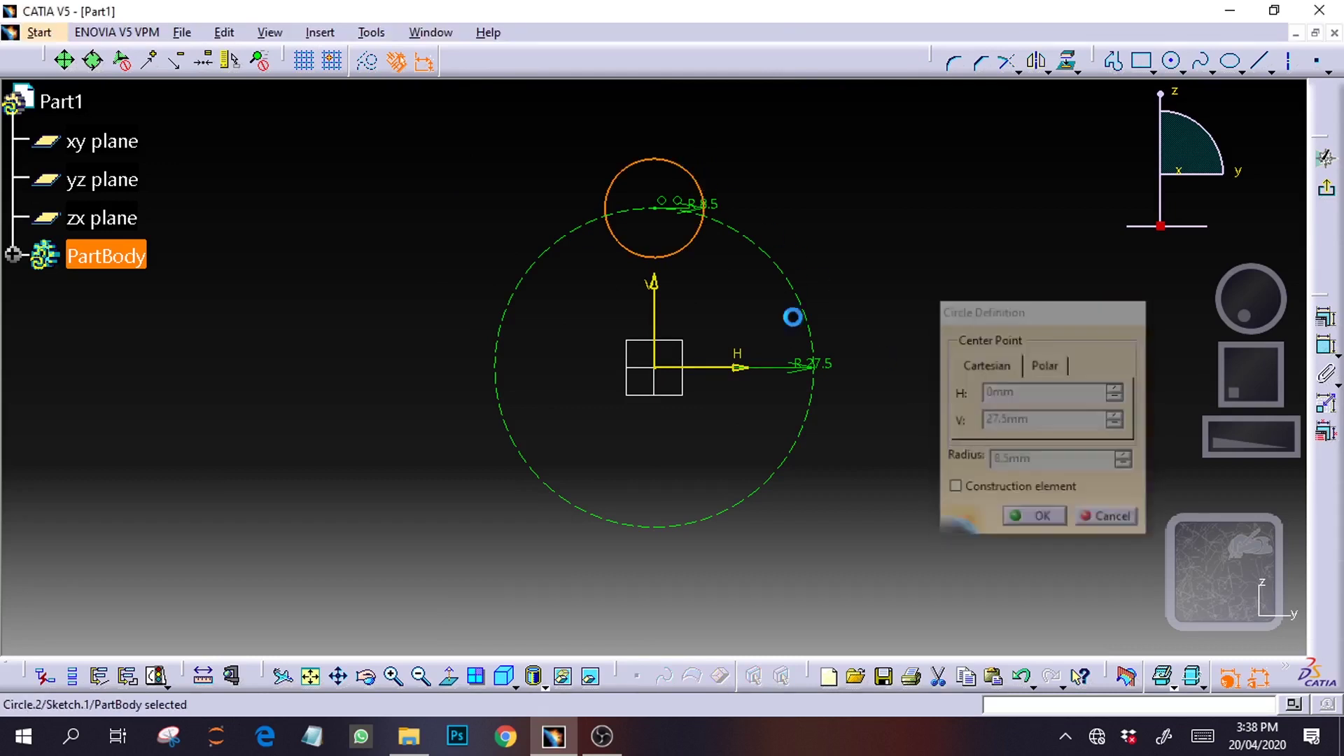
left_click(717, 215)
double_click(717, 215)
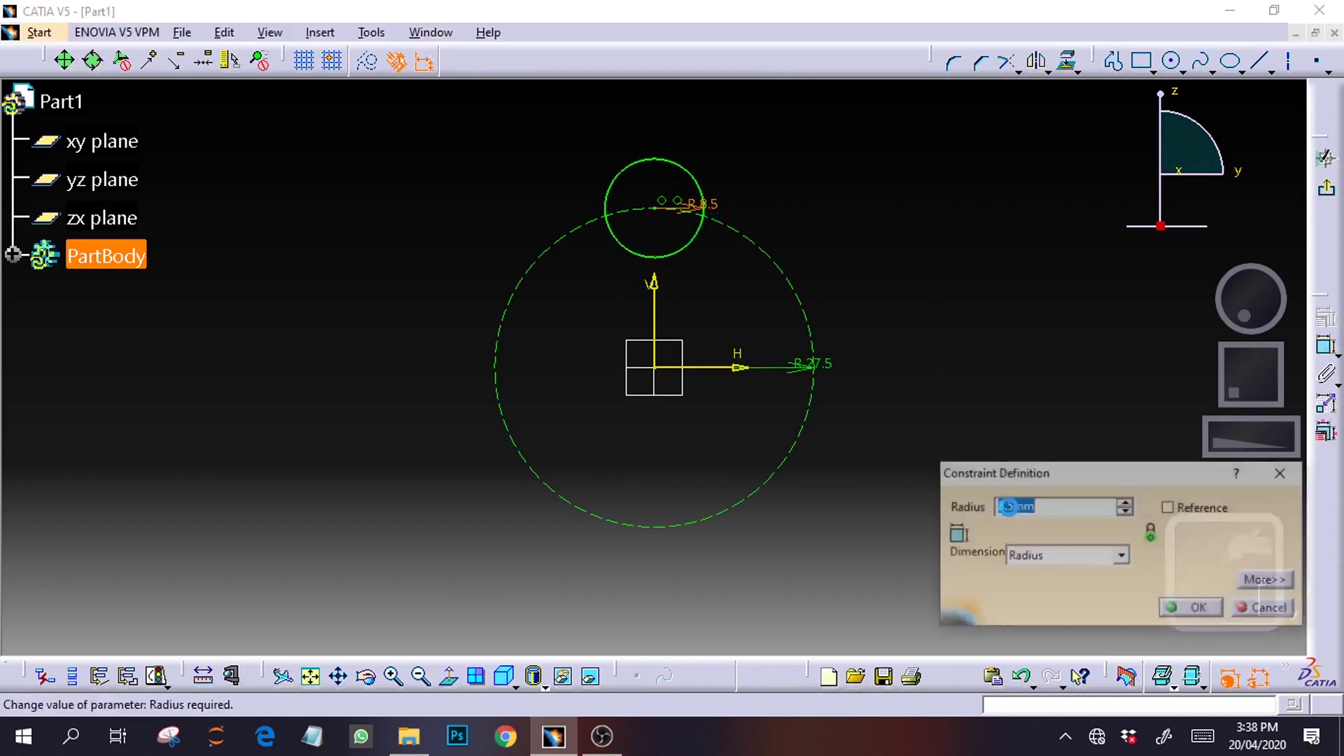
left_click(1066, 516)
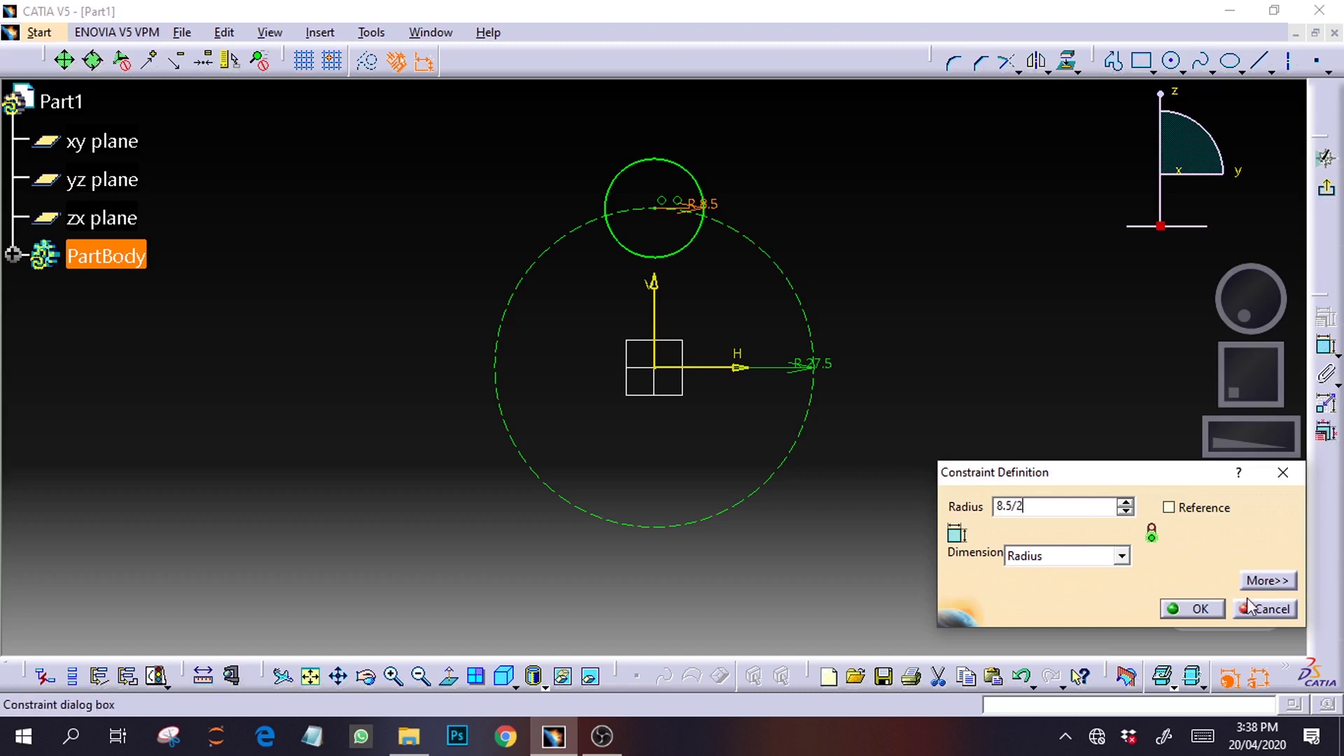
left_click(1203, 609)
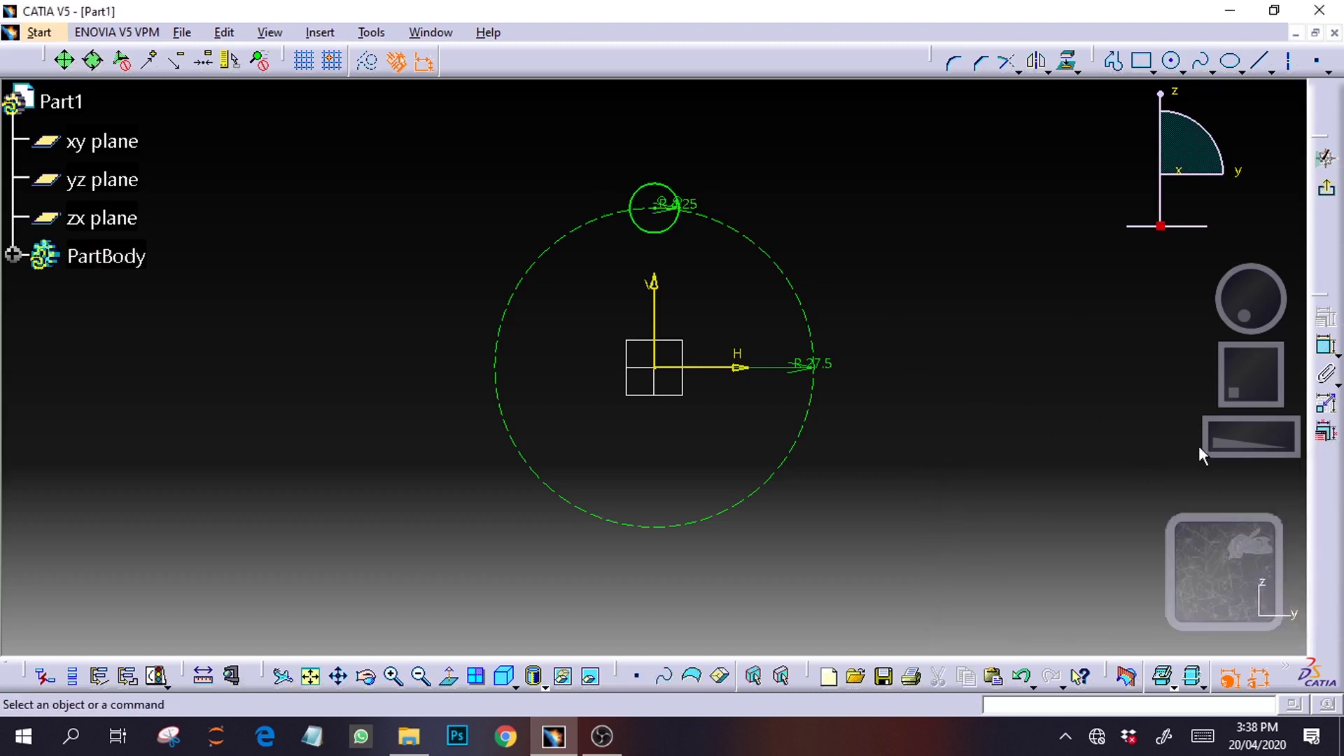
Draw a vertical line along the V axis through the small circle's centre, extending beyond the circle at both ends
left_click_drag(1204, 441, 1264, 442)
left_click_drag(1242, 390, 1245, 406)
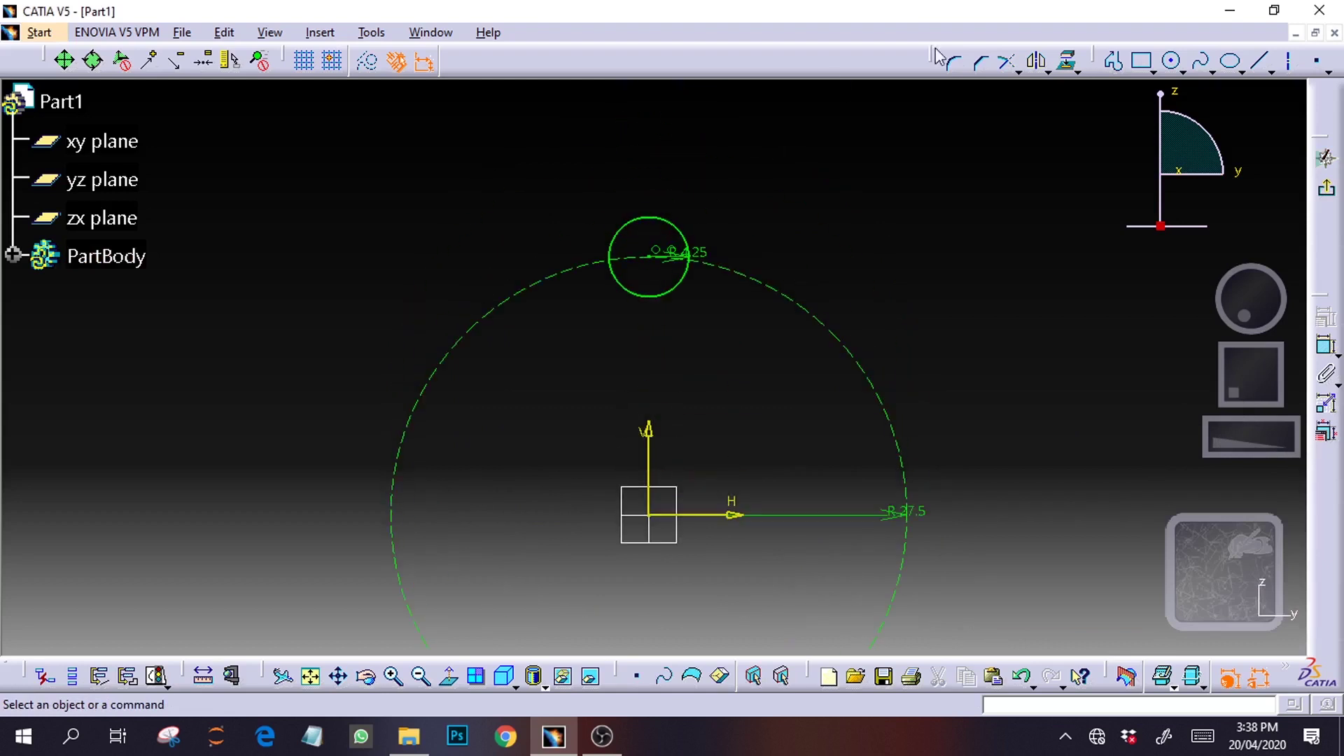
left_click(1260, 61)
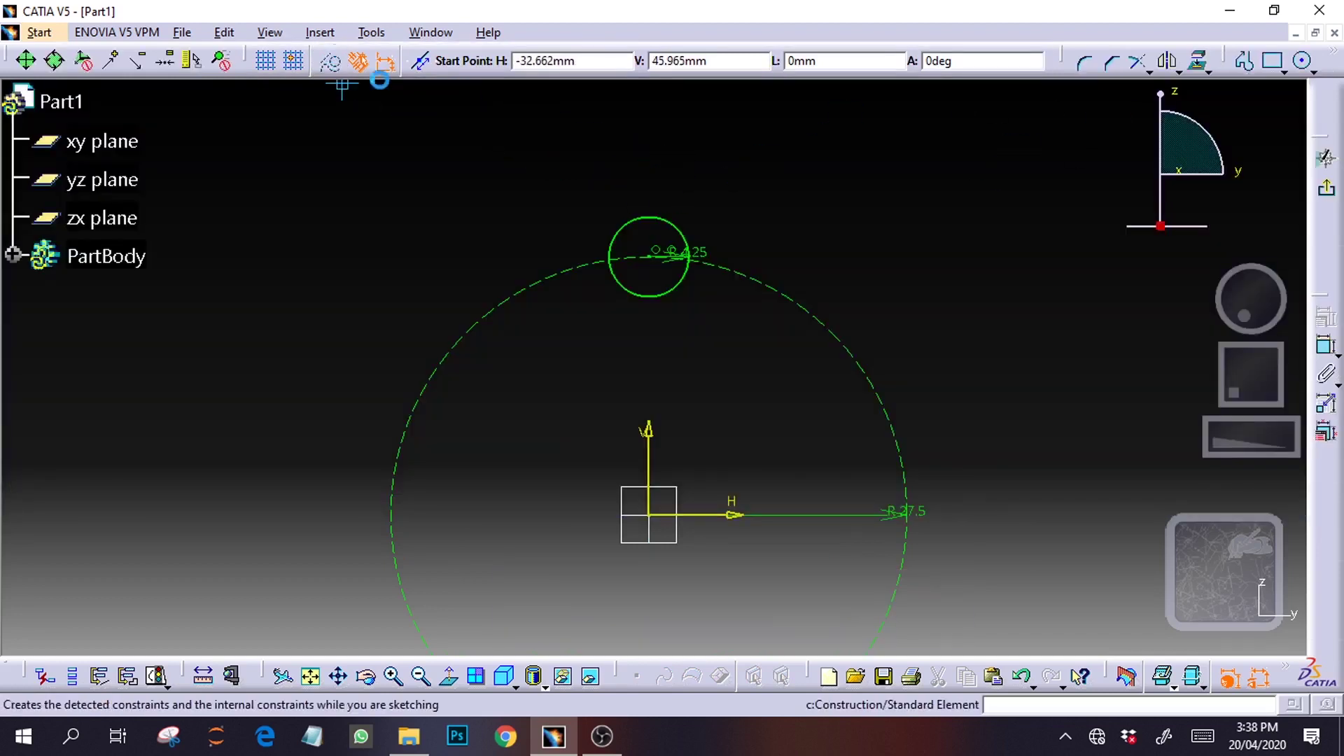
left_click(649, 186)
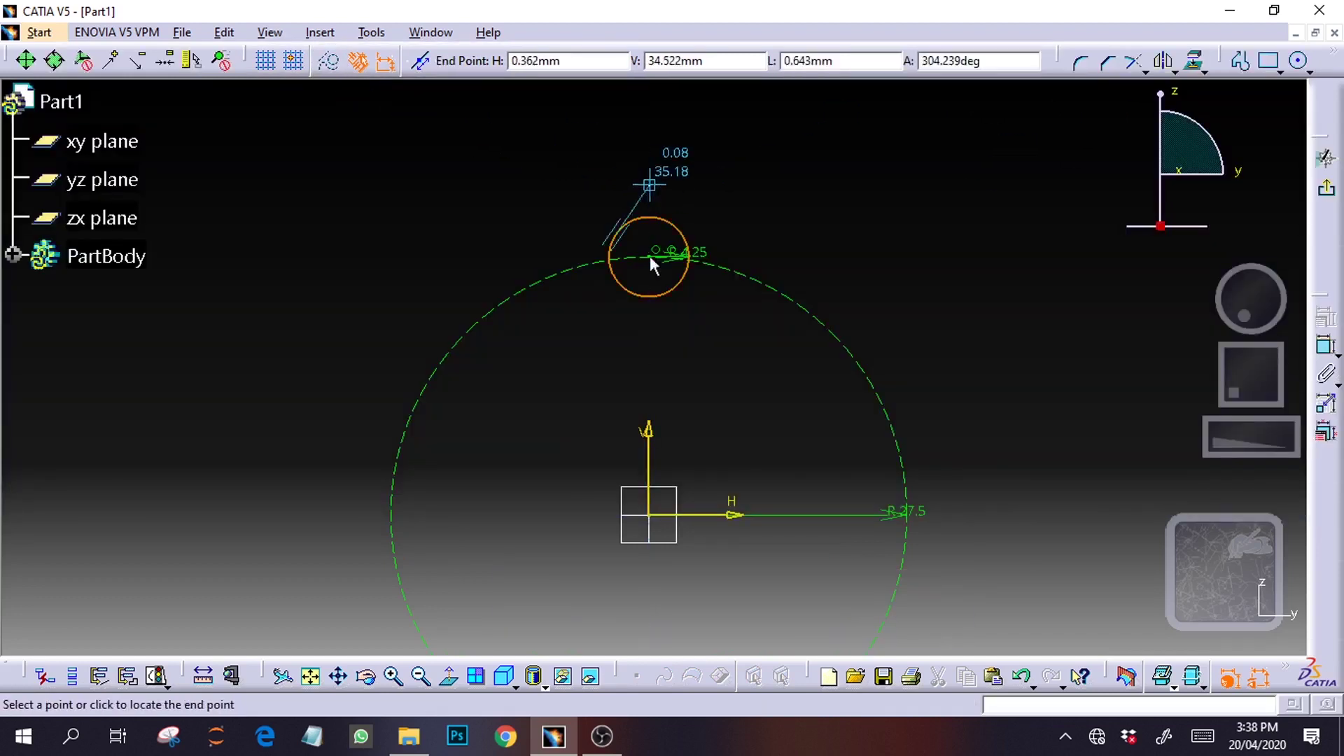
left_click(649, 340)
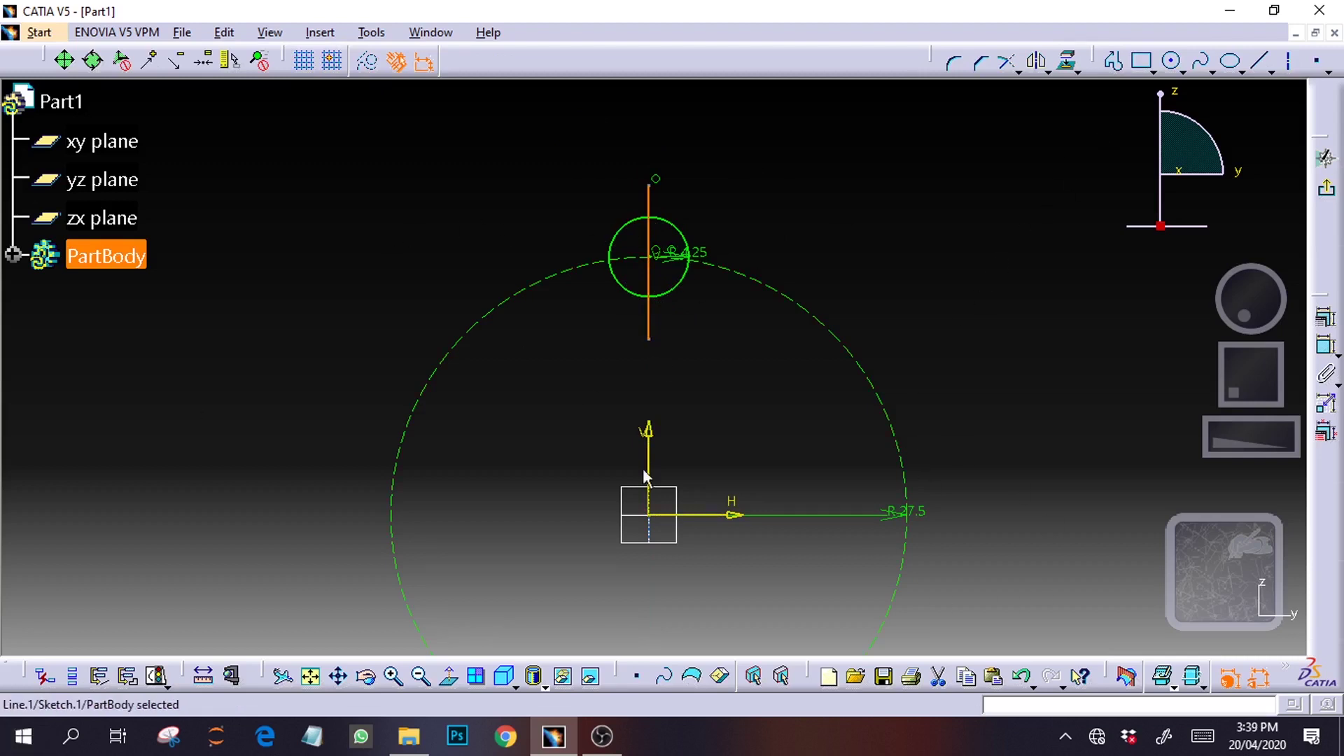
left_click(916, 190)
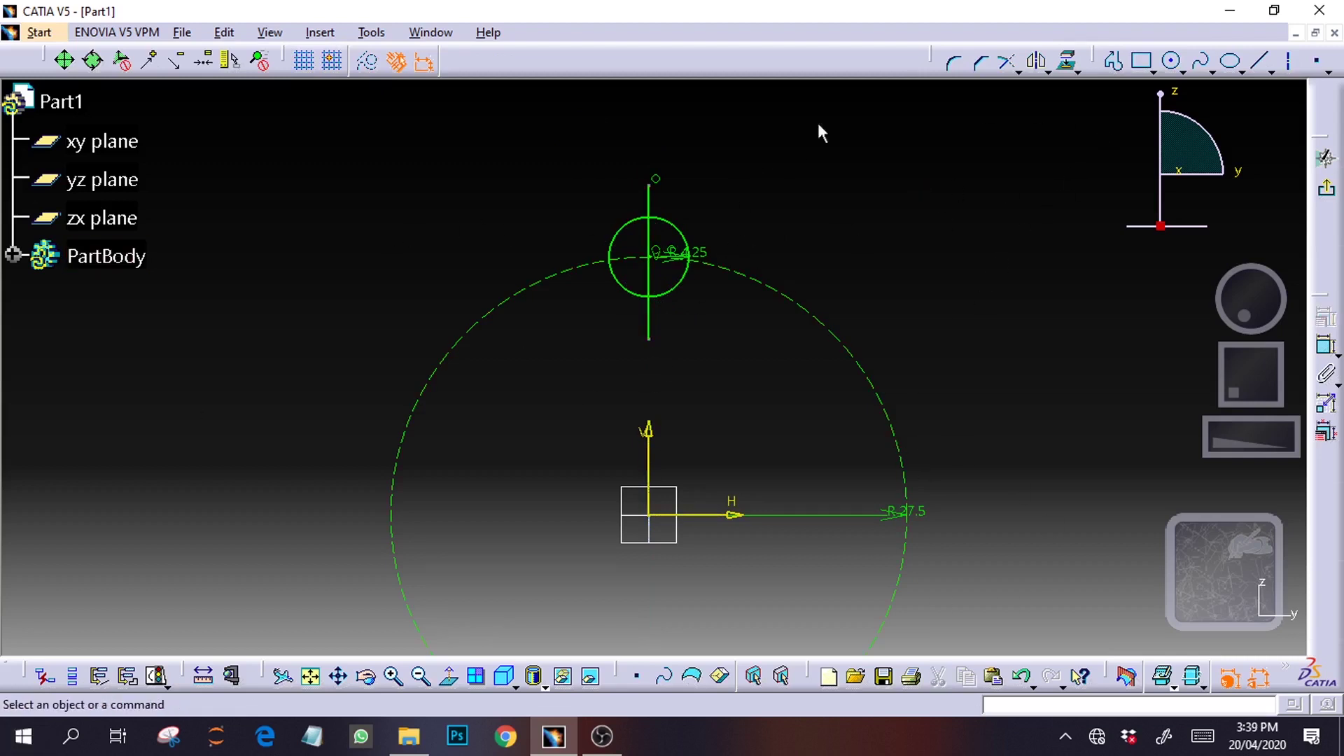
Quick-trim the line's ends outside the small circle and the circle's left half to form a closed semicircular profile
left_click(1017, 70)
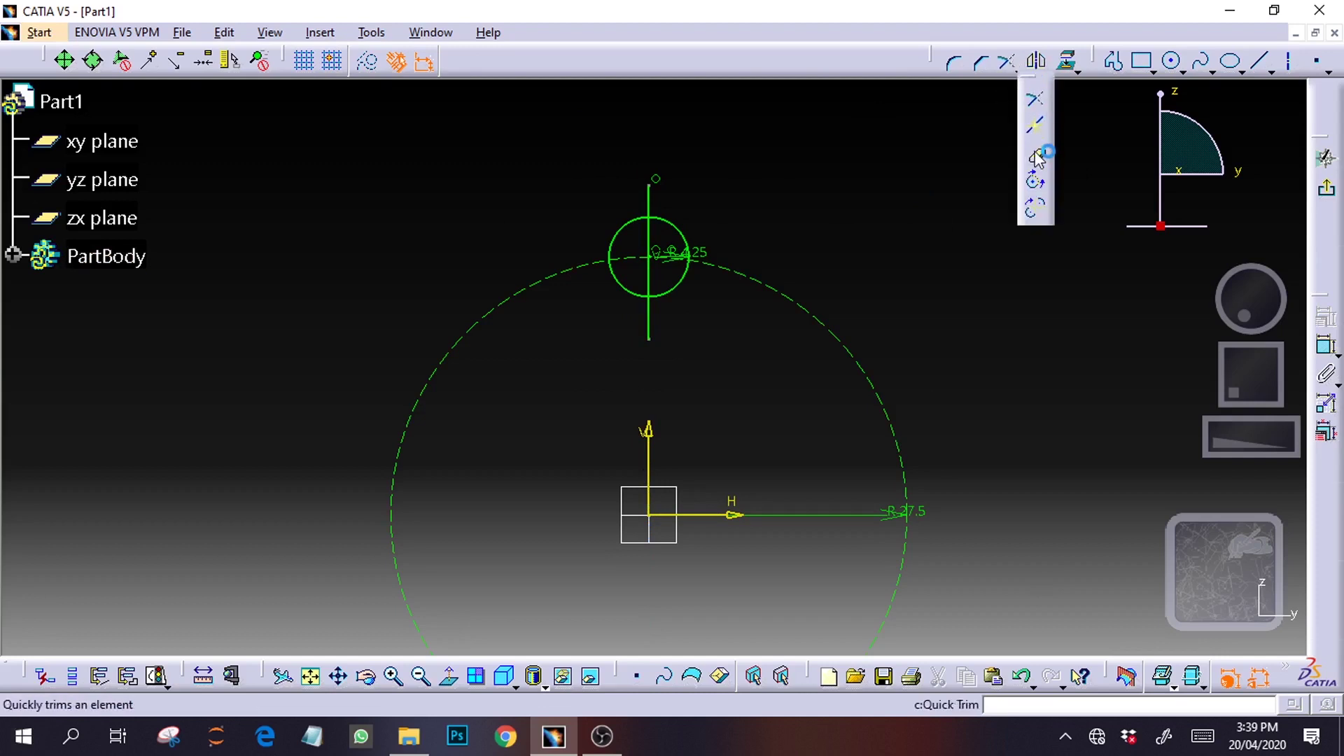
left_click(1036, 153)
left_click(651, 203)
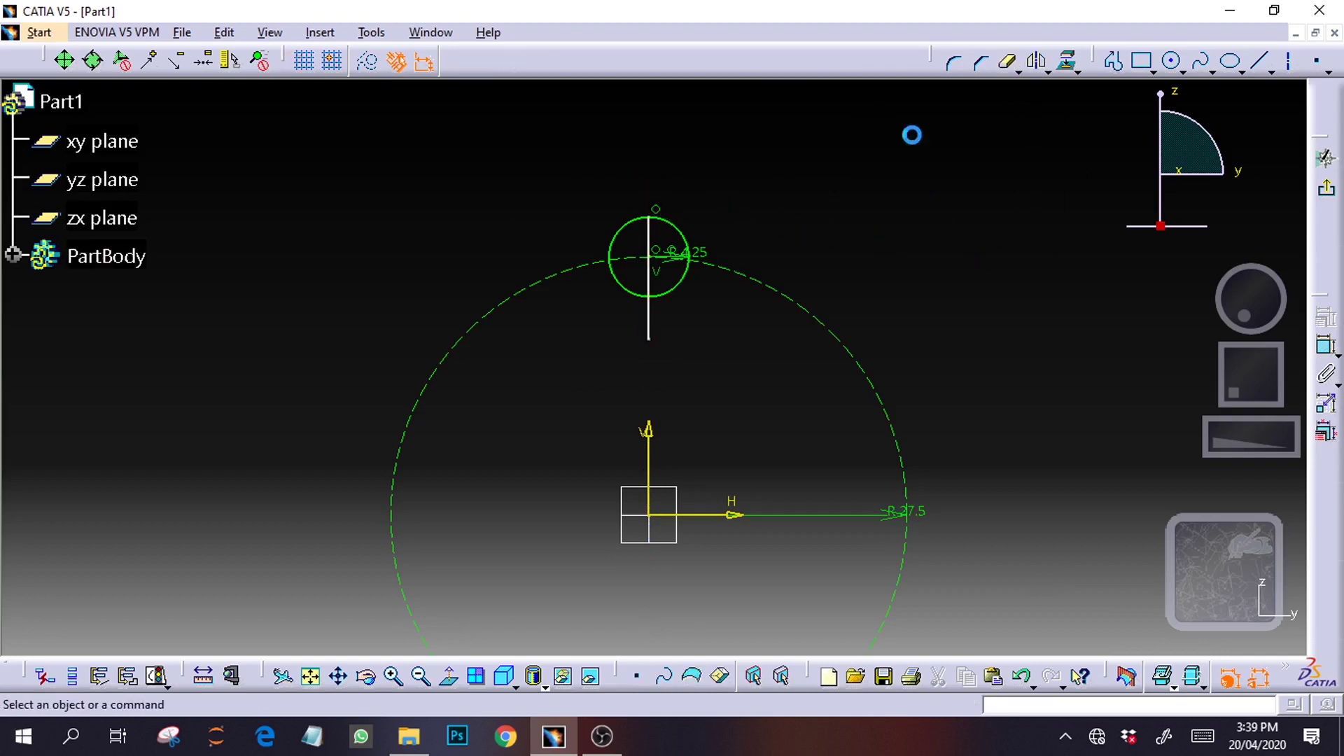
left_click(1009, 63)
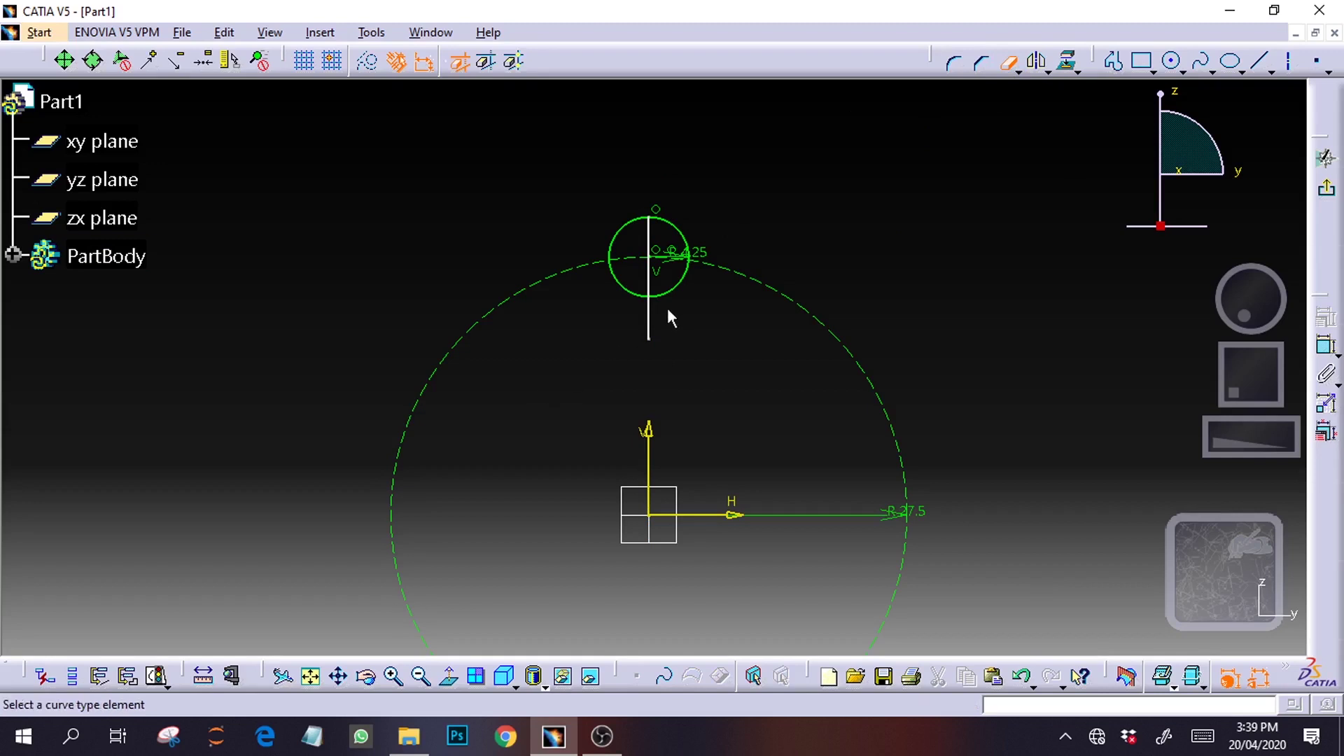
left_click(650, 322)
left_click(630, 291)
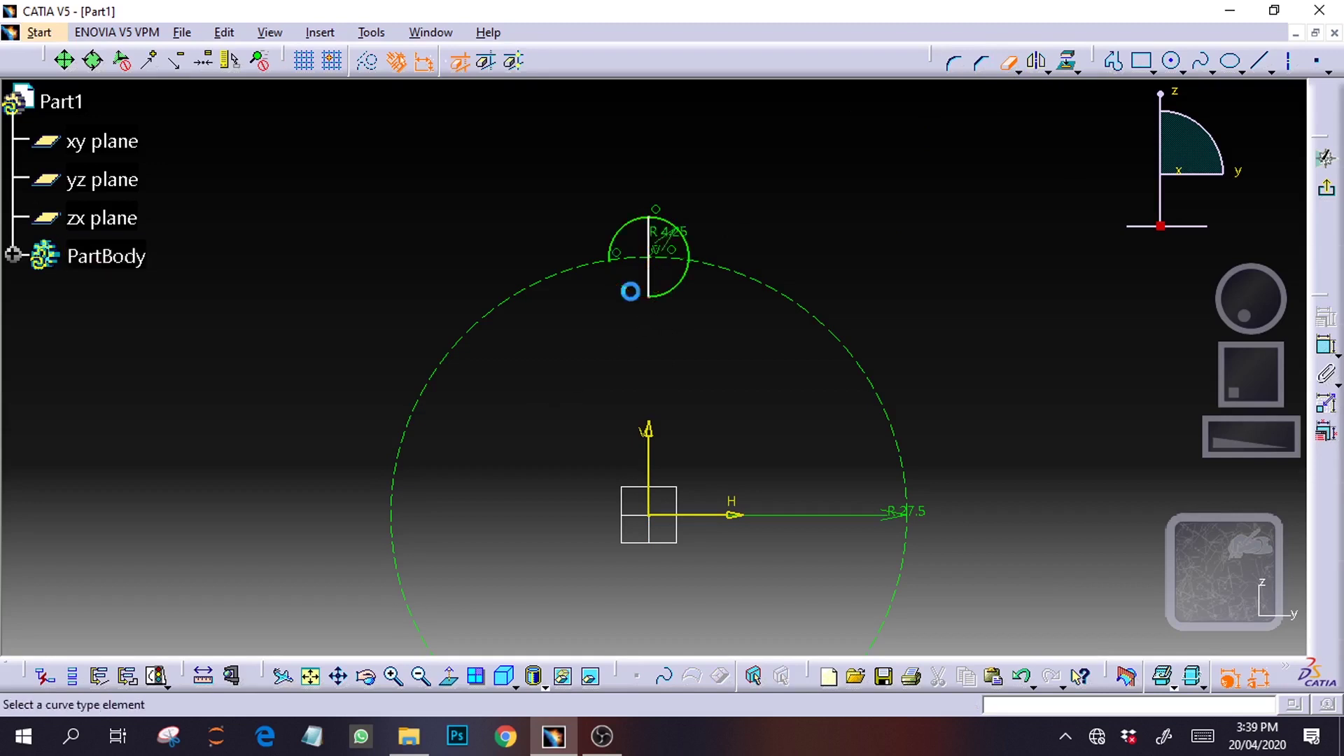
left_click(623, 238)
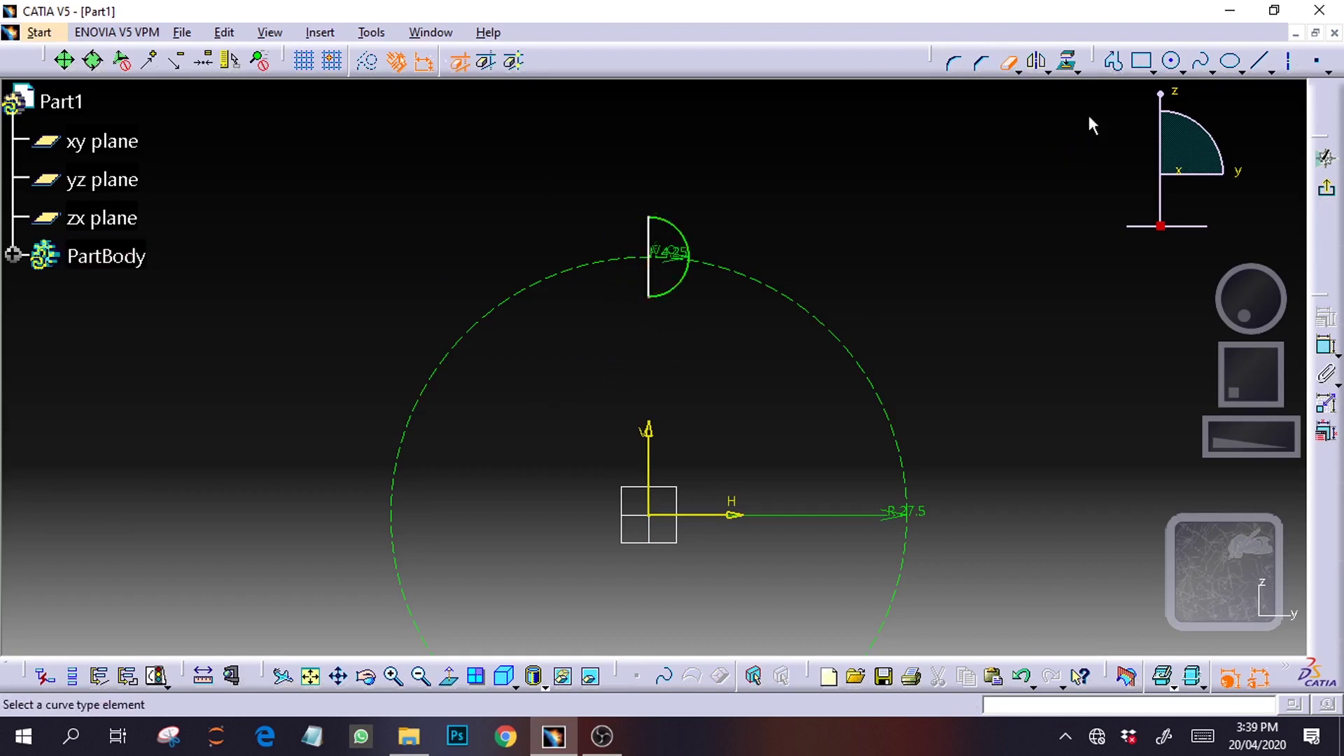
left_click(1009, 63)
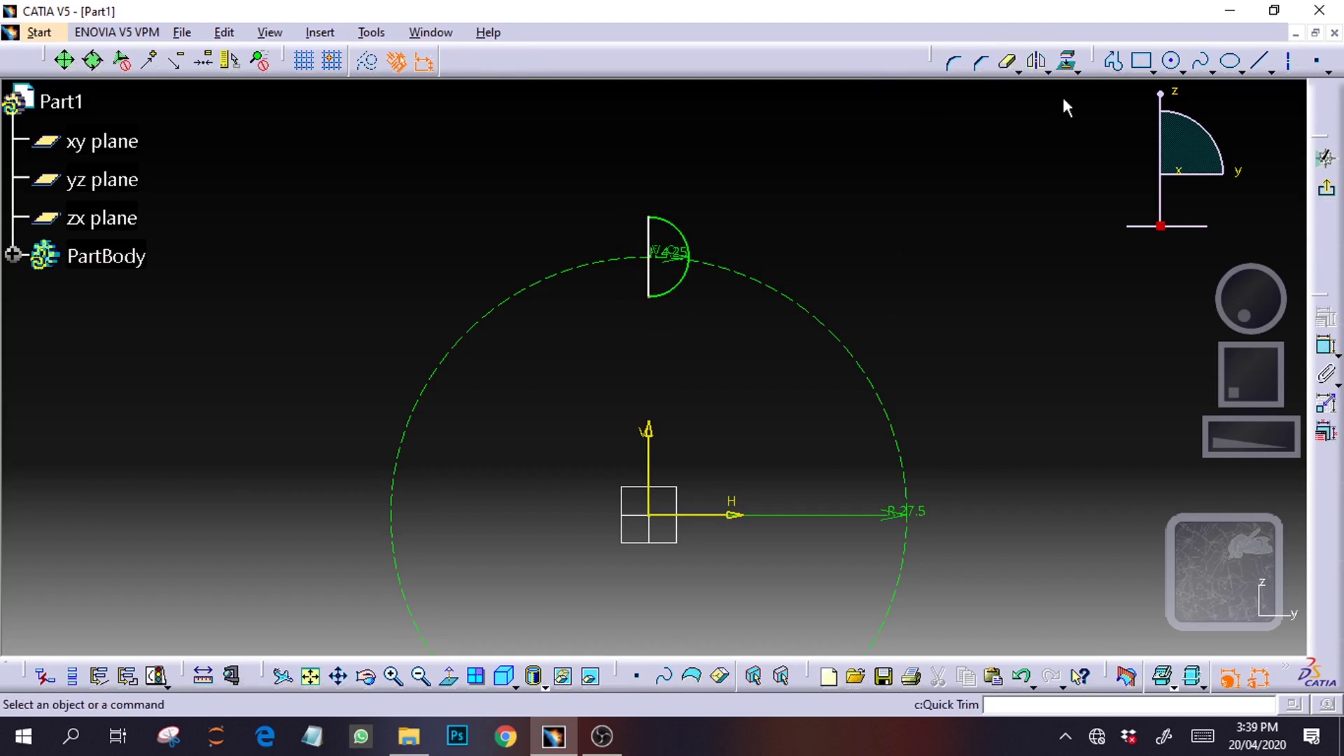
Exit the sketch and revolve the semicircle 360 degrees about its straight edge with a Shaft feature
left_click(602, 737)
left_click(553, 736)
left_click(1329, 194)
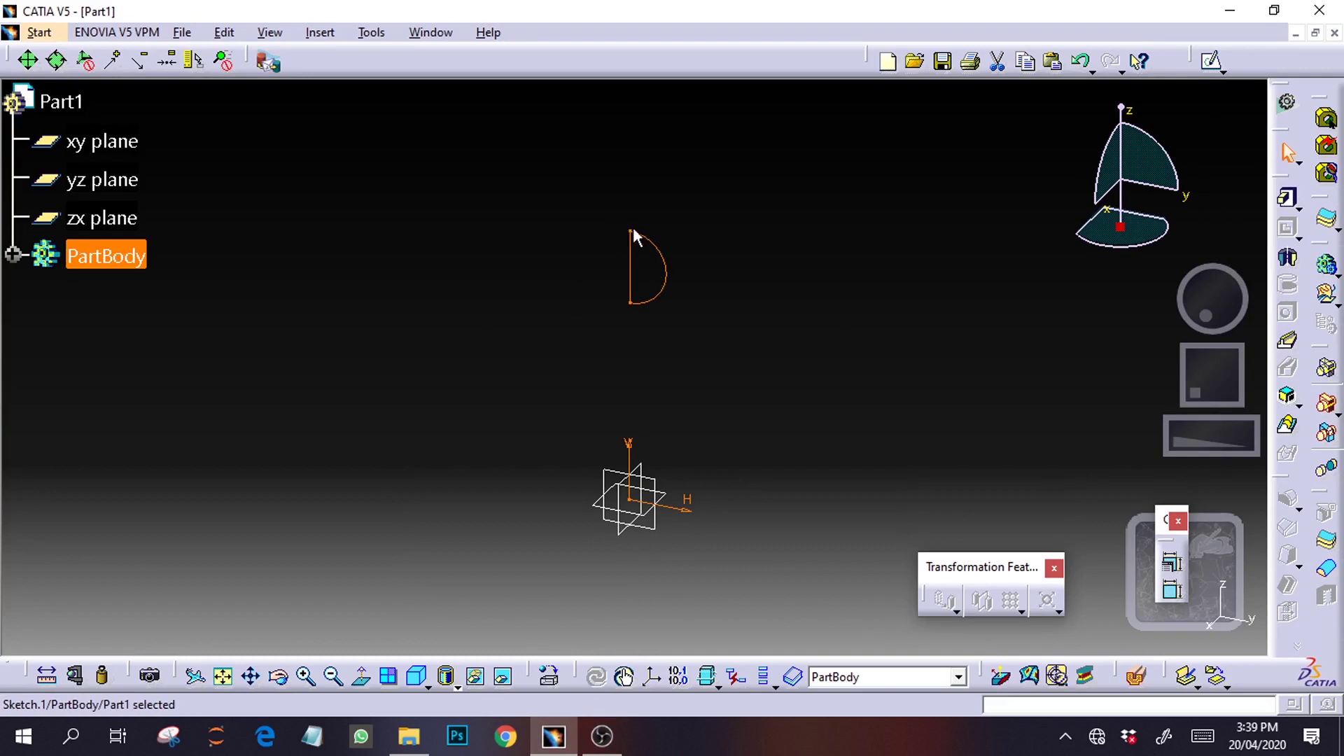
left_click(1285, 261)
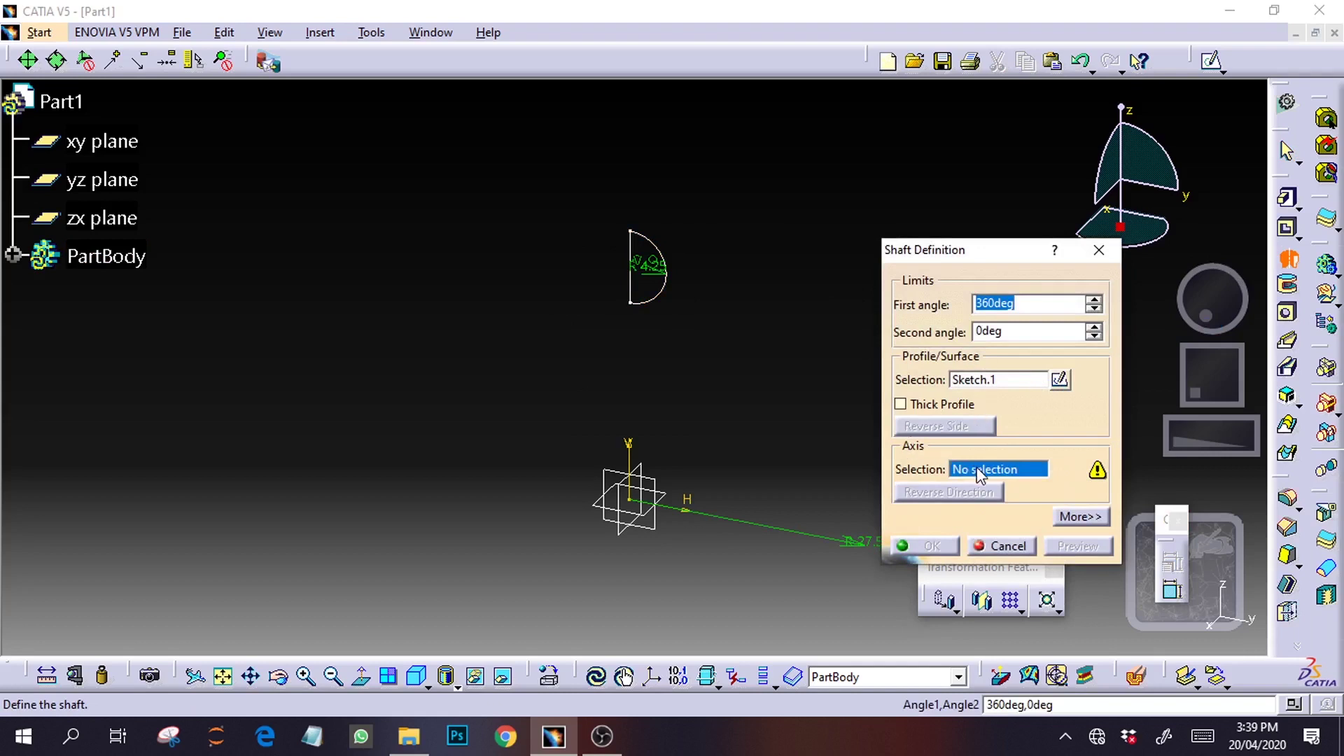
left_click(630, 243)
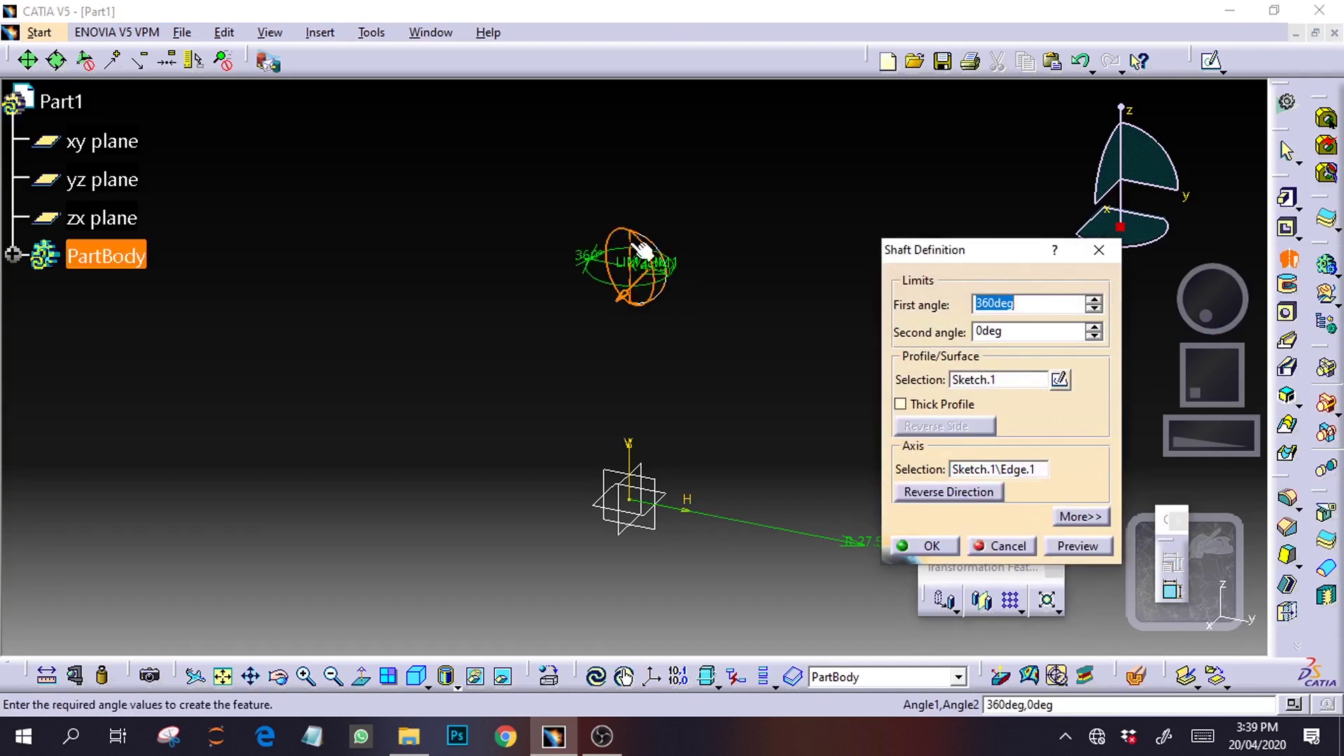
left_click(1072, 546)
left_click(934, 546)
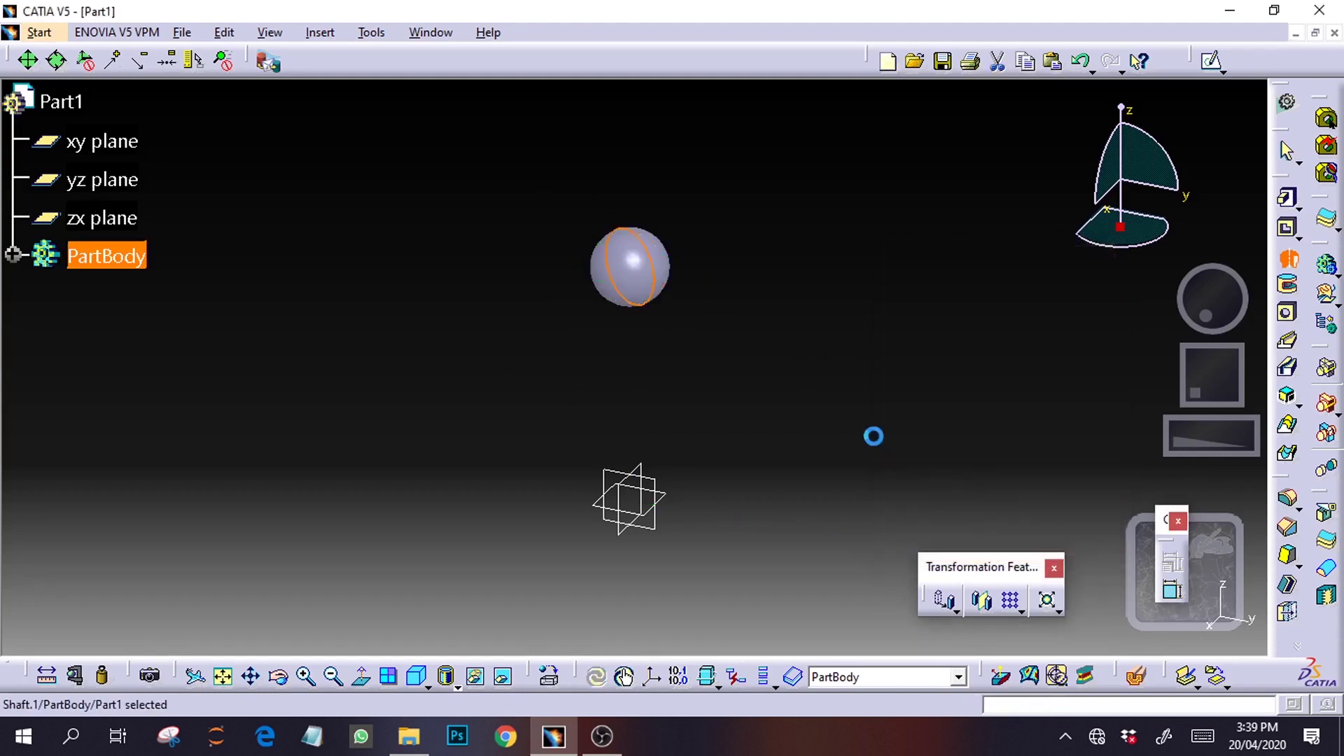
Start a circular pattern with the ball's shaft feature as the object and the yz plane as the reference element
left_click_drag(1199, 336, 1229, 278)
left_click_drag(1210, 438, 1190, 439)
left_click(13, 255)
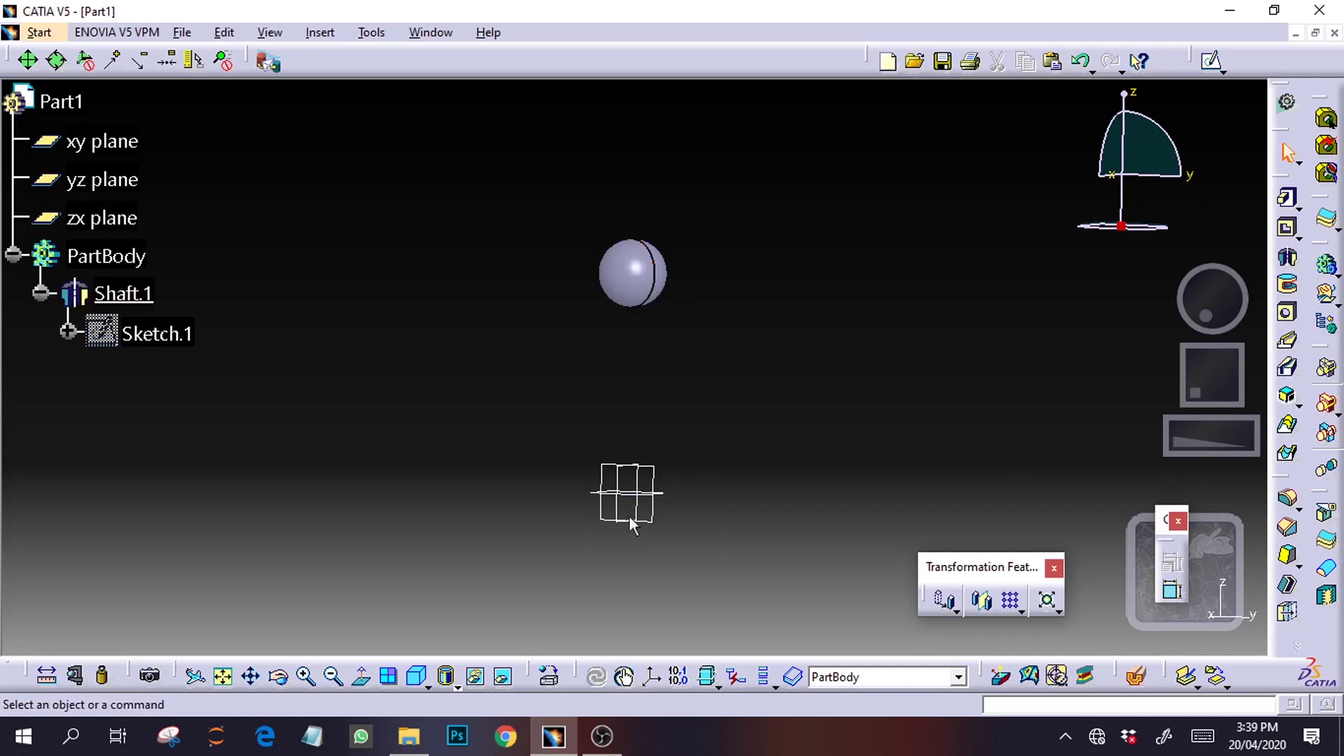
left_click(601, 736)
left_click(553, 736)
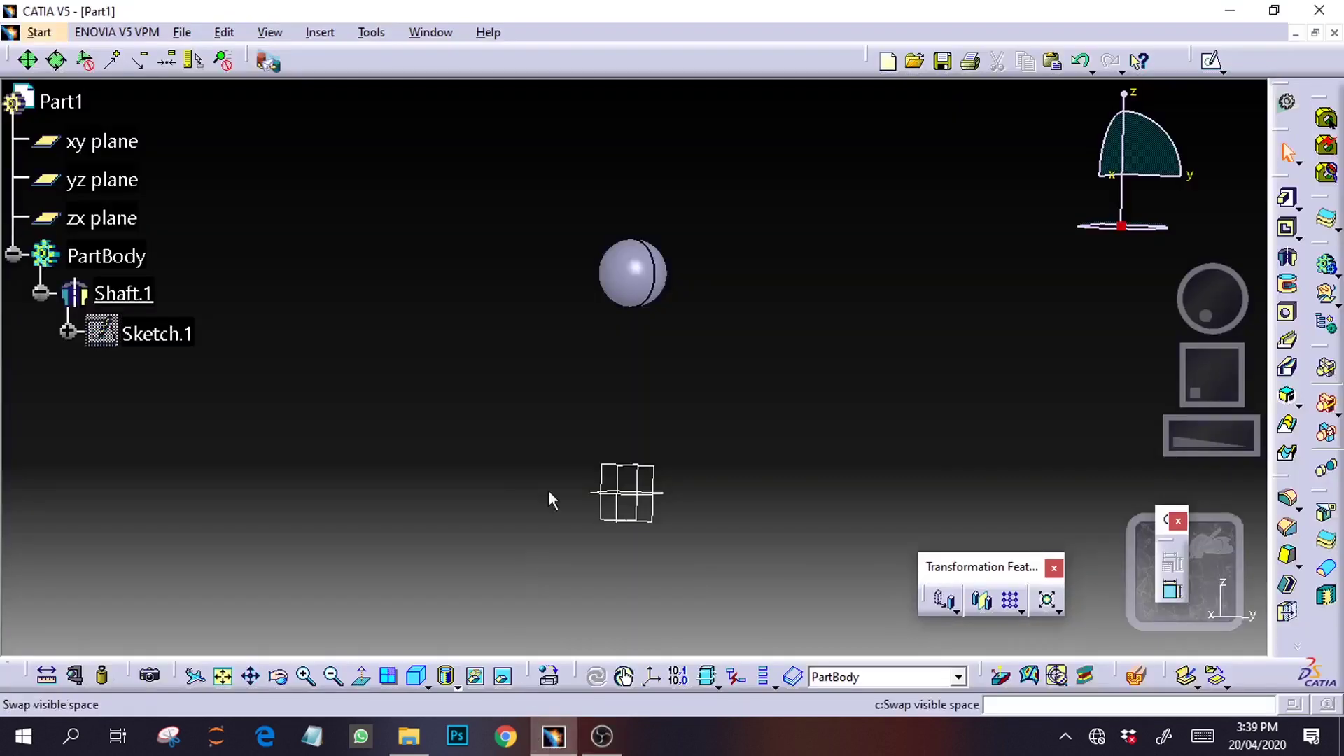
left_click(1021, 612)
left_click(1072, 637)
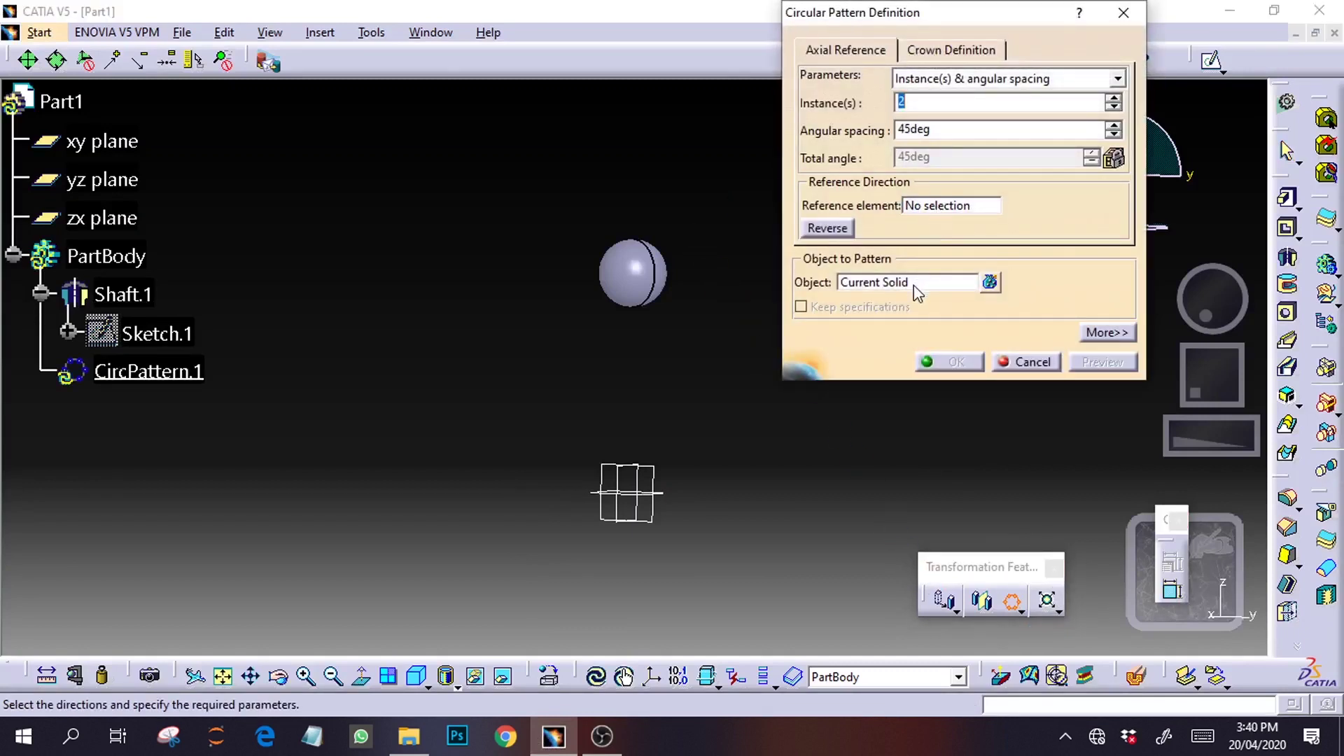
left_click(911, 283)
left_click(123, 295)
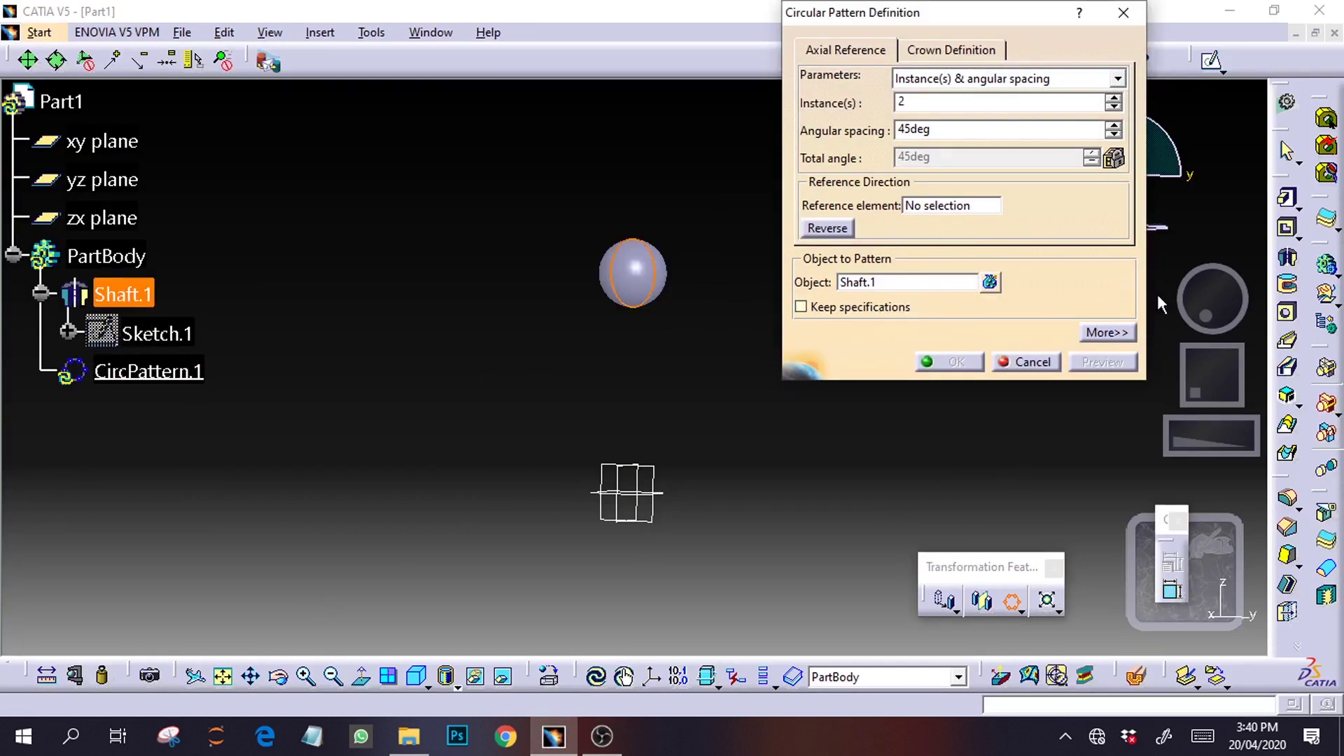
mouse_move(1215, 315)
middle_mouse_down()
mouse_move(1196, 324)
mouse_move(1221, 319)
middle_mouse_up()
left_click_drag(1221, 320, 1222, 322)
left_click(958, 206)
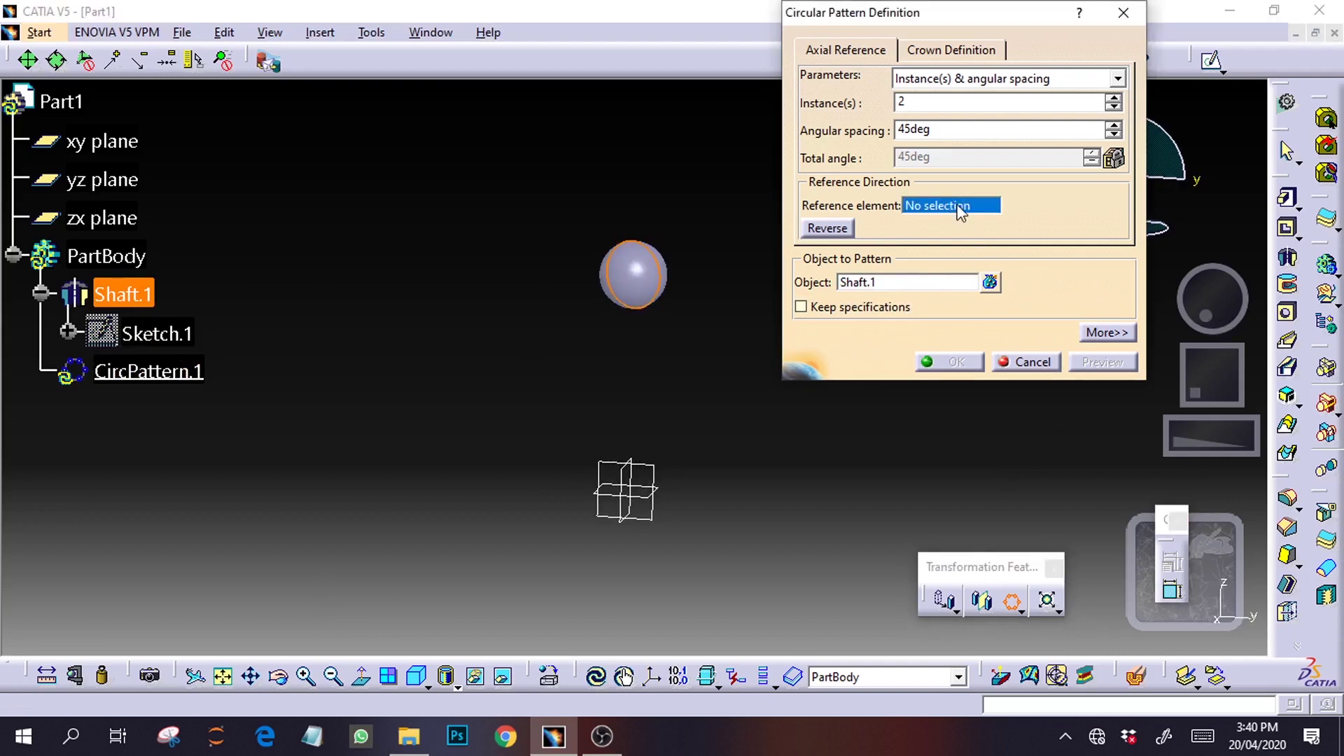
left_click(136, 183)
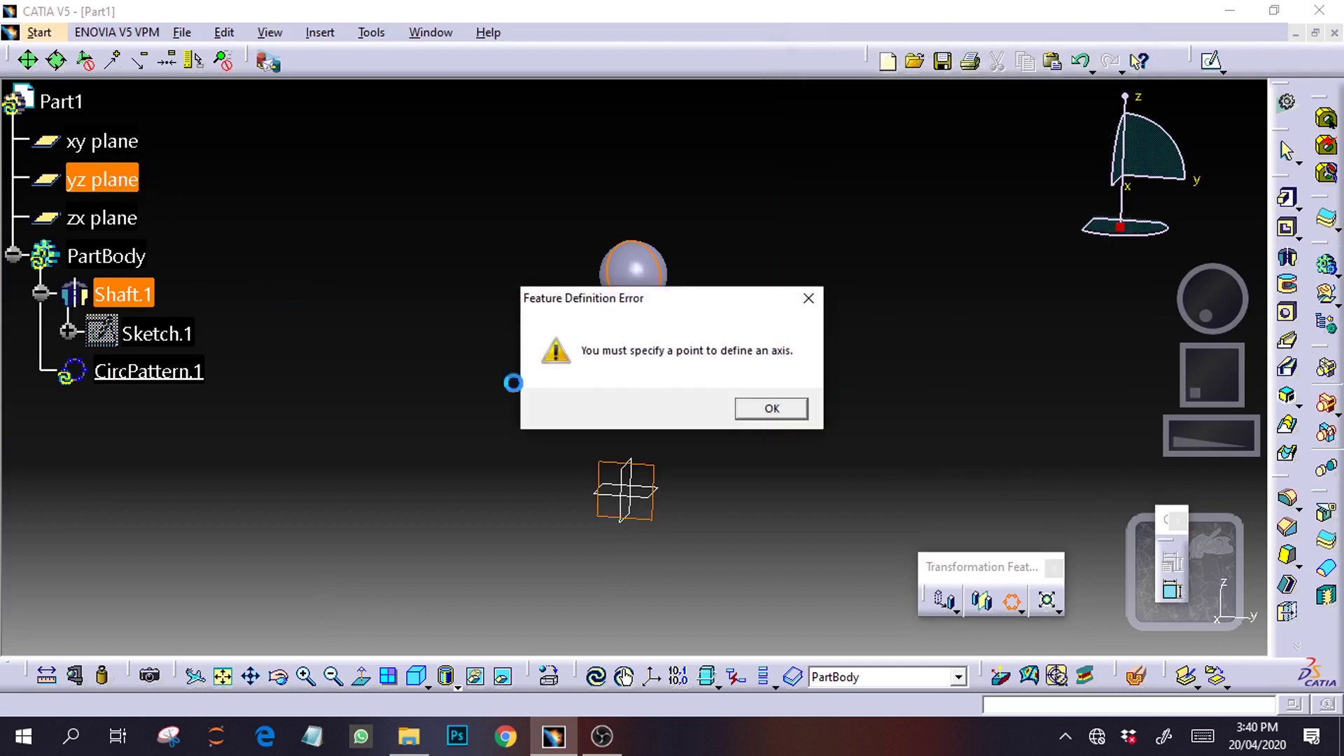
left_click(795, 407)
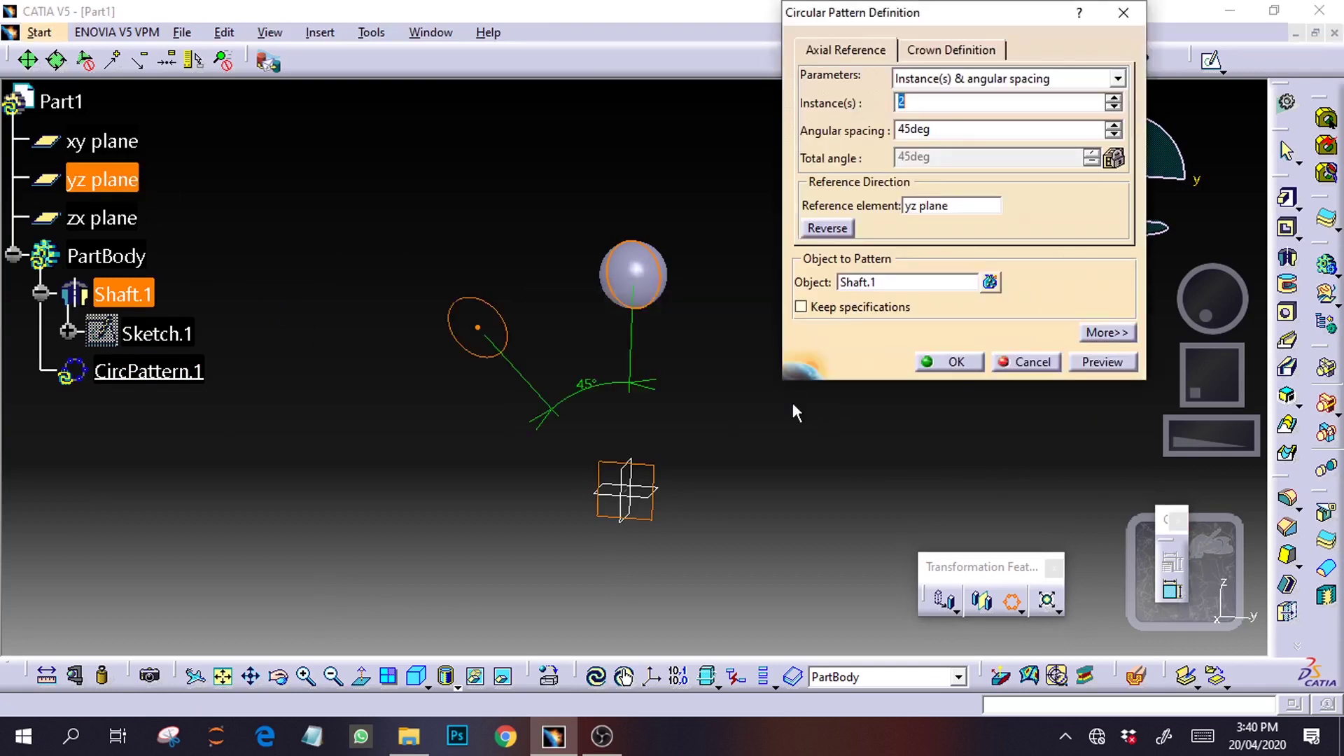
Set the circular pattern to Complete crown with 15 instances and create it
left_click(1118, 79)
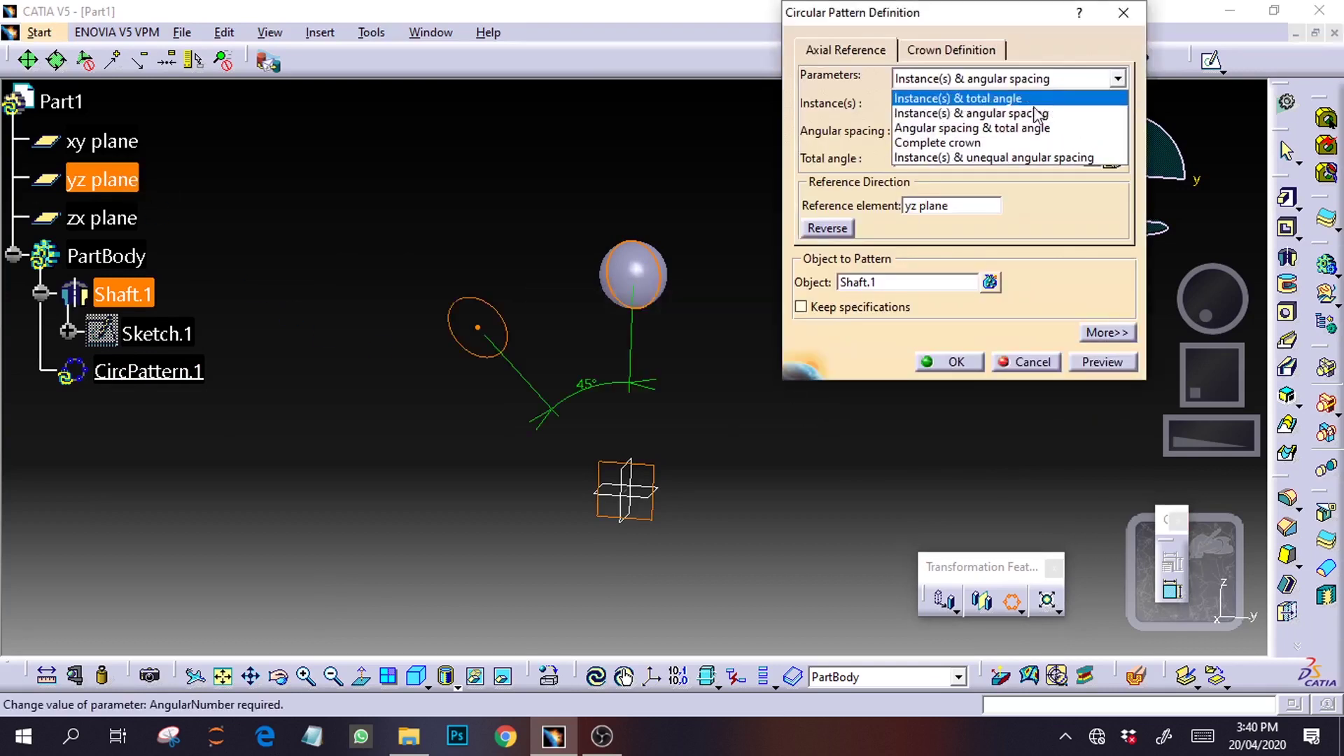
left_click(928, 144)
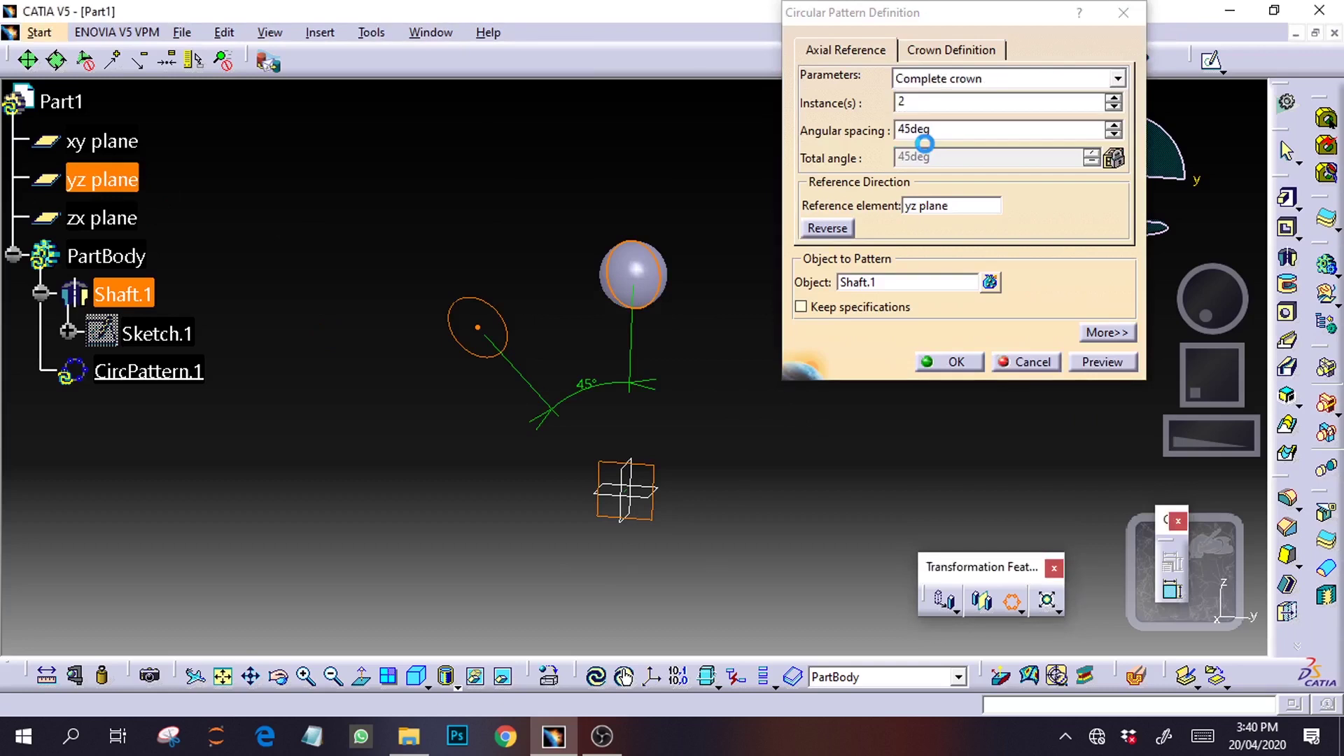
double_click(917, 103)
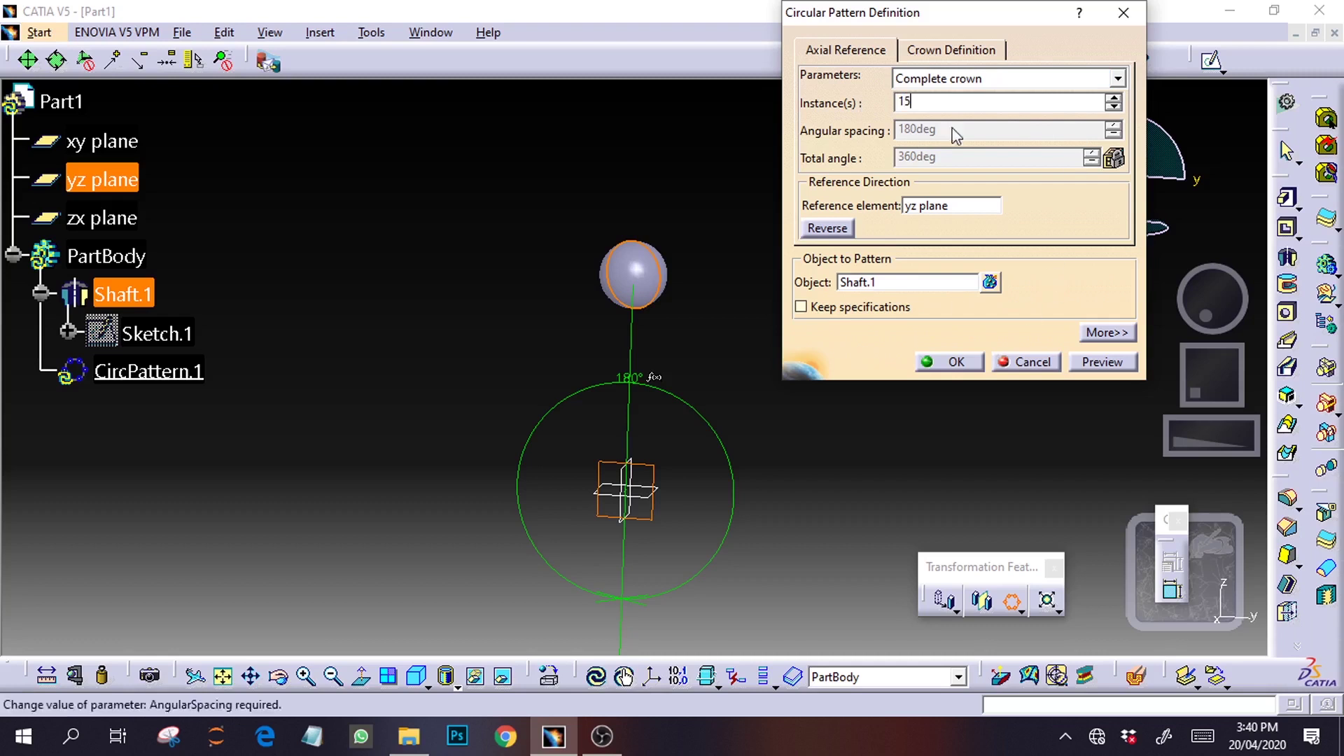
left_click(1089, 360)
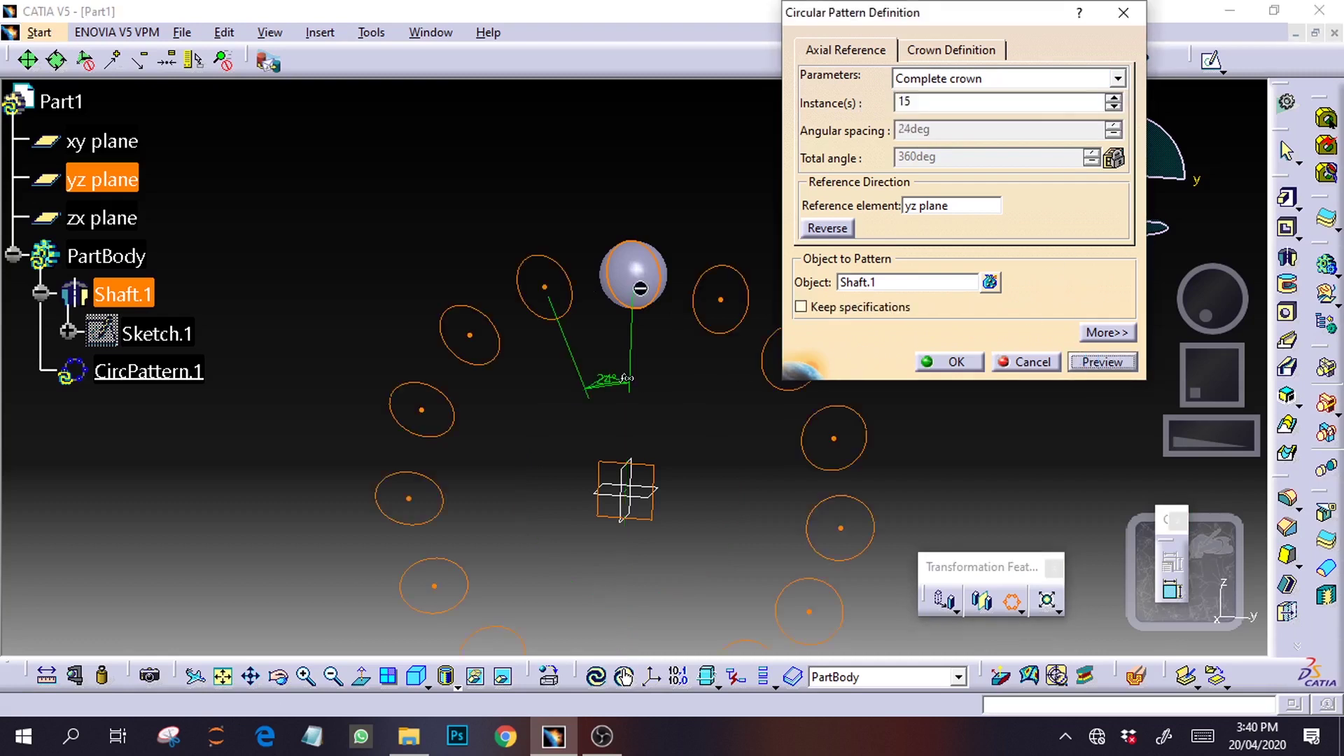
left_click(956, 362)
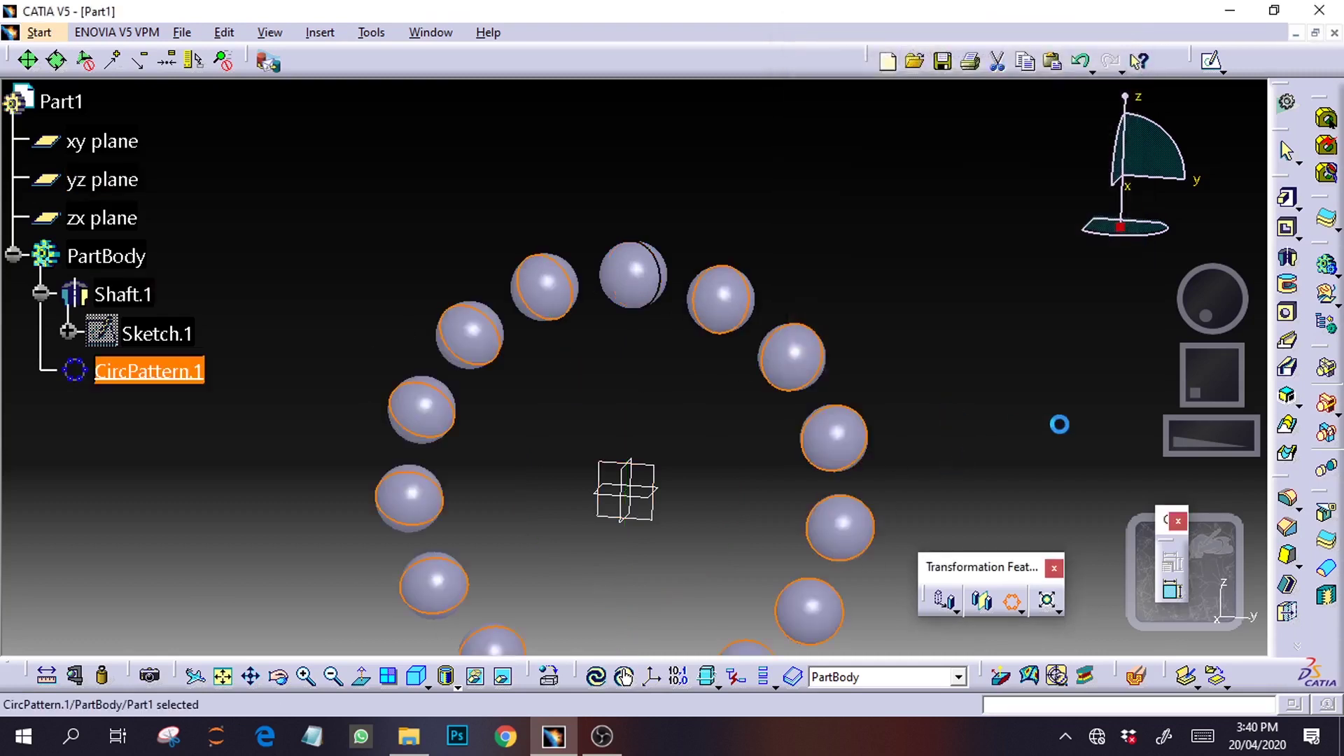
Save the patterned ring of balls as balls in the ball bearing folder
left_click(1066, 398)
left_click_drag(1215, 294, 1209, 309)
mouse_move(1214, 383)
left_mouse_down()
mouse_move(1230, 369)
mouse_move(1227, 380)
left_mouse_up()
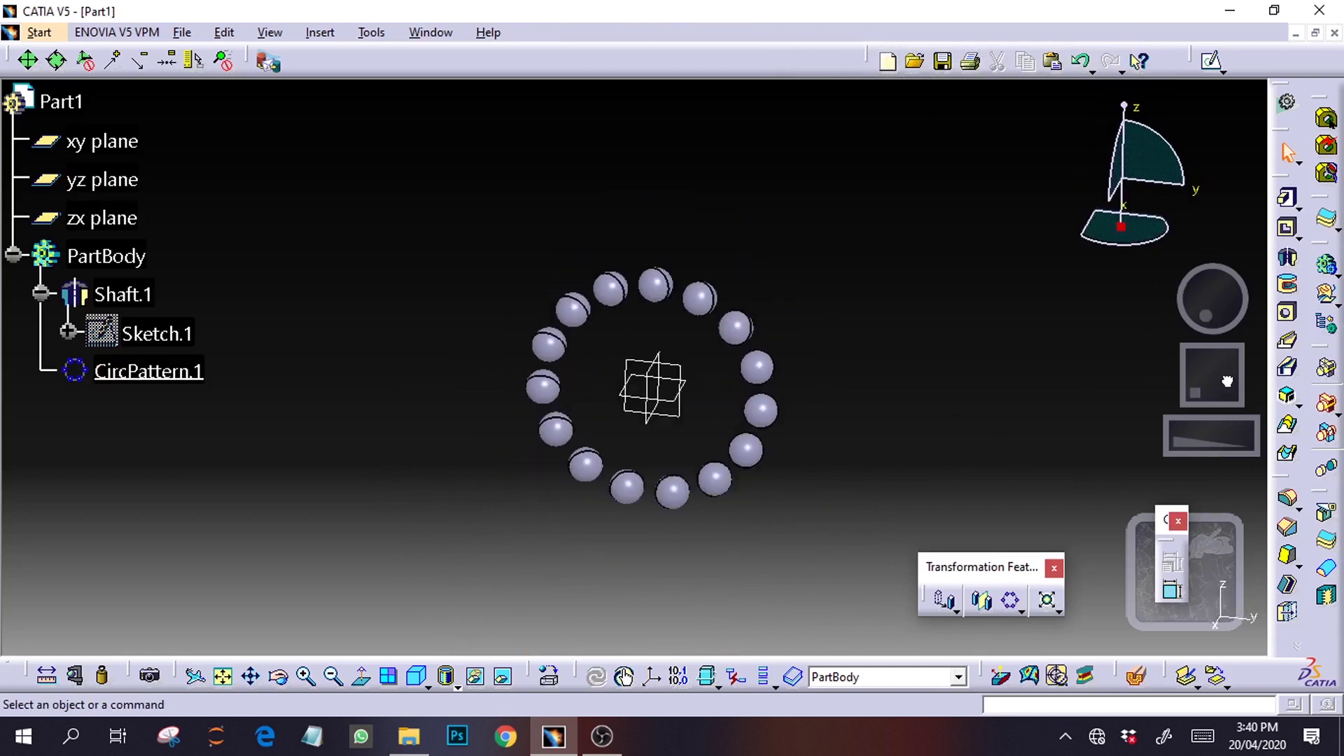
left_click_drag(1175, 445, 1248, 440)
left_click_drag(1218, 386, 1217, 382)
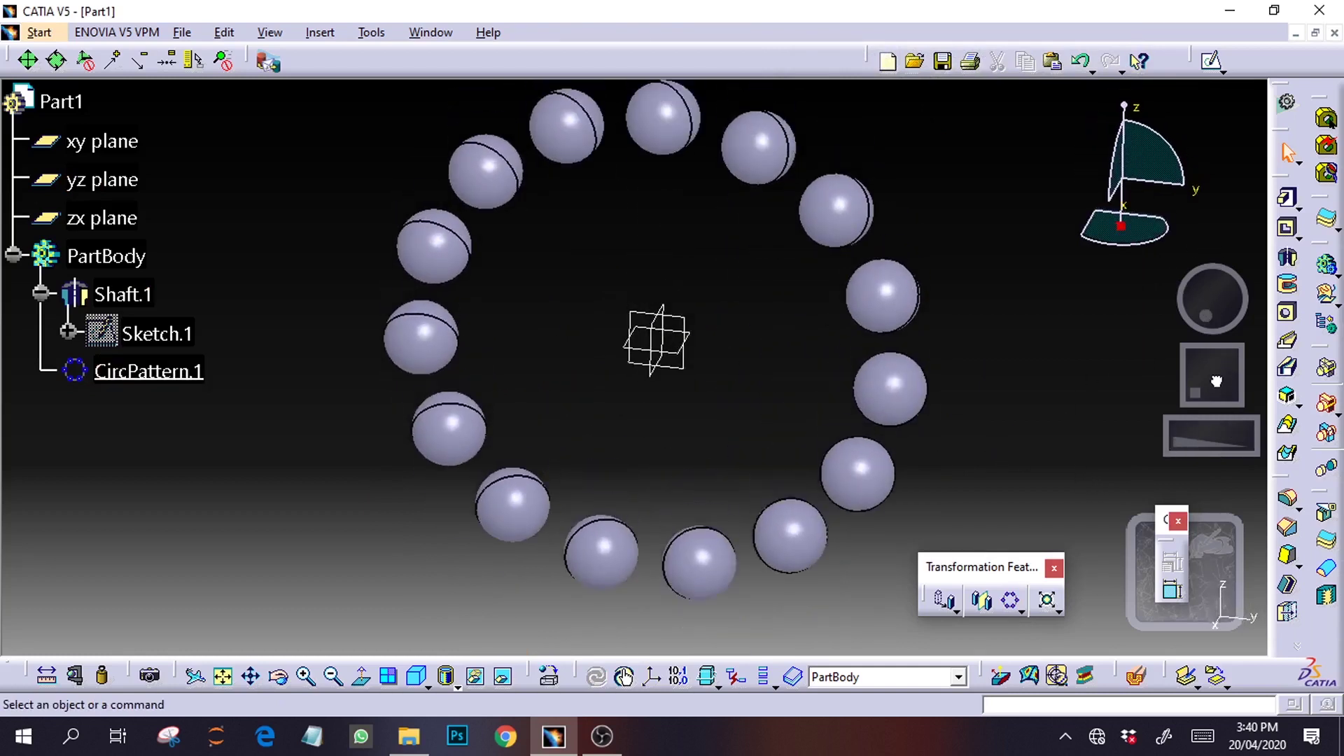
left_click_drag(1210, 436, 1197, 436)
left_click_drag(1207, 329, 1212, 299)
left_click(181, 32)
left_click(238, 160)
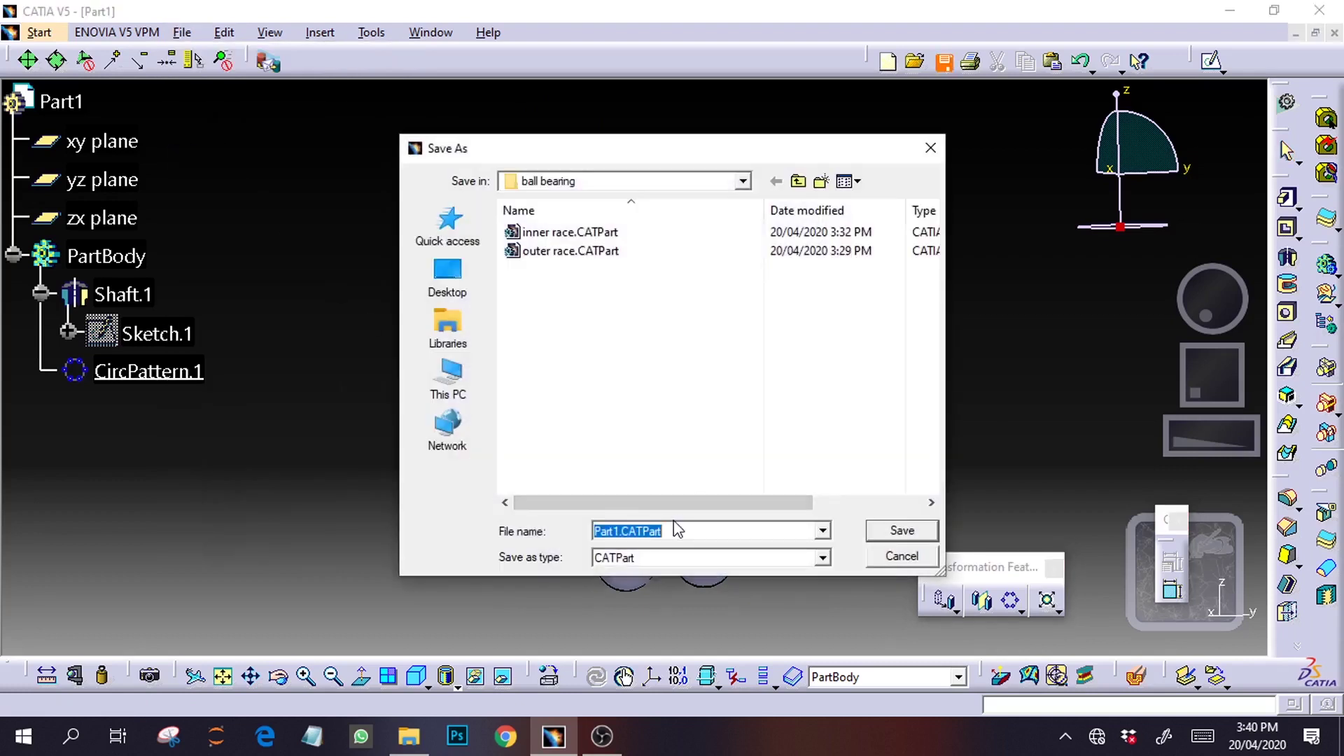
type("balls")
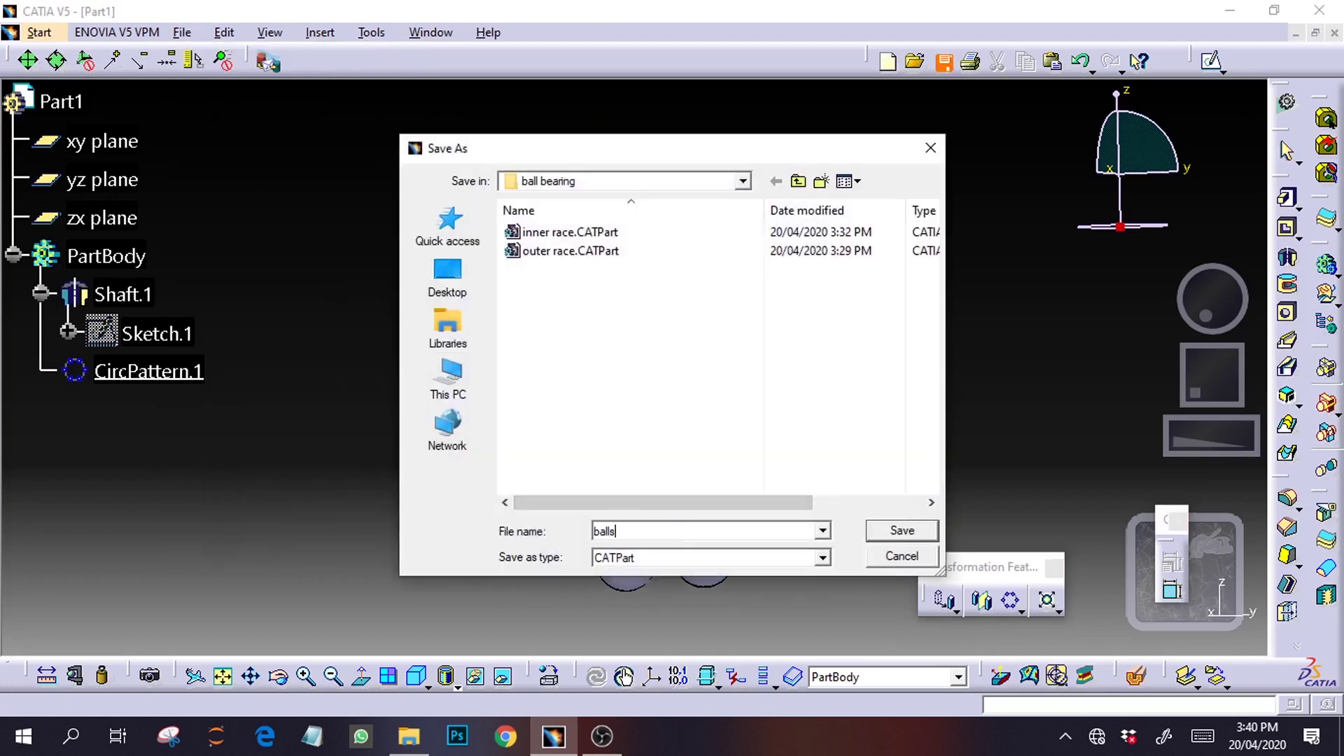
left_click(900, 530)
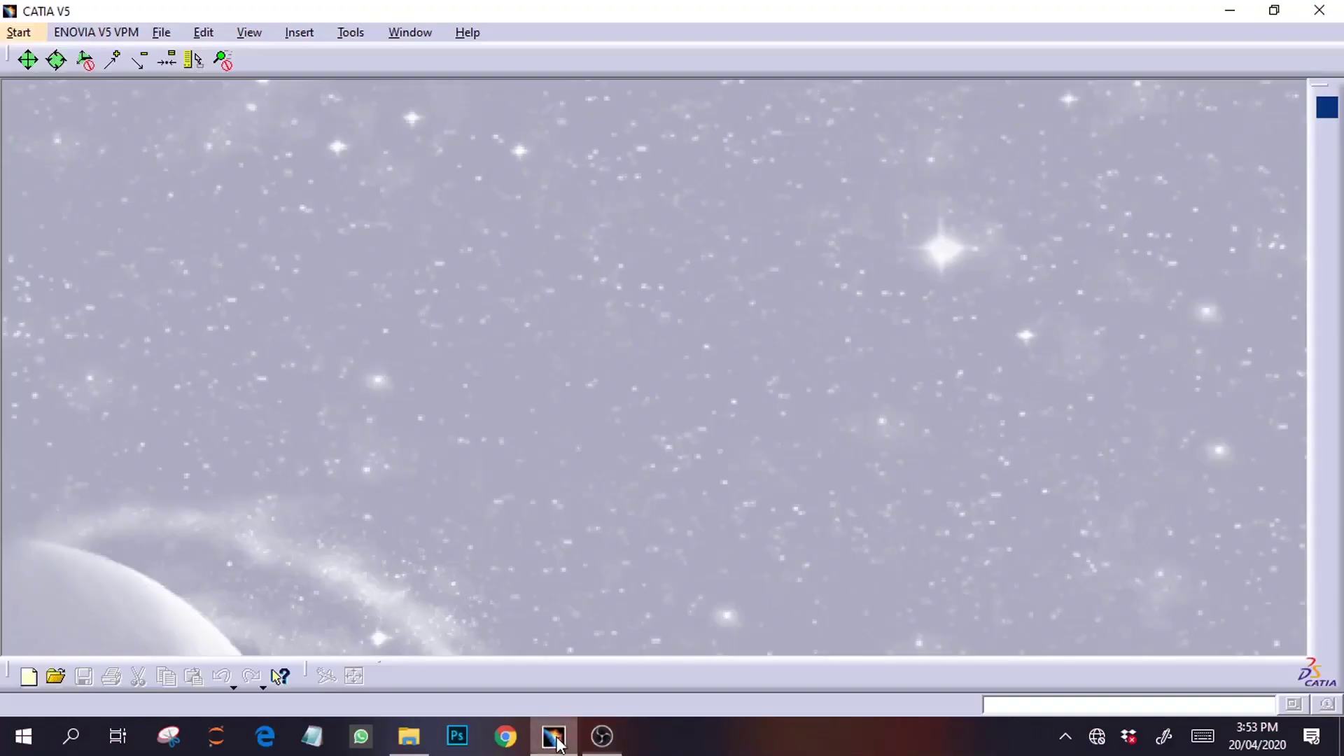
Create a new part in Part Design and open a sketch on its yz plane
left_click(32, 37)
mouse_move(105, 81)
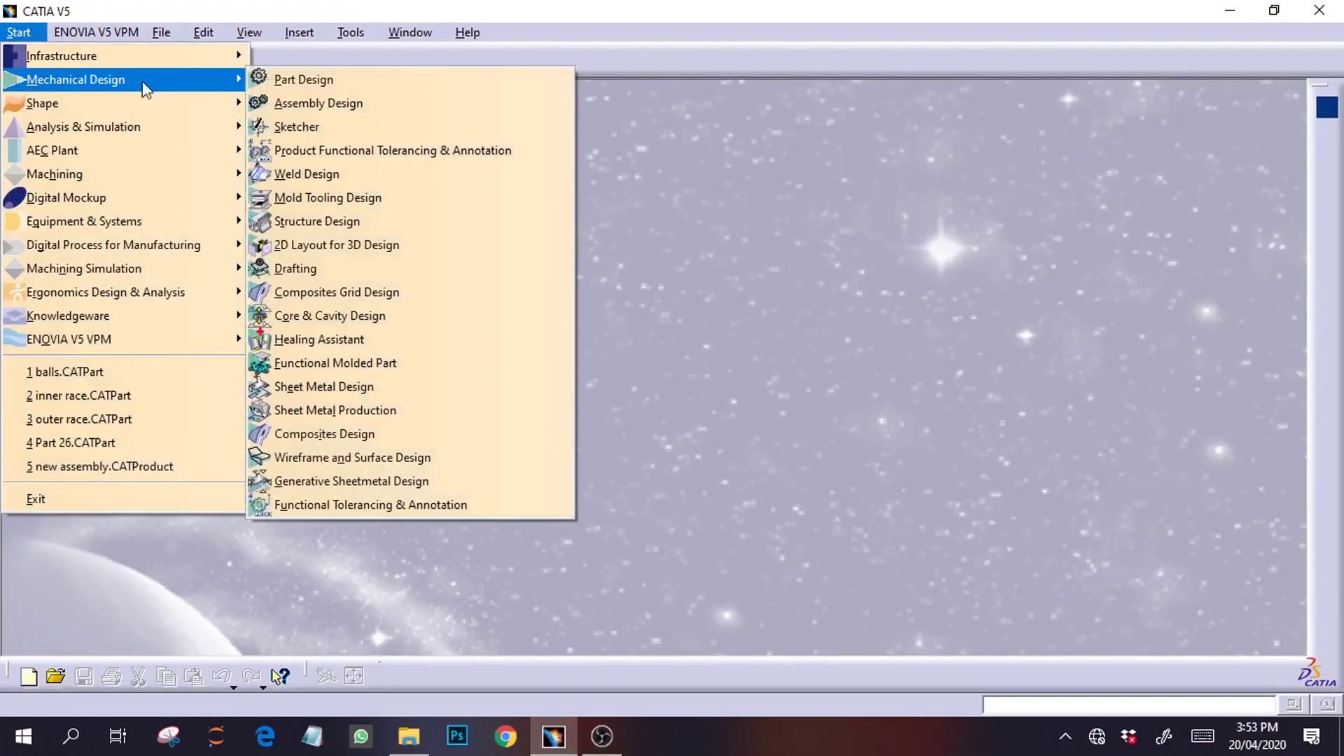
left_click(273, 77)
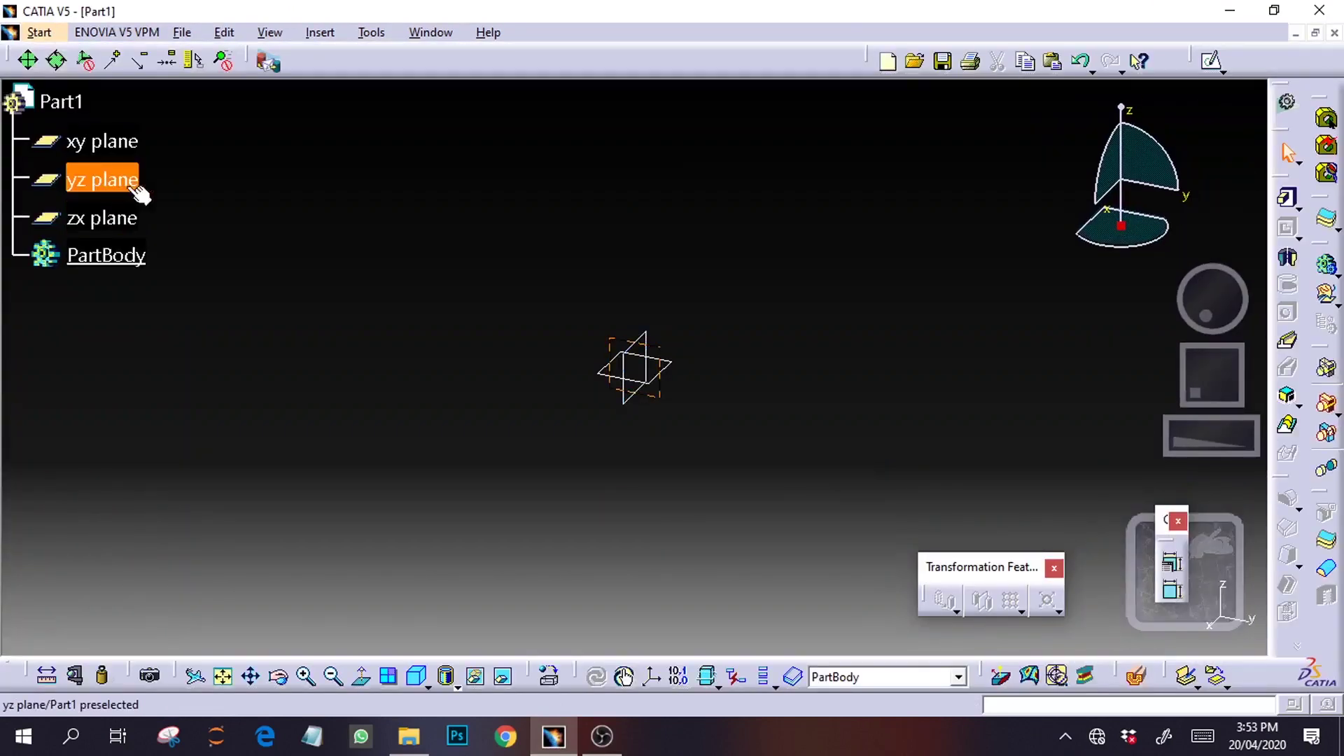
left_click(137, 188)
left_click(1211, 61)
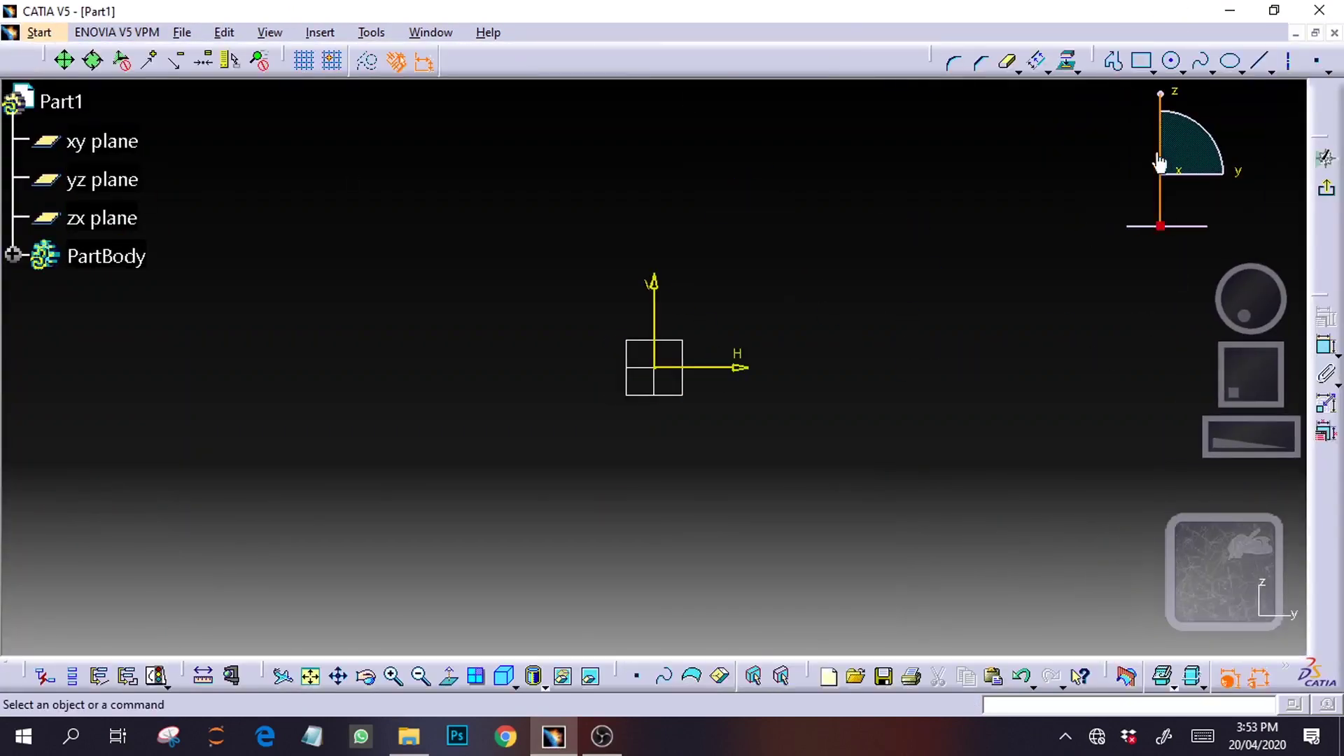
Draw a circle centred at the origin with radius 27.5 mm and move its radius dimension label inside the circle
left_click(1174, 61)
left_click(654, 368)
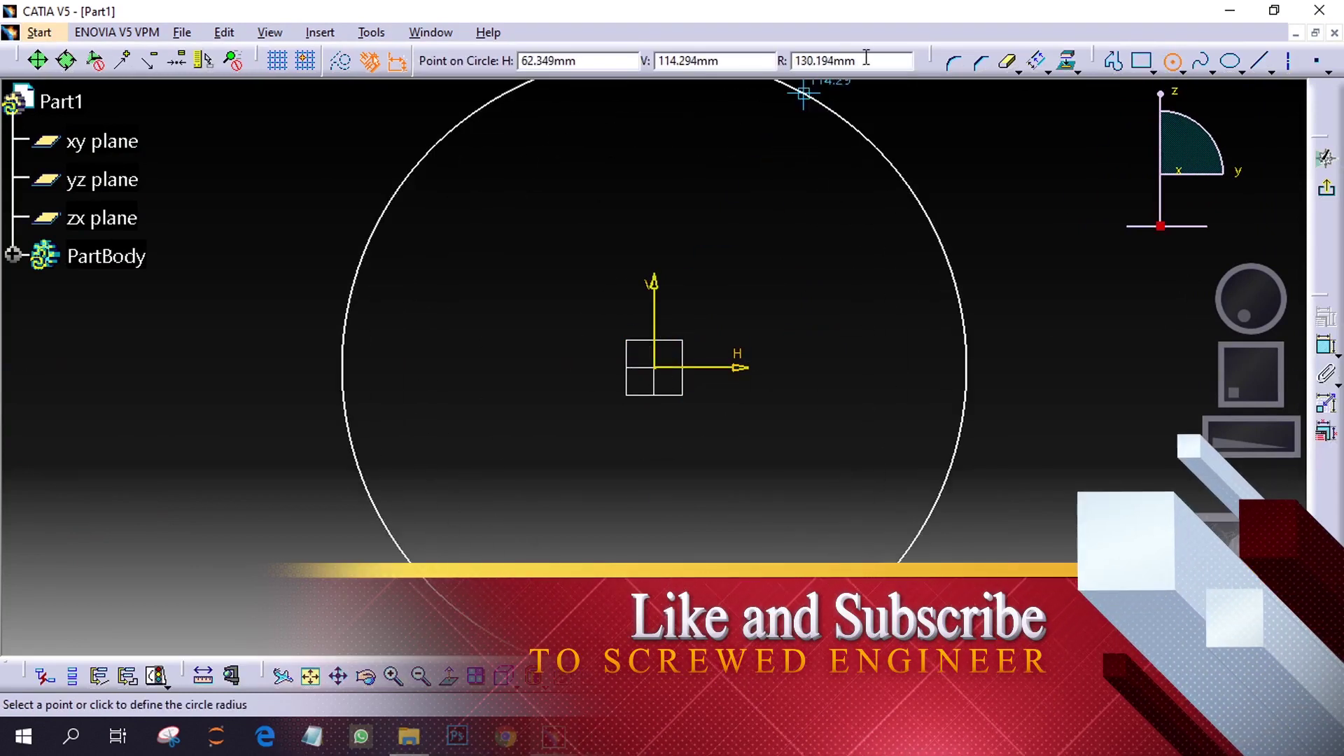
left_click_drag(866, 58, 763, 57)
type("27.5")
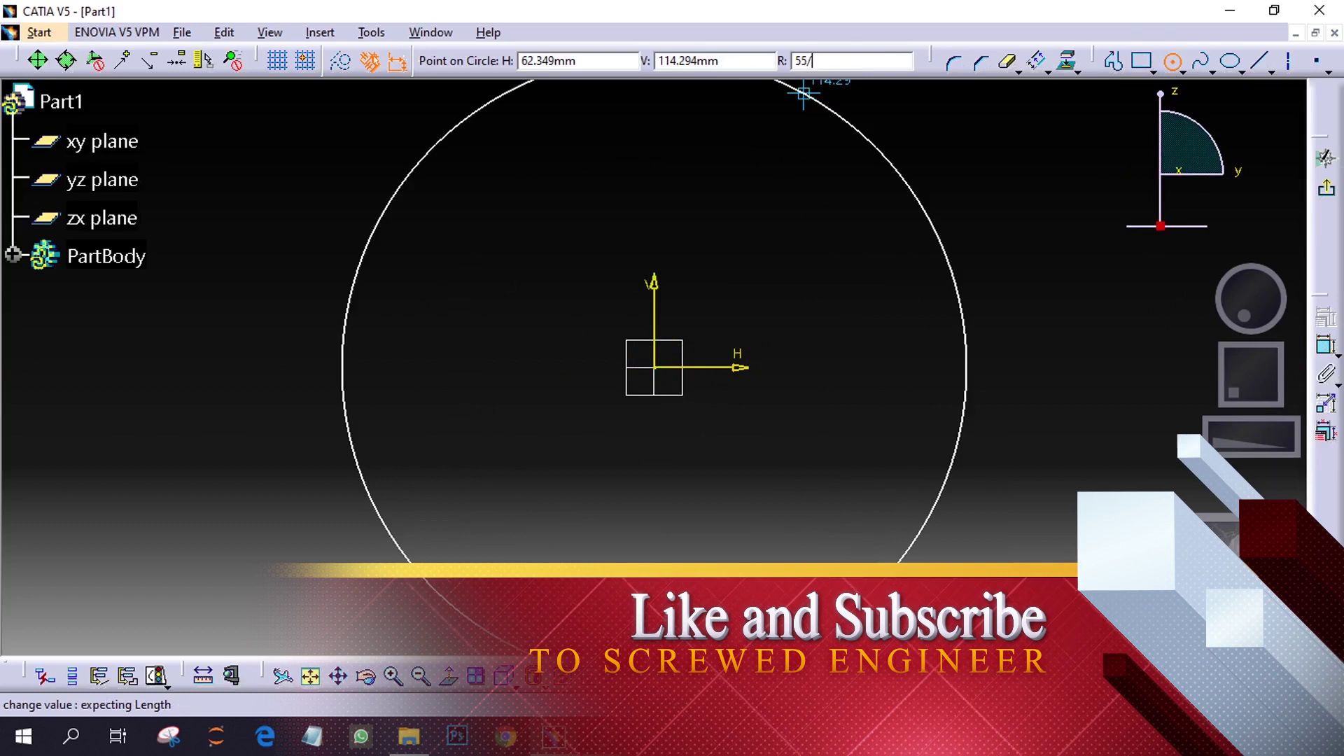
key("Return")
left_click_drag(1217, 436, 1313, 425)
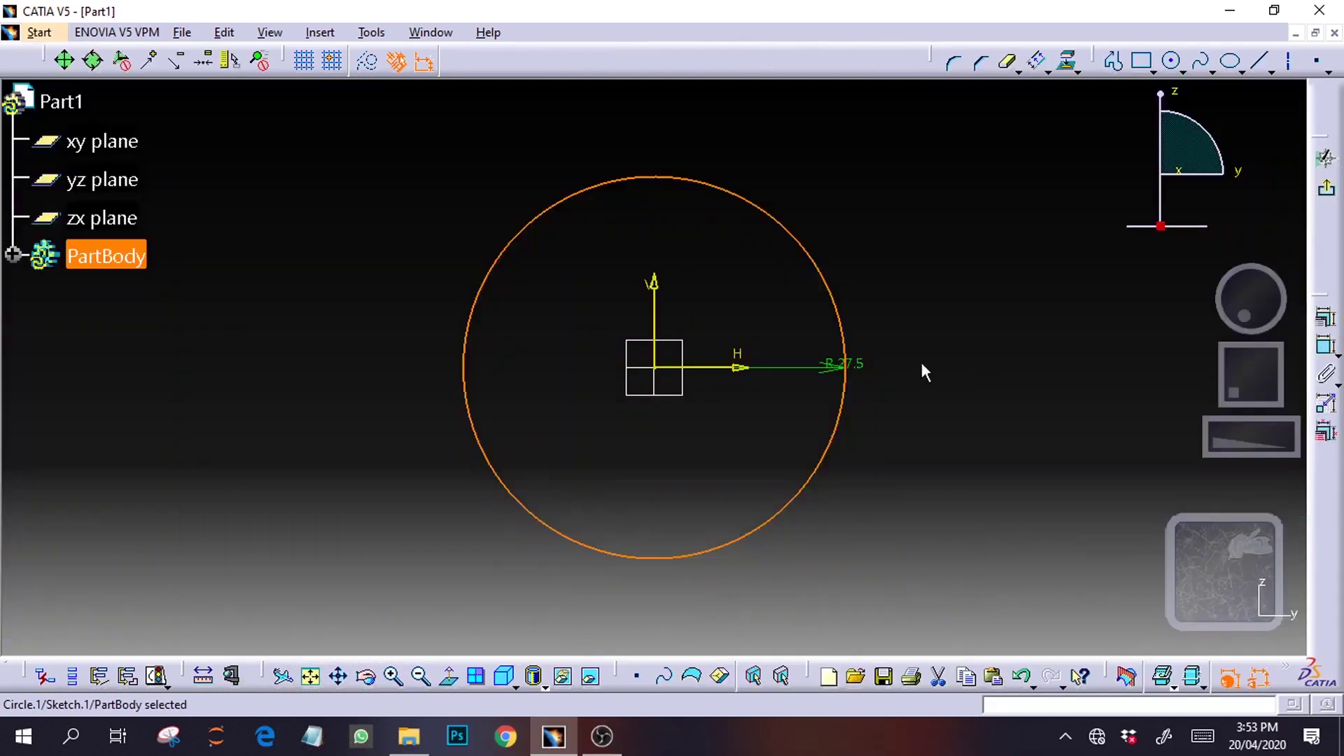
left_click_drag(857, 366, 787, 362)
left_click(965, 396)
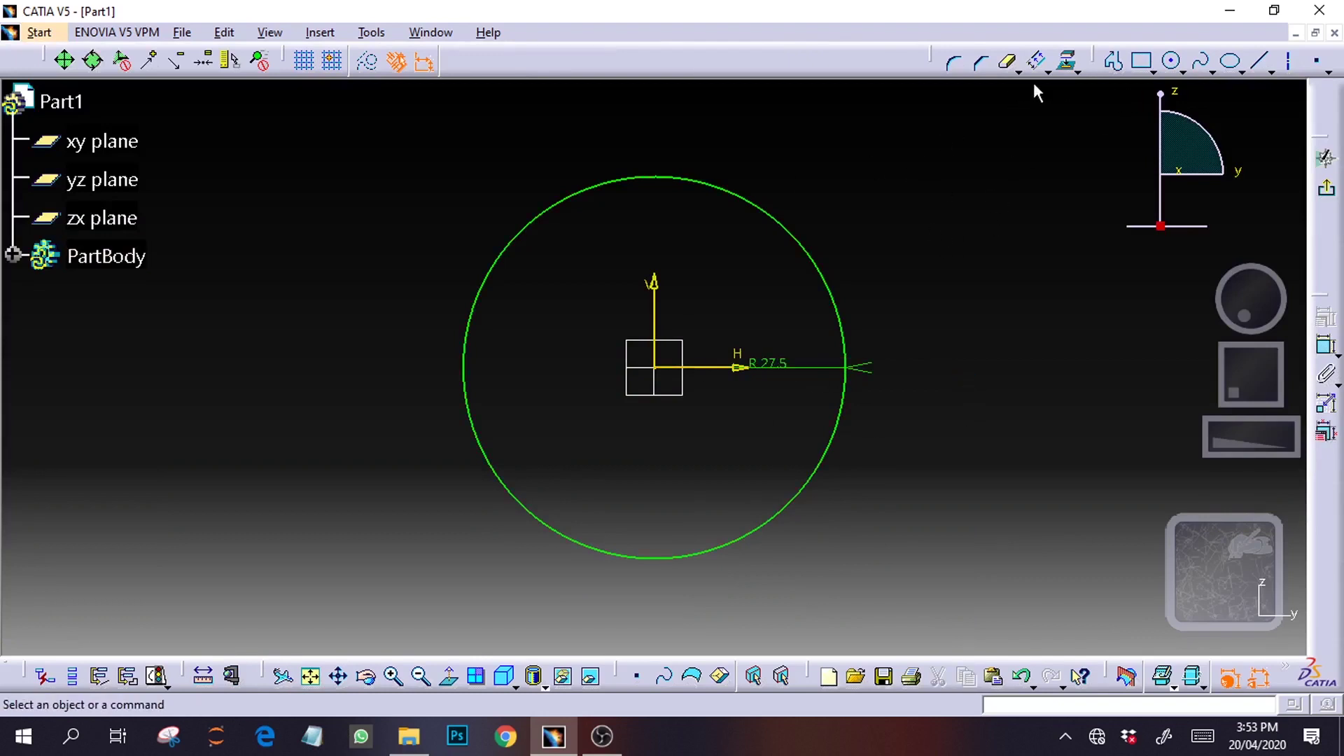
Offset the circle by 0.25 mm to both sides using the both-side offset option
left_click(1077, 70)
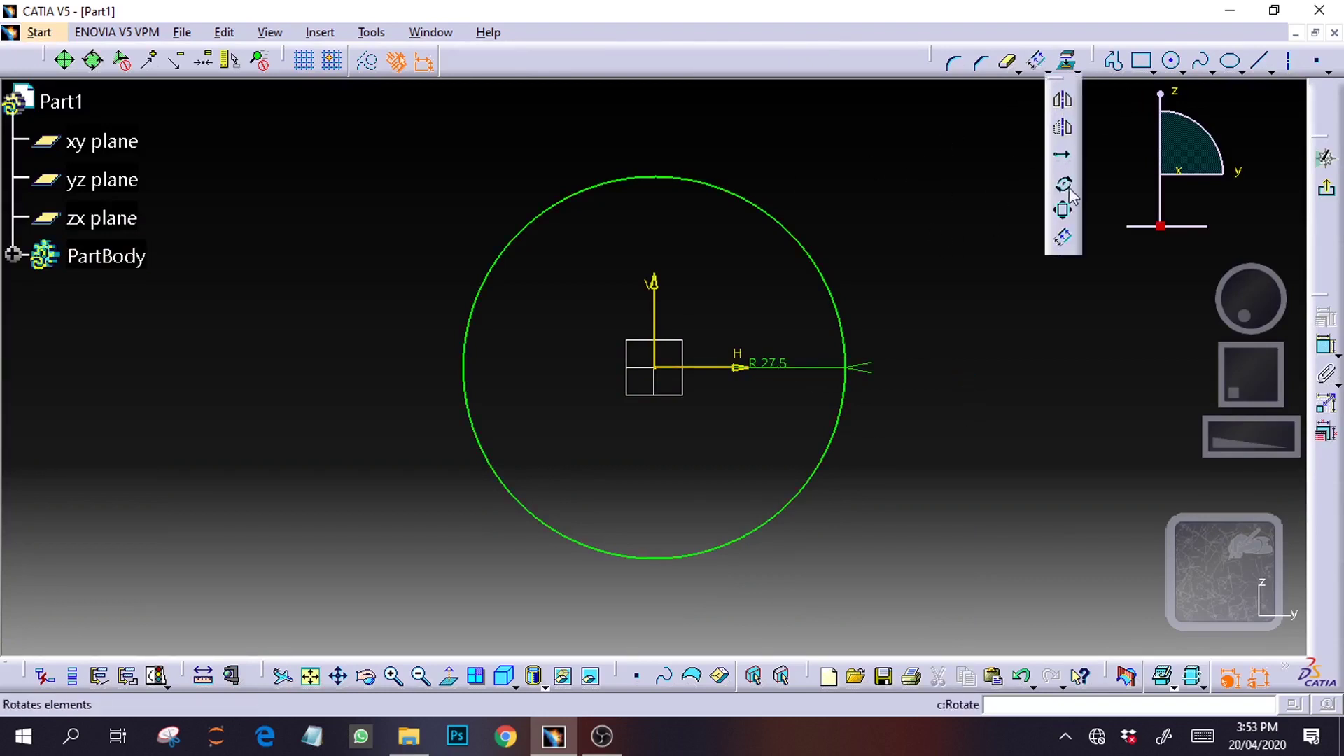
left_click(1065, 240)
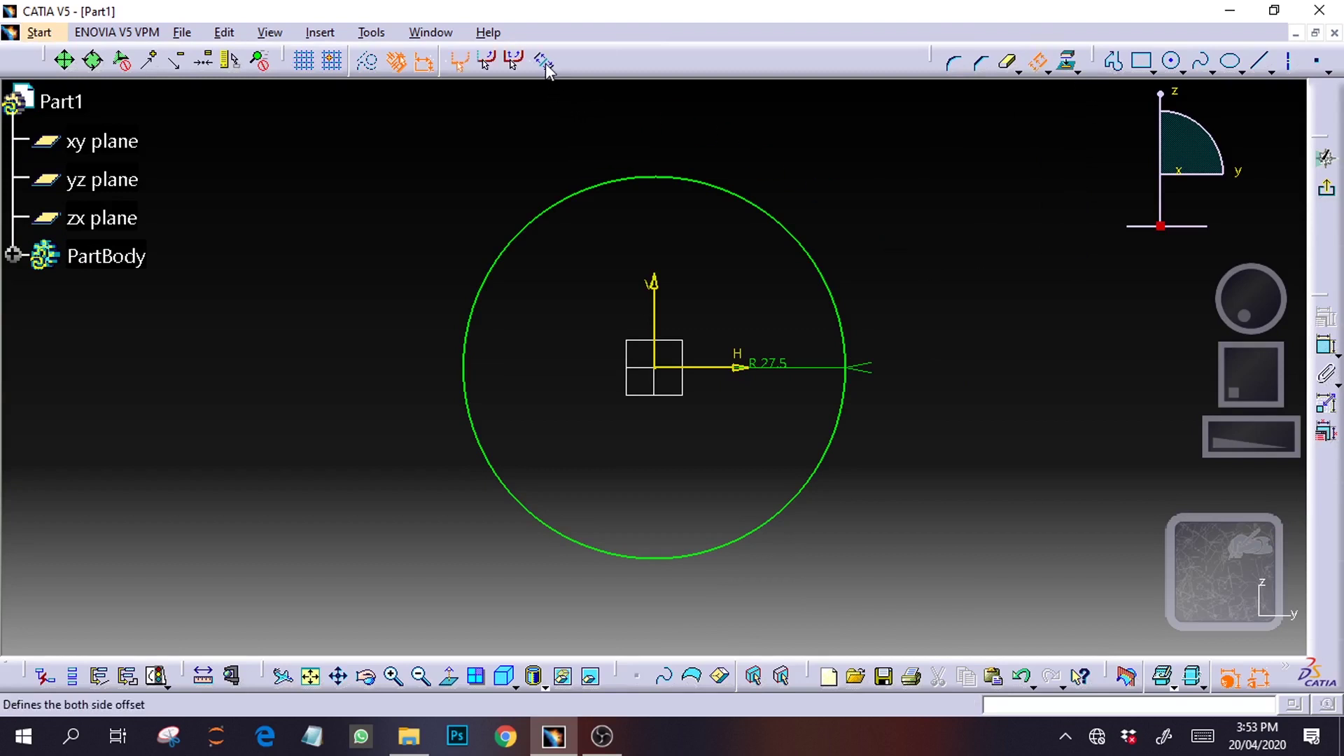
left_click(753, 205)
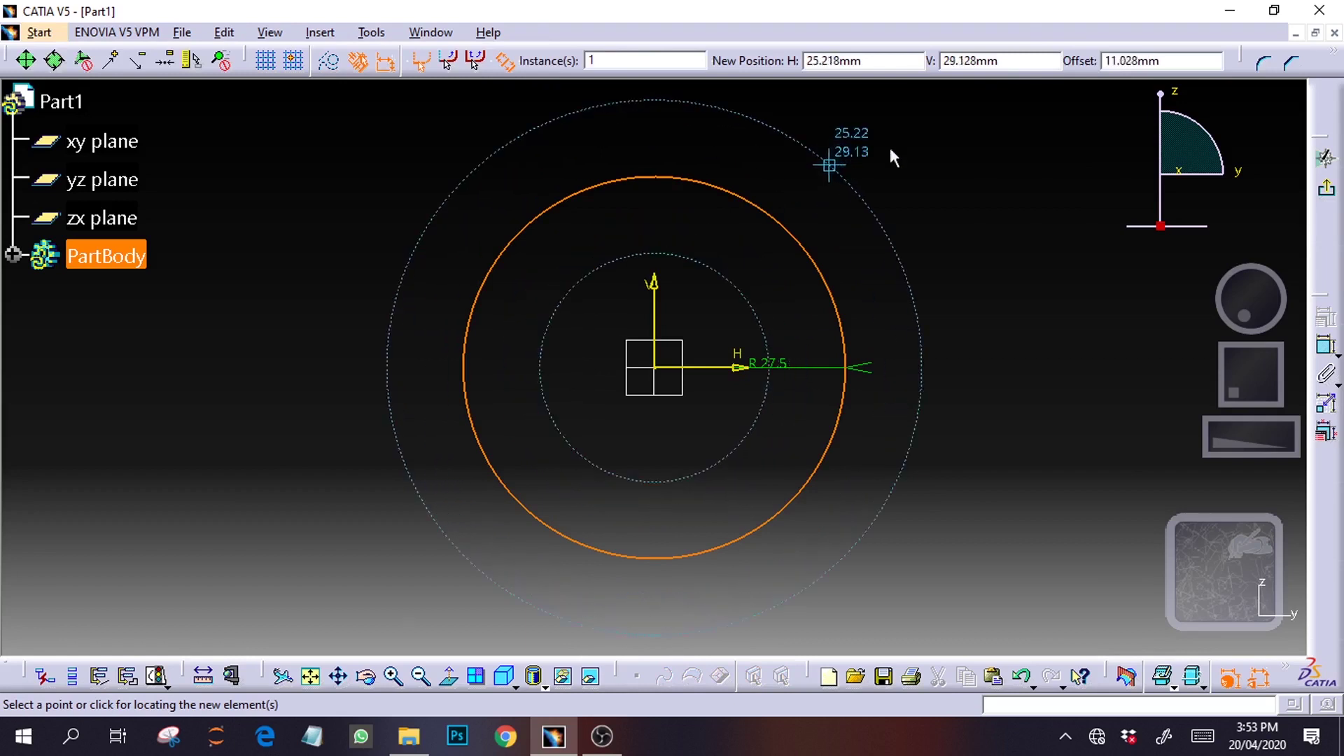
left_click_drag(1146, 61, 1107, 62)
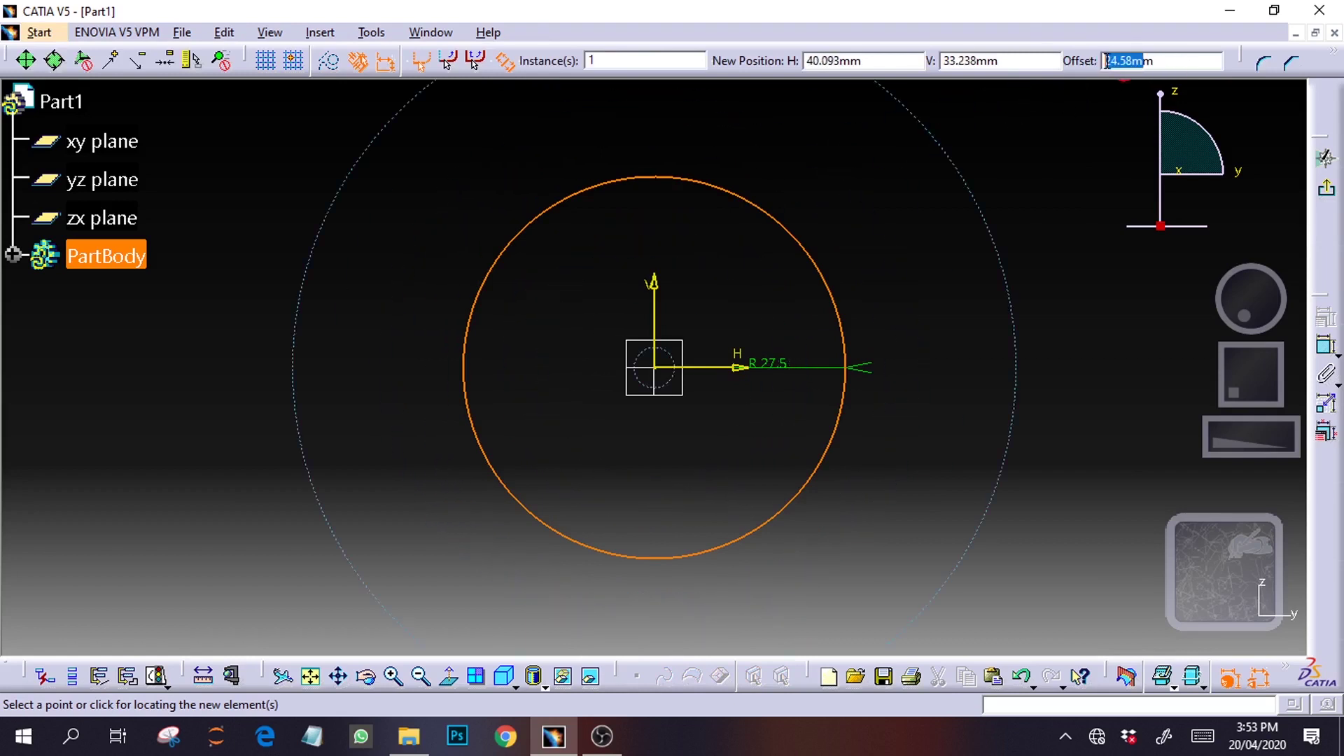
left_click(1162, 57)
left_click_drag(1162, 61, 1102, 62)
type("0.25")
key("Return")
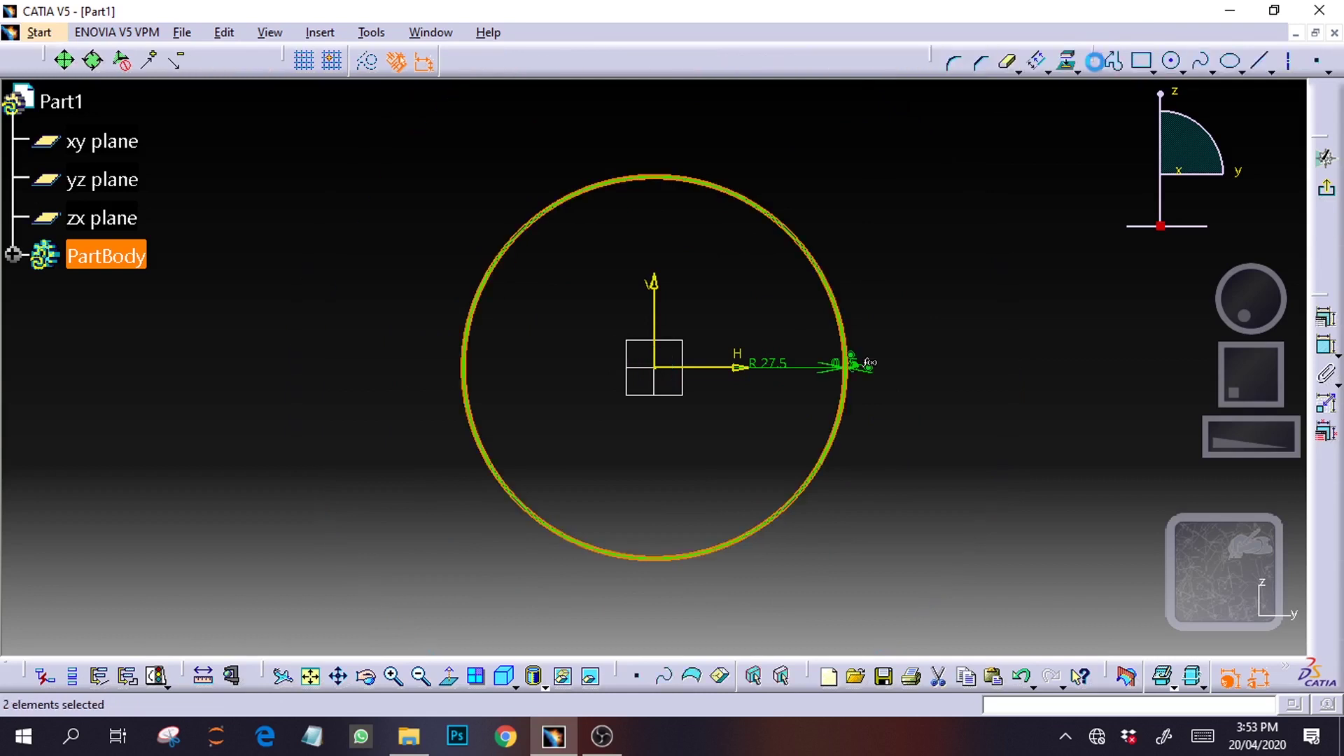
left_click(1000, 388)
Remove the middle circle with Quick Trim, leaving the two offset circles as a thin ring profile
left_click_drag(1217, 454, 1261, 428)
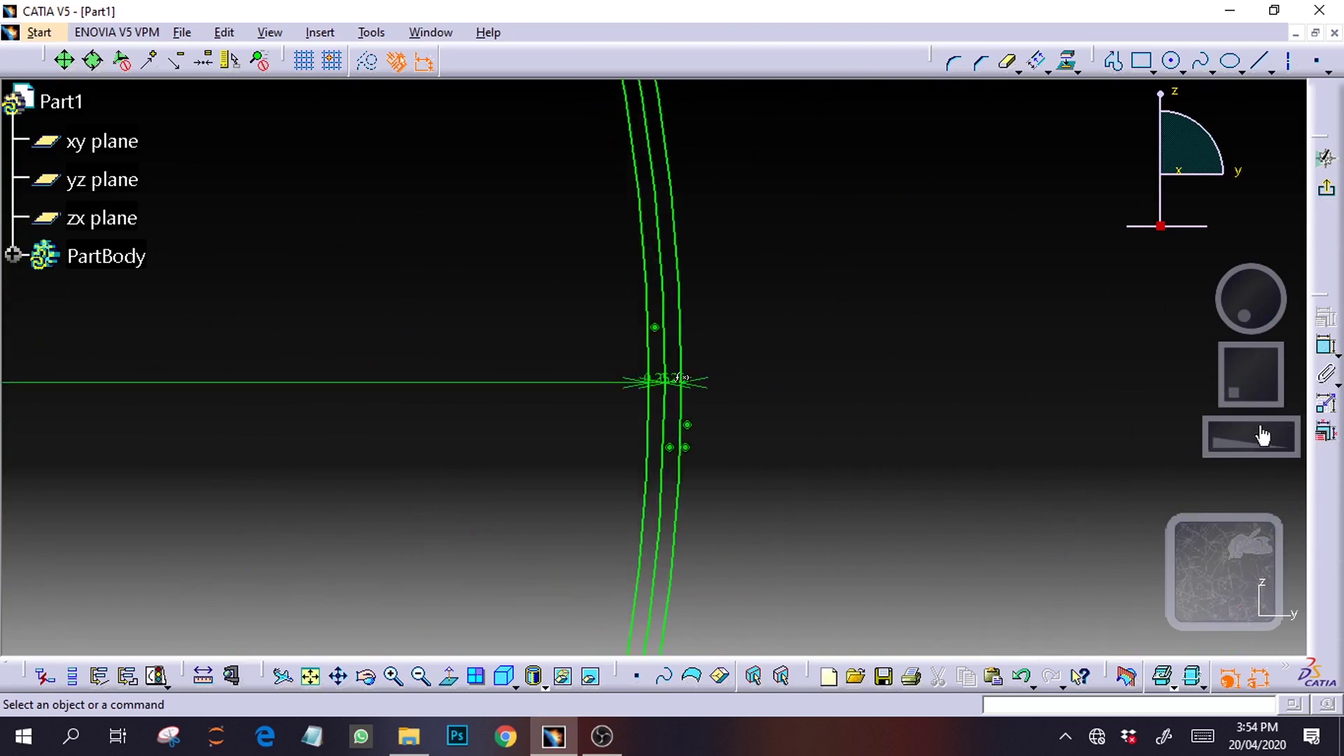
left_click(679, 390)
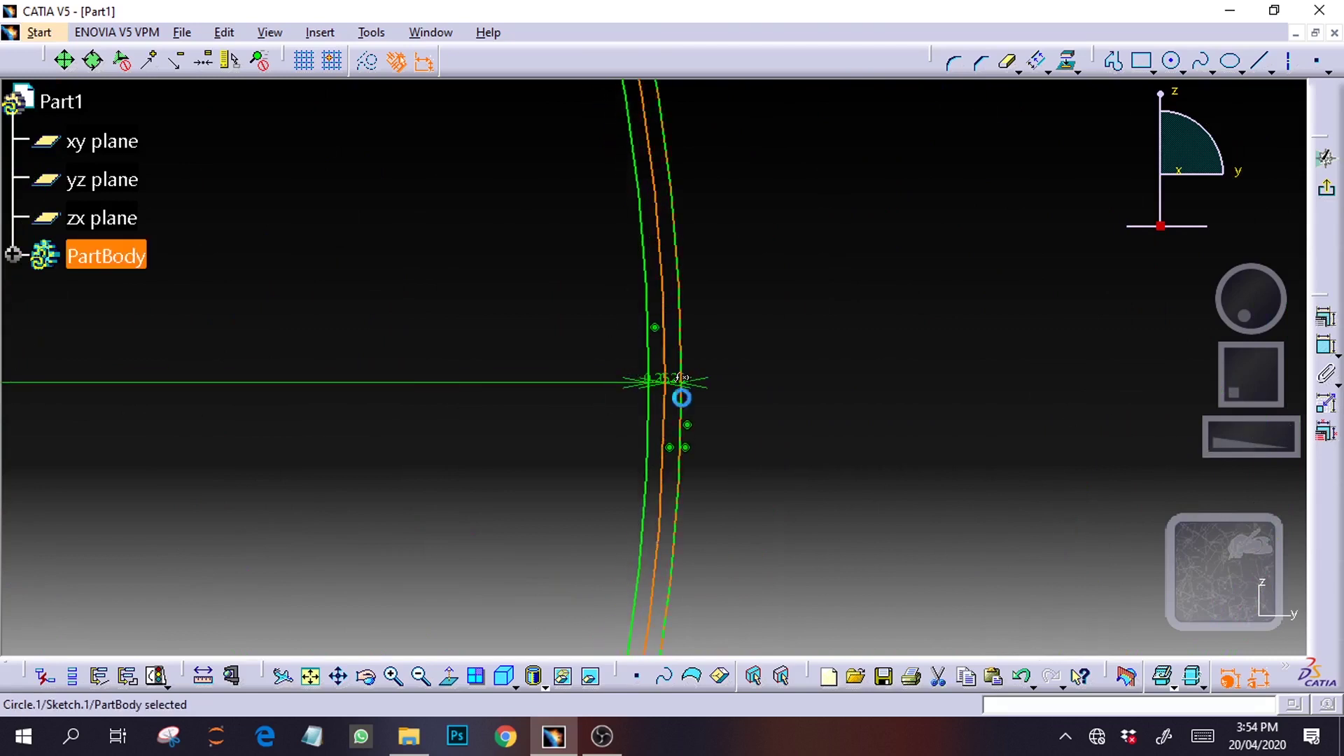
left_click(1010, 61)
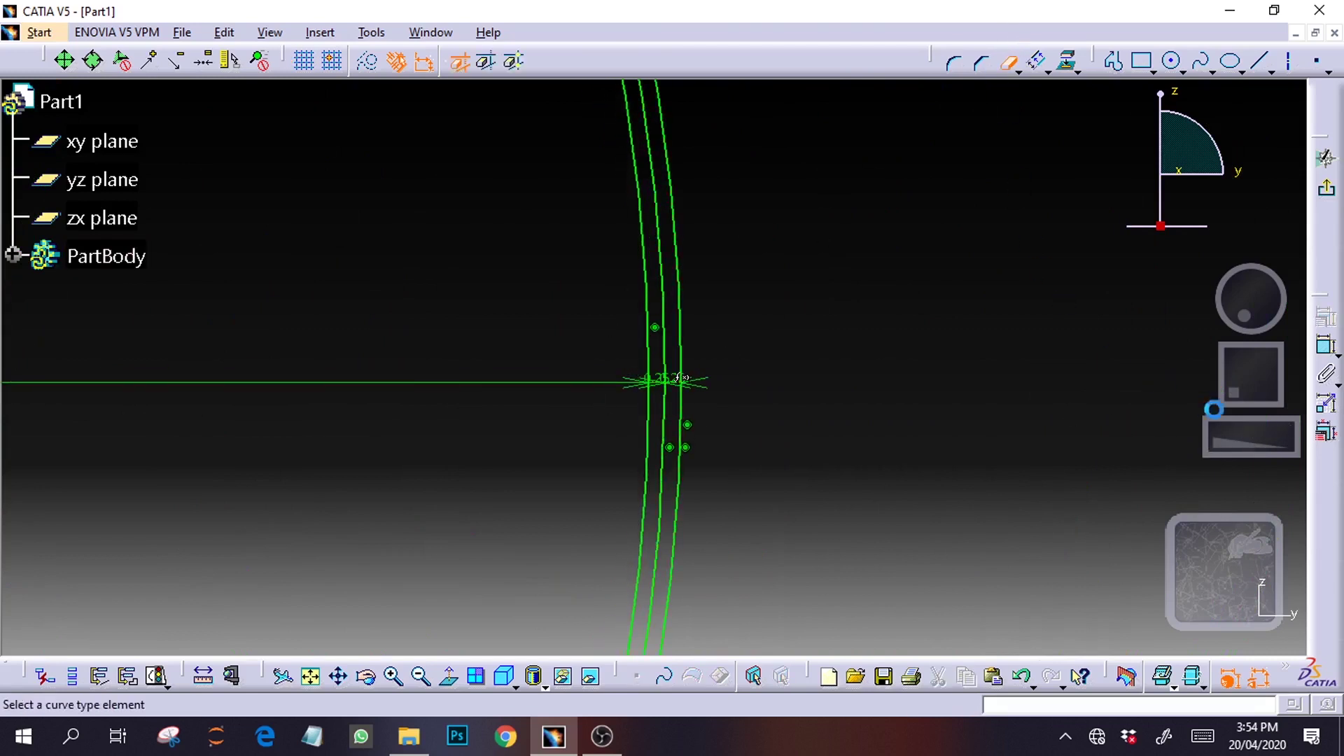
left_click(665, 295)
Exit the sketch and extrude the thin ring profile with a Pad of 10 mm length
left_click(1283, 442)
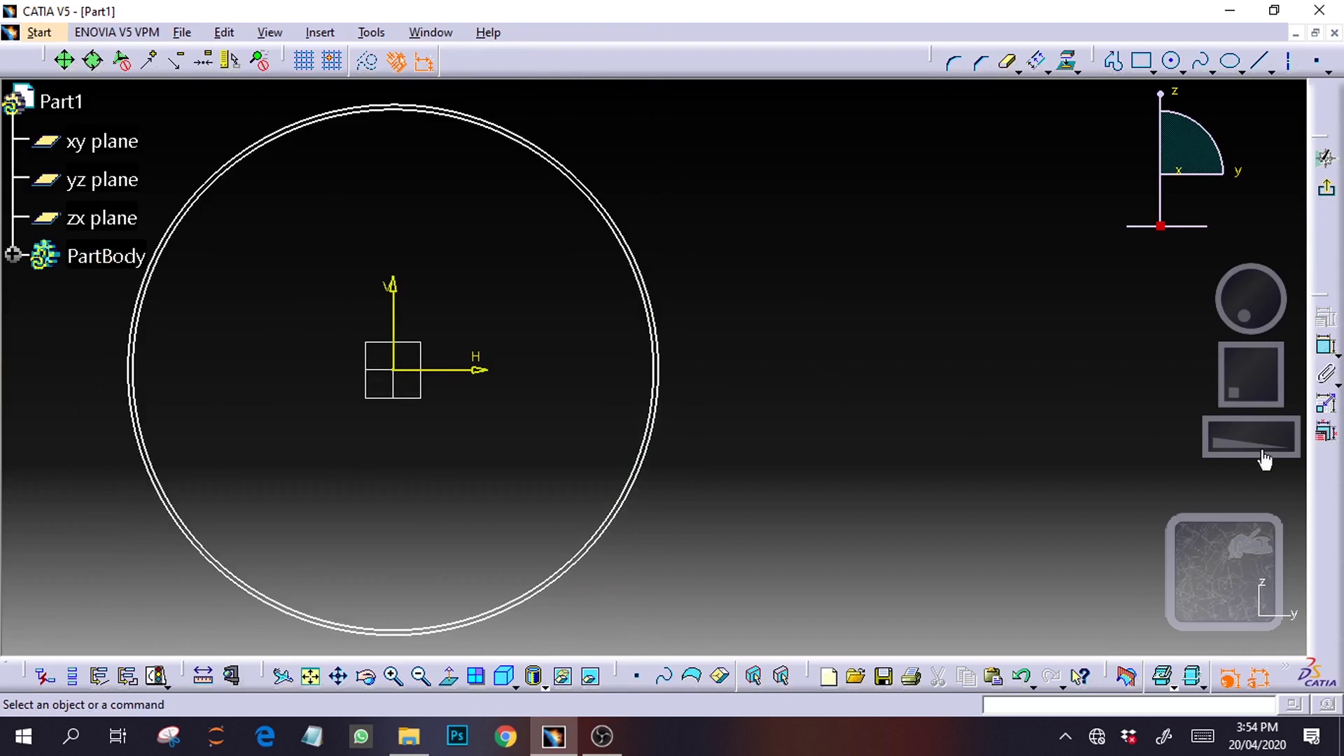
left_click_drag(1253, 356, 1303, 355)
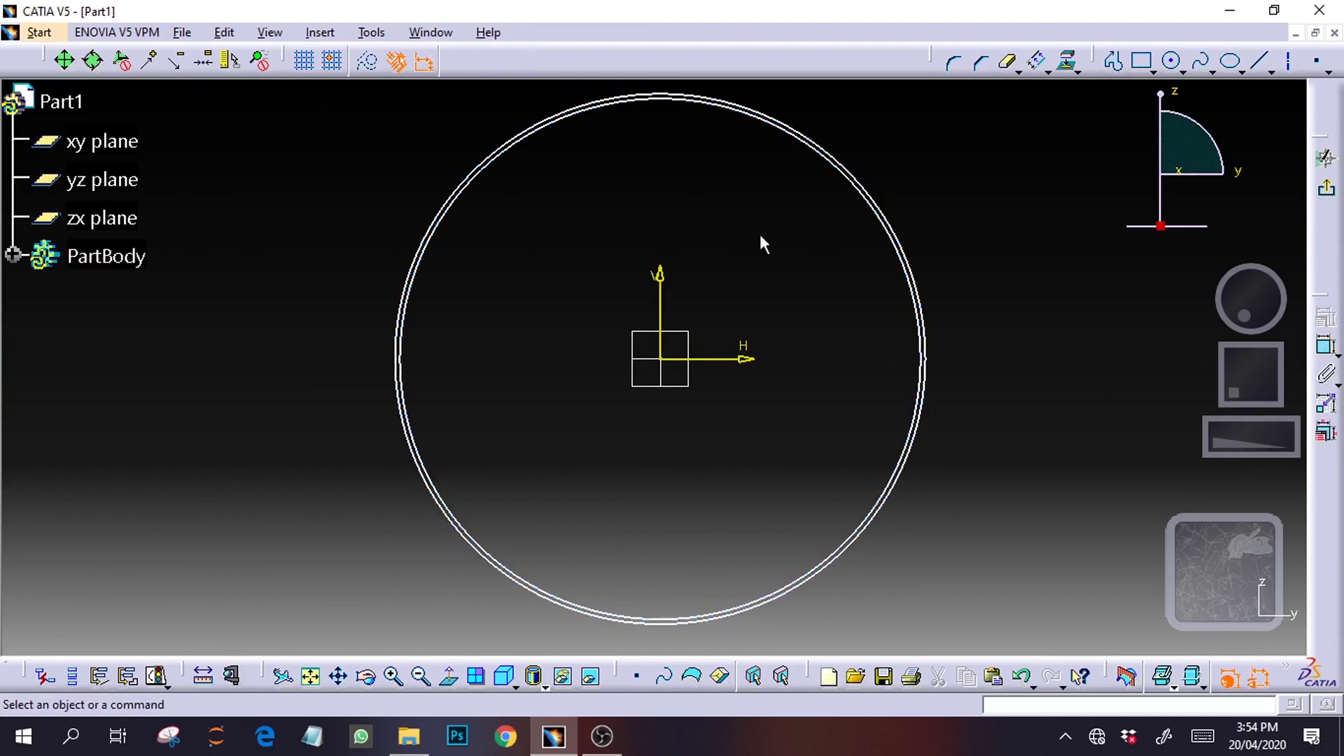
left_click(1327, 196)
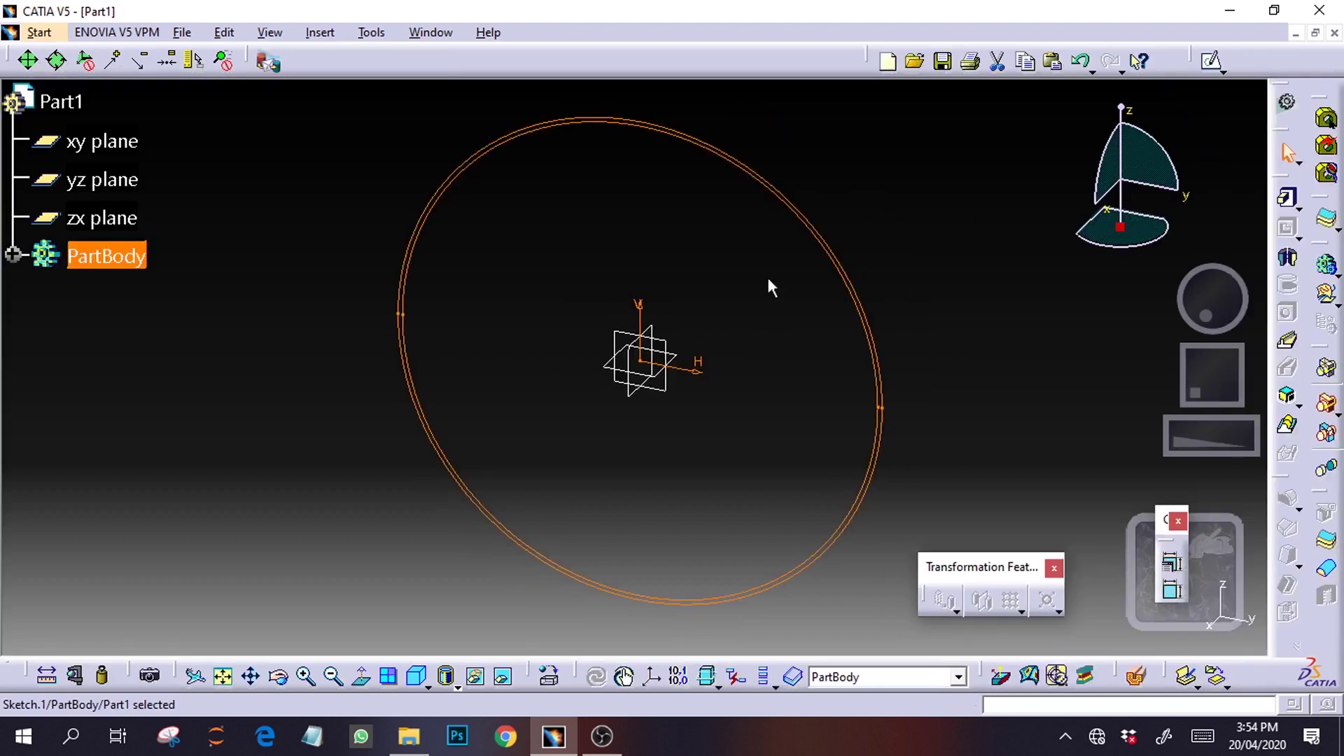
left_click(1286, 198)
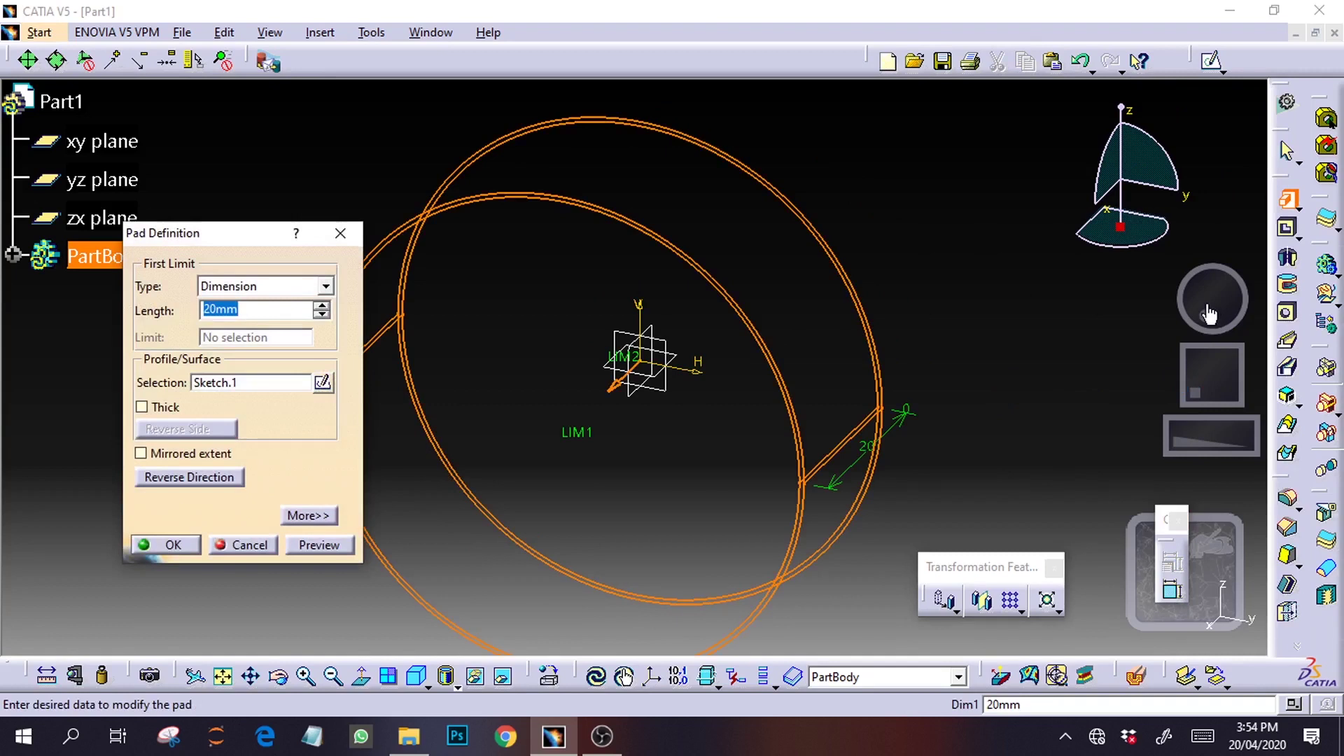
mouse_move(1210, 332)
left_mouse_down()
mouse_move(1215, 298)
mouse_move(1244, 291)
left_mouse_up()
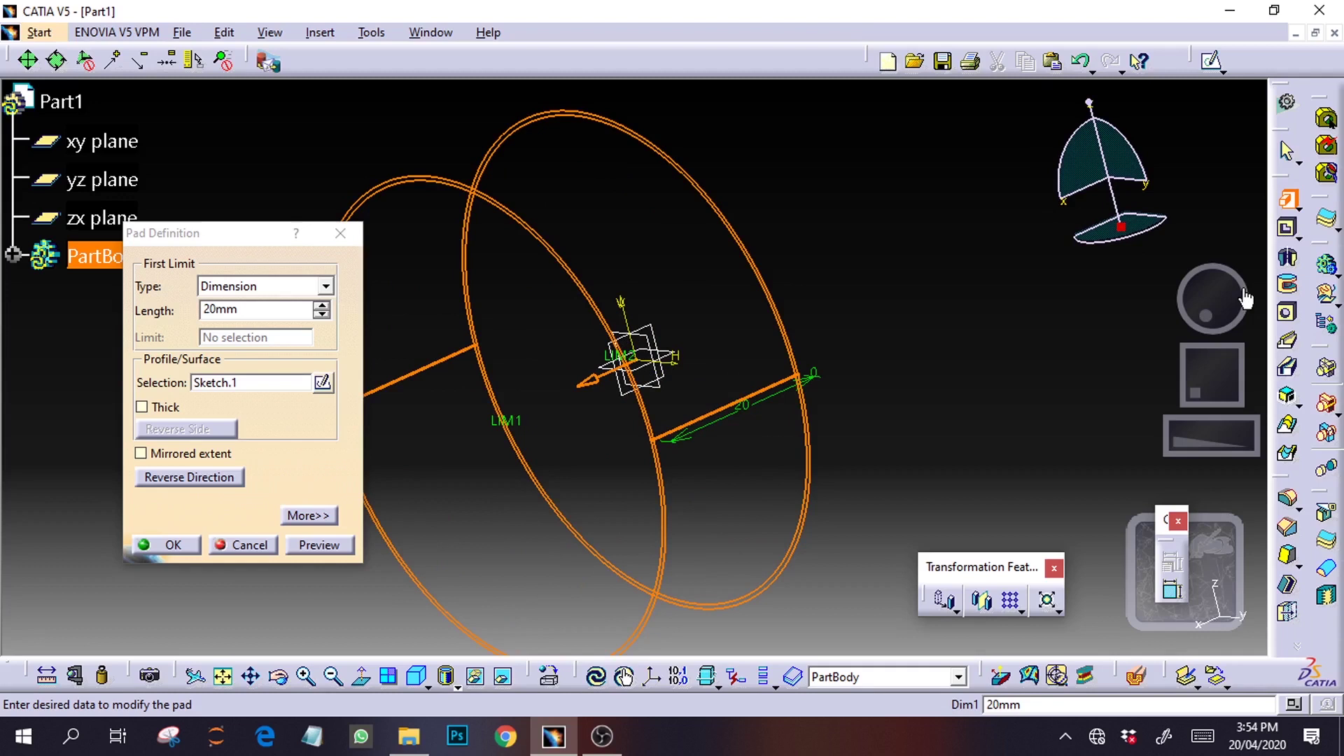
mouse_move(1195, 324)
middle_mouse_down()
mouse_move(1207, 306)
mouse_move(1150, 317)
middle_mouse_up()
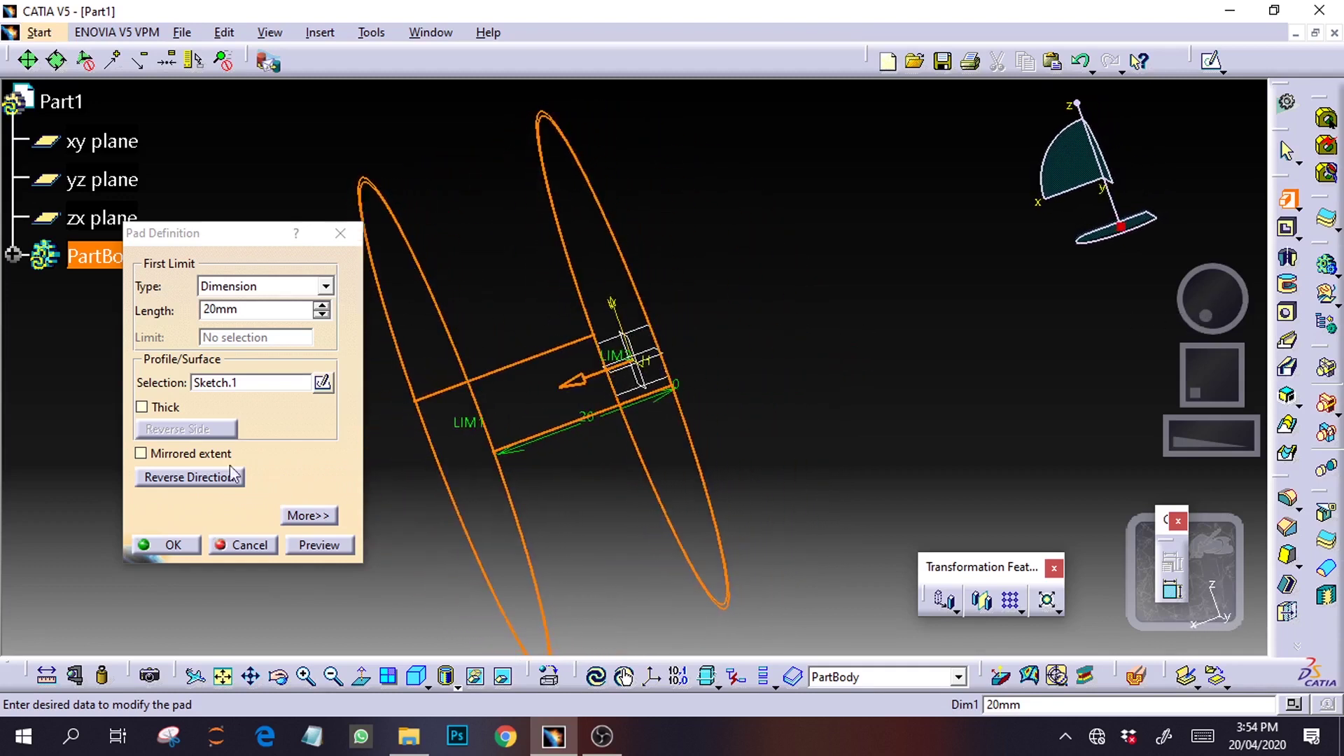
left_click(322, 315)
left_click(323, 315)
left_click(323, 315)
left_click(323, 315)
left_click(323, 315)
left_click(323, 315)
left_click(322, 315)
left_click(323, 315)
left_click(322, 315)
left_click(323, 315)
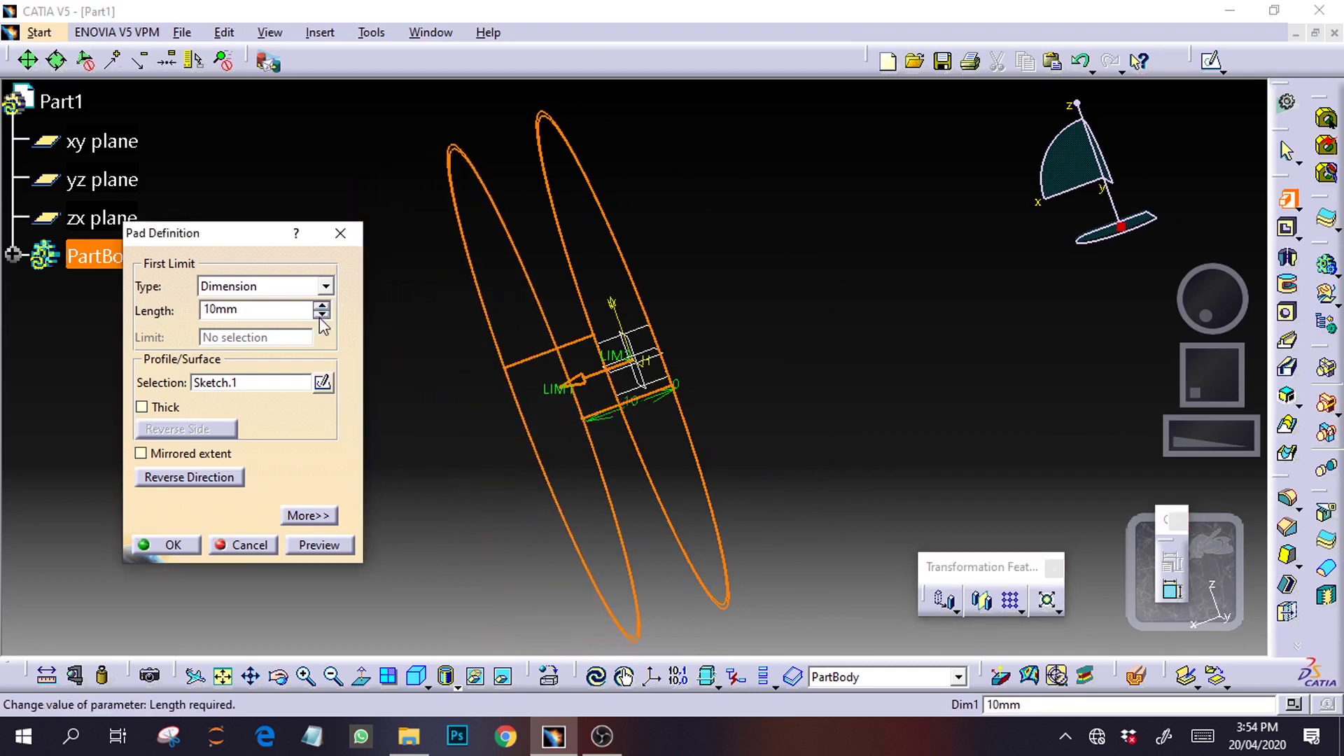
left_click(315, 549)
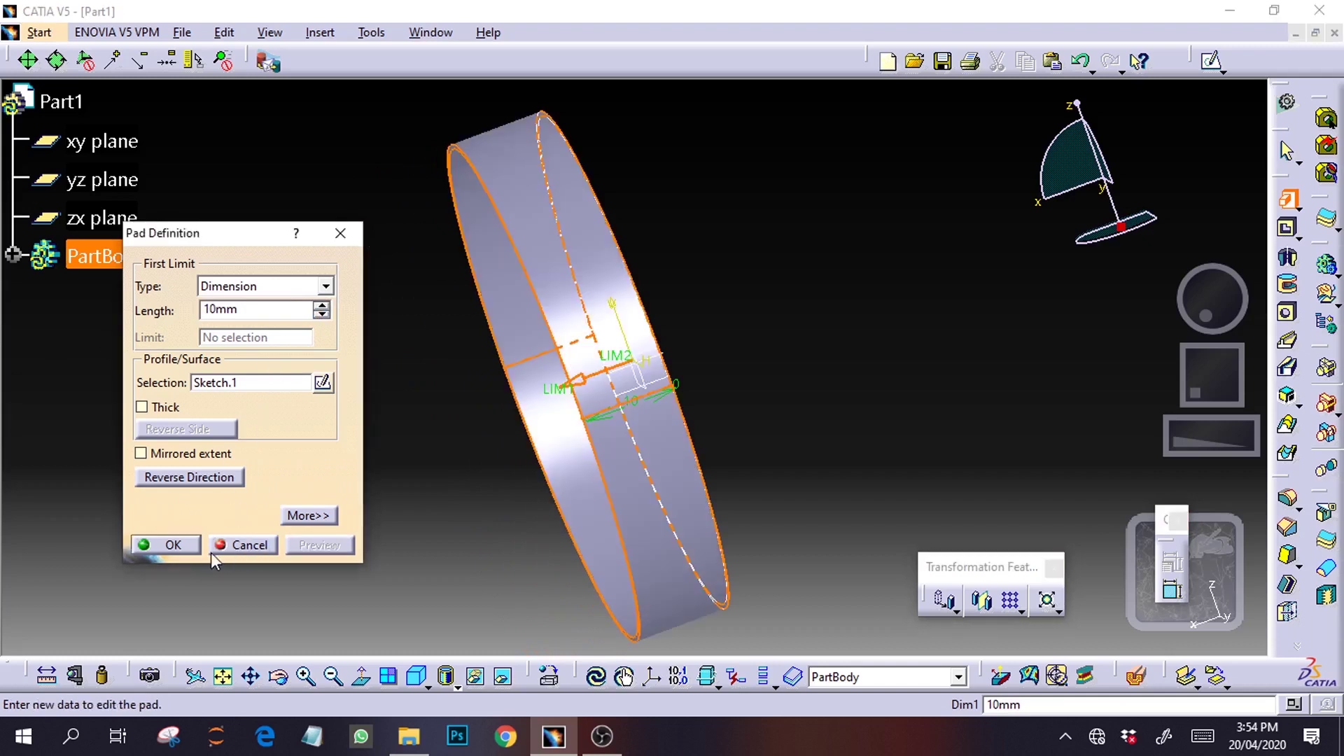
left_click(175, 545)
Start a new sketch on the xy plane
middle_click_drag(1196, 306, 1242, 292)
left_click(1210, 291)
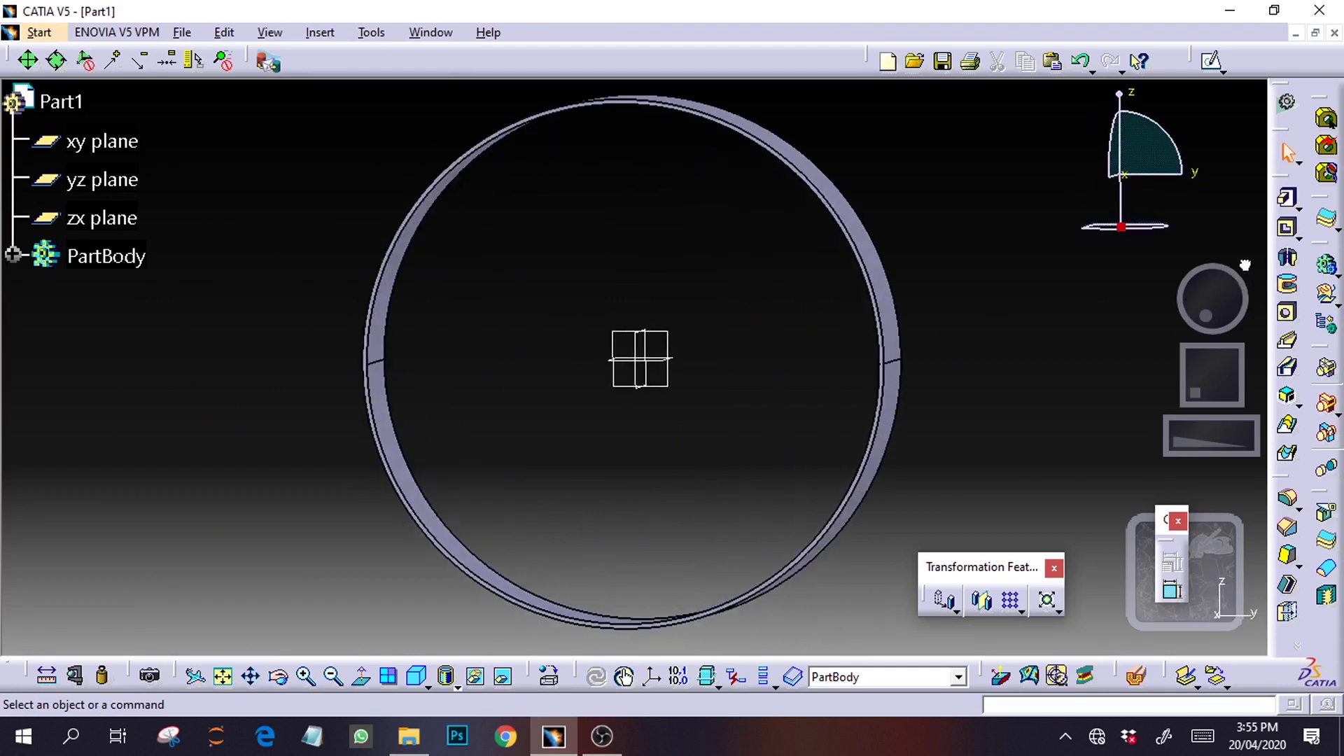
left_click(145, 180)
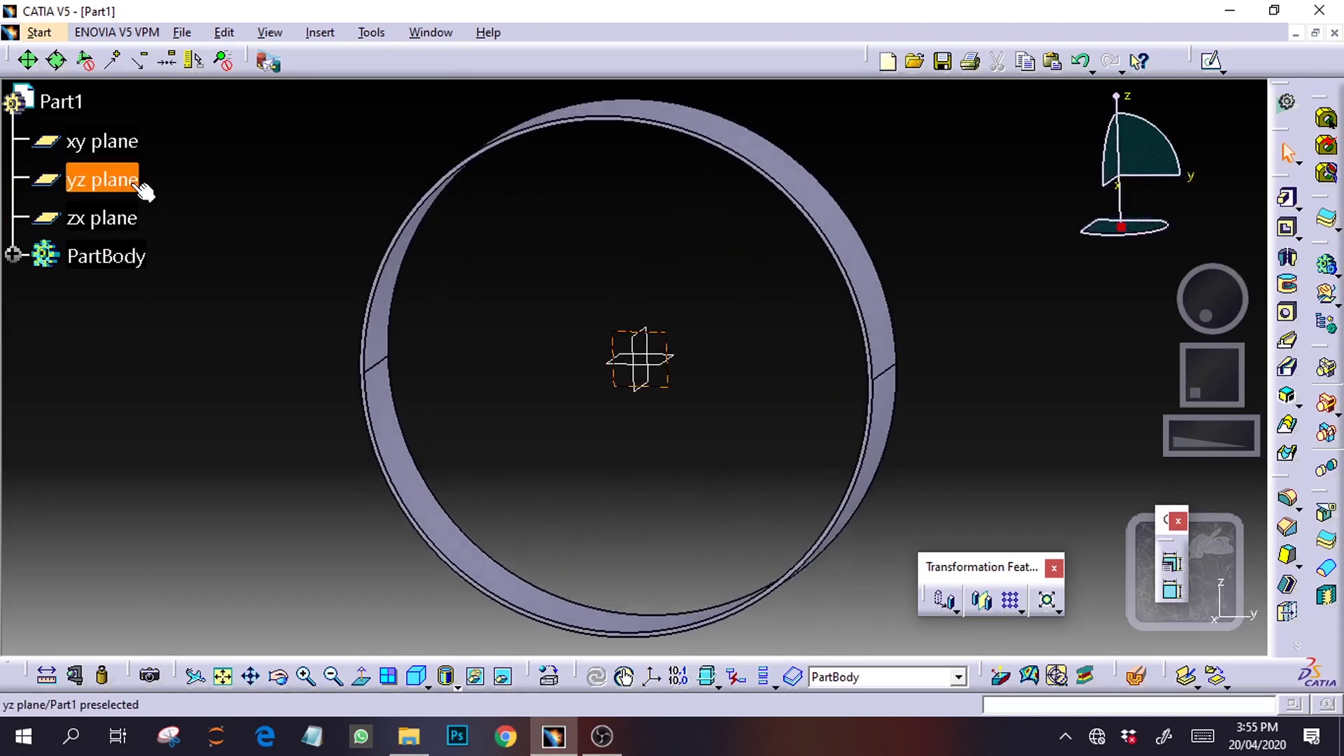
left_click(665, 371)
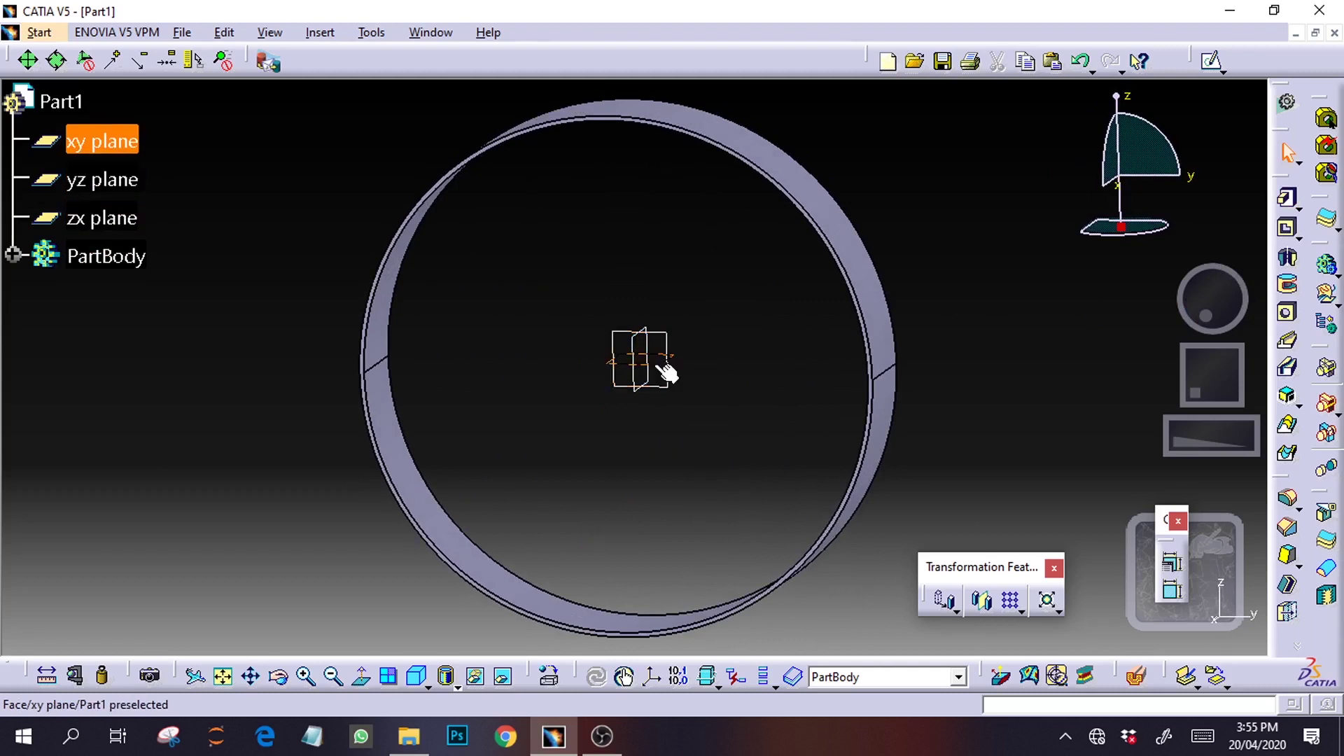
left_click(658, 373)
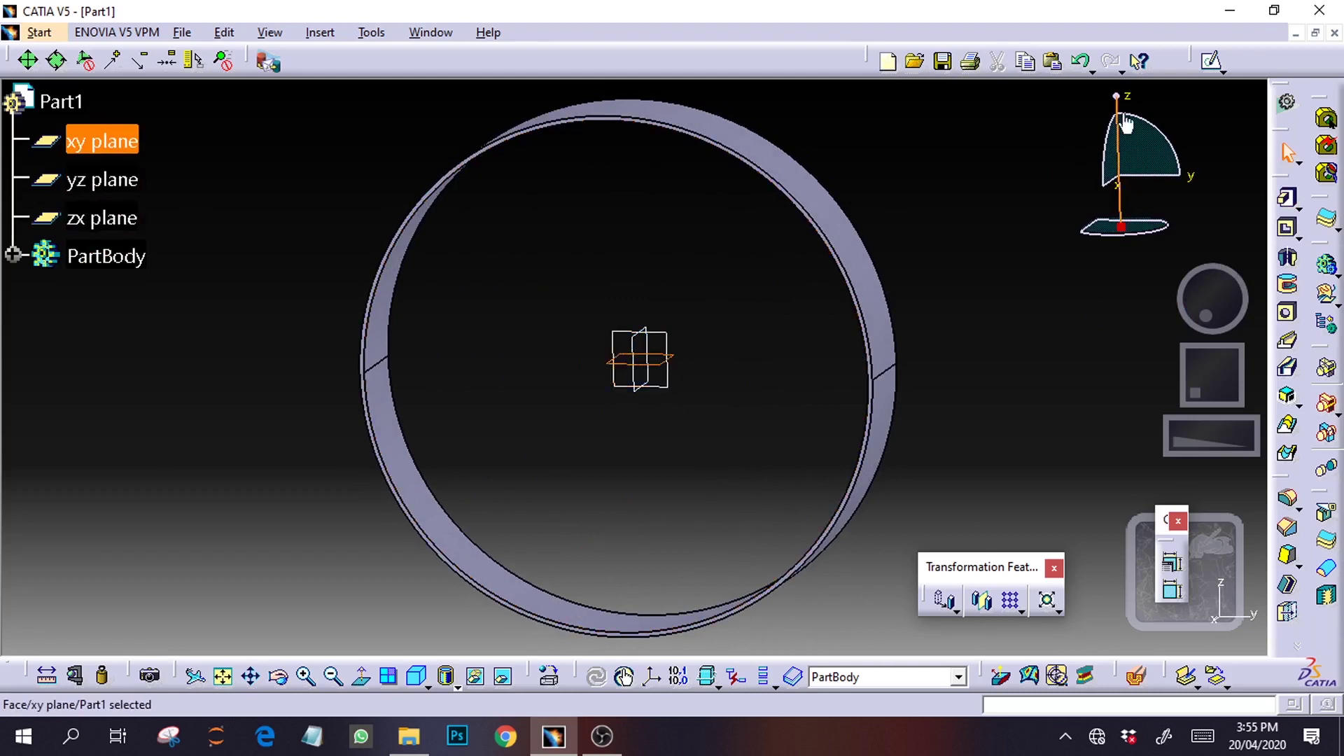
left_click(1205, 68)
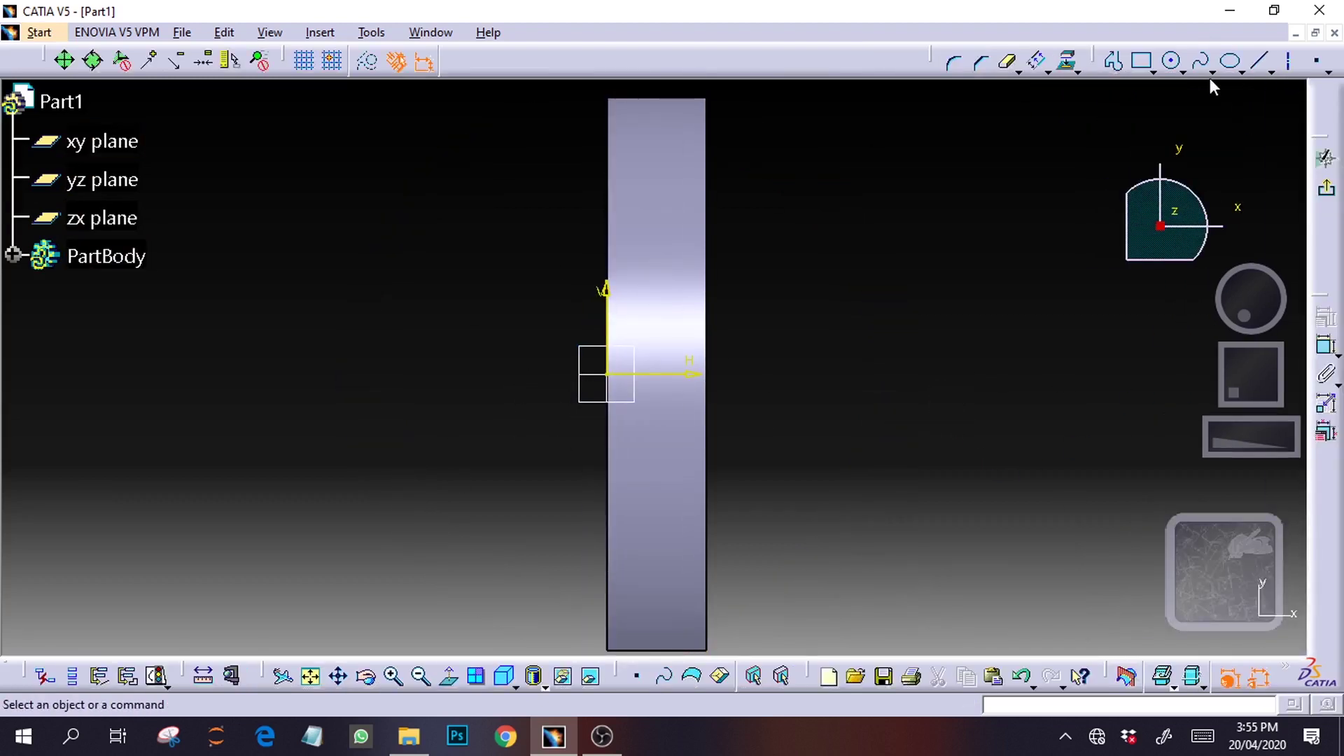
Draw a circle centred at the origin with a radius of 8.5/2 mm and exit the sketch
left_click(1171, 63)
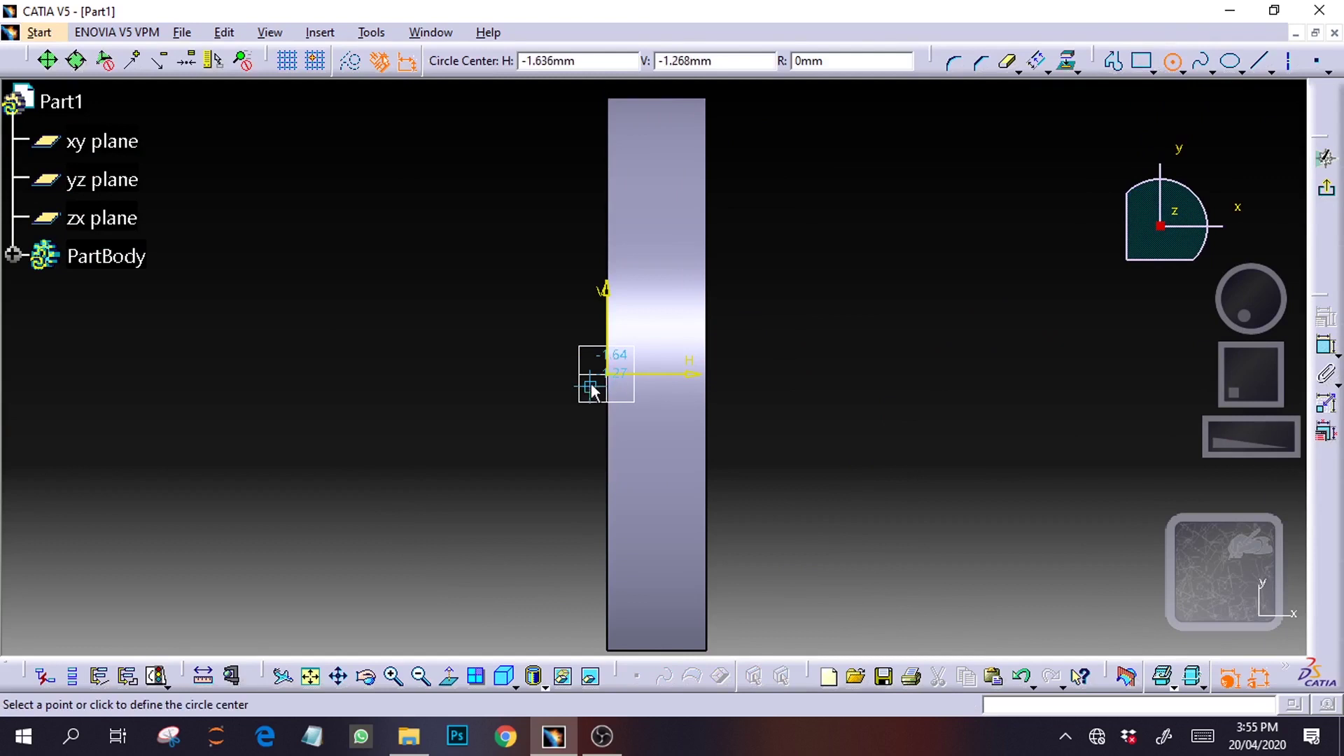
left_click(619, 382)
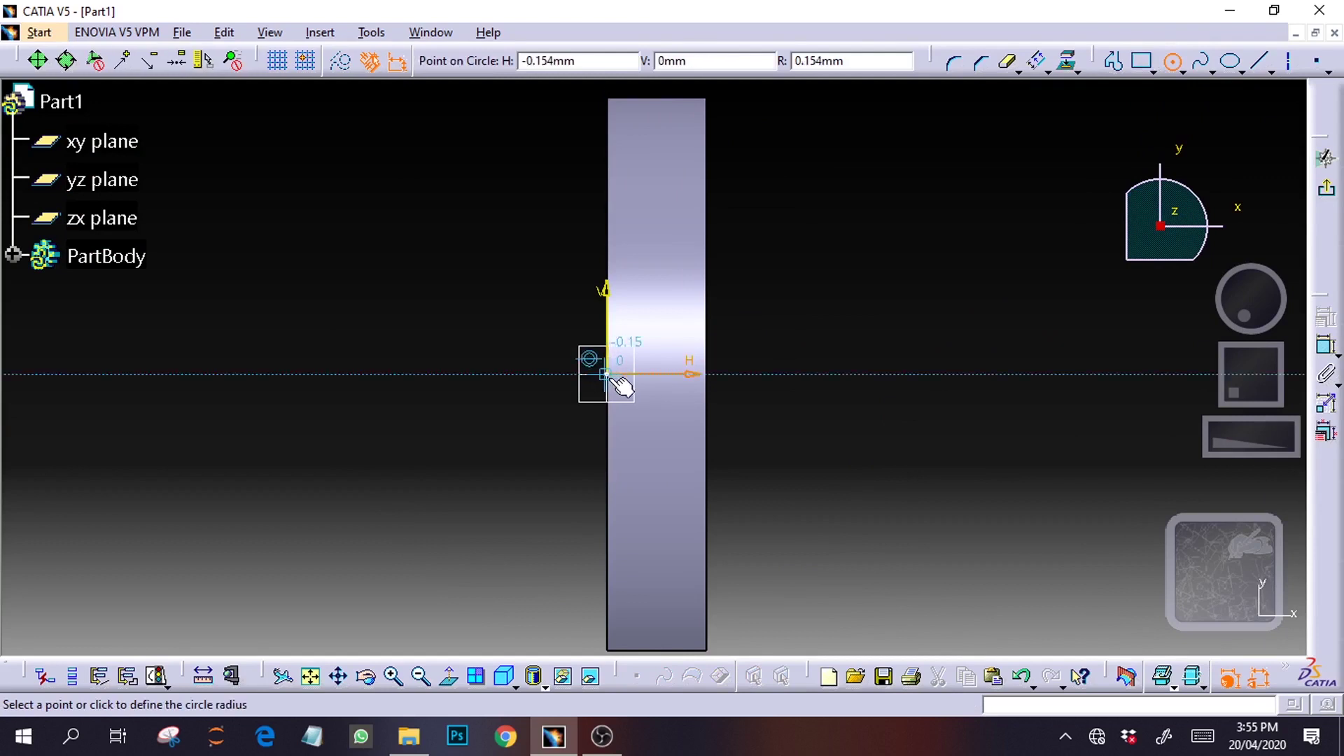
left_click(865, 61)
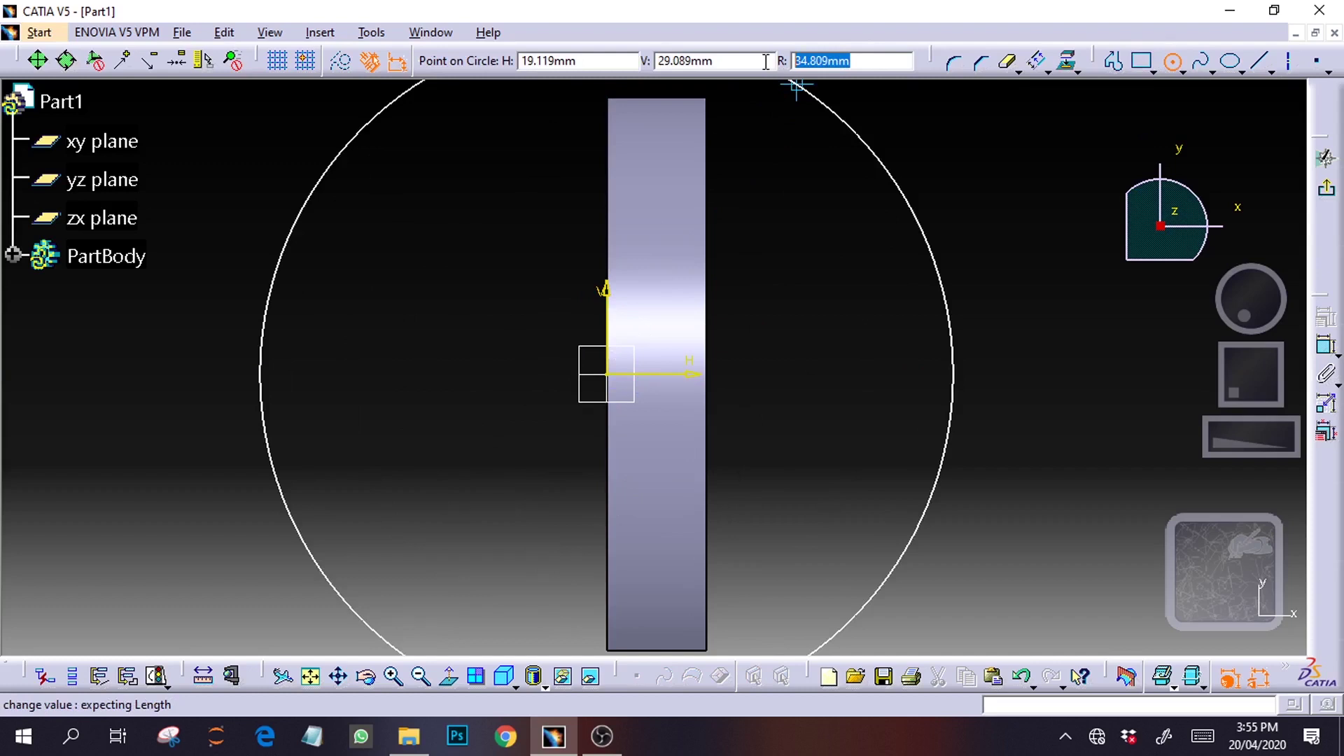
type("8.5/2")
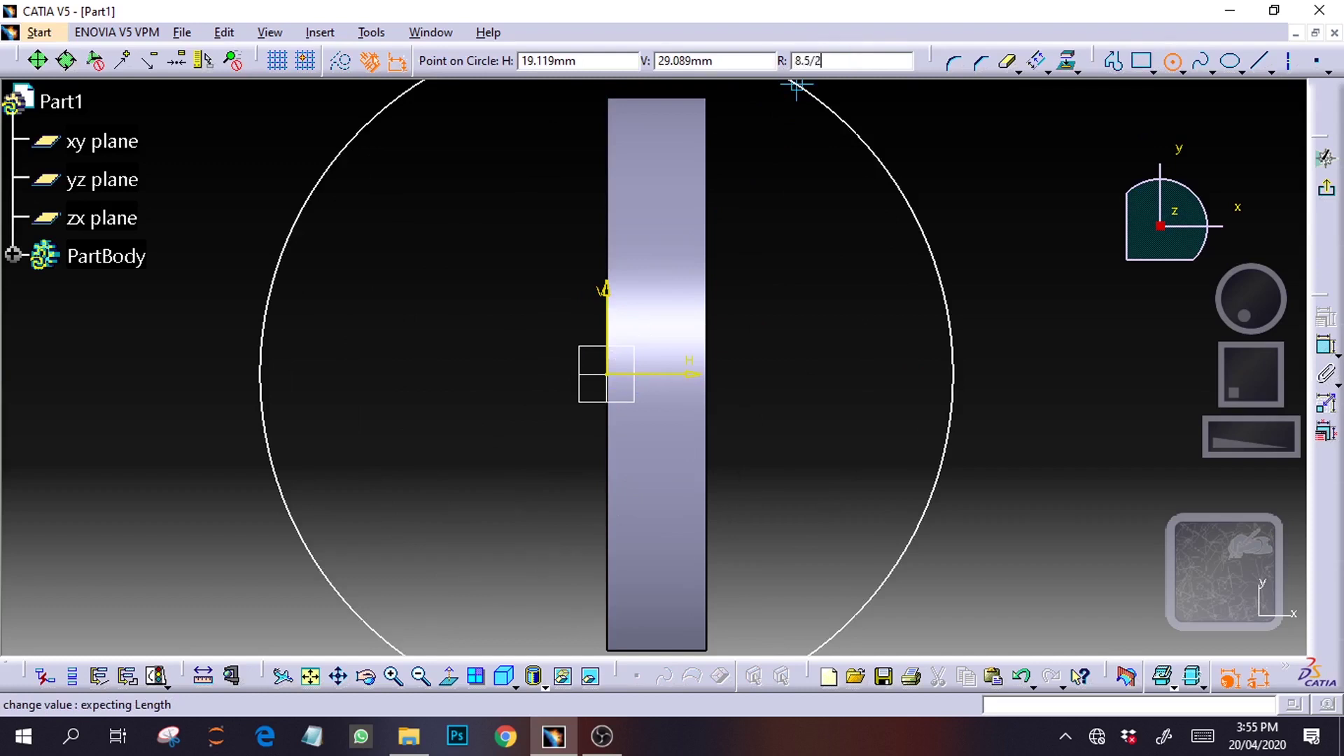
key("Return")
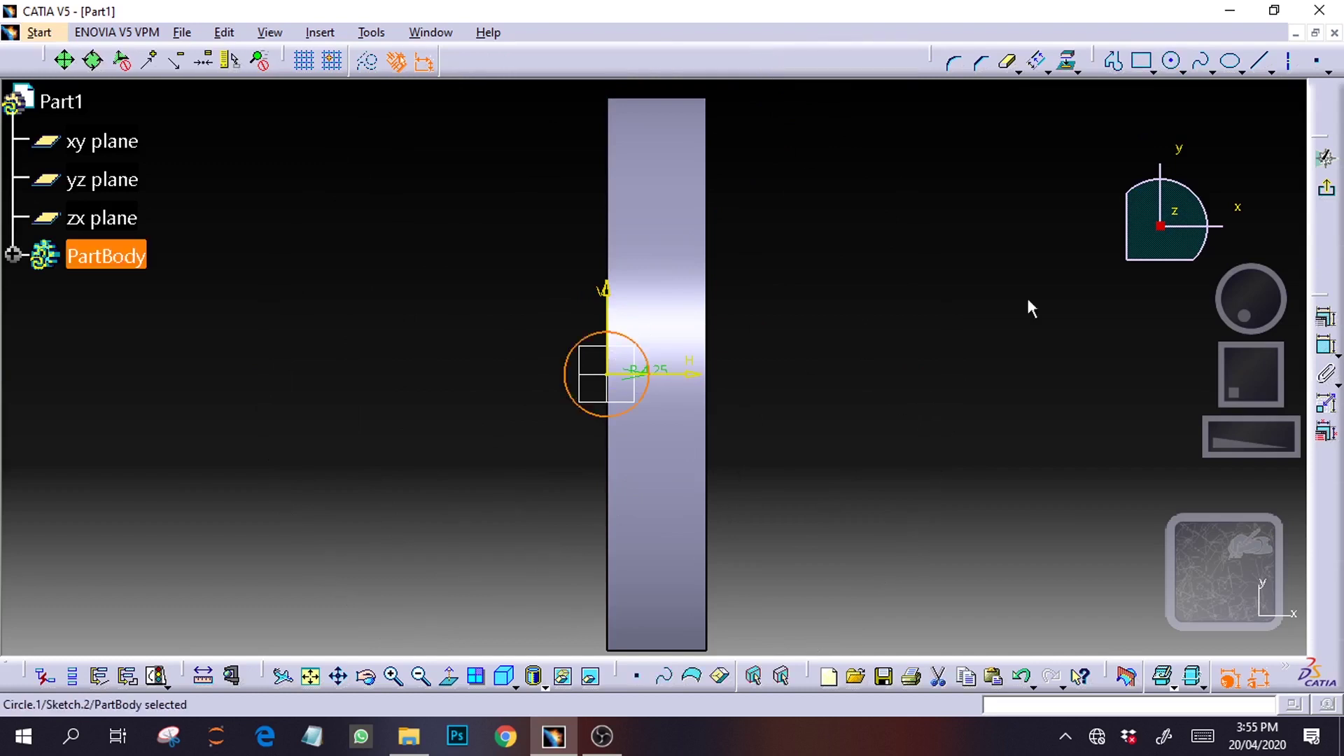
left_click(1329, 193)
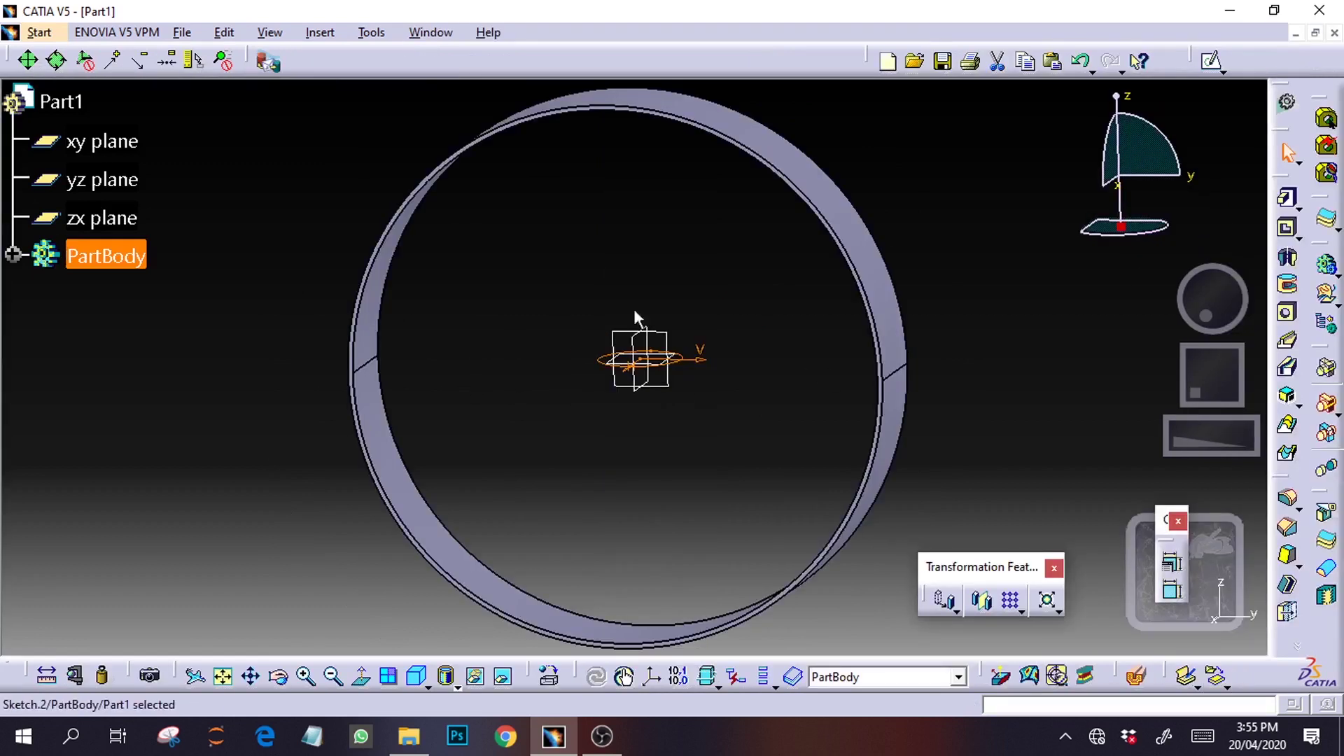
left_click(656, 371)
mouse_move(1214, 306)
left_mouse_down()
mouse_move(1173, 339)
mouse_move(1213, 342)
mouse_move(1188, 318)
mouse_move(1210, 327)
left_mouse_up()
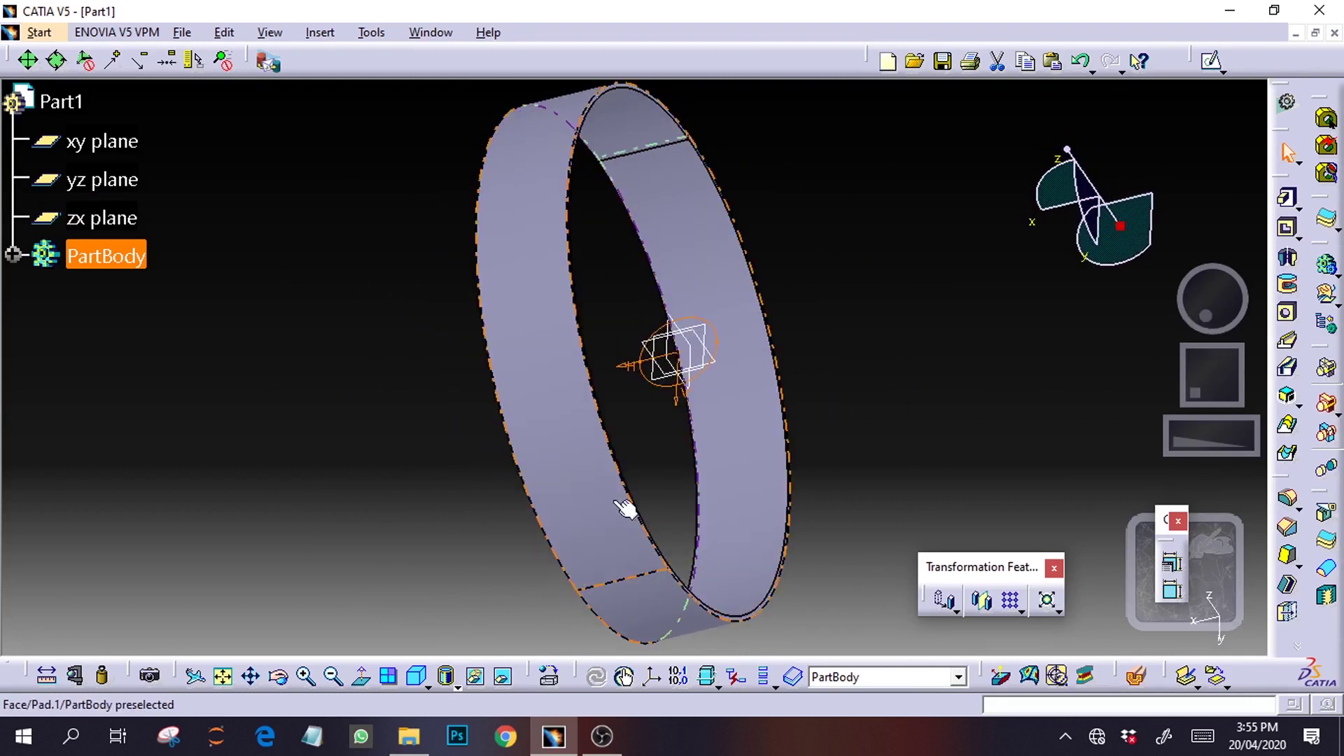
left_click(602, 737)
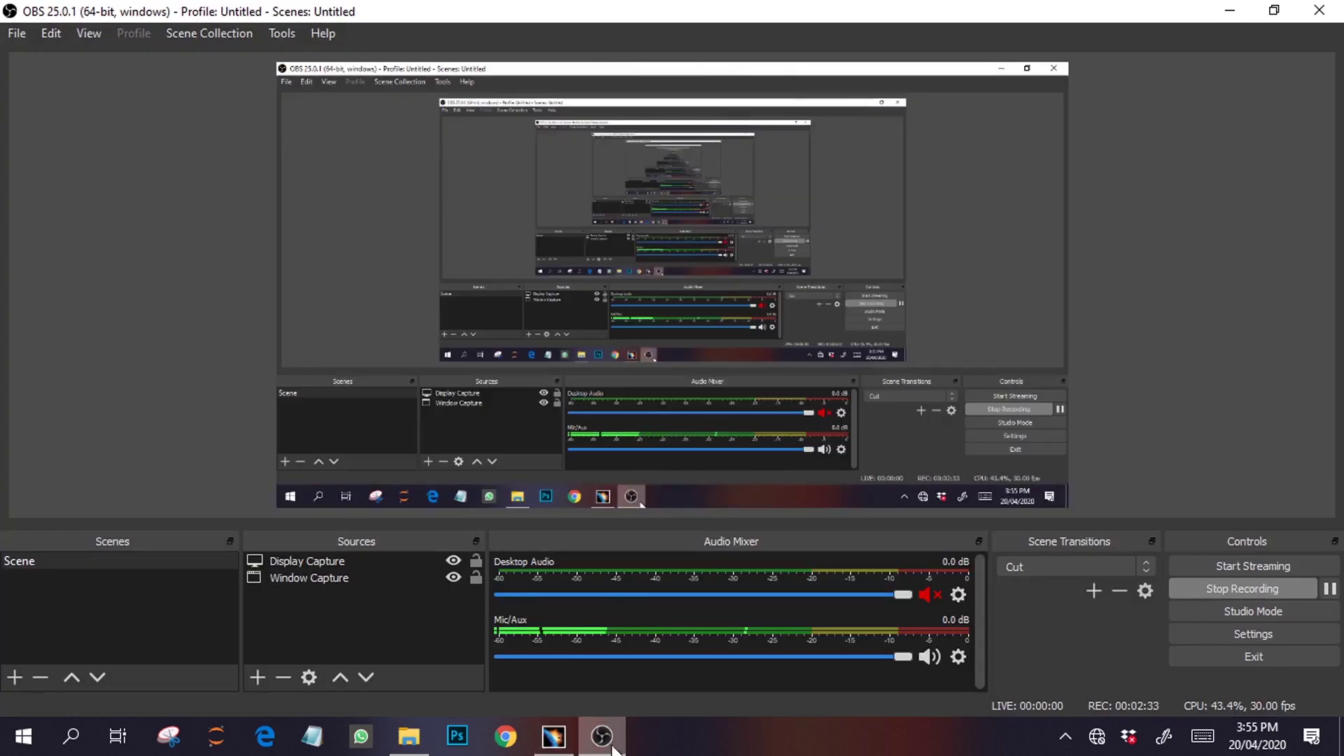
left_click(568, 741)
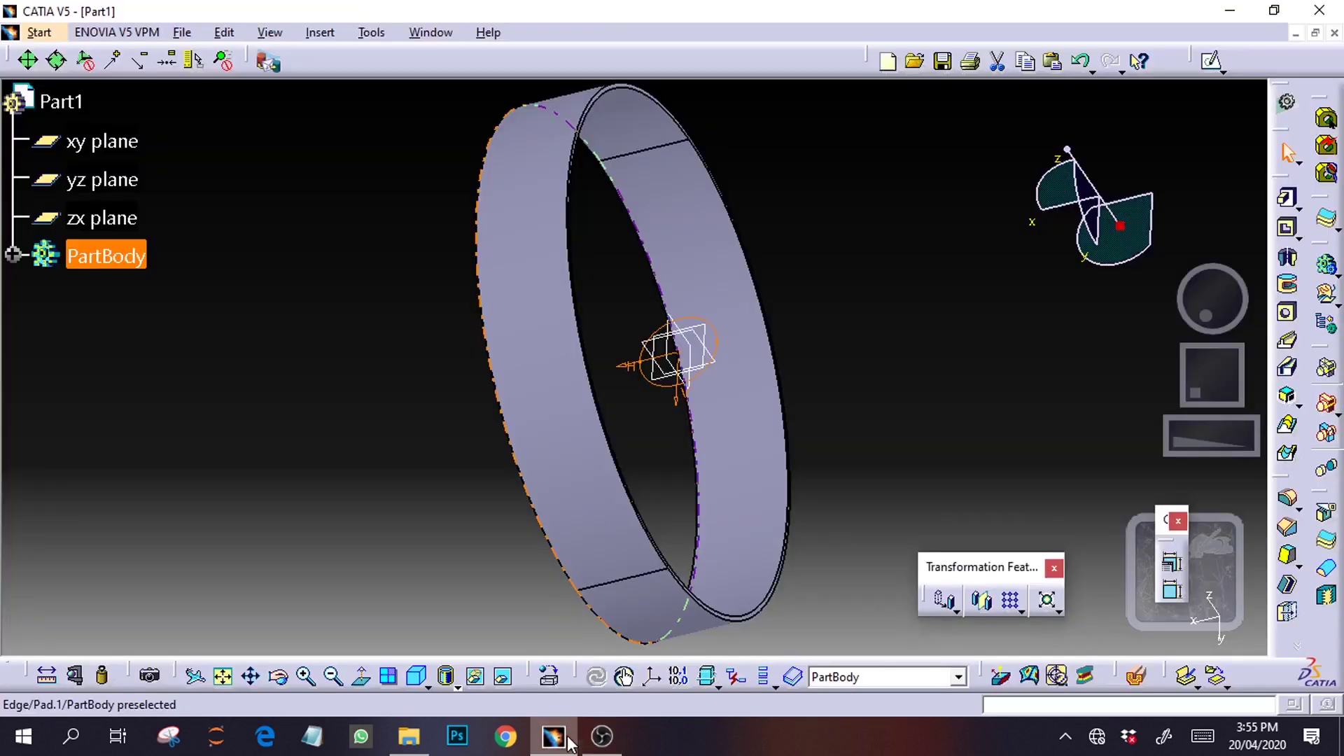
Cut the circle through one side of the ring with a Pocket in the reversed direction, limited Up to last
left_click(1287, 227)
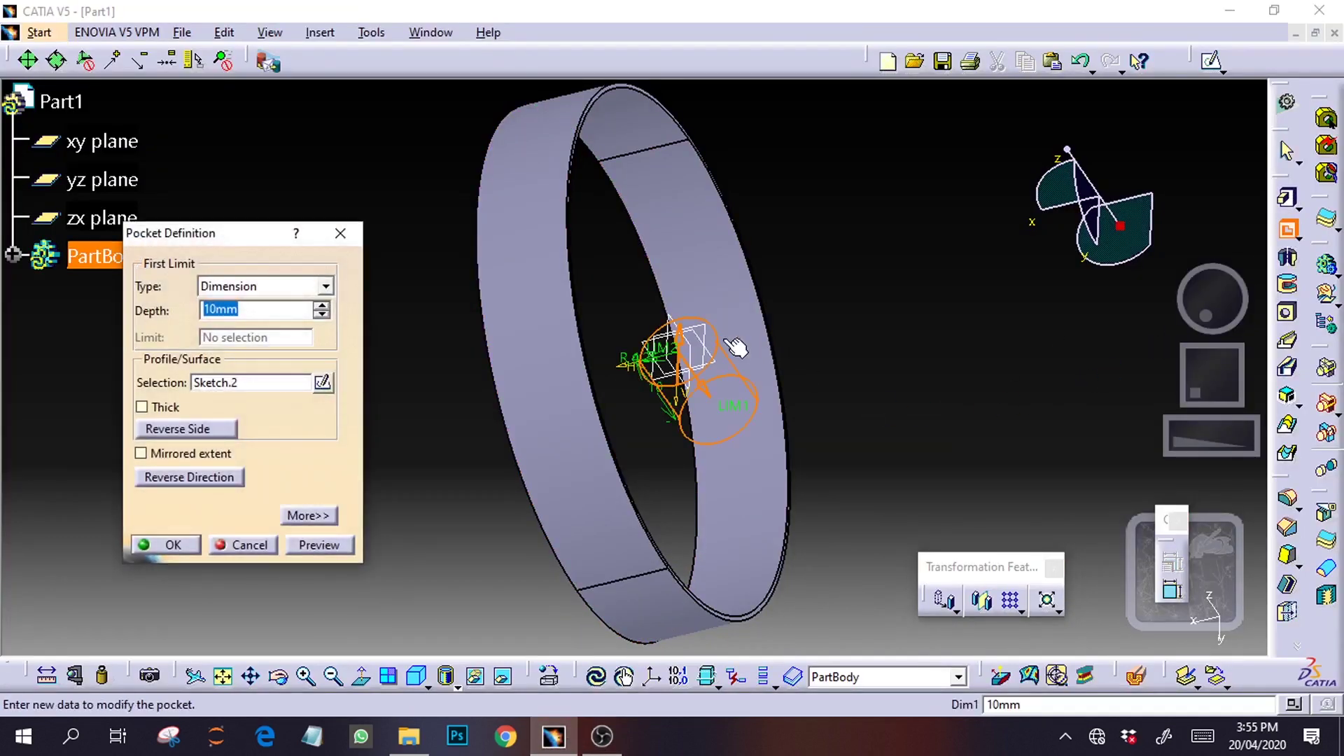
left_click(703, 398)
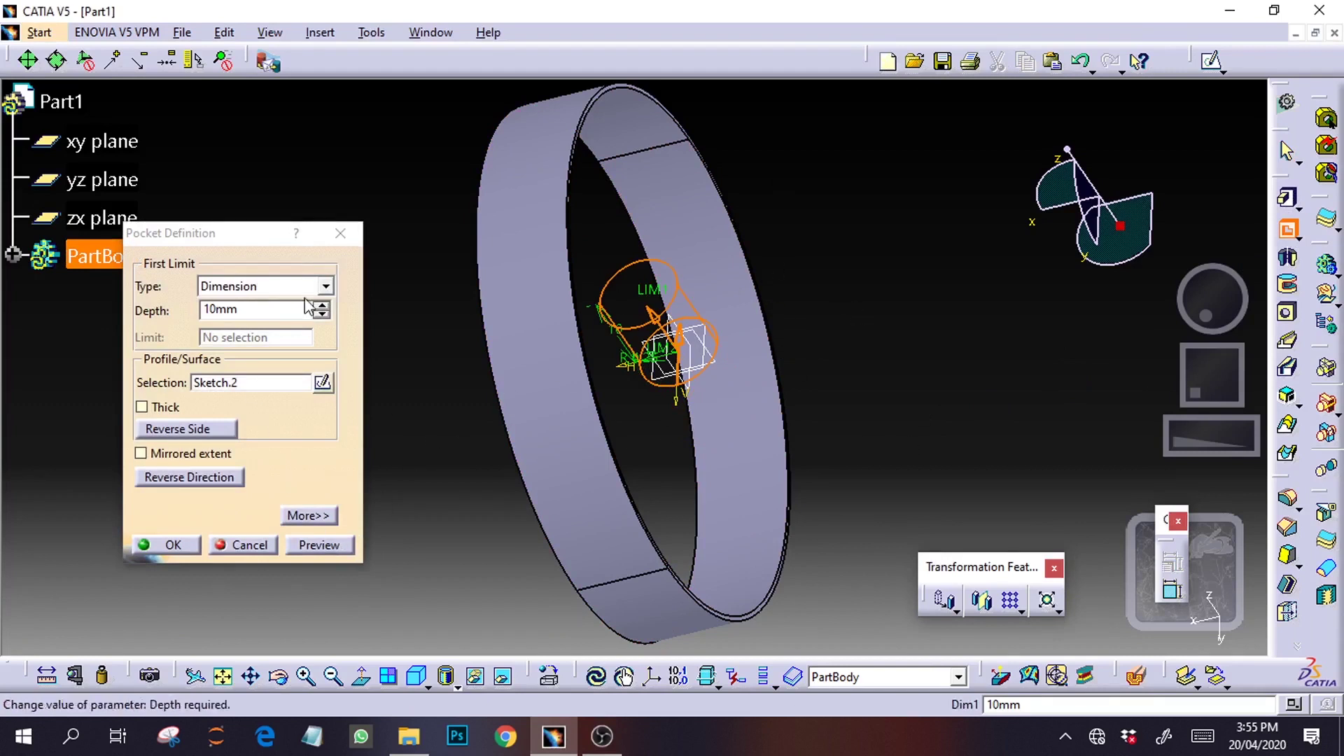
left_click(326, 286)
left_click(277, 331)
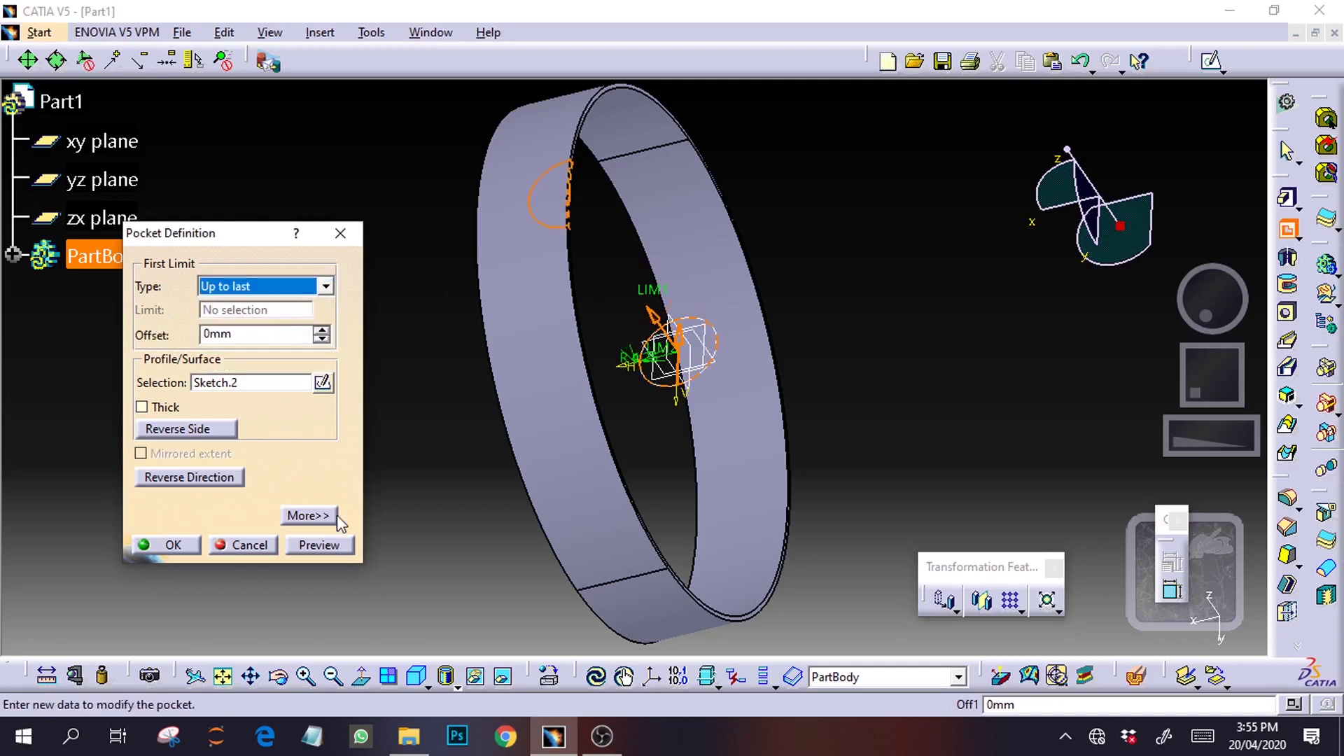
left_click(318, 545)
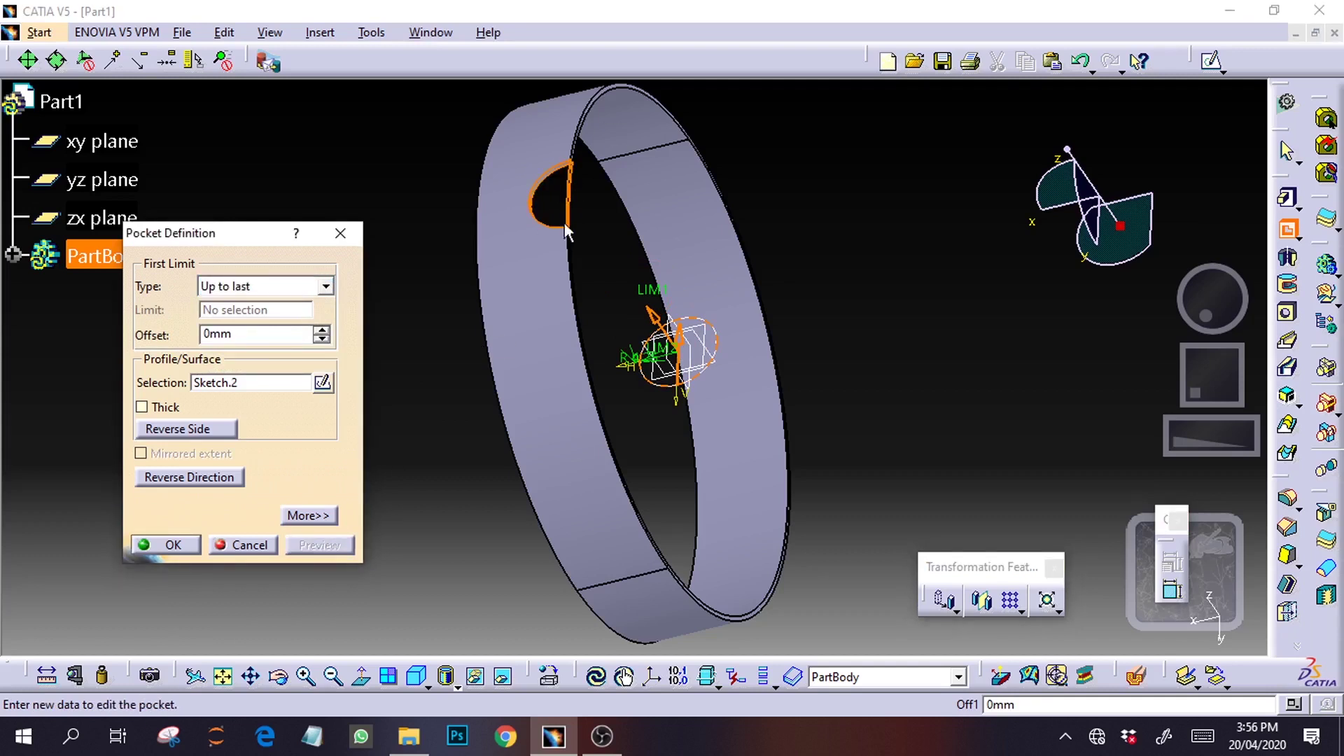
left_click(189, 547)
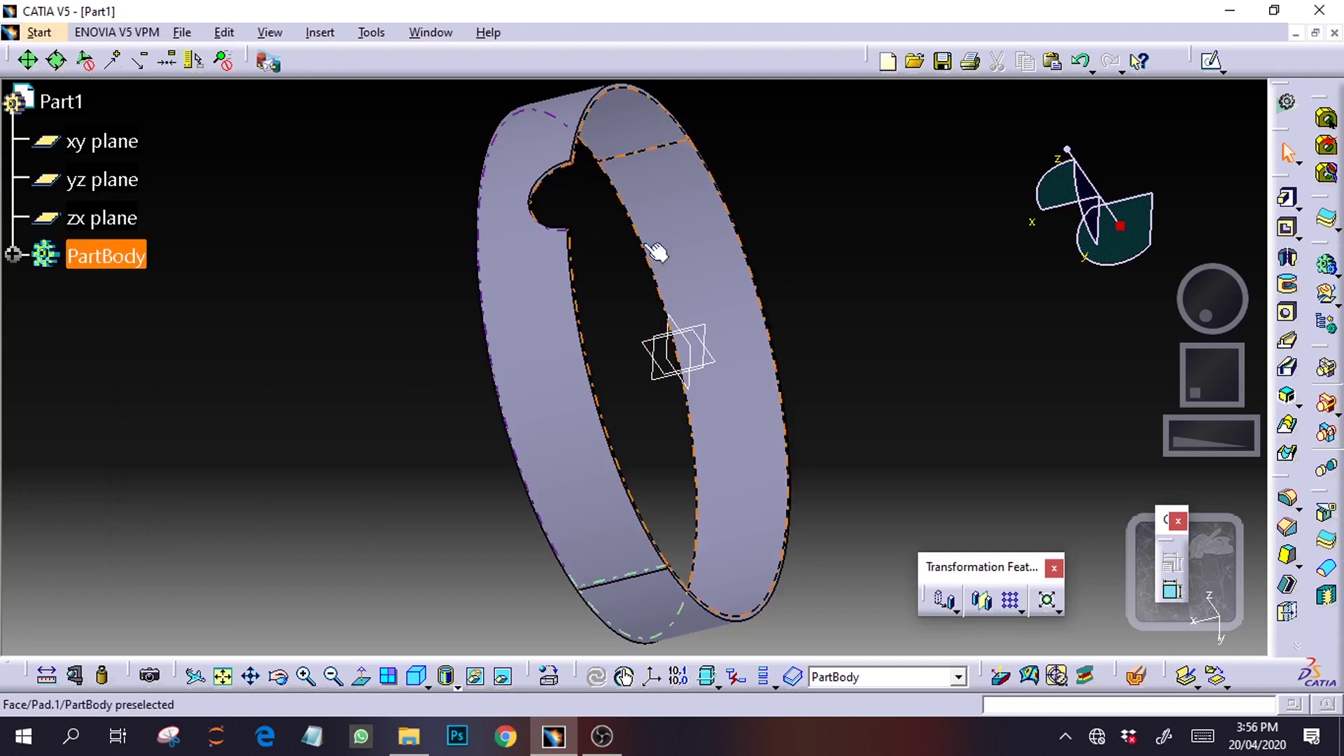
Set up a Circular Pattern of the pocket with the yz plane as its reference element
left_click(1022, 612)
left_click(1079, 633)
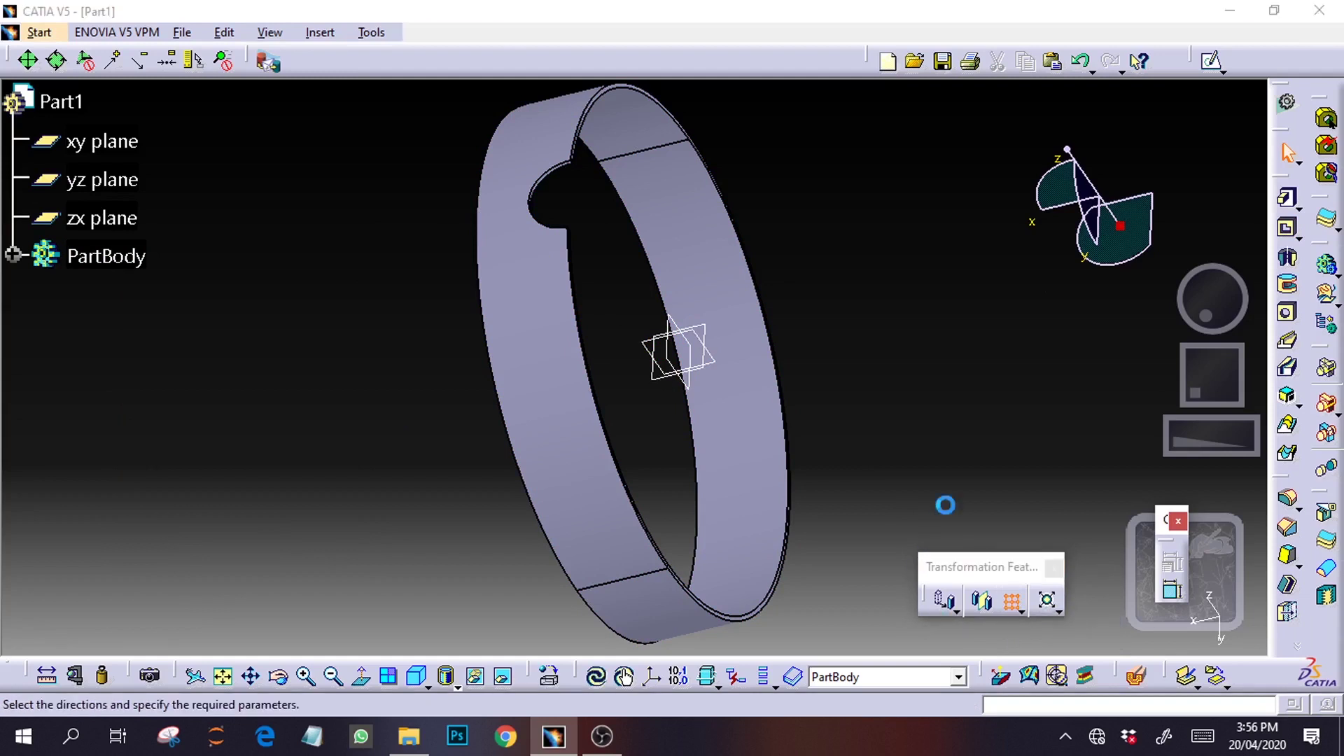
left_click(12, 256)
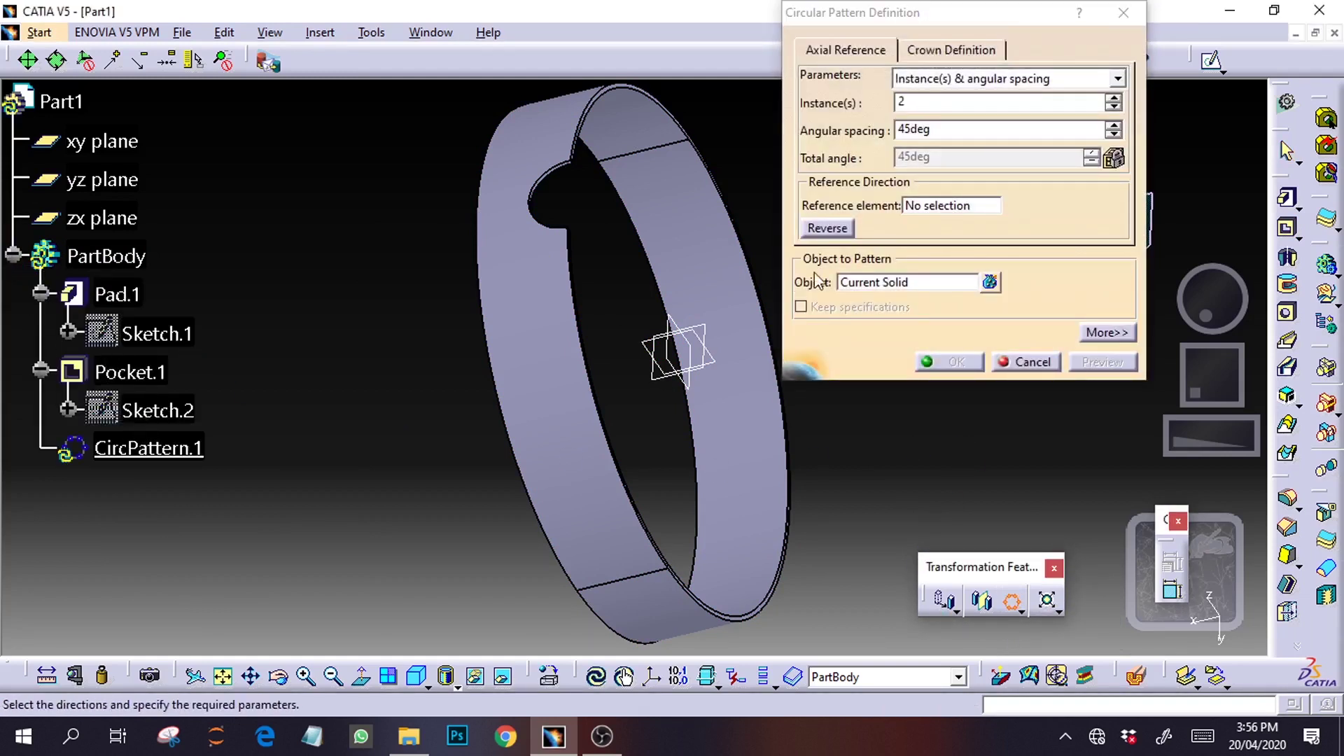
left_click(875, 282)
left_click(140, 372)
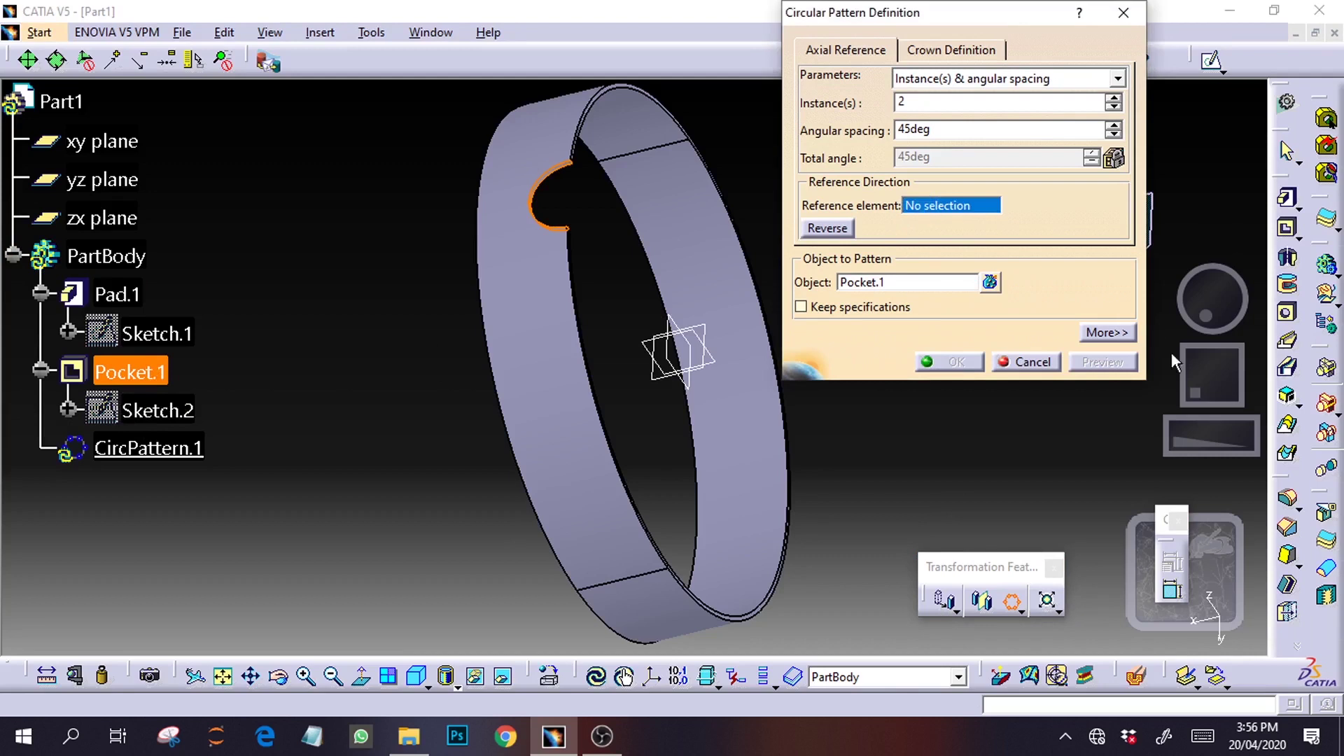
double_click(1200, 300)
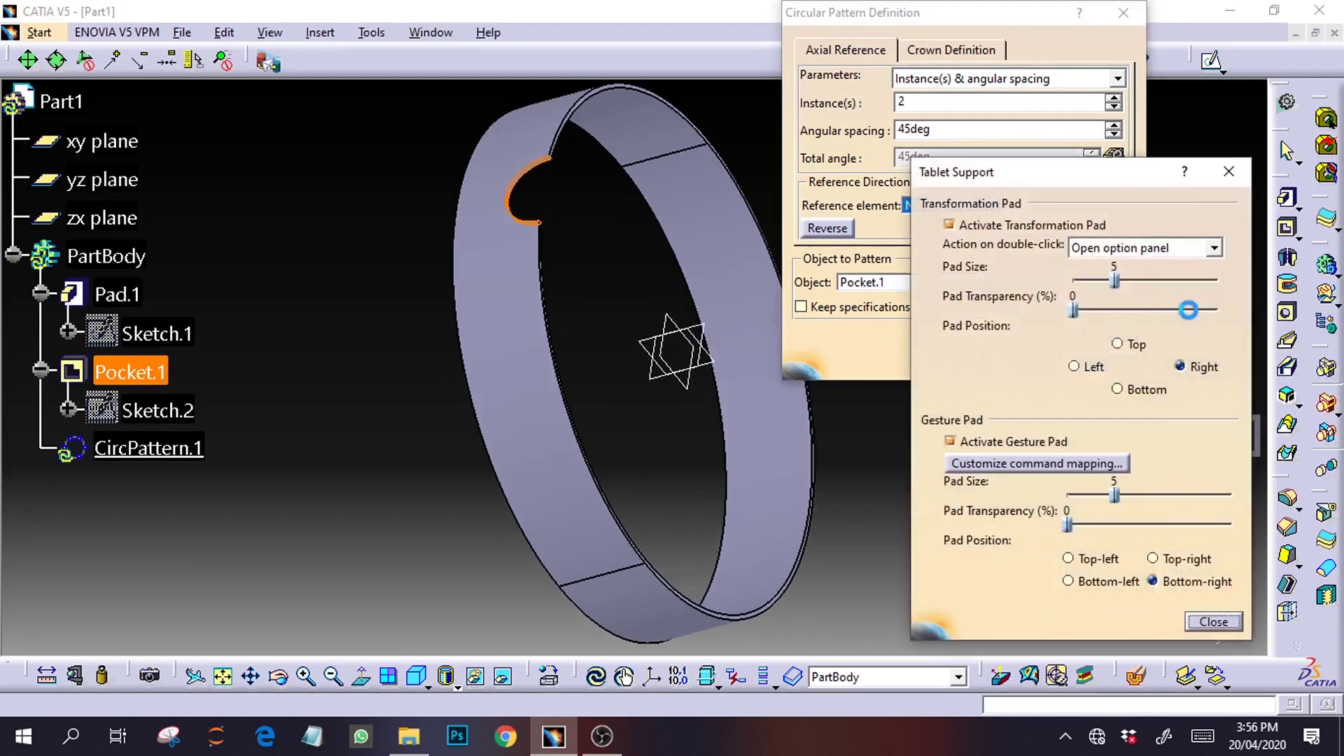
left_click(1228, 171)
left_click(676, 323)
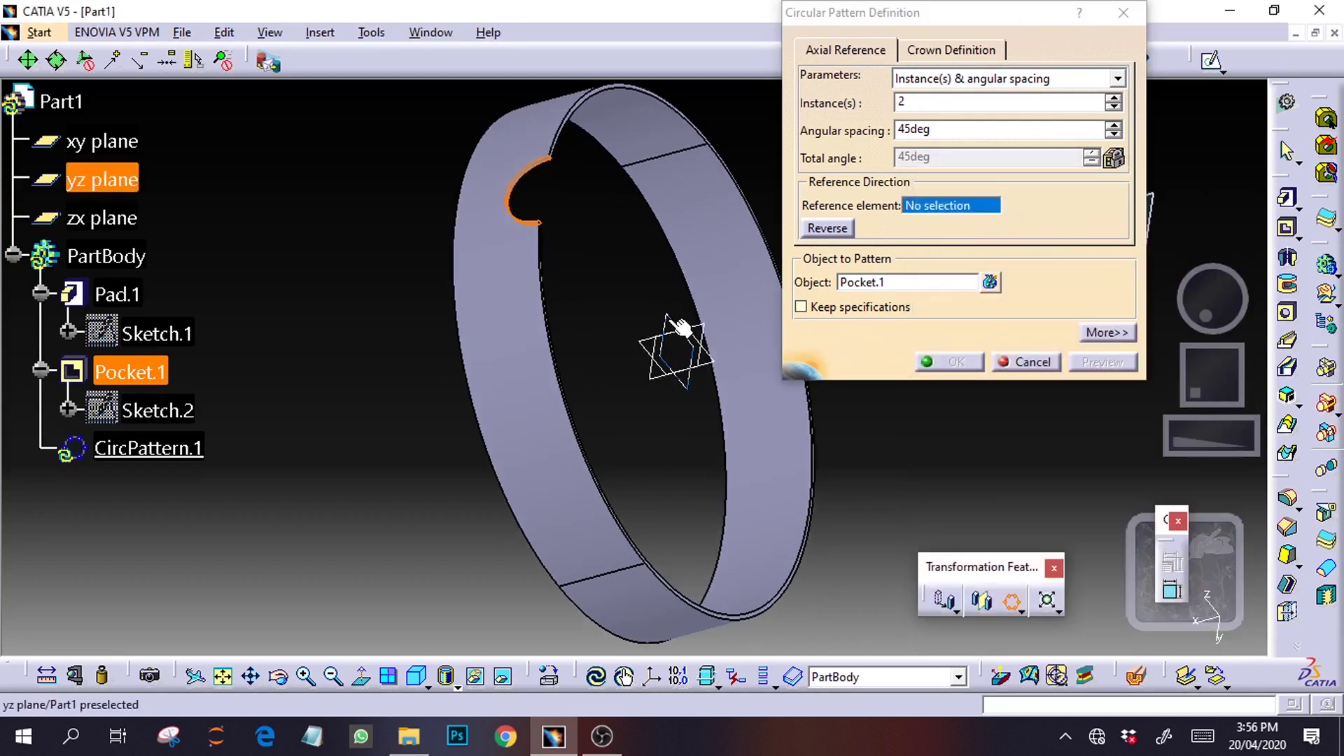
left_click(770, 409)
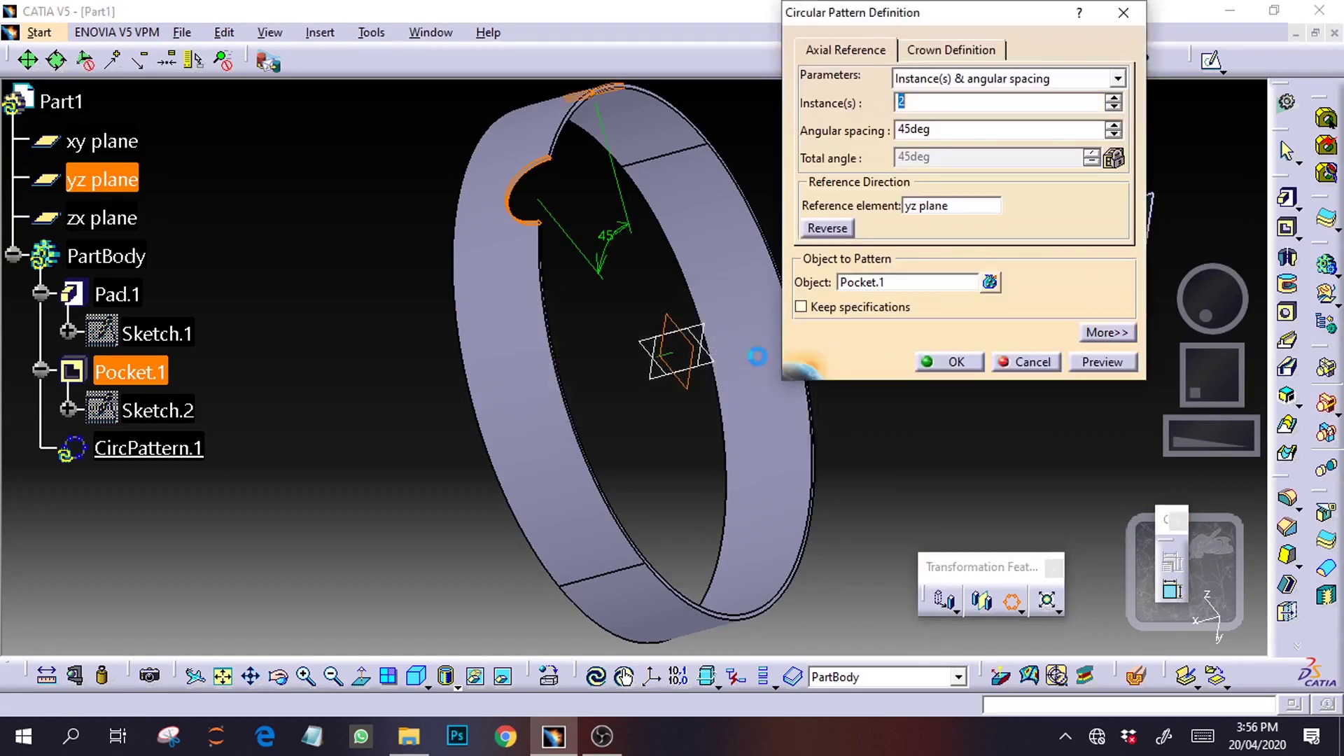
Distribute the pocket as a complete crown of 15 instances around the ring and apply the pattern
left_click(1118, 79)
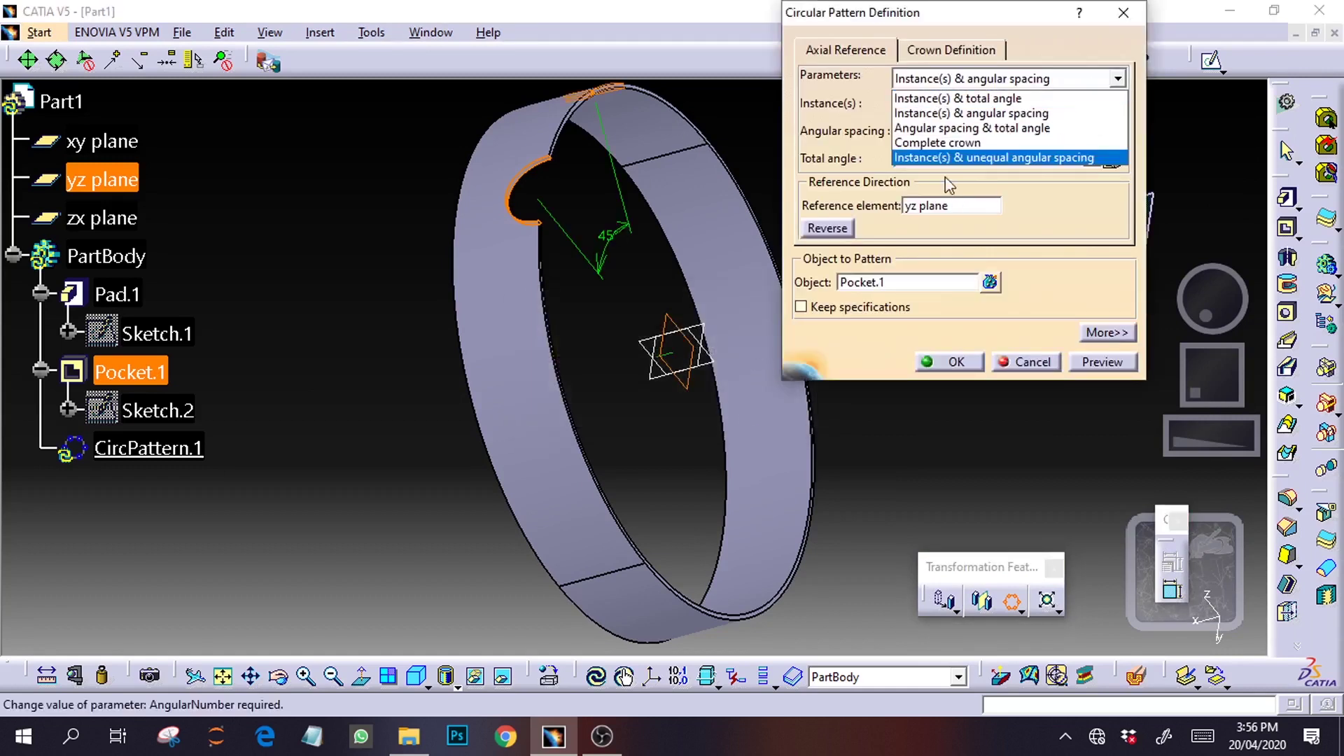
left_click(957, 155)
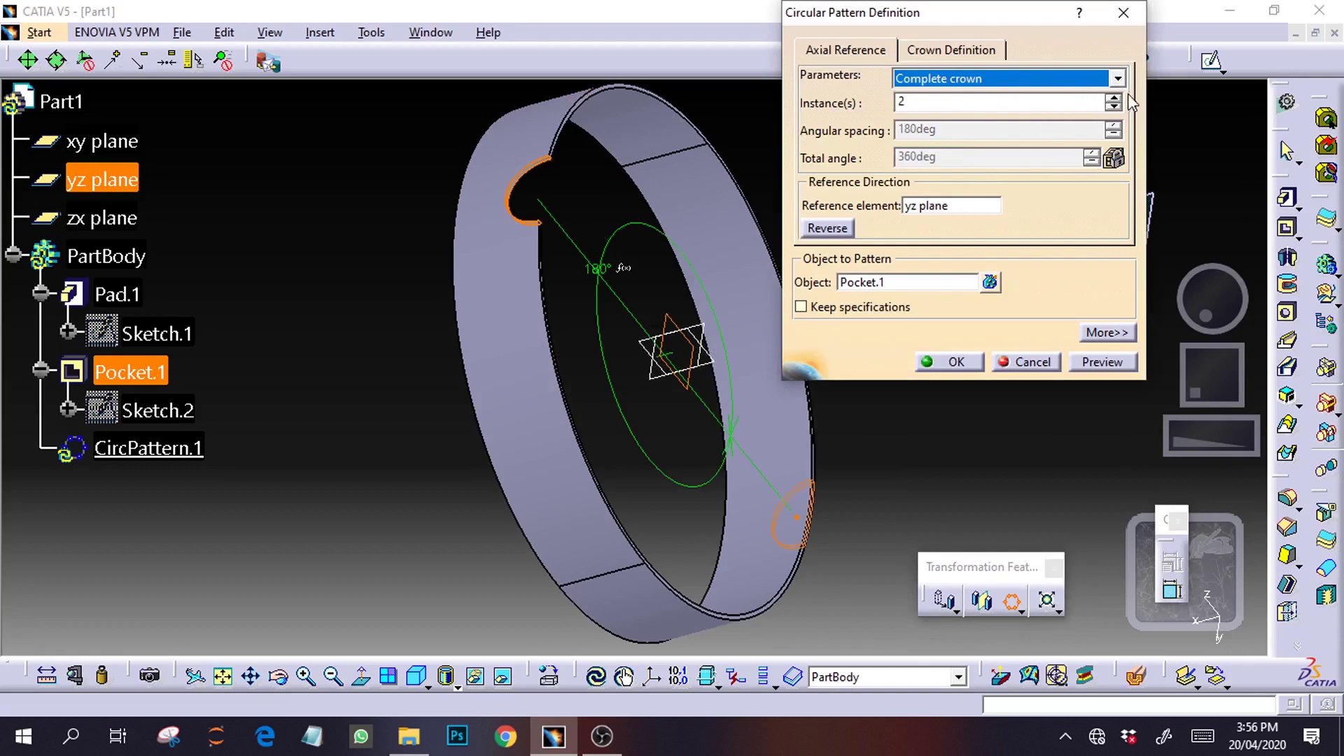
left_click(924, 103)
key("BackSpace")
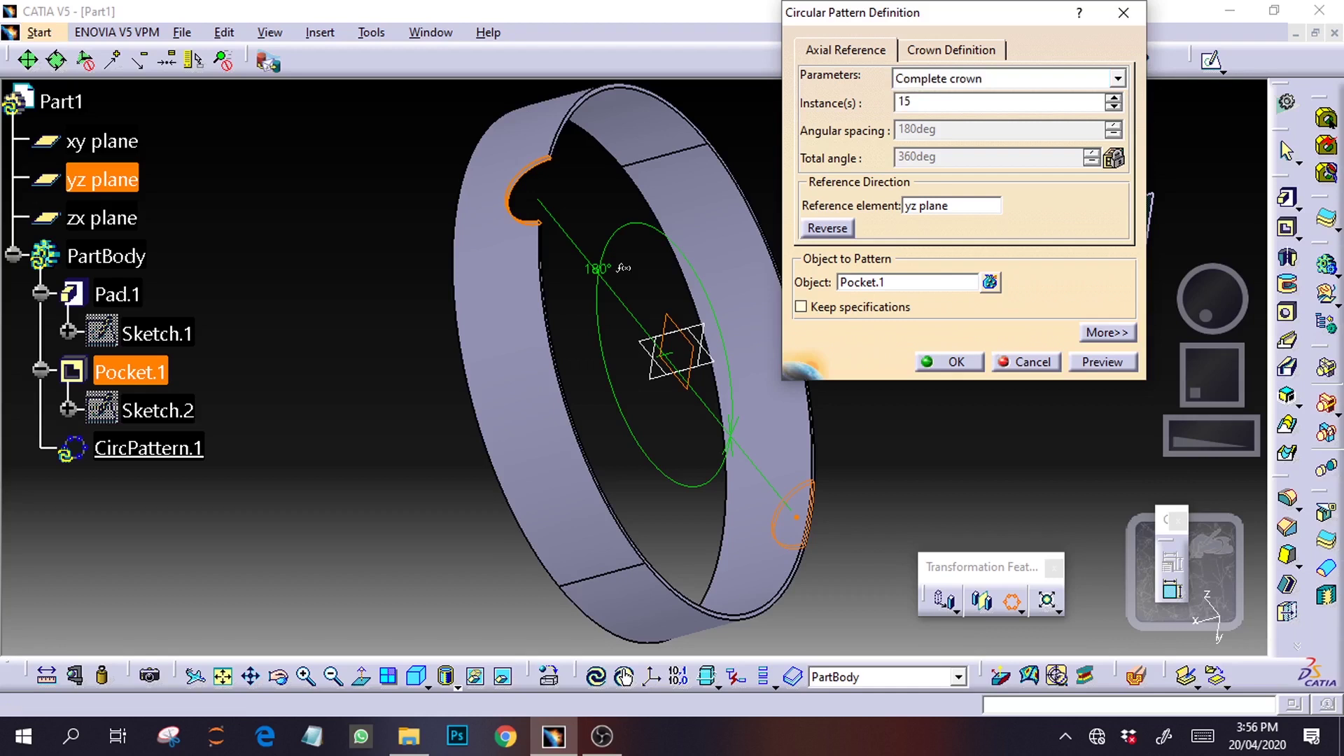
left_click(1071, 365)
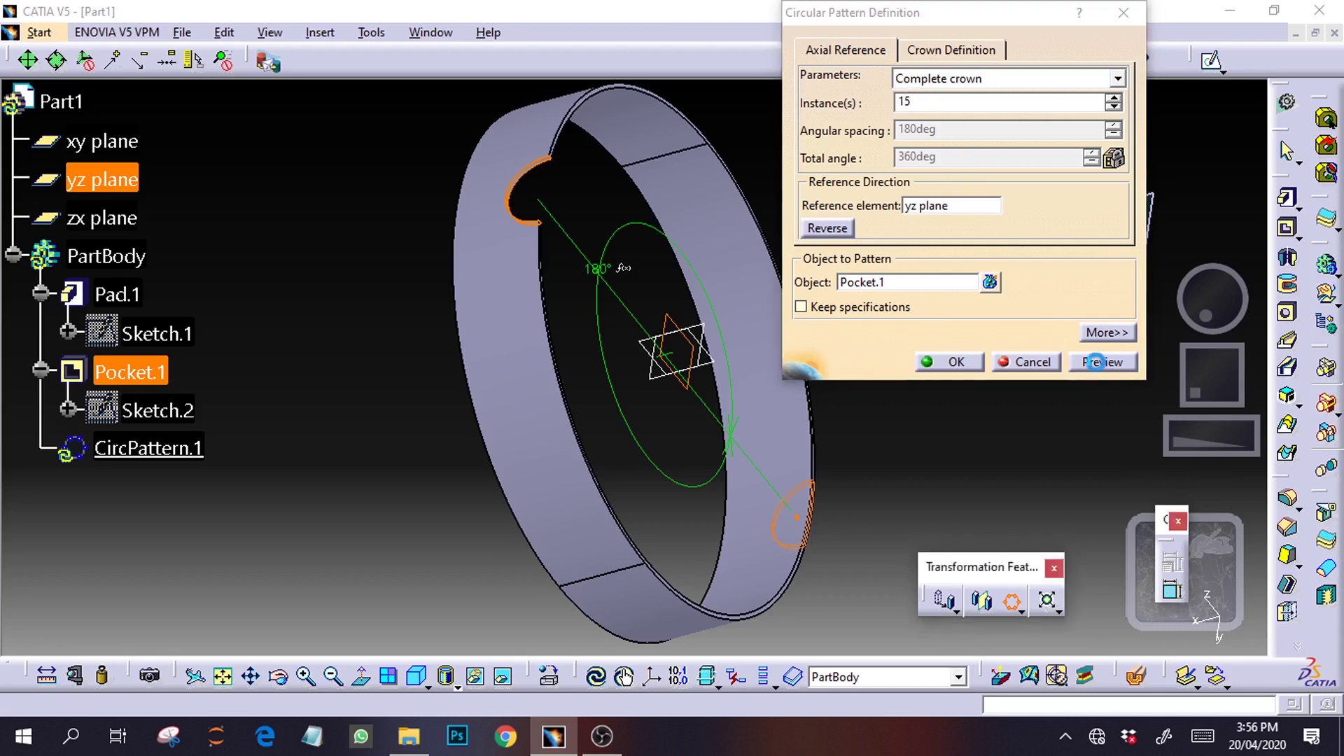
left_click(956, 362)
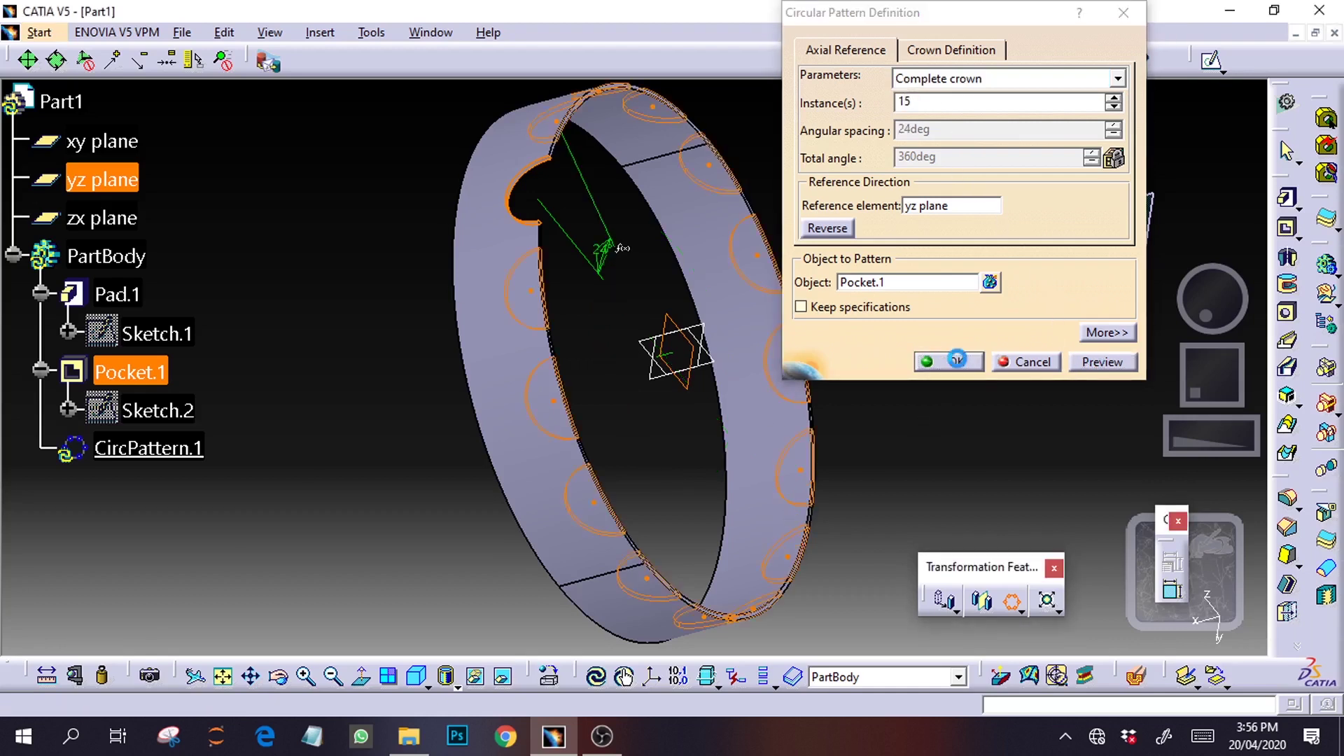
left_click(1027, 402)
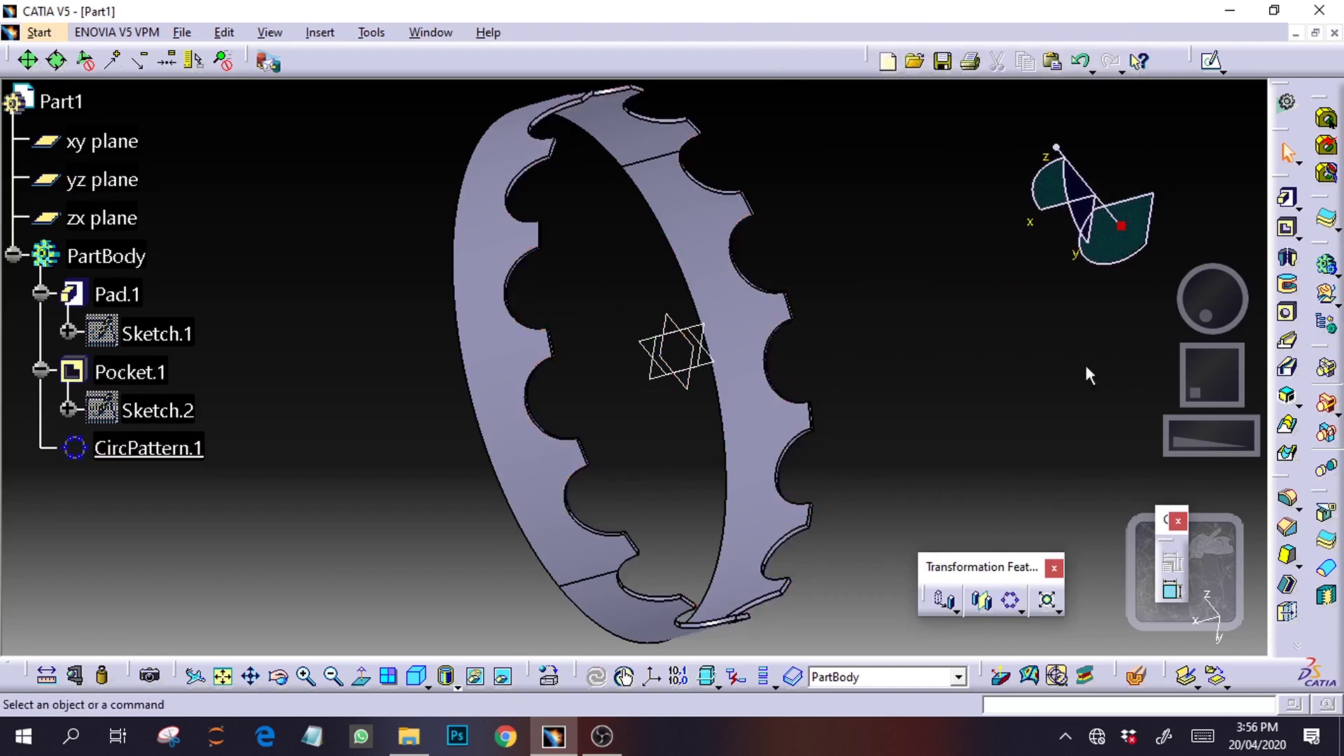
Set up a Shell with a 0.5 mm default inside thickness and select the ring's outer cylindrical face for removal
left_click_drag(1216, 317, 1110, 360)
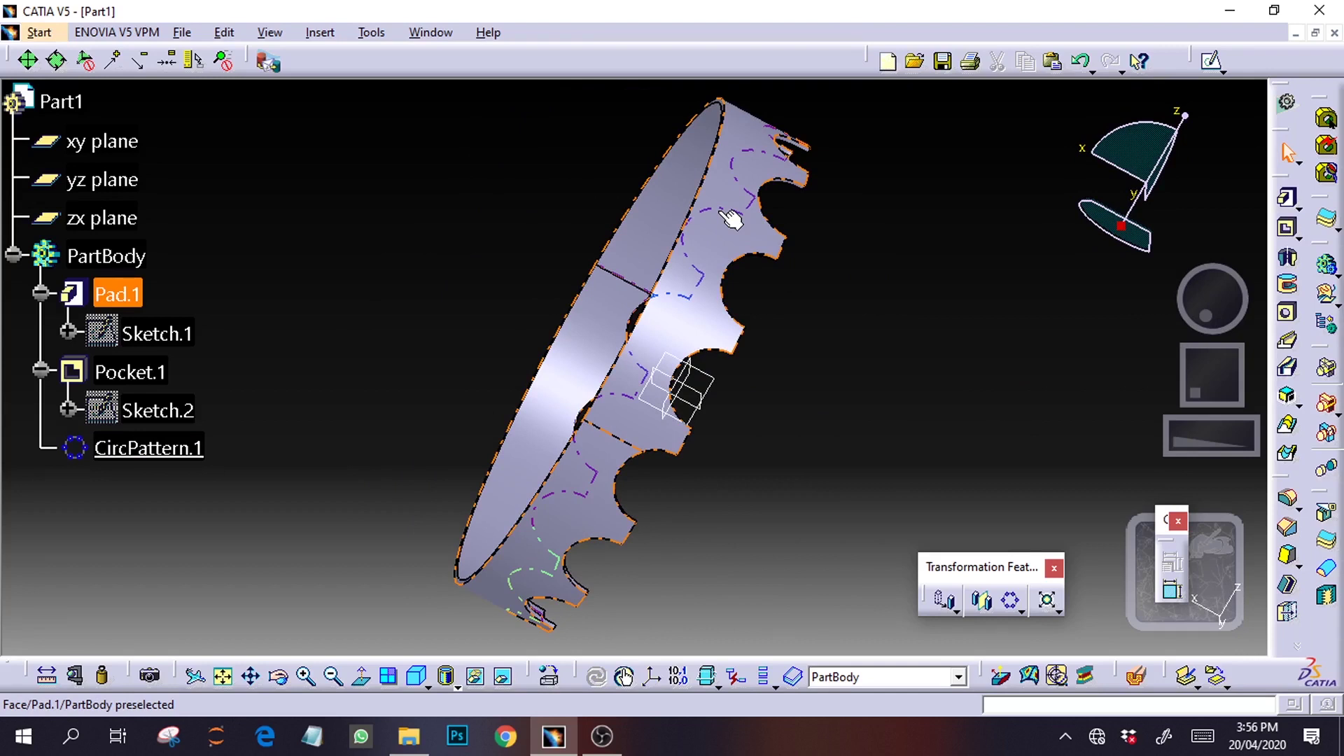
left_click_drag(1209, 295, 1226, 294)
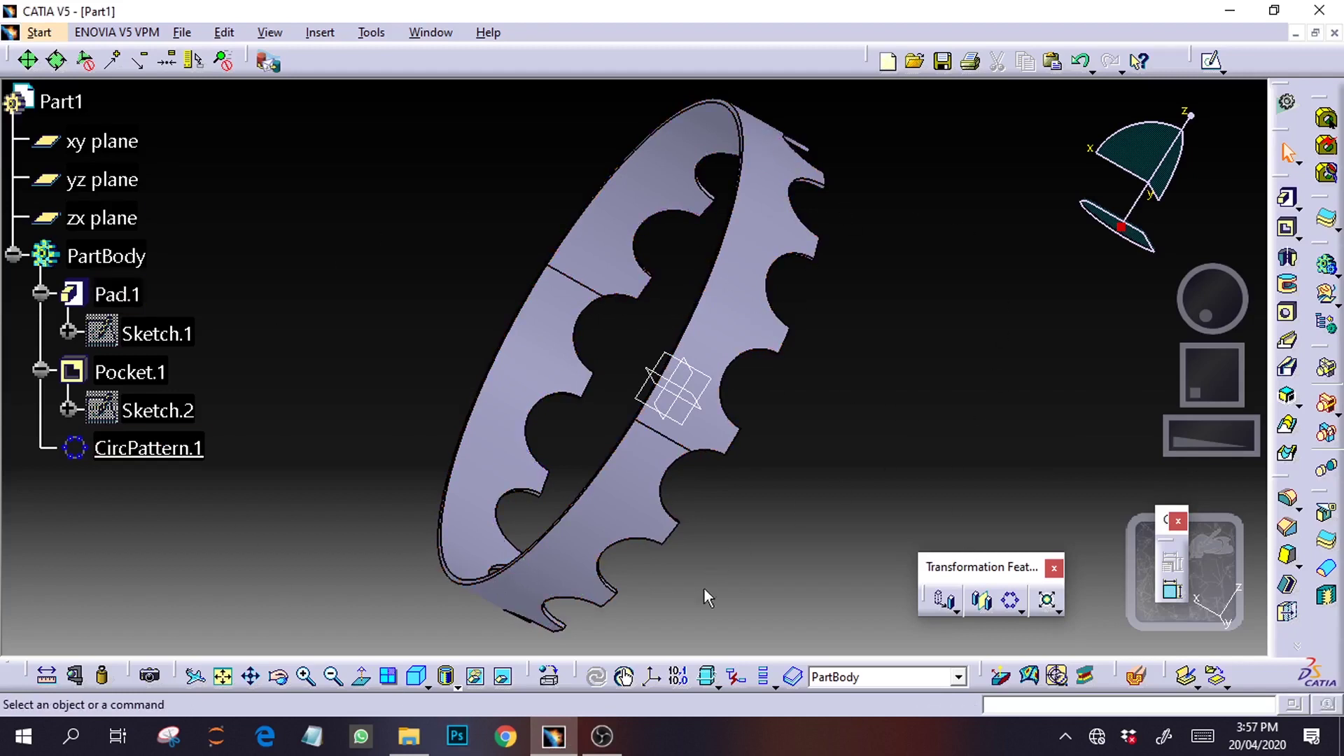
mouse_move(1198, 301)
left_mouse_down()
mouse_move(1155, 282)
mouse_move(1210, 294)
left_mouse_up()
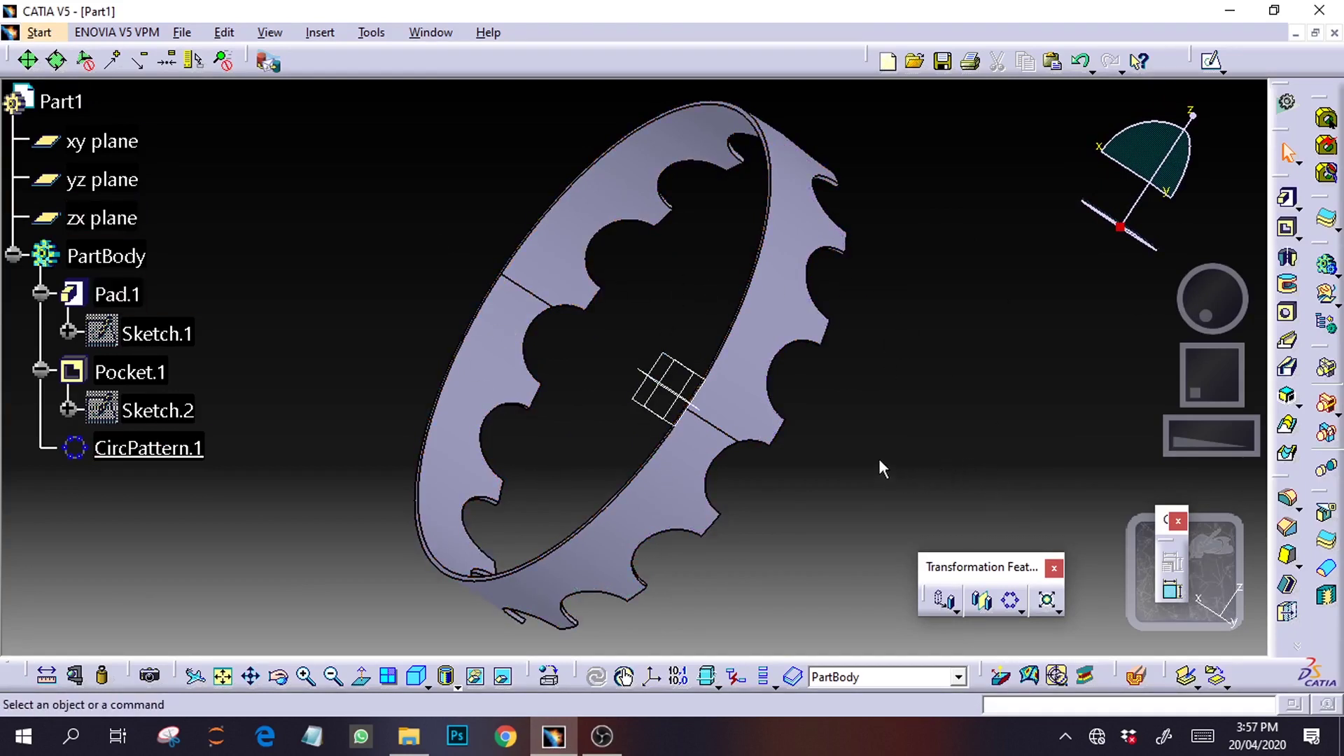
left_click(1171, 561)
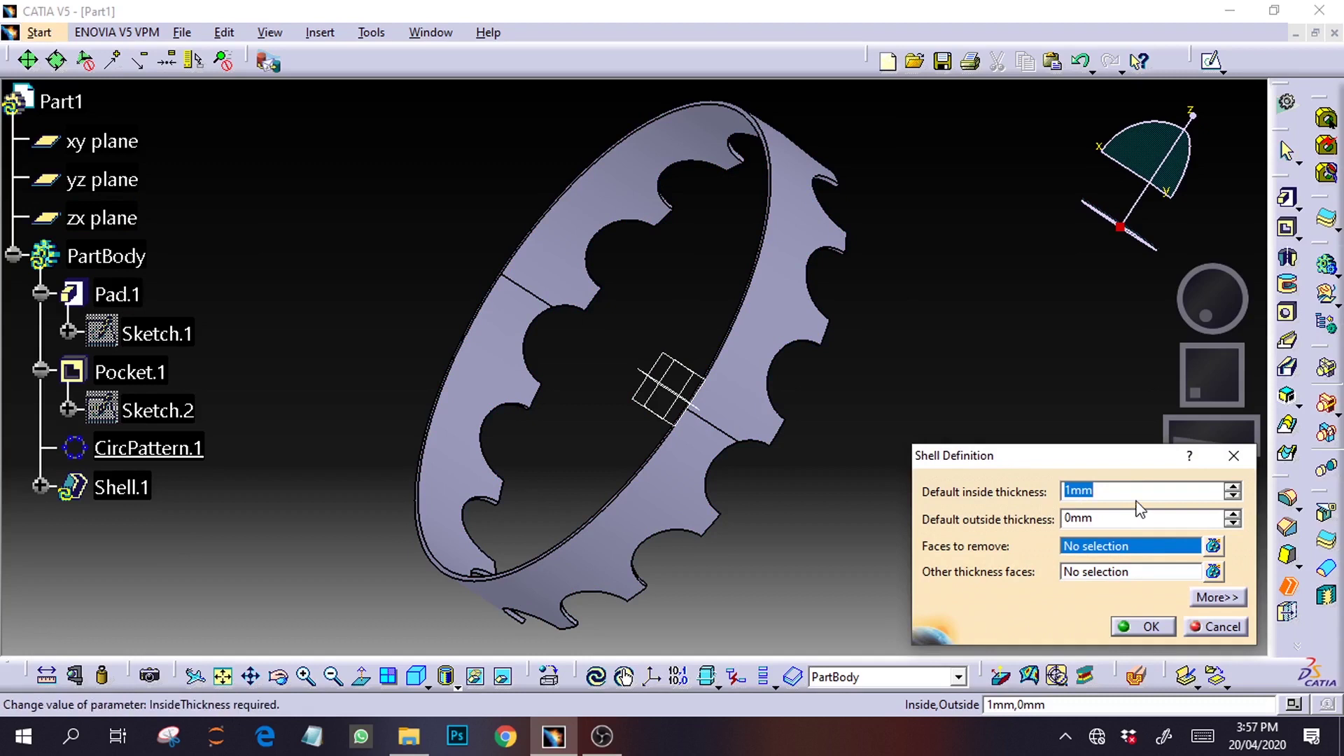
type("0")
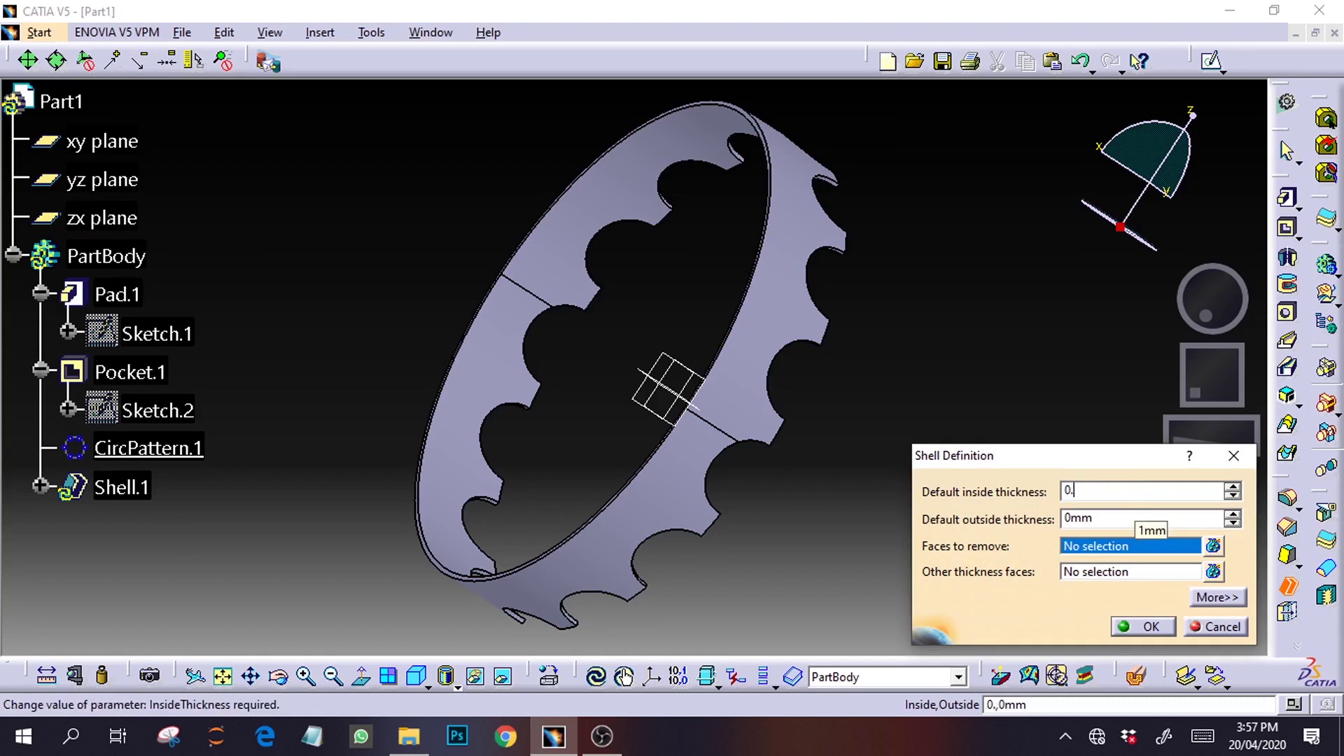
type(".5")
left_click(1123, 545)
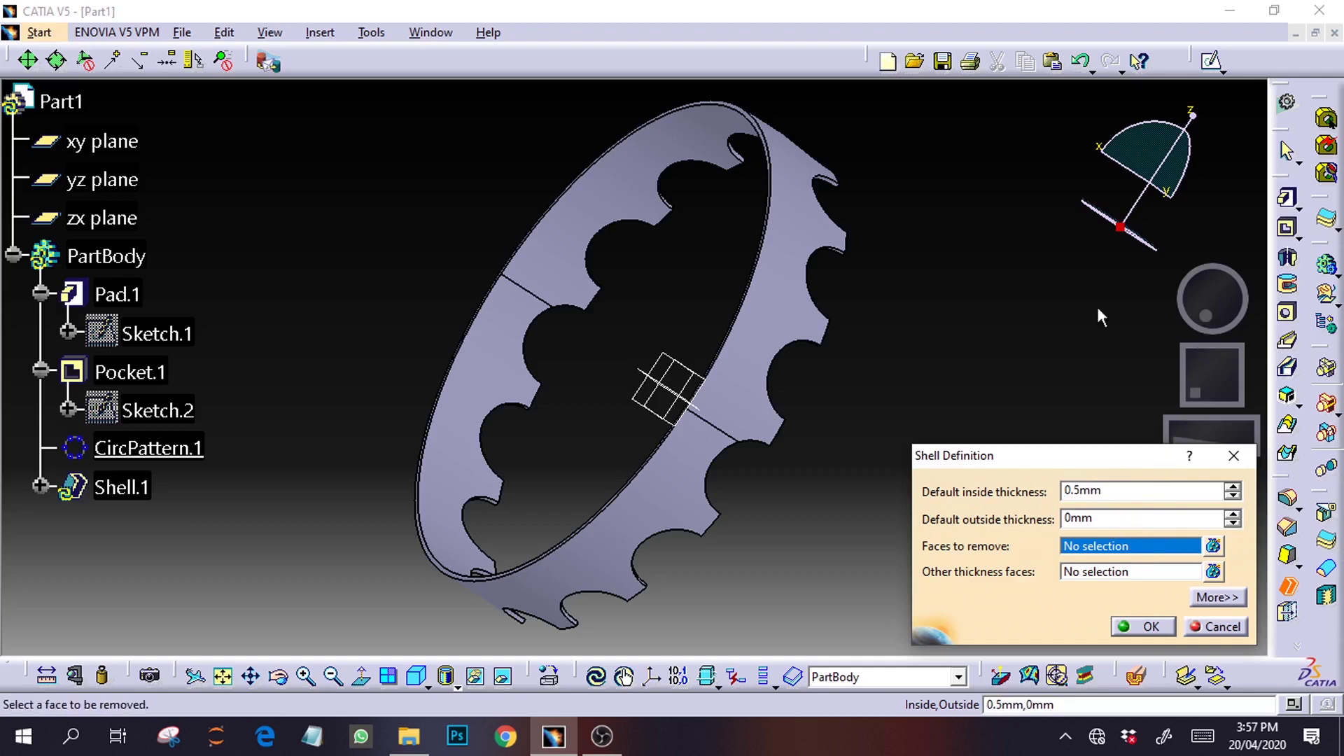
left_click(805, 338)
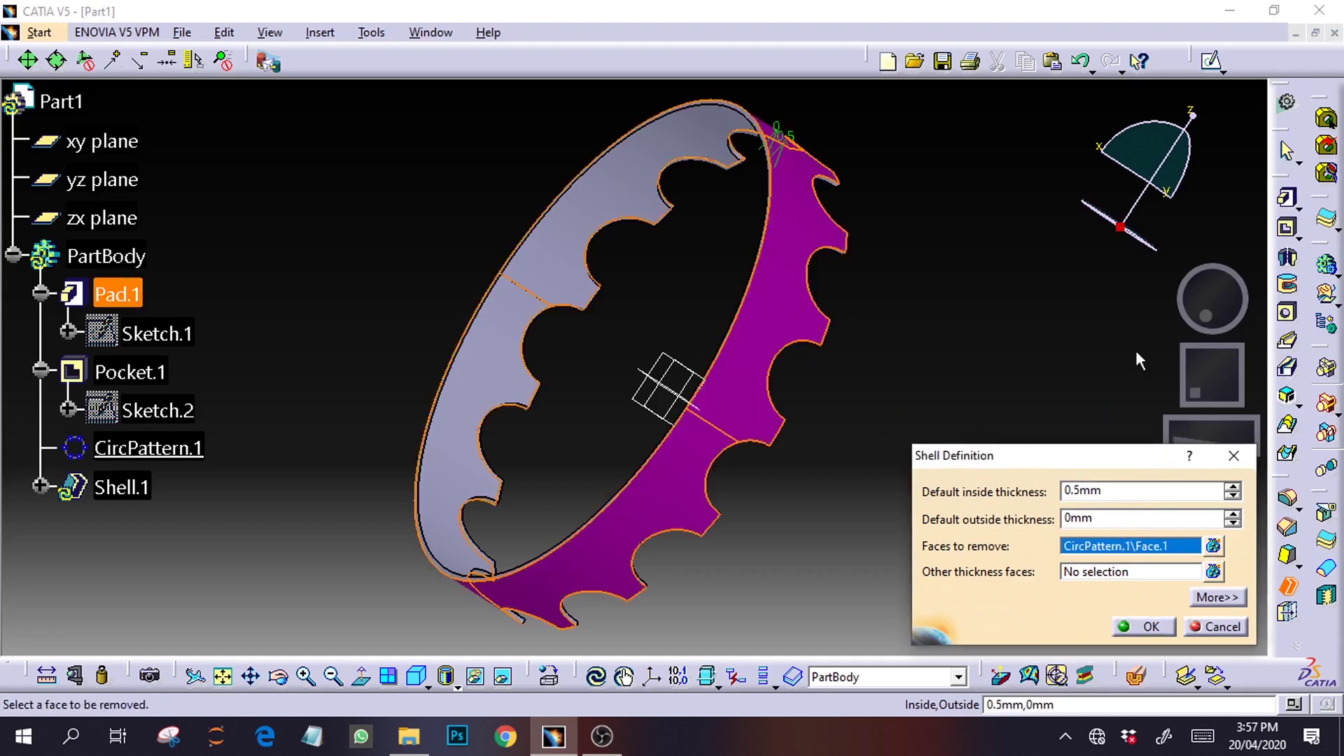
Add the ring's narrow flat rim face and inner cylindrical face to the faces to remove, and apply the shell
left_click_drag(1208, 305, 1234, 301)
left_click_drag(1181, 425, 1252, 423)
left_click_drag(1215, 372, 1153, 372)
left_click_drag(1208, 314, 1232, 317)
left_click_drag(1176, 428, 1168, 374)
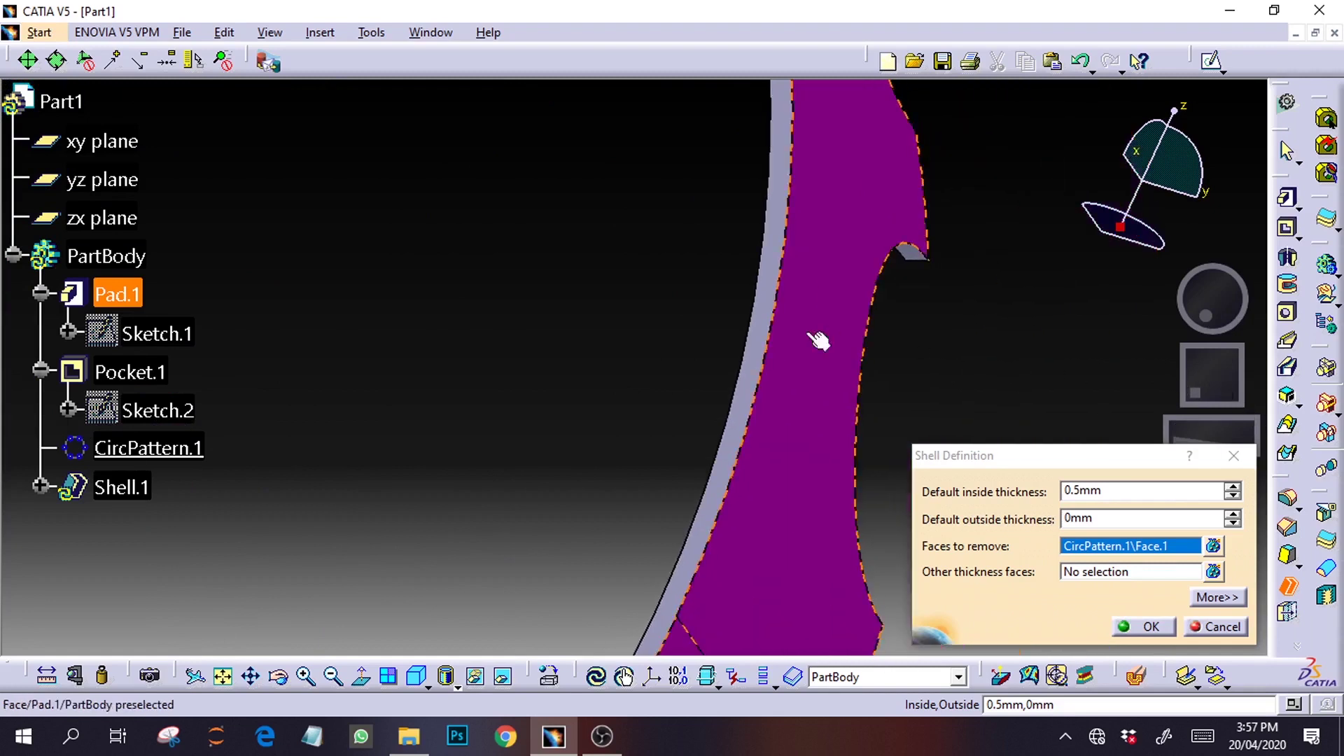
left_click(770, 349)
mouse_move(1203, 319)
left_mouse_down()
mouse_move(1224, 303)
mouse_move(1230, 321)
left_mouse_up()
left_click_drag(1191, 370, 1043, 376)
middle_click_drag(1042, 375, 1113, 341)
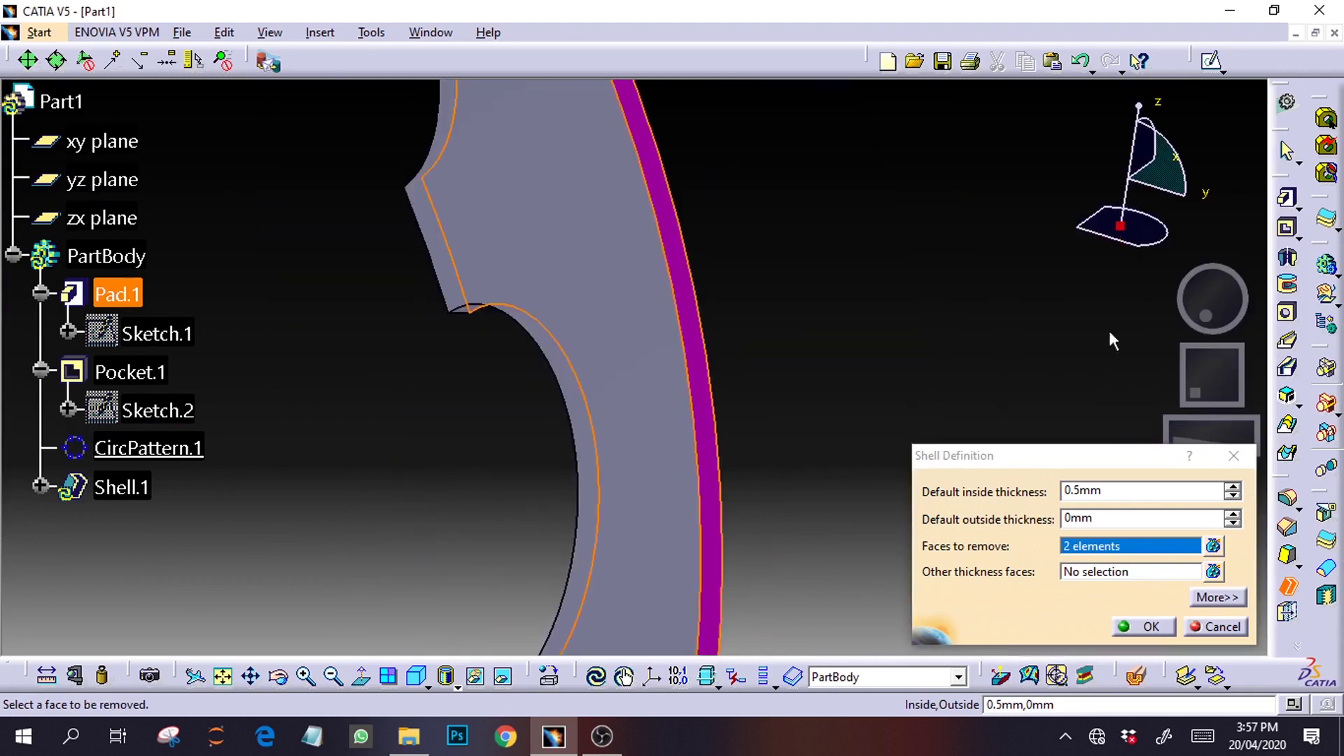
left_click_drag(1206, 300, 1234, 315)
left_click(826, 266)
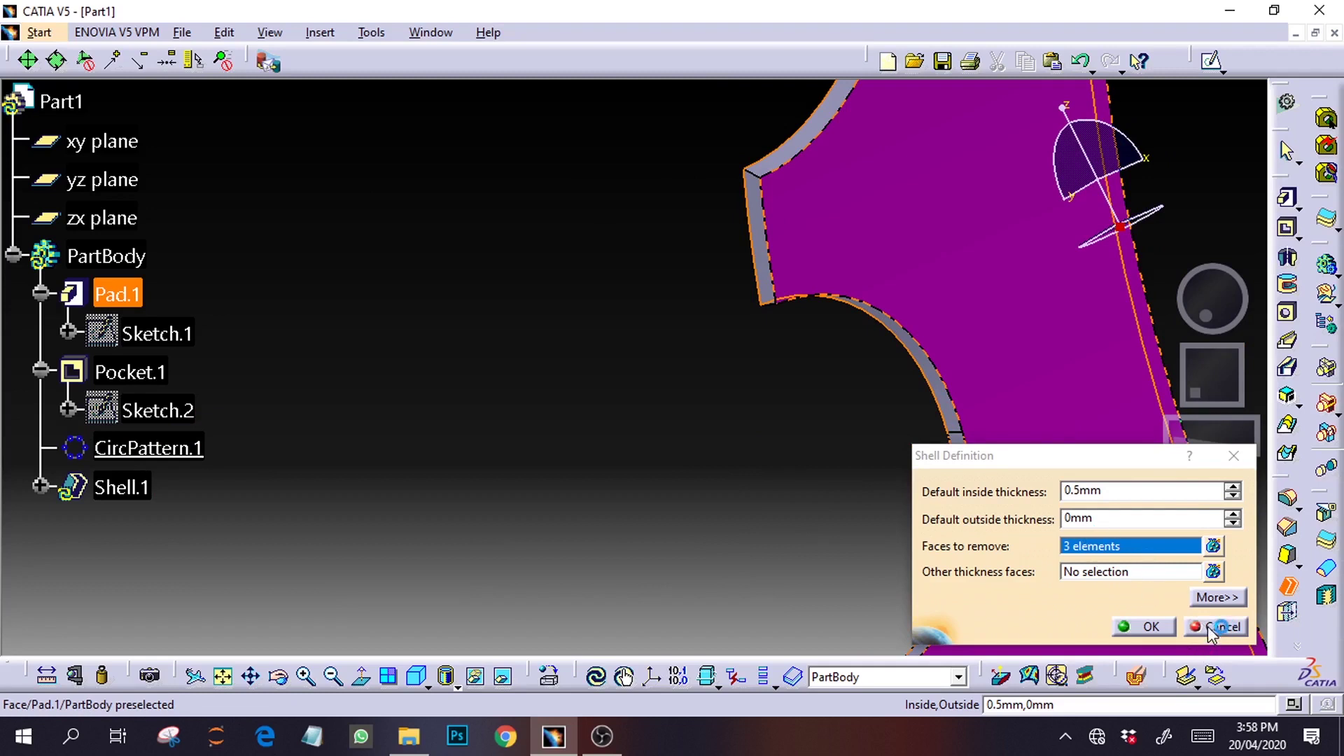
left_click(1150, 627)
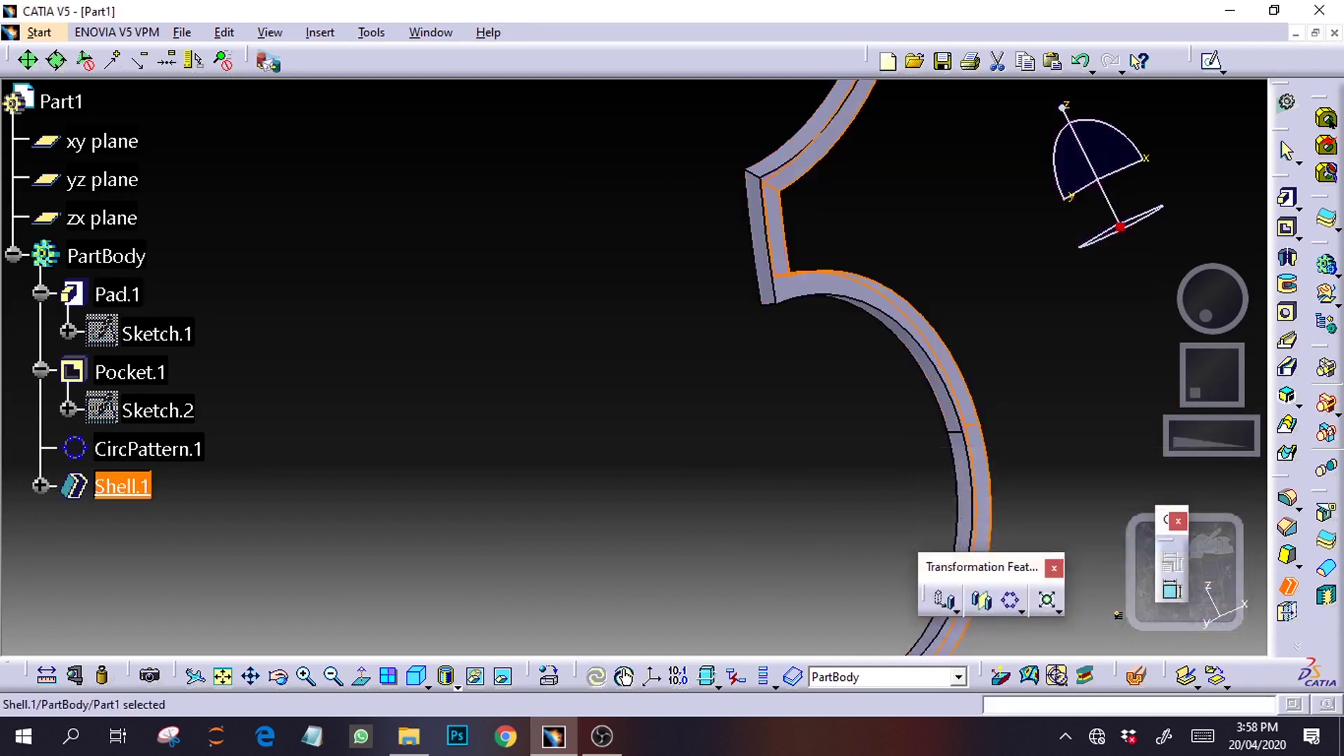
Examine the shelled cage ring as a whole and the scalloped strip around its ball pockets
left_click_drag(1242, 434, 564, 435)
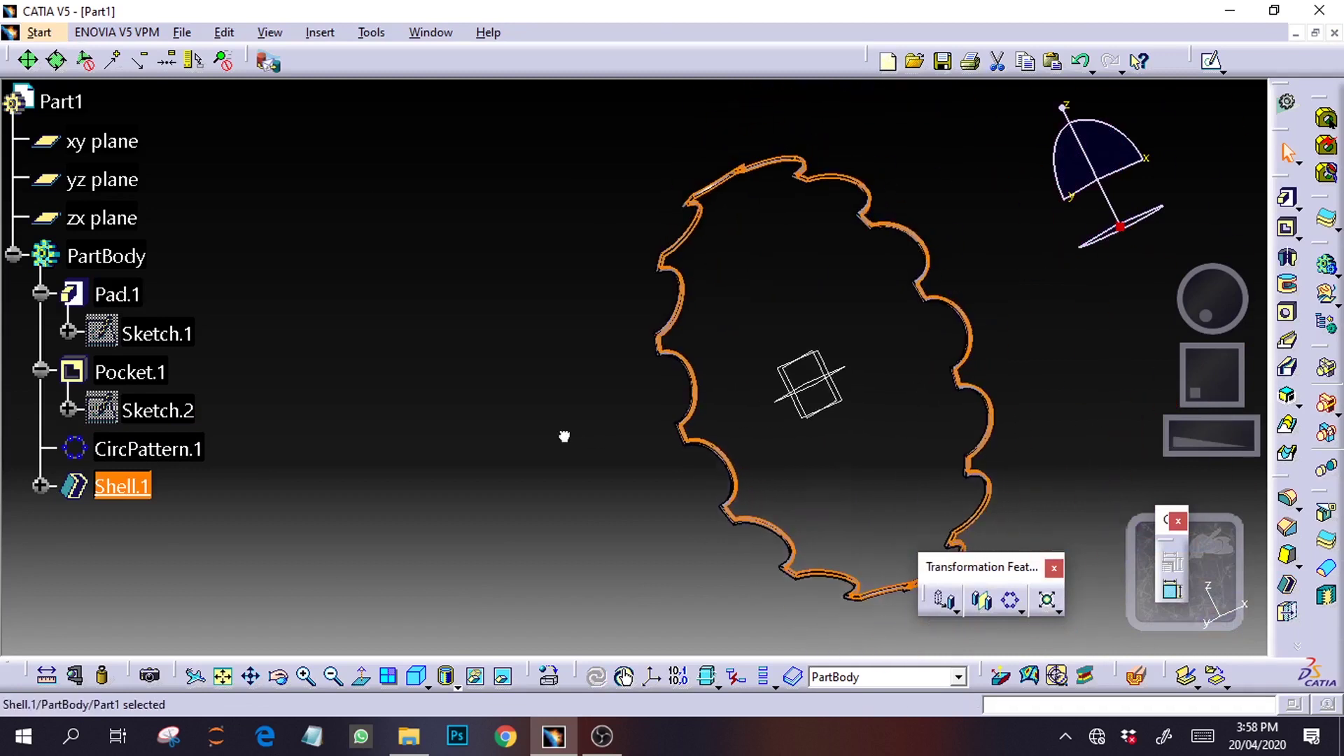
left_click_drag(1196, 303, 1190, 267)
left_click_drag(1219, 378, 1249, 359)
left_click_drag(1217, 310, 1133, 326)
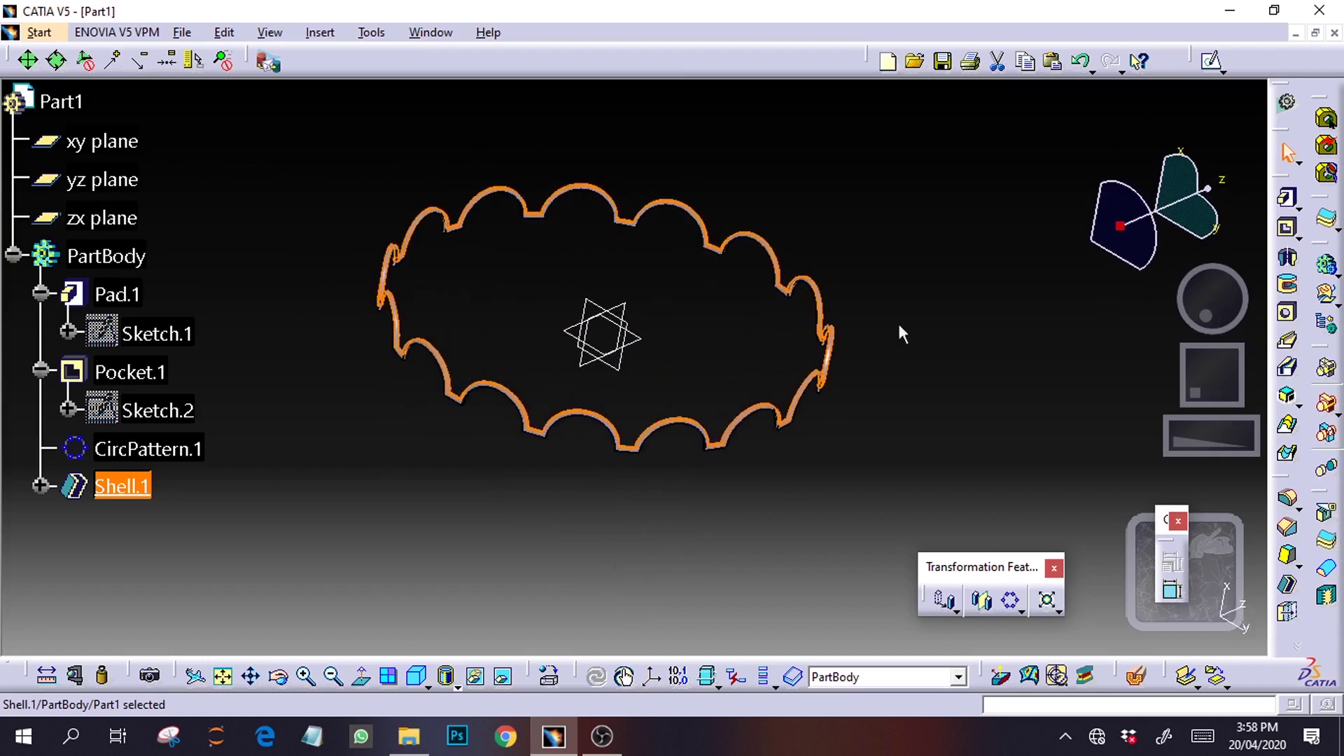
left_click_drag(1176, 446, 1242, 439)
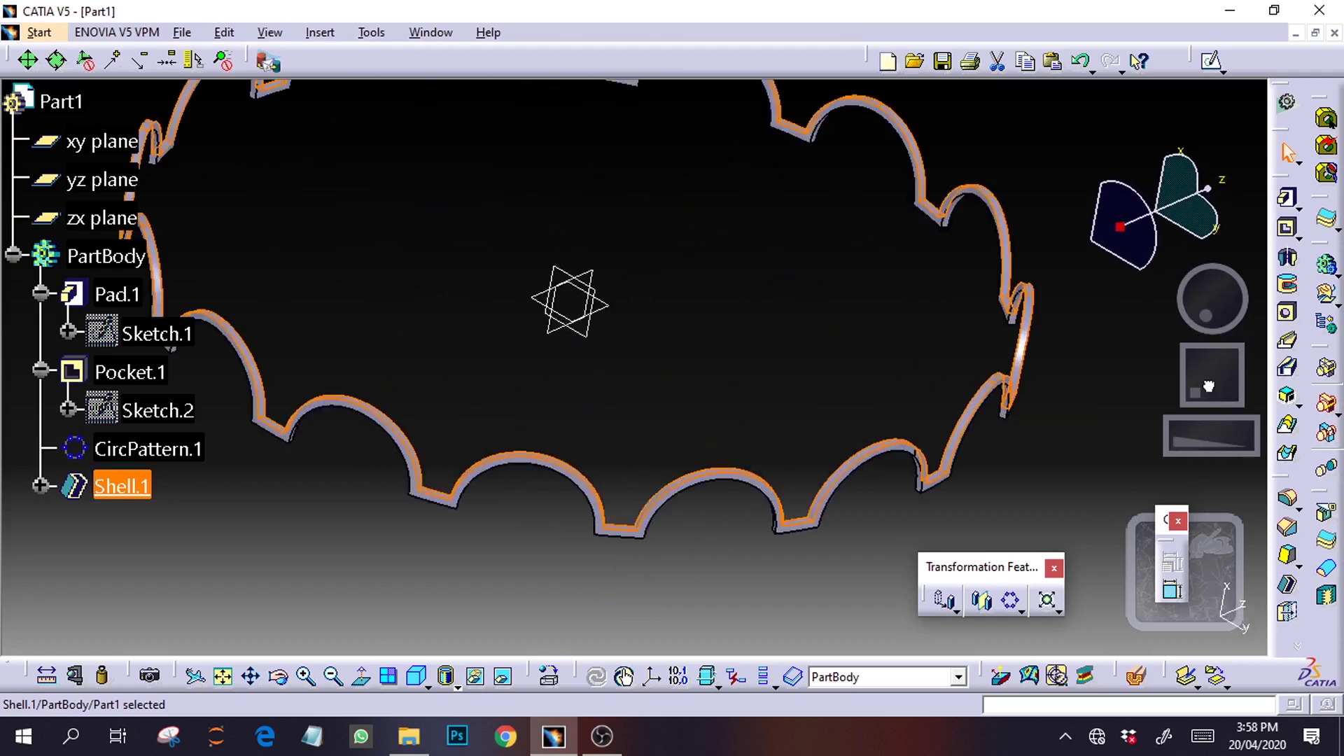
left_click_drag(1208, 386, 1222, 396)
mouse_move(1225, 329)
left_mouse_down()
mouse_move(1223, 310)
mouse_move(1189, 304)
mouse_move(1218, 294)
mouse_move(1226, 318)
left_mouse_up()
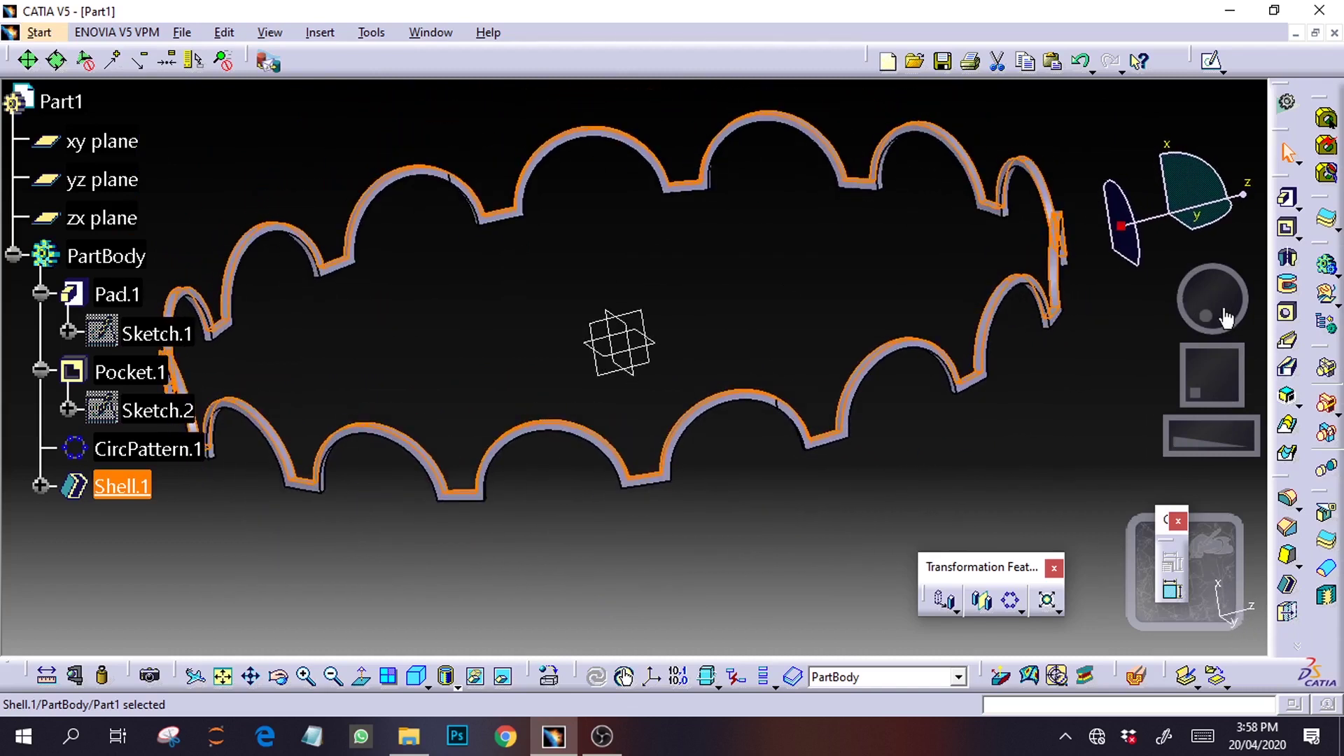
left_click(641, 525)
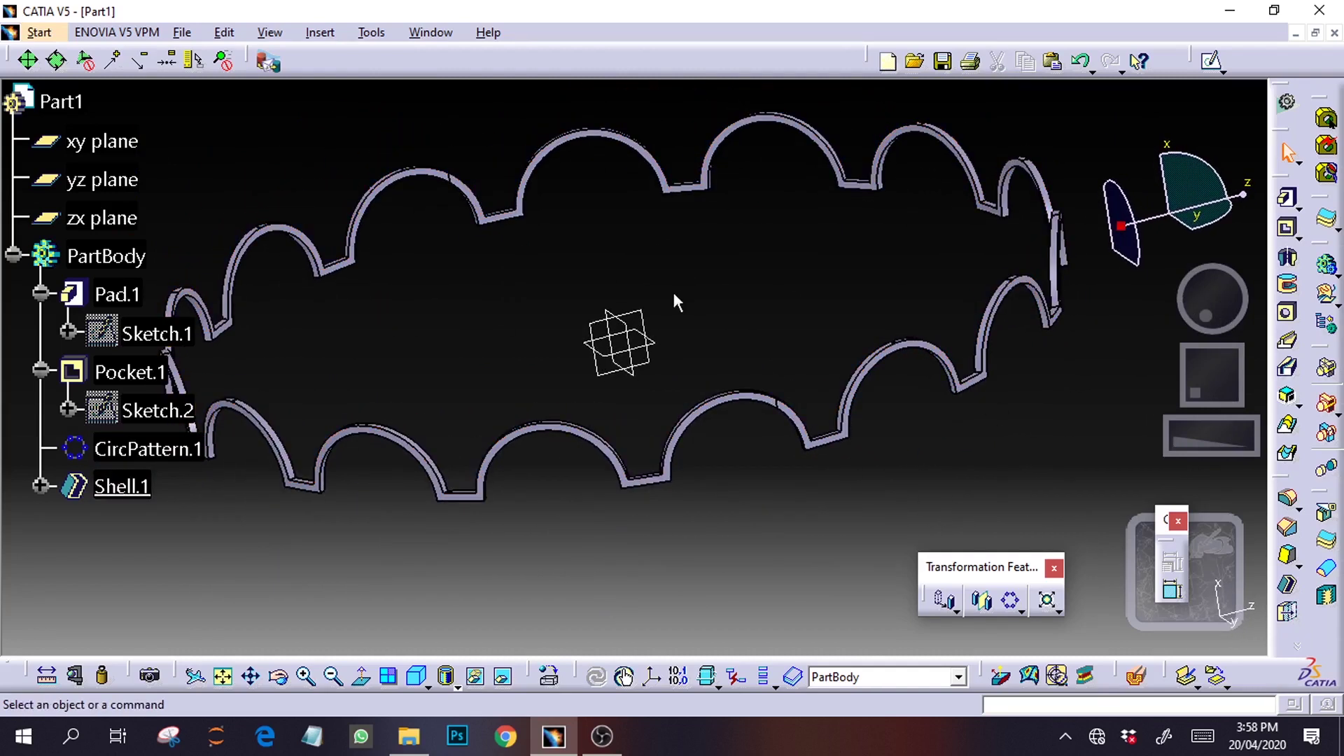
Inspect the scalloped ring's profile normal to the zx plane, its circular outline face-on, and the ring in isometric view
left_click(645, 315)
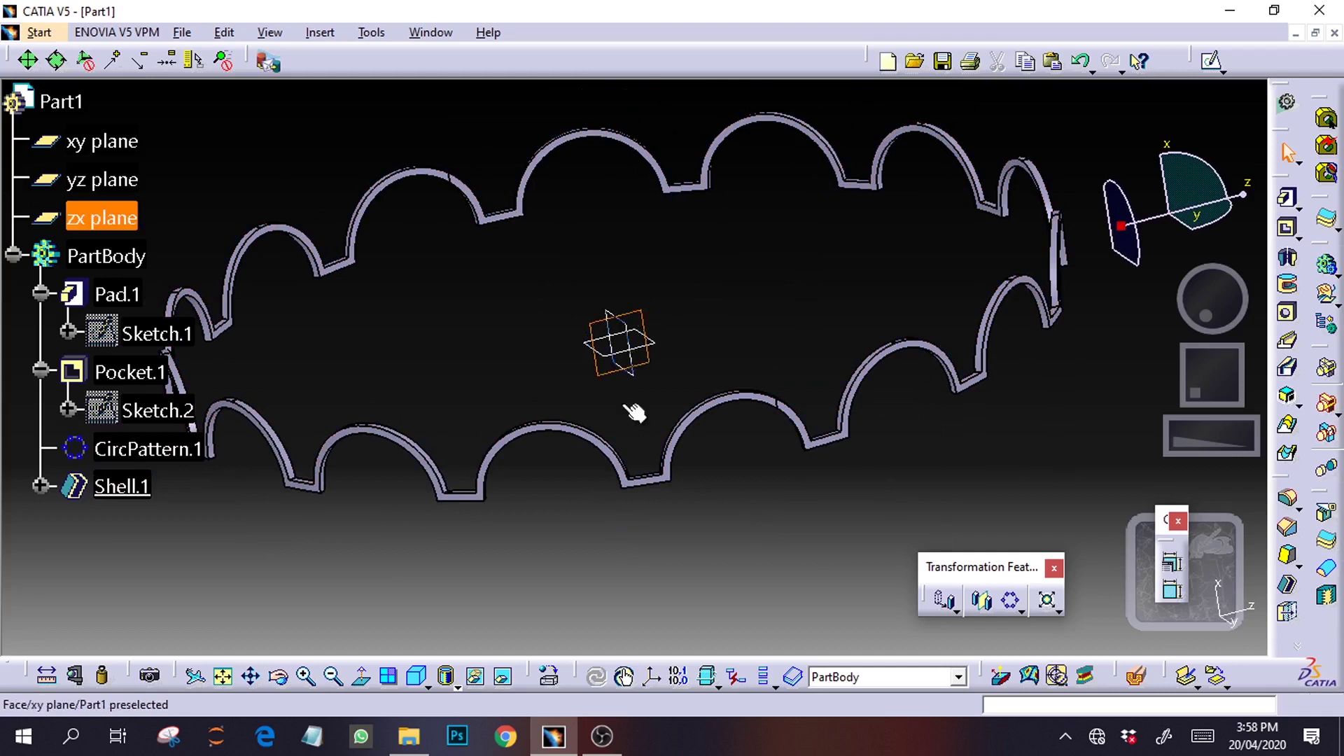
left_click(361, 676)
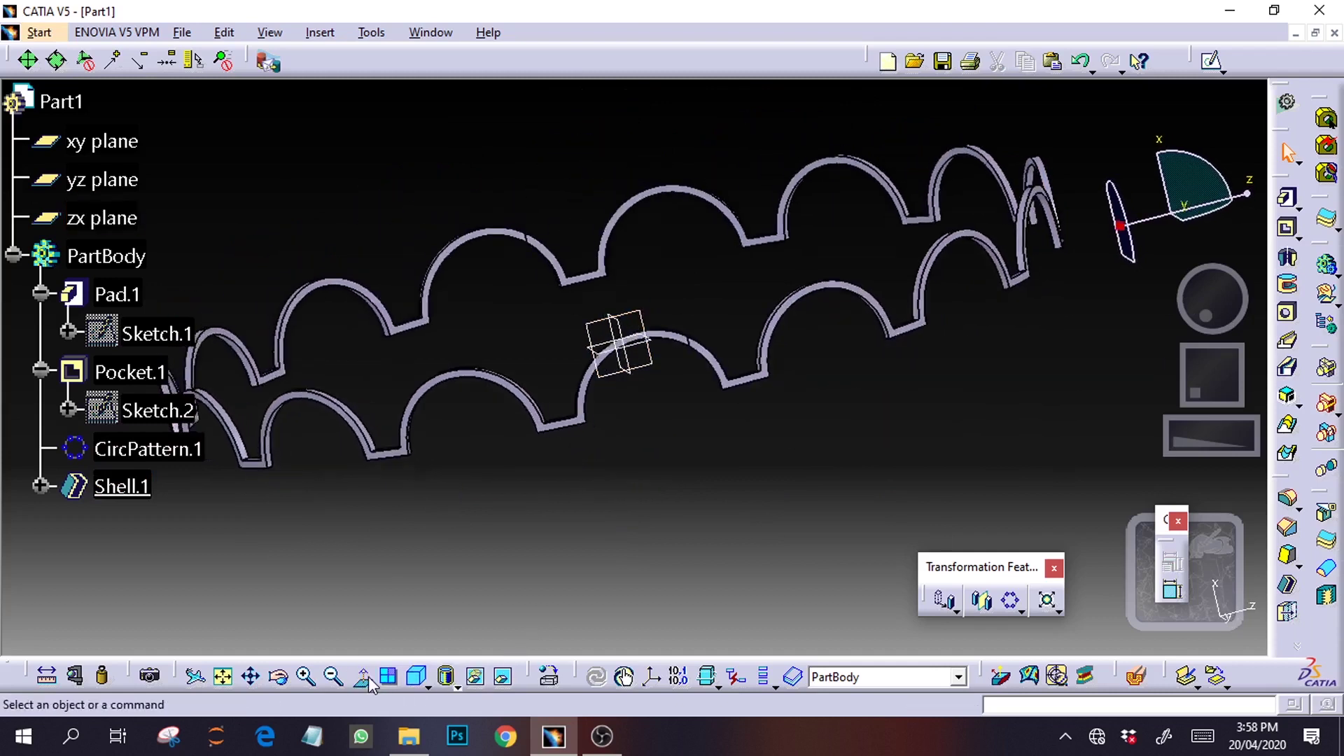
left_click_drag(1200, 171, 1094, 175)
left_click_drag(1181, 448, 1282, 226)
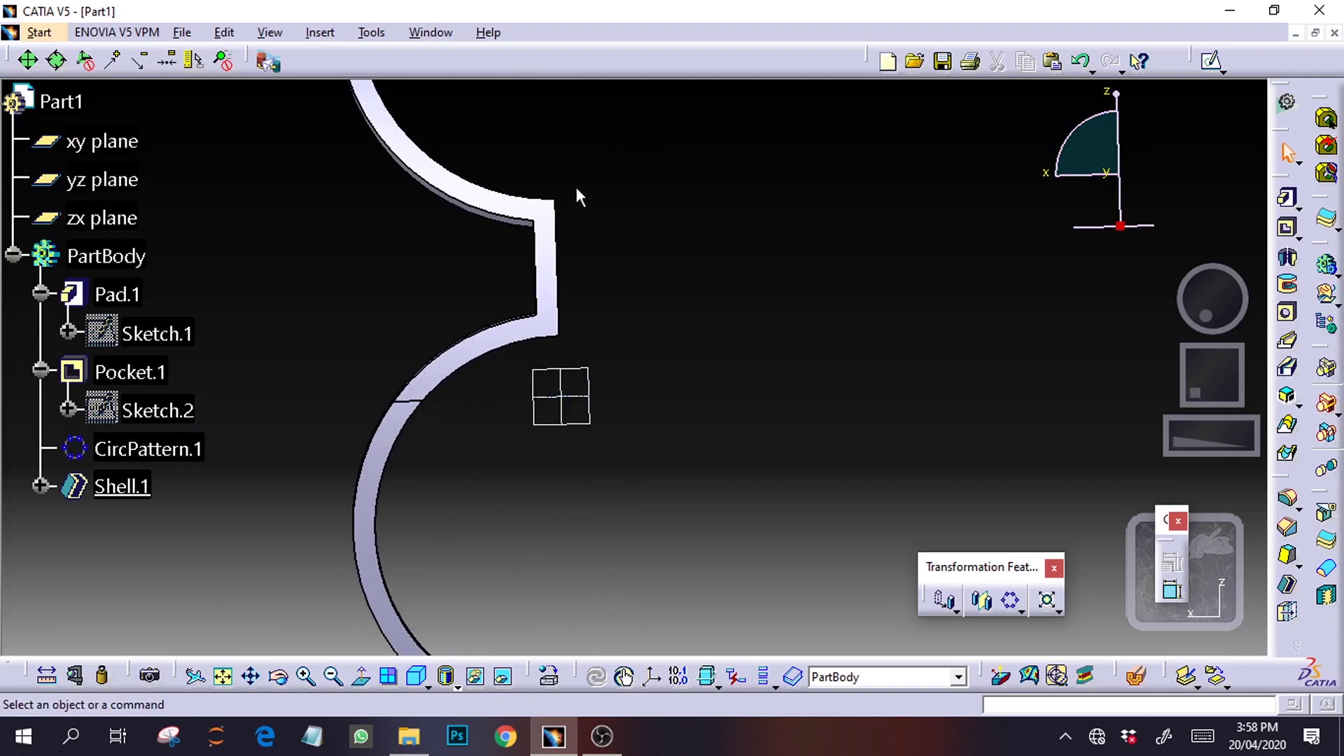
left_click(1197, 438)
left_click(1206, 308)
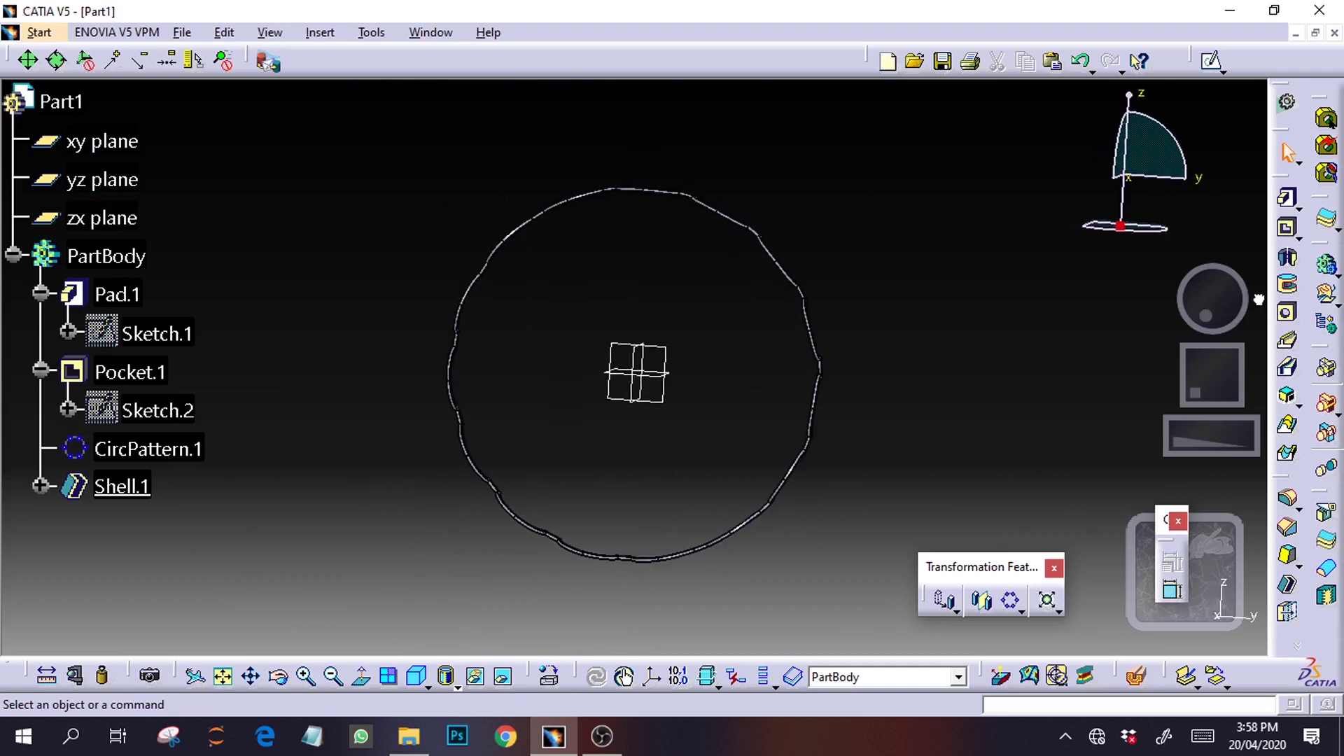
left_click_drag(1174, 436, 1225, 430)
left_click_drag(1195, 304, 1189, 336)
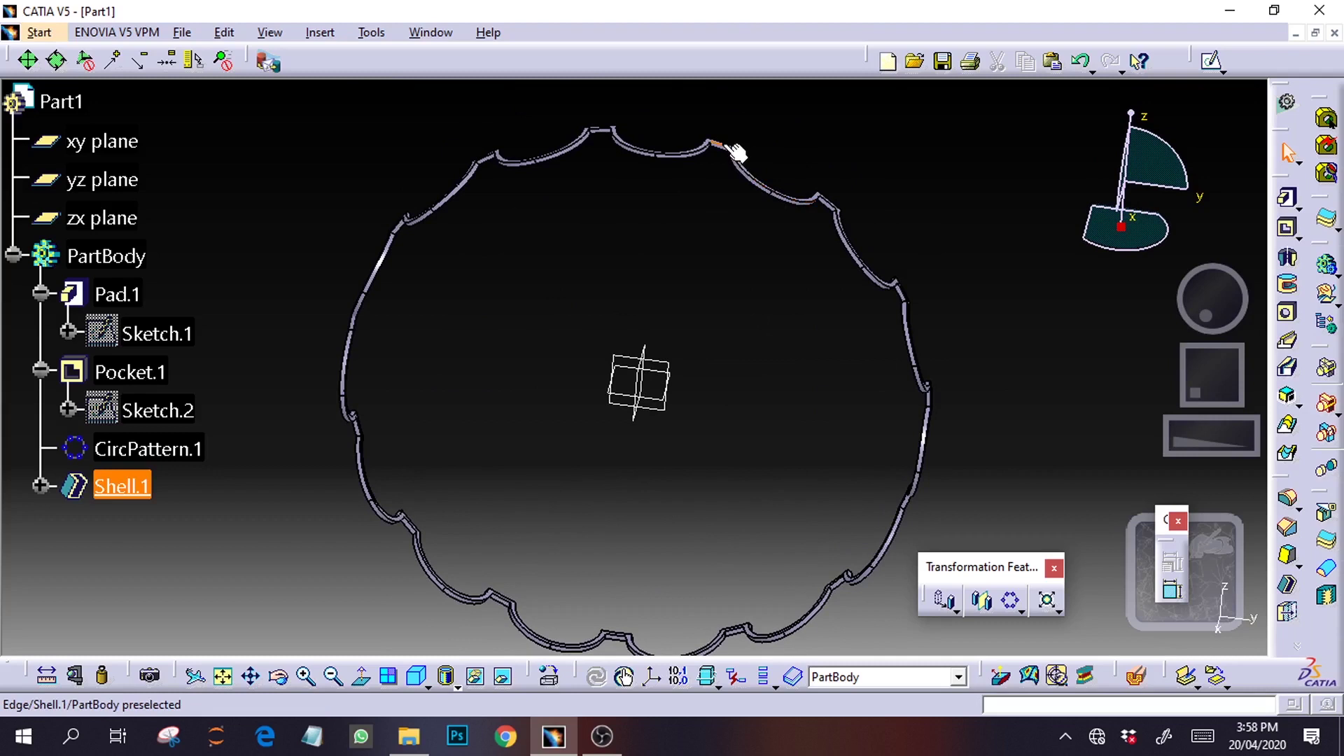
left_click_drag(1206, 308, 1198, 268)
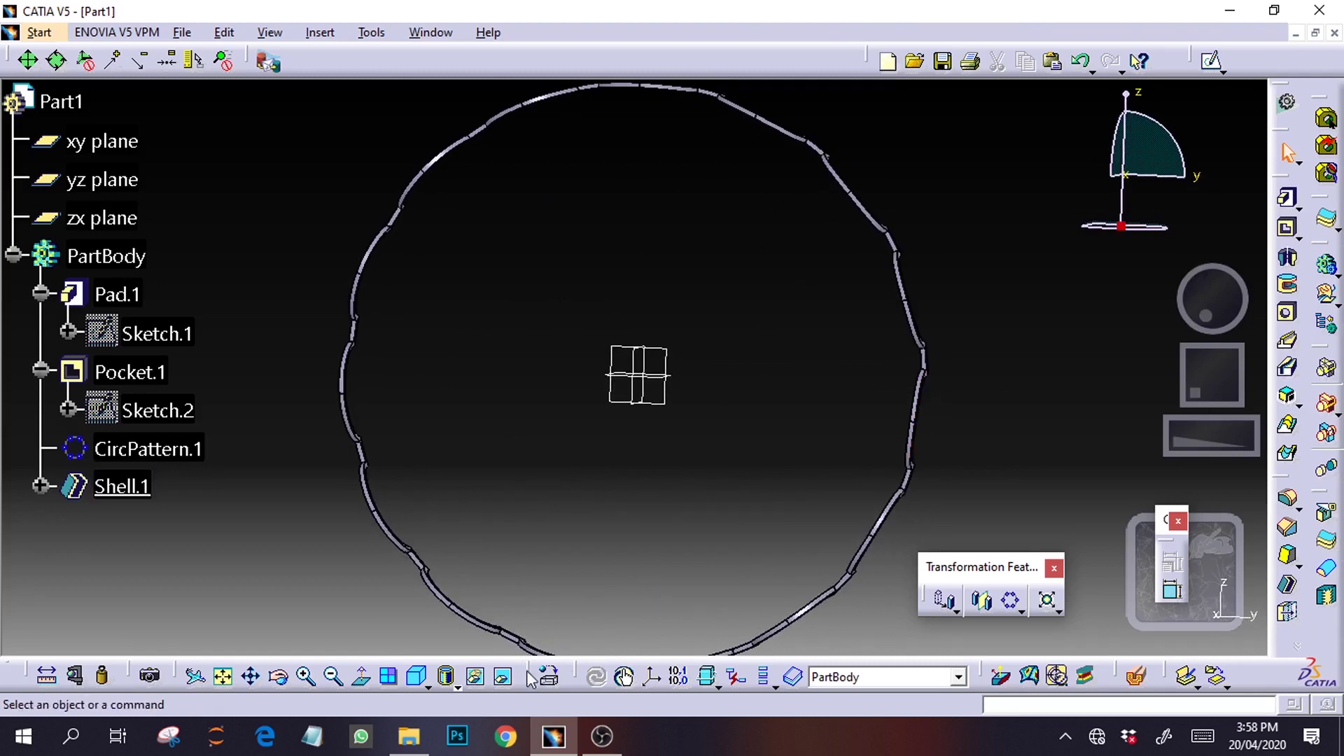
left_click(417, 677)
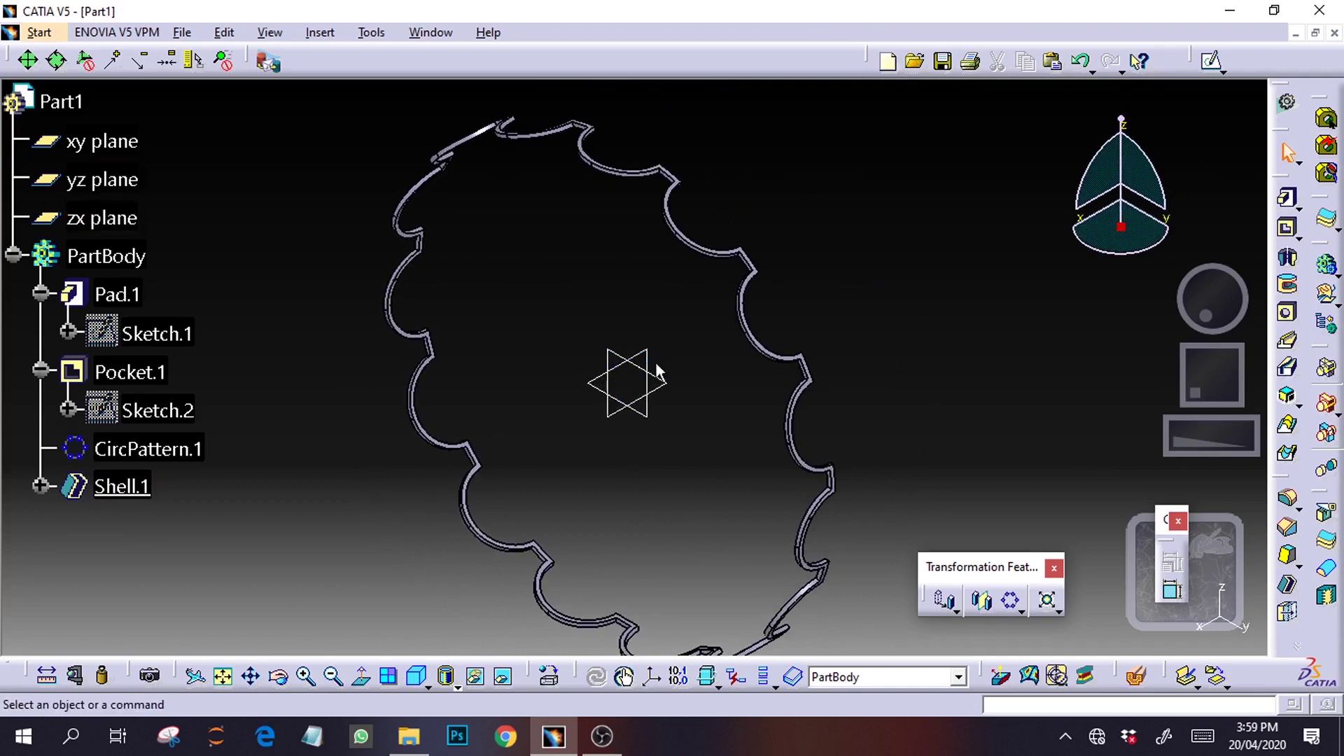
Sketch a circle with a radius of 27.5 mm centred at the origin on the yz plane
left_click(128, 184)
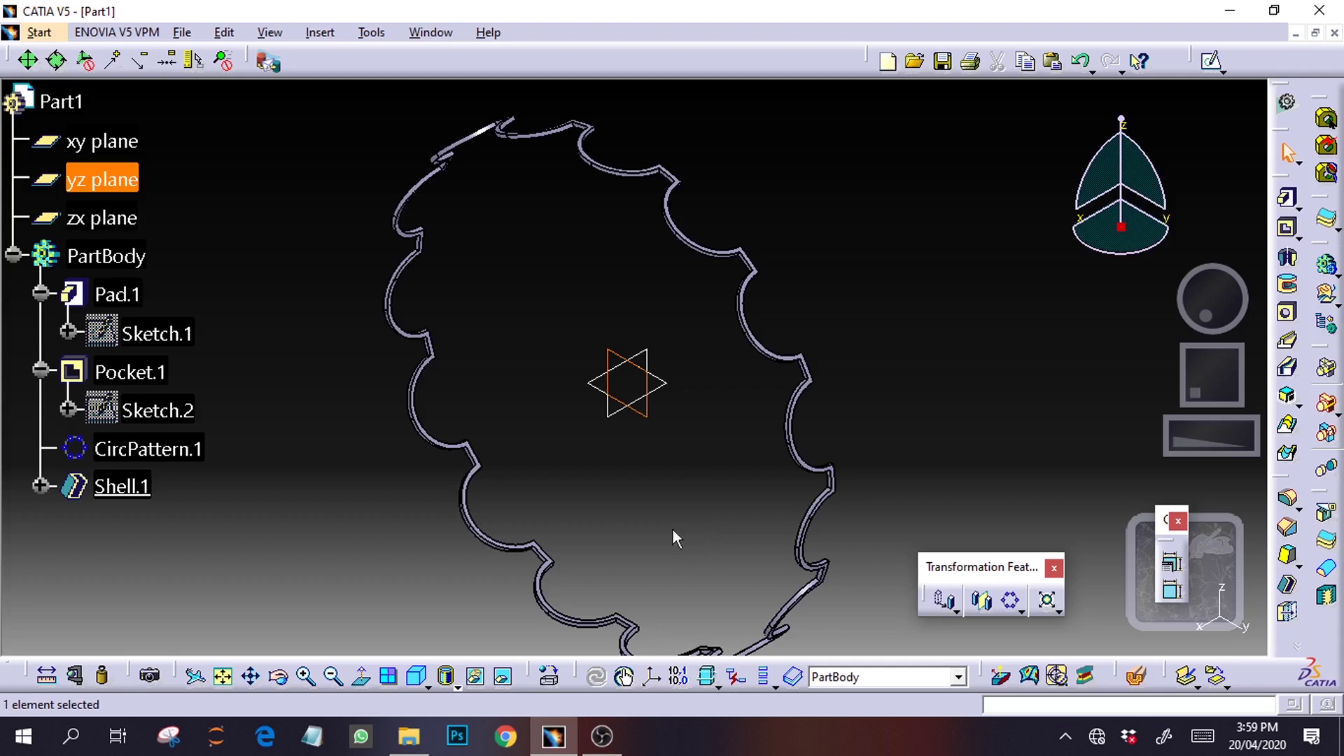
left_click(1211, 62)
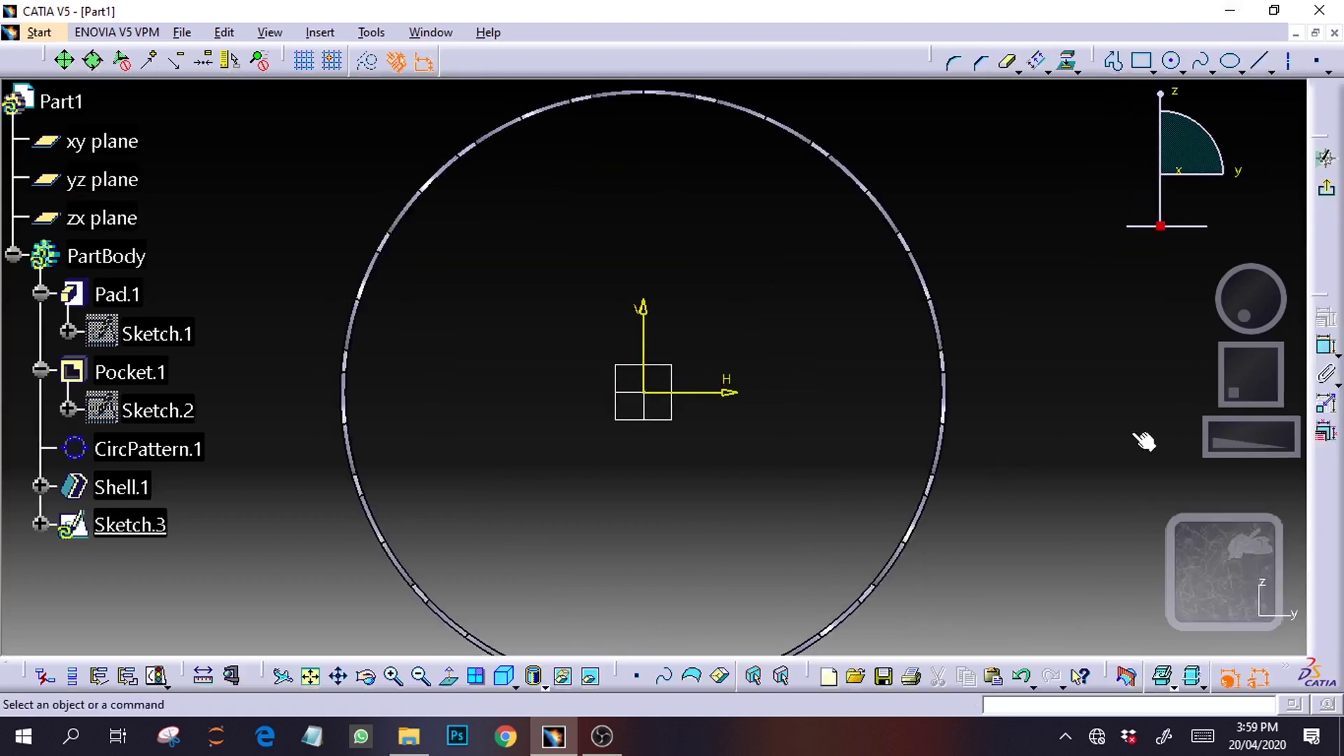
left_click_drag(1248, 372, 1255, 390)
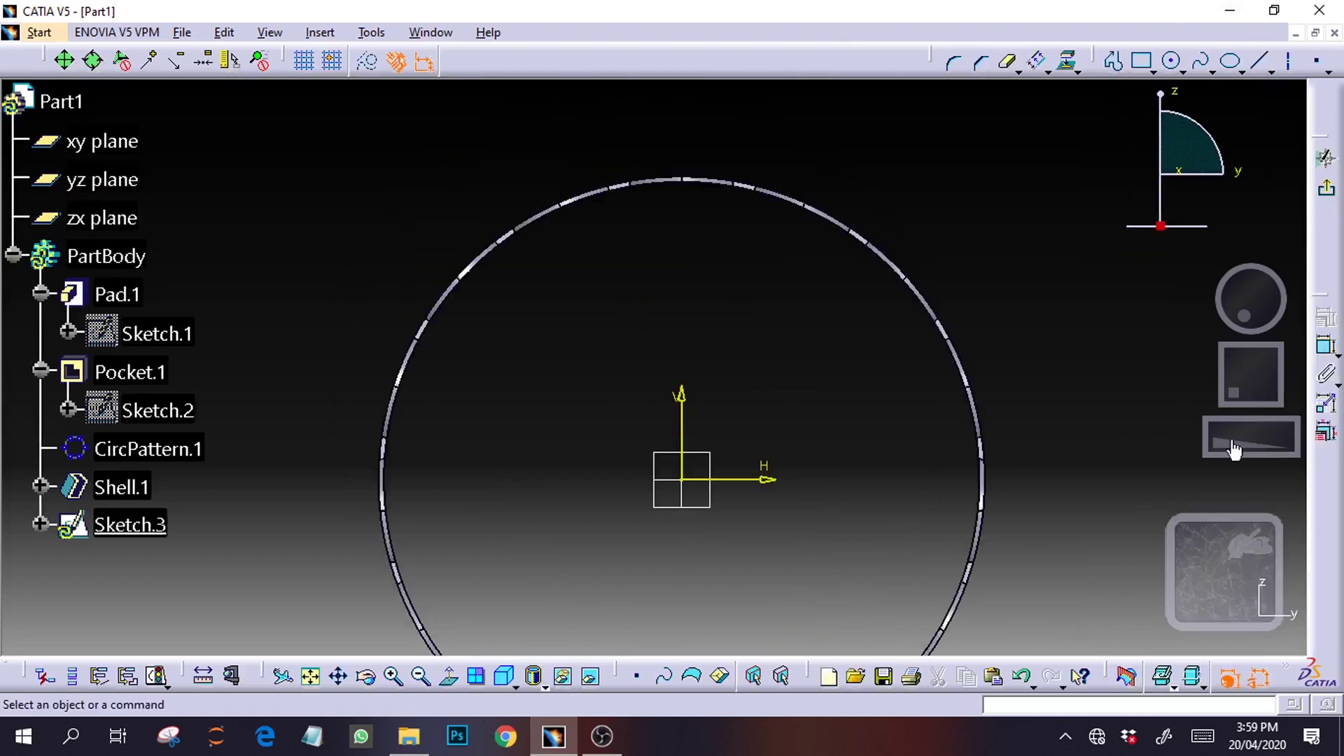
left_click_drag(1234, 450, 1289, 438)
left_click_drag(1246, 380, 1246, 413)
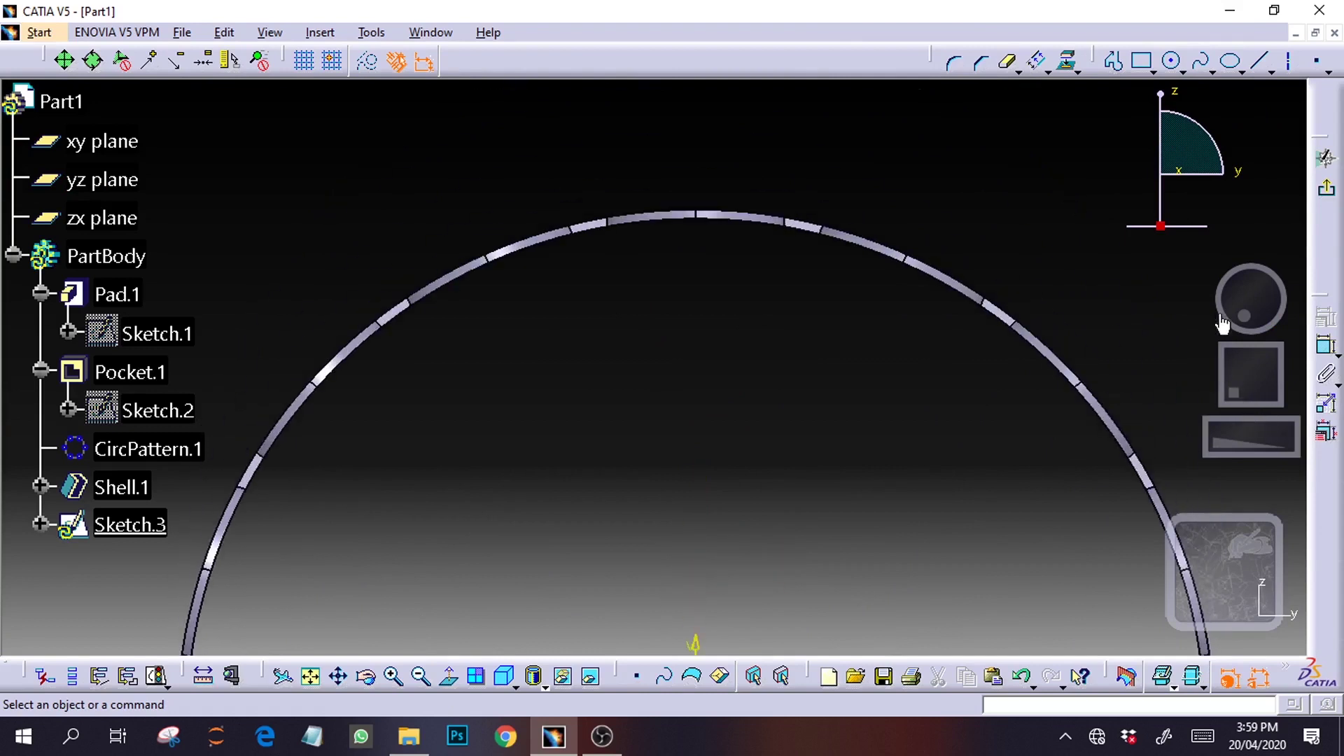
left_click_drag(1232, 294, 1256, 297)
left_click_drag(1252, 359, 1221, 299)
left_click(449, 676)
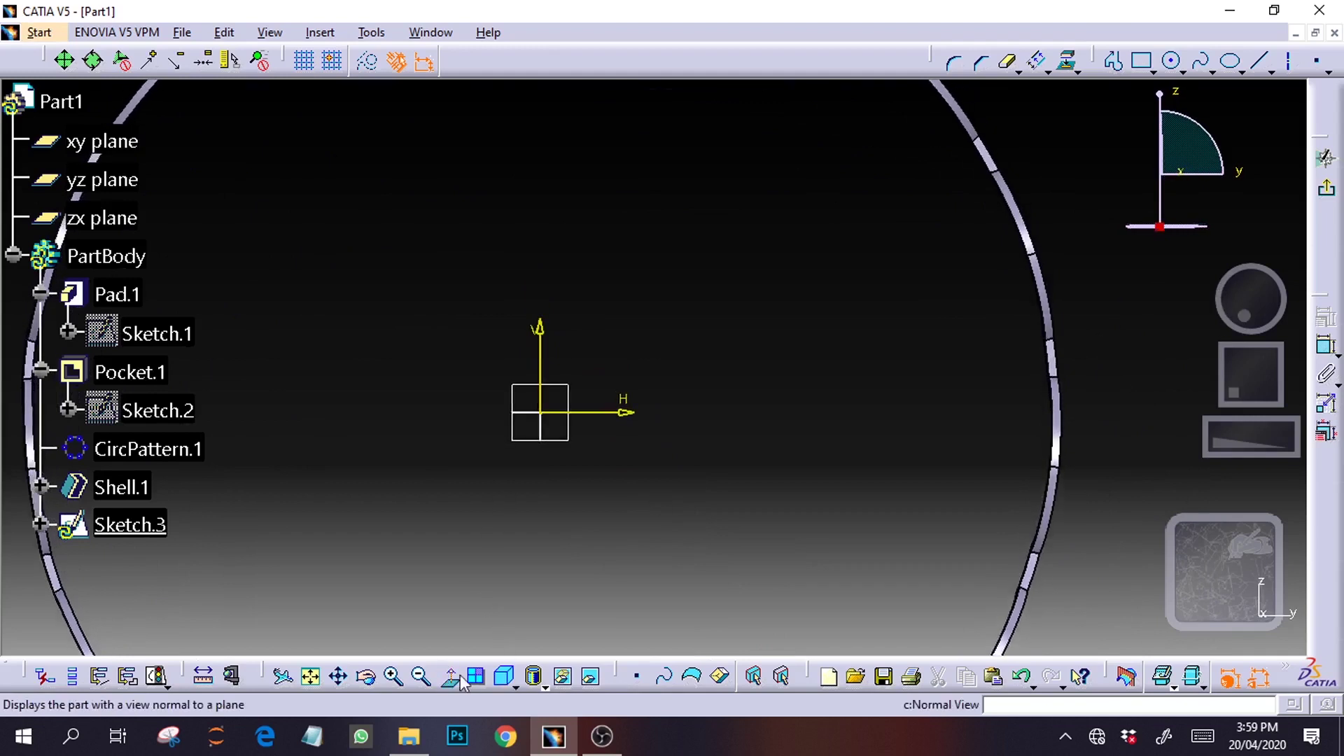
left_click(602, 735)
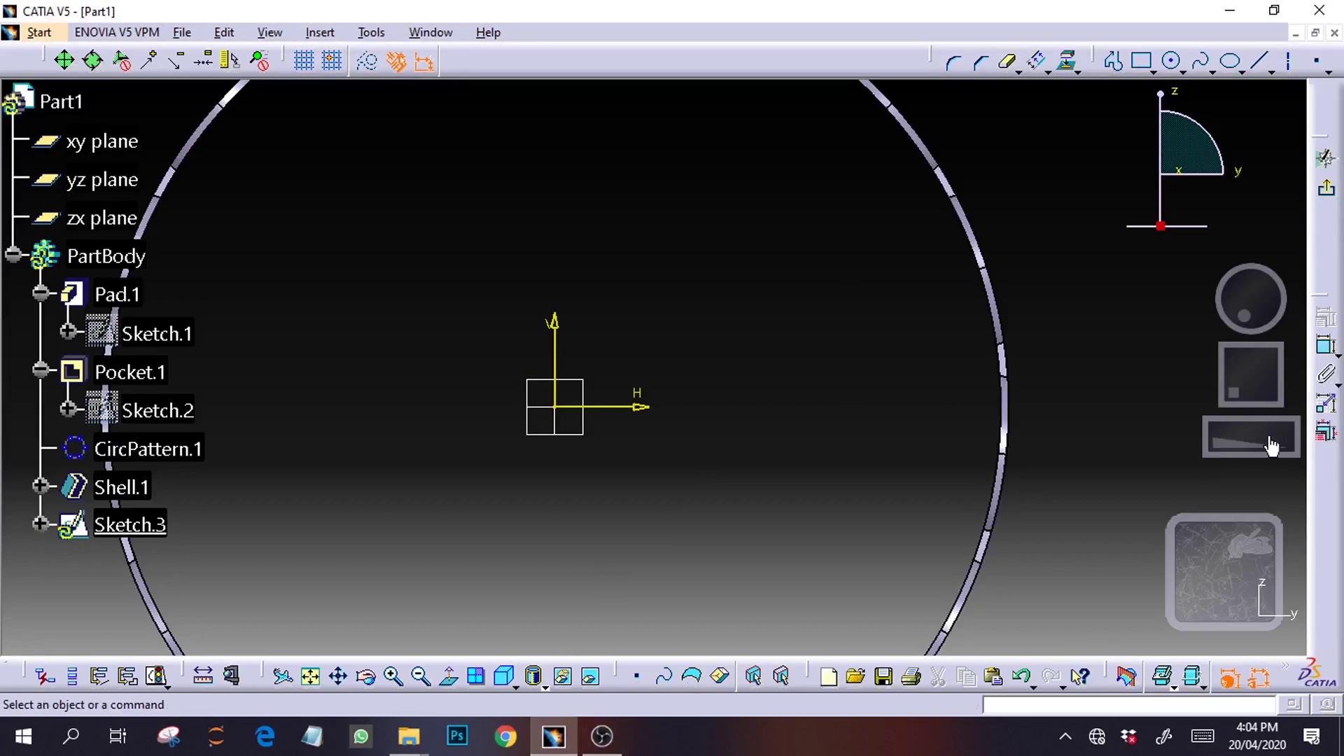
mouse_move(1242, 448)
left_mouse_down()
mouse_move(1260, 447)
mouse_move(1094, 447)
left_mouse_up()
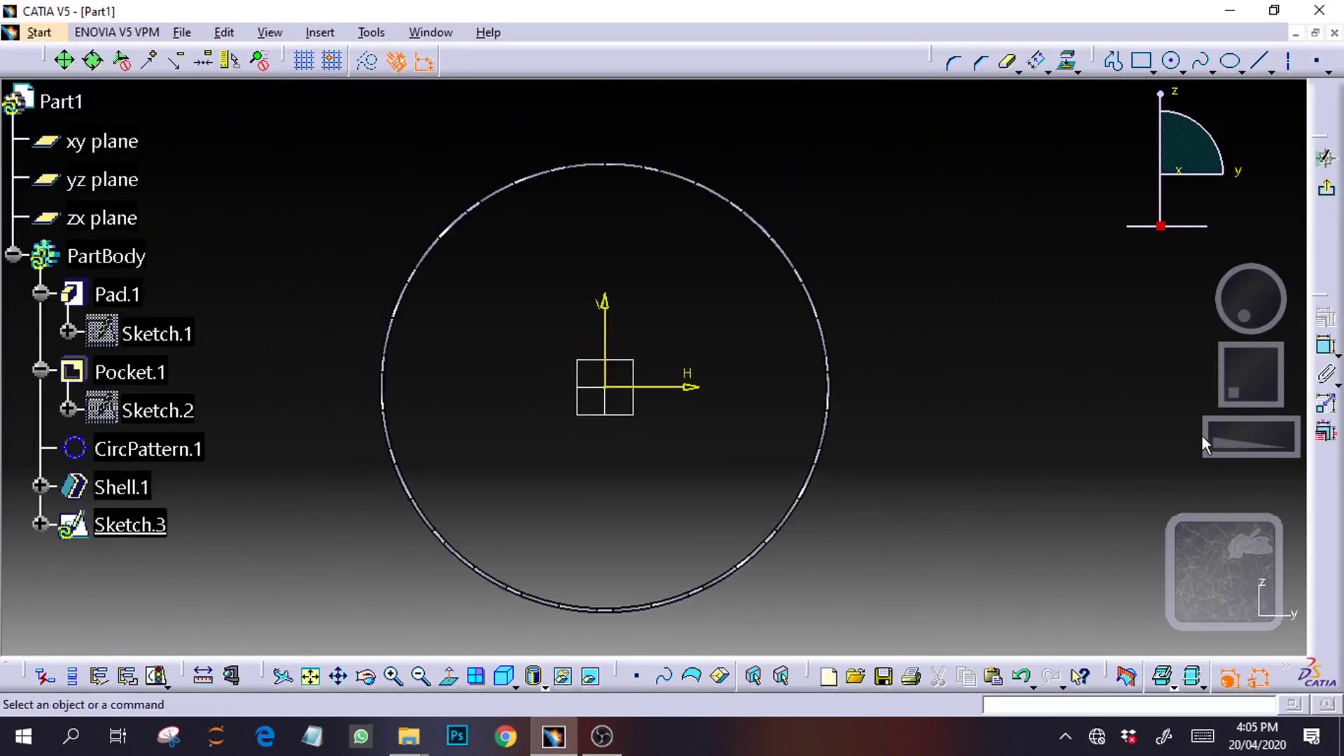
left_click_drag(1228, 444, 1290, 438)
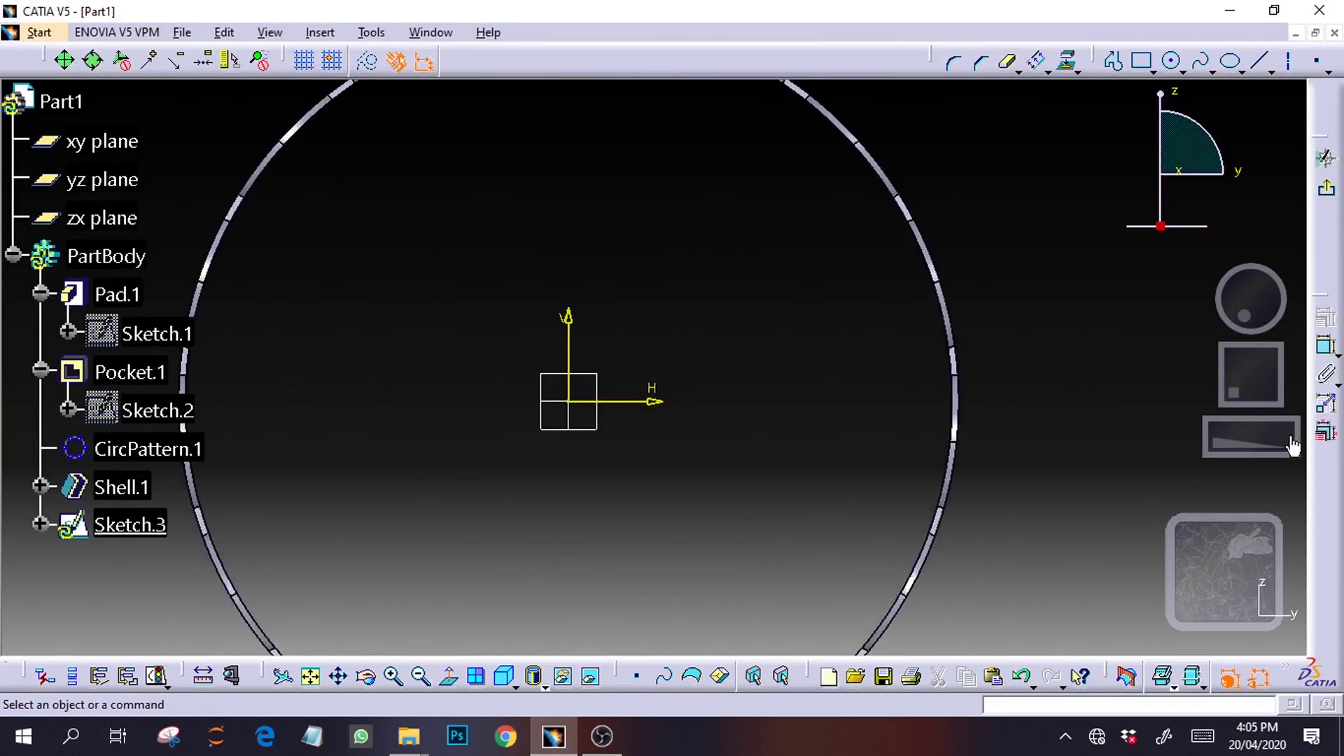
left_click(1173, 62)
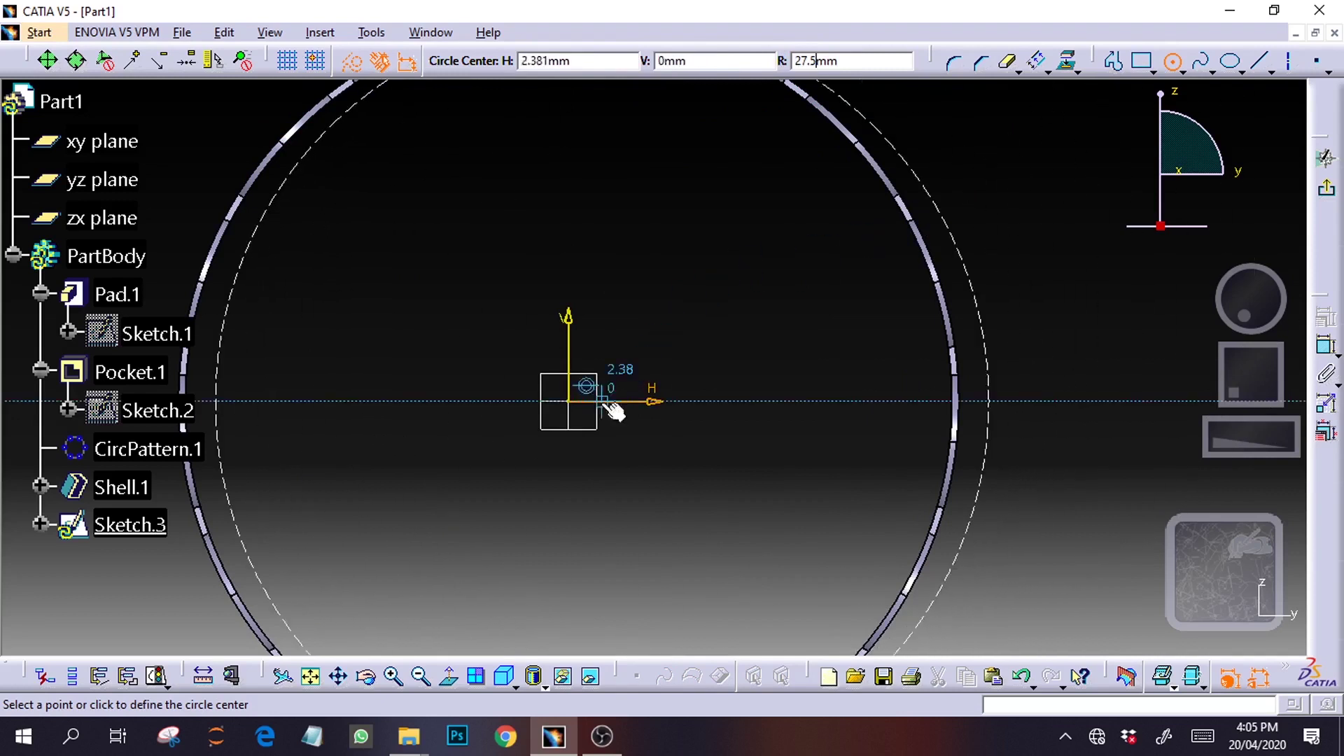
left_click(567, 400)
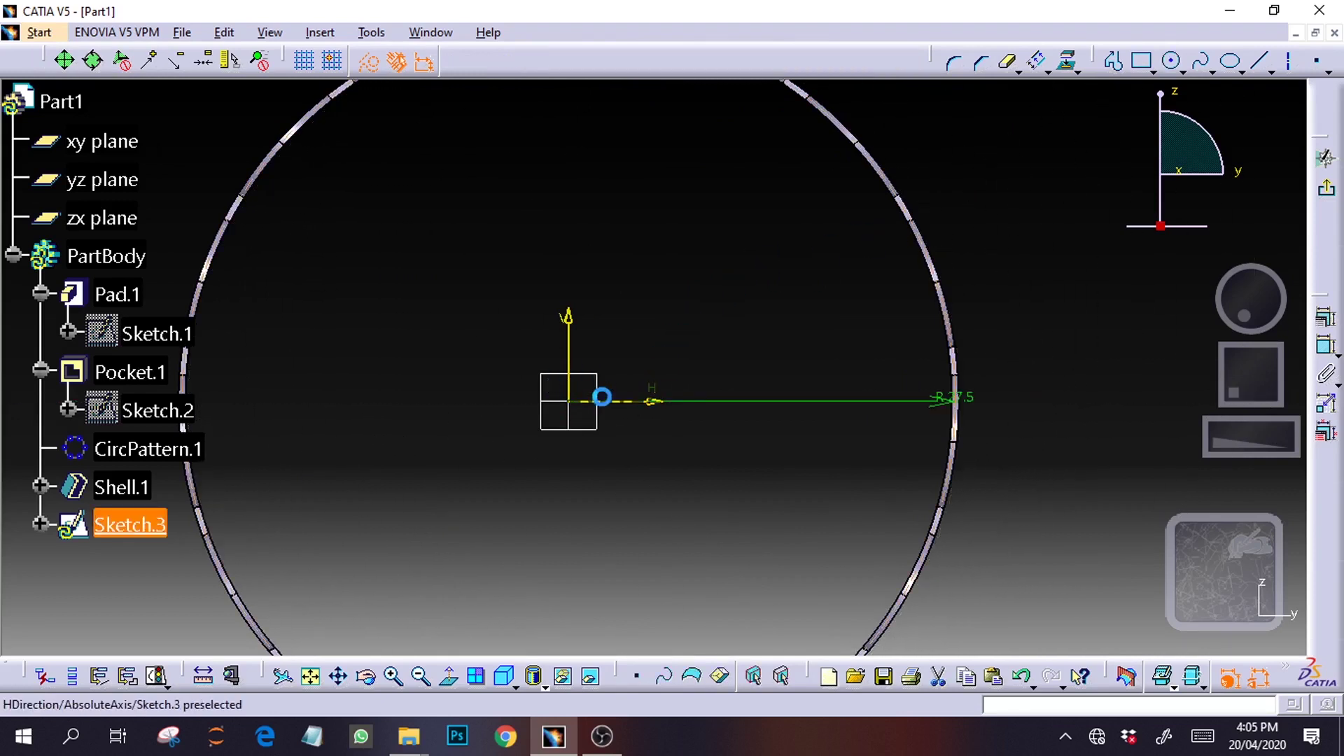
left_click(1143, 446)
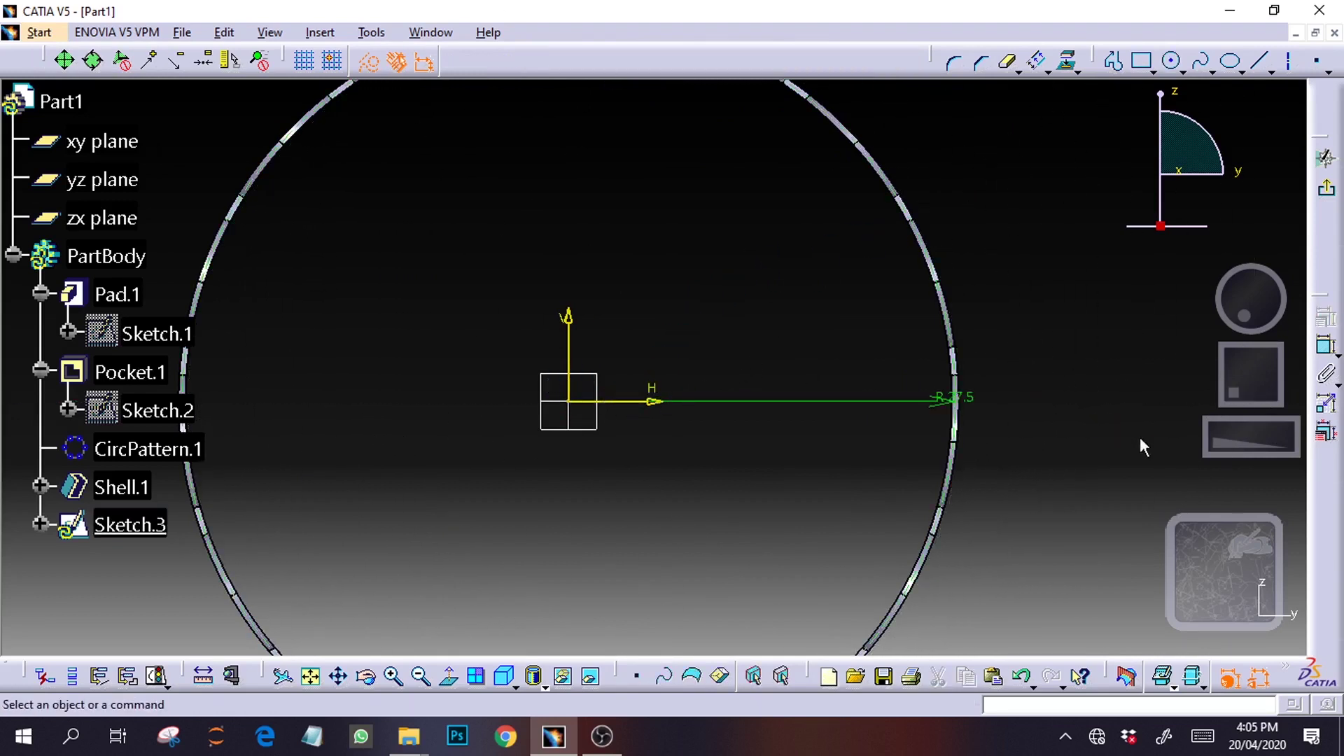
left_click_drag(1253, 386, 1209, 382)
left_click_drag(1229, 440, 1288, 441)
left_click(1325, 431)
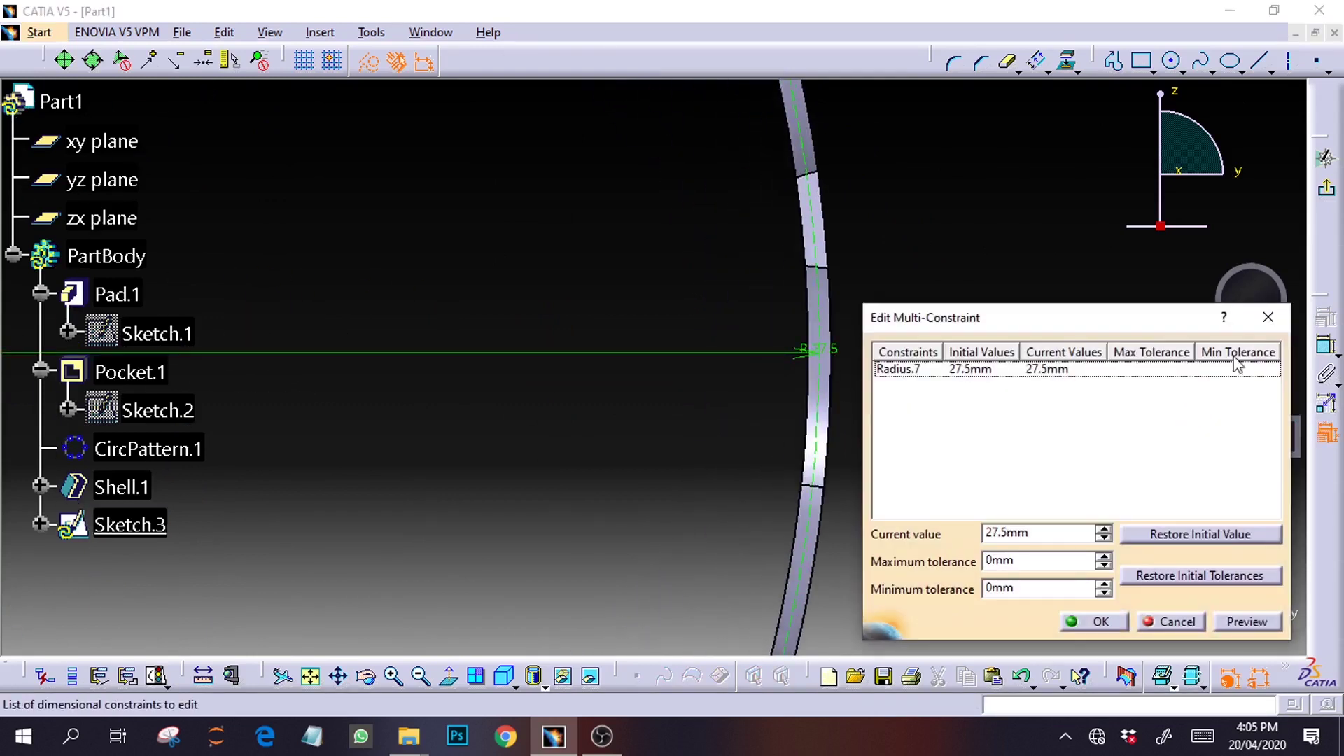
left_click(1267, 317)
Project the two short edges at the ends of one flat web between ball pockets onto the sketch plane
left_click_drag(1221, 448, 1282, 425)
left_click_drag(1263, 378, 1211, 409)
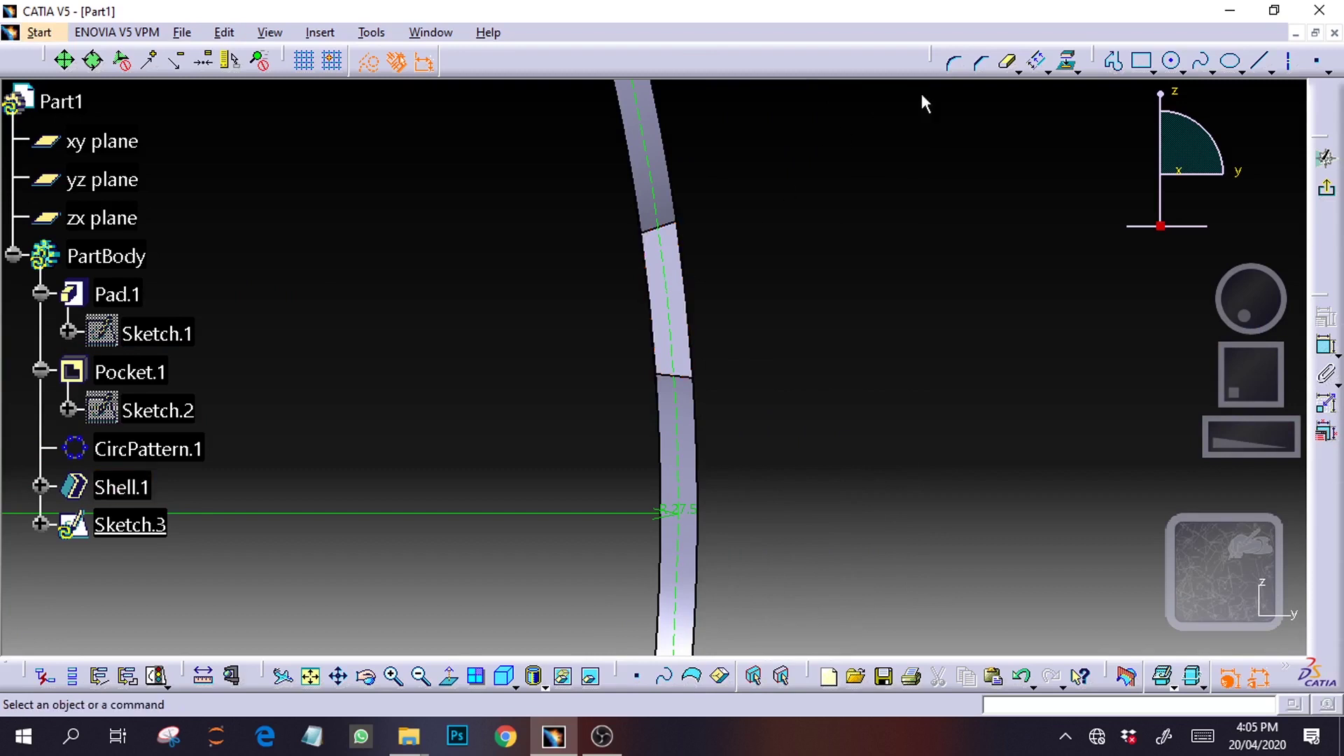
left_click(1067, 61)
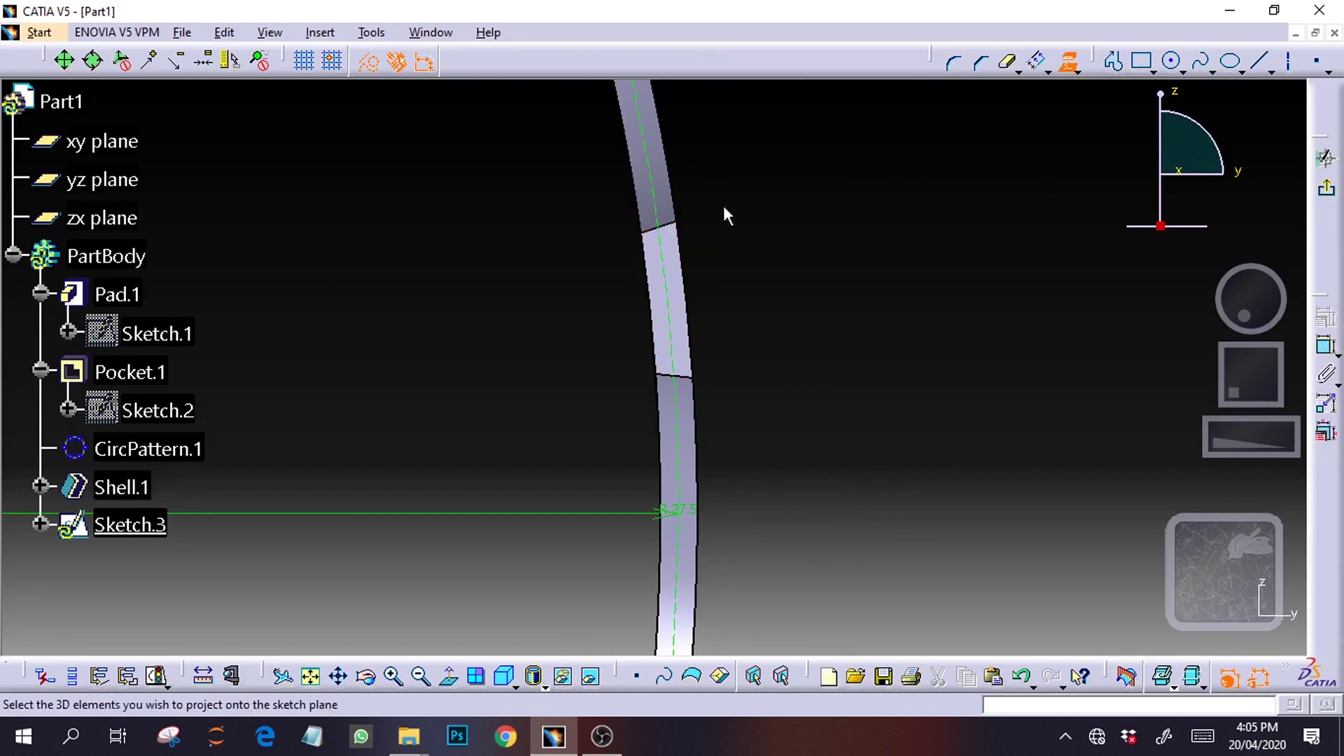
left_click(674, 233)
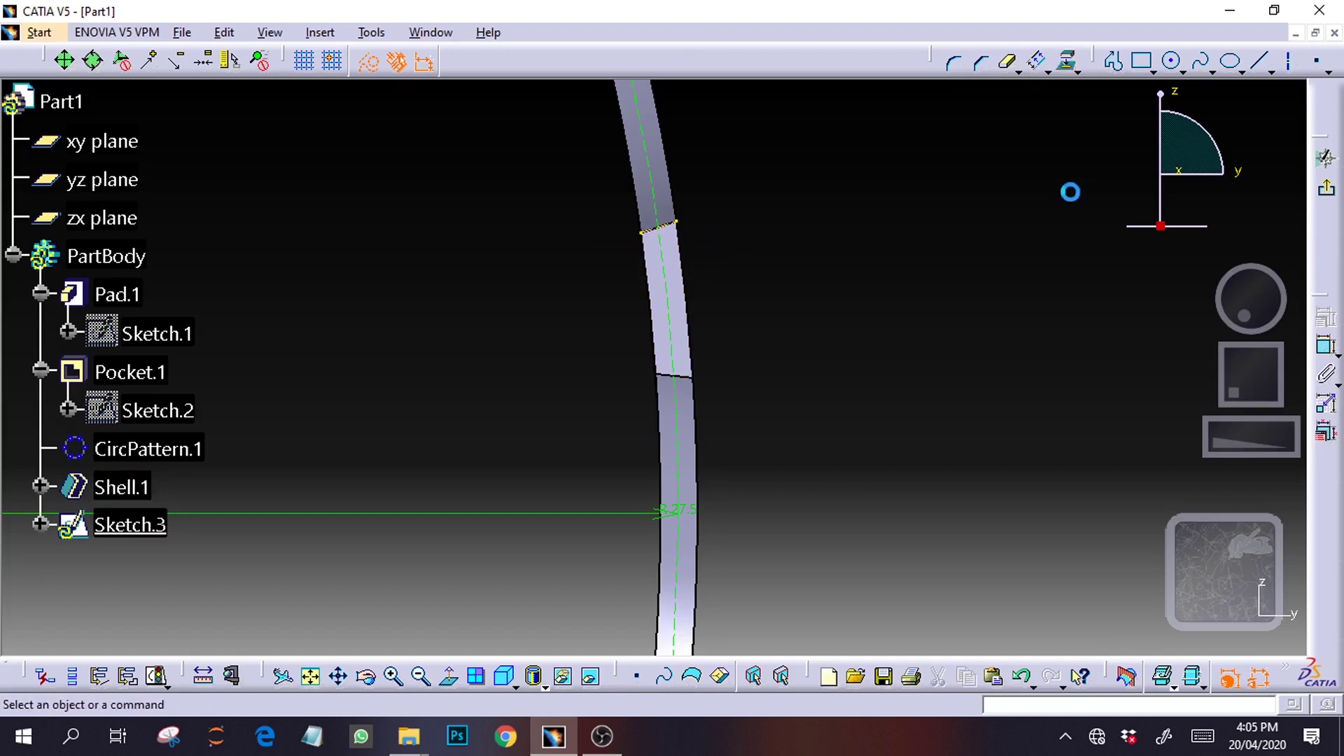
left_click(1066, 61)
left_click(676, 228)
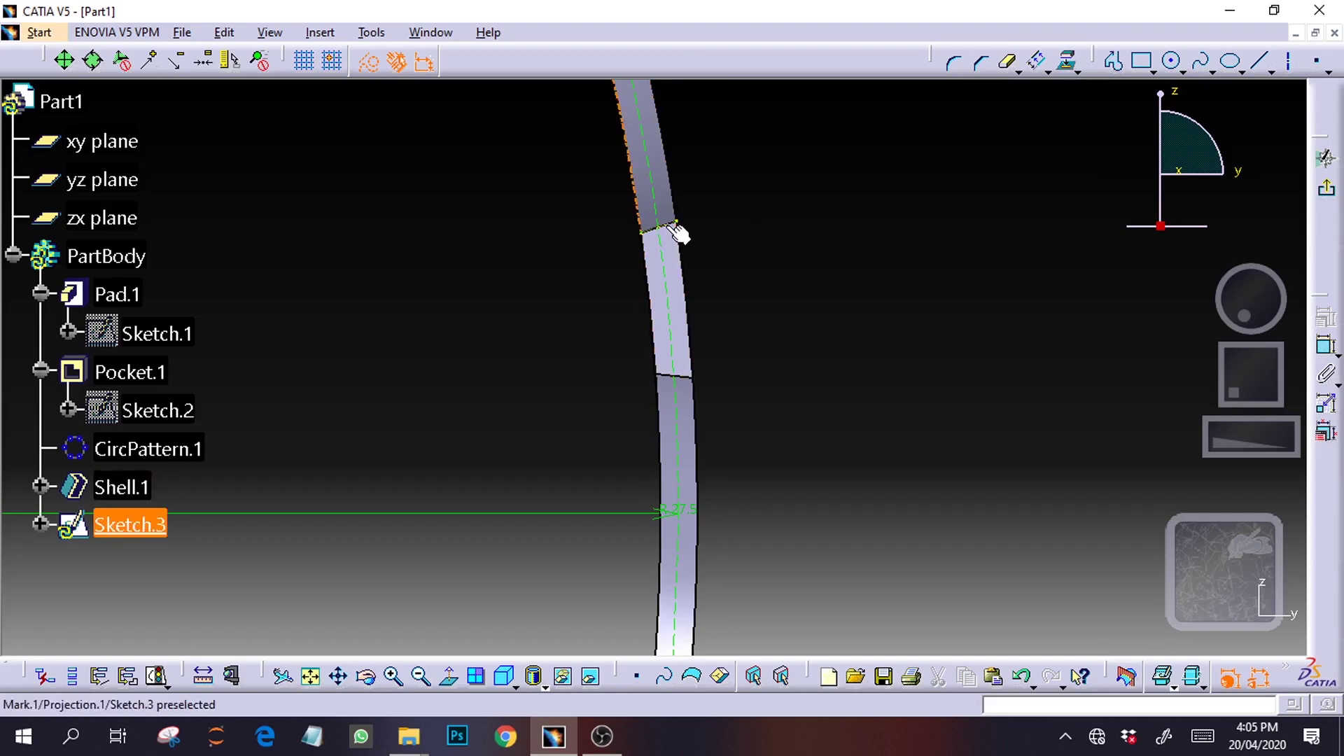
left_click(1067, 61)
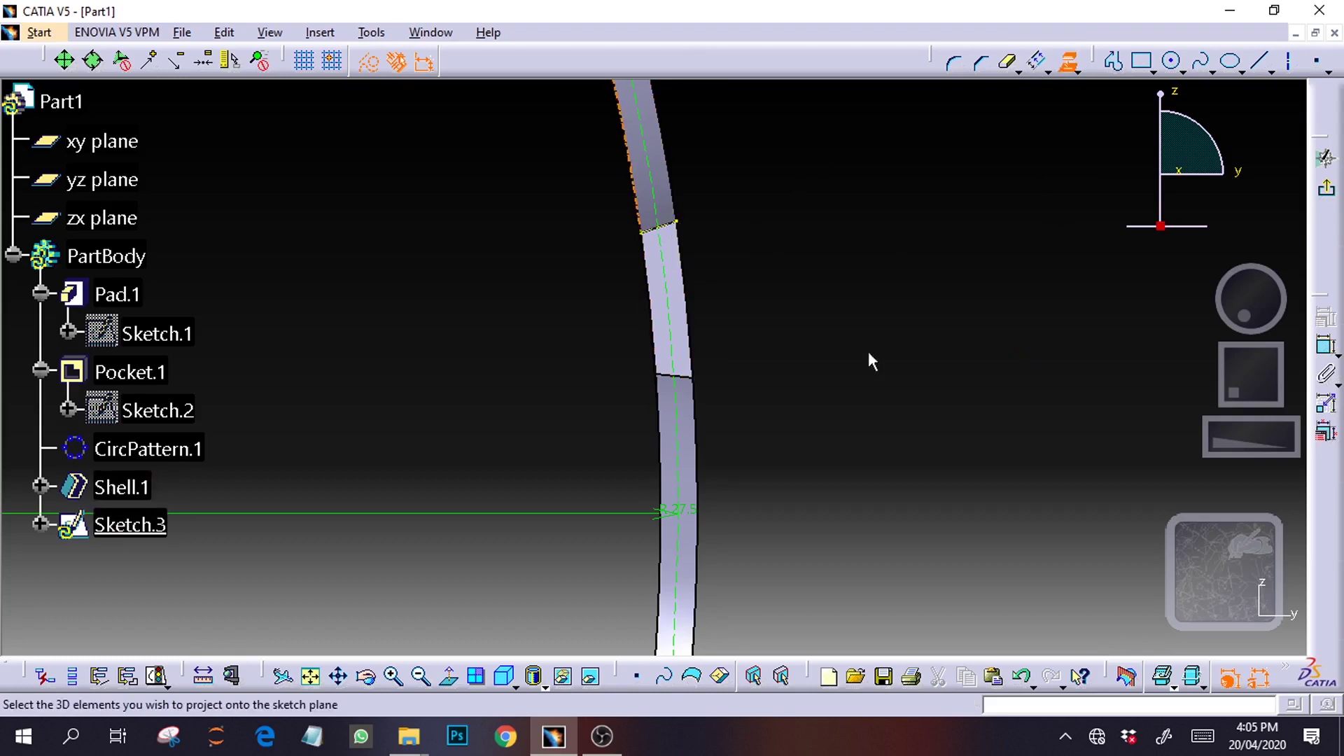
left_click(693, 378)
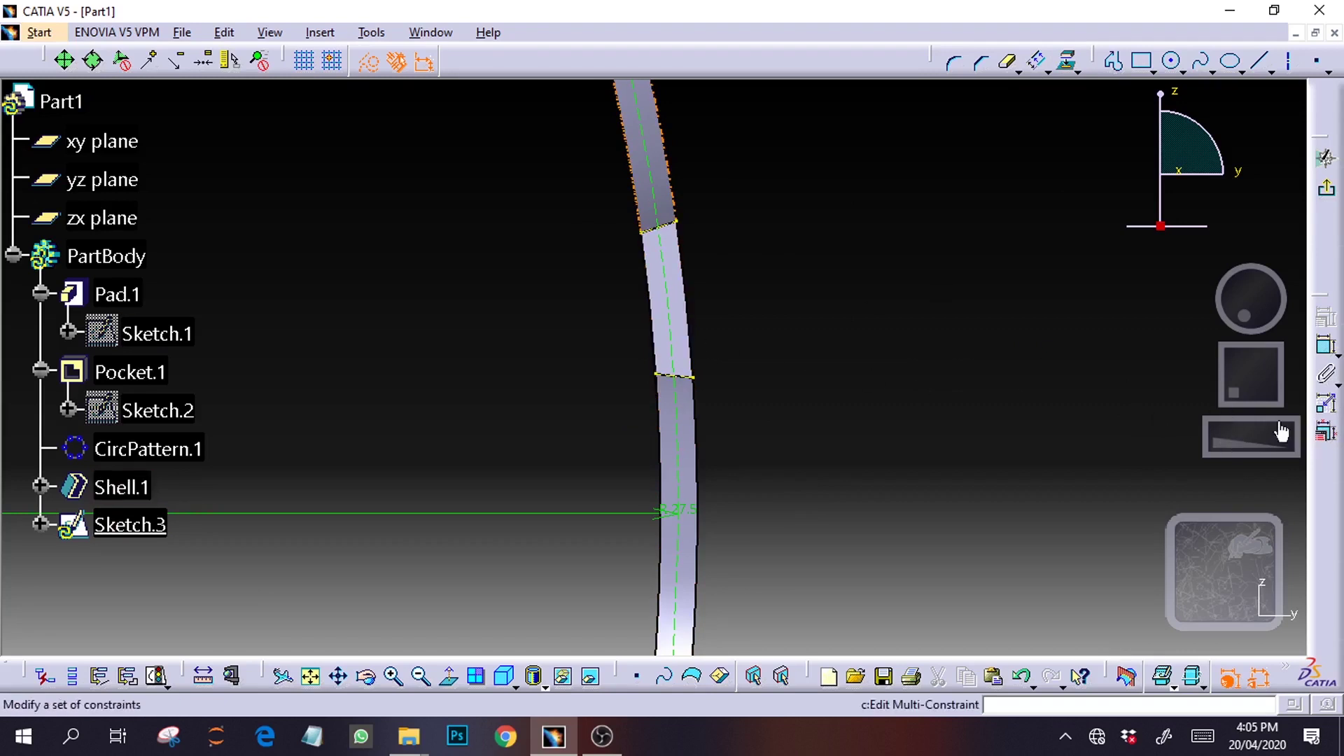
Add a reference angle dimension between the two projected web edges, placed outside the ring
left_click_drag(1281, 435, 1172, 438)
left_click_drag(1239, 378, 1262, 386)
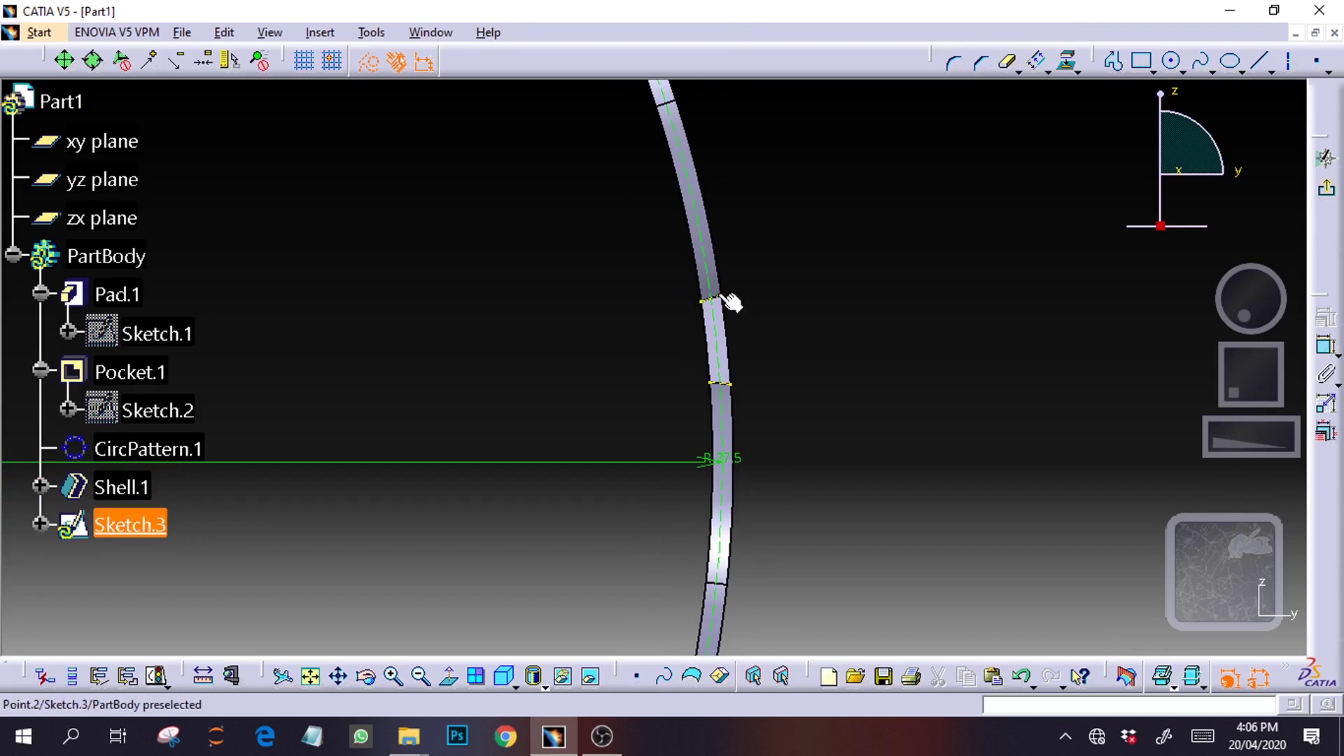
left_click_drag(1219, 436, 1237, 435)
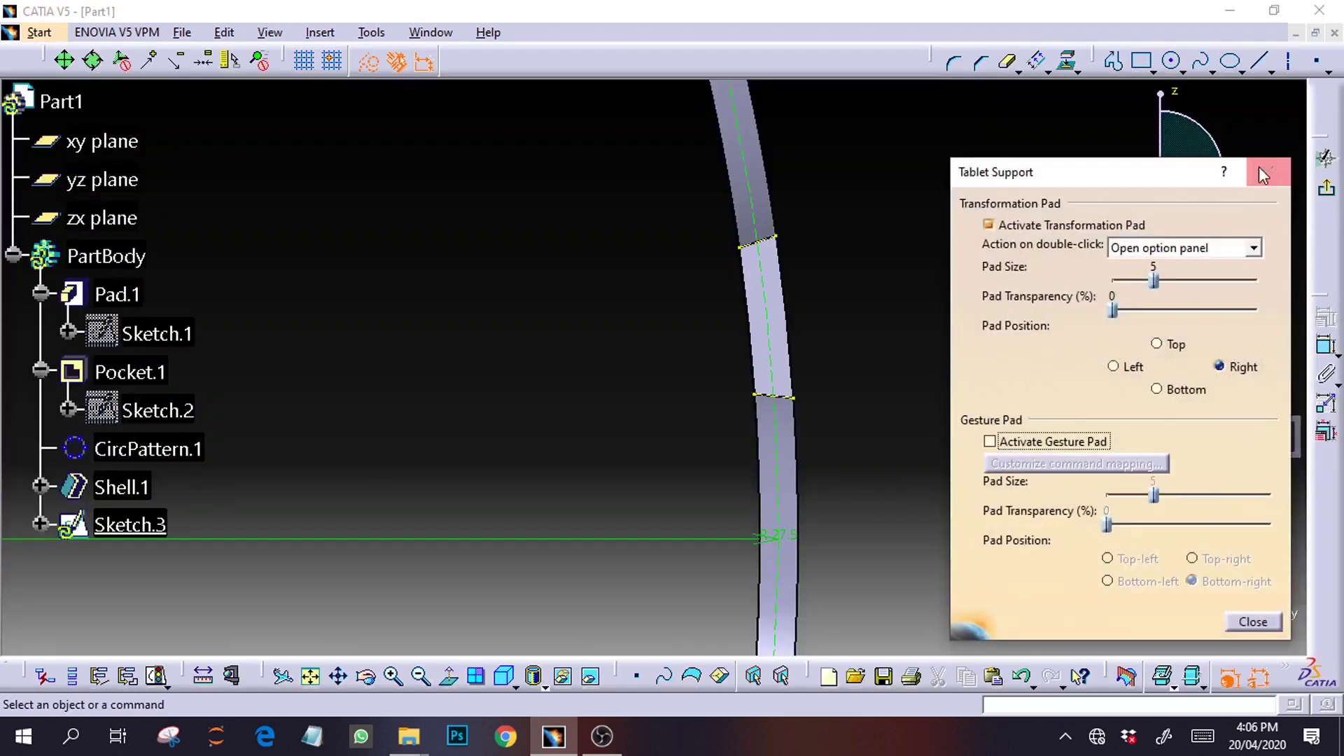
left_click(1260, 170)
left_click_drag(1246, 382, 1270, 435)
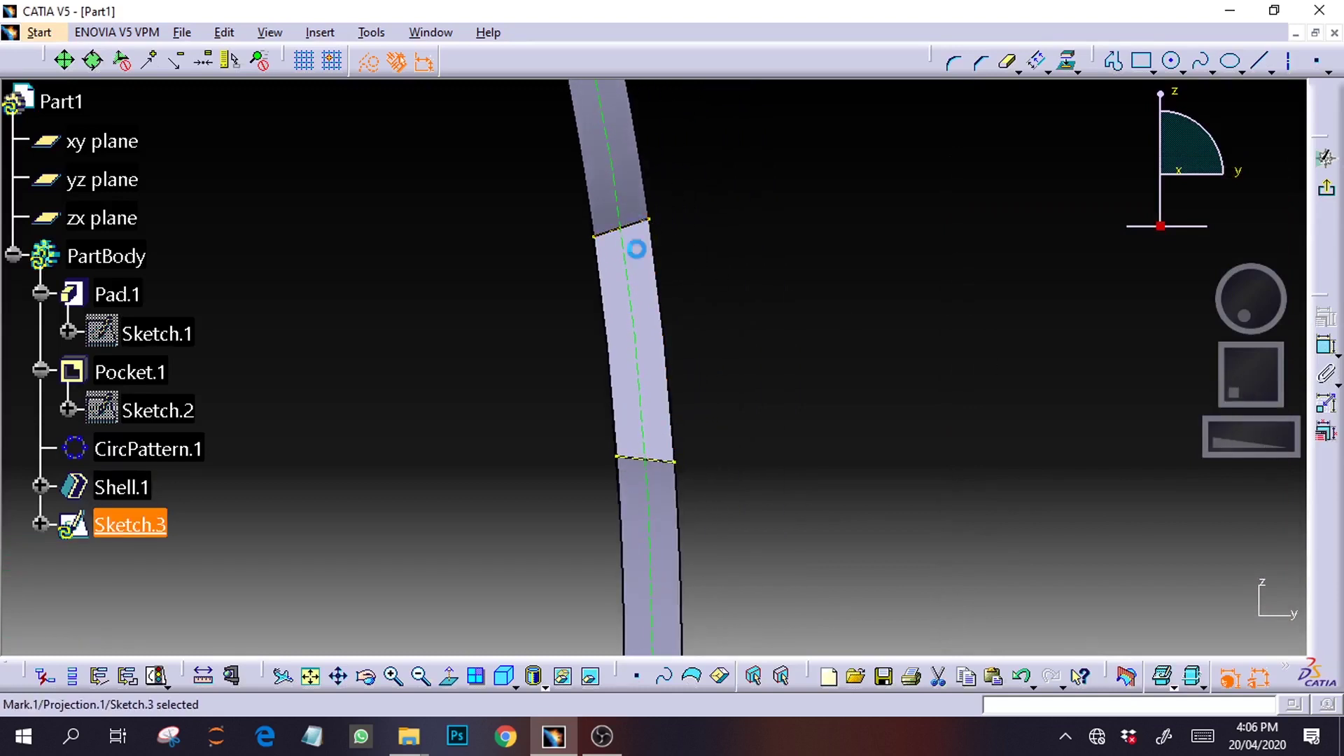
left_click(675, 467)
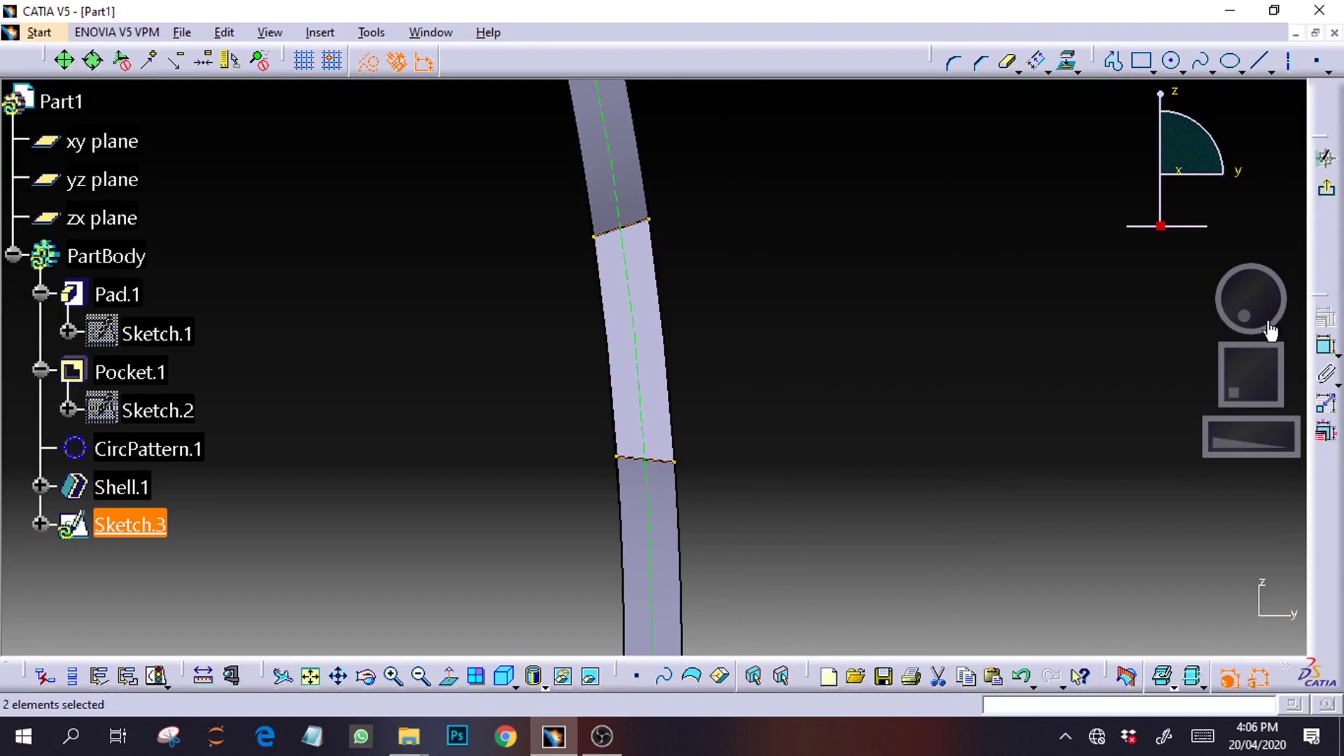
left_click(1326, 346)
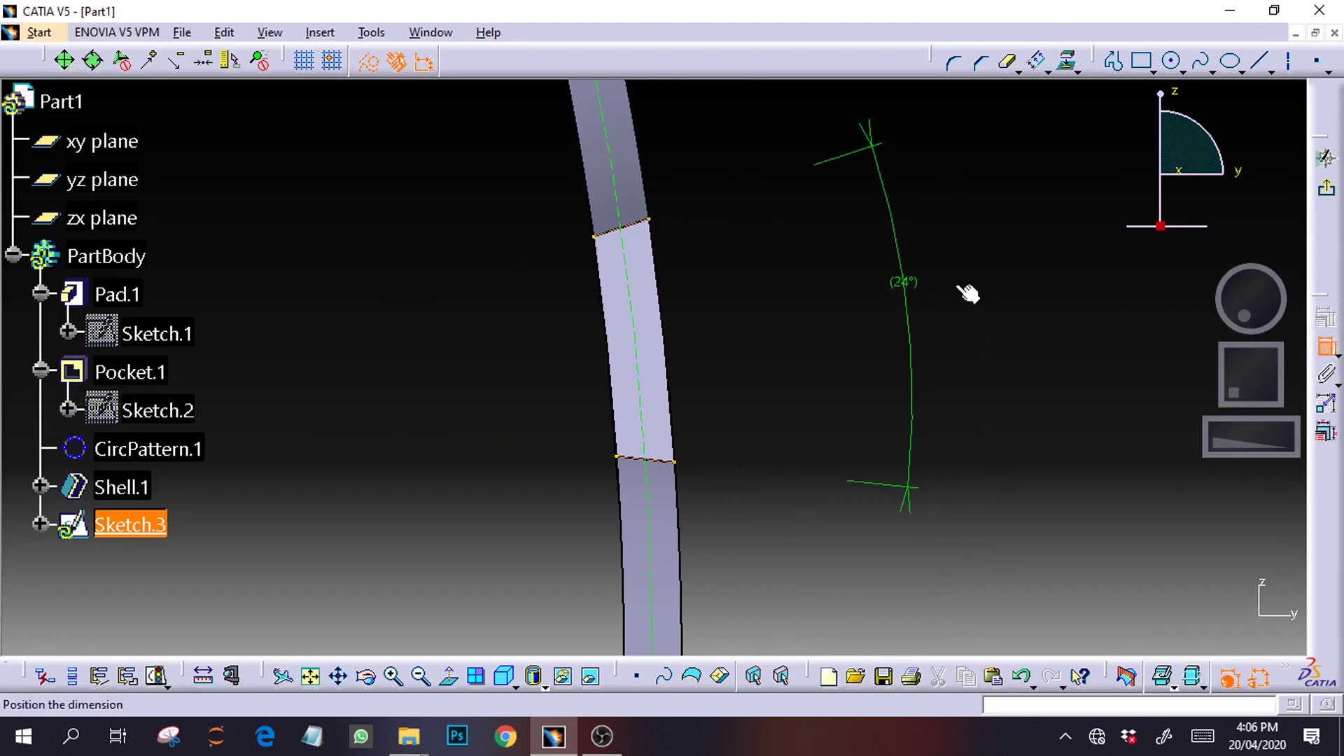
left_click(966, 292)
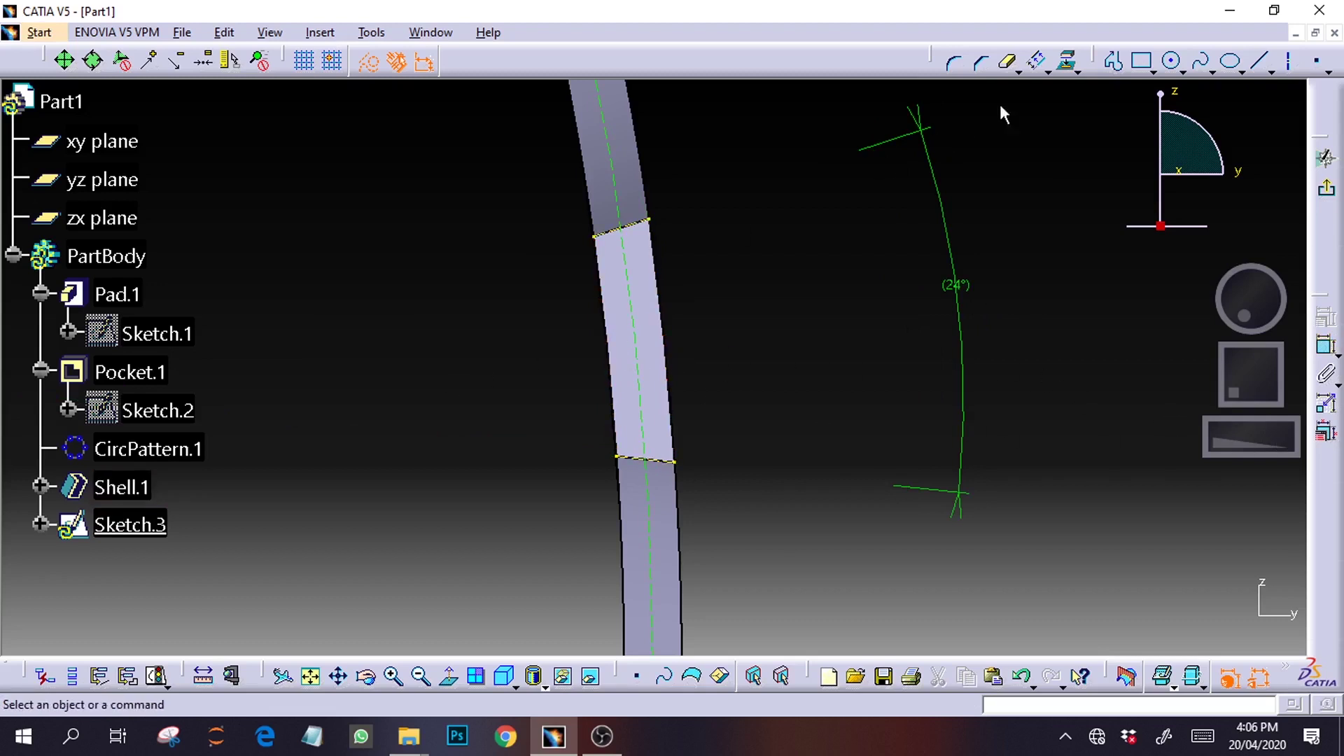
left_click(1287, 65)
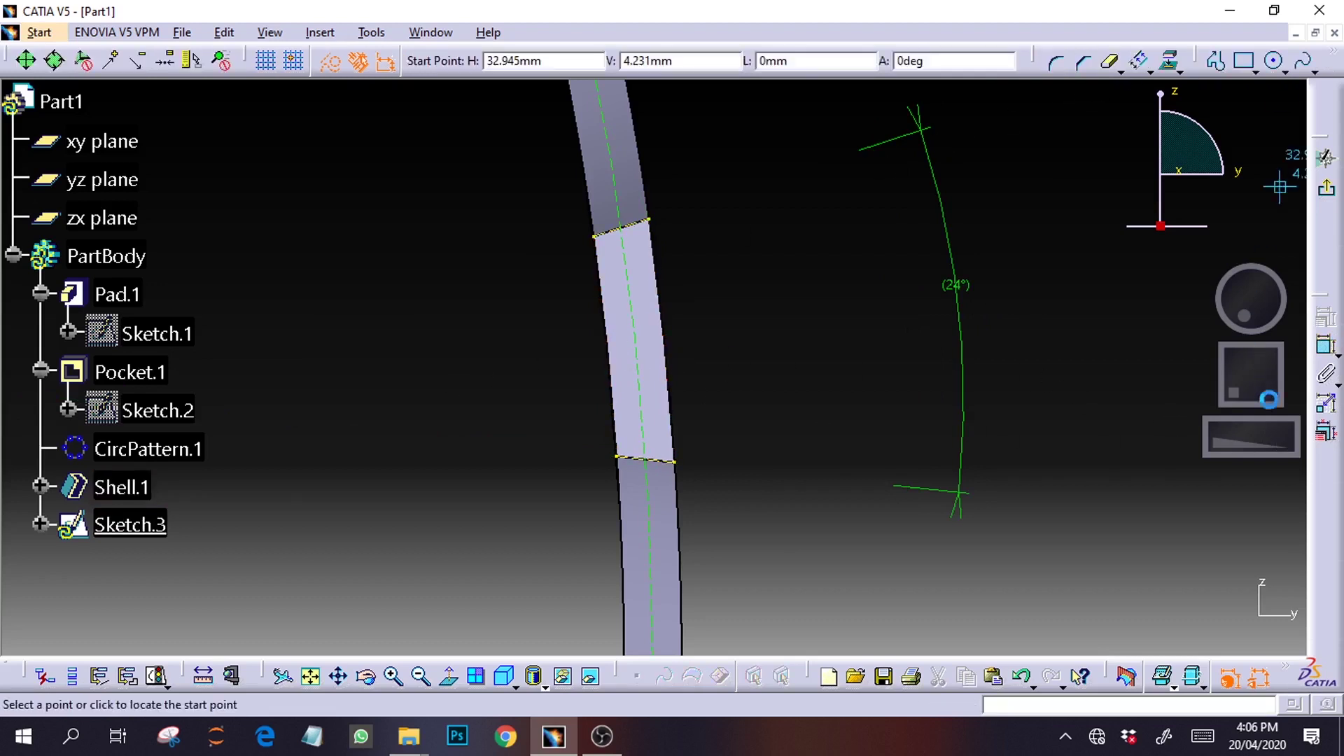
left_click_drag(1267, 442, 668, 404)
left_click(670, 400)
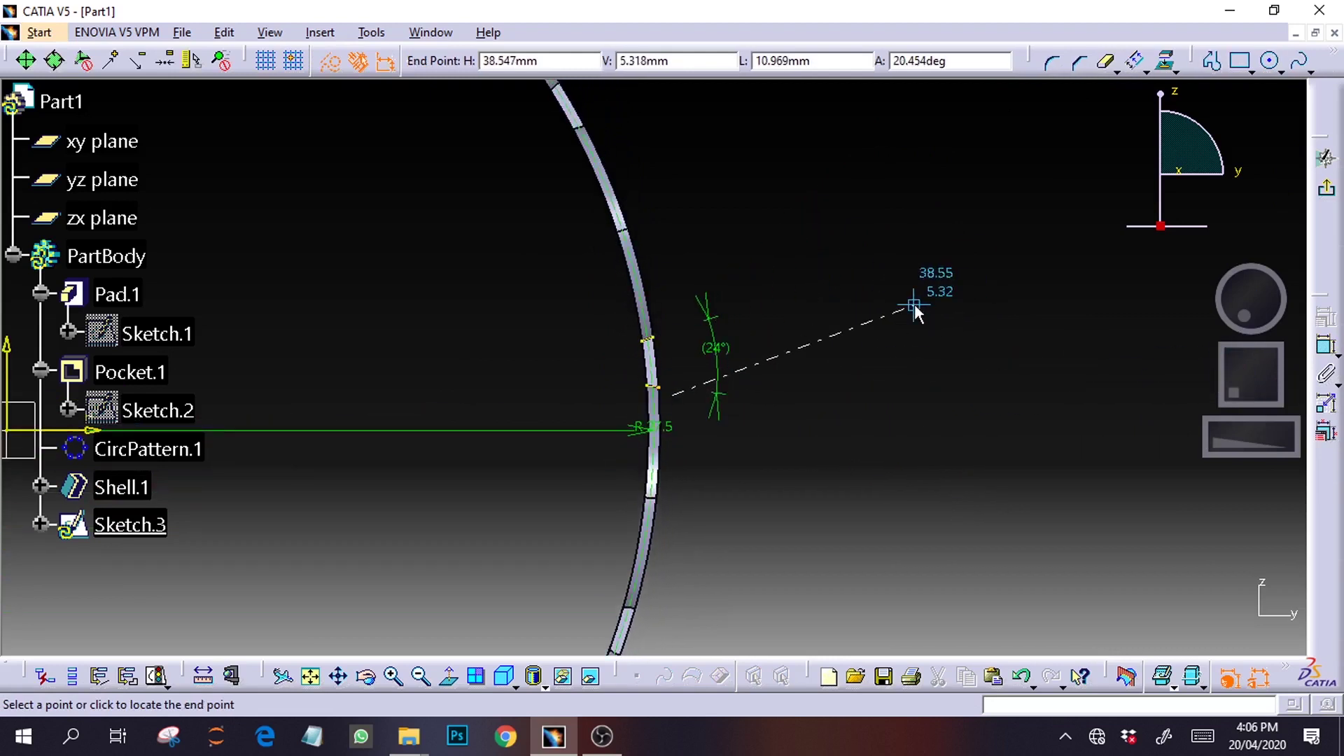
key("Escape")
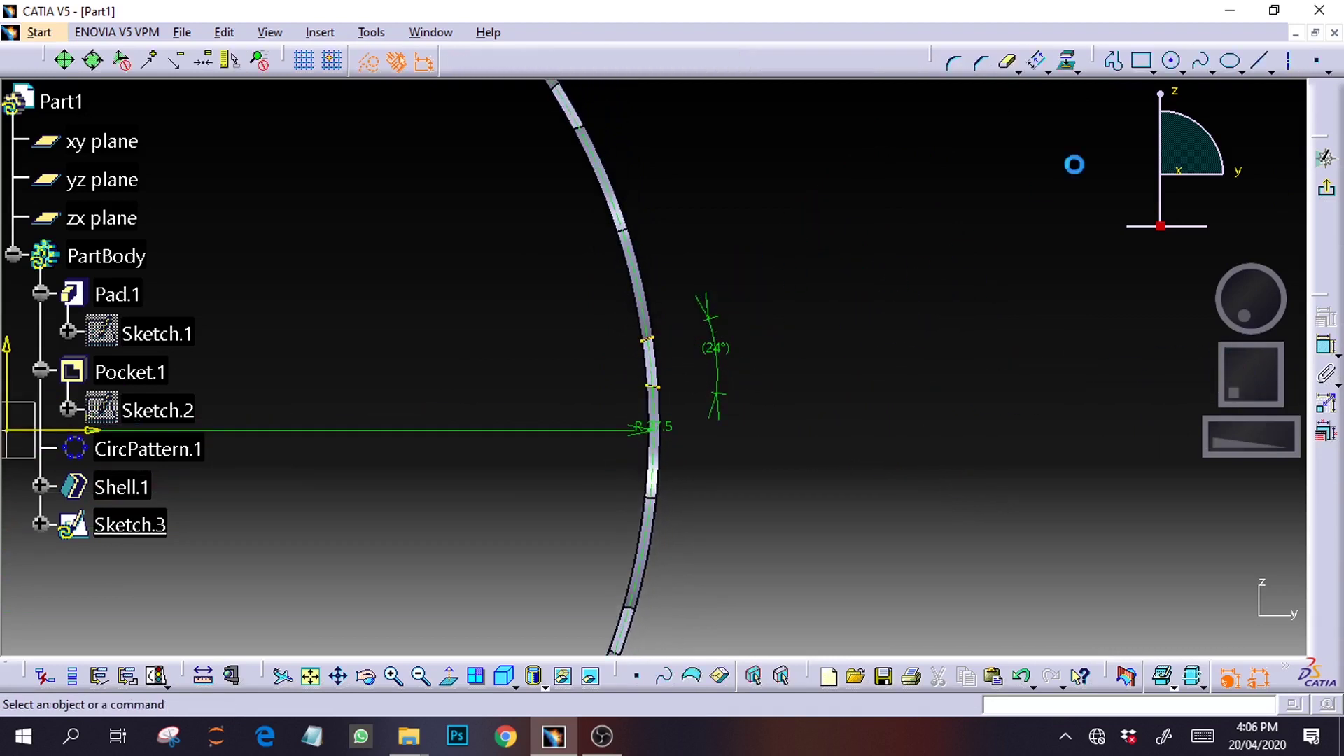
Draw an axis from the sketch origin through the middle of the flat web to a point outside the ring
left_click(1273, 52)
left_click_drag(1230, 360, 1249, 375)
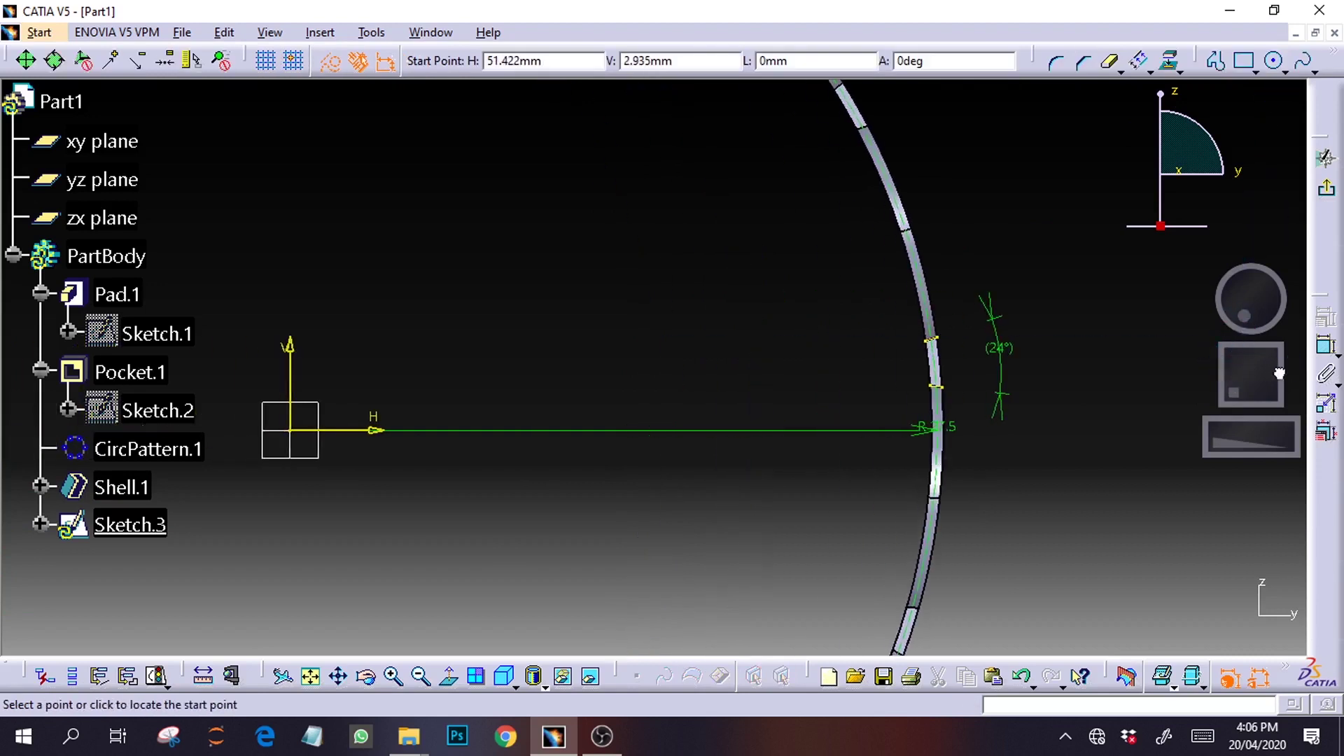
left_click(300, 435)
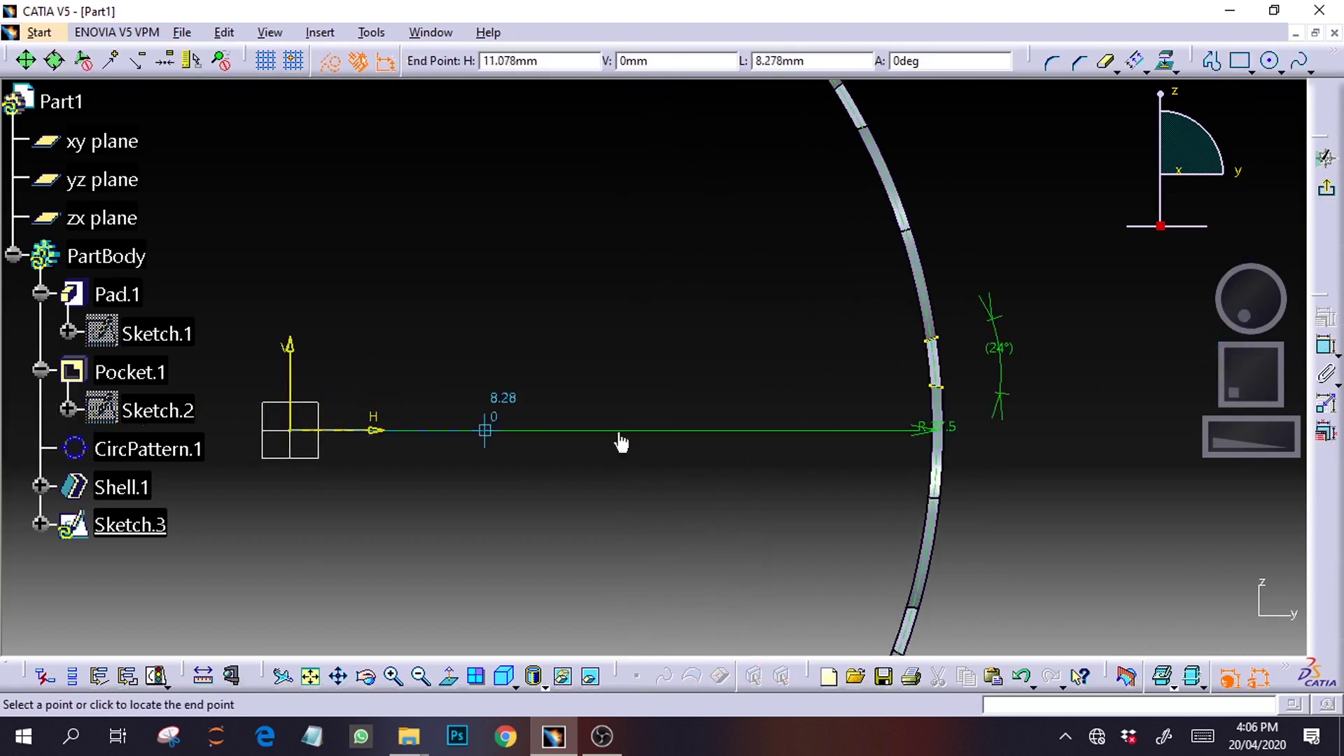
left_click(1075, 346)
Constrain the angle between the axis and the lower projected web edge to 12°
left_click_drag(1263, 380, 1208, 388)
double_click(1232, 431)
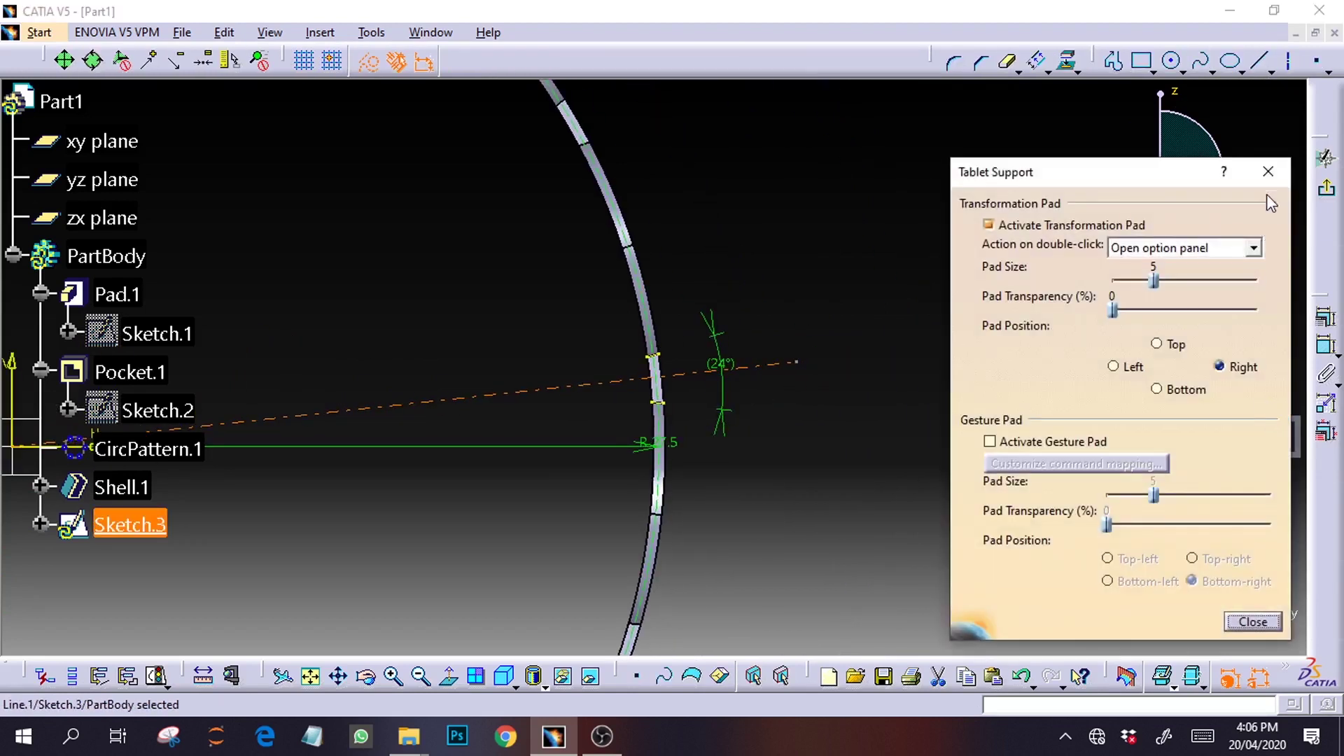
left_click(1267, 175)
left_click_drag(1220, 441, 1290, 433)
left_click(683, 483, "ctrl")
left_click(1322, 346)
left_click(1325, 350)
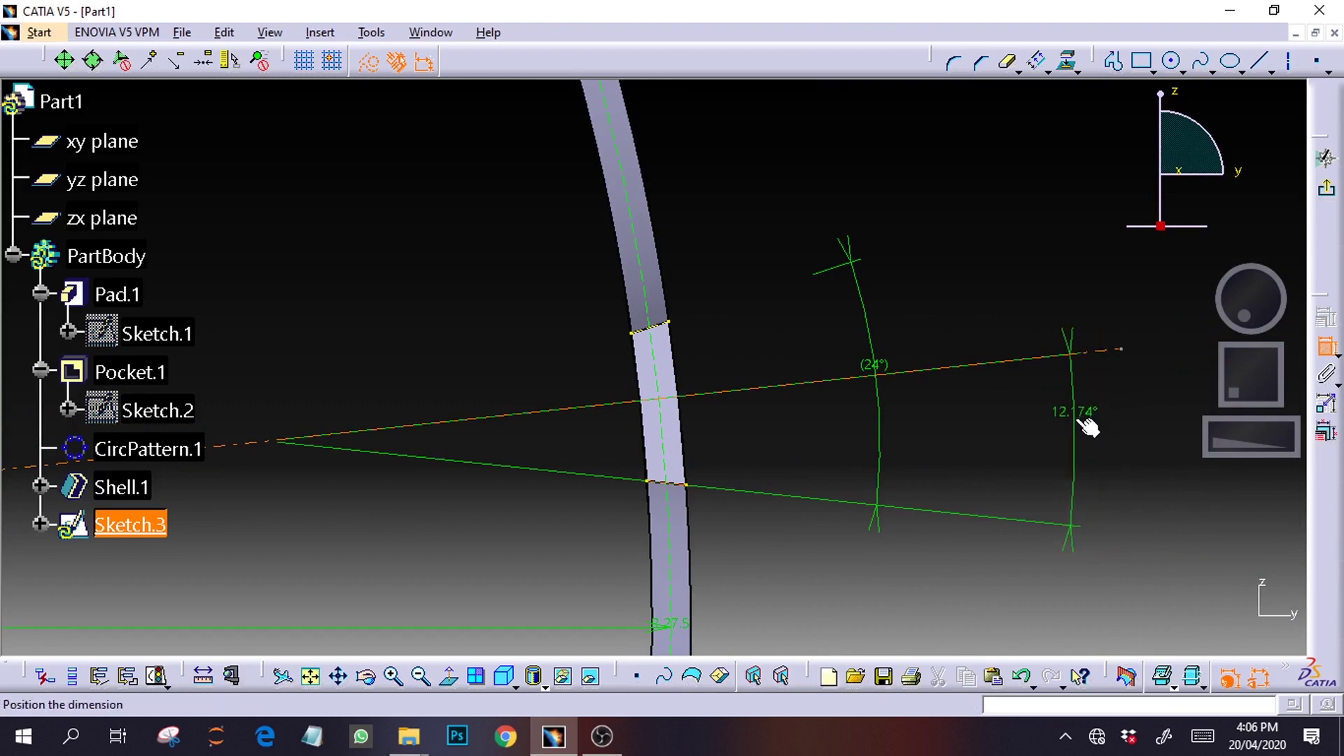
left_click(1087, 426)
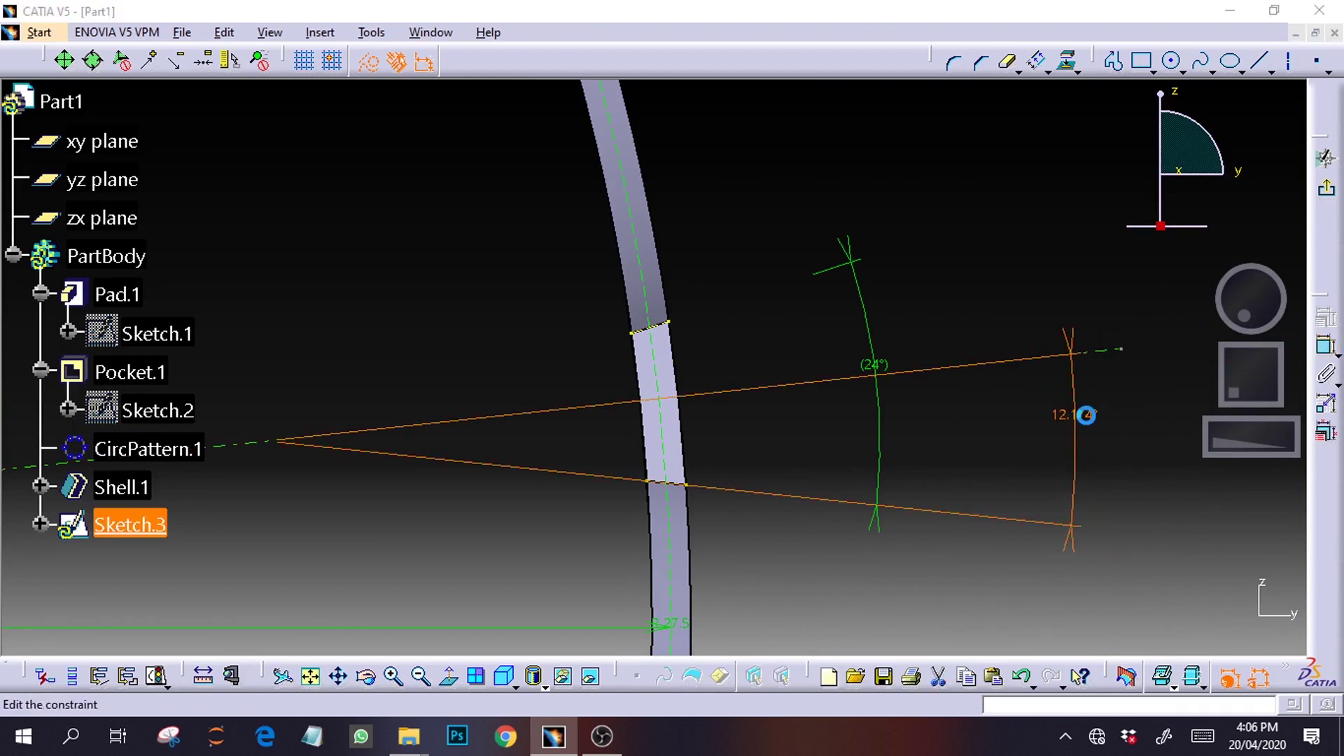
double_click(1087, 416)
type("12")
key("Return")
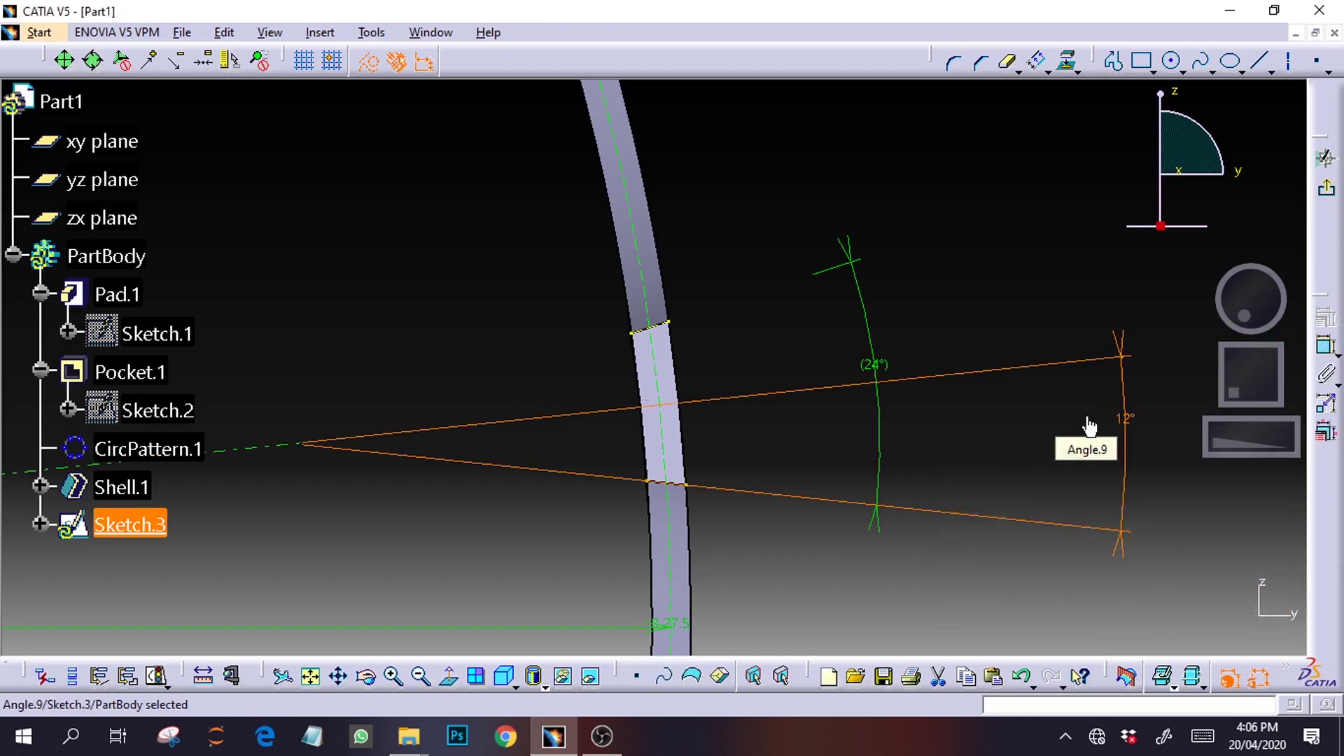
left_click(1152, 420)
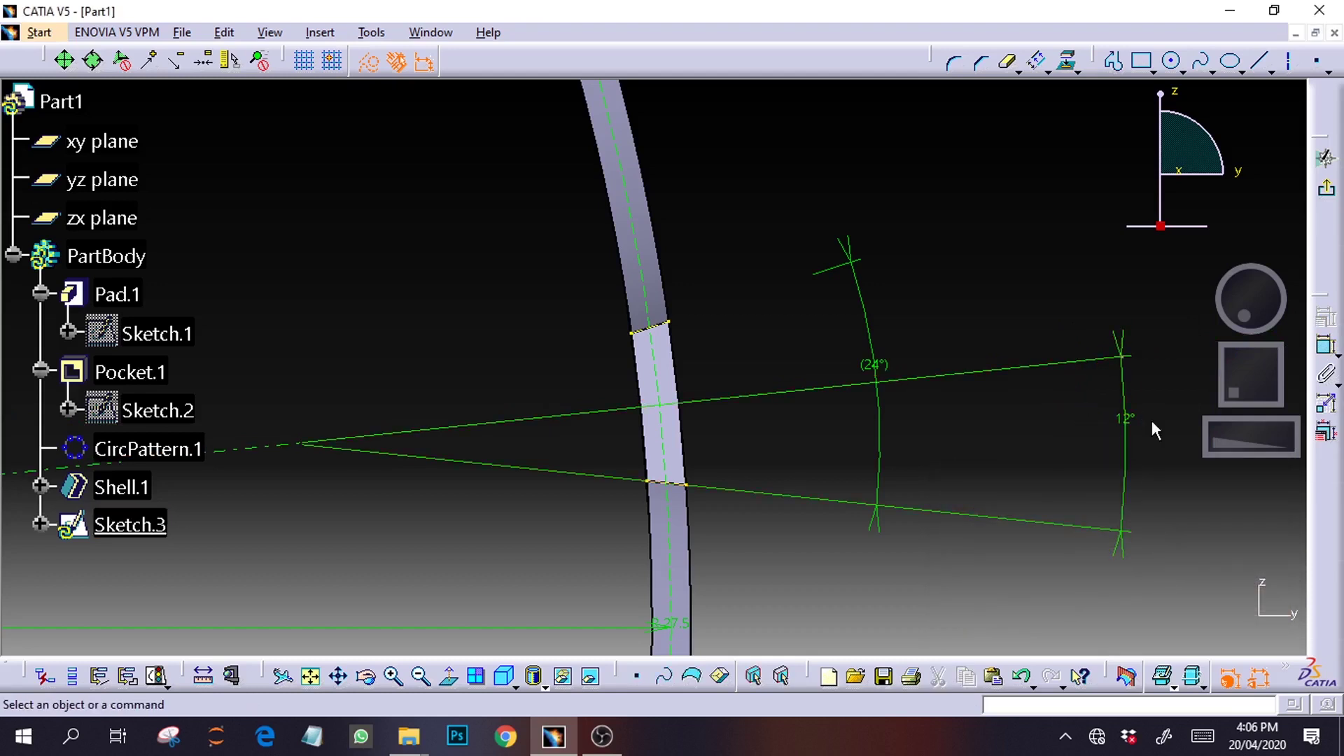
Draw a circle of radius 0.15 mm centred where the axis crosses the dashed construction circle, and exit the sketch
left_click_drag(1225, 446, 1284, 450)
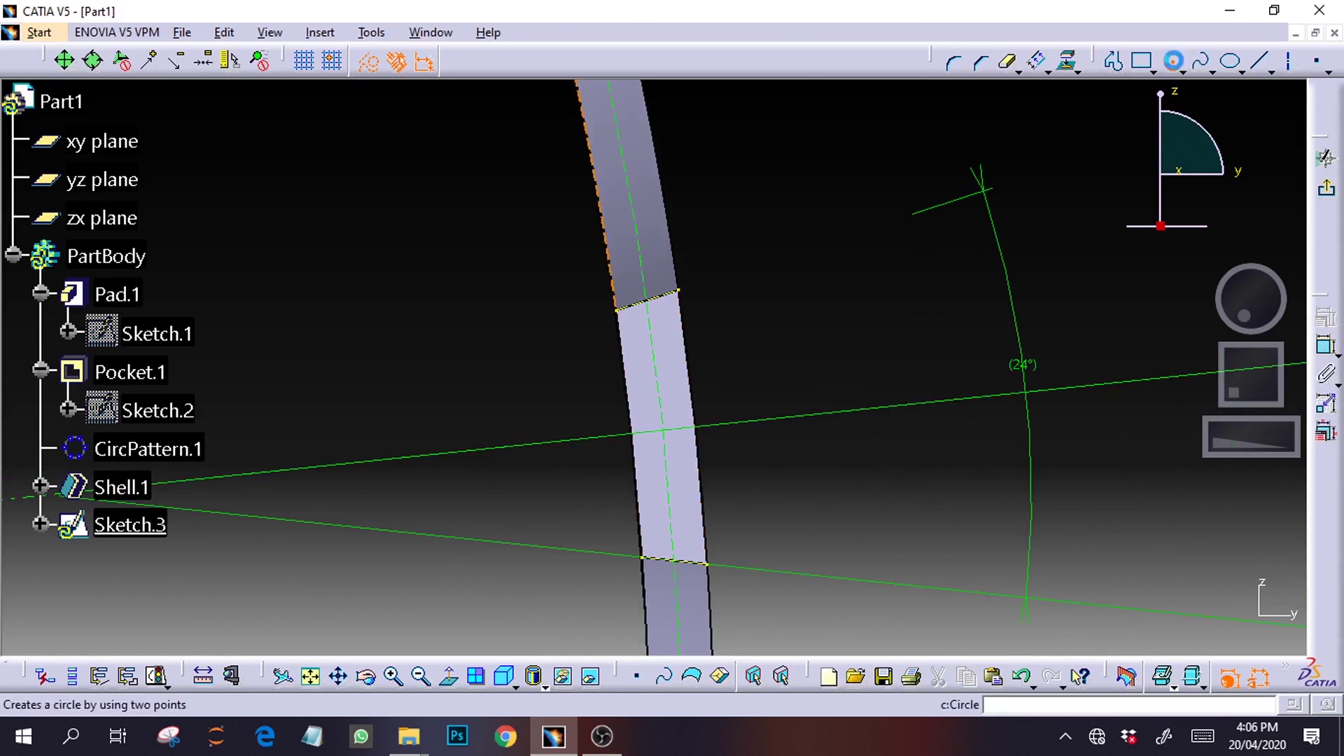
left_click(1172, 61)
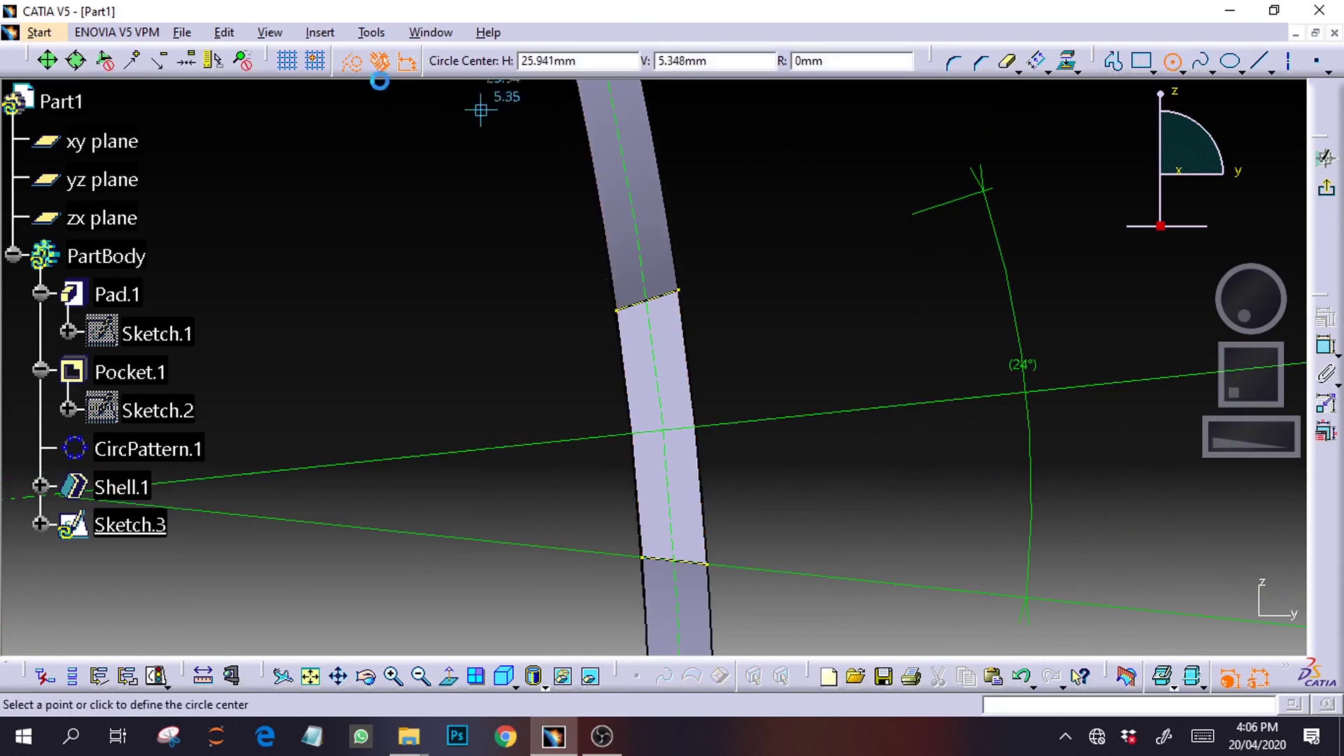
left_click(665, 434)
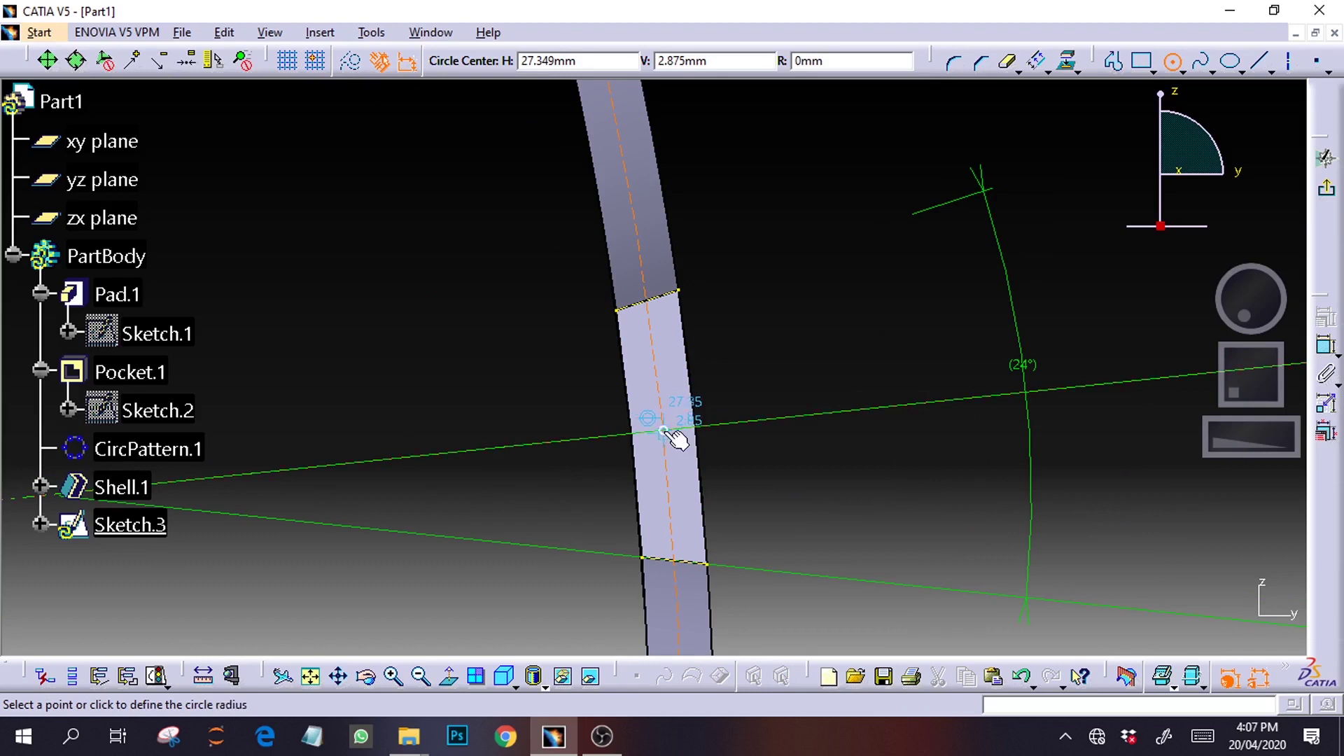
left_click(857, 60)
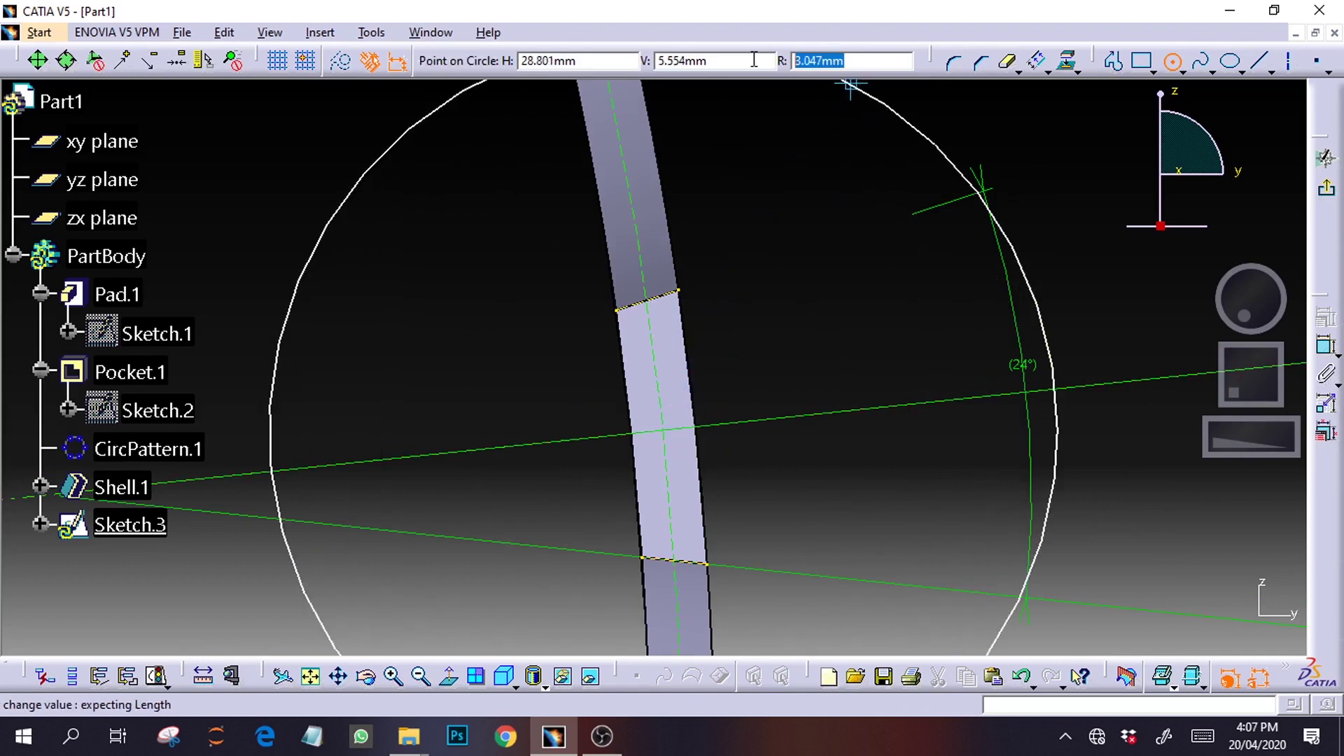
type("0.15")
key("Return")
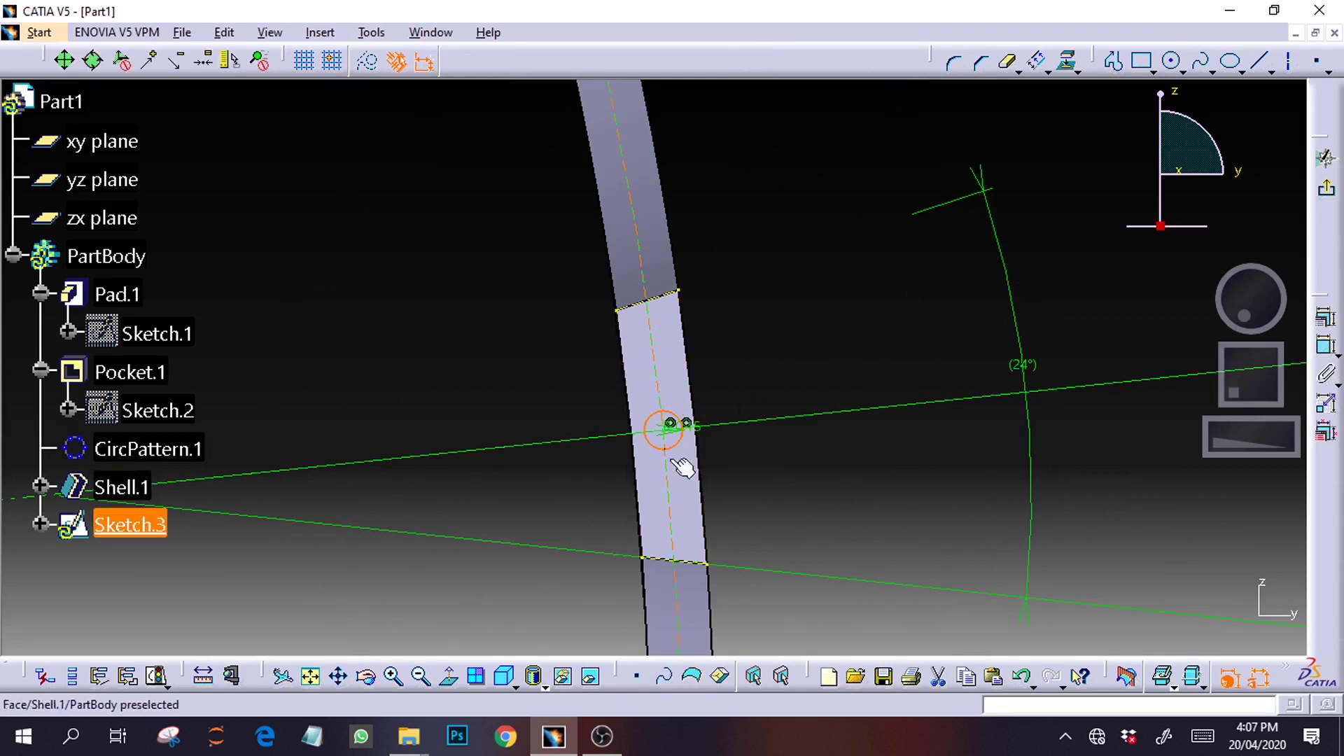
mouse_move(1258, 439)
left_mouse_down()
mouse_move(891, 431)
mouse_move(696, 388)
left_mouse_up()
left_click(1326, 188)
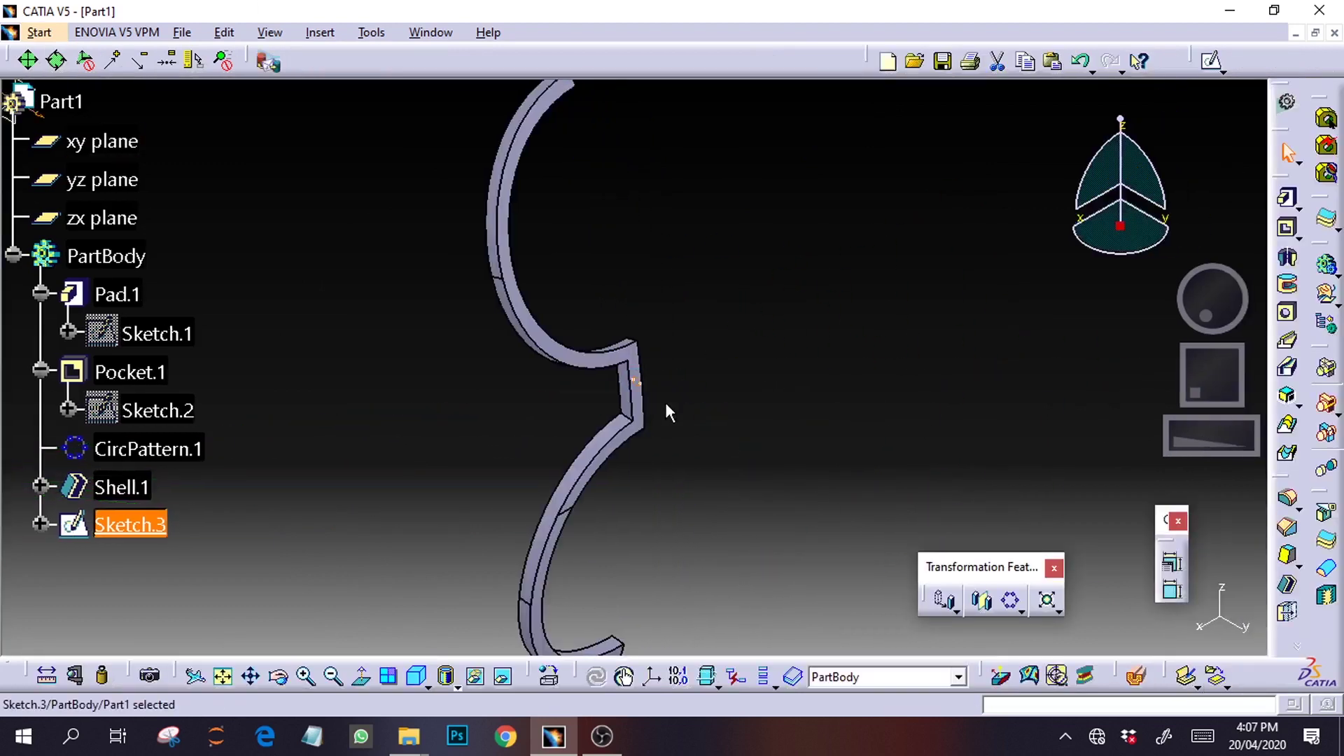
Cut the small circle through the ring's flat web with a pocket of type Up to last
left_click_drag(1208, 445, 1012, 453)
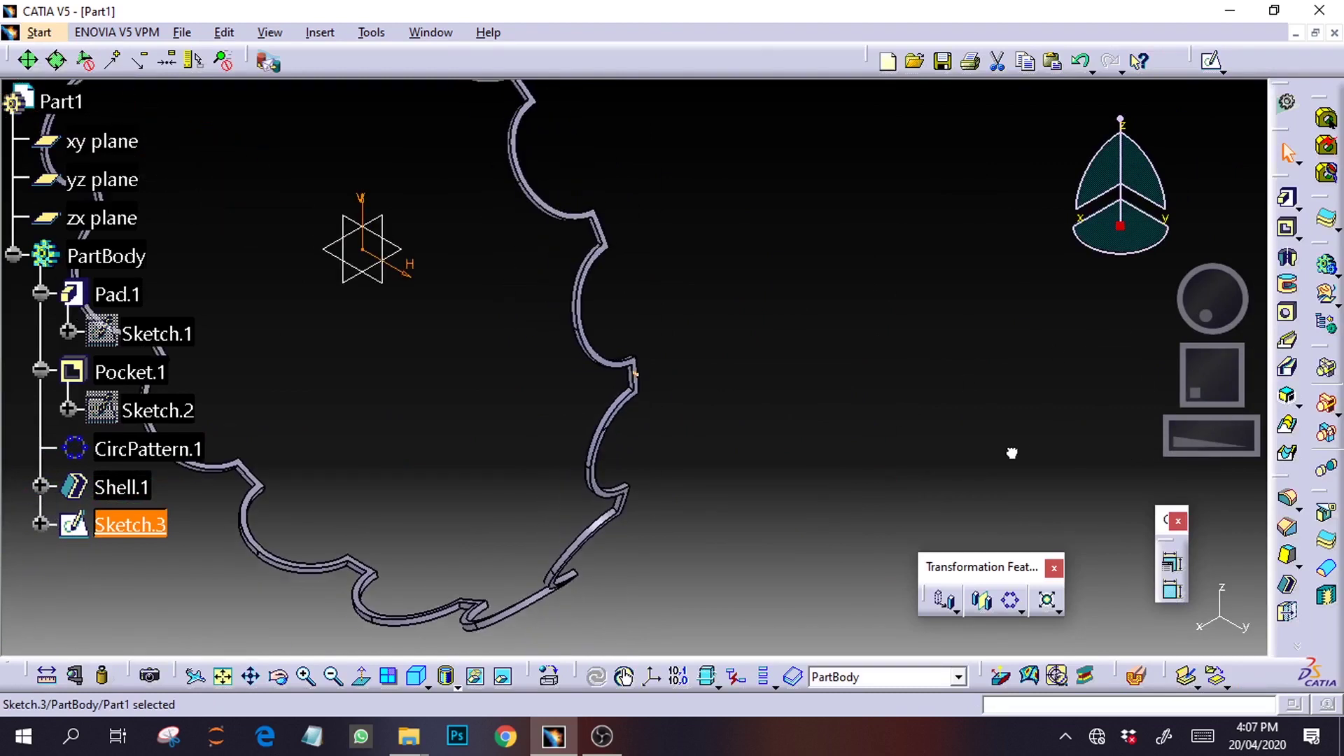
left_click_drag(1189, 442, 1301, 418)
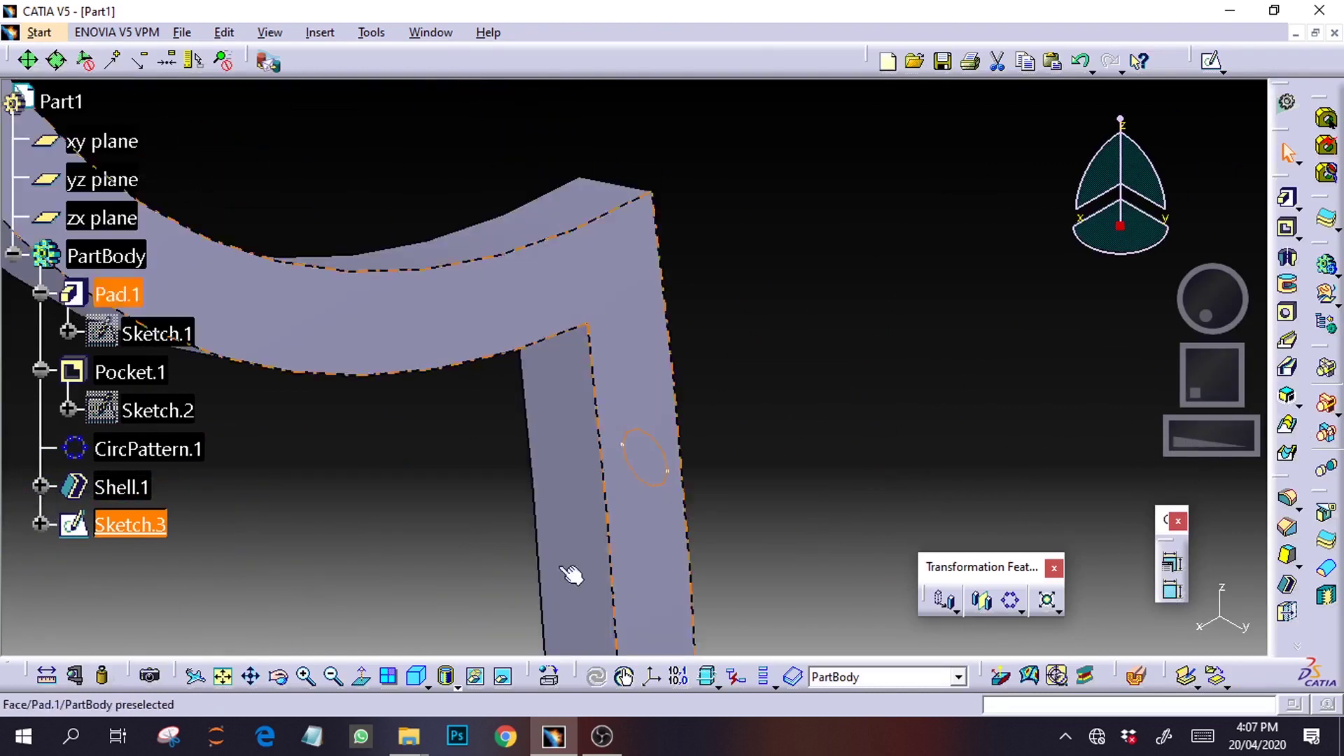
left_click_drag(1236, 303, 1168, 308)
left_click(1285, 226)
left_click_drag(1205, 315, 1246, 278)
mouse_move(1174, 317)
left_mouse_down()
mouse_move(1199, 313)
mouse_move(1164, 329)
left_mouse_up()
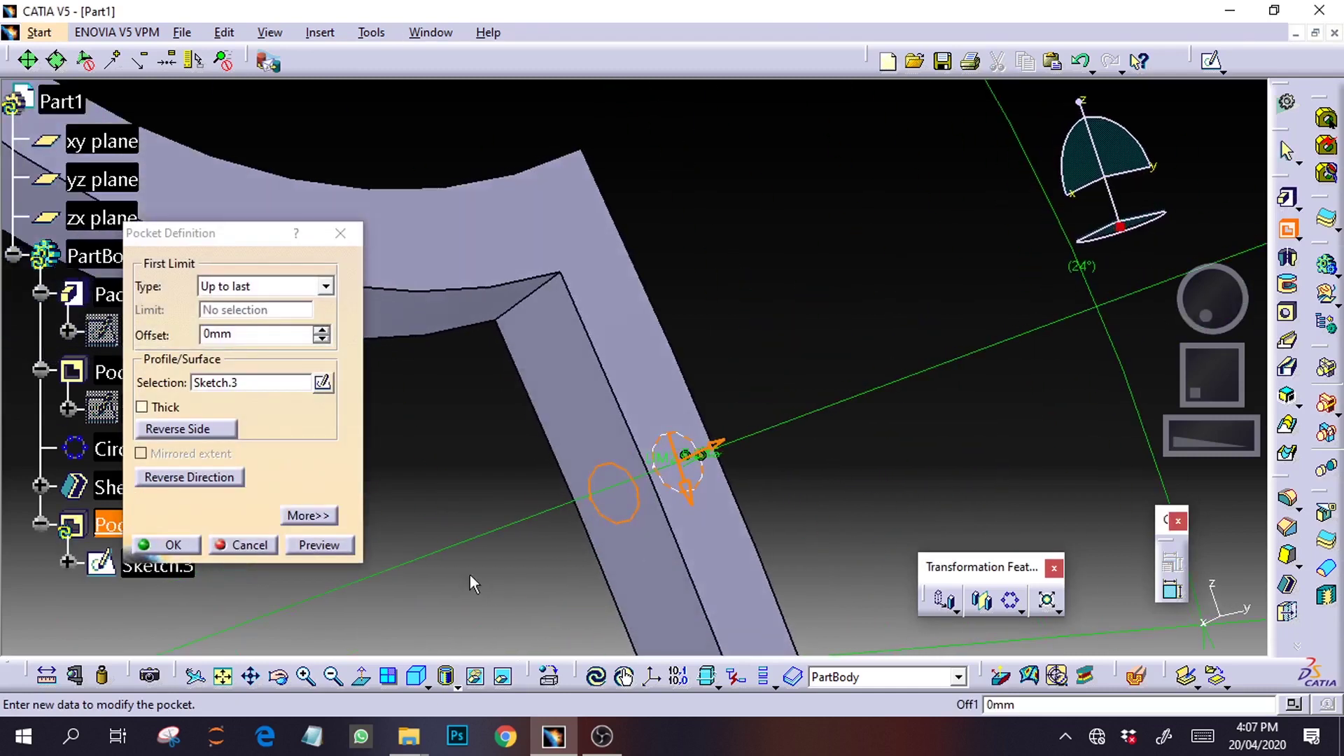
left_click(310, 548)
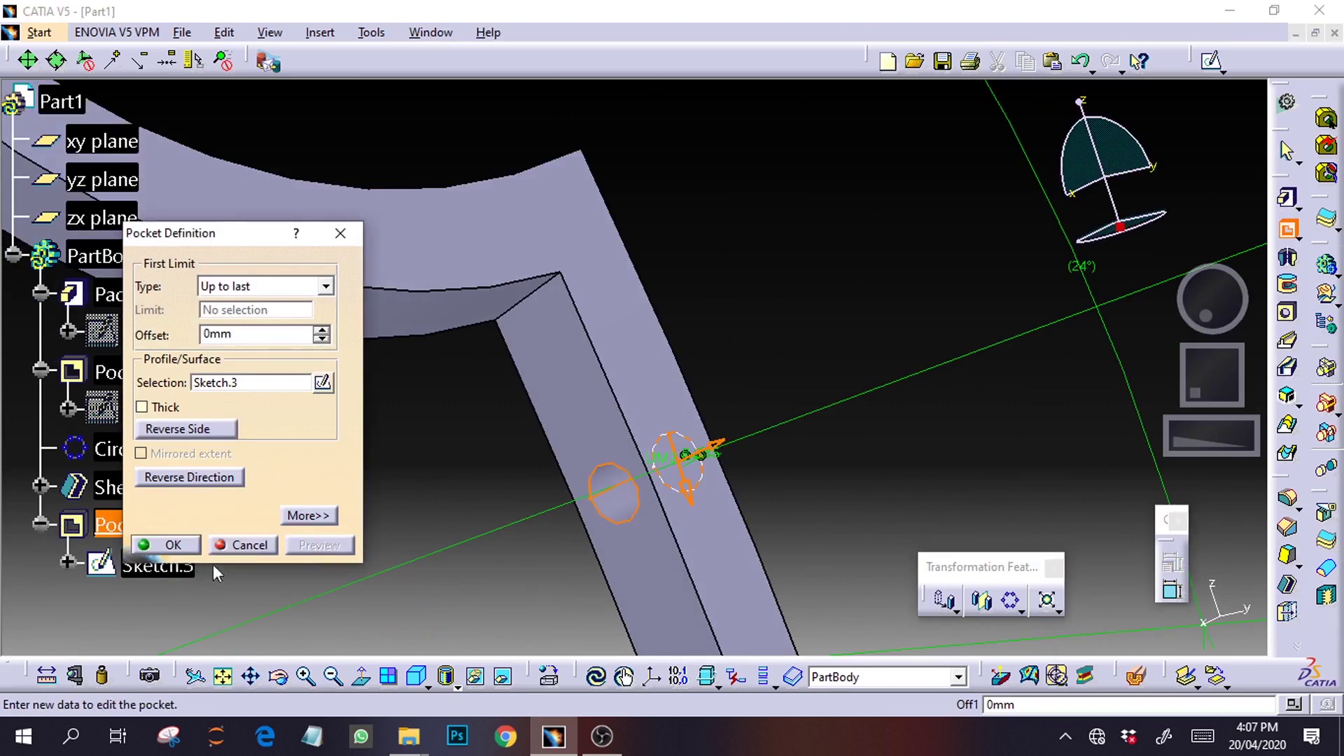
left_click(168, 544)
Examine the small hole in the flat web and the scalloped cage ring around it
mouse_move(1197, 311)
left_mouse_down()
mouse_move(1242, 287)
mouse_move(1179, 329)
left_mouse_up()
left_click_drag(1246, 455, 423, 450)
middle_click_drag(422, 449, 455, 456)
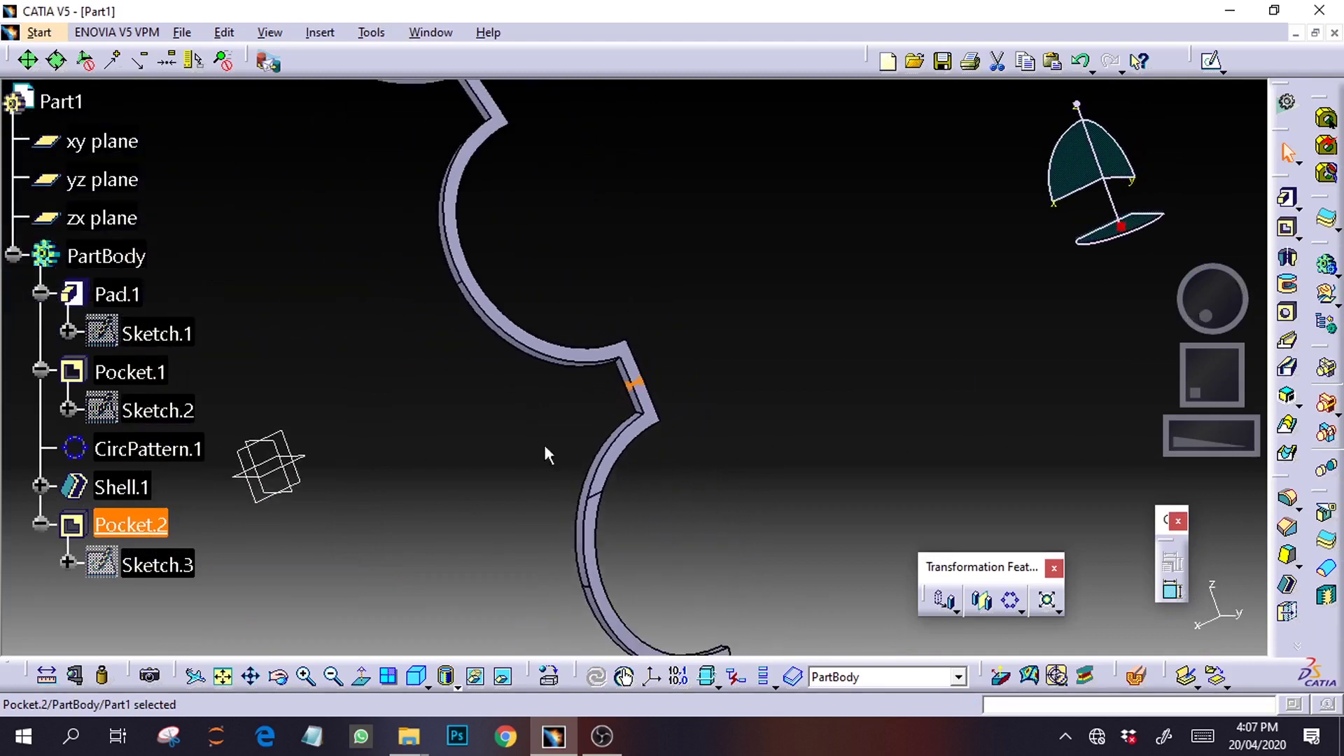
left_click(1014, 386)
left_click_drag(1210, 444, 1016, 454)
left_click_drag(1200, 308, 1140, 329)
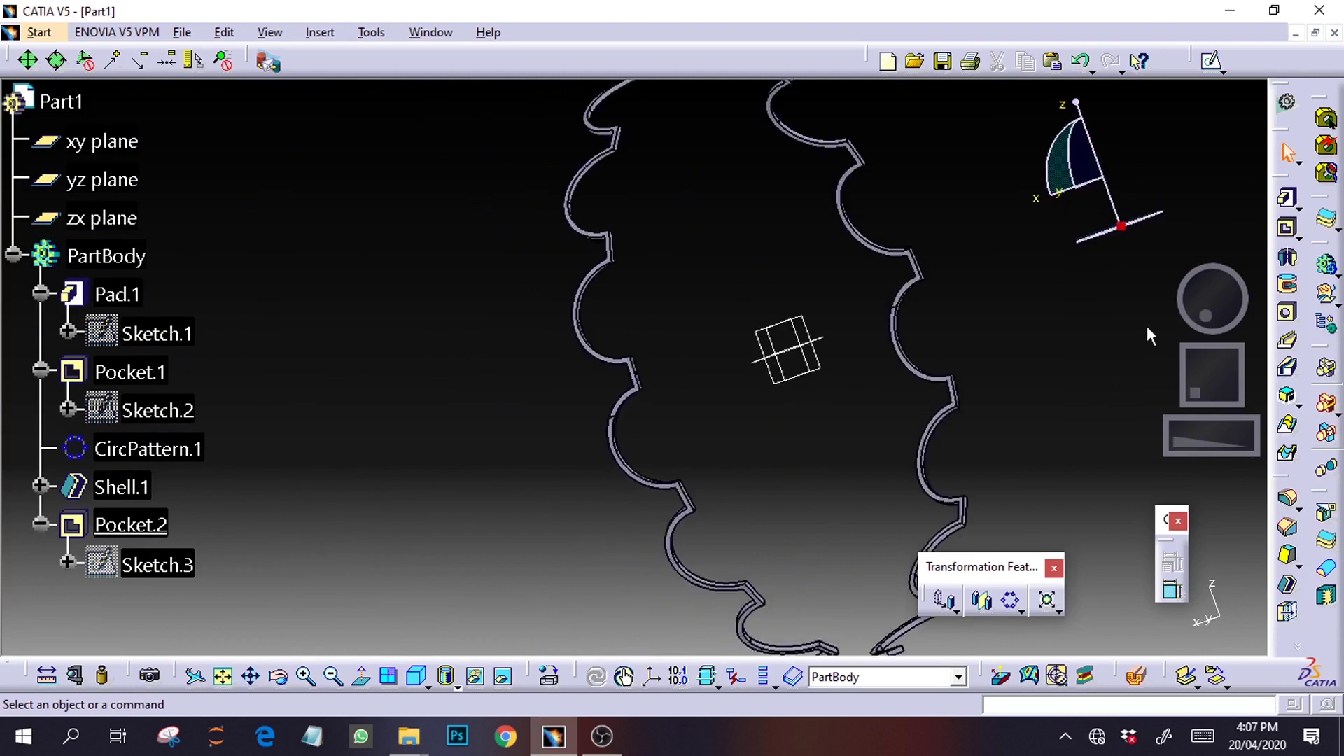
Start a circular pattern of the small hole pocket, with the yz plane as the reference element
middle_click_drag(1198, 317, 1160, 336)
left_click_drag(1222, 383, 1175, 383)
middle_click_drag(1221, 299, 1190, 315)
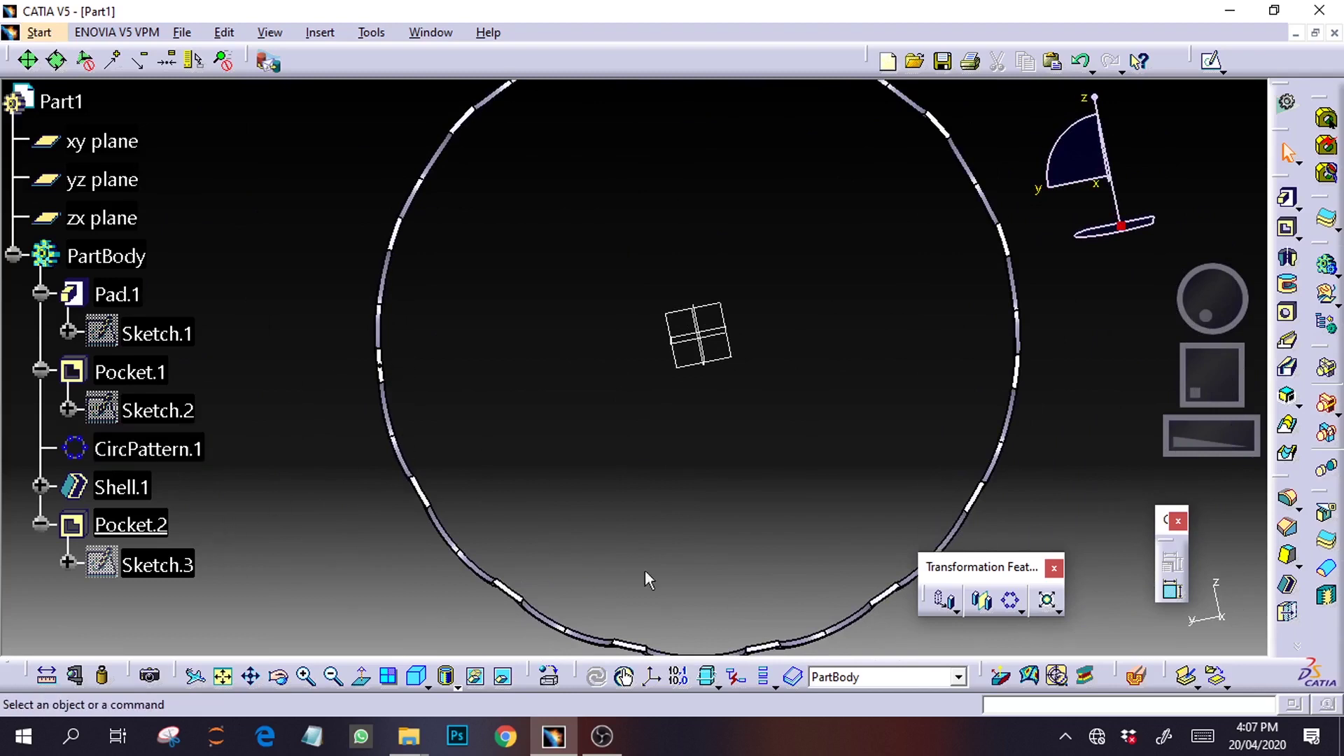
left_click(1010, 600)
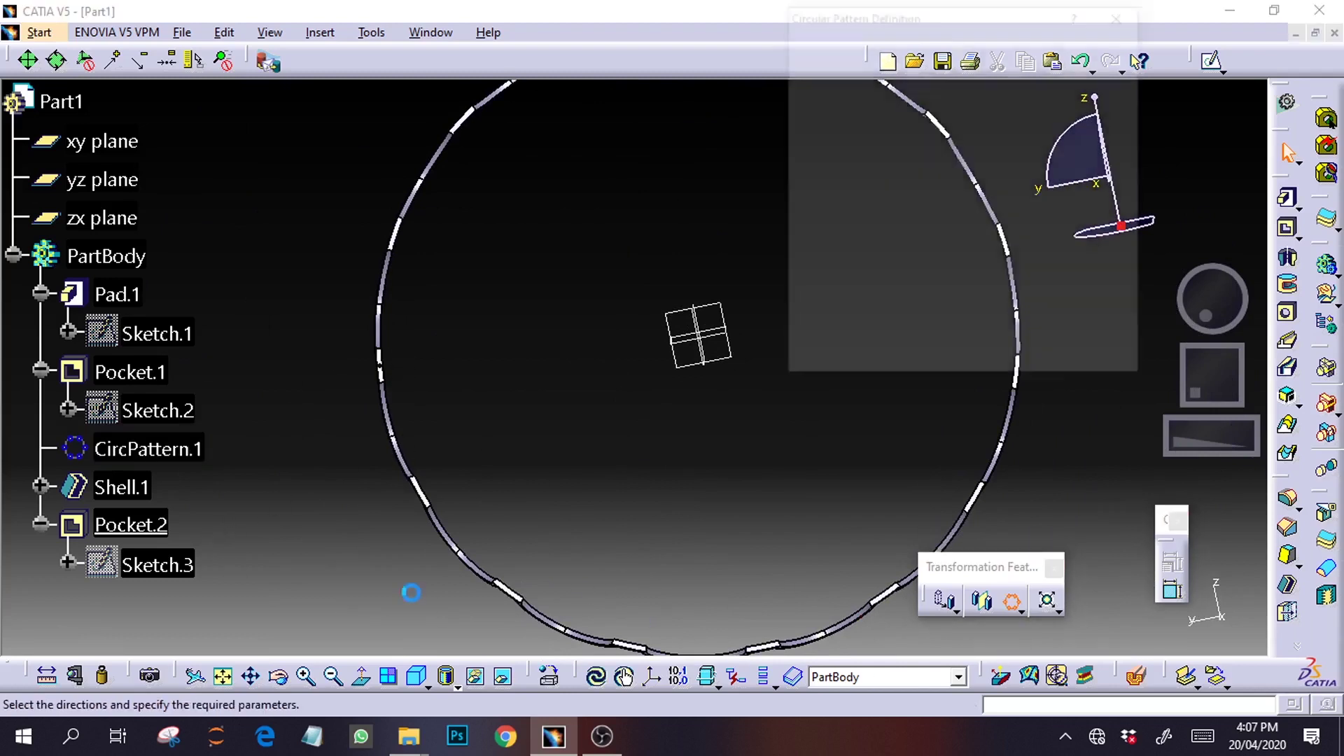
left_click(911, 281)
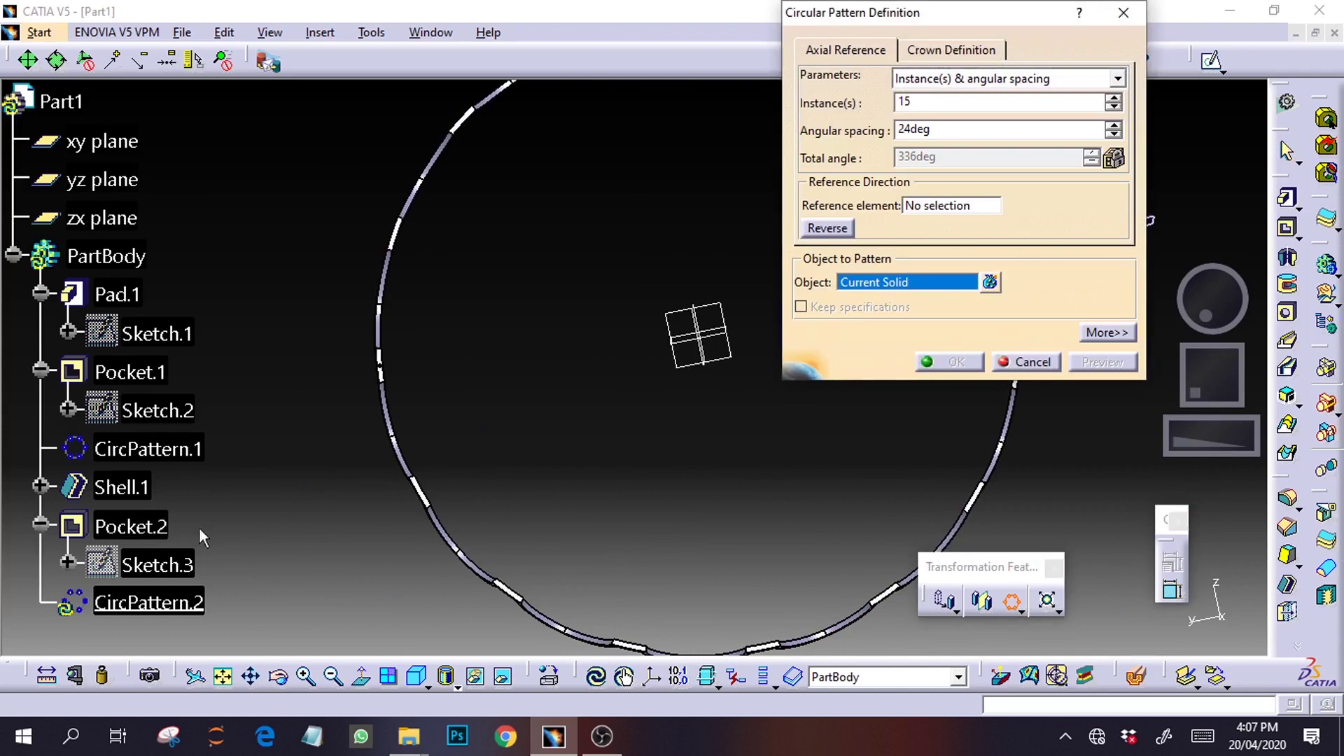
left_click(131, 527)
left_click(602, 736)
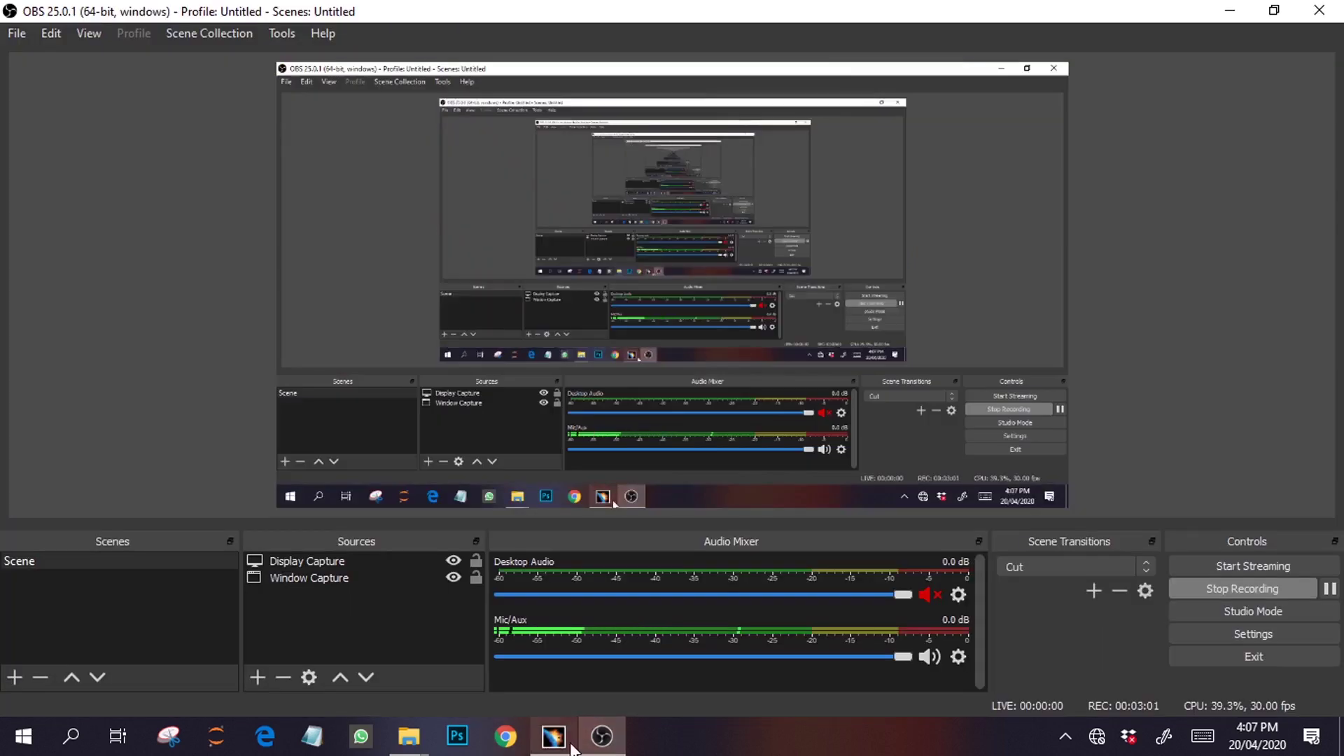
left_click(553, 737)
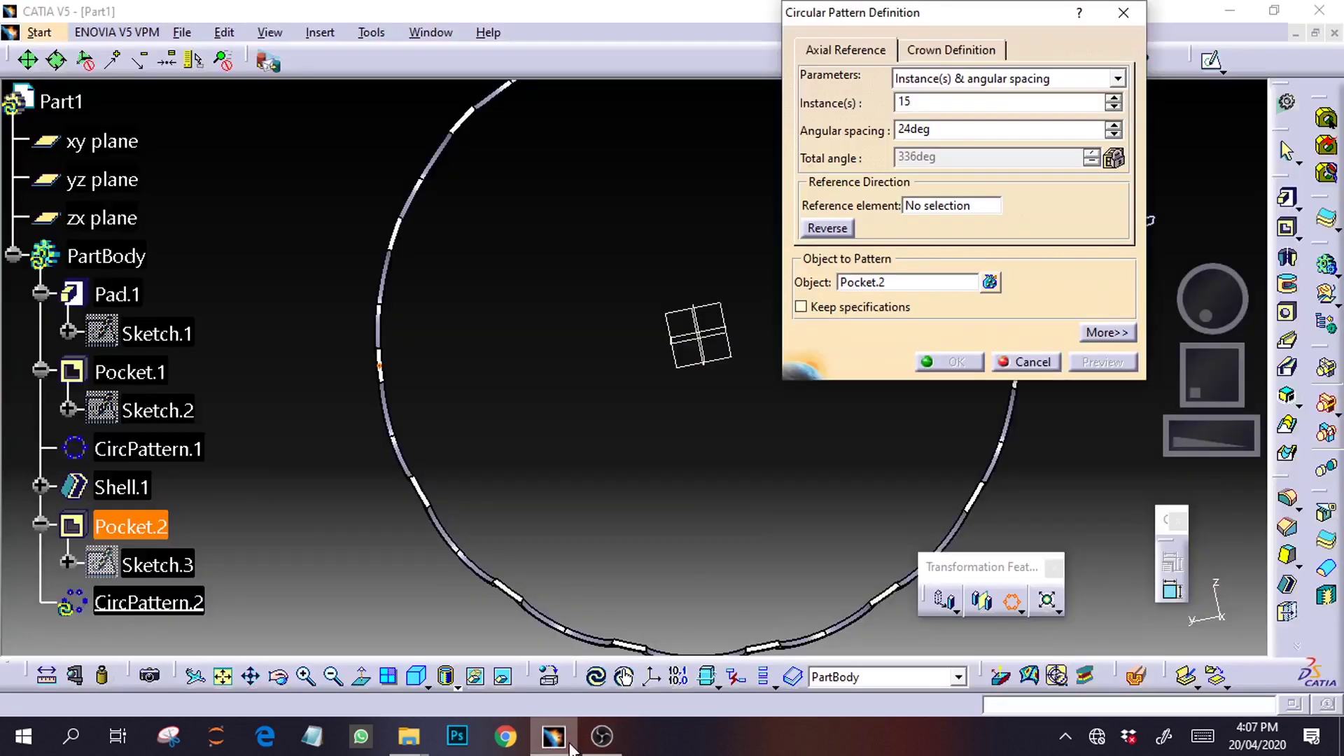
left_click(942, 209)
left_click_drag(1212, 316, 1231, 302)
left_click(708, 323)
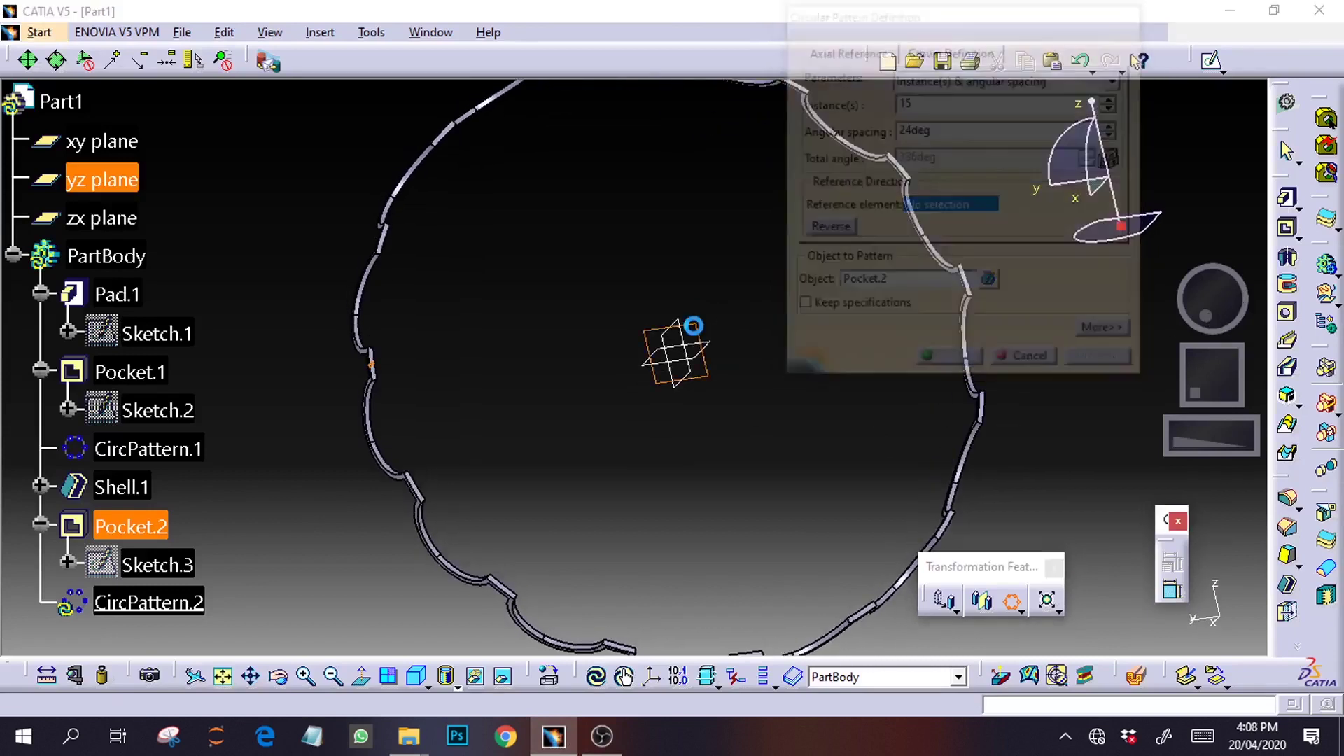
left_click(771, 408)
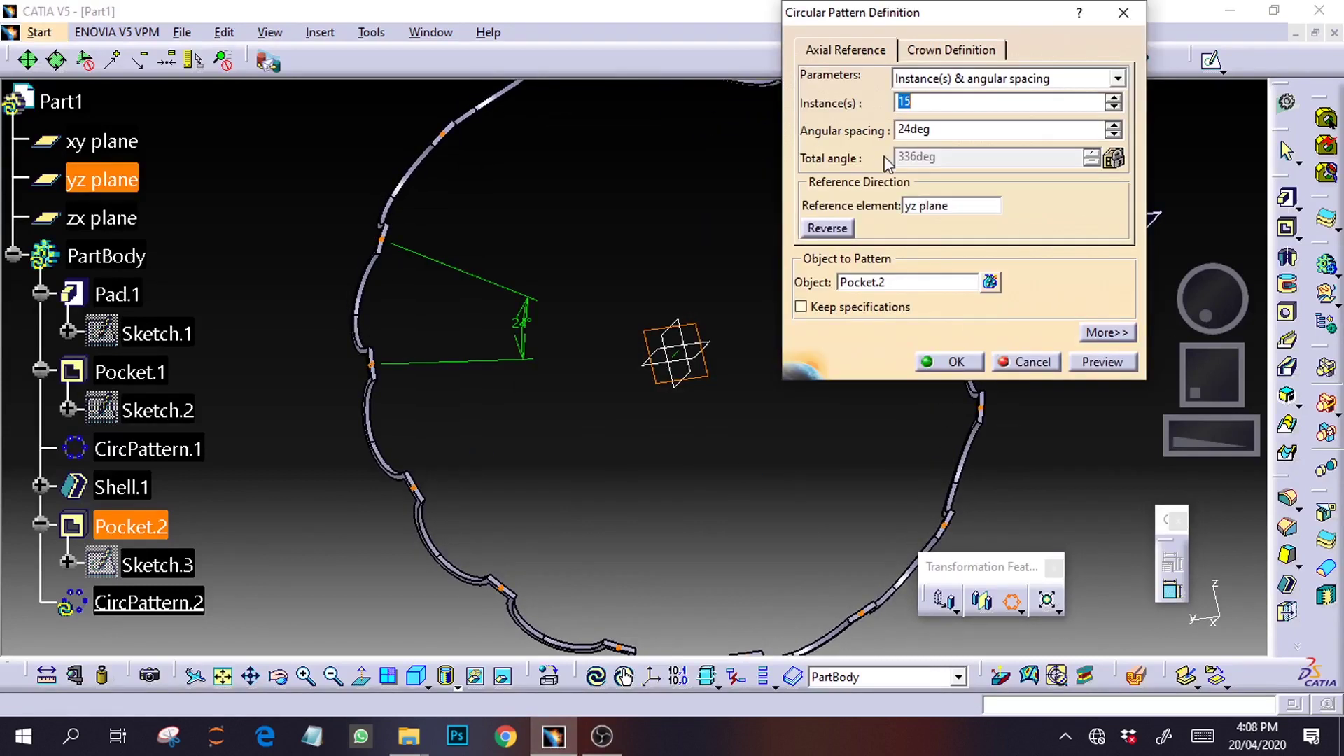
Define the hole pattern as a complete crown with 15 instances and create it
left_click(1119, 78)
left_click(983, 147)
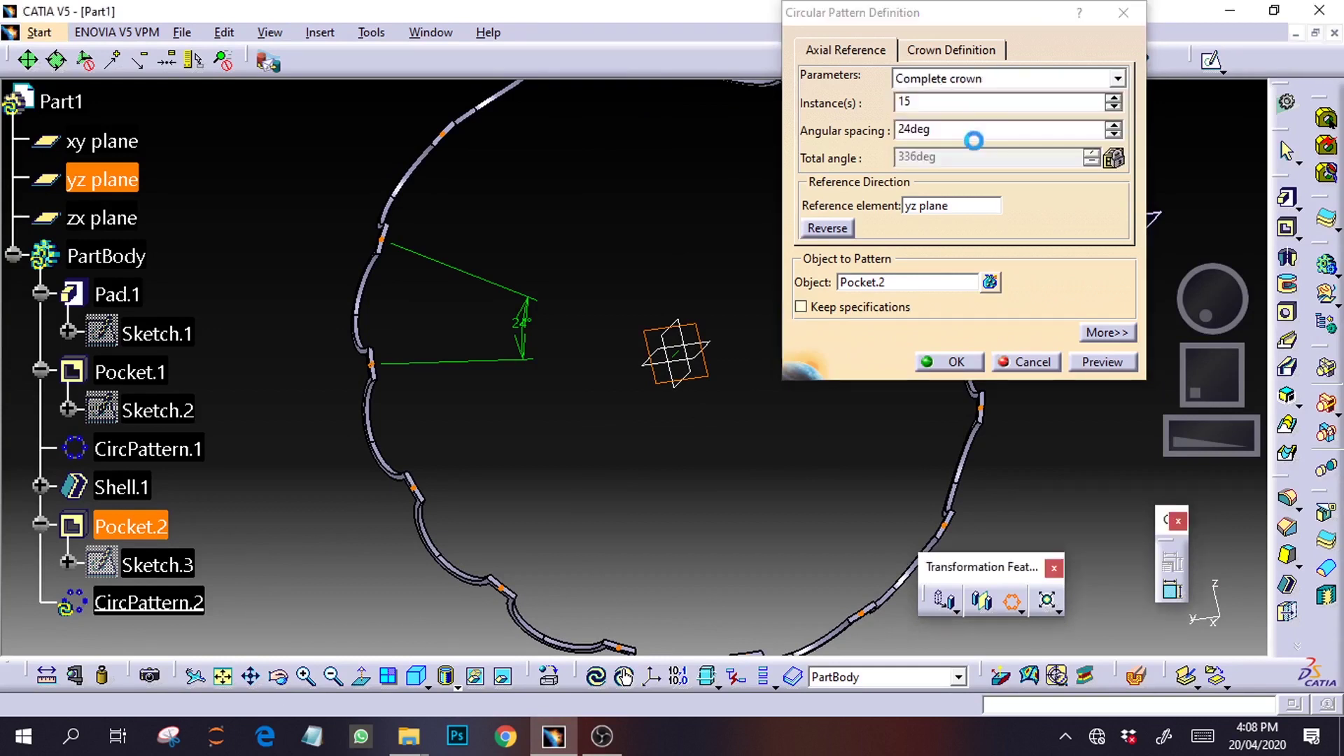
left_click_drag(1222, 369, 1207, 393)
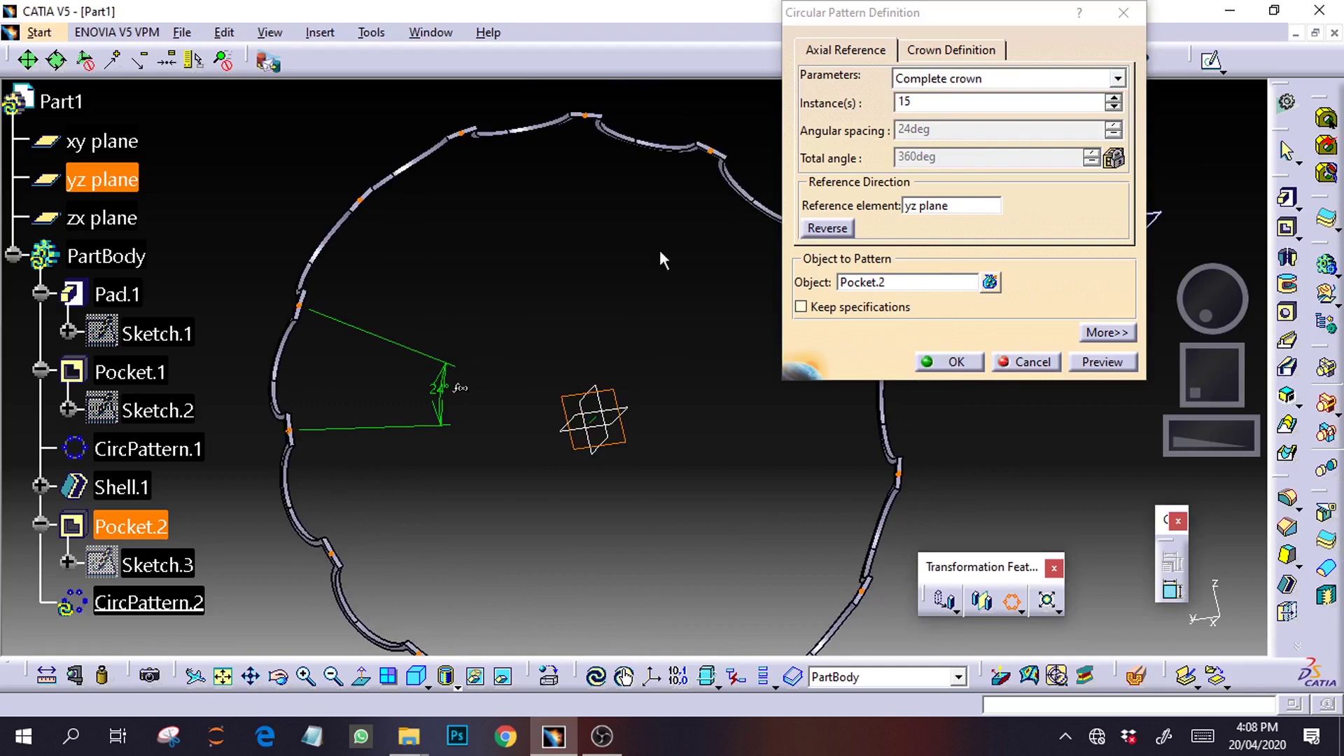
left_click_drag(1211, 371, 1168, 380)
left_click(1111, 365)
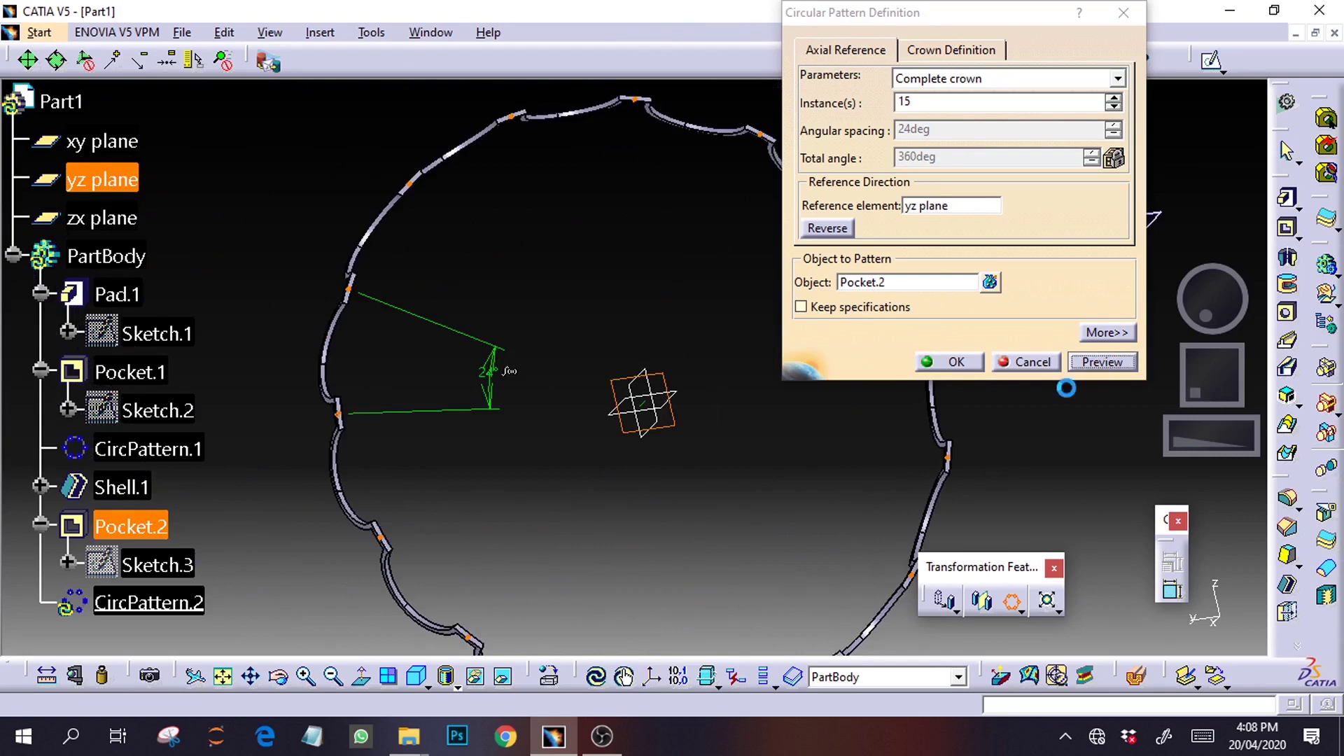
left_click(931, 371)
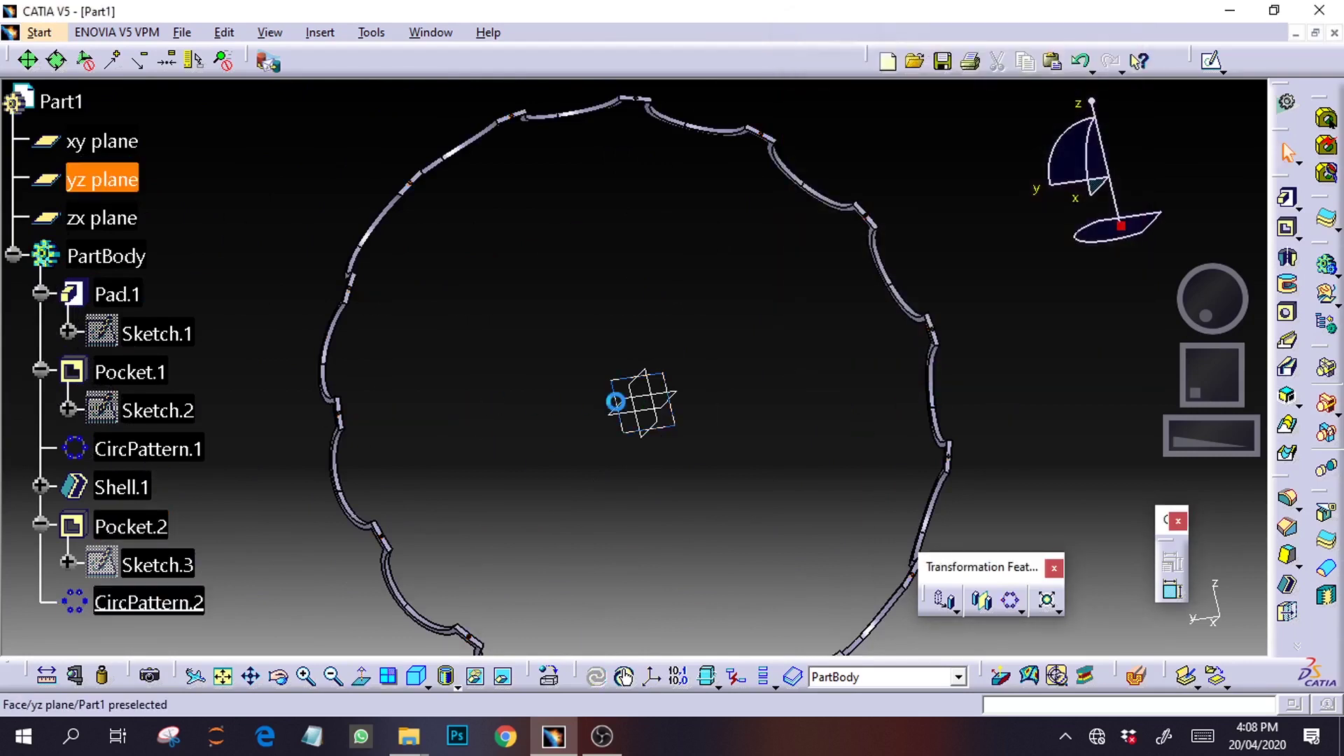
Save the finished ring part as cage in the ball bearing folder
left_click_drag(1199, 305, 1262, 328)
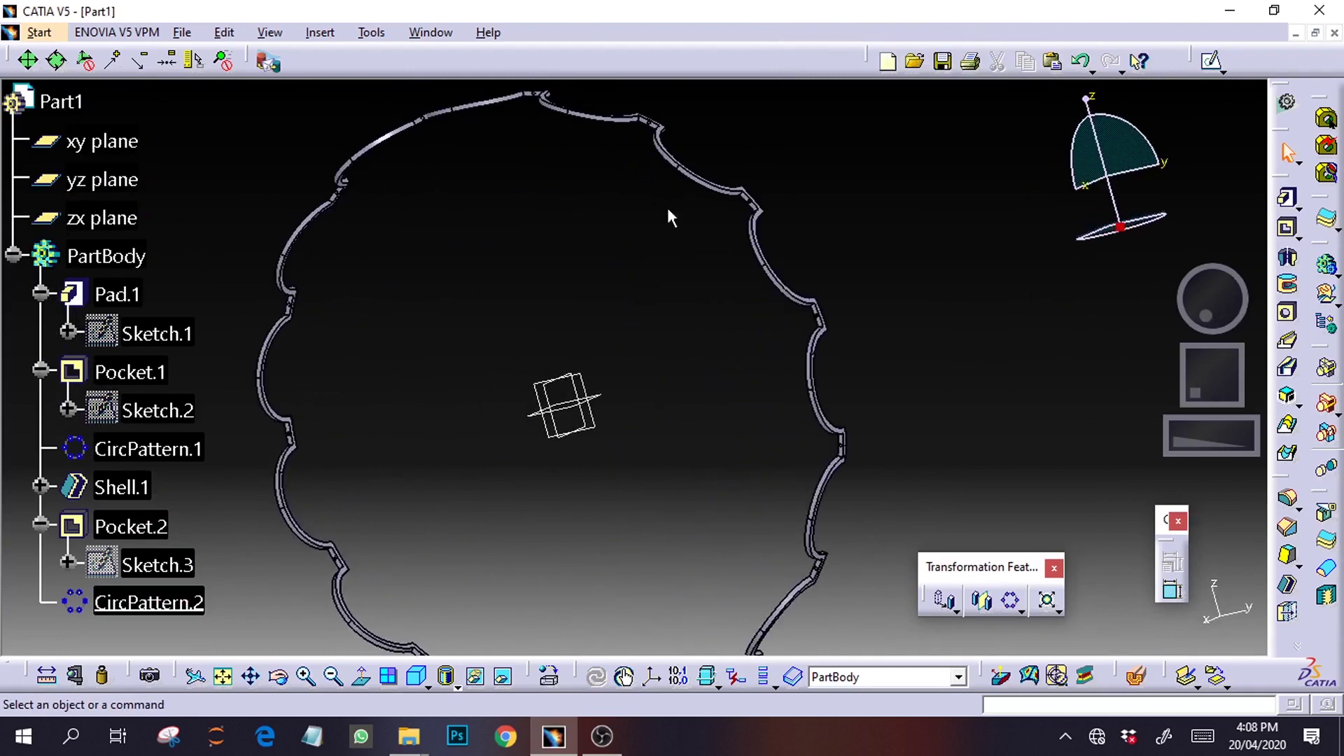
mouse_move(1171, 309)
left_mouse_down()
mouse_move(1216, 323)
mouse_move(1243, 300)
mouse_move(1172, 332)
left_mouse_up()
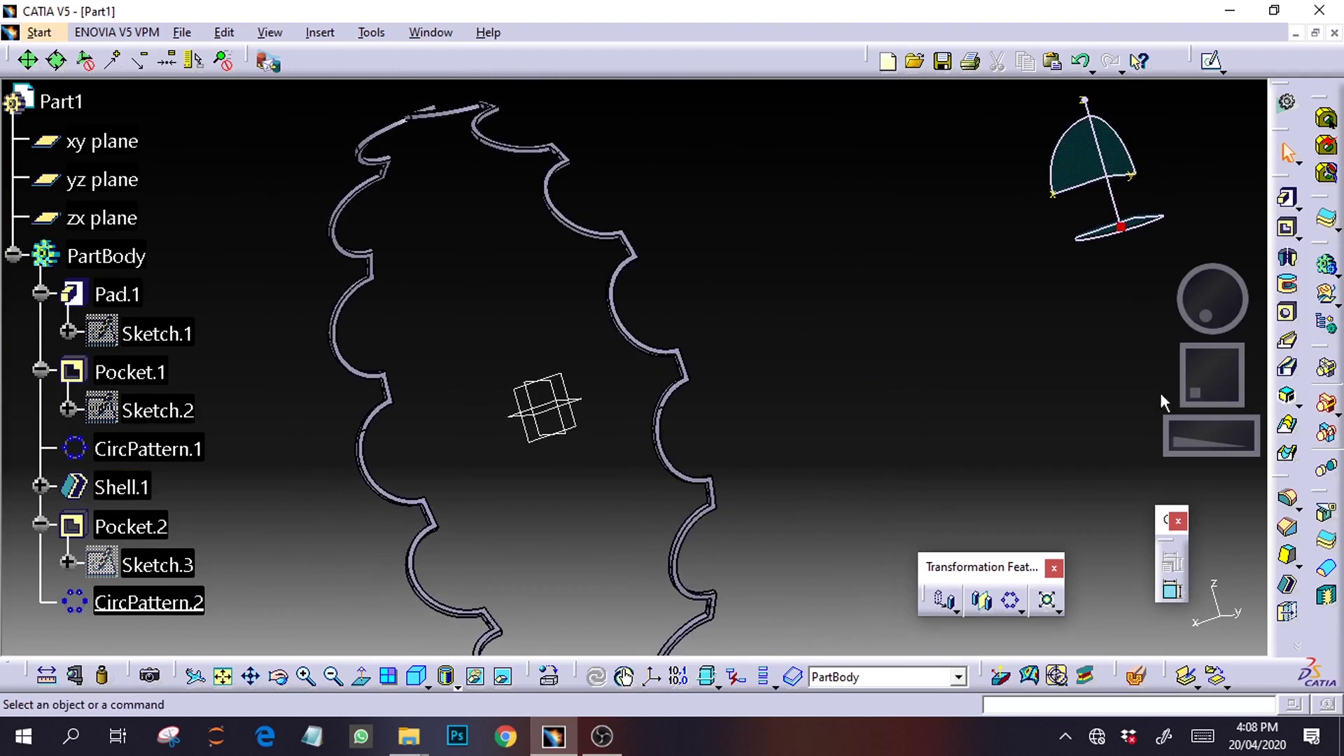
left_click_drag(1218, 313, 1141, 301)
left_click(182, 32)
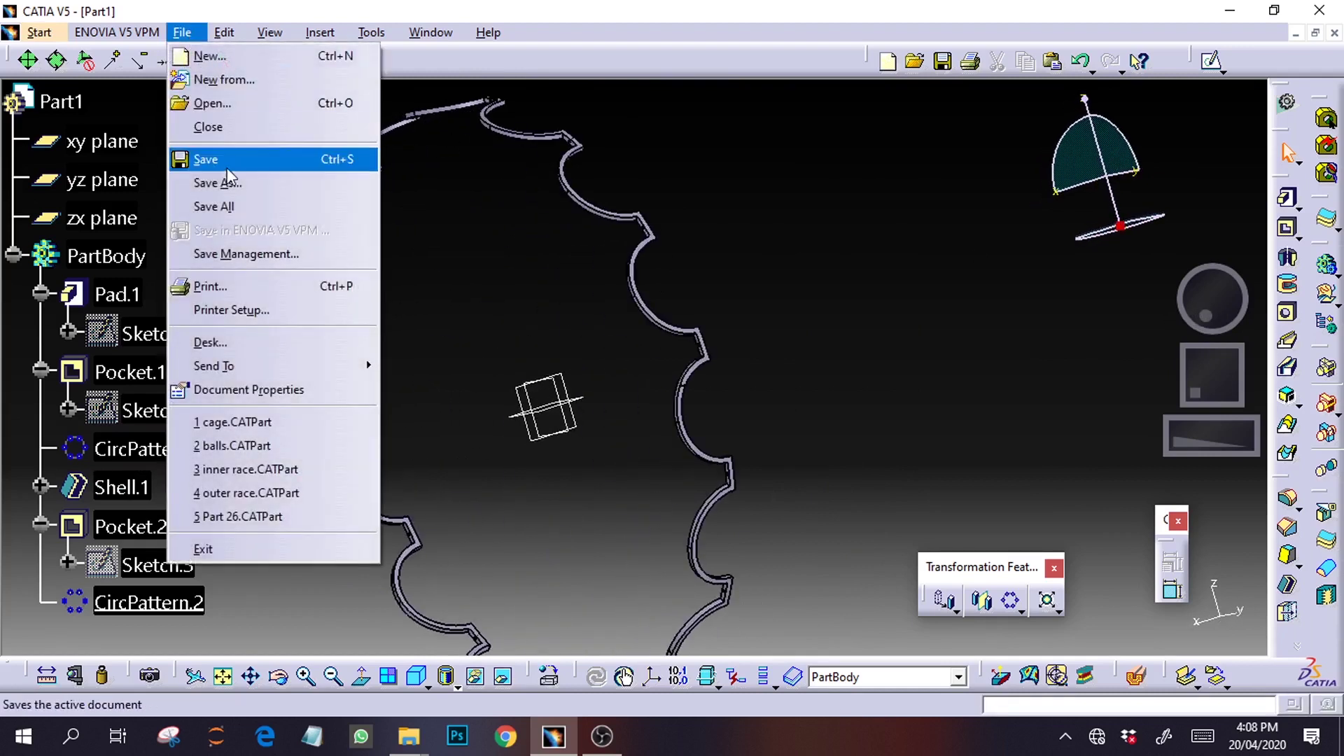
left_click(228, 162)
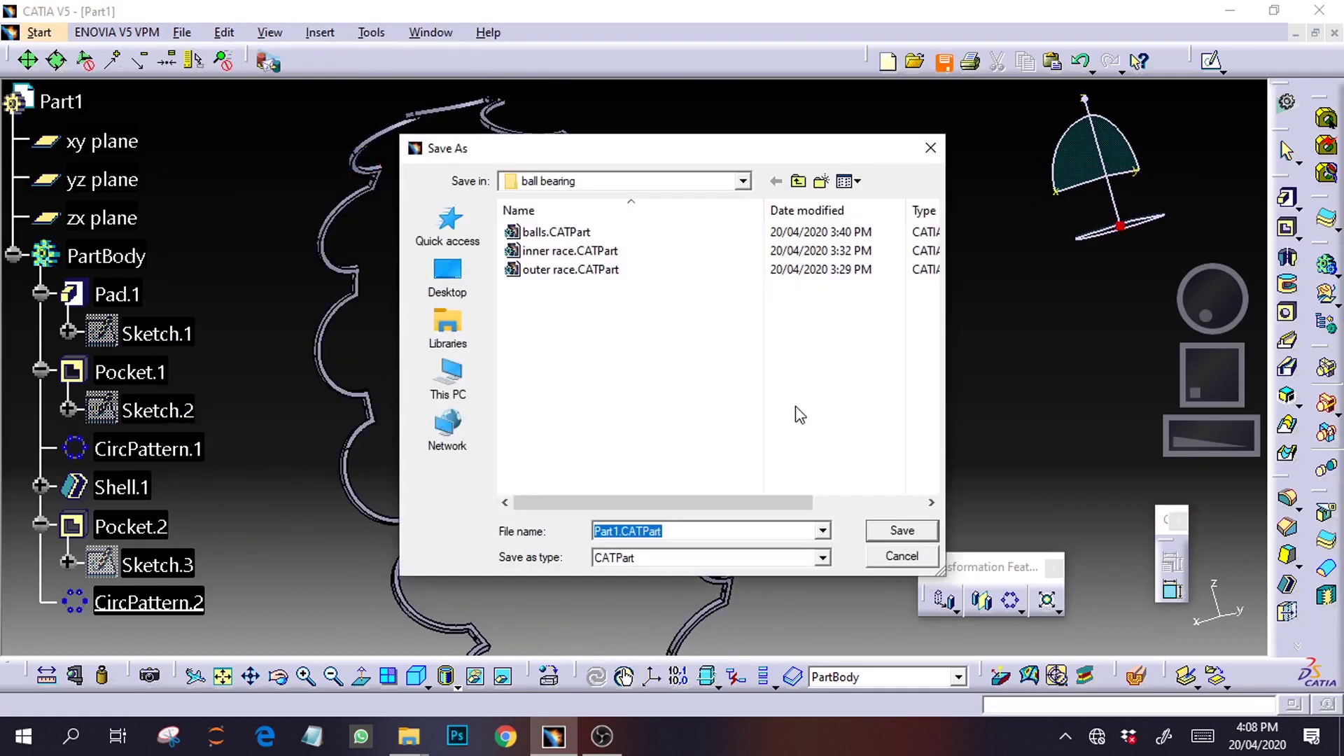
type("c")
left_click(908, 533)
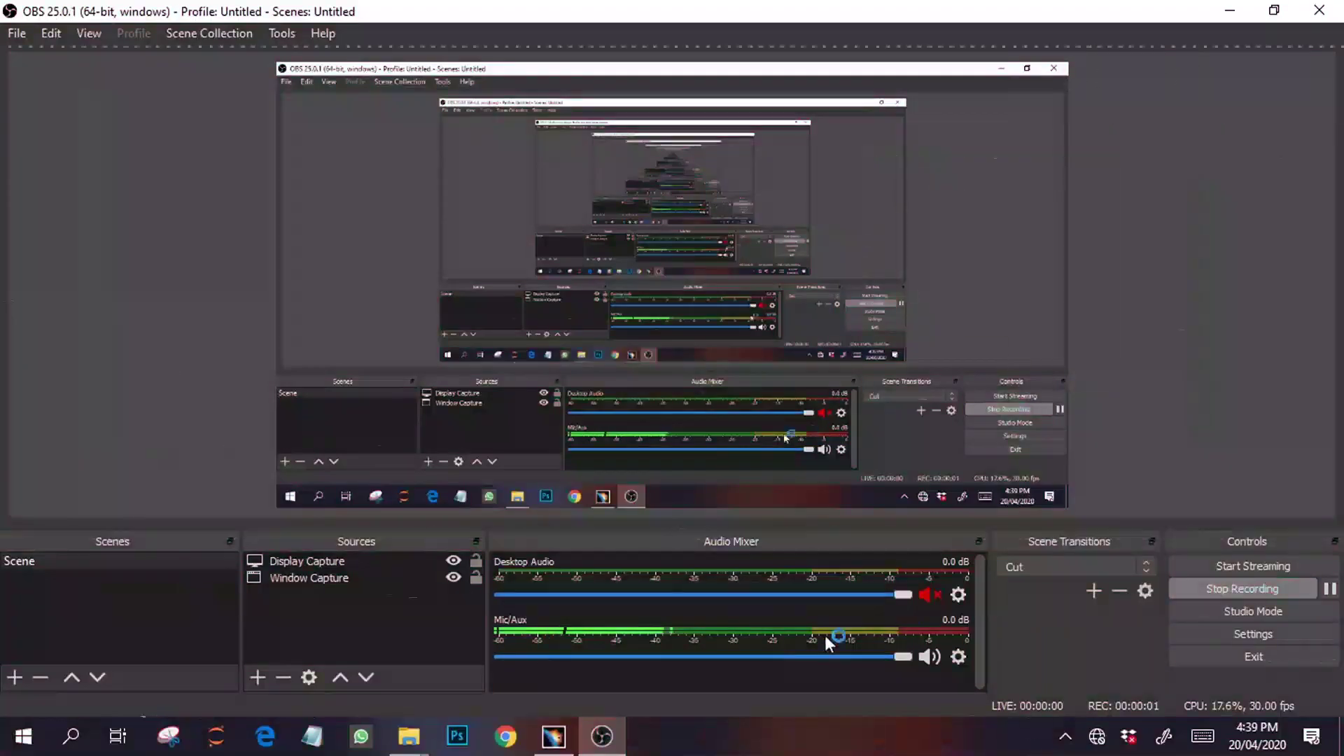
Switch back to CATIA and create a new, empty part document
left_click(554, 736)
left_click(18, 33)
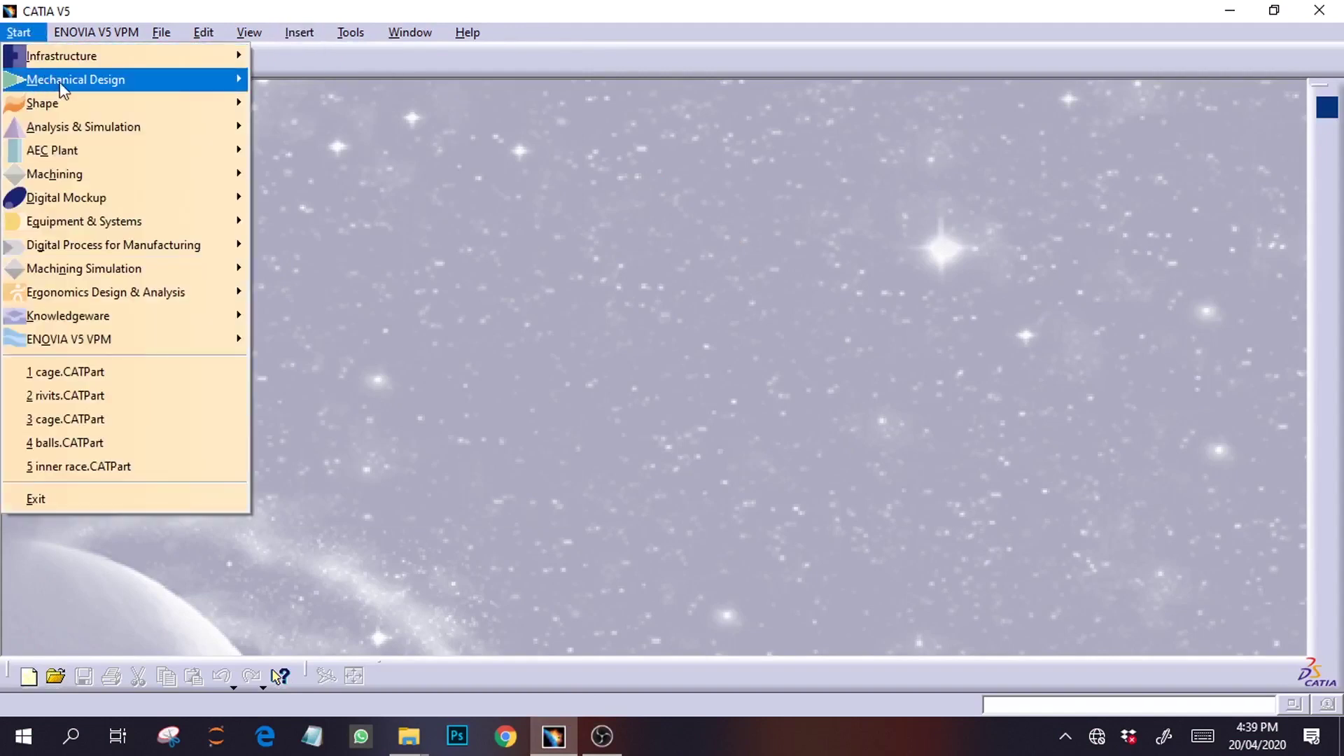
mouse_move(126, 79)
left_click(287, 79)
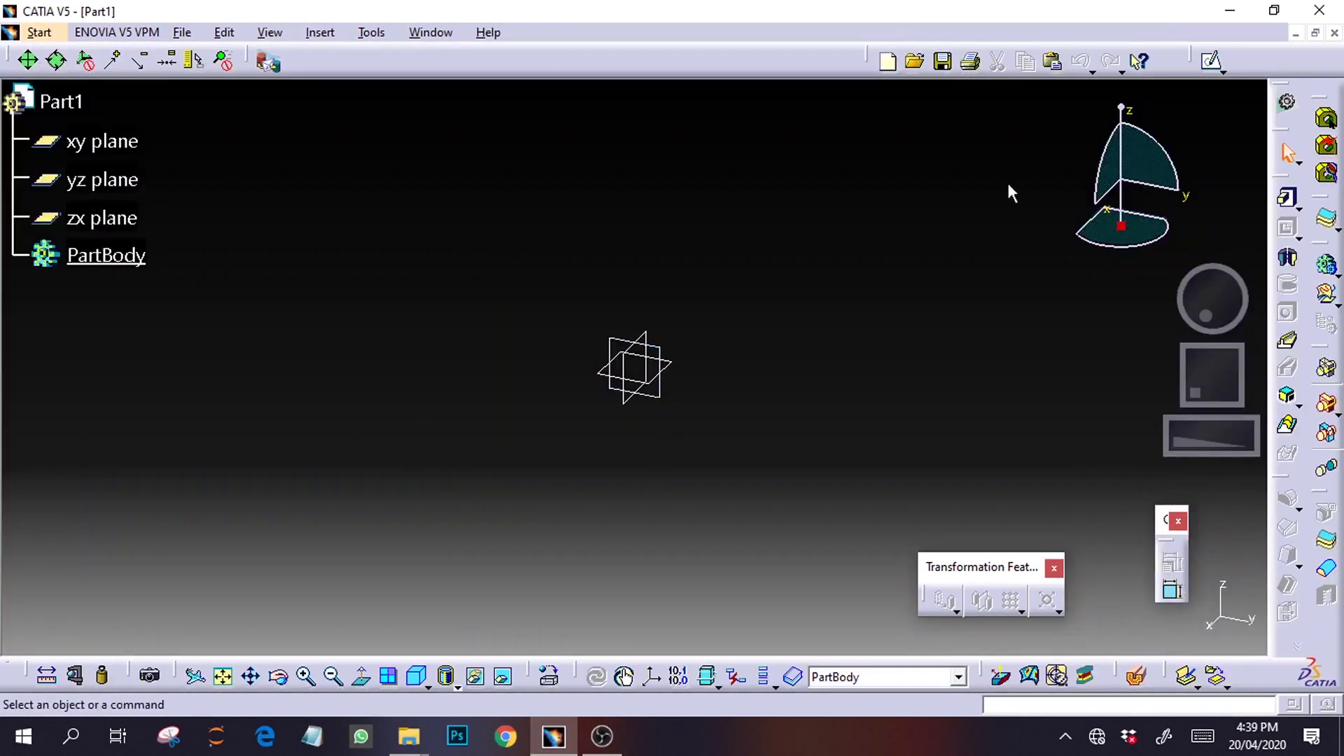
Minimize the new part and open cage.CATPart from the ball bearing folder in File Explorer
left_click(1296, 33)
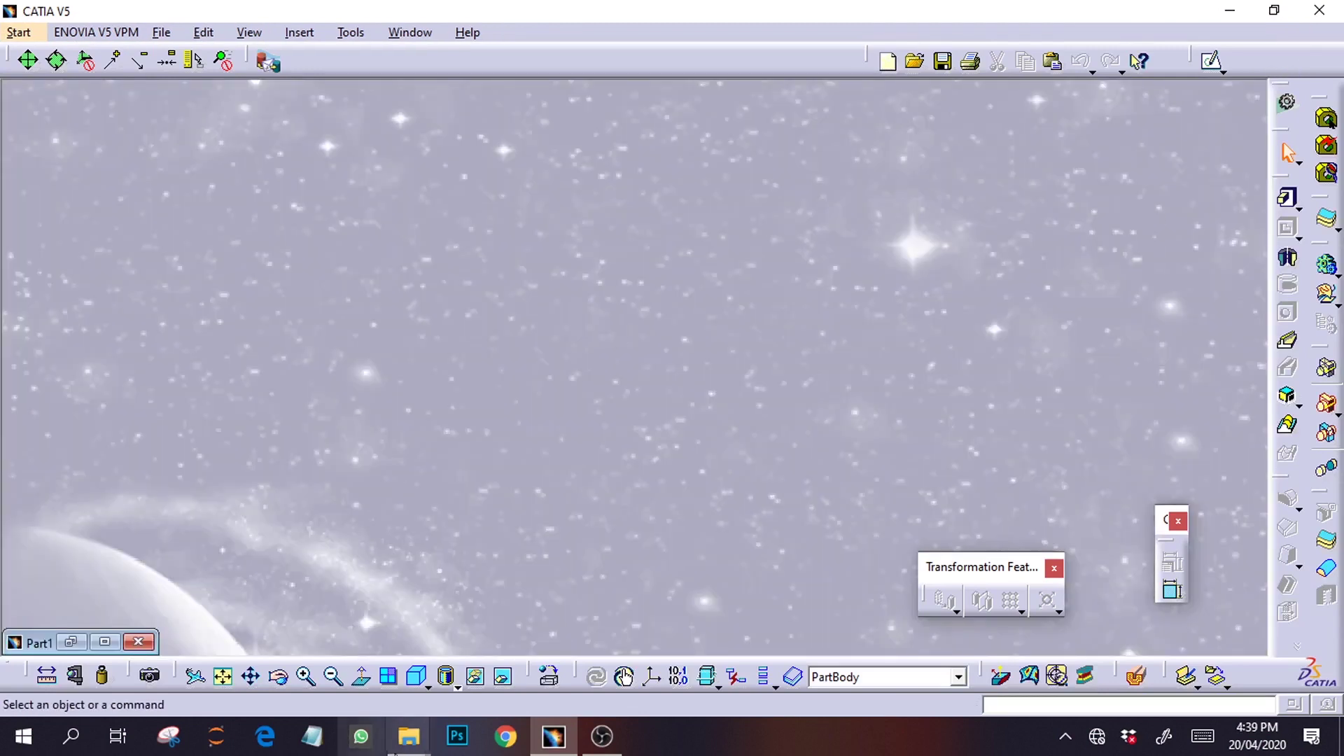
left_click(408, 736)
left_click(364, 645)
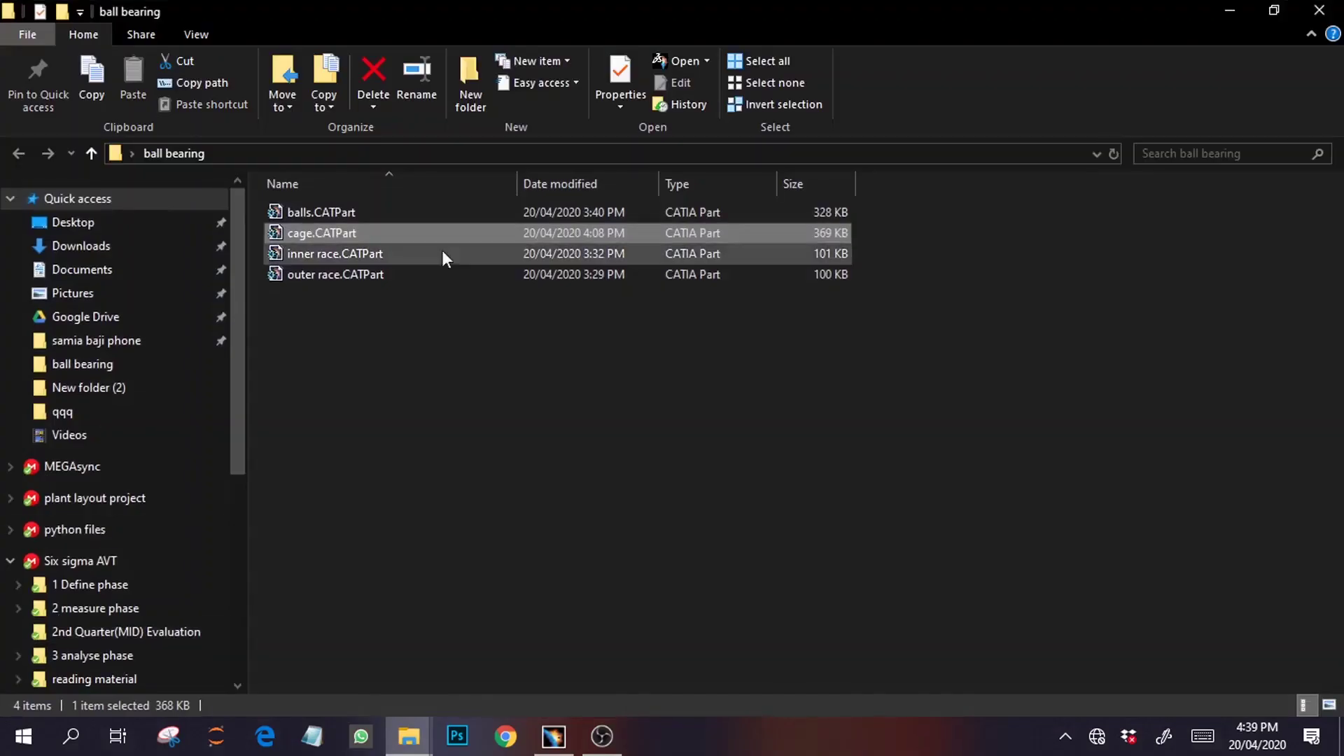
left_click(312, 235)
left_click(350, 451)
double_click(326, 233)
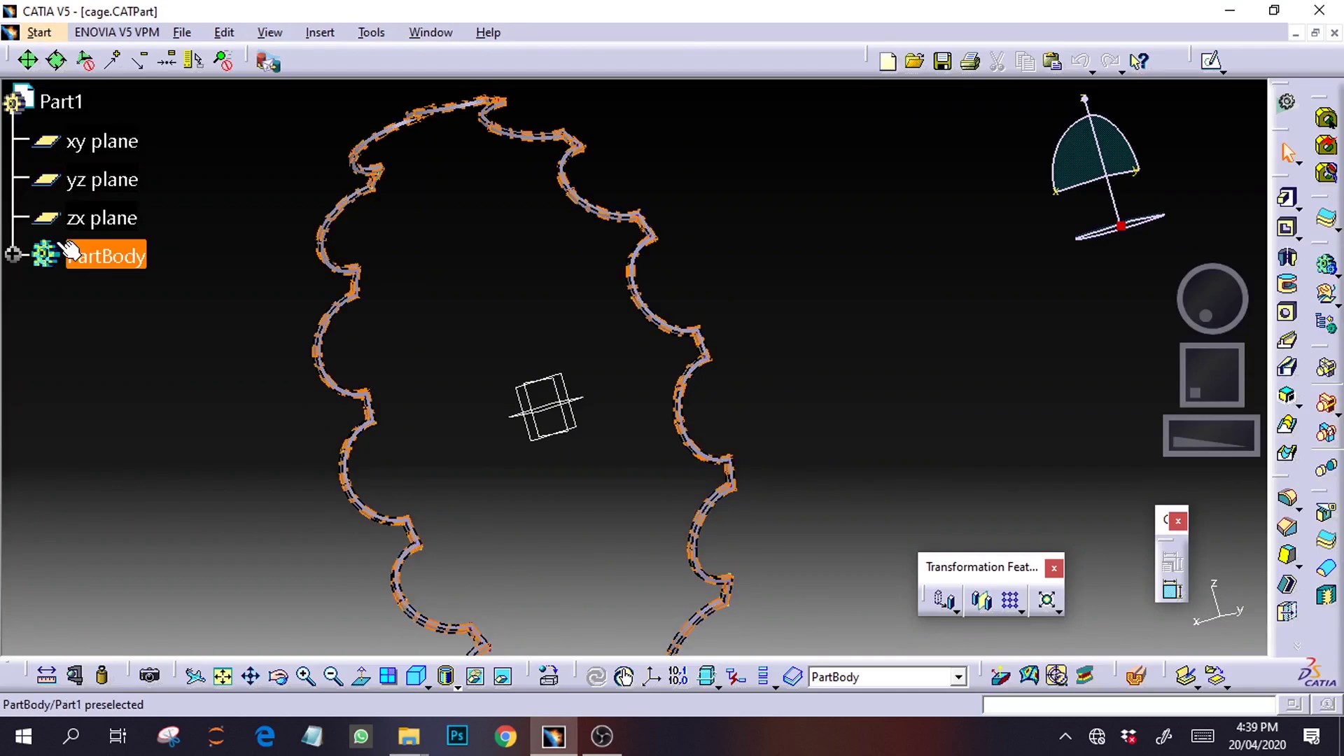
Open the sketch of the small hole pocket, Sketch.3, for editing
left_click(12, 255)
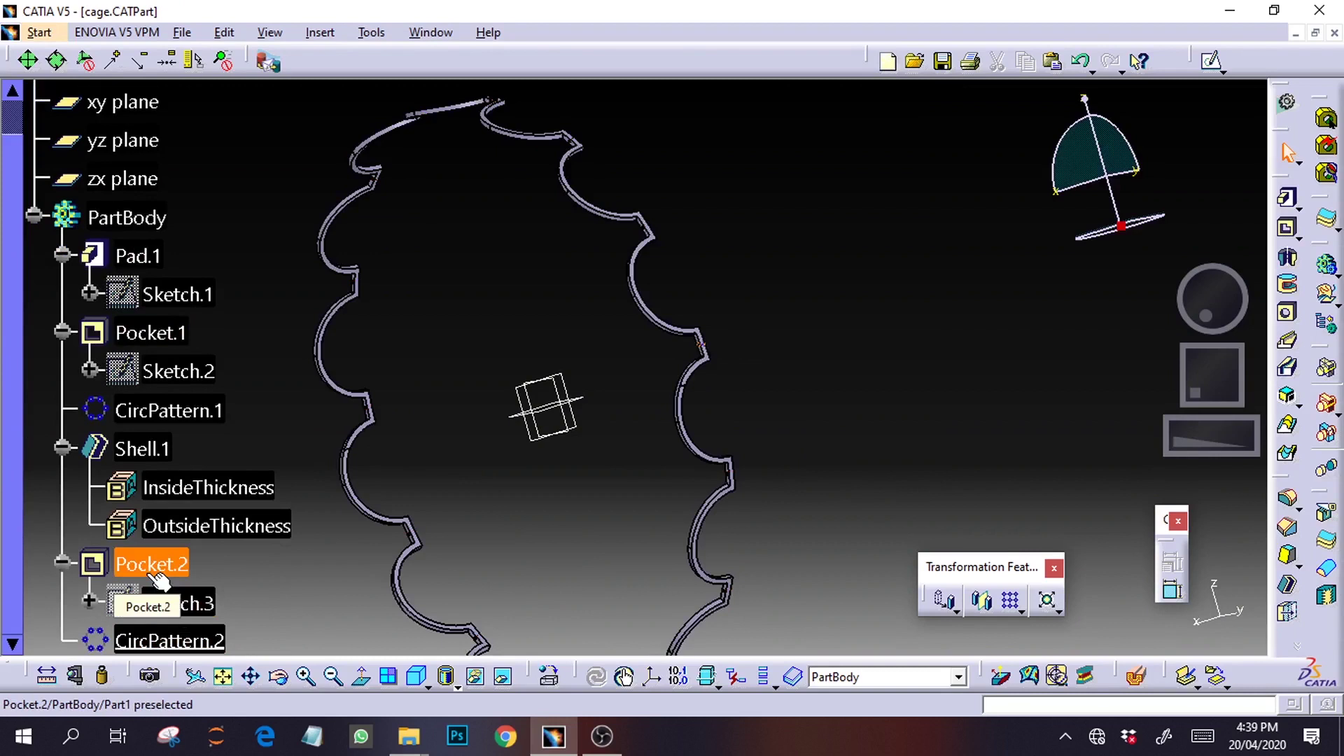
double_click(183, 601)
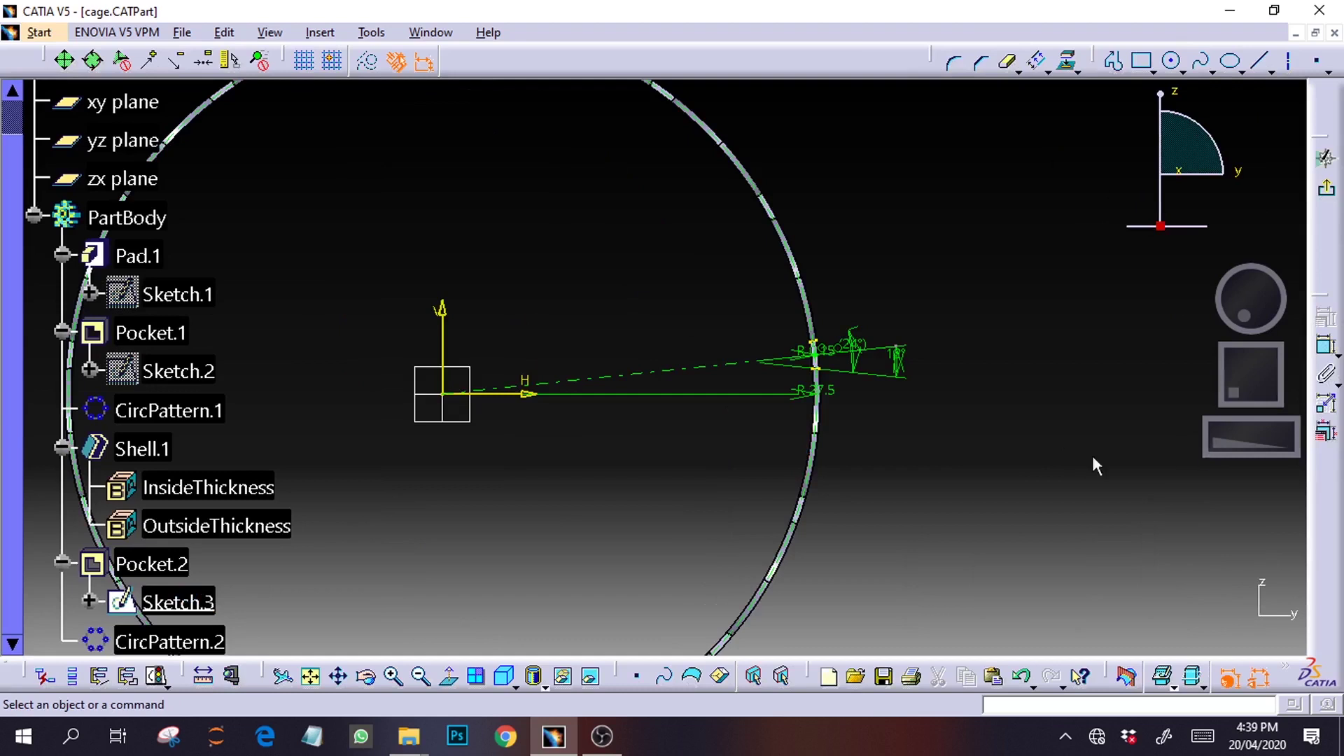
double_click(1230, 437)
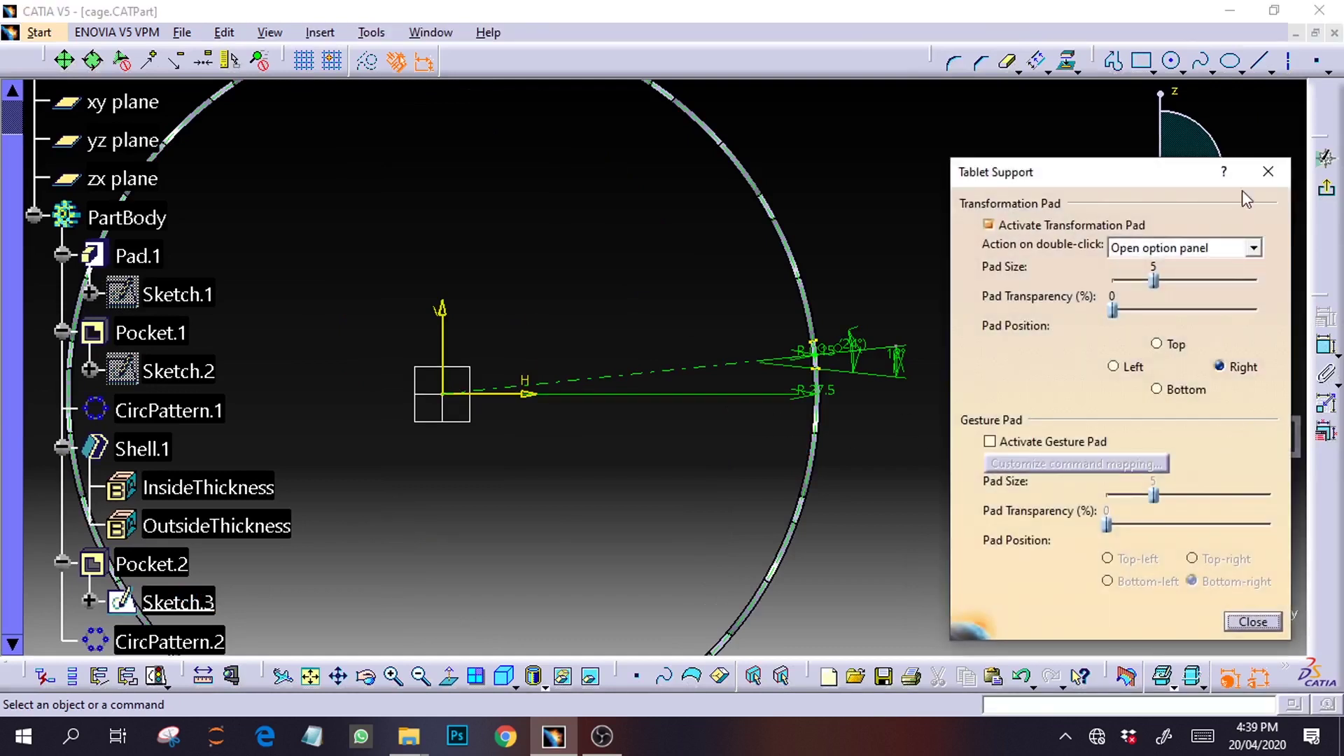
left_click(1268, 172)
left_click_drag(1221, 446, 1294, 454)
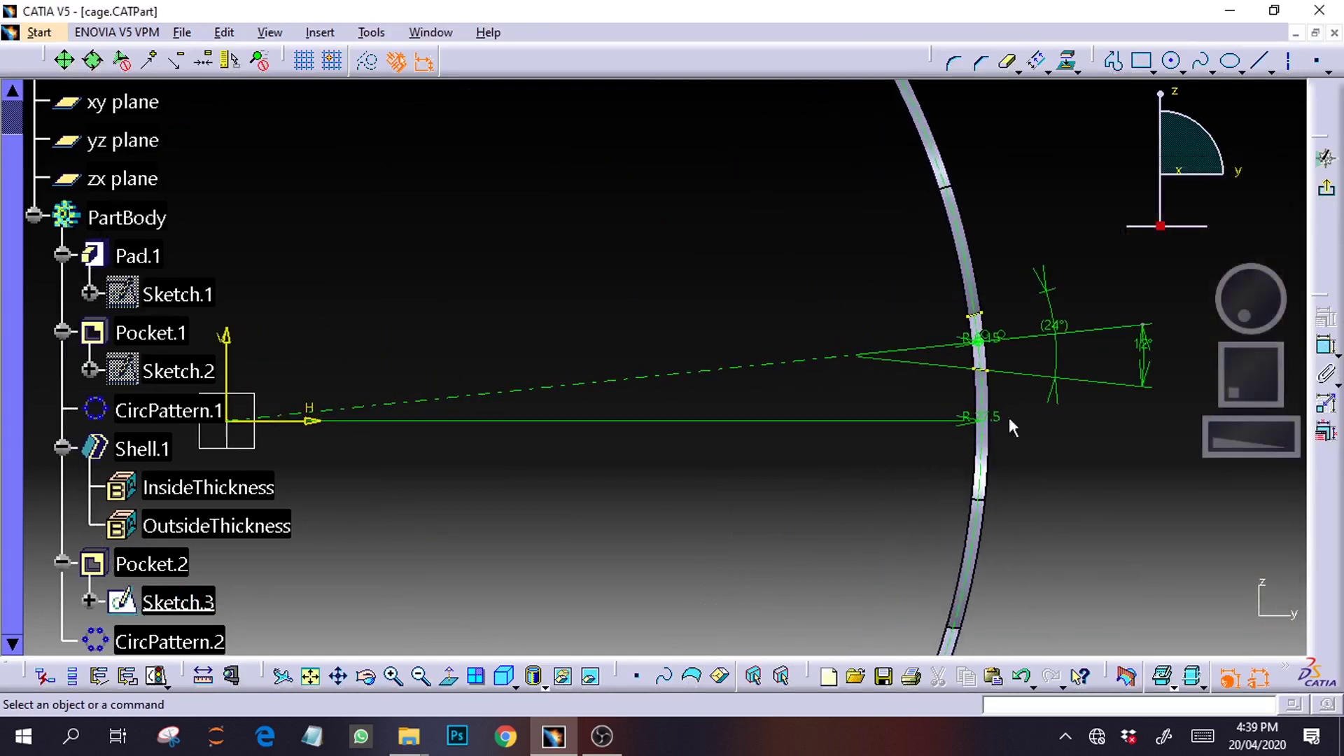
Copy the axis, the projected web edges and the dashed construction circle from the hole sketch, and exit the sketch
left_click(798, 367)
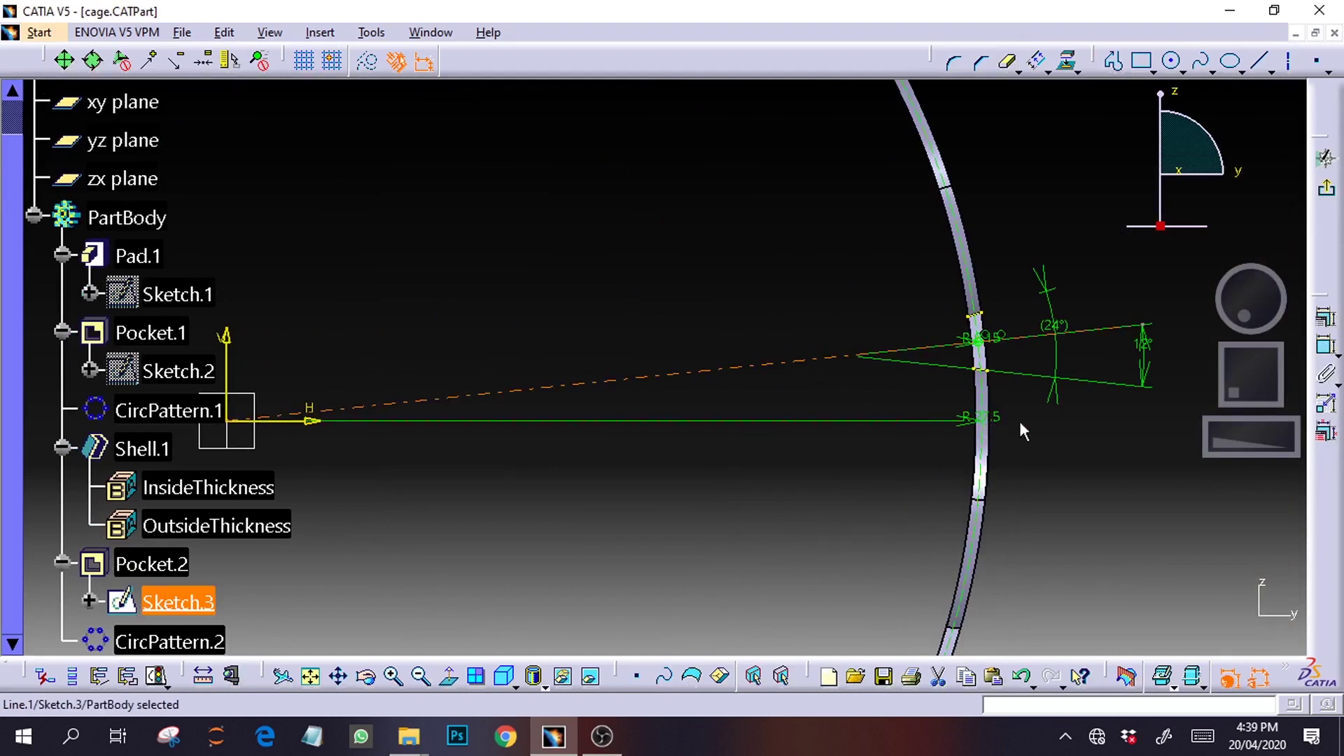
left_click(984, 316, "ctrl")
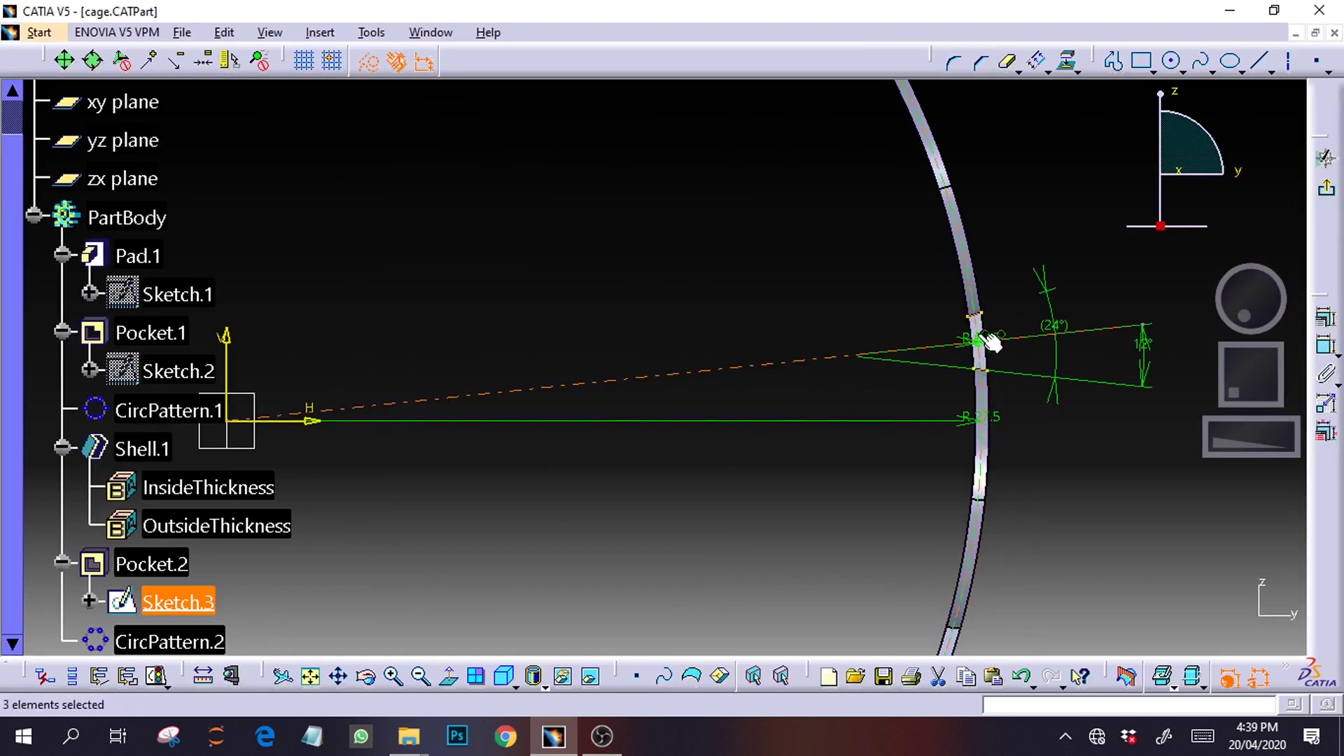
left_click(963, 242, "ctrl")
left_click(1327, 187)
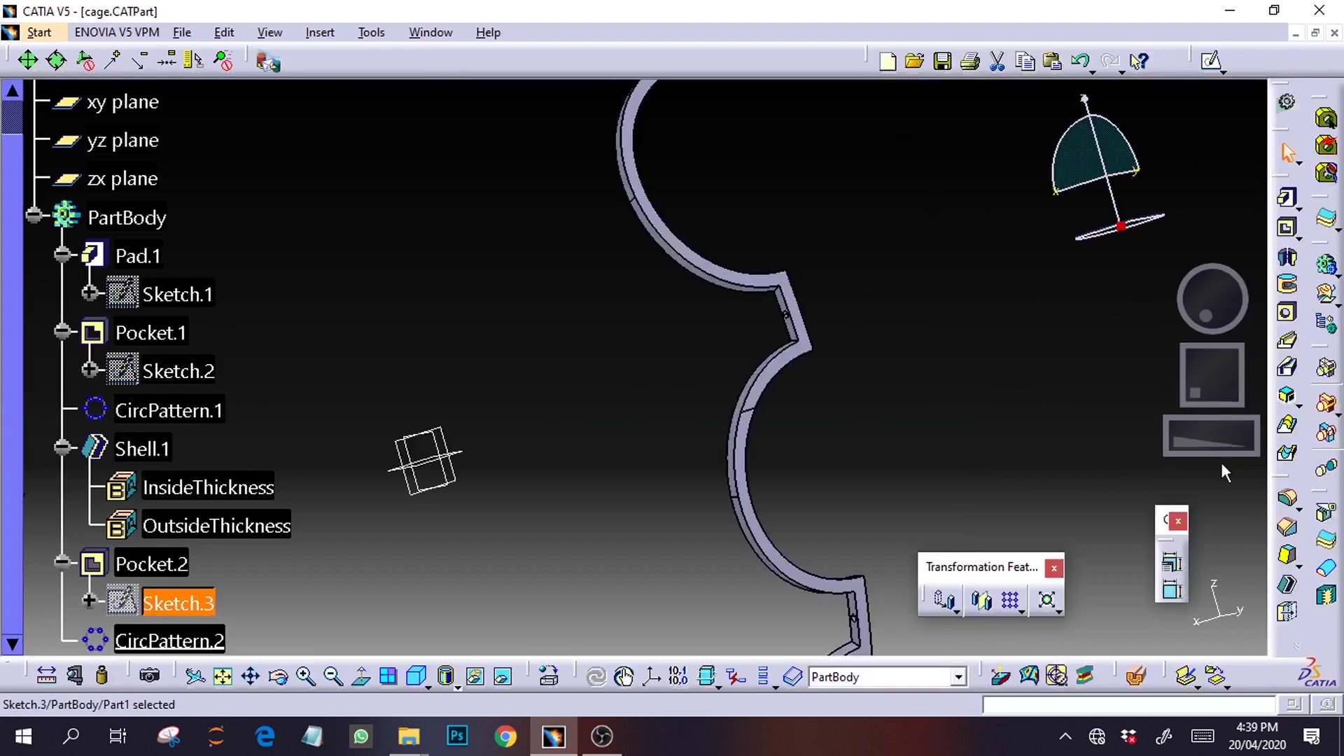
Minimize the cage, restore the new empty part and paste the copied geometry into a sketch on its yz plane
left_click_drag(1204, 448, 1085, 444)
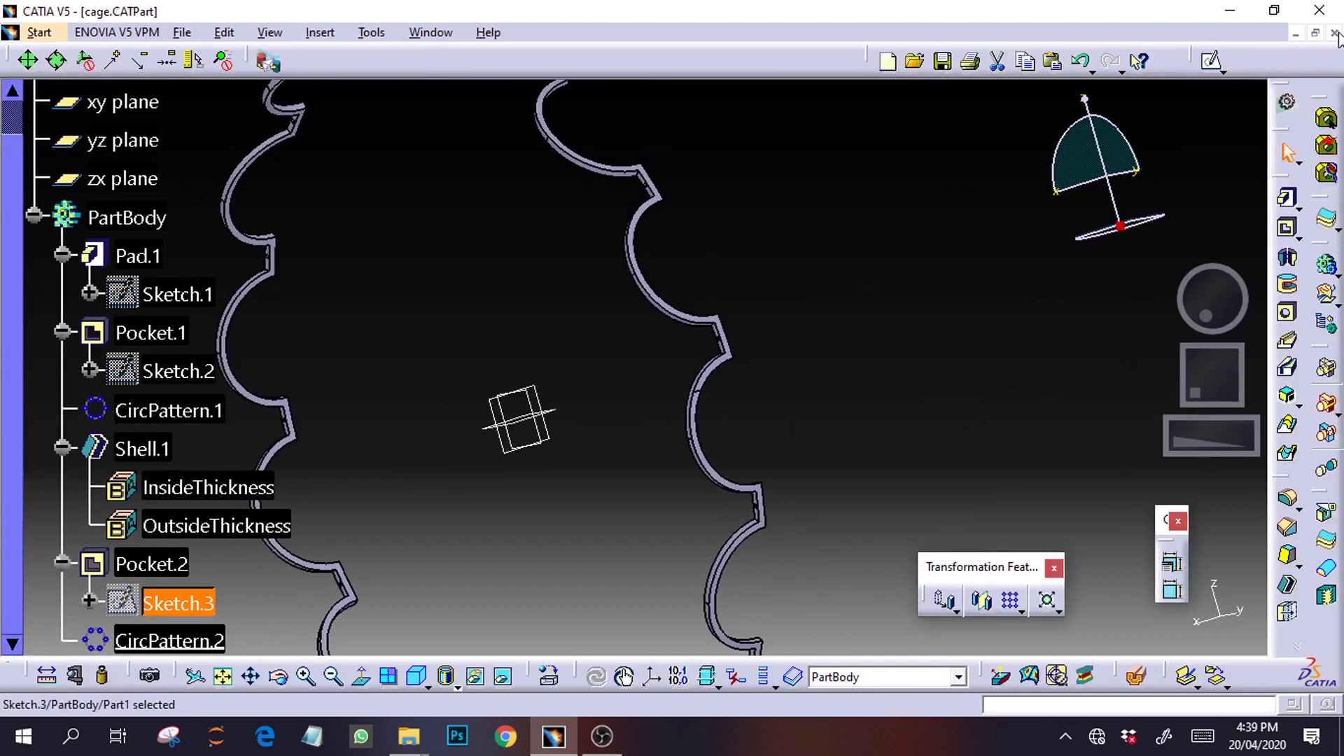
left_click(1296, 33)
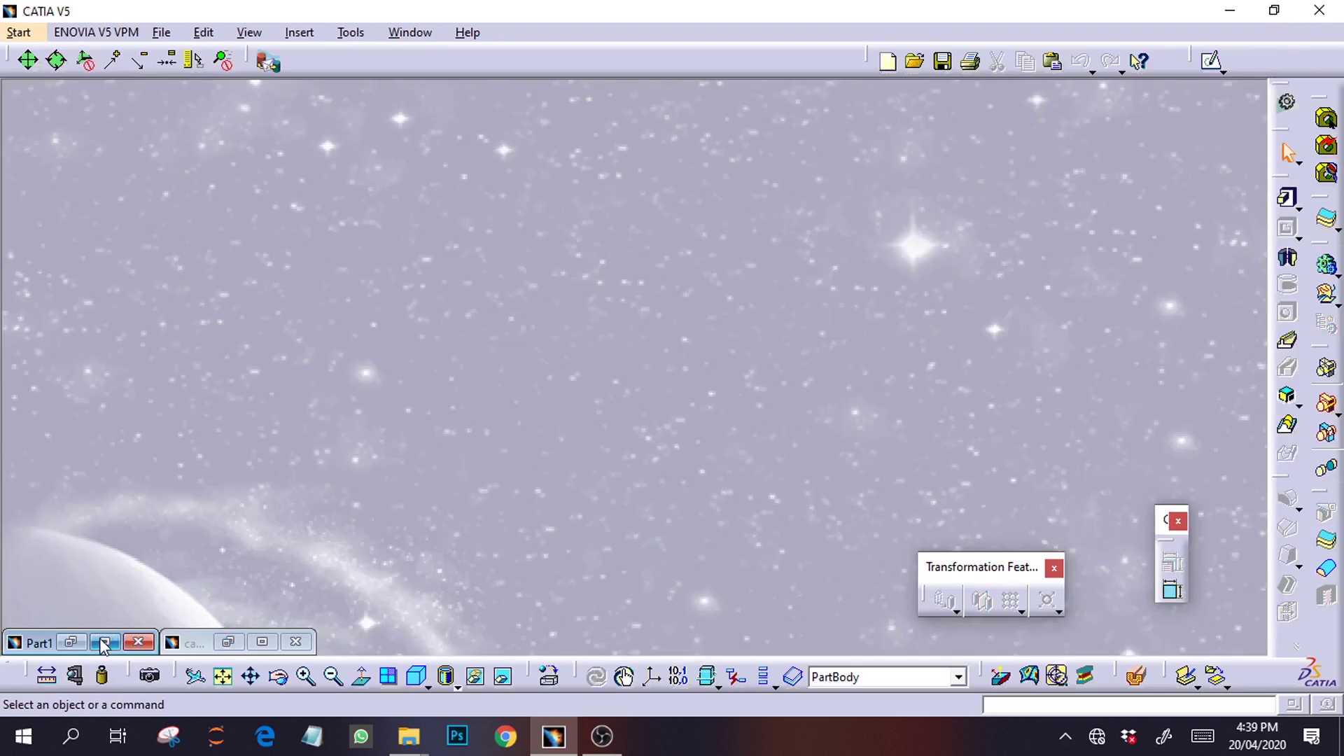
left_click(100, 646)
left_click(98, 180)
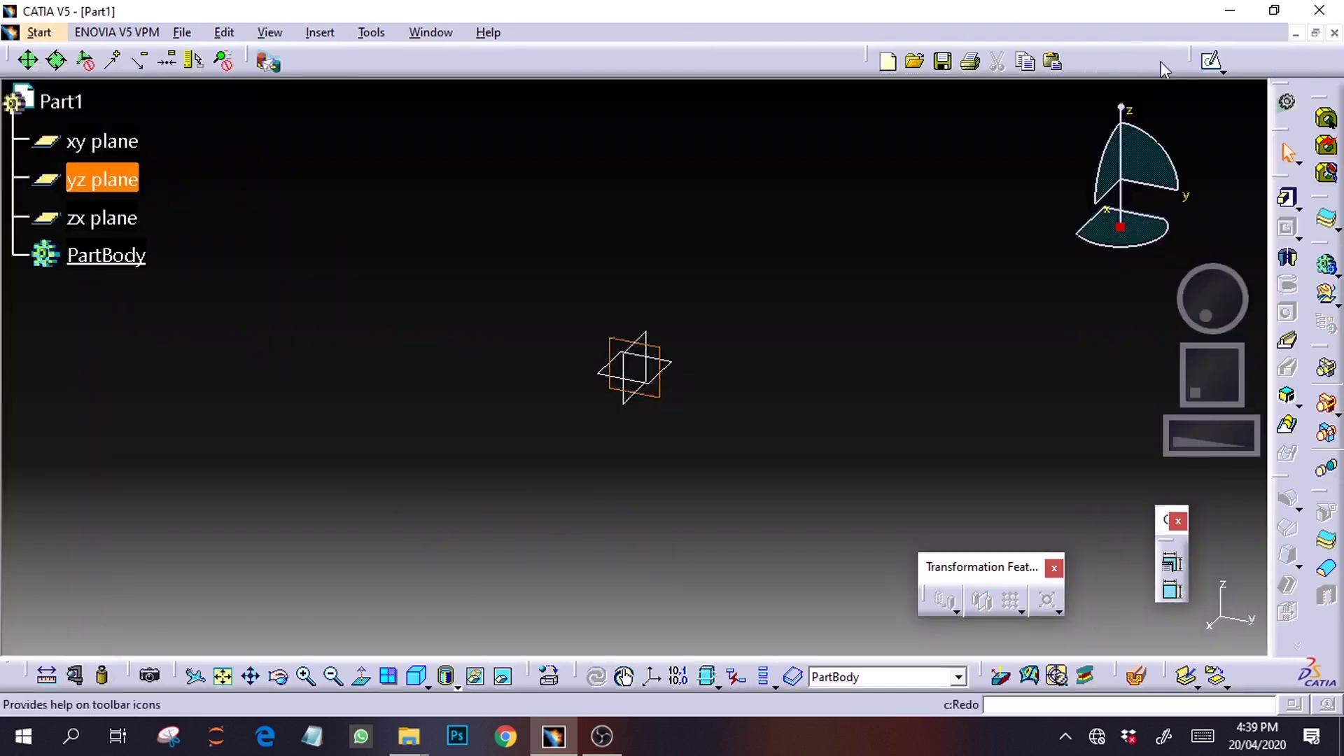
left_click(1213, 63)
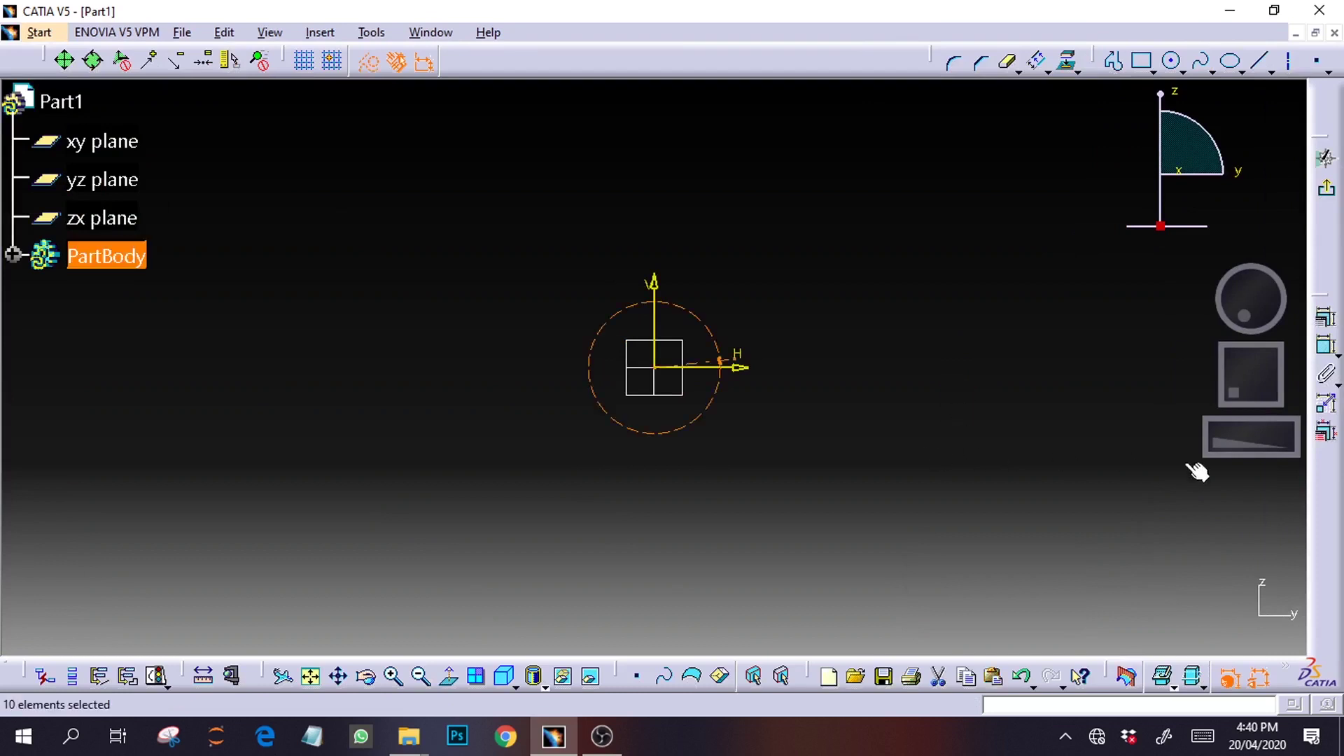
left_click_drag(1275, 445, 1339, 435)
left_click_drag(1254, 382, 1176, 384)
left_click(1143, 384)
left_click_drag(1219, 446, 1270, 439)
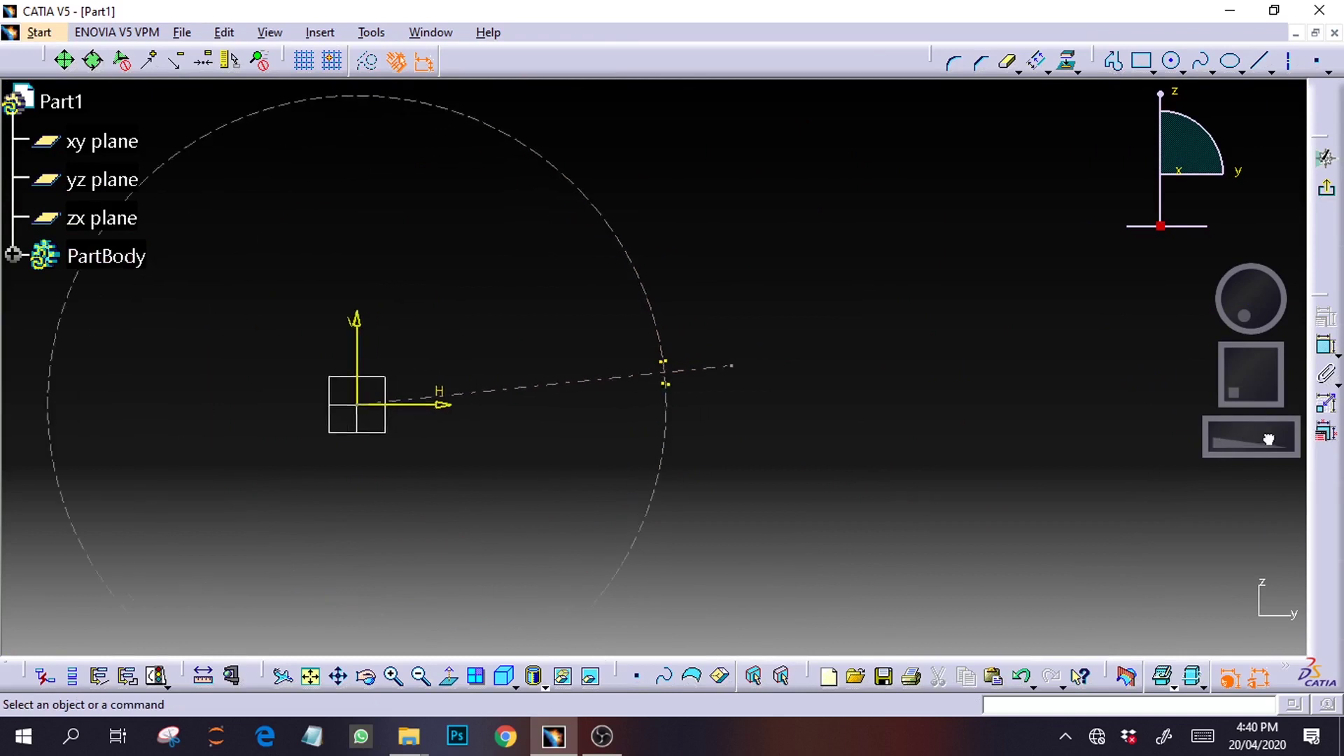
left_click(1325, 432)
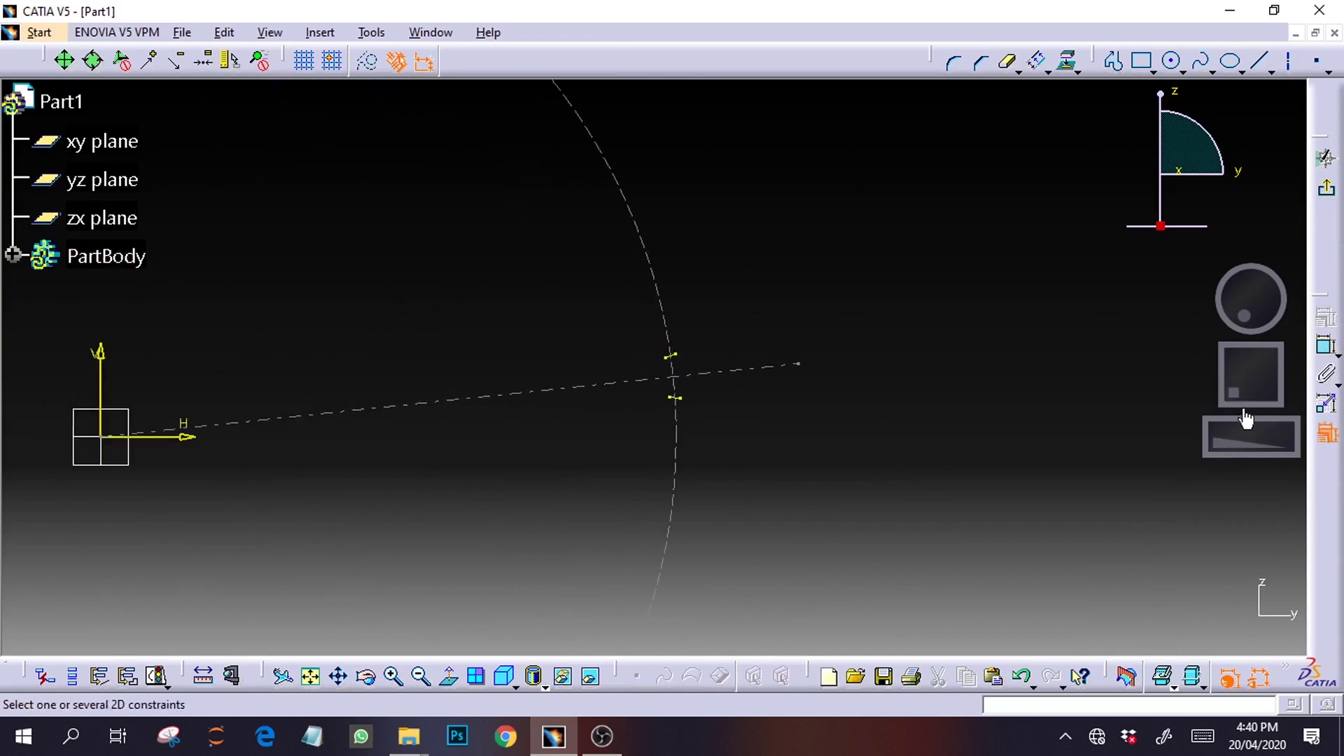
left_click(1325, 434)
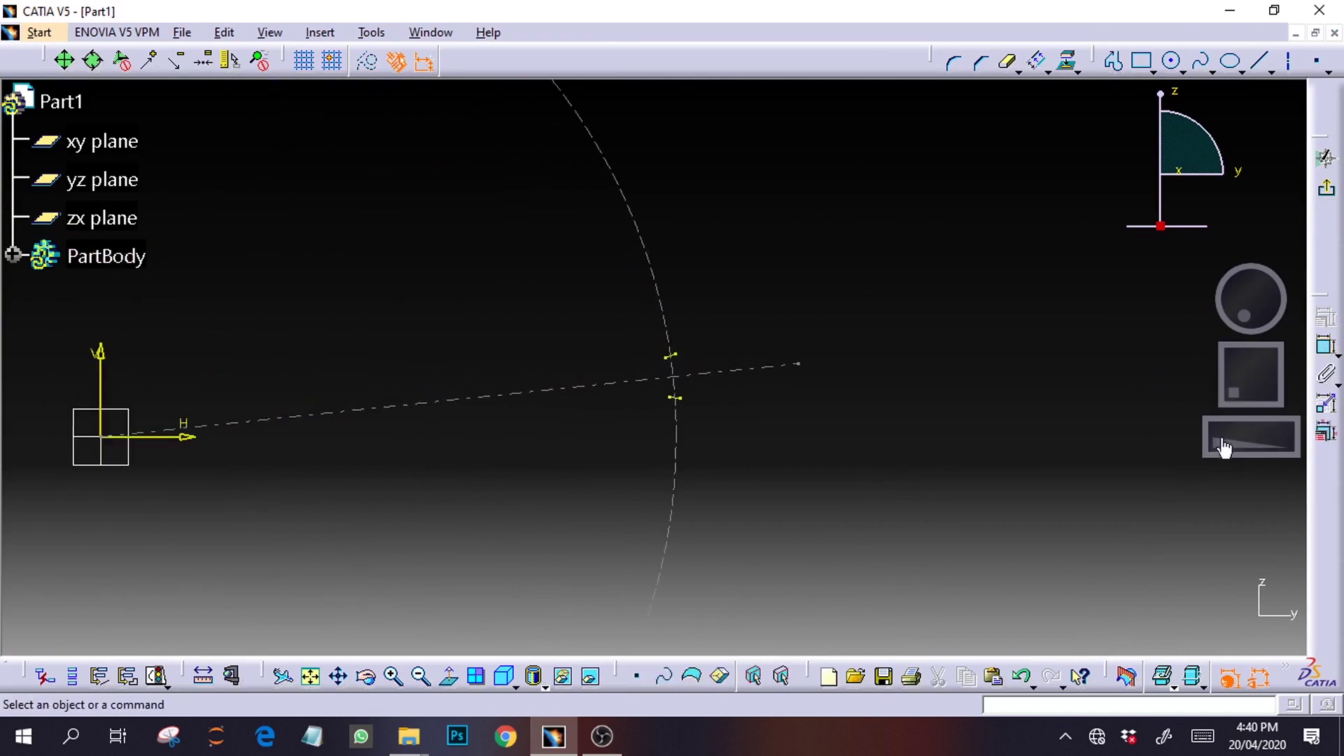
Sketch a circle of 0.15 mm radius centred where the axis crosses the dashed construction circle, and exit the sketch
left_click_drag(1248, 396, 1274, 399)
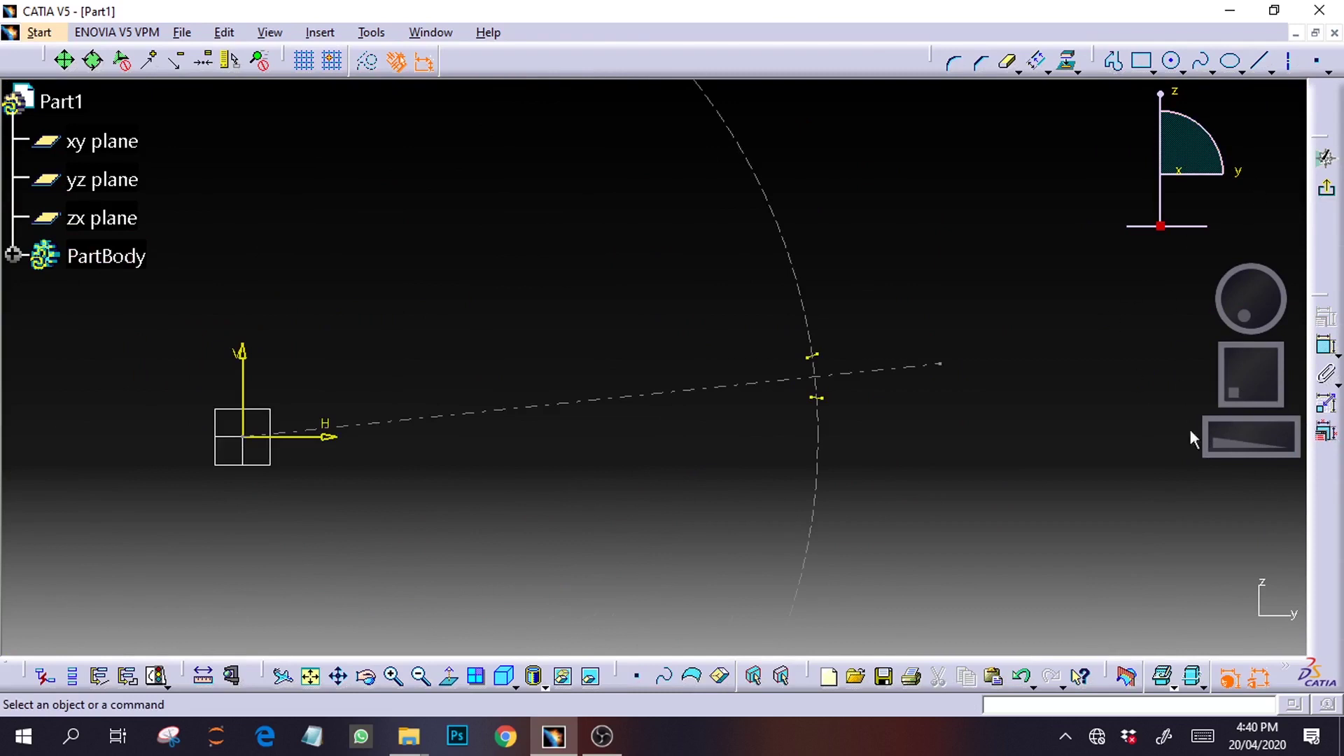
double_click(1253, 441)
left_click(1268, 172)
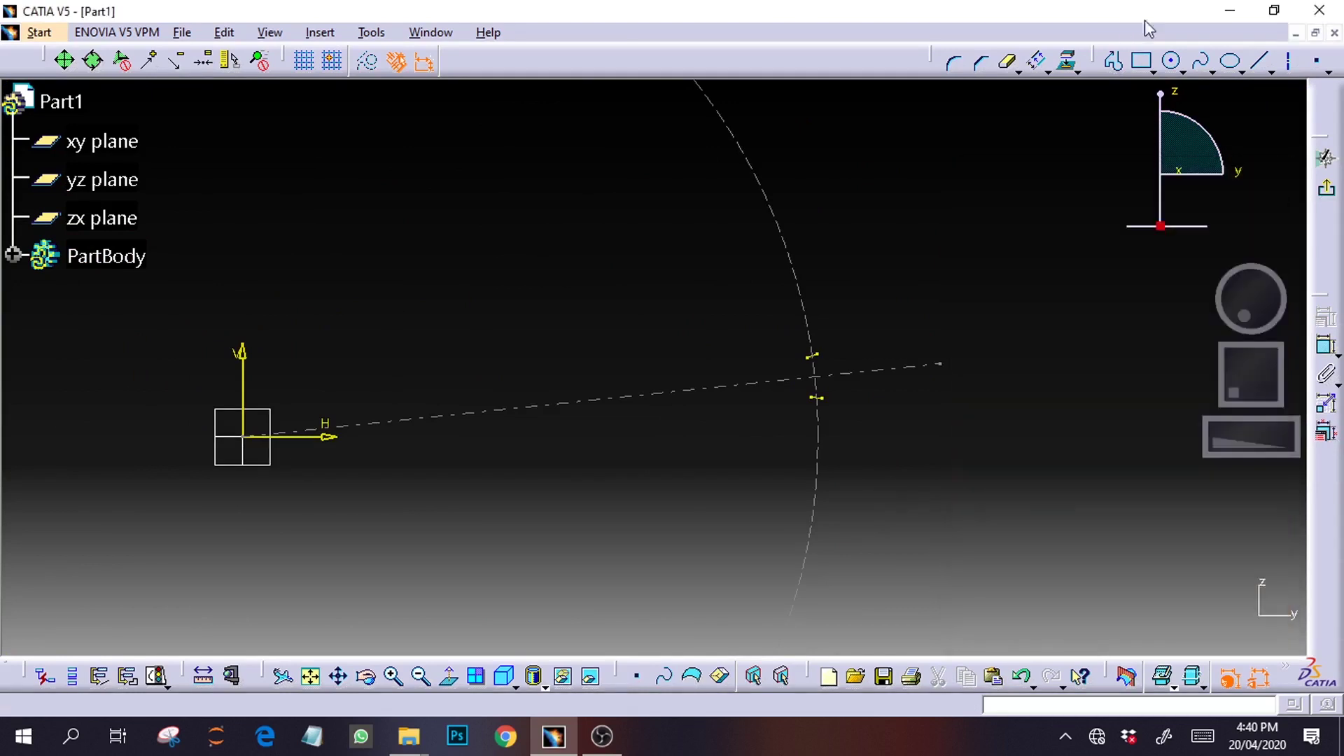
left_click(1172, 61)
mouse_move(1223, 455)
left_mouse_down()
mouse_move(1235, 441)
mouse_move(1190, 428)
left_mouse_up()
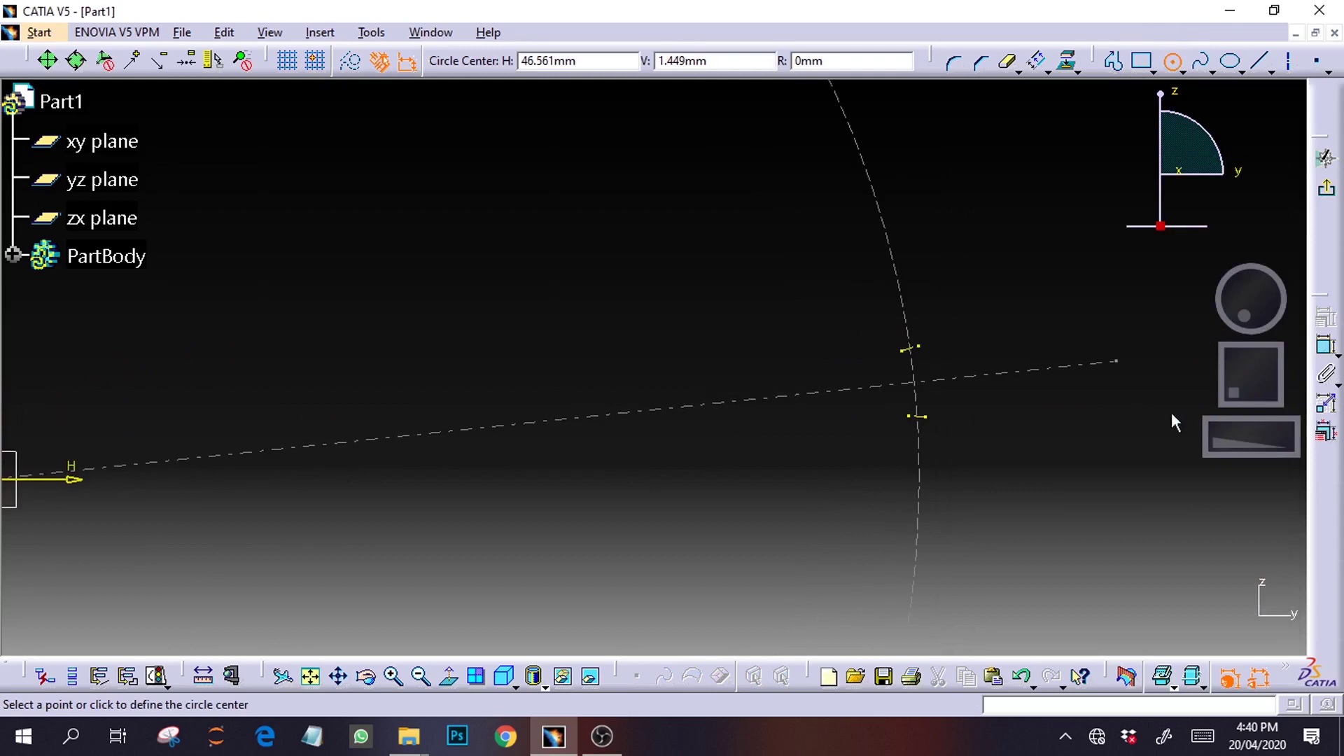
left_click(910, 383)
left_click(794, 61)
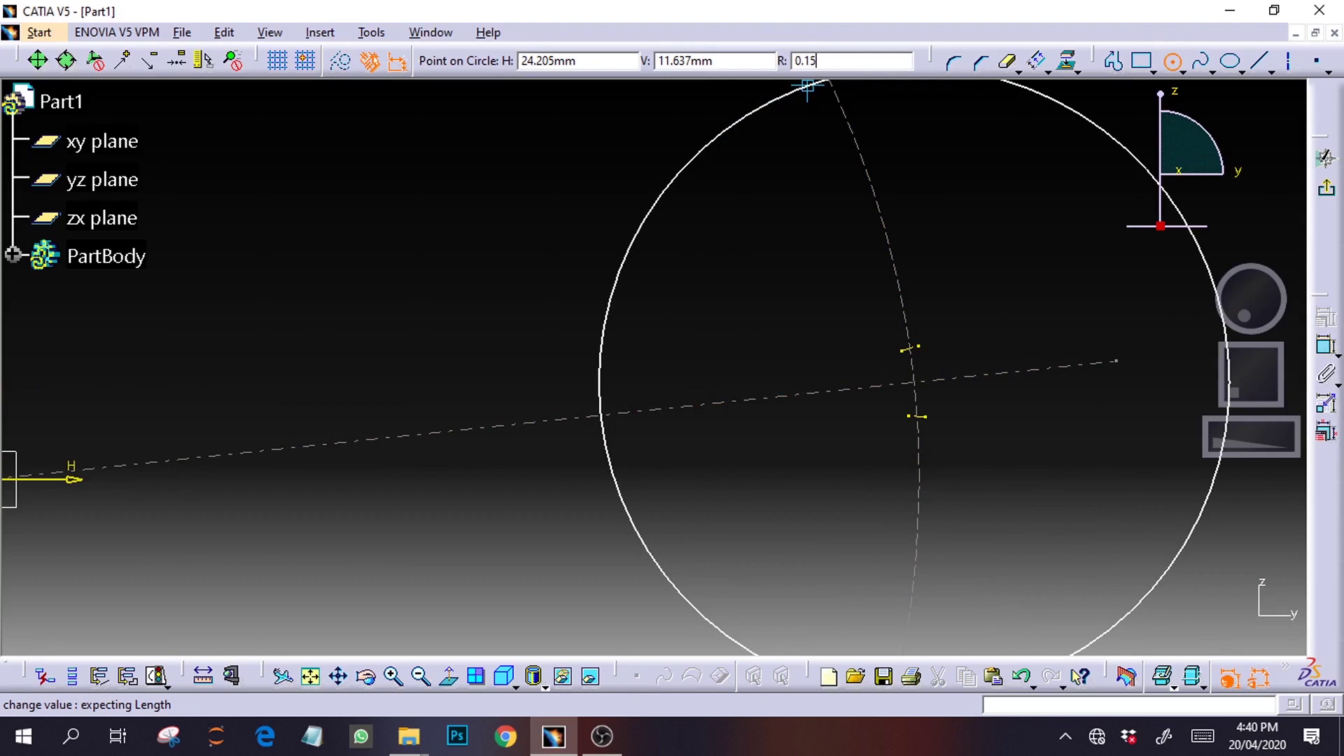
type("0.15")
key("Return")
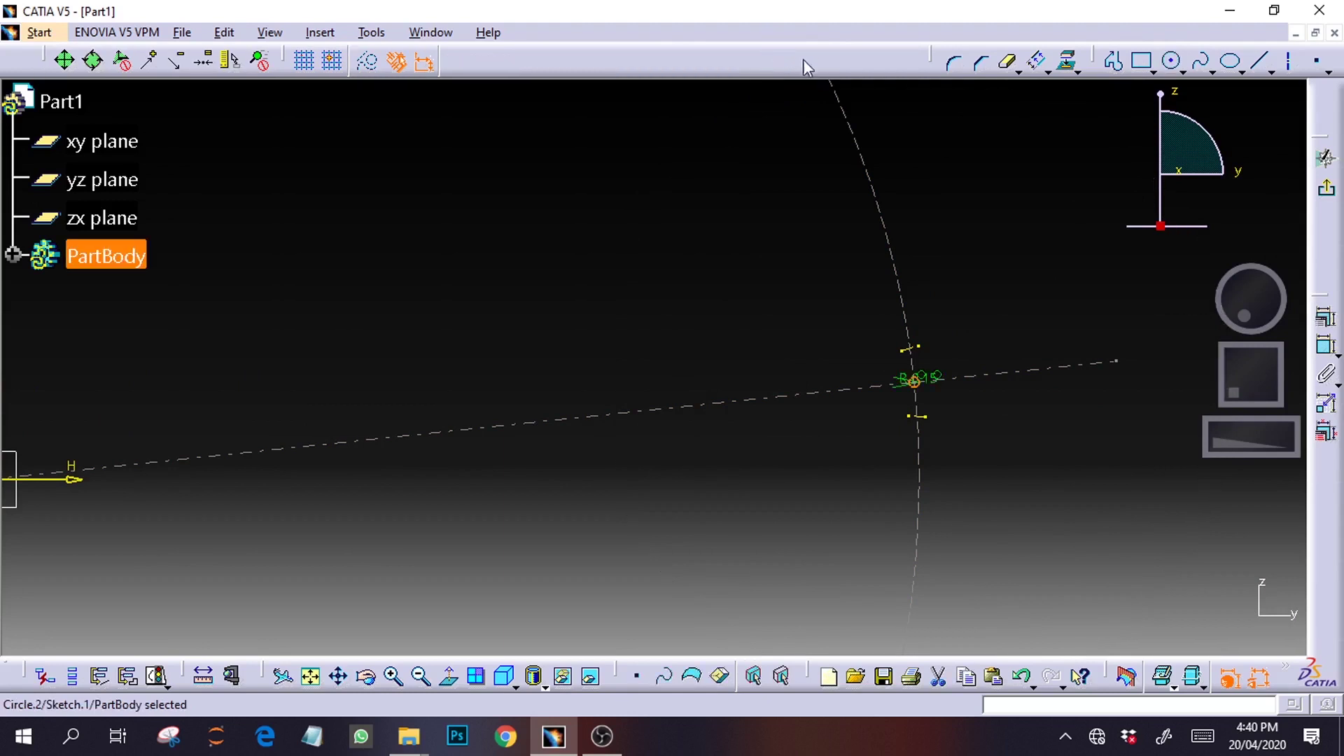
left_click_drag(1230, 437, 1316, 437)
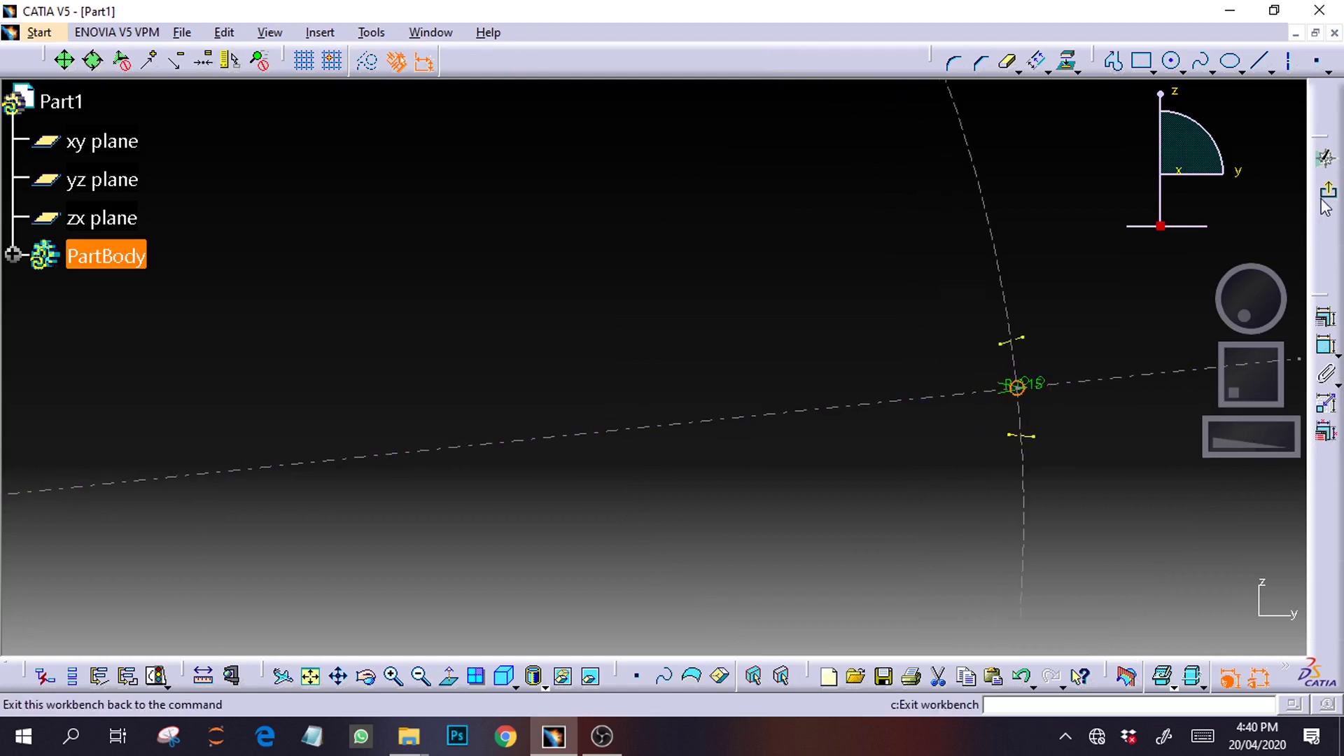
left_click(602, 736)
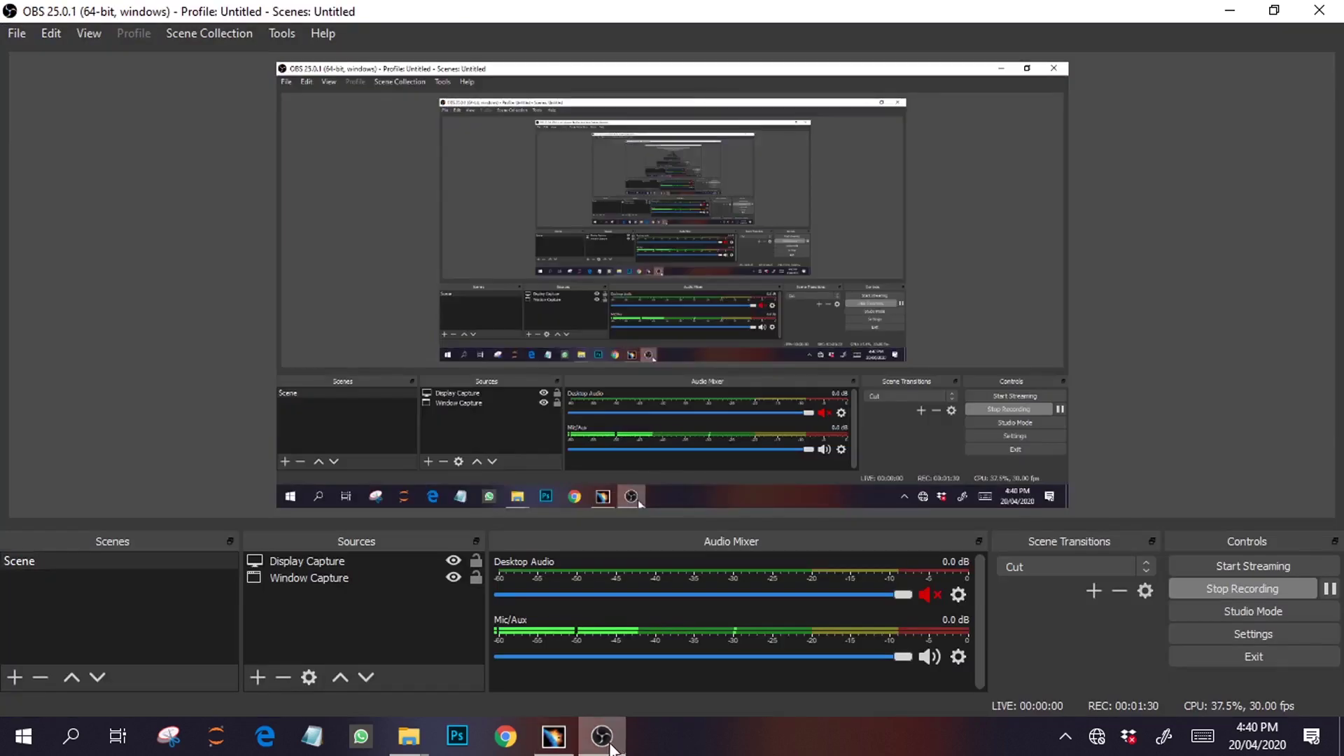
left_click(568, 743)
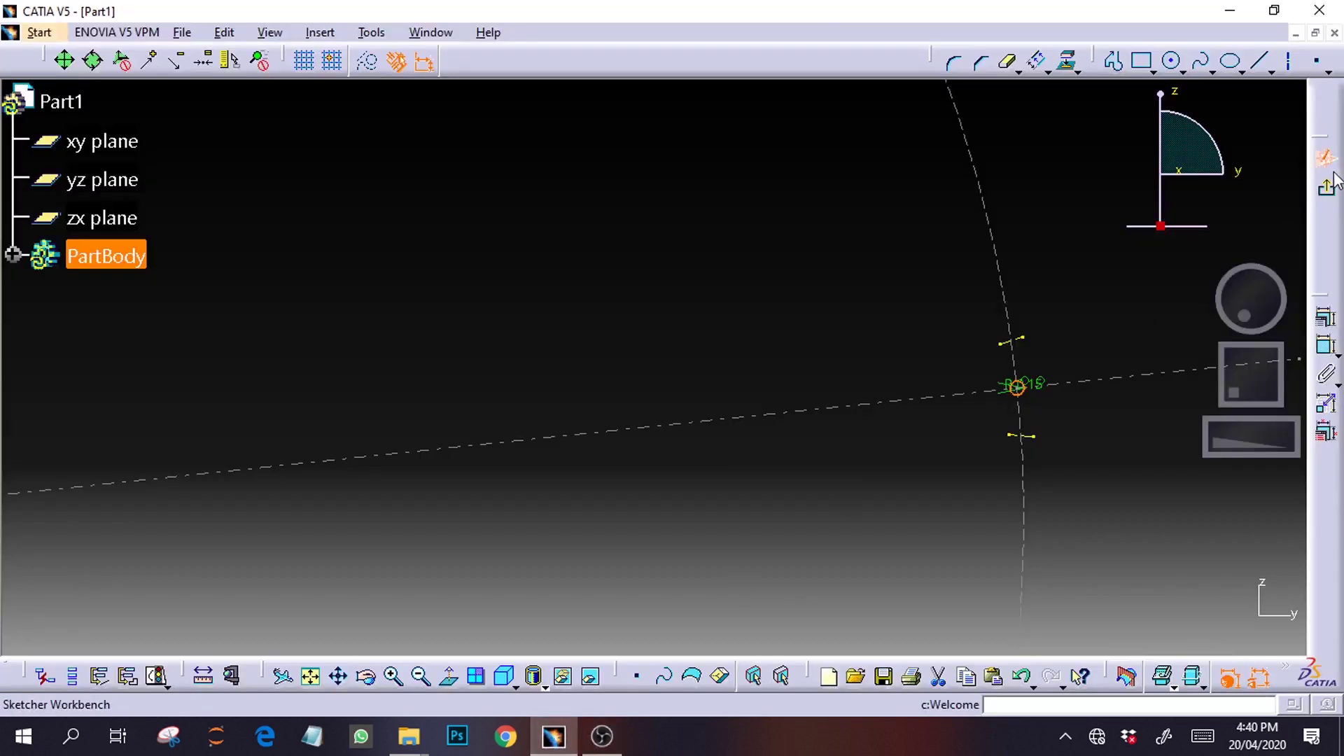
left_click(1328, 193)
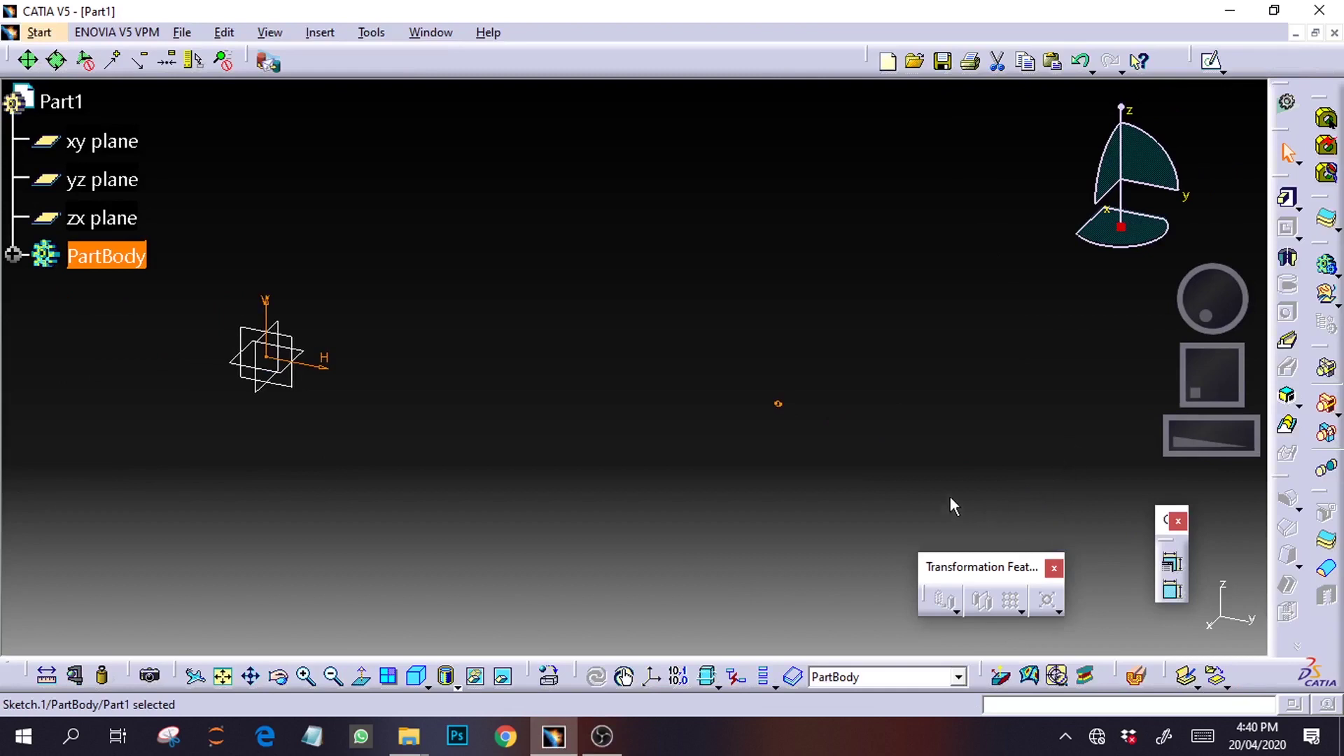
Pad the small circle sketch with a length of 0.5 mm and mirrored extent
left_click(1288, 199)
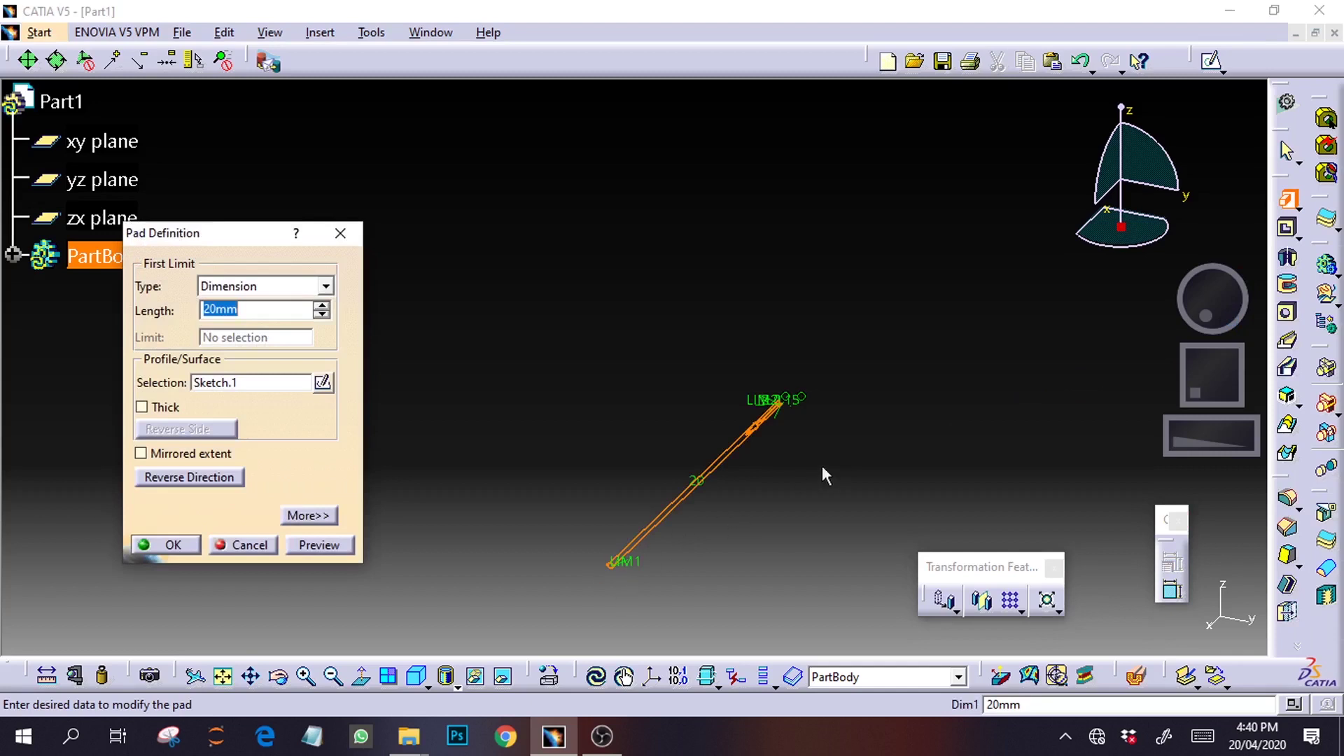
left_click(140, 453)
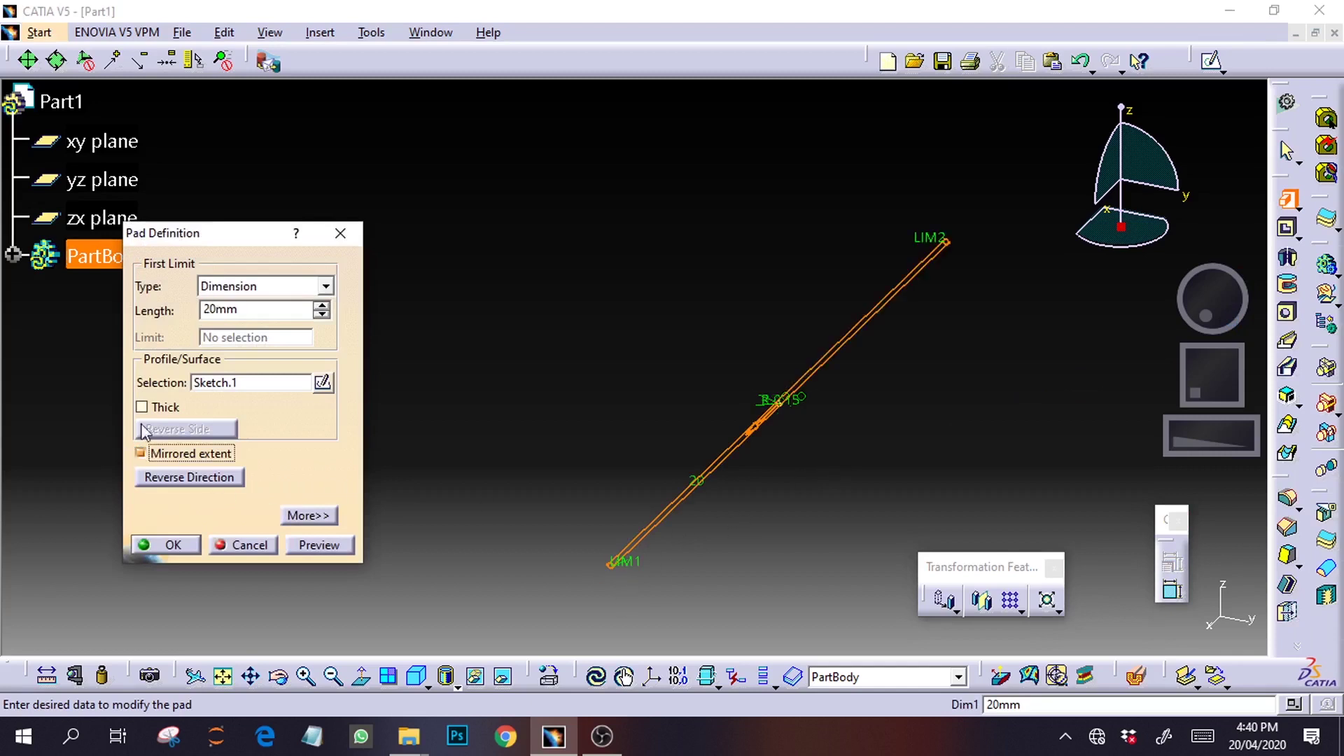
left_click(603, 736)
left_click_drag(258, 308, 173, 321)
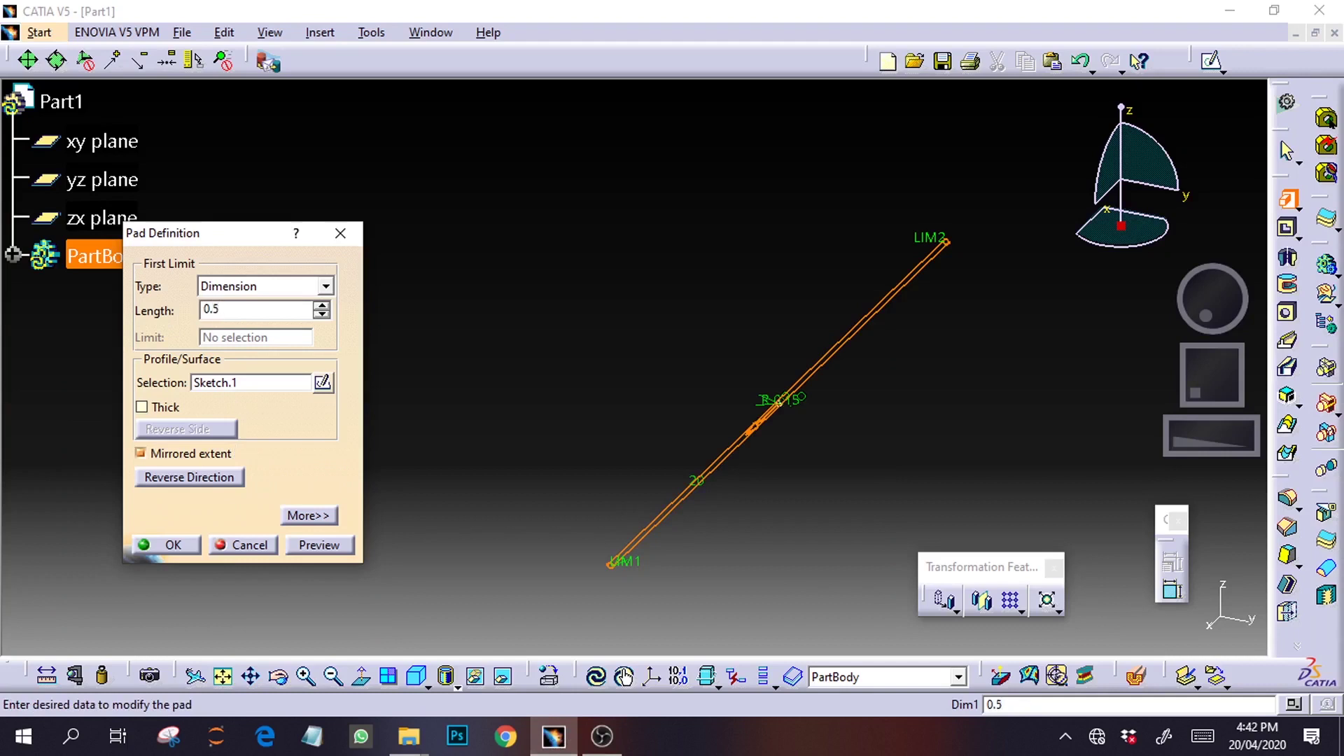
left_click(294, 546)
left_click(173, 545)
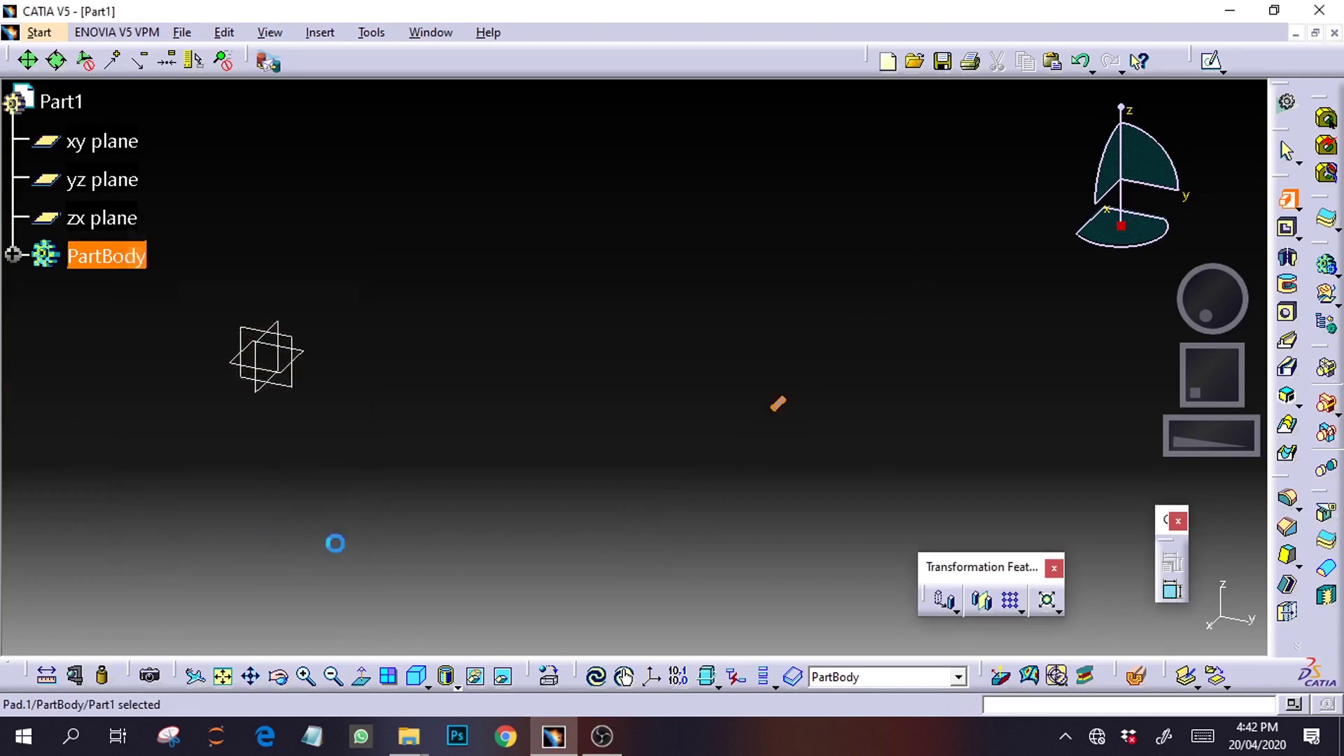
left_click_drag(1179, 437, 1240, 420)
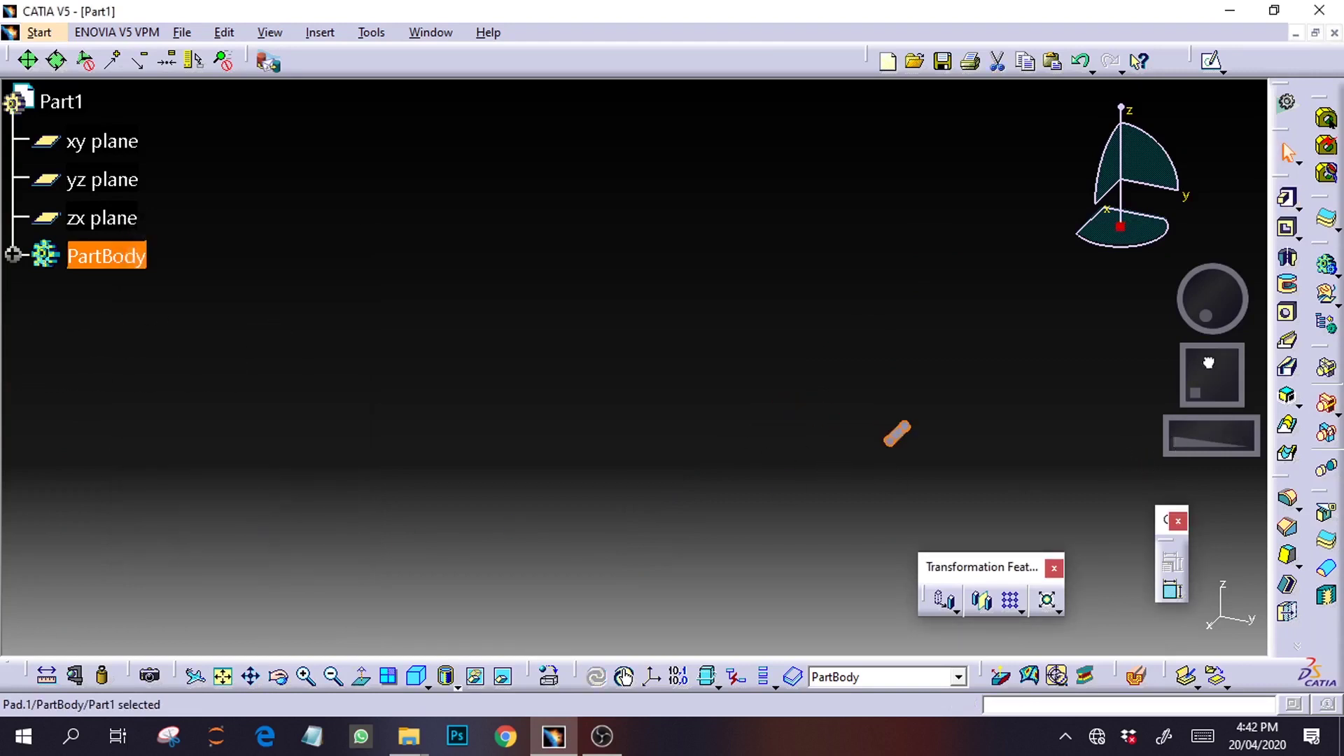
left_click_drag(1207, 361, 1155, 350)
left_click(1024, 378)
left_click_drag(1183, 457, 1249, 442)
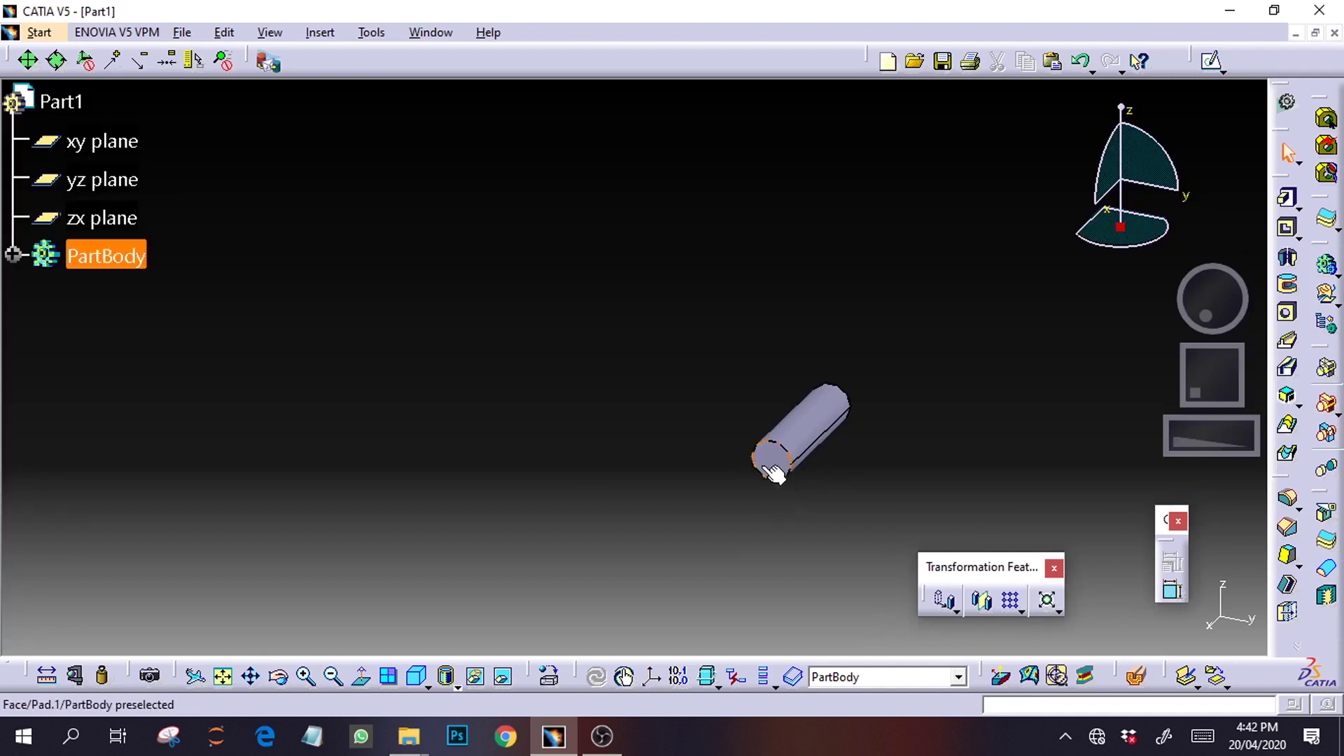
left_click_drag(1230, 441, 246, 375)
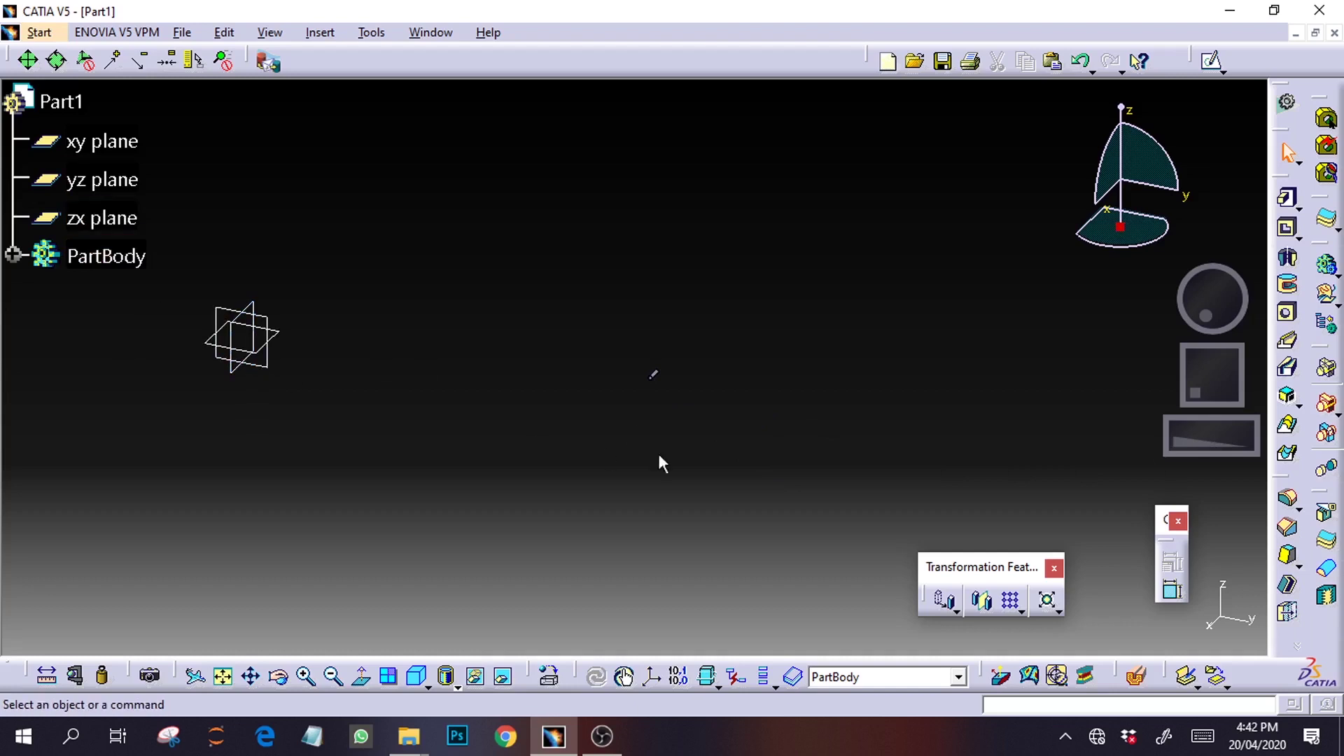
Start a circular pattern with the Complete crown option and Pad.1 as the object to pattern
left_click(13, 256)
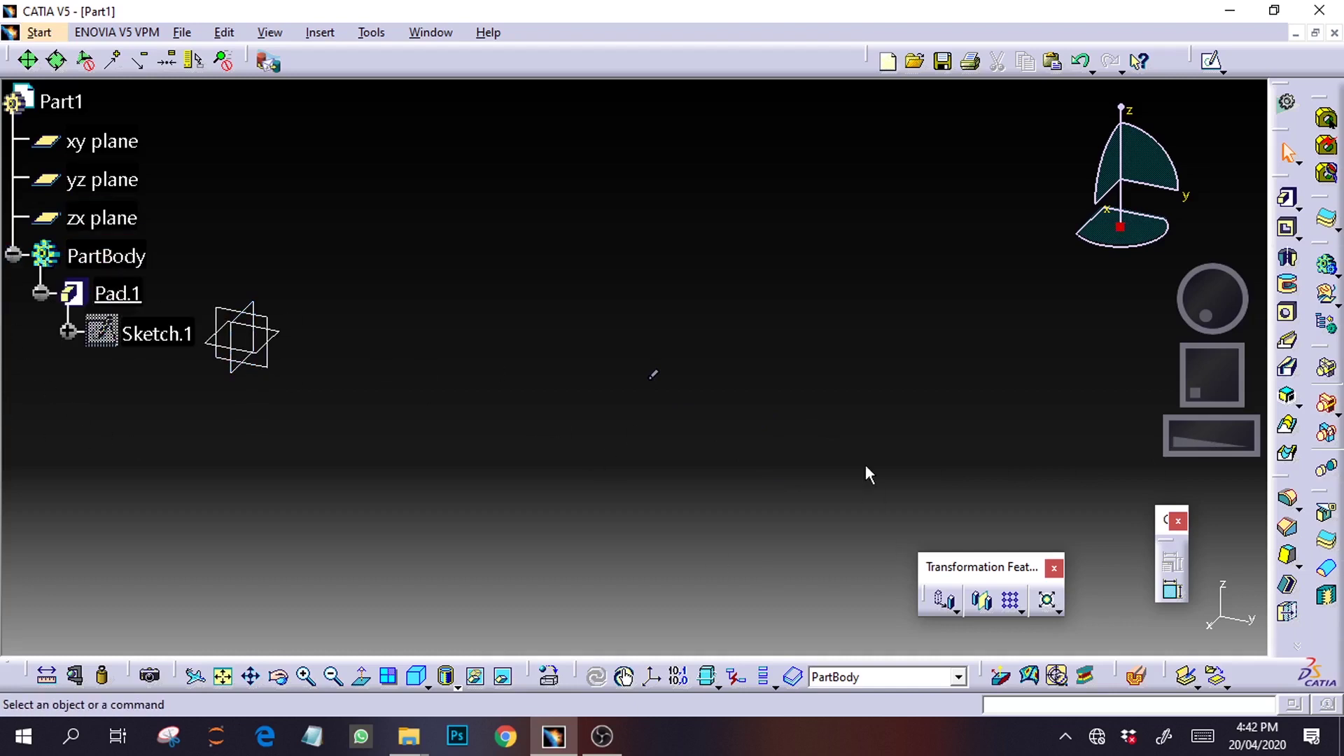
left_click(1020, 611)
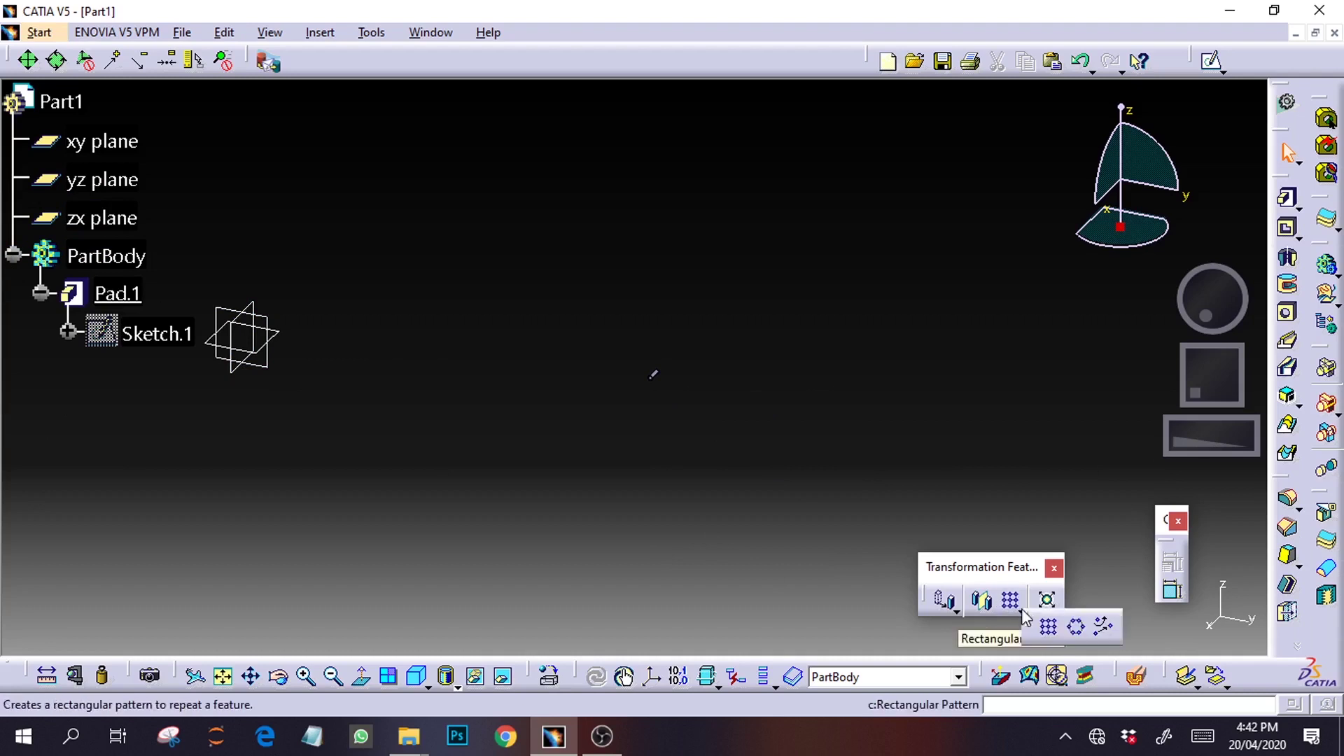
left_click(1076, 628)
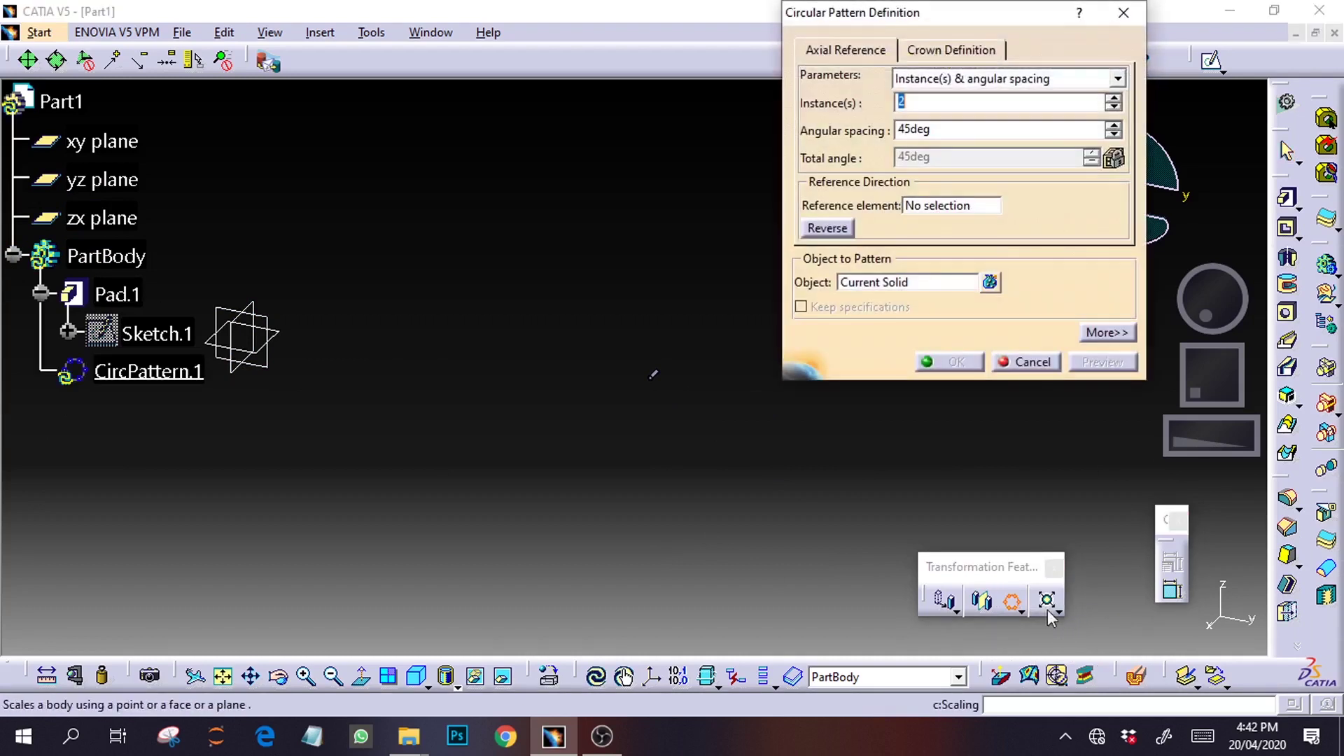
middle_click_drag(653, 375, 829, 424)
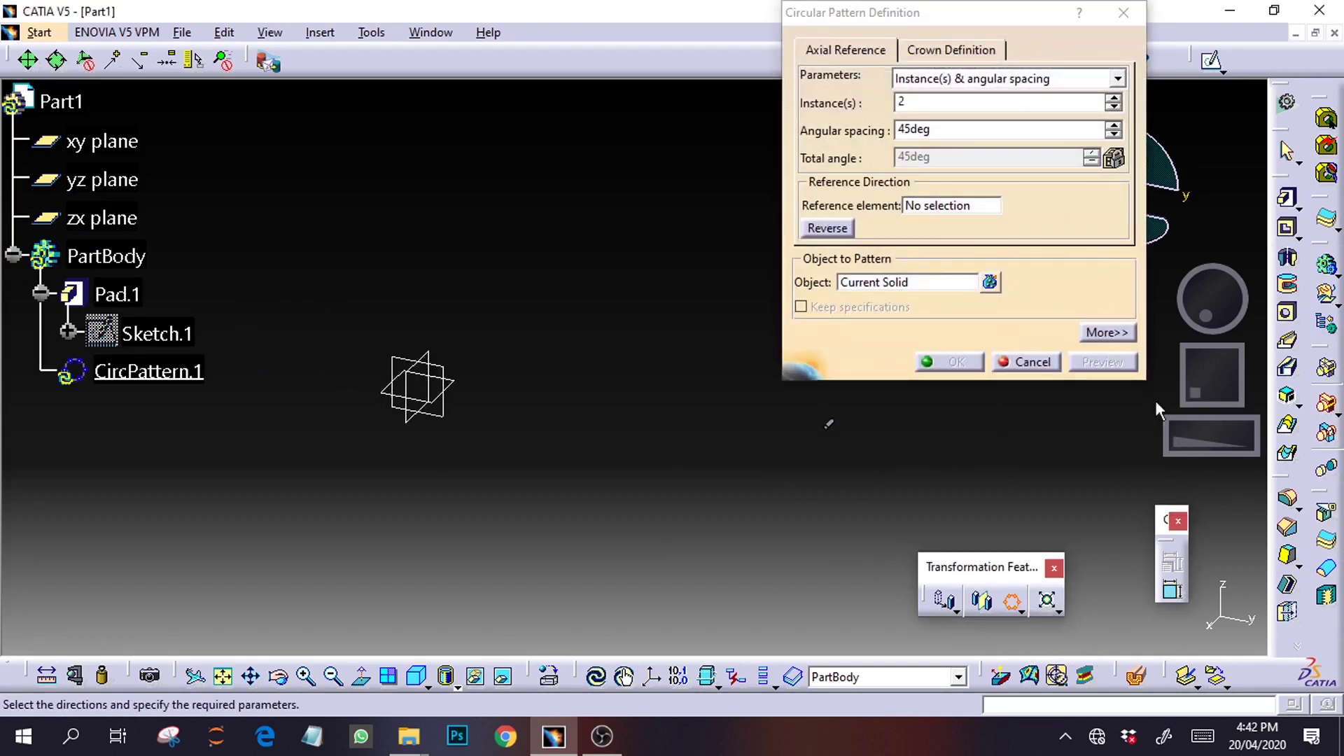
left_click(1118, 78)
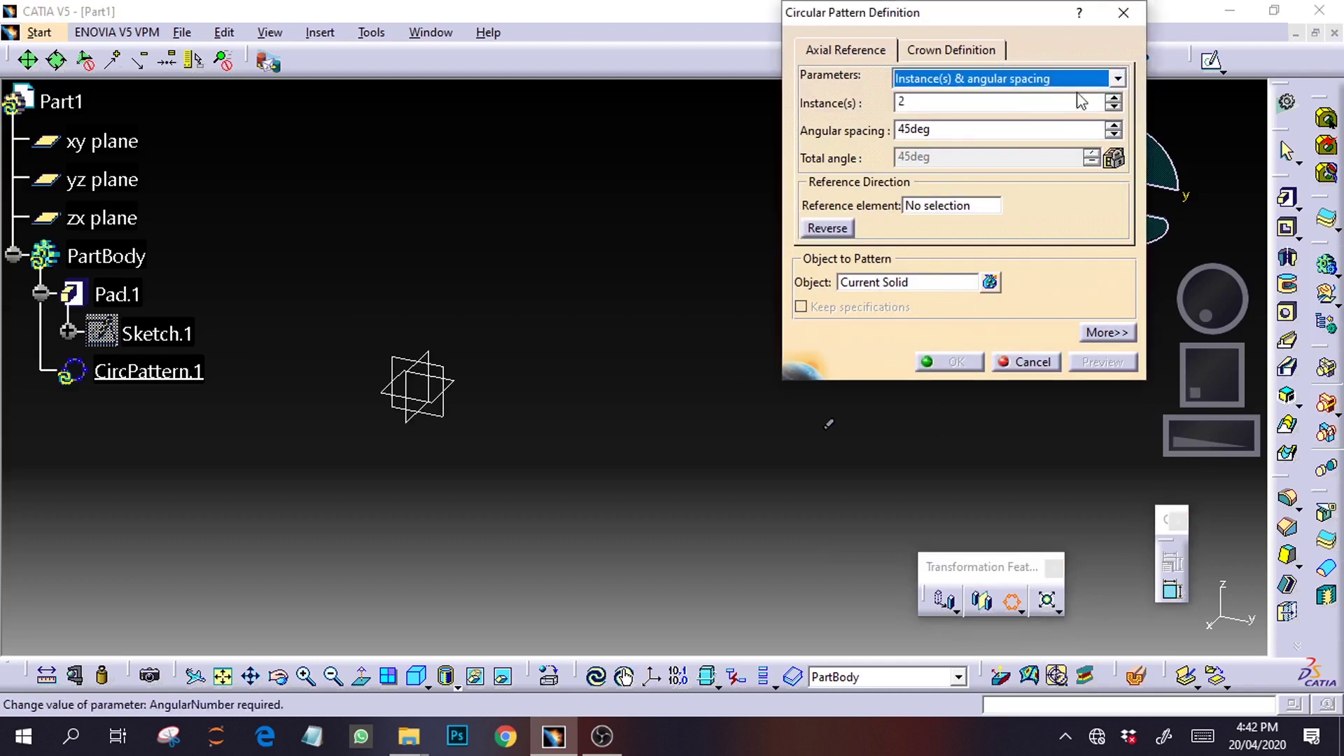
left_click(1043, 80)
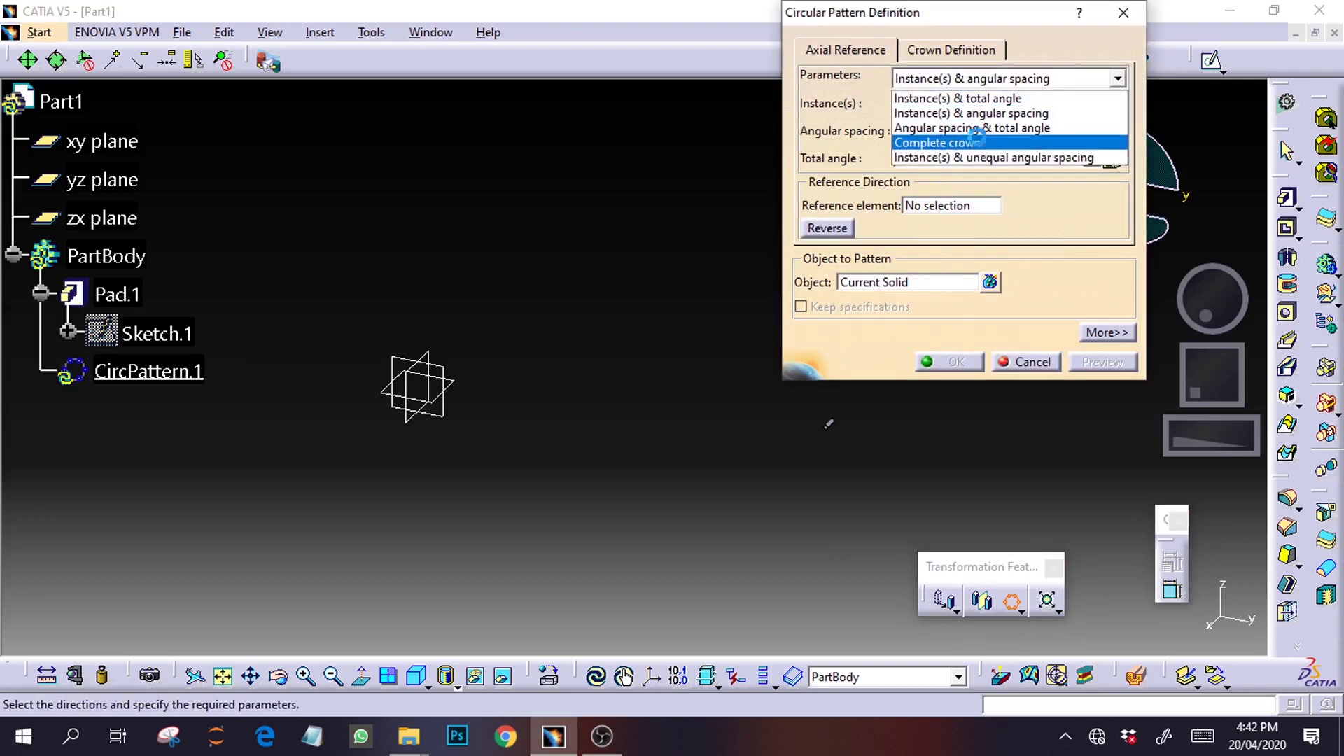
left_click(938, 143)
left_click(904, 282)
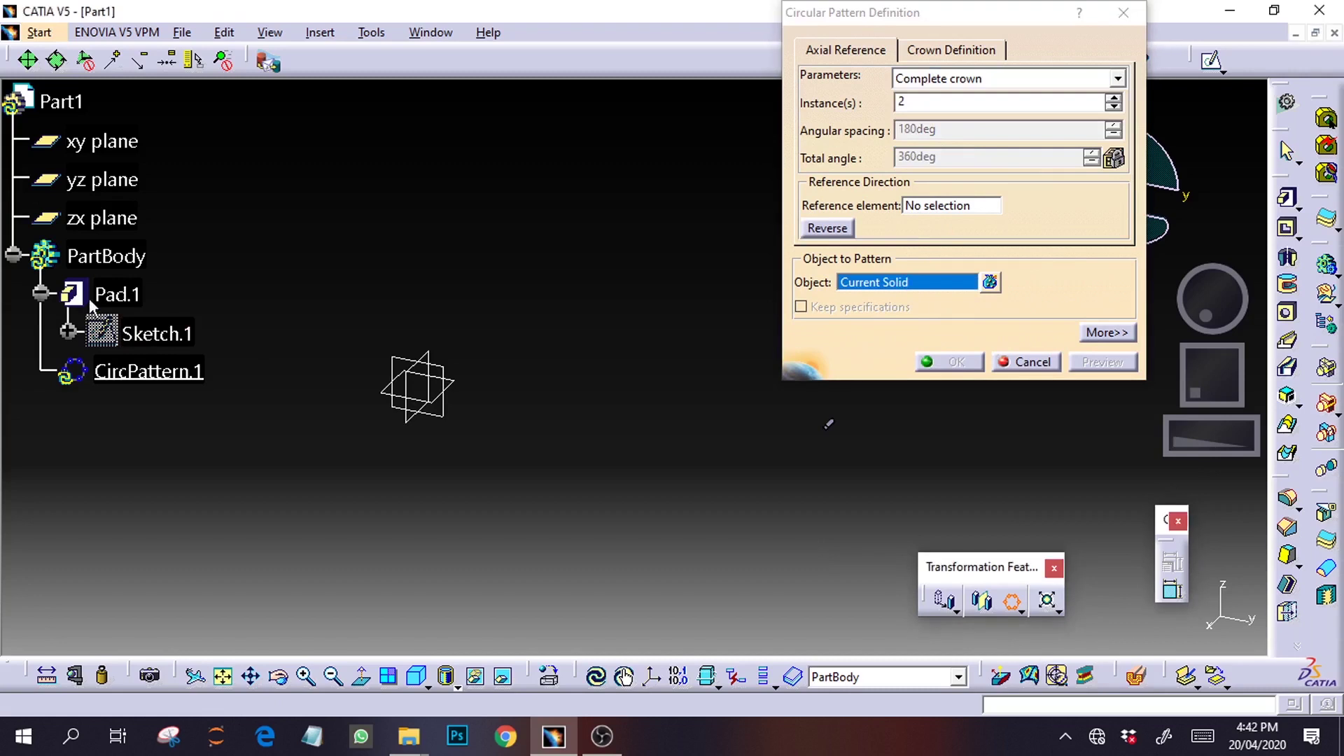
left_click(116, 294)
Create the circular pattern with 15 instances, using the yz plane as the reference element
left_click(952, 206)
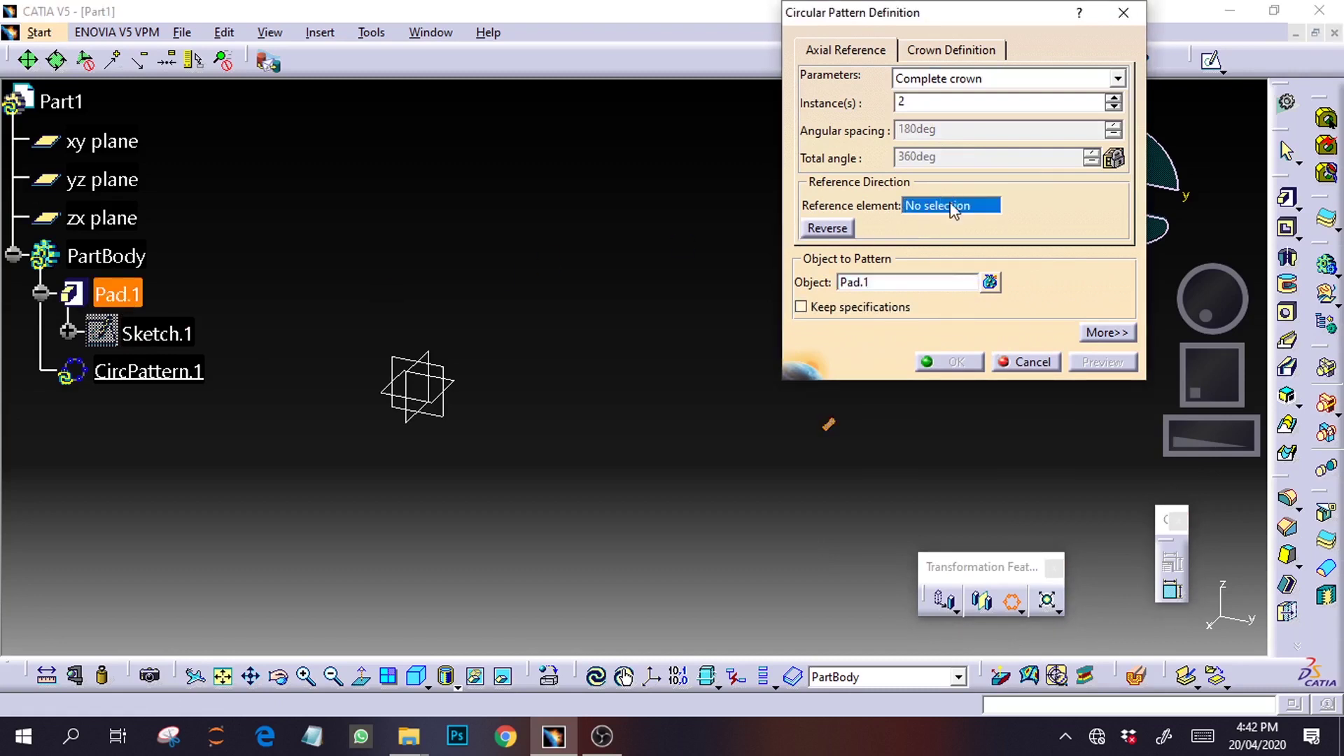
left_click(456, 380)
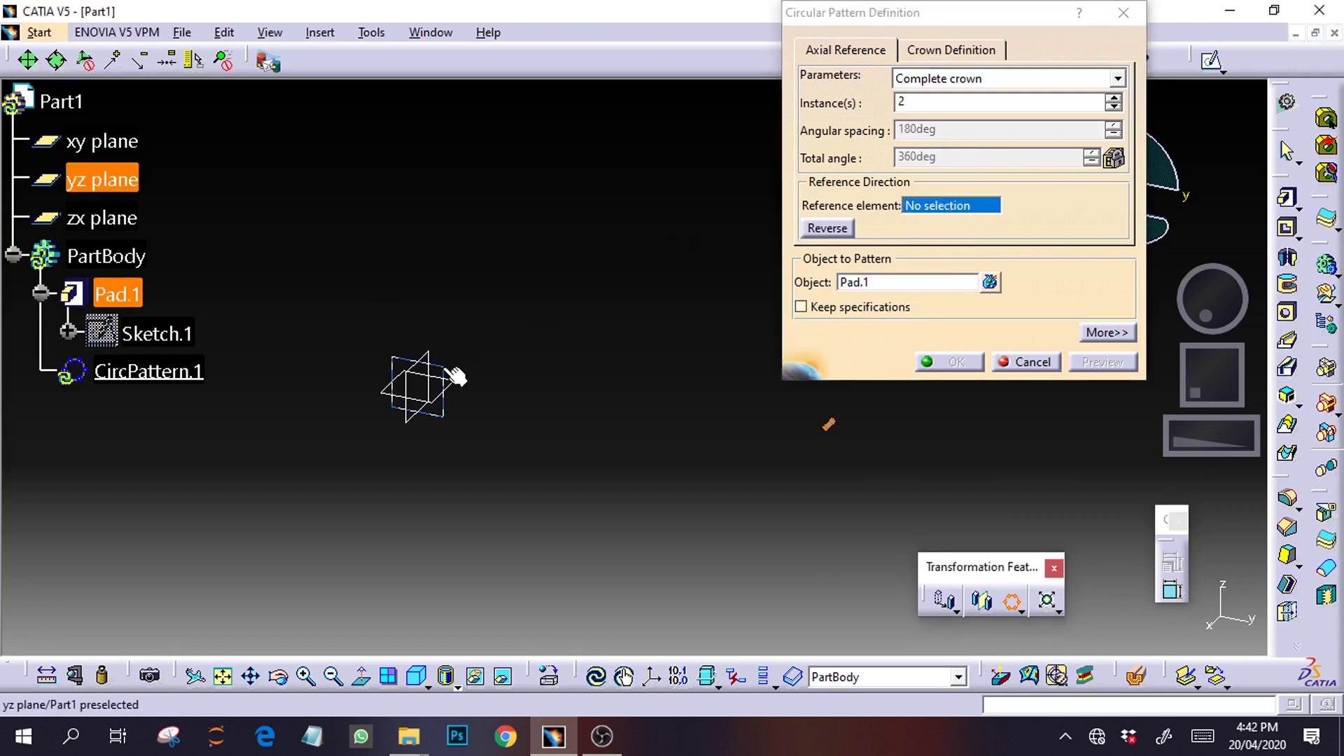
left_click(760, 411)
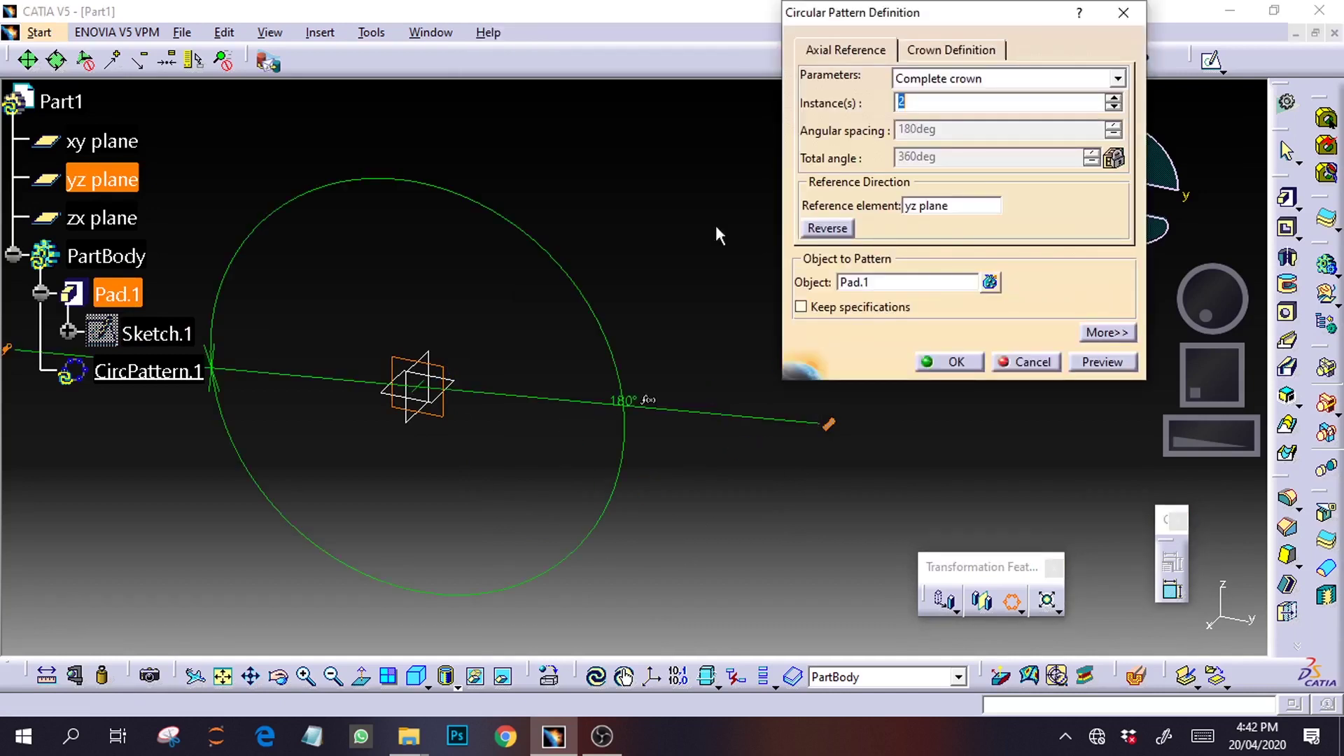
type("1")
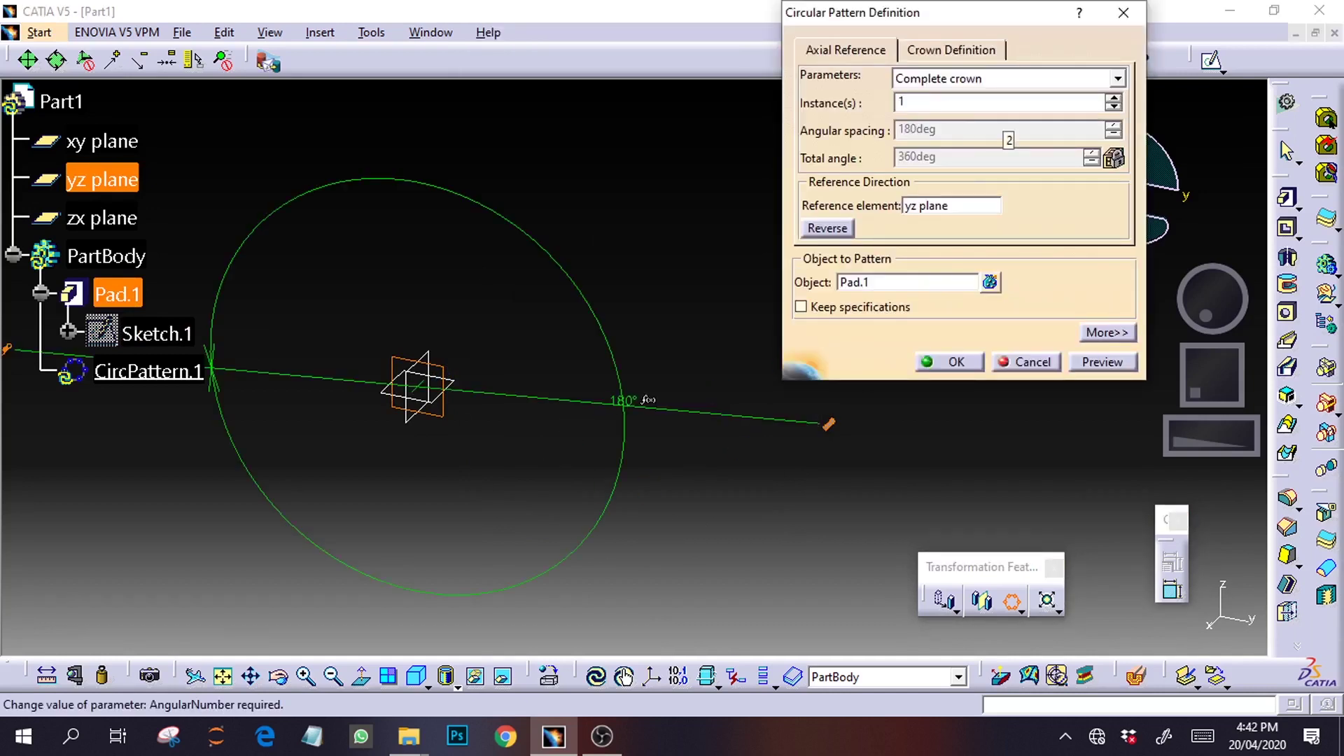
type("5")
left_click(1085, 362)
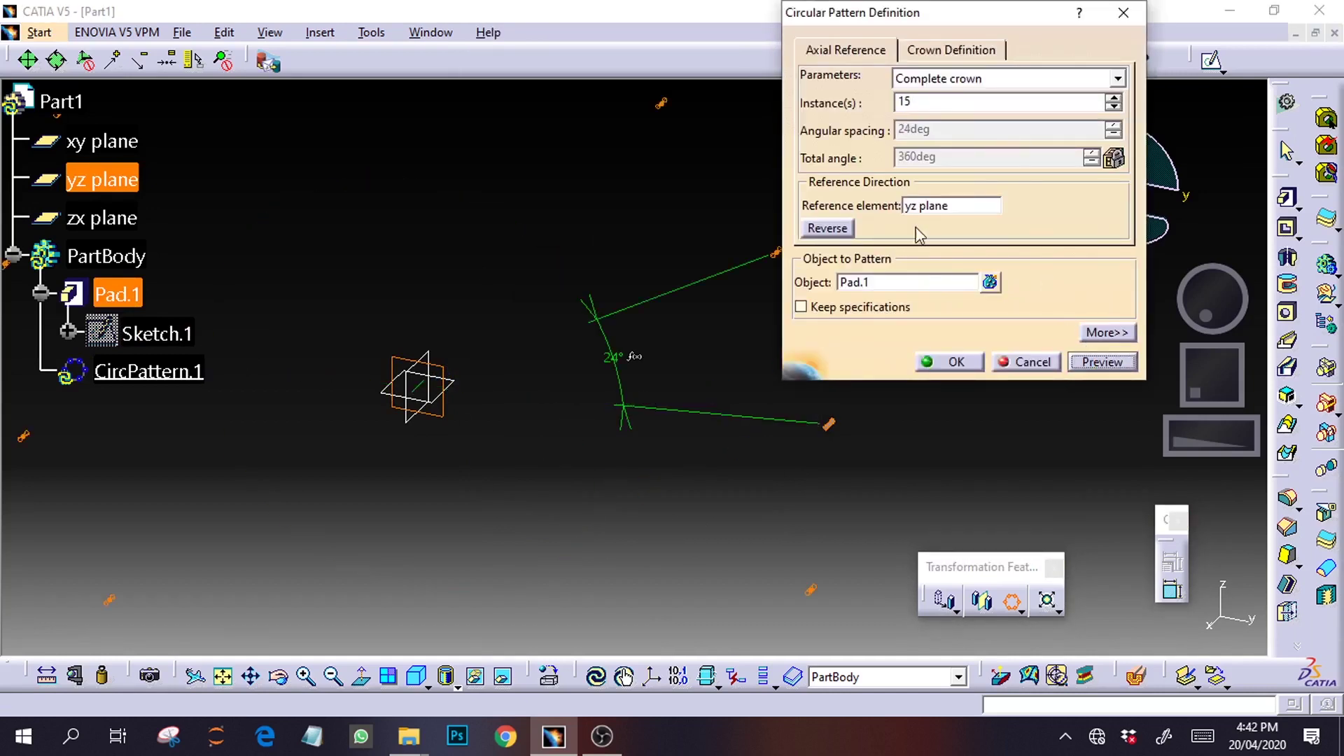
left_click(943, 362)
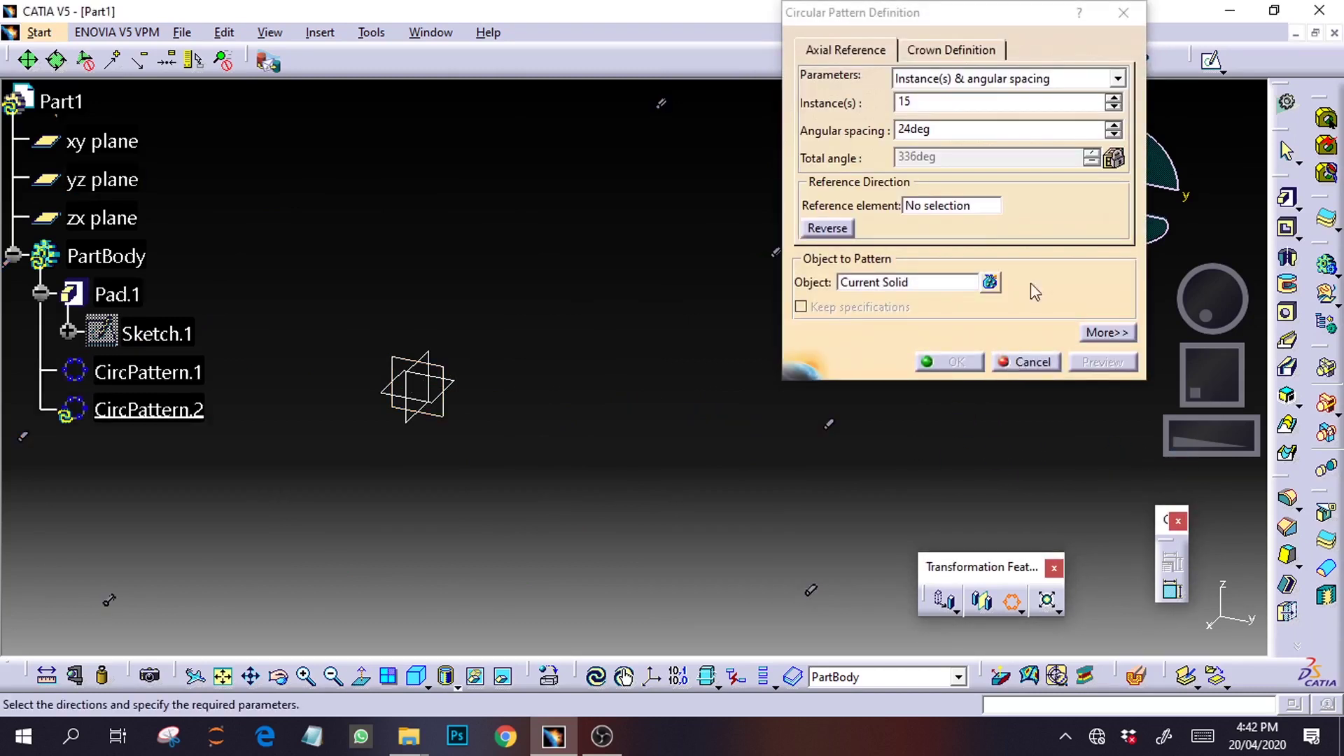
left_click(1124, 12)
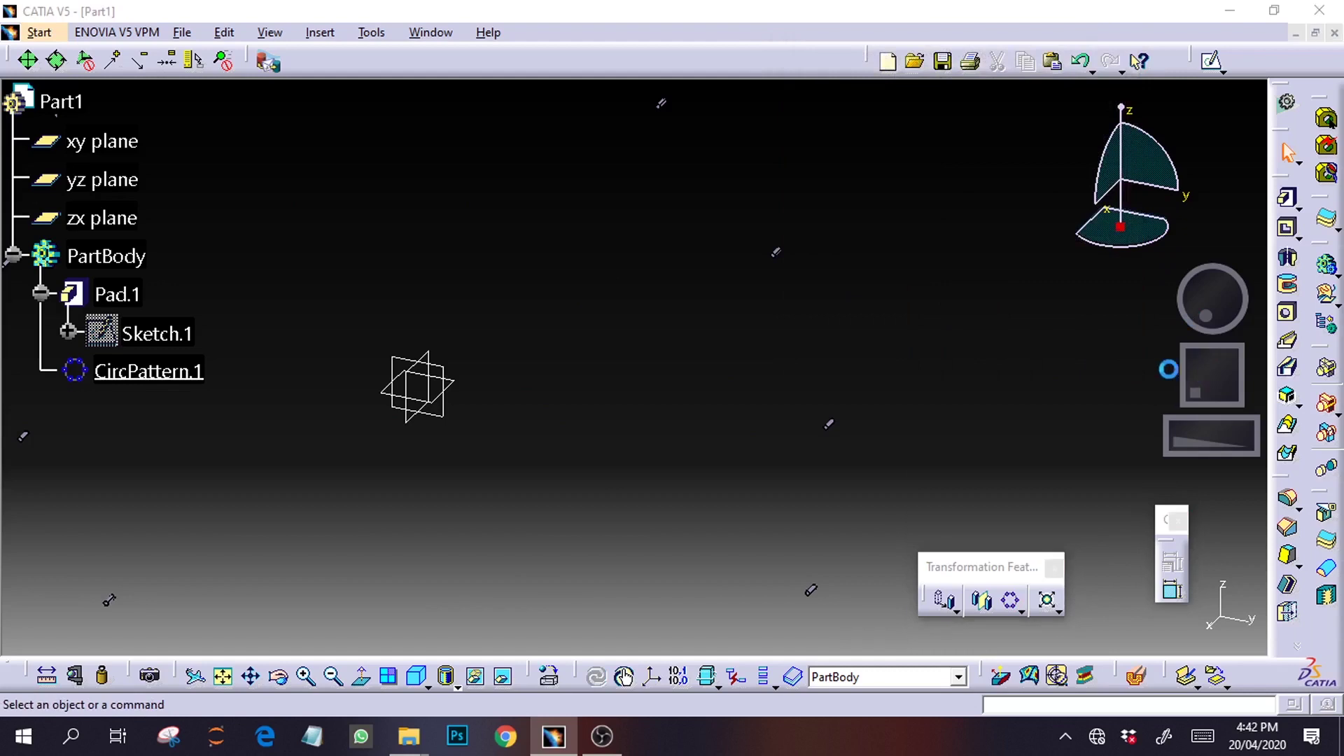
Open a new sketch on the front circular end face of the original pad cylinder
left_click(1231, 172)
left_click_drag(1187, 449, 1223, 443)
left_click_drag(1210, 394, 1109, 368)
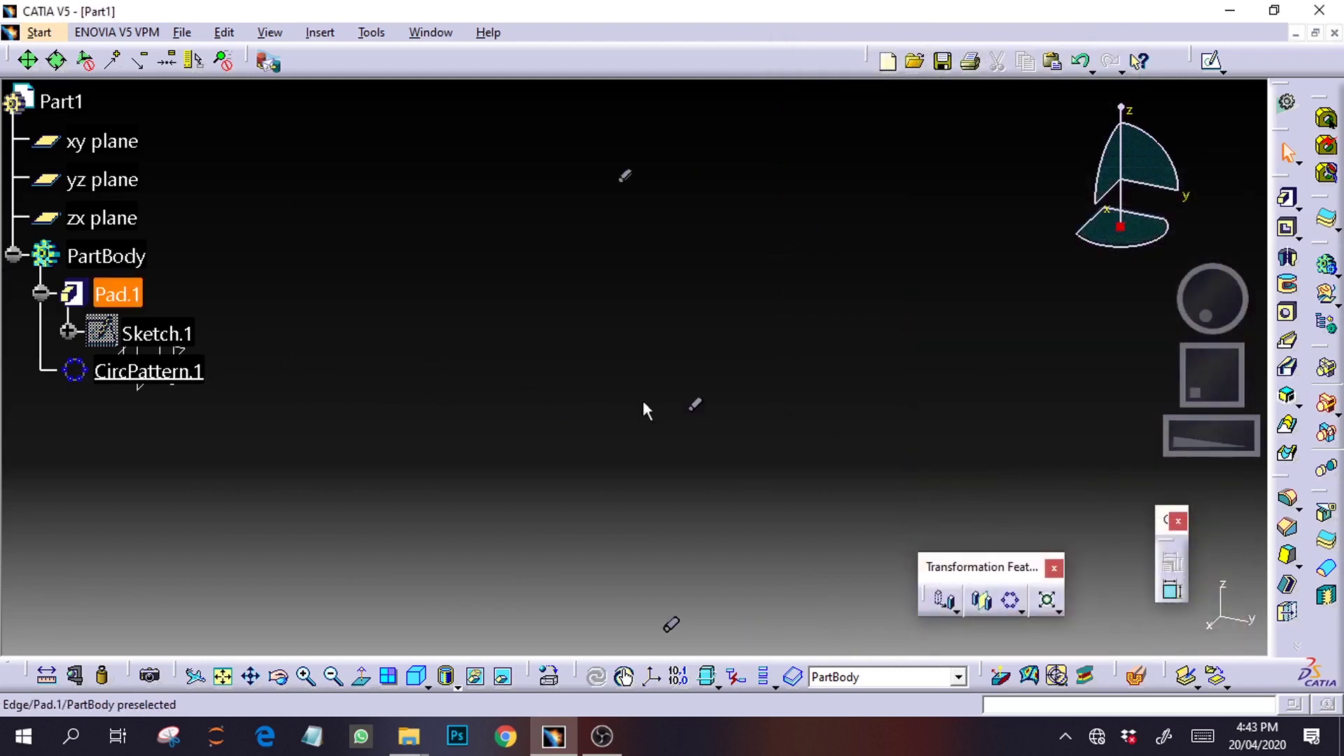
left_click(131, 299)
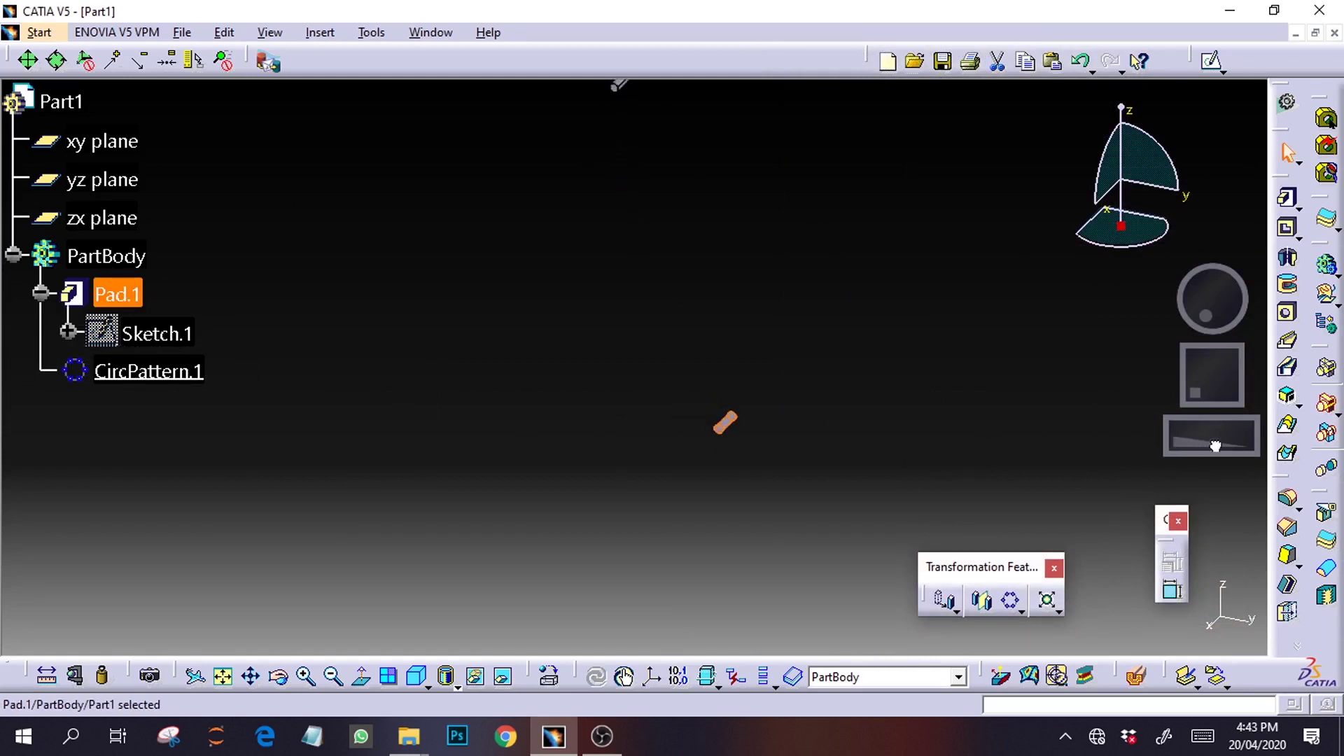
left_click(1120, 417)
left_click_drag(1223, 371, 1185, 362)
left_click_drag(1179, 439, 1236, 444)
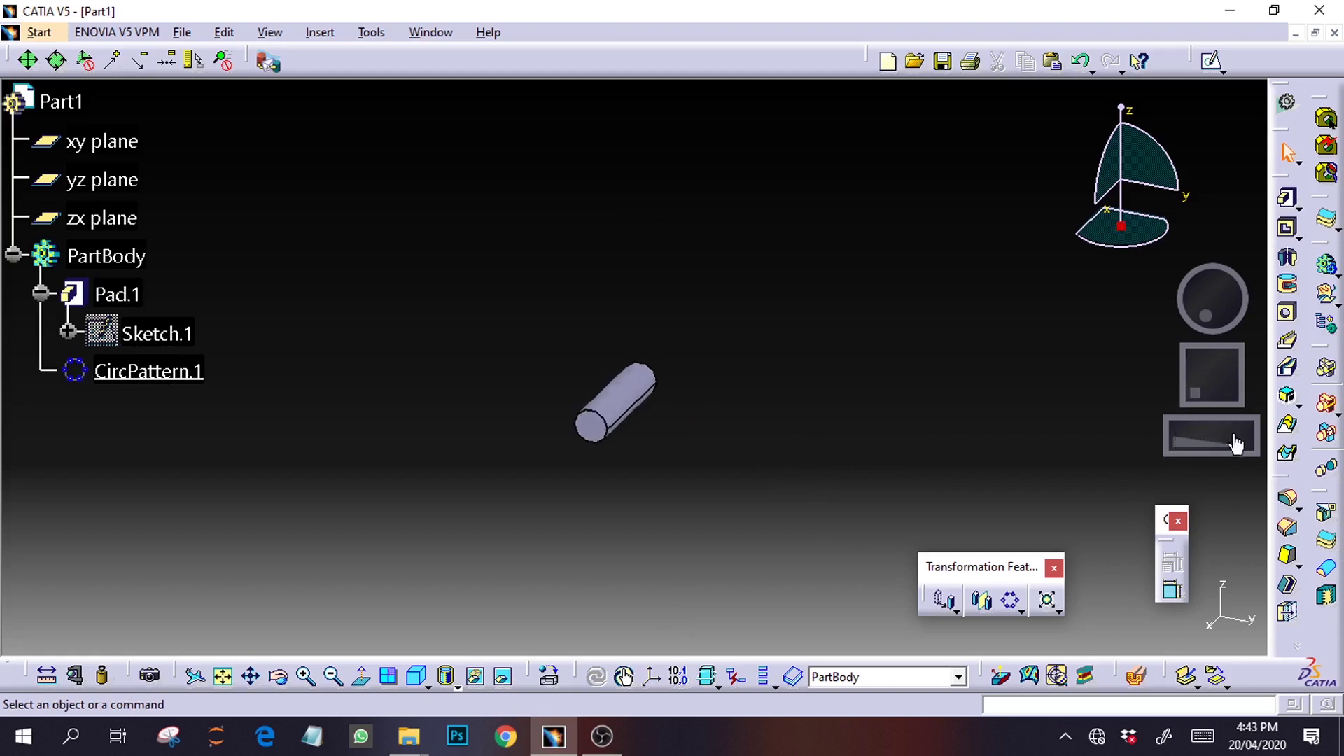
left_click(598, 432)
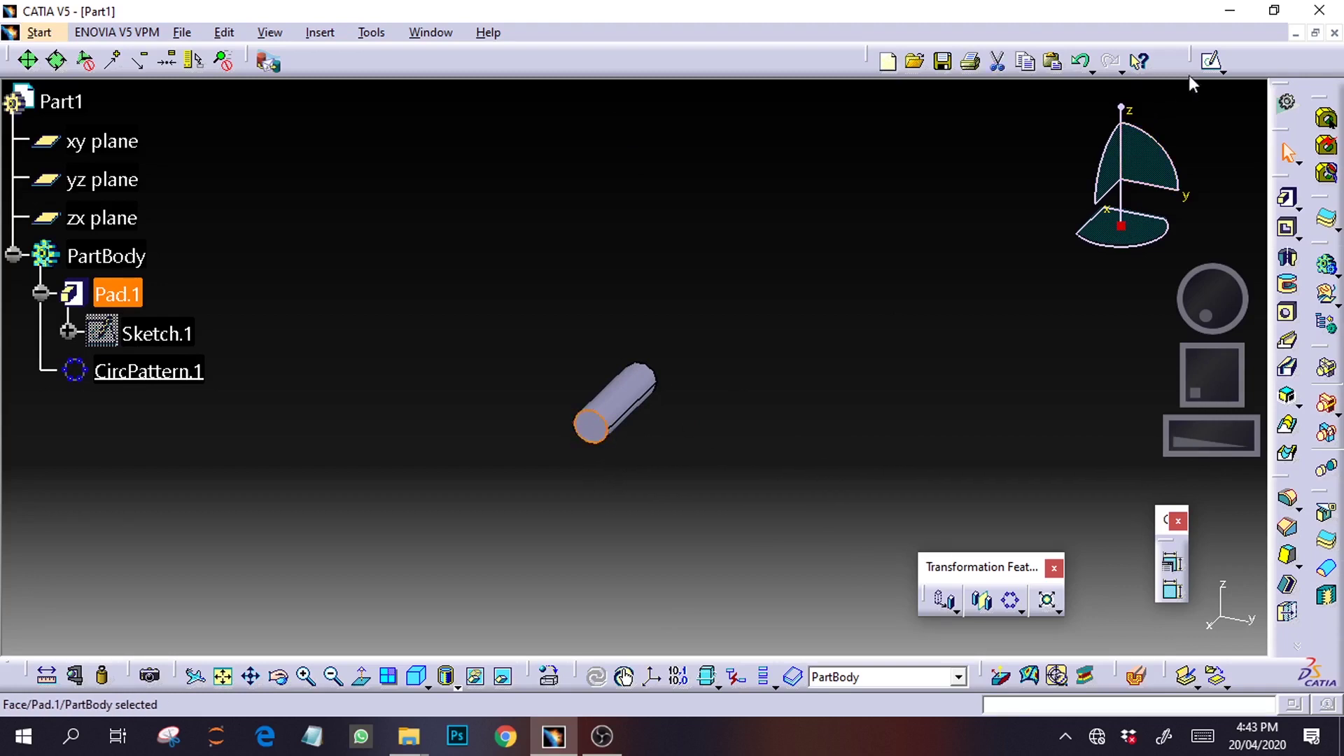
left_click(1213, 65)
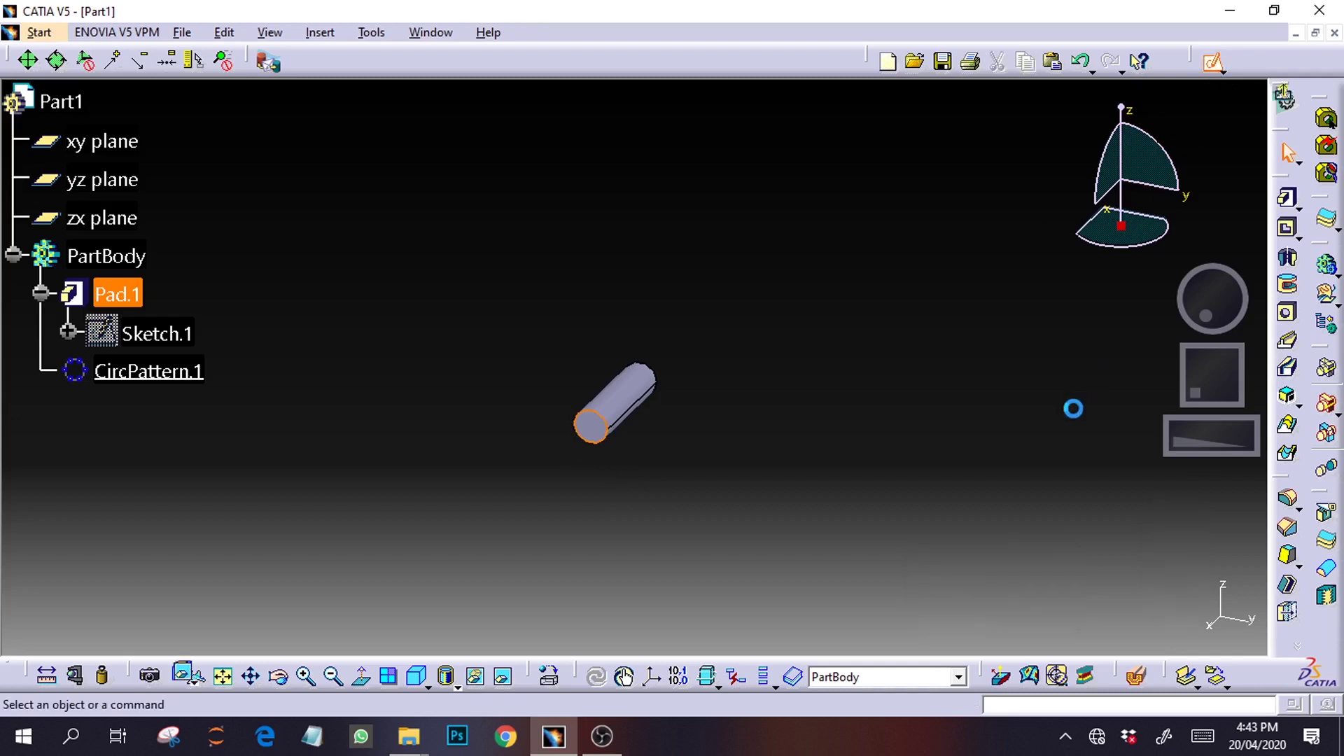
Project the circular edge of the cylinder's end face onto the sketch plane
left_click_drag(1250, 421, 1254, 366)
left_click_drag(1227, 436, 1294, 419)
left_click_drag(1249, 379, 1264, 375)
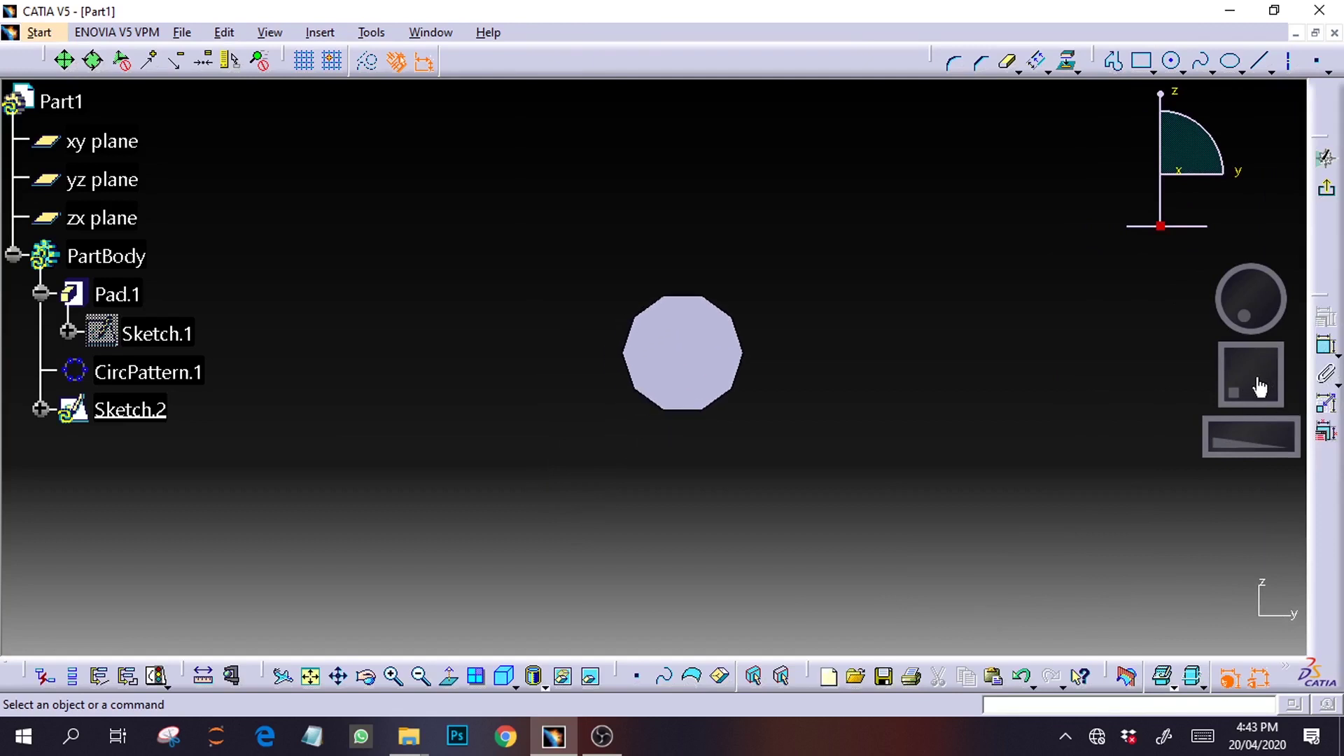
left_click_drag(1221, 436, 1277, 441)
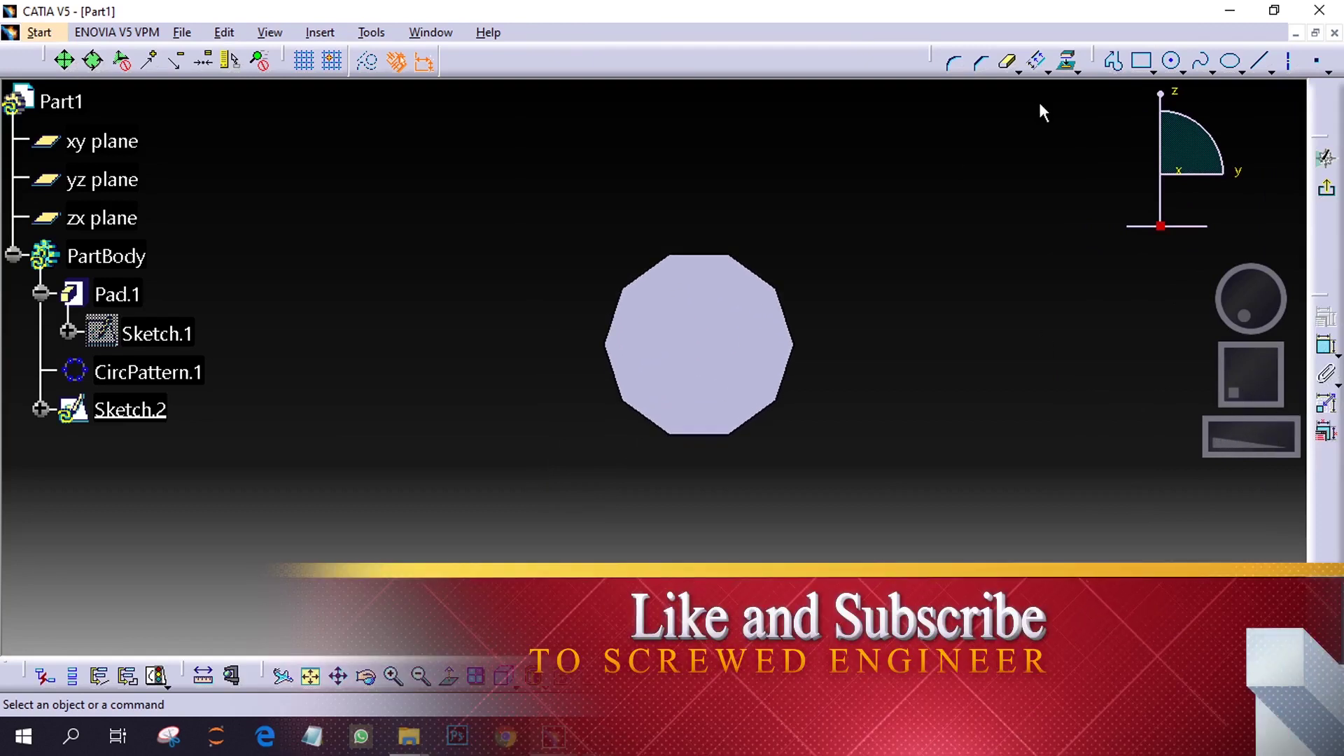
left_click(1172, 61)
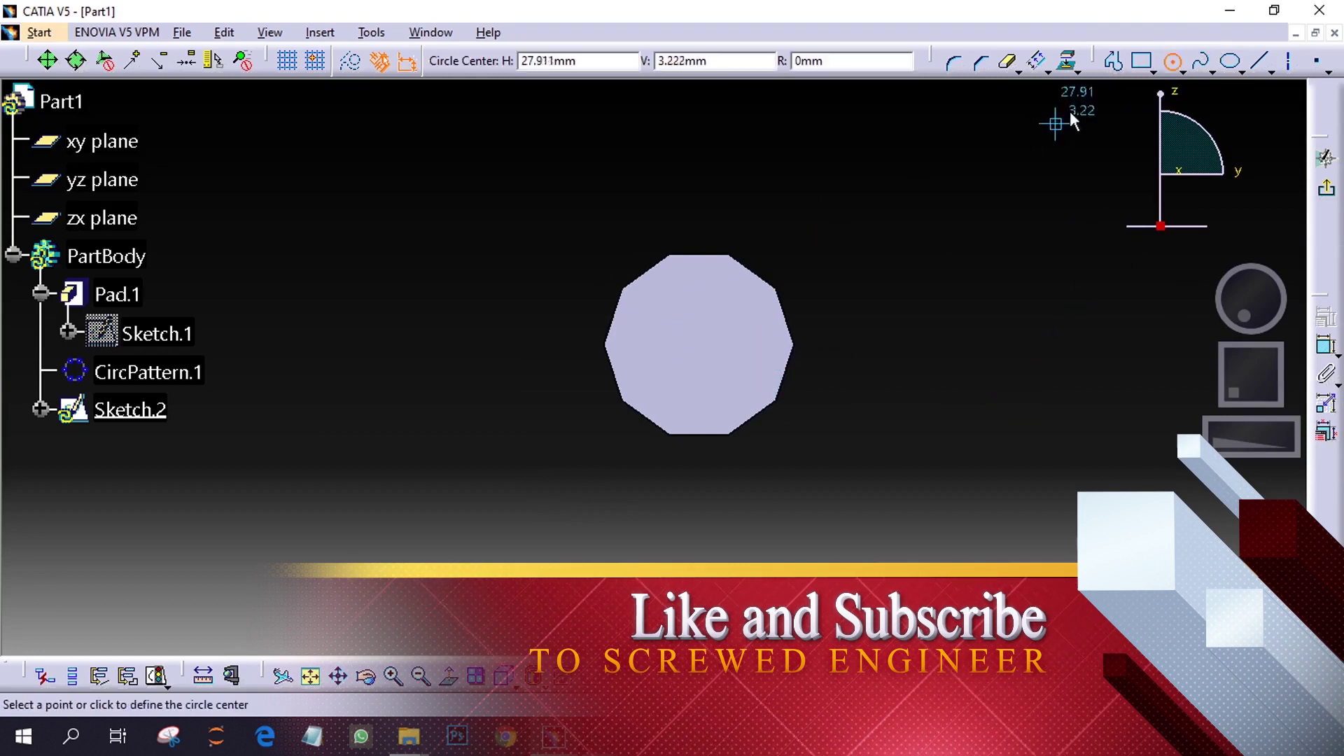
left_click(1174, 67)
left_click(1066, 62)
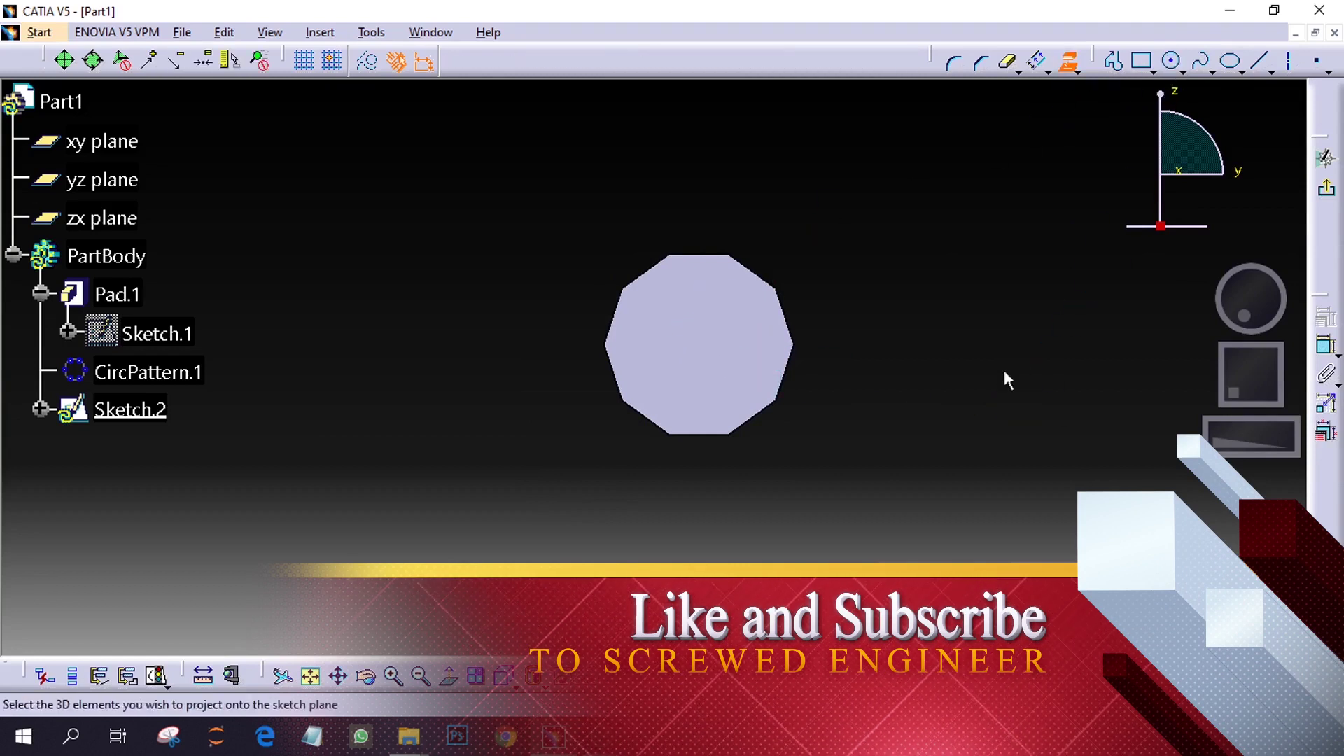
left_click(795, 344)
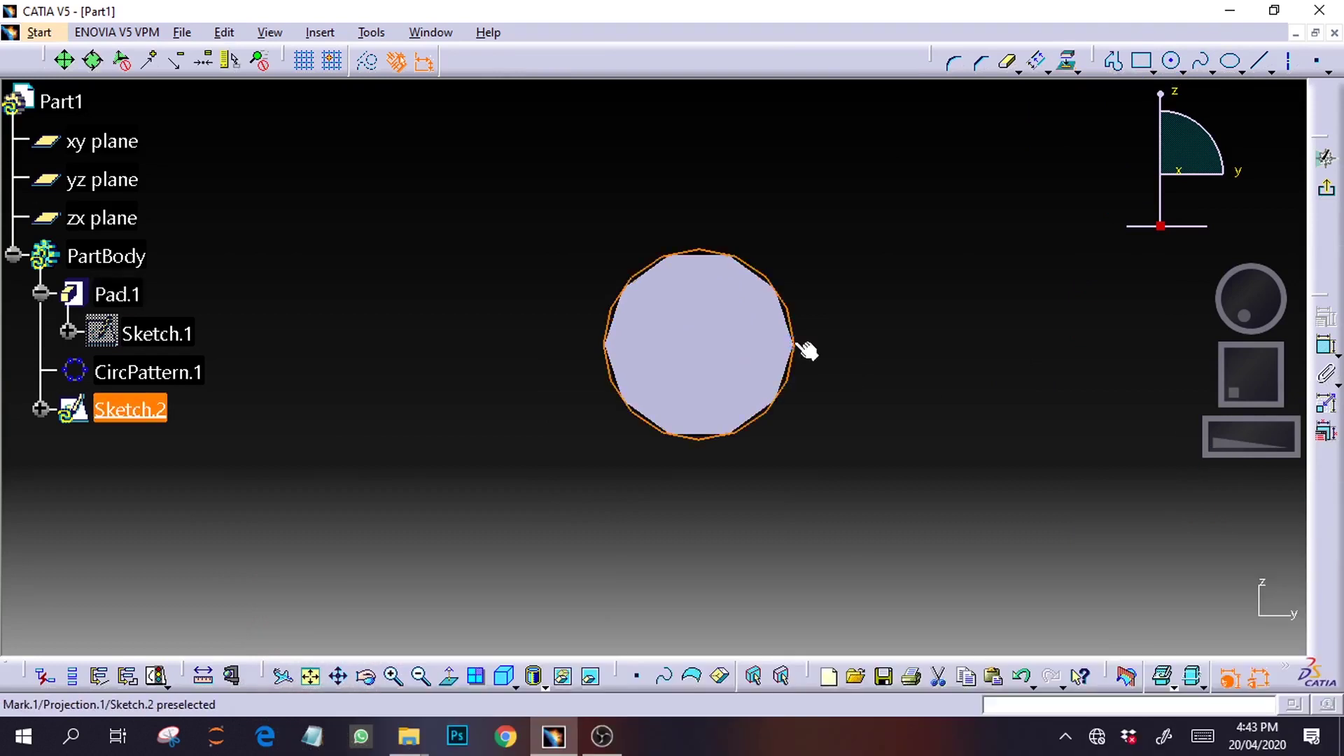
left_click(916, 349)
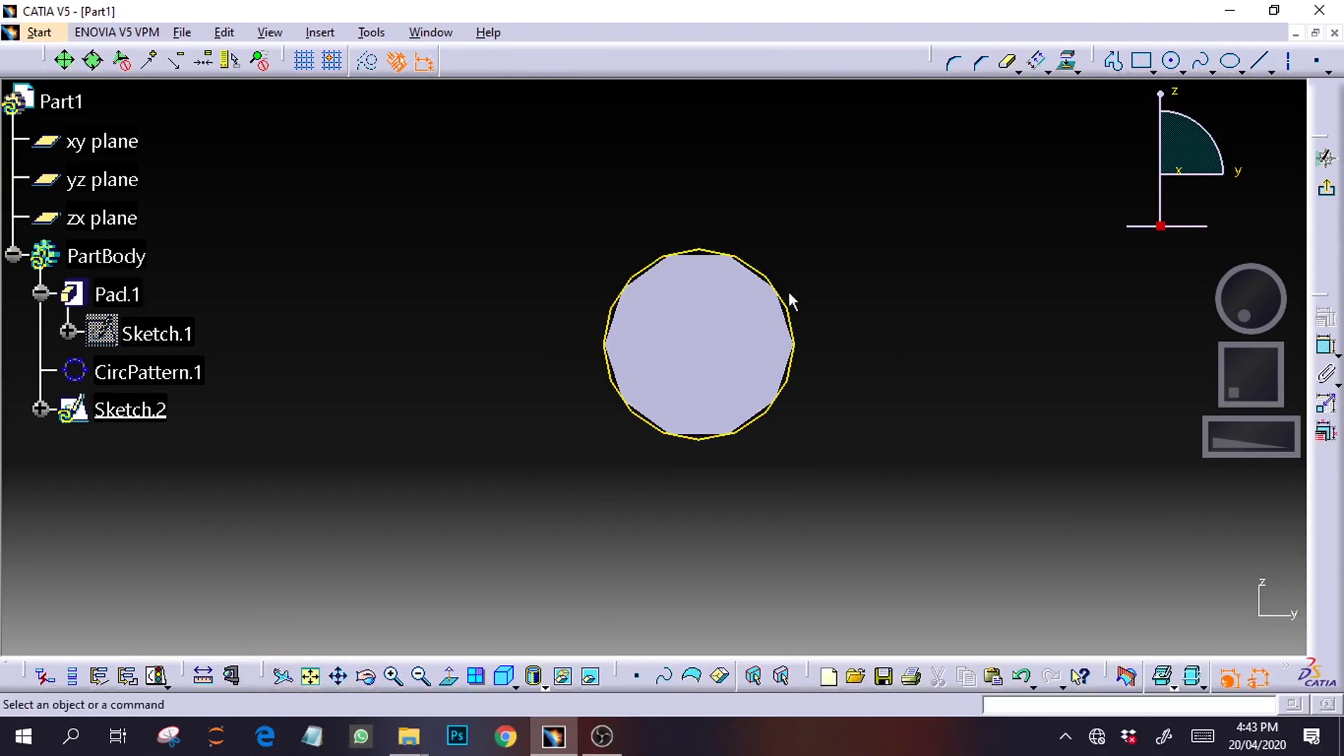
Offset the projected circle outward by 0.05 mm
left_click_drag(1226, 444, 1274, 443)
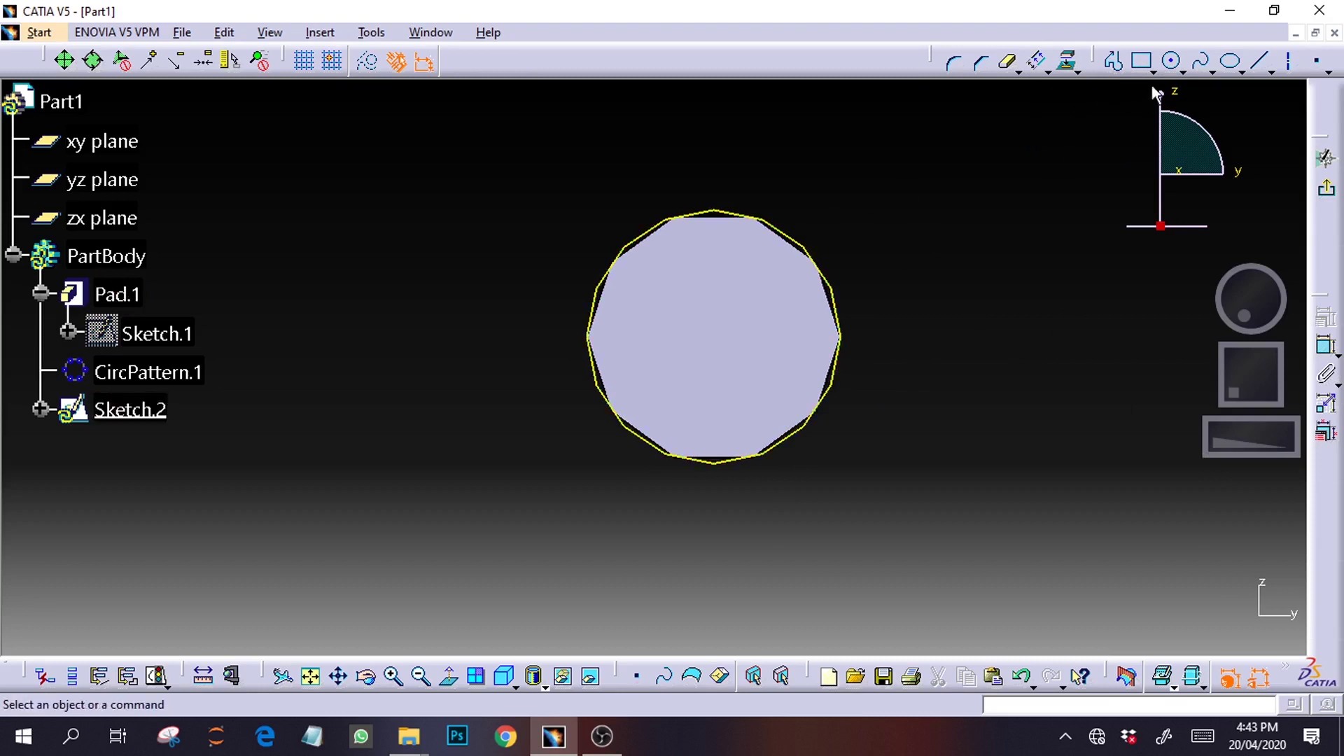
left_click(1039, 63)
left_click(805, 250)
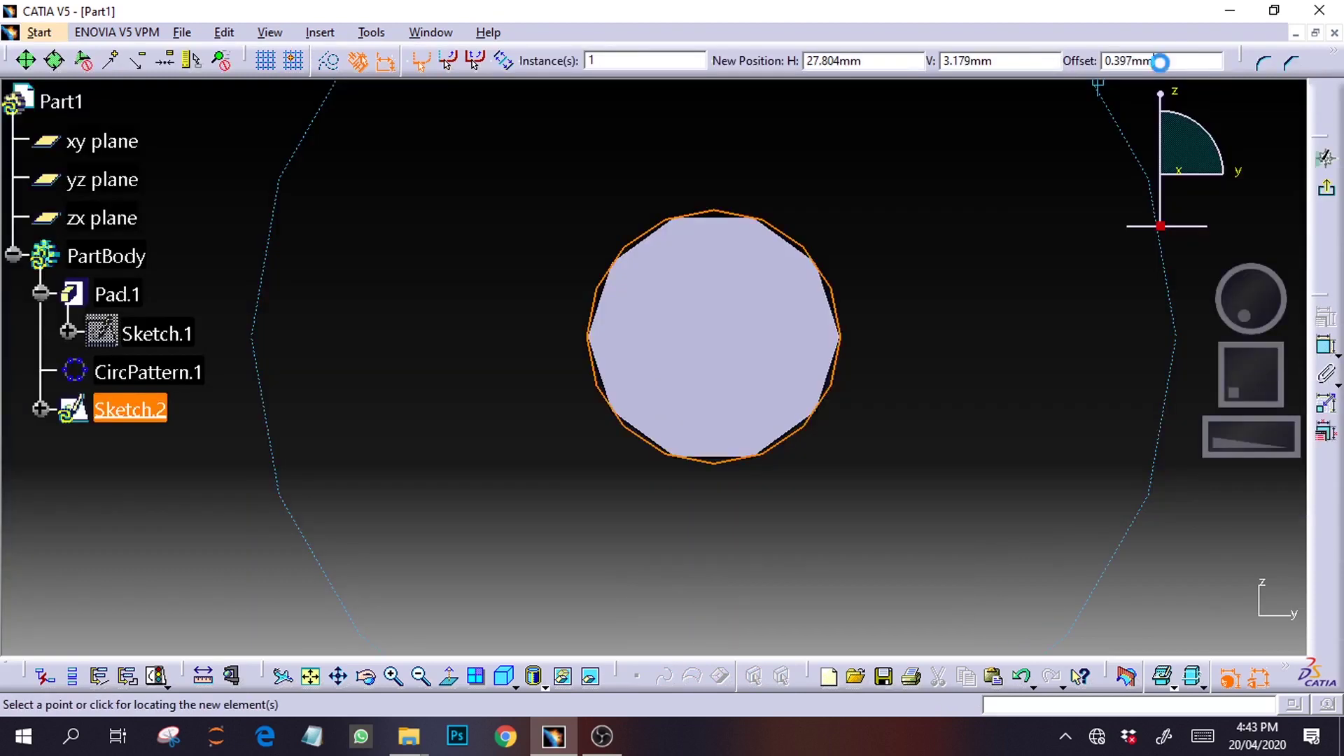
left_click(1160, 63)
type("0.05")
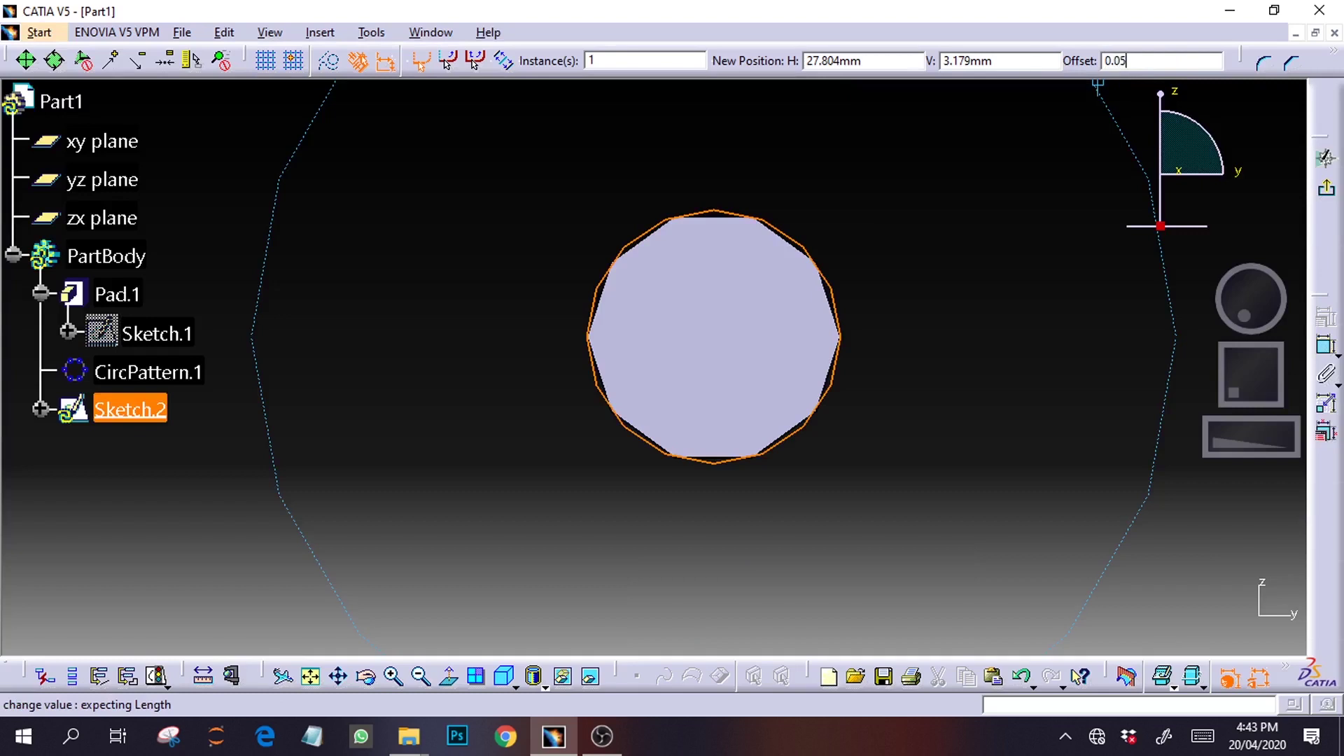
key("Return")
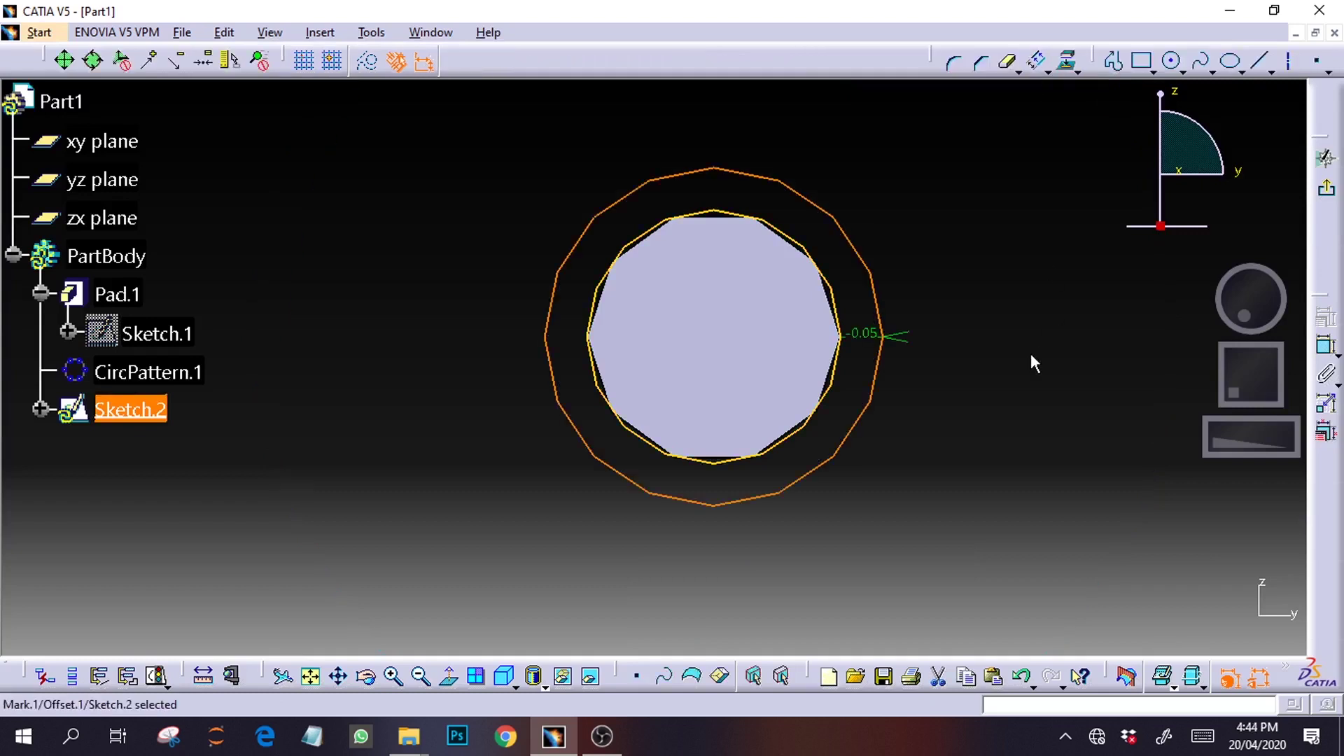
left_click(1030, 356)
Draw a vertical line through the circles' centre, extending past the outer circle at both ends
left_click(1259, 61)
left_click(714, 112)
left_click(713, 537)
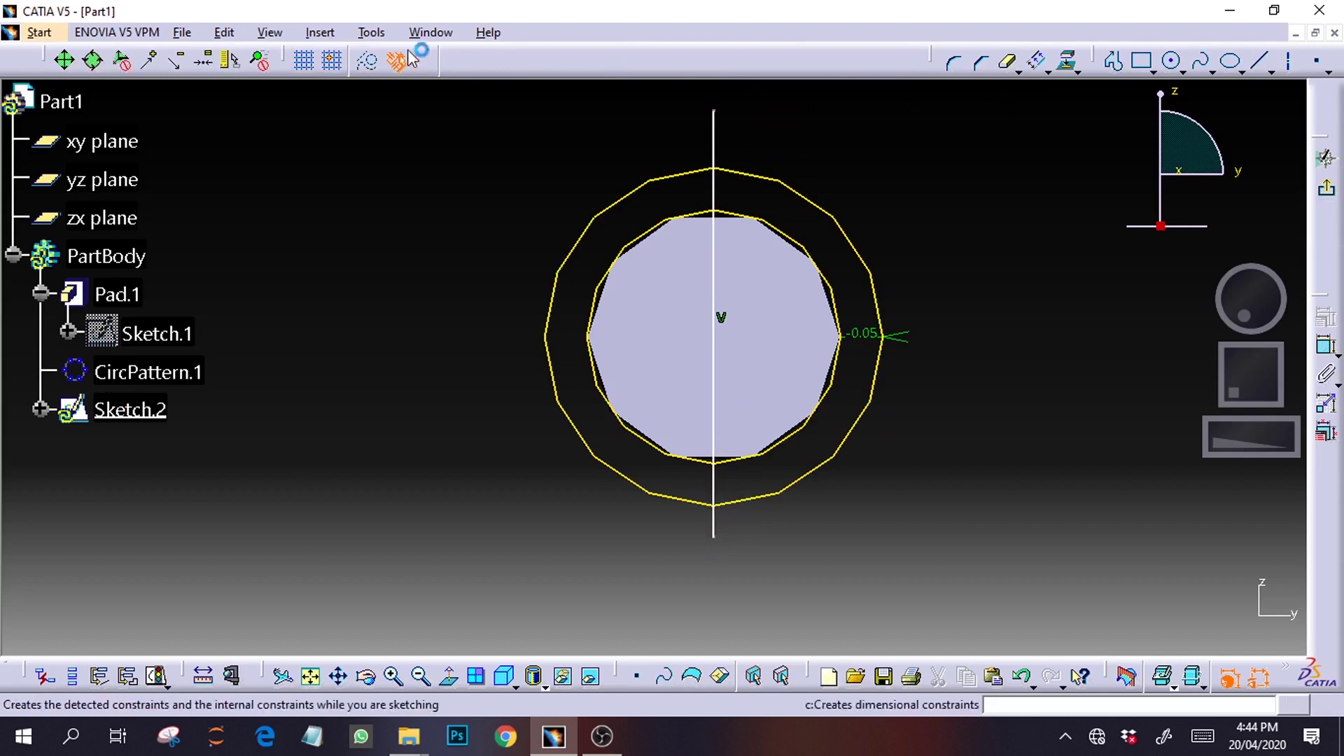
Quick Trim the inner circle, the outer circle's left half and the overhanging line ends to leave a closed half-circle profile
left_click(1008, 63)
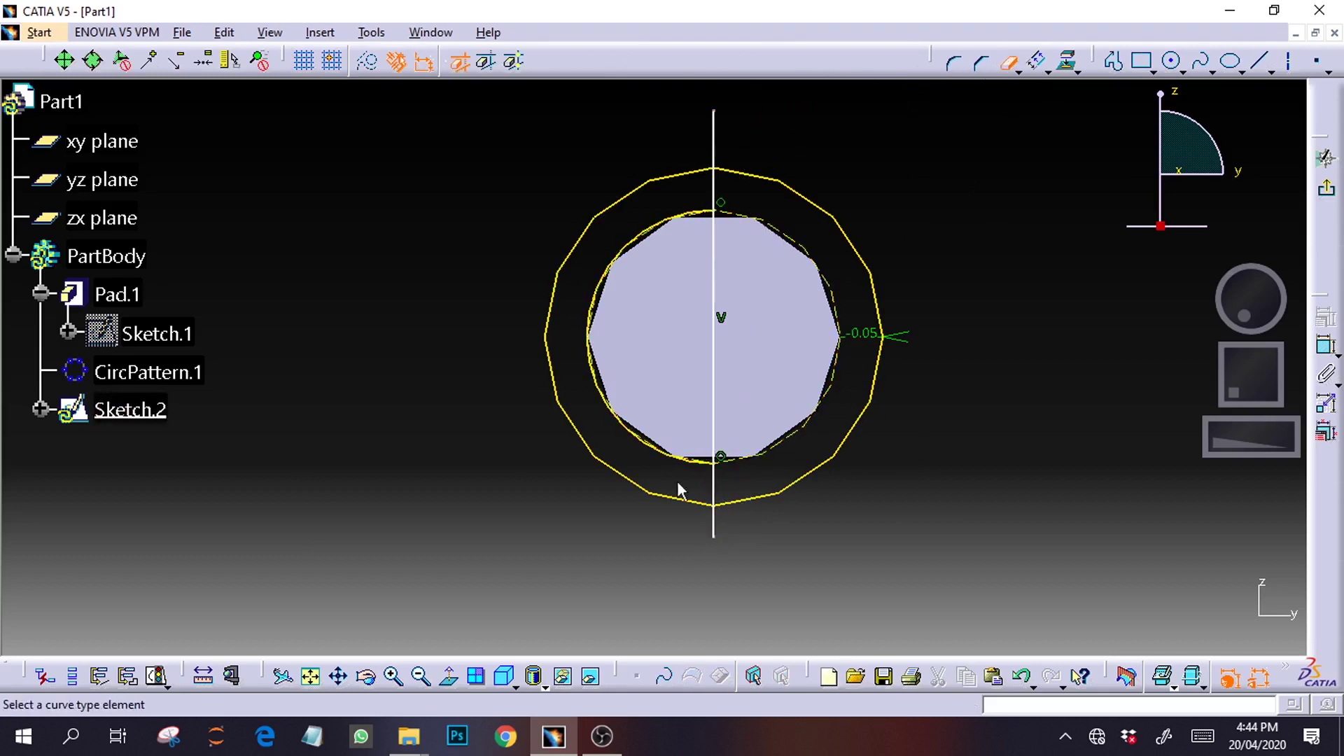
left_click(684, 460)
left_click(621, 203)
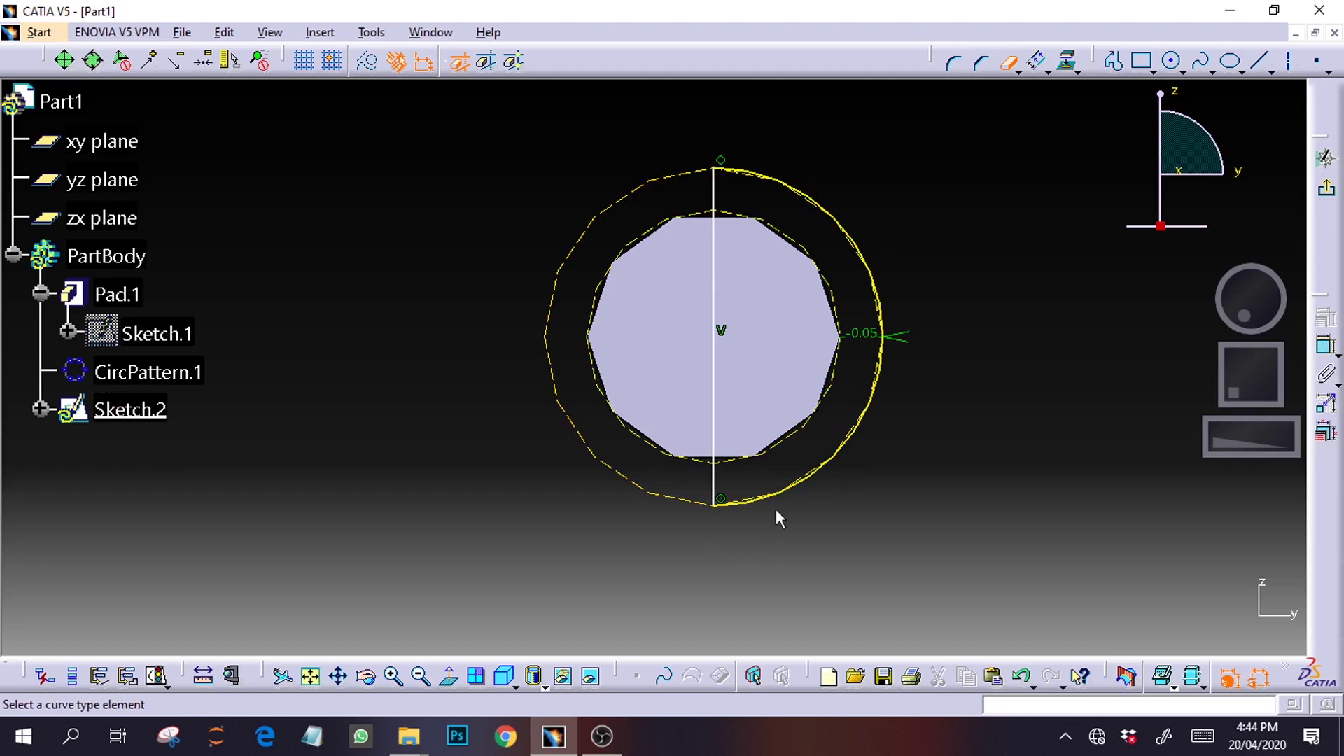
left_click(1008, 62)
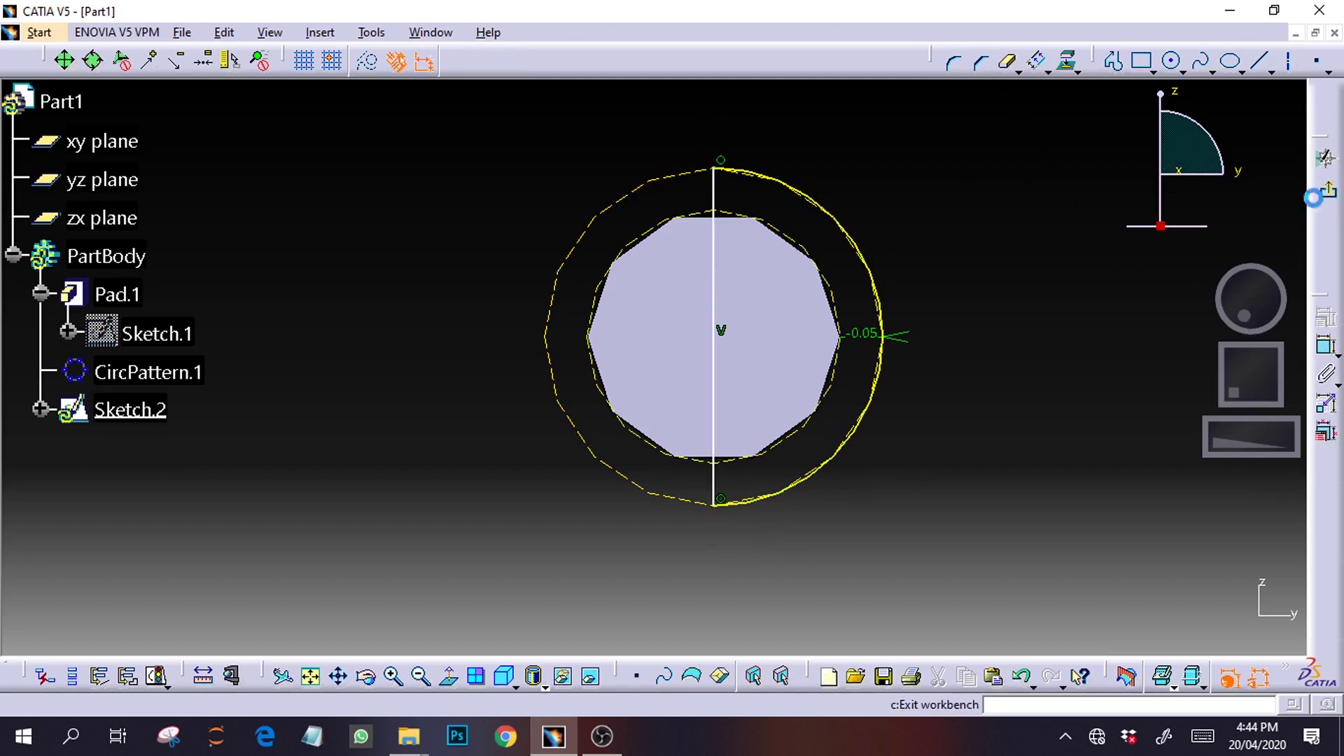
Exit the sketch and create a Shaft from the half-circle profile, revolved 180 degrees about its straight vertical edge
left_click(1316, 196)
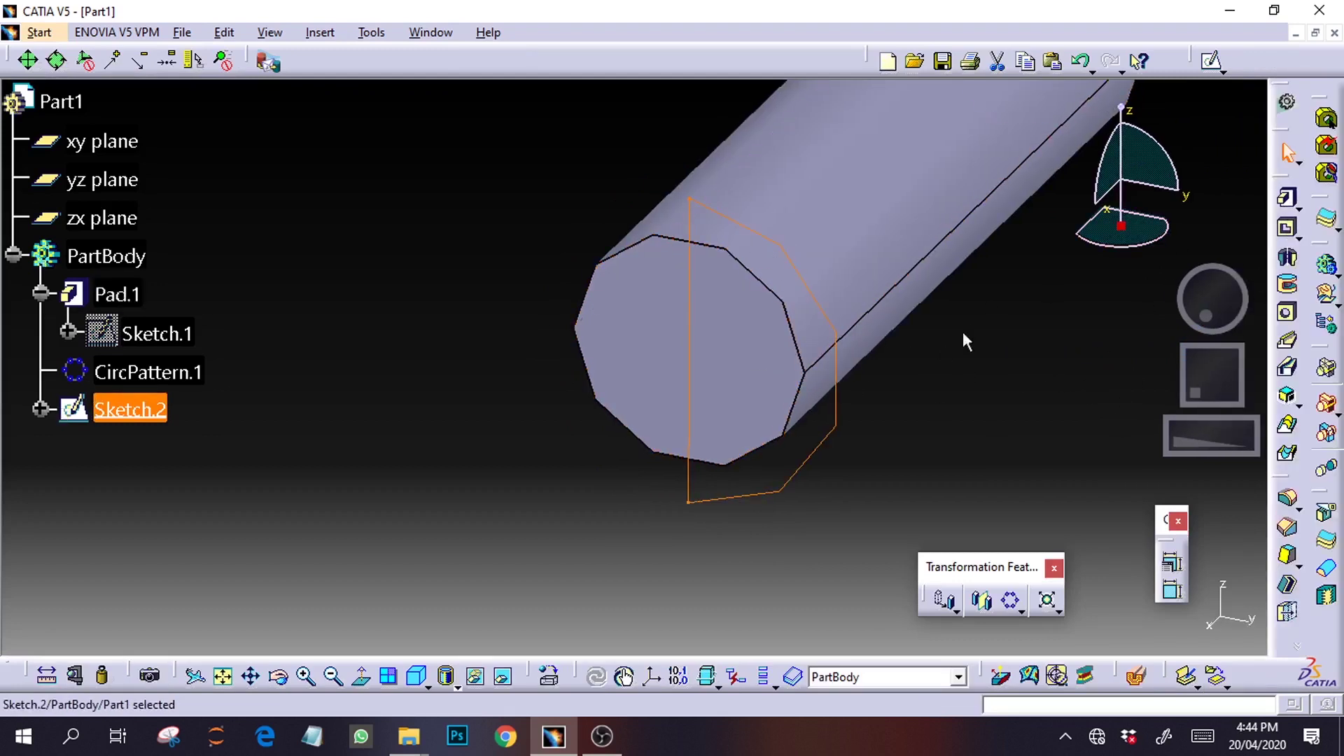
left_click(1286, 258)
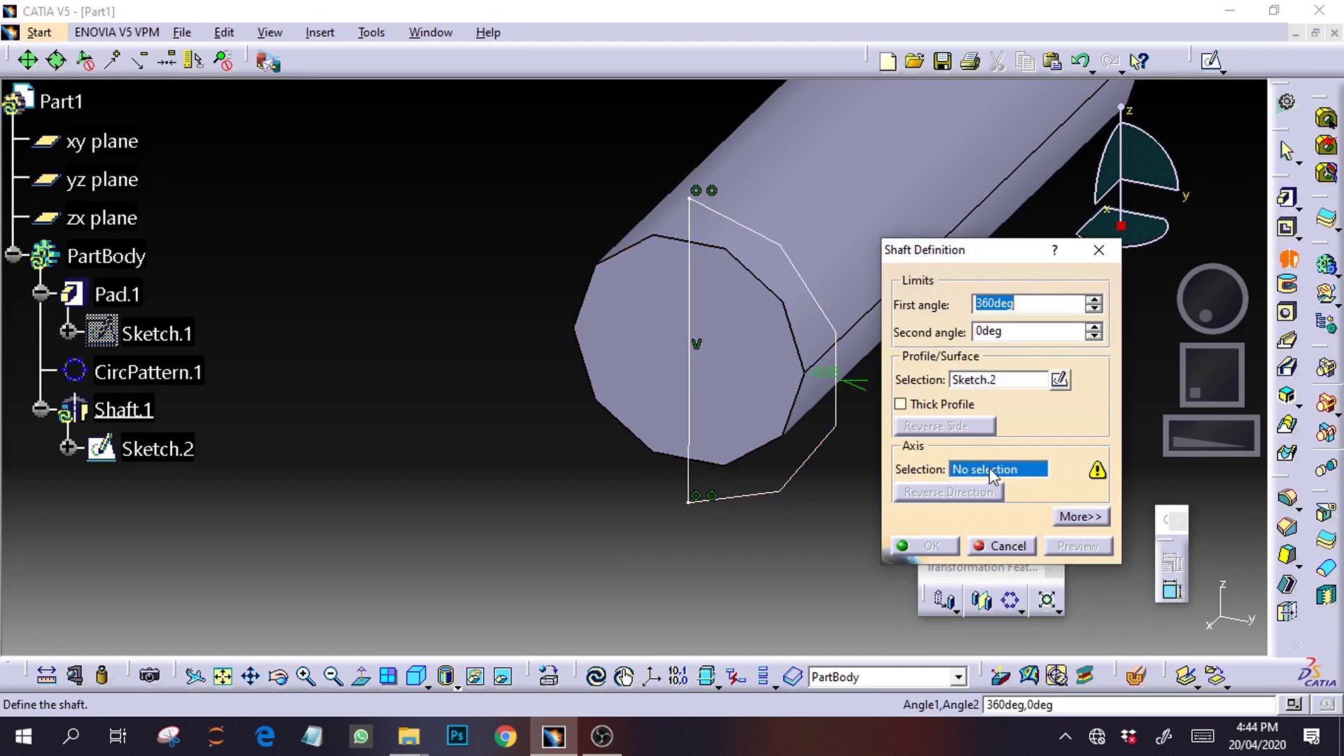
left_click(690, 389)
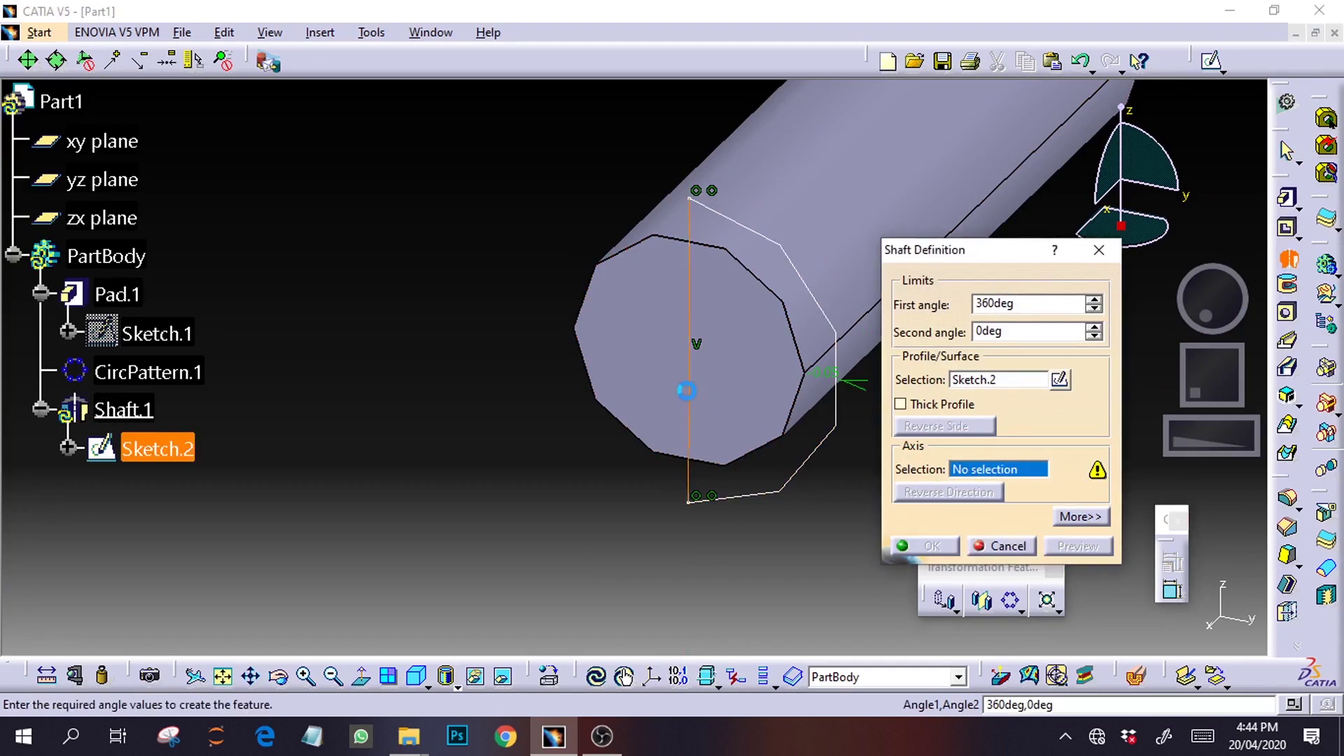
left_click(1093, 309)
left_click(1094, 309)
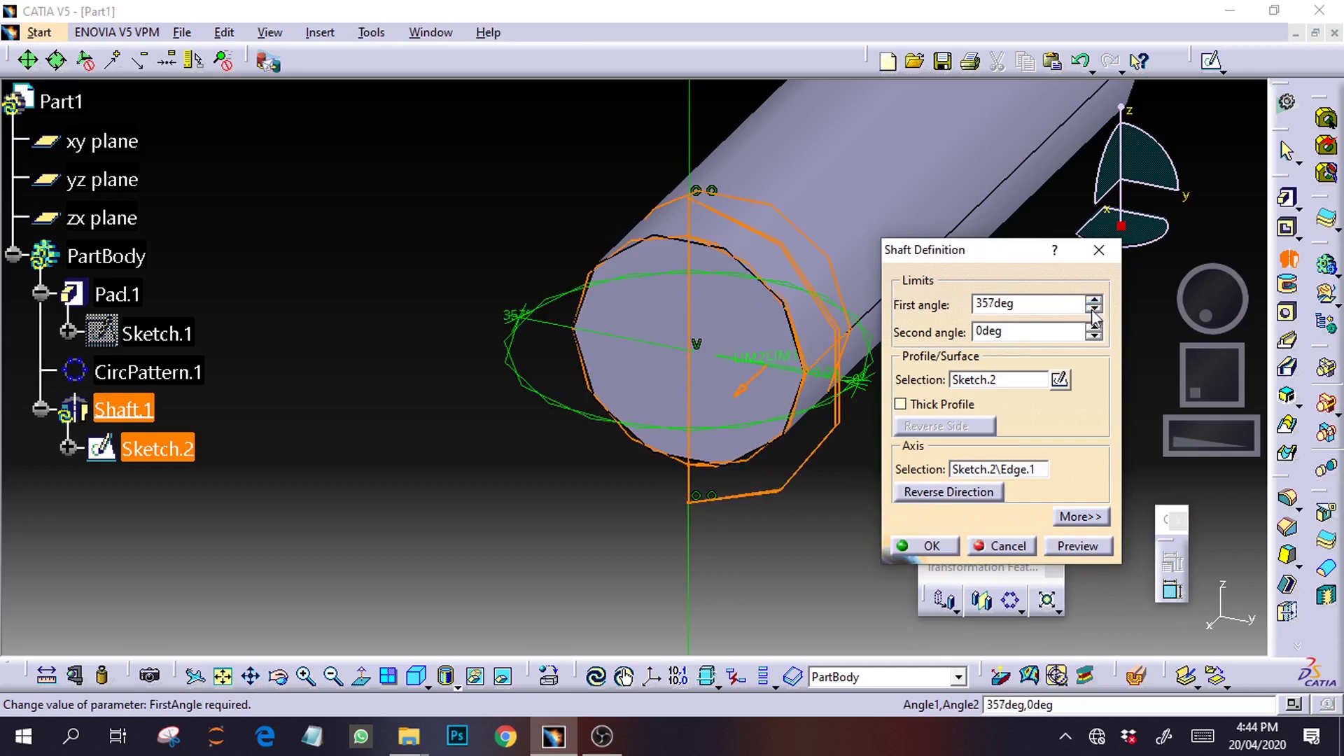
double_click(1062, 305)
type("180")
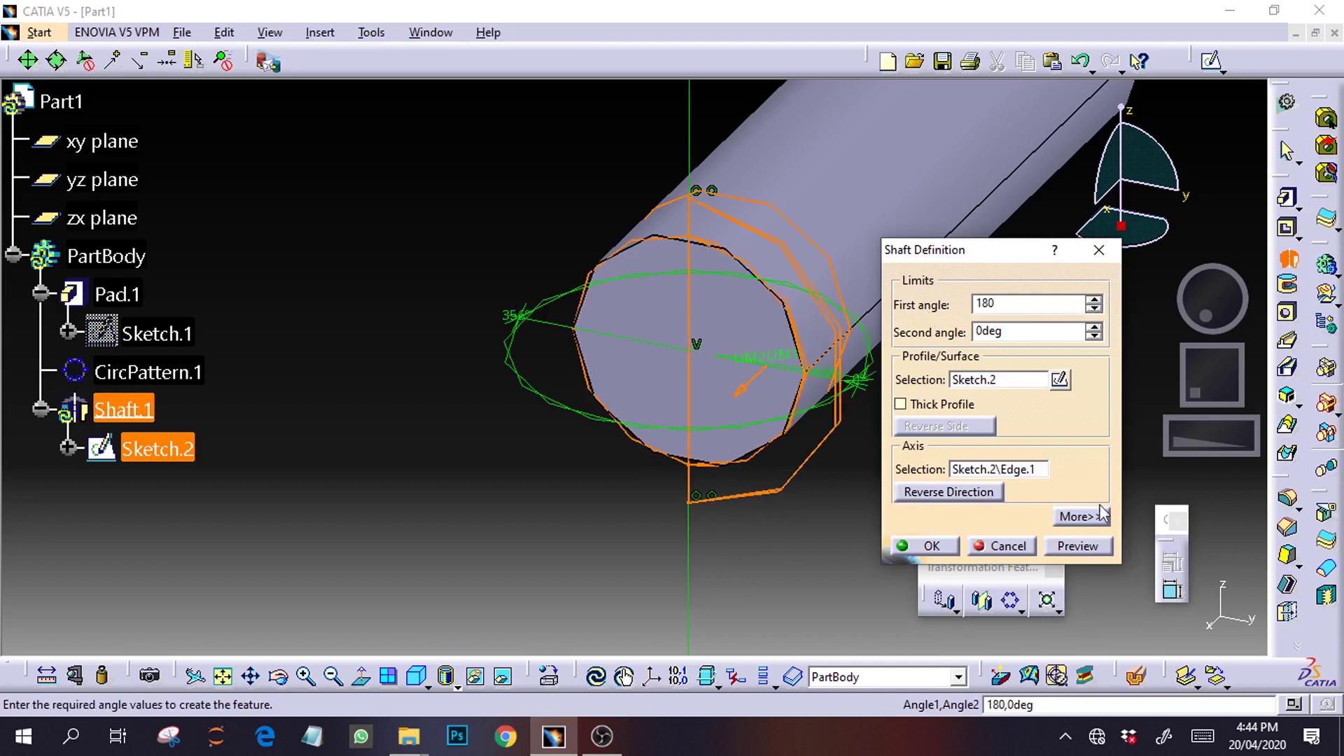
left_click(1079, 546)
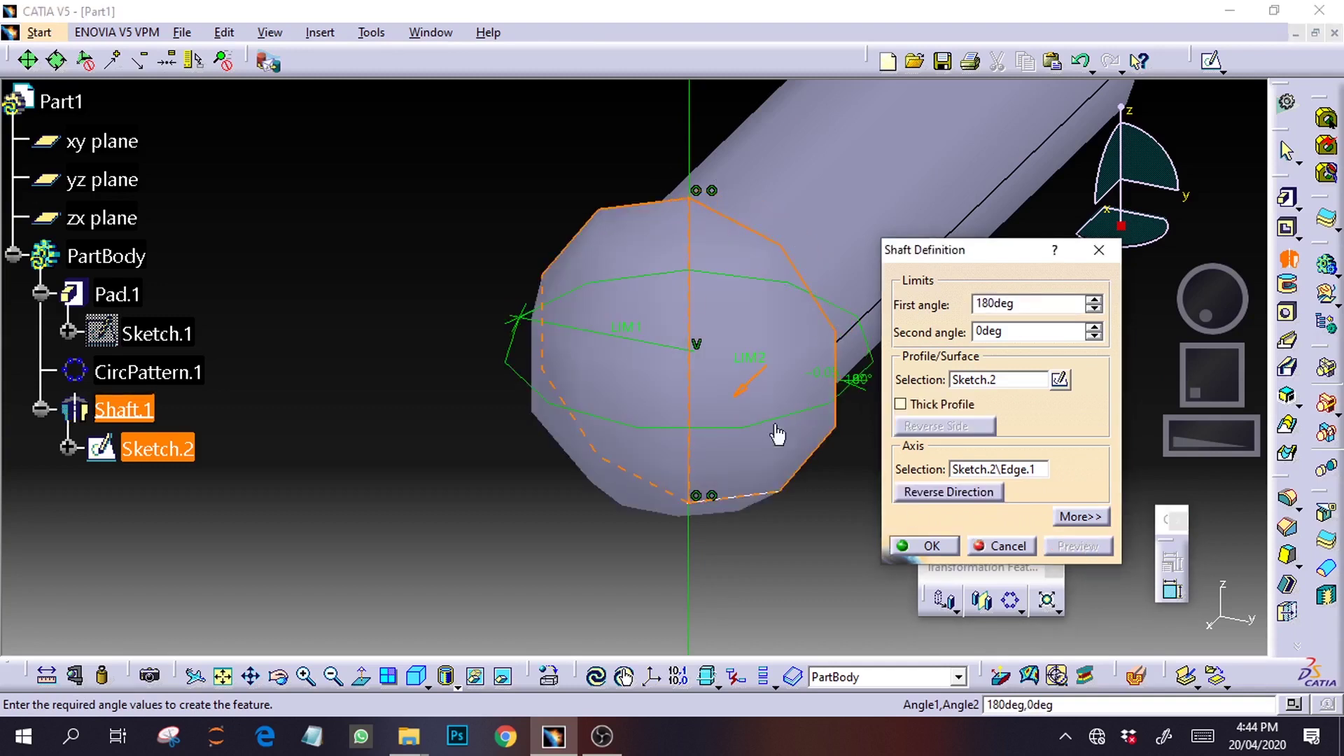
left_click(933, 546)
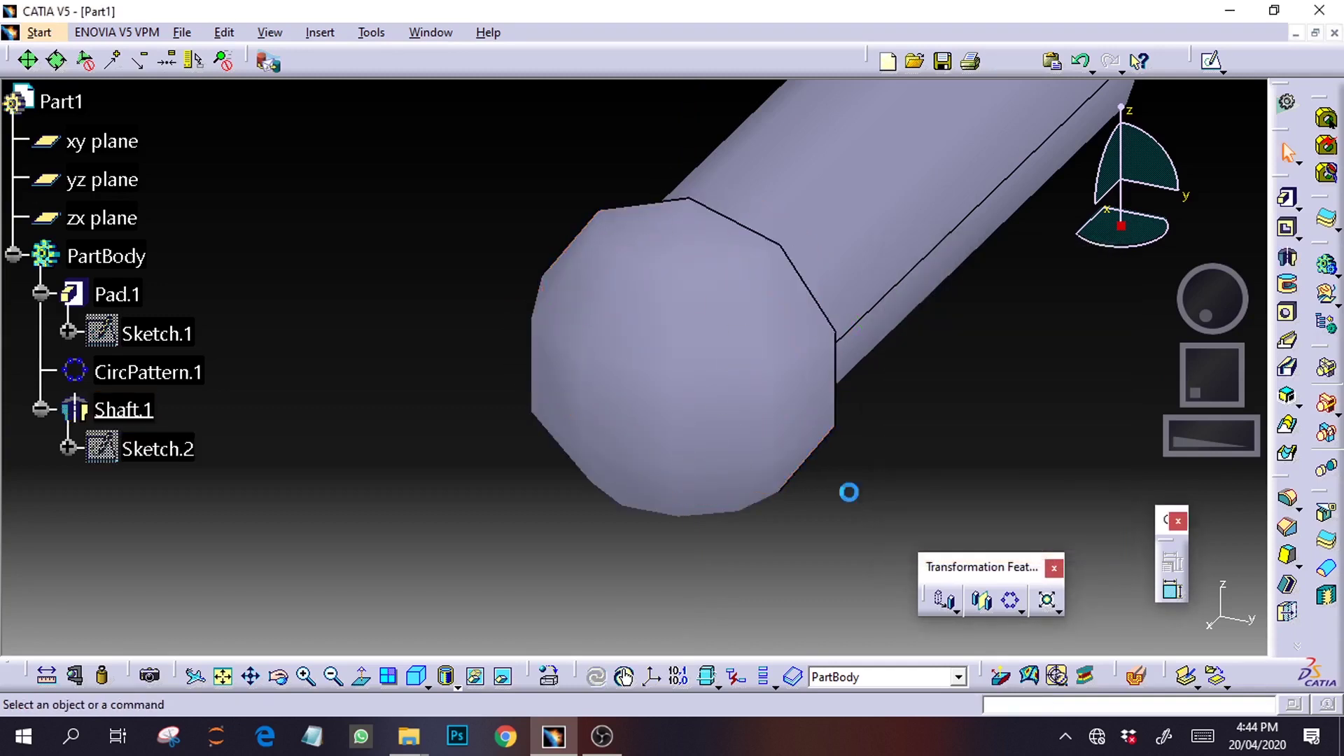
Open a new sketch on the flat end face of the cylinder opposite the rounded head
left_click_drag(1225, 330, 1178, 392)
left_click_drag(1237, 292, 1173, 354)
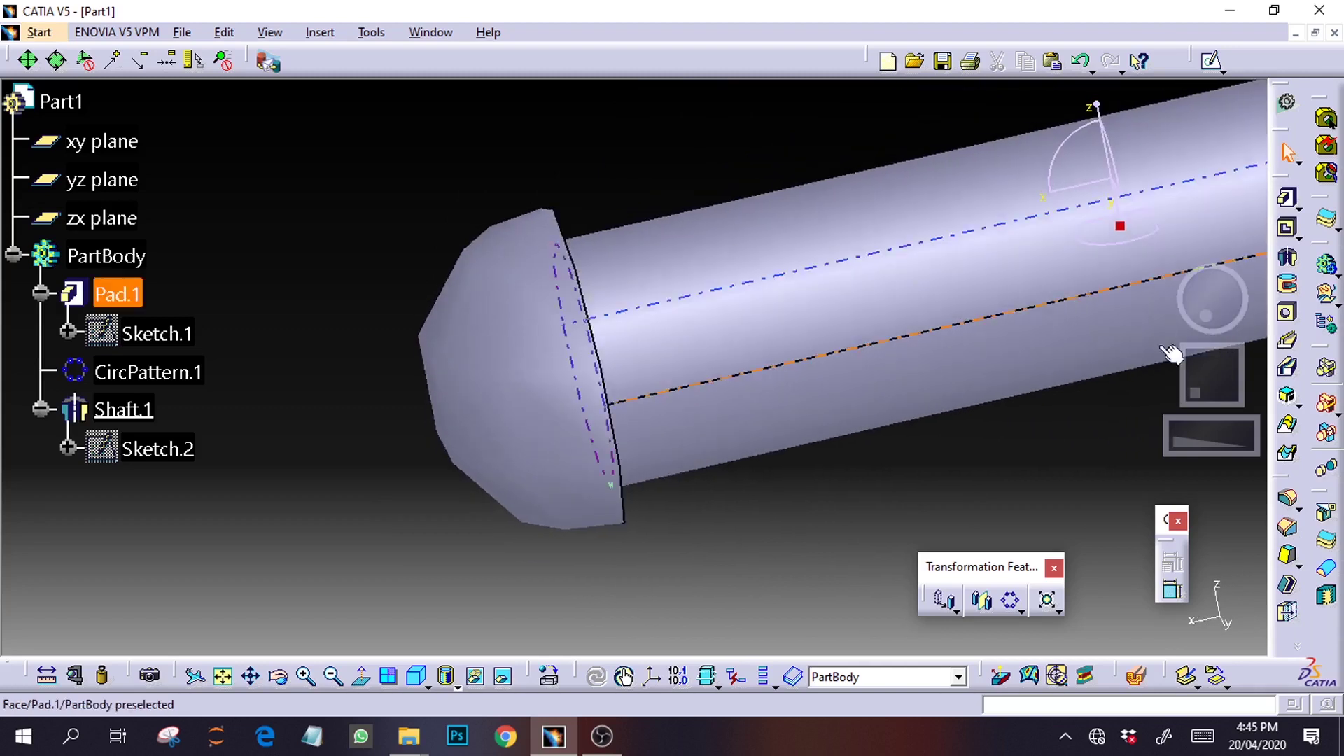
double_click(1209, 366)
left_click(1228, 172)
left_click_drag(1217, 400, 1110, 410)
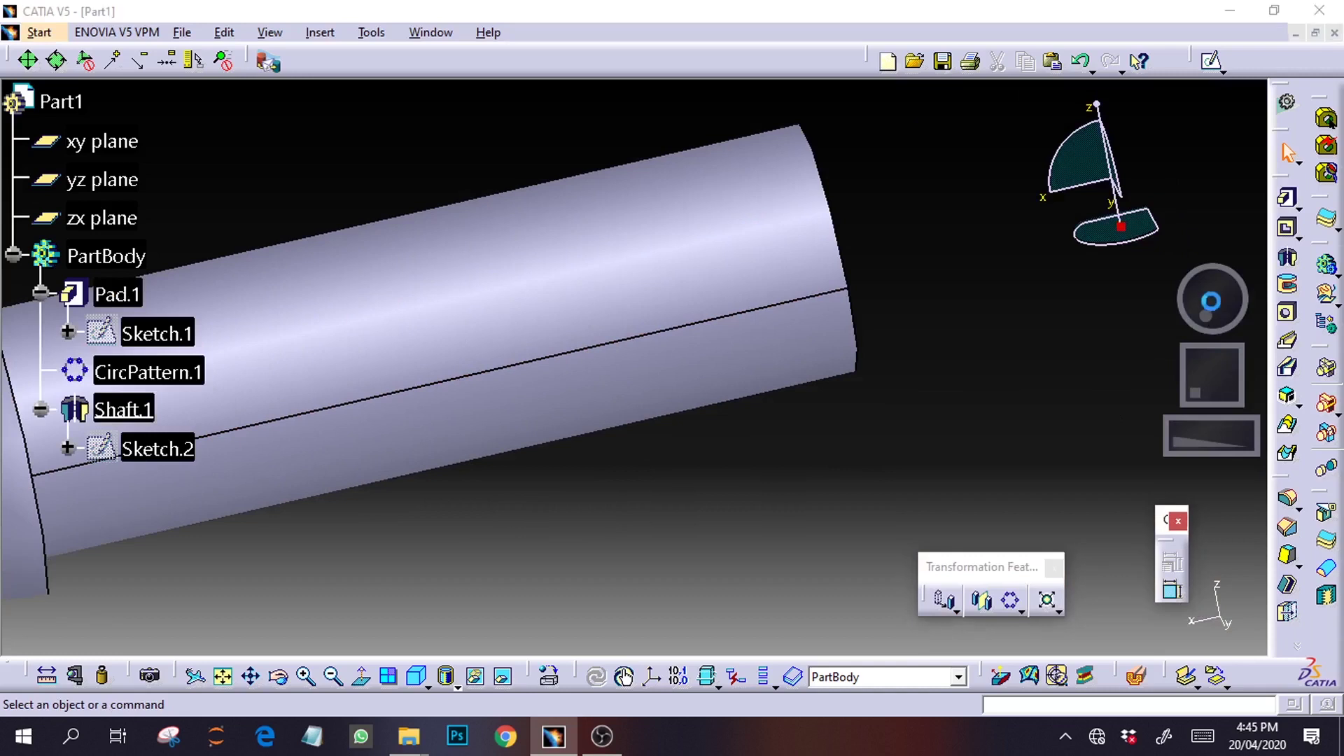
double_click(1207, 302)
left_click(1229, 171)
left_click_drag(1223, 305, 892, 251)
left_click(888, 226)
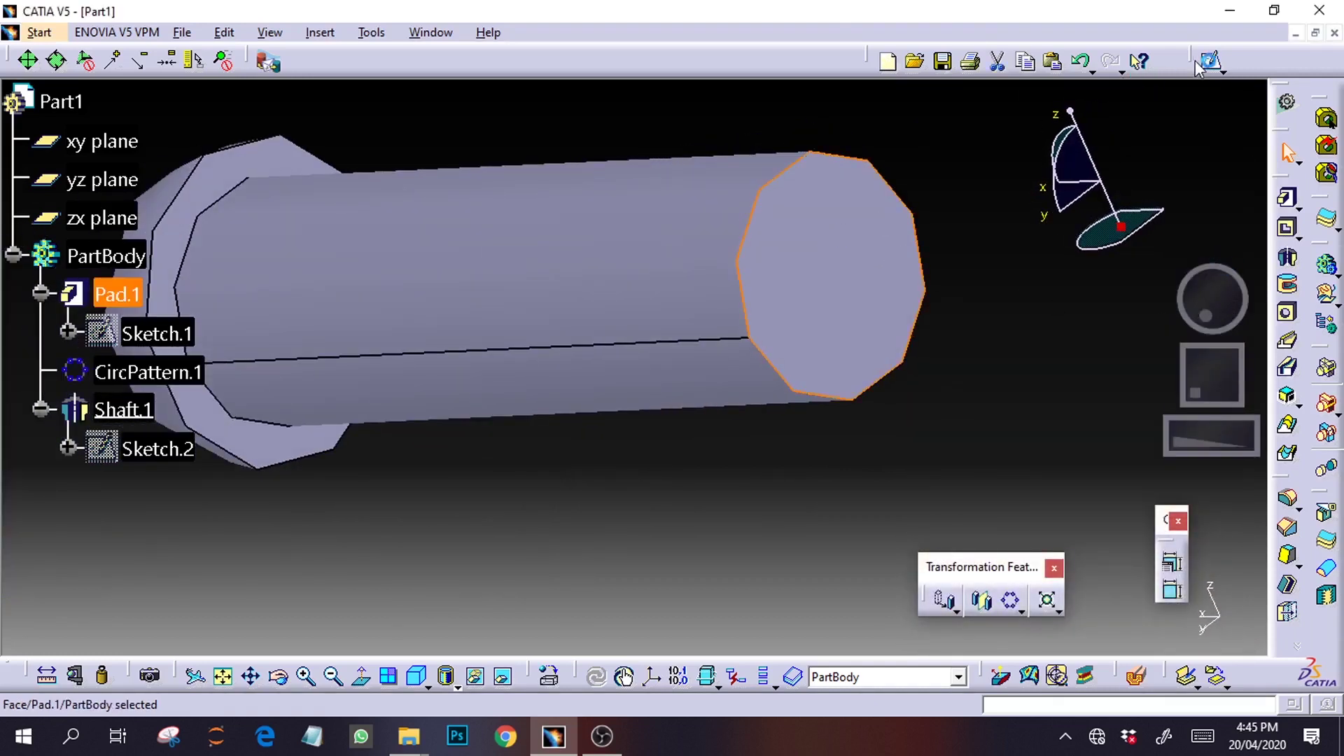
left_click(1211, 62)
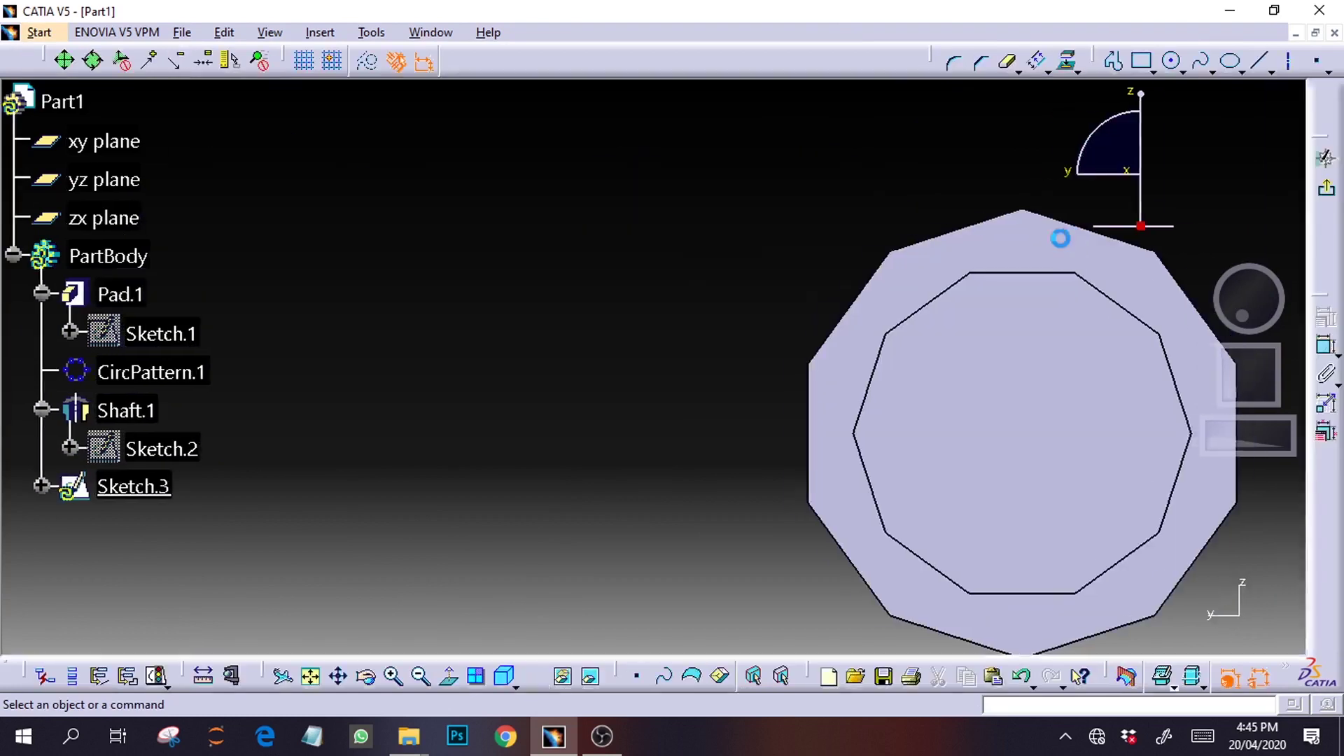
Project the outer circular edge of the rounded head onto the sketch plane
double_click(1261, 371)
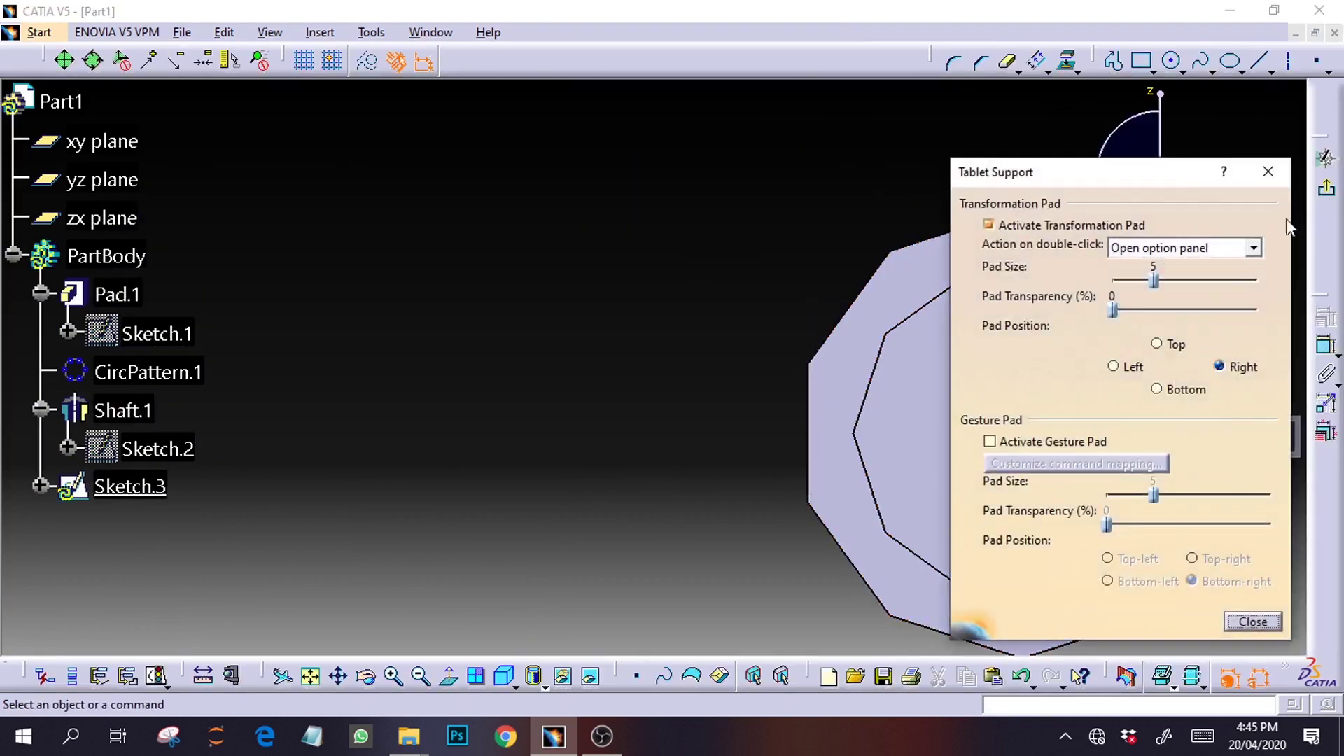
left_click(1268, 172)
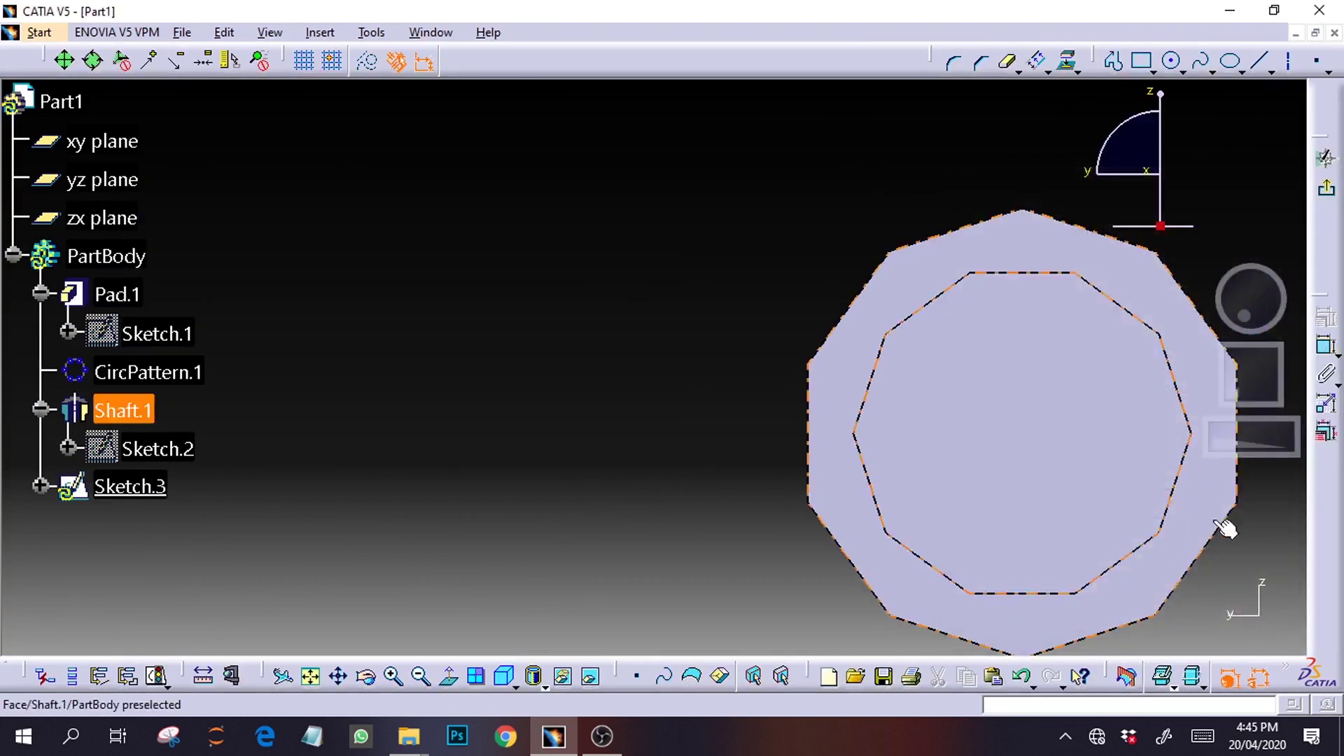
left_click_drag(1278, 392, 1224, 383)
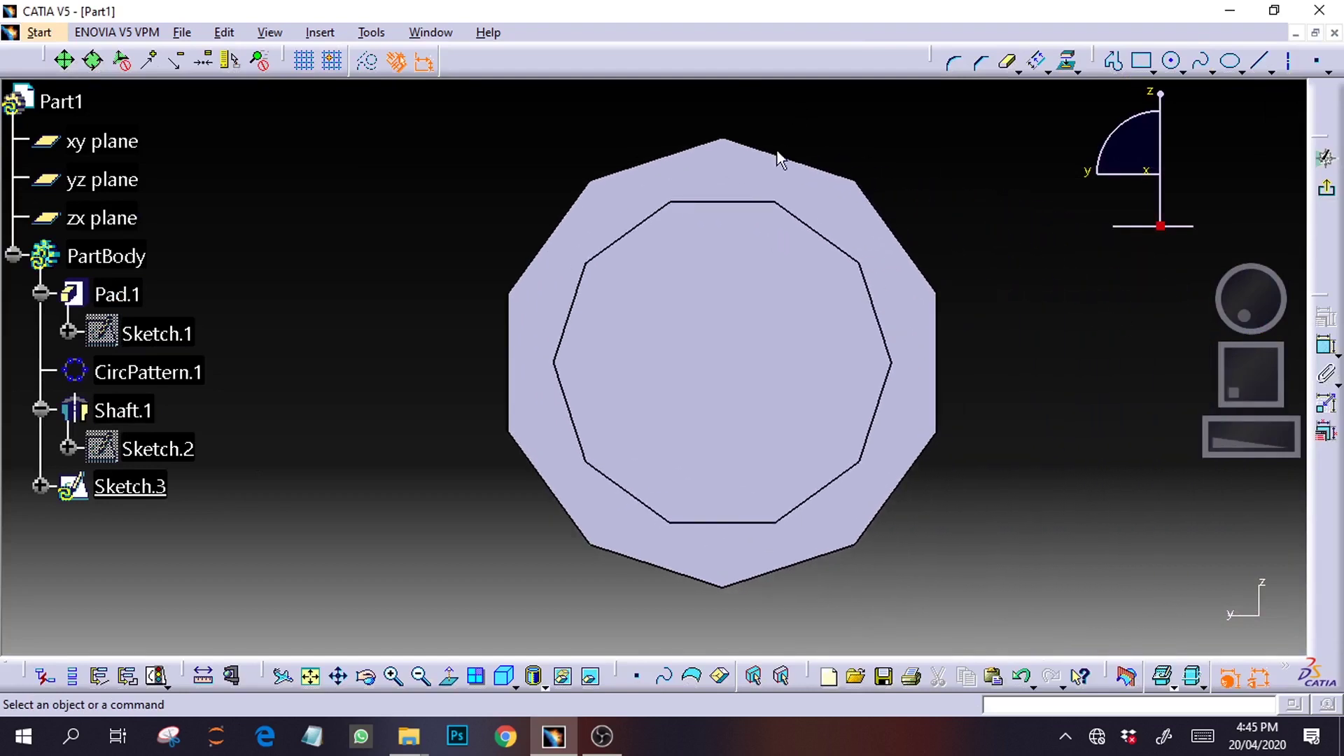
left_click(1066, 61)
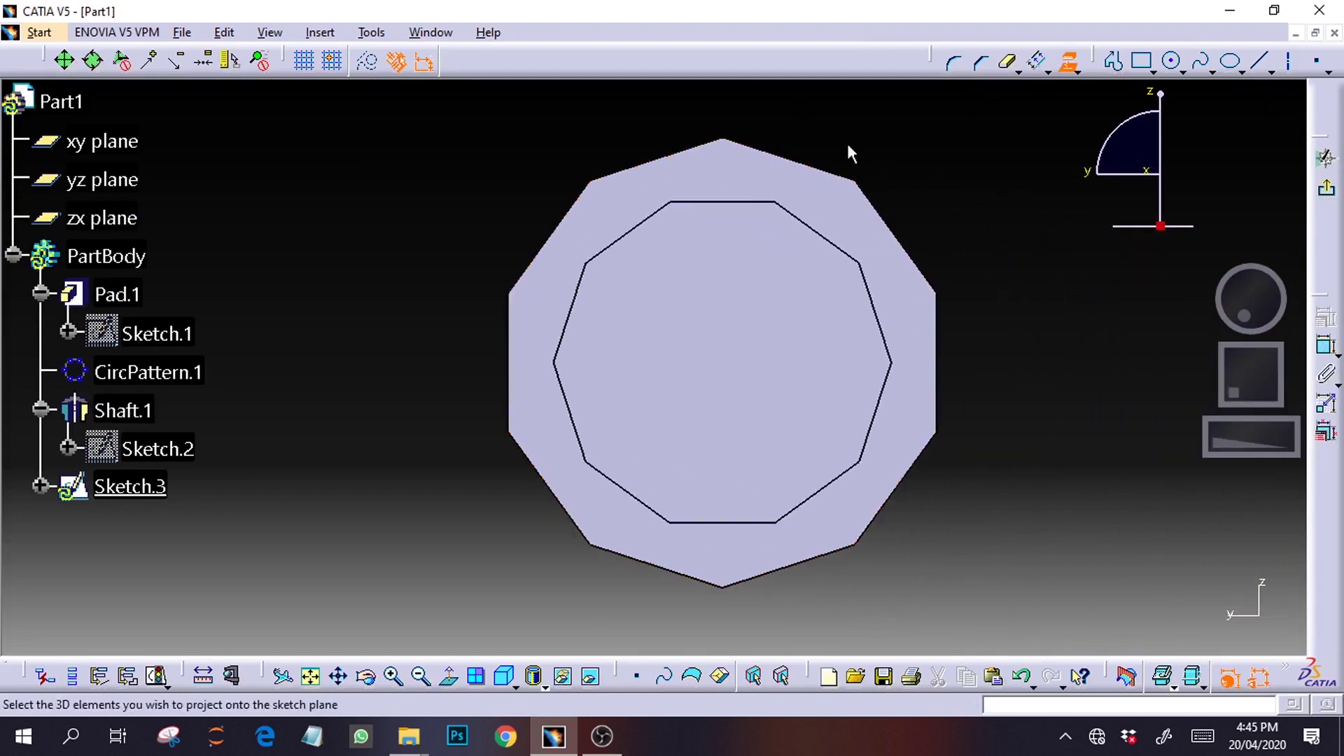
left_click(835, 175)
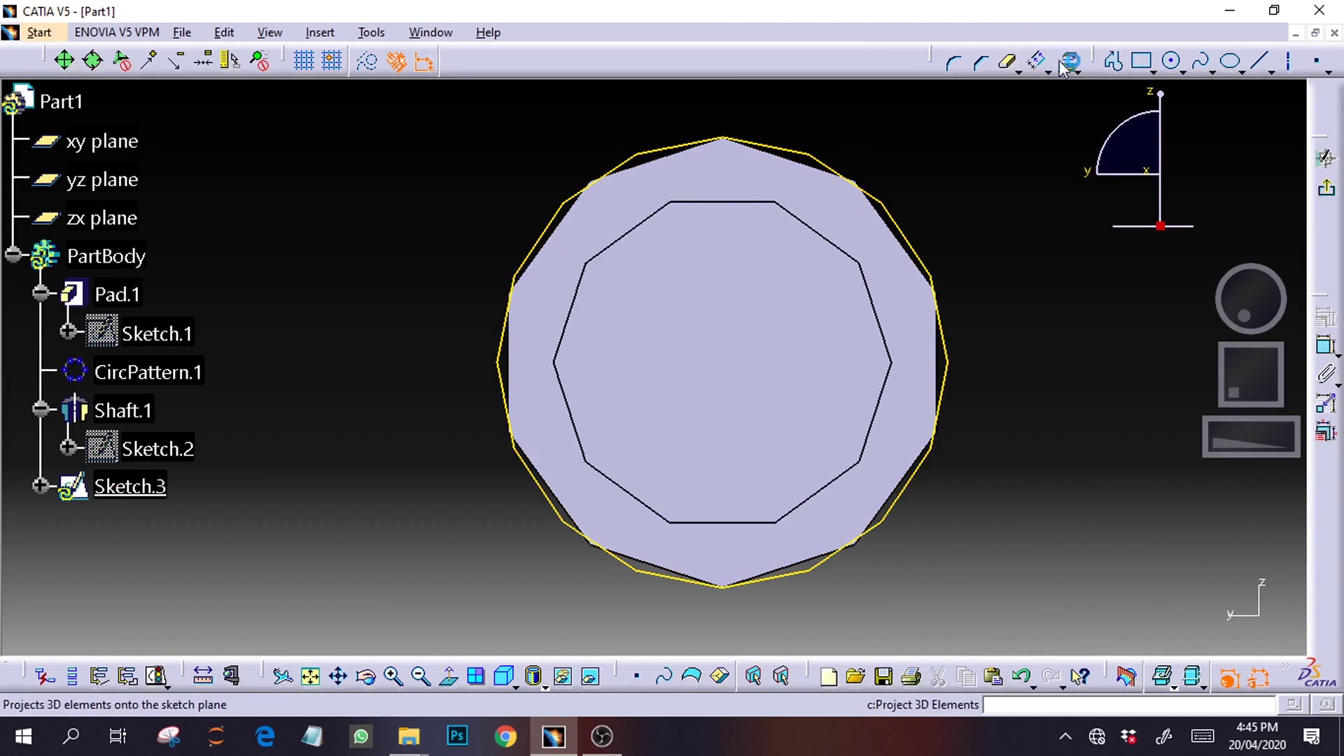
left_click(1260, 61)
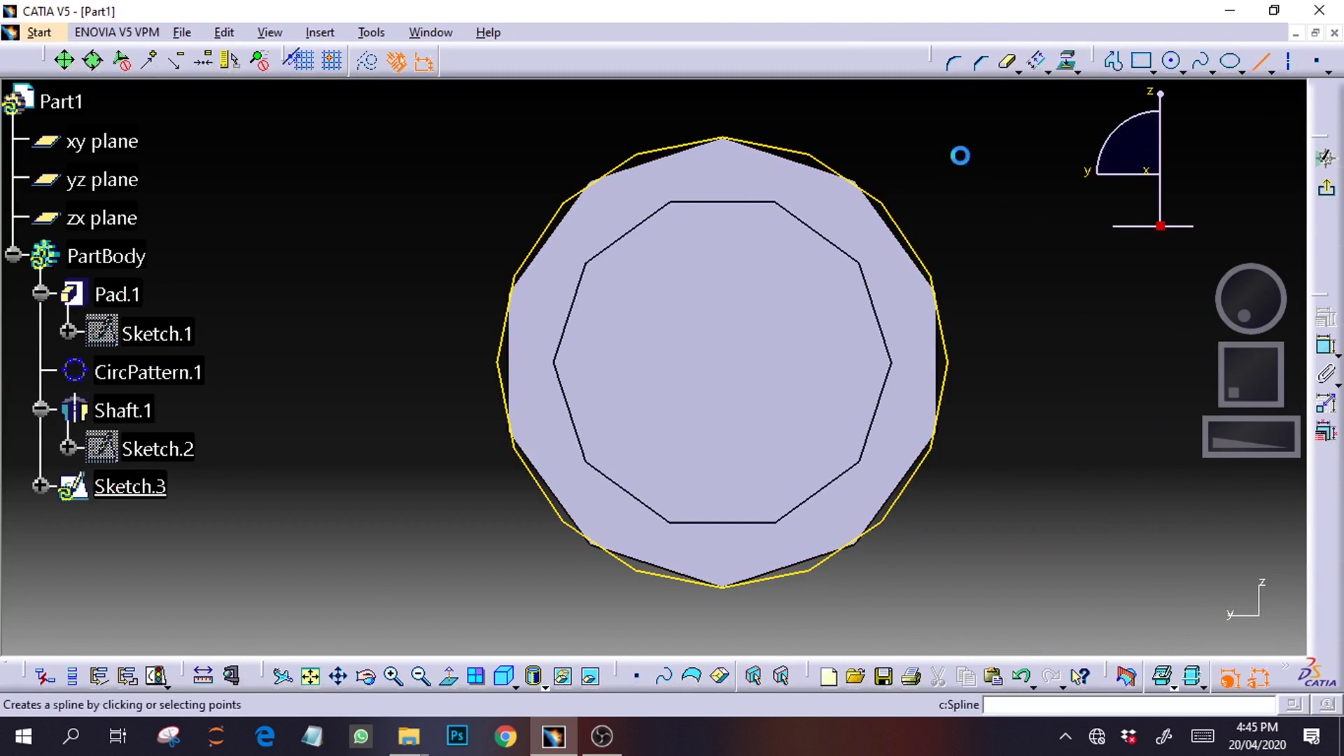
left_click(718, 632)
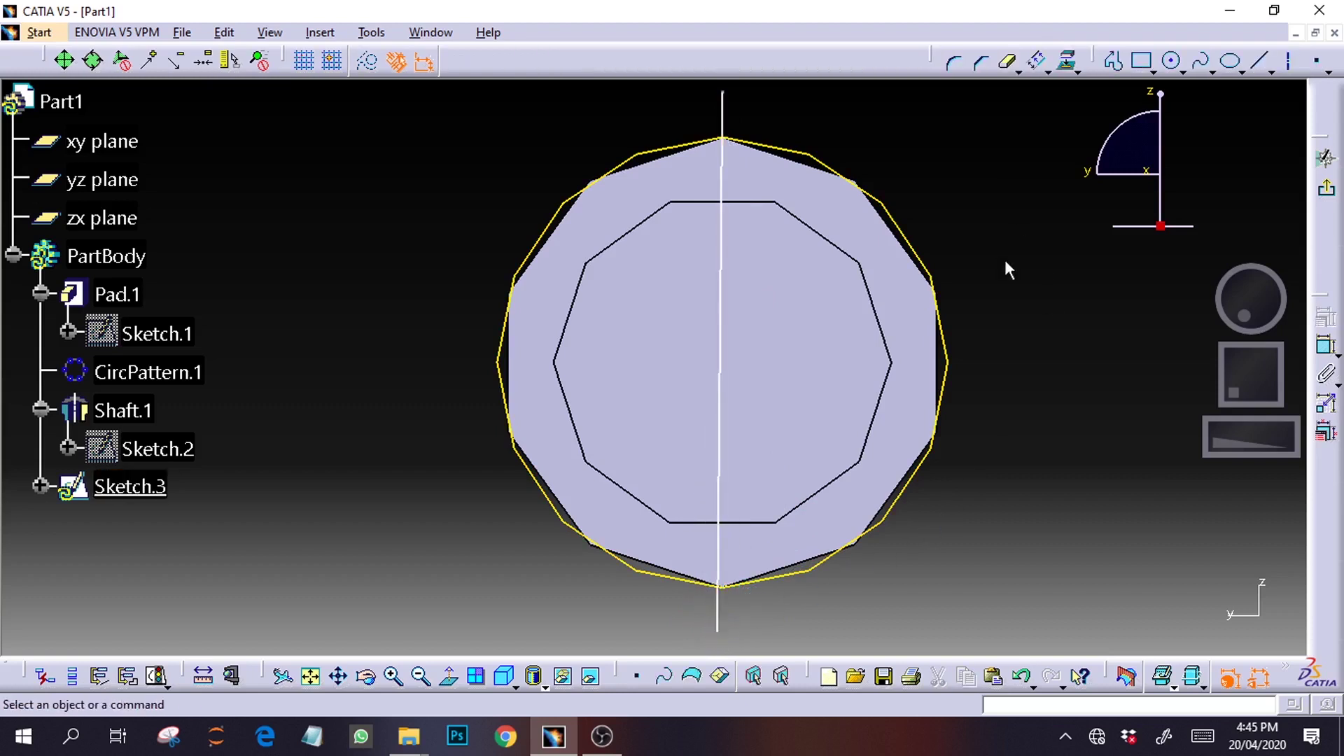
left_click(721, 418)
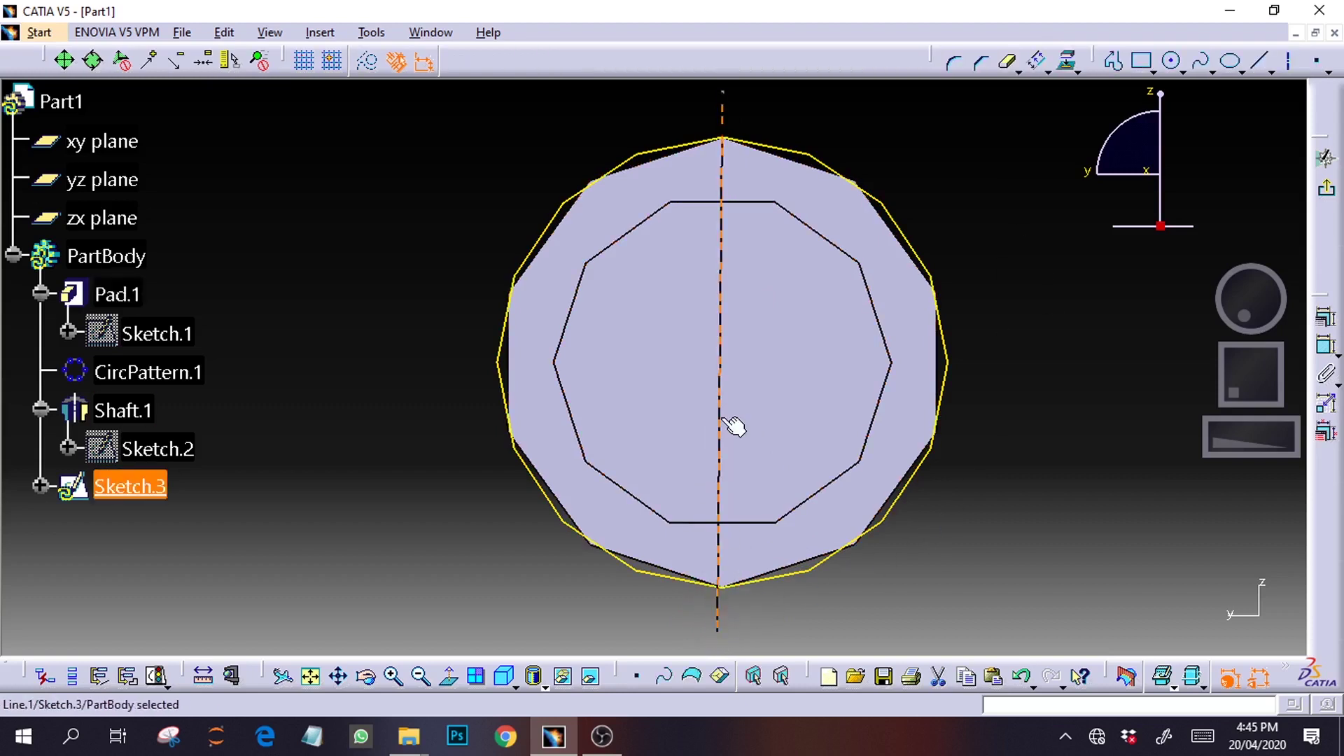
key("Delete")
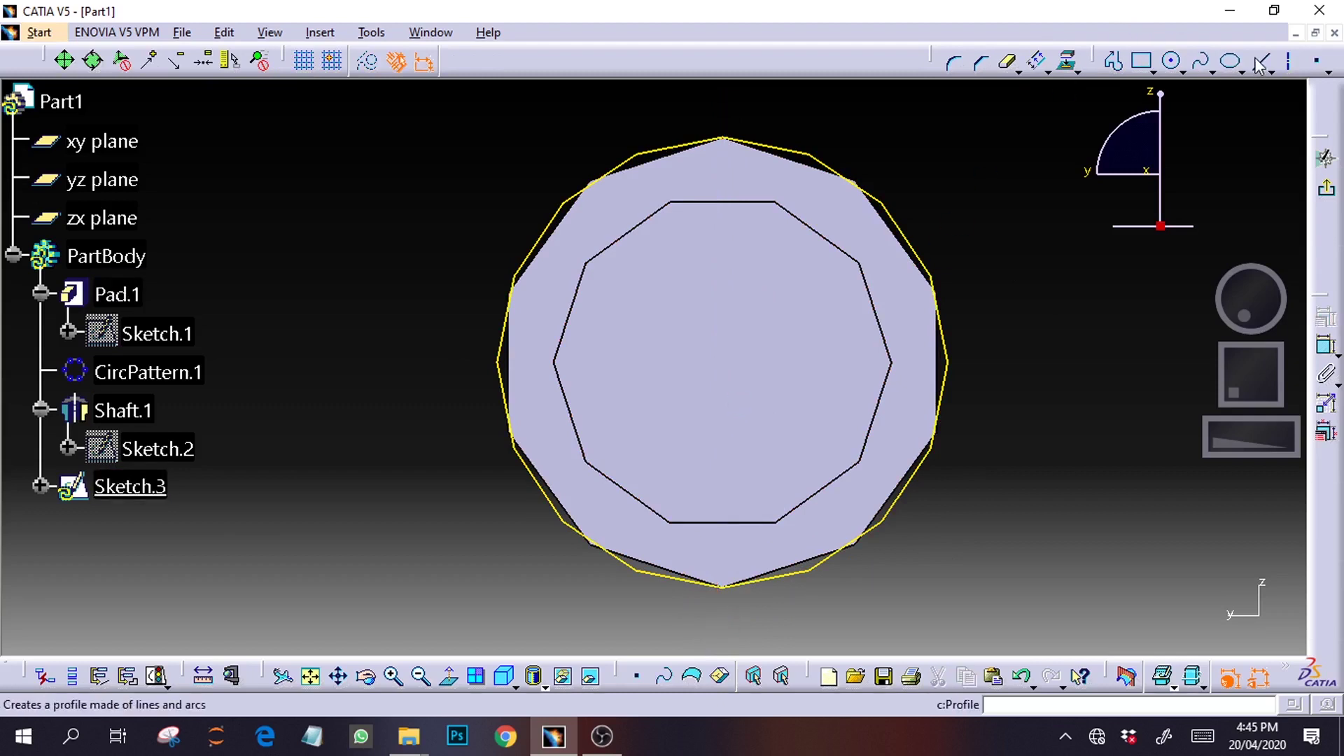
Draw a vertical line through the projected circle's centre, extending past the circle at both ends
left_click(1113, 60)
left_click(722, 99)
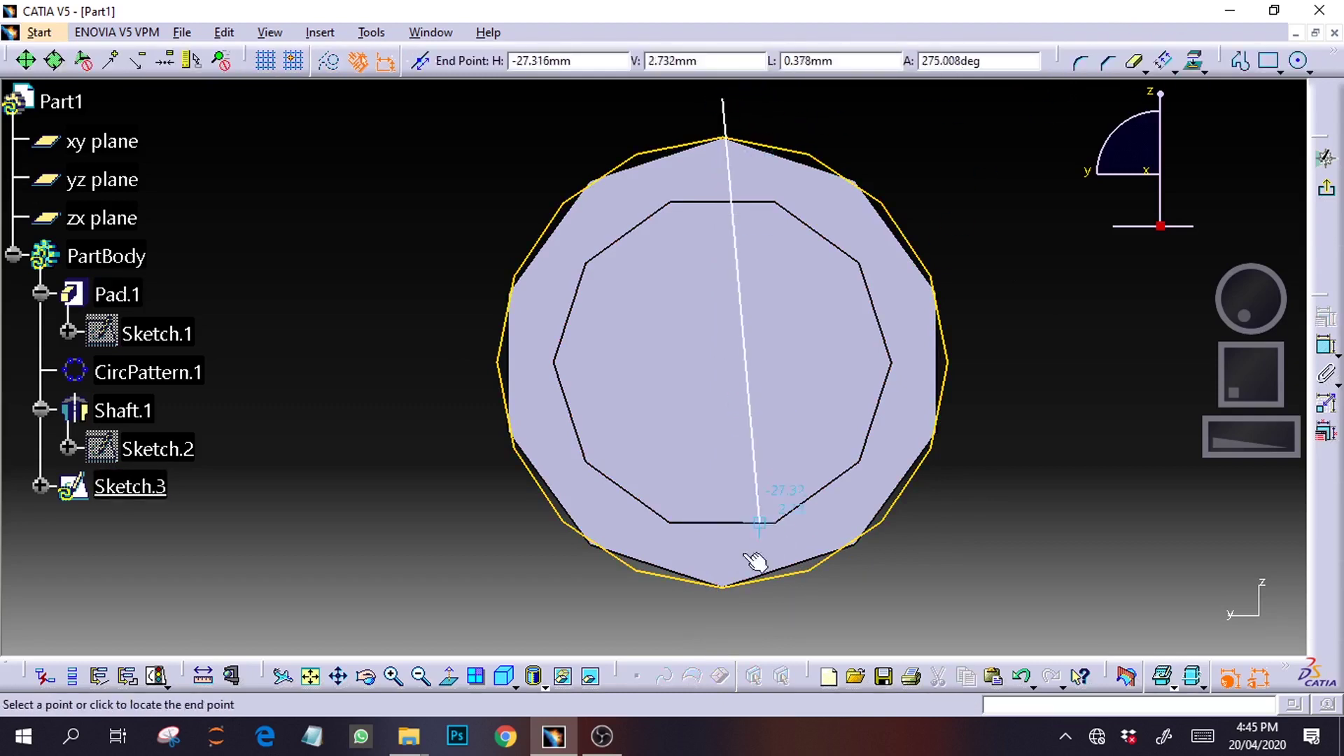
left_click(724, 639)
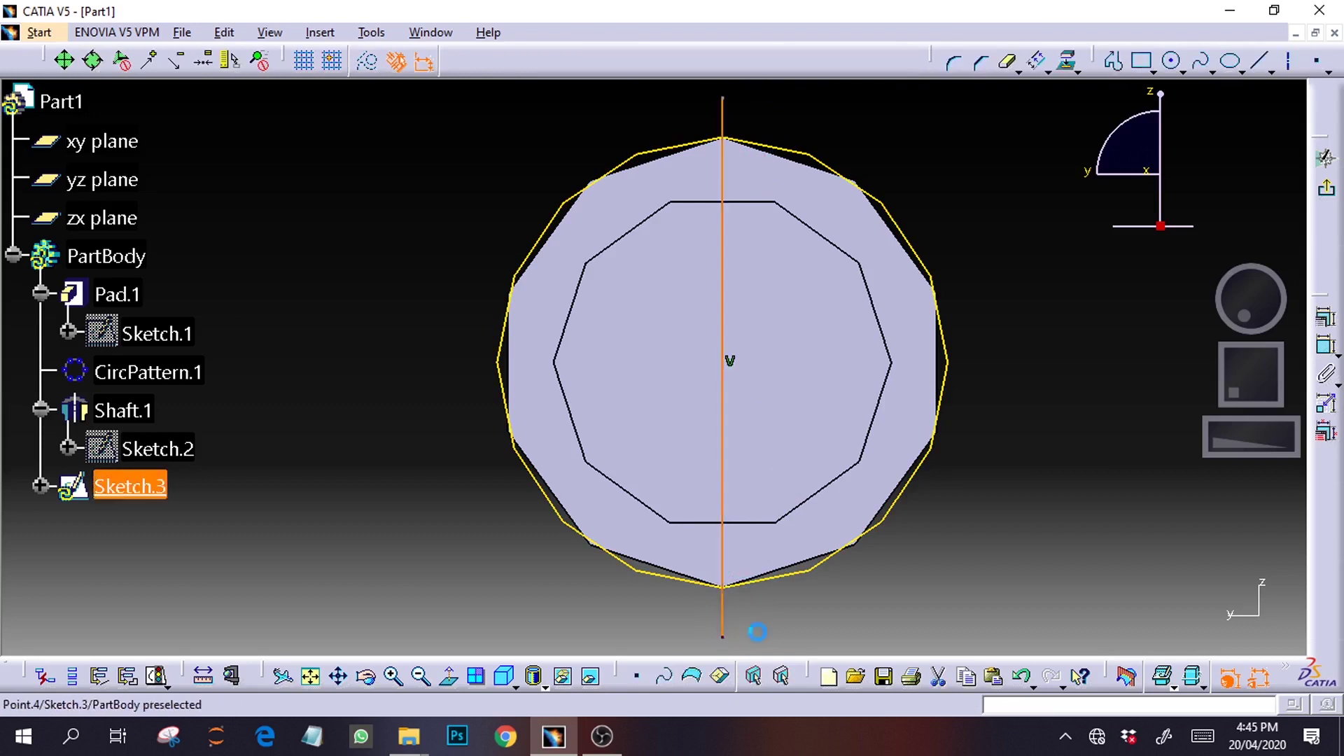
Quick Trim the circle's left half and both overhanging line ends to leave a closed half-circle profile
left_click(1007, 61)
left_click(669, 149)
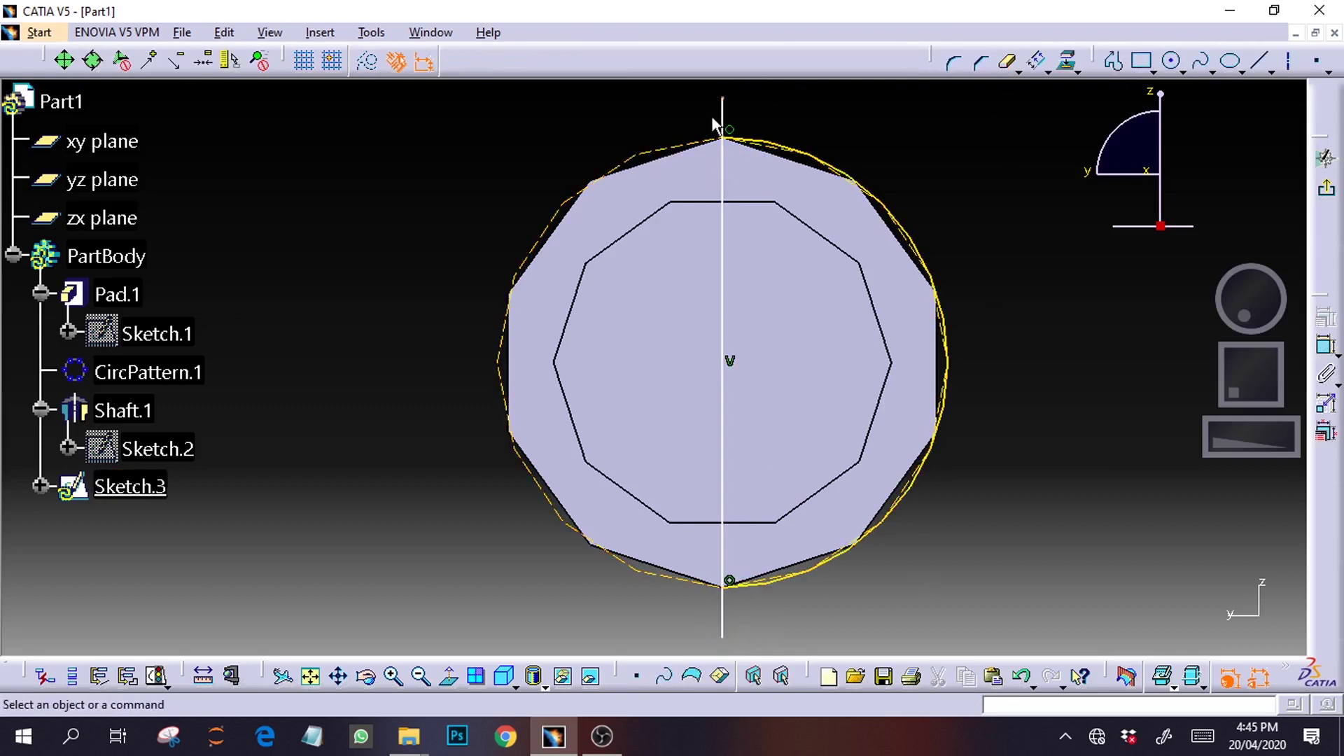
left_click(723, 120)
left_click(1006, 63)
left_click(726, 120)
left_click(724, 638)
Exit the sketch and create a second Shaft from this half-circle, revolved 180 degrees about its straight edge
left_click(1325, 189)
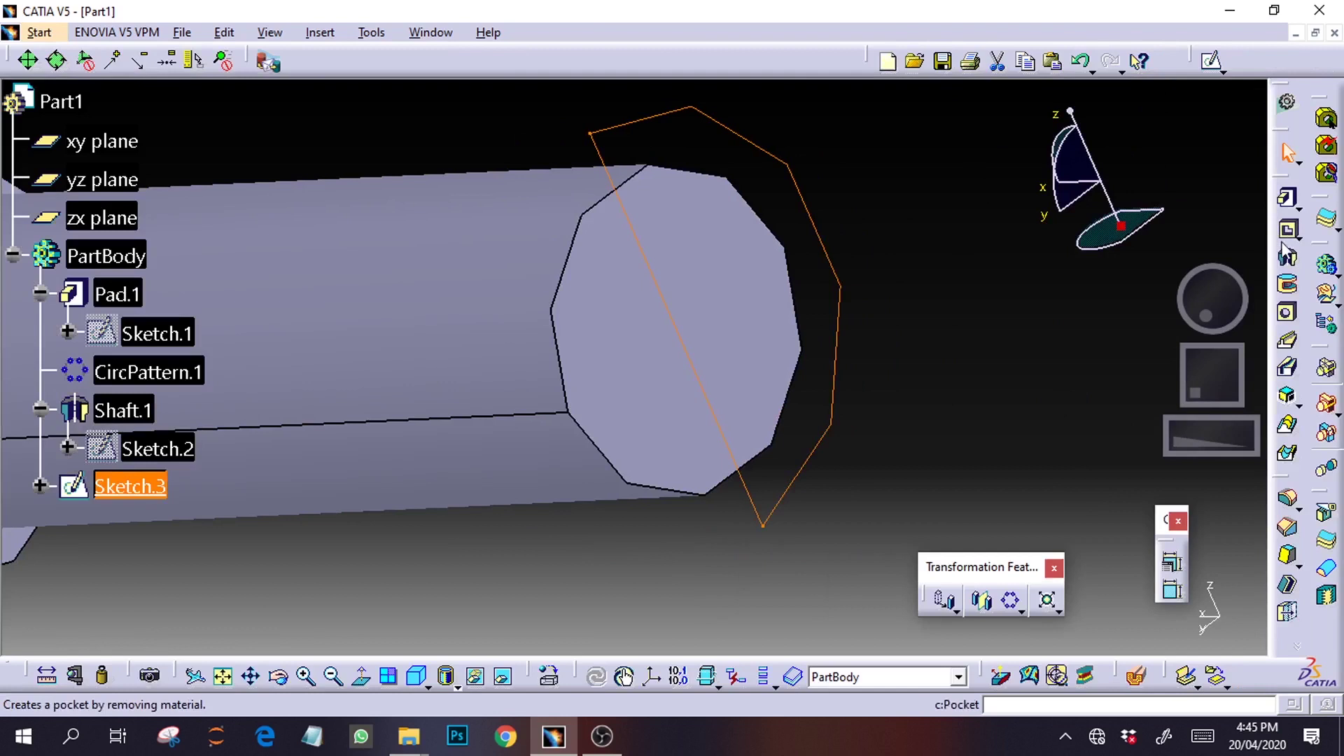
left_click(1288, 259)
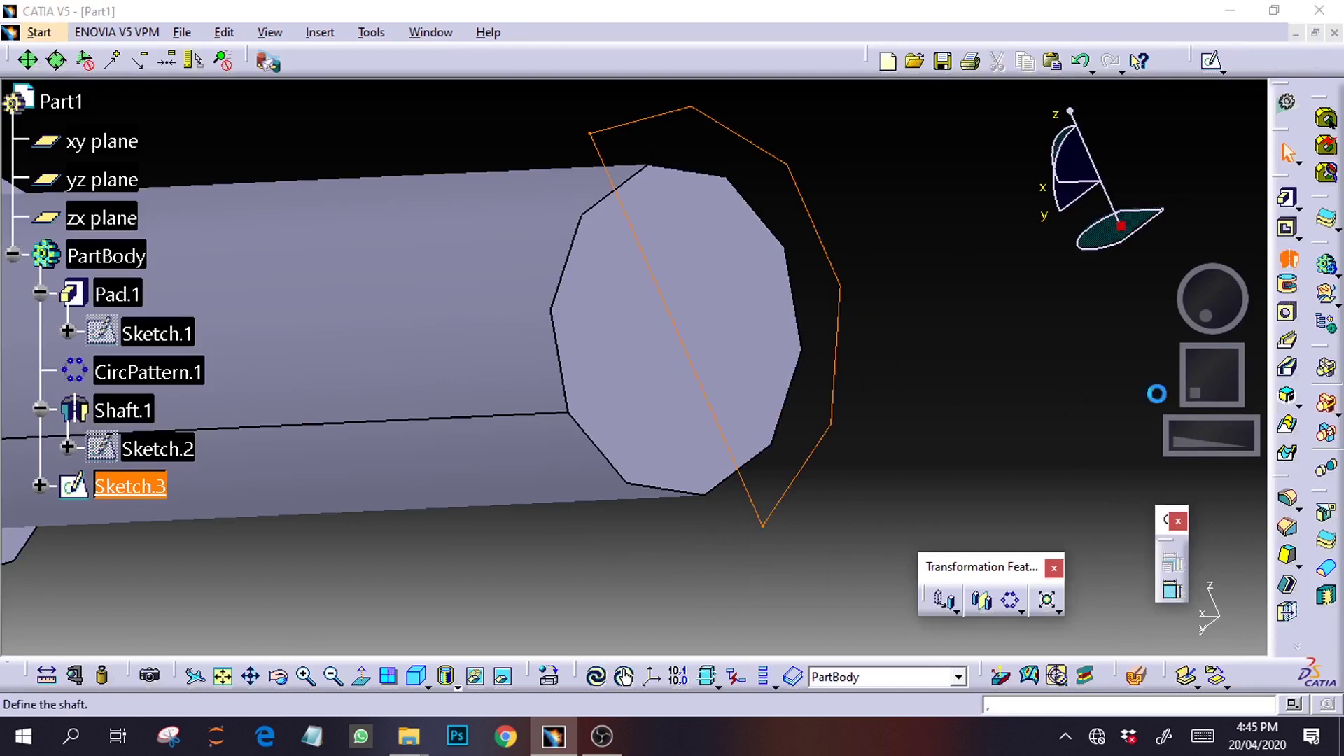
left_click(685, 351)
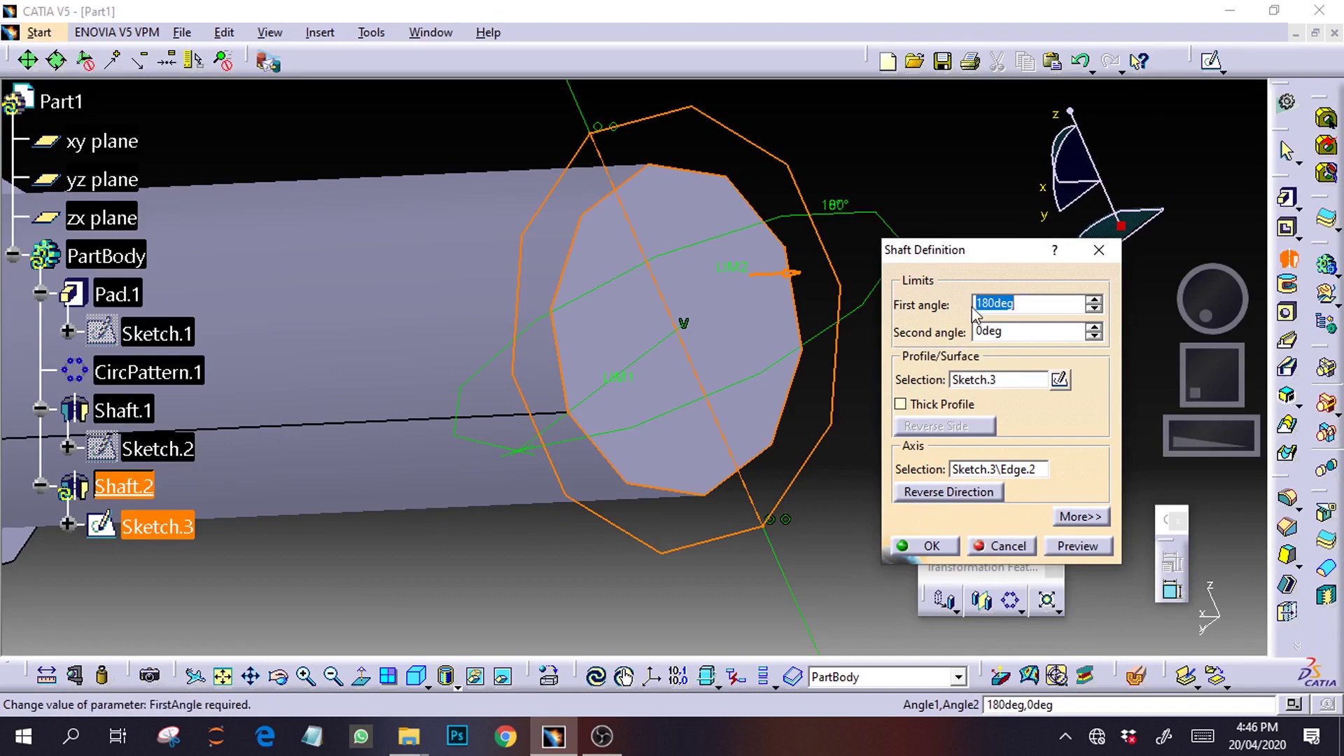
left_click(1078, 548)
left_click(931, 546)
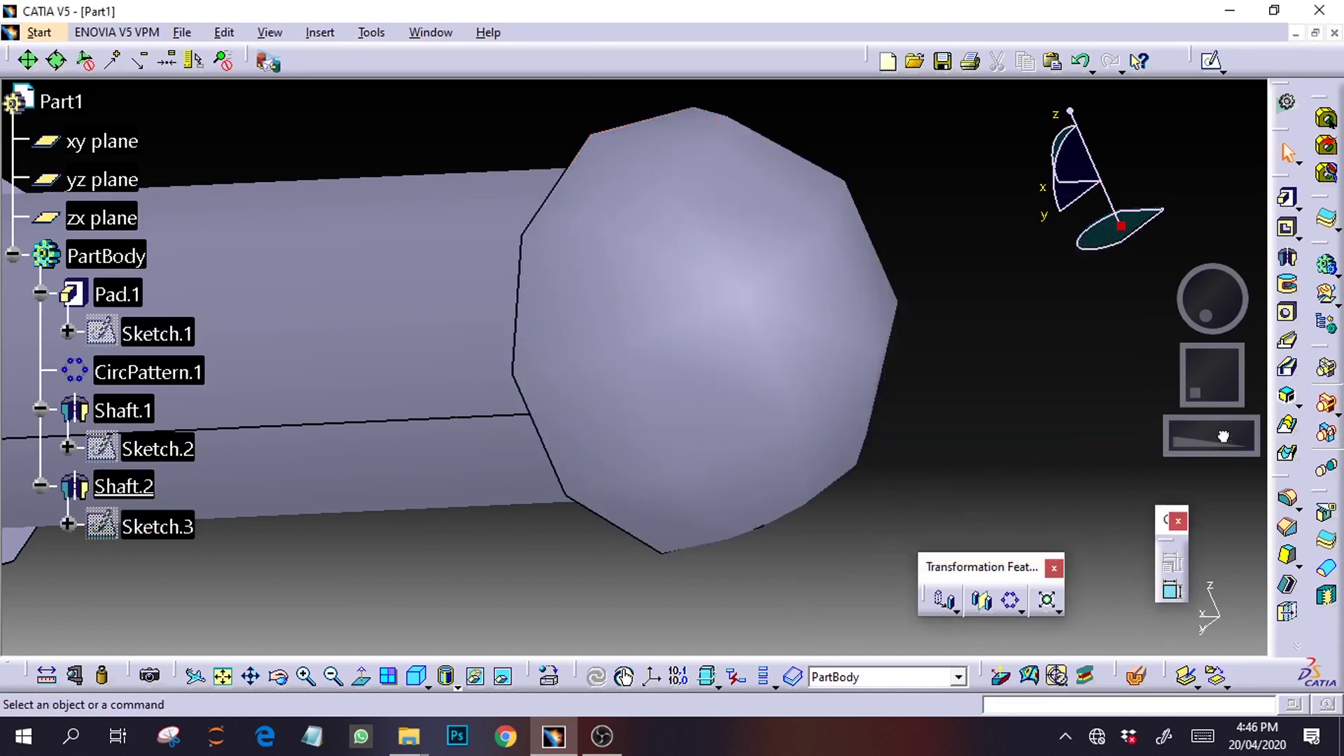
Circular-pattern Shaft.1 as a complete crown of 15 instances, using the yz plane as the reference element
left_click_drag(1223, 437, 948, 451)
left_click_drag(1216, 312, 1230, 320)
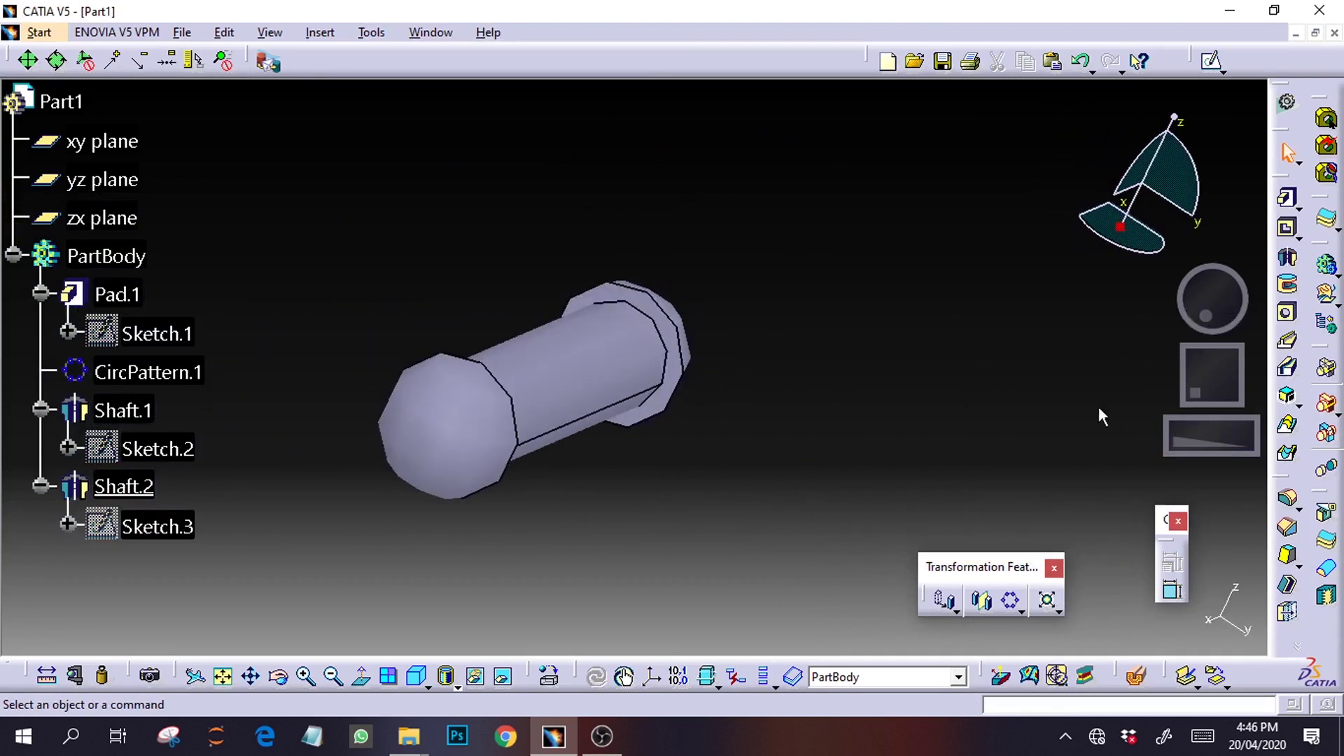
left_click(1009, 598)
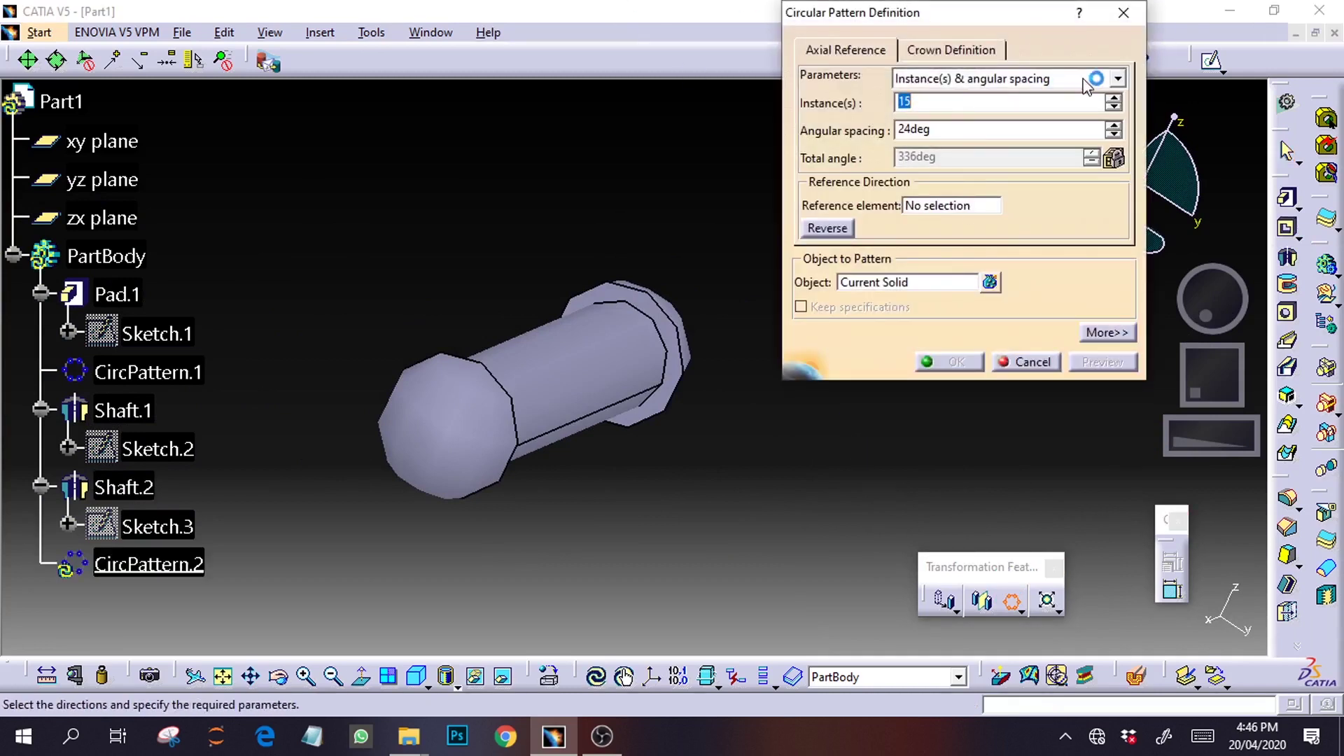
left_click(1117, 78)
left_click(1120, 140)
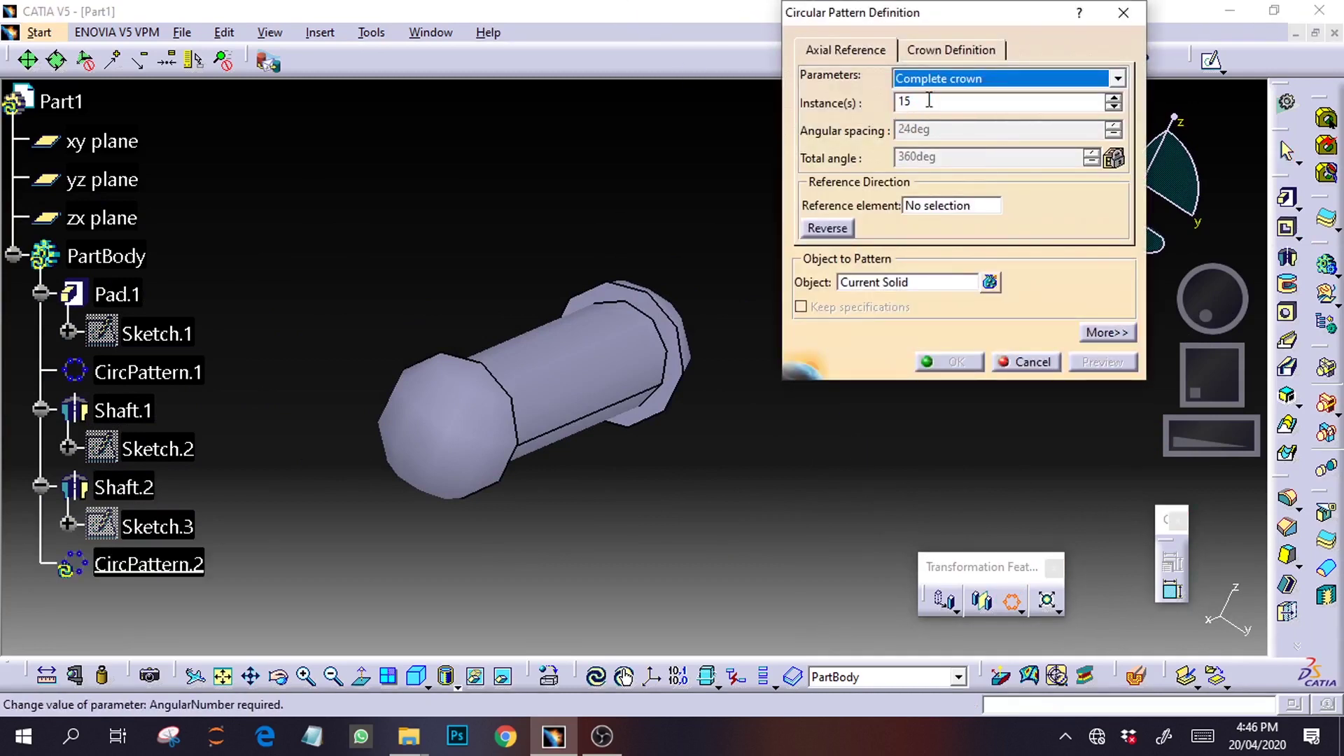
left_click(937, 207)
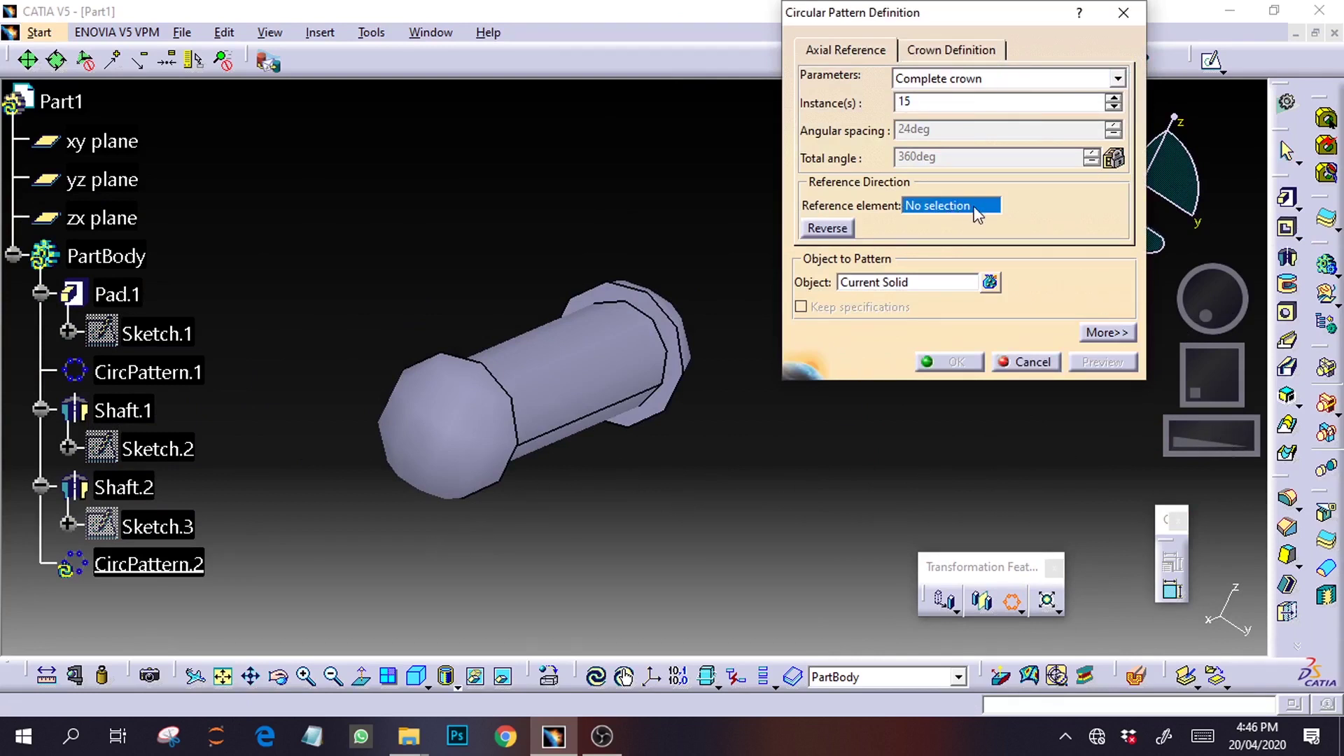
left_click_drag(1220, 453, 338, 450)
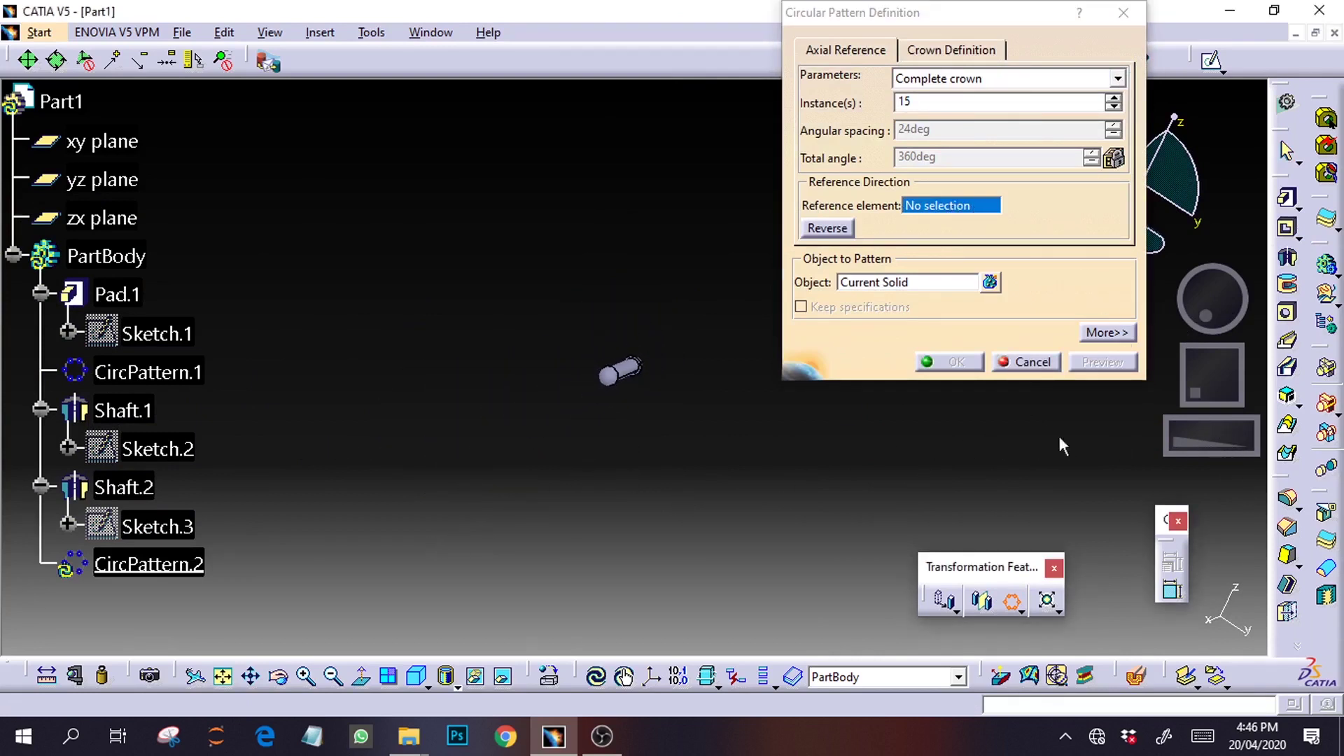
left_click(103, 180)
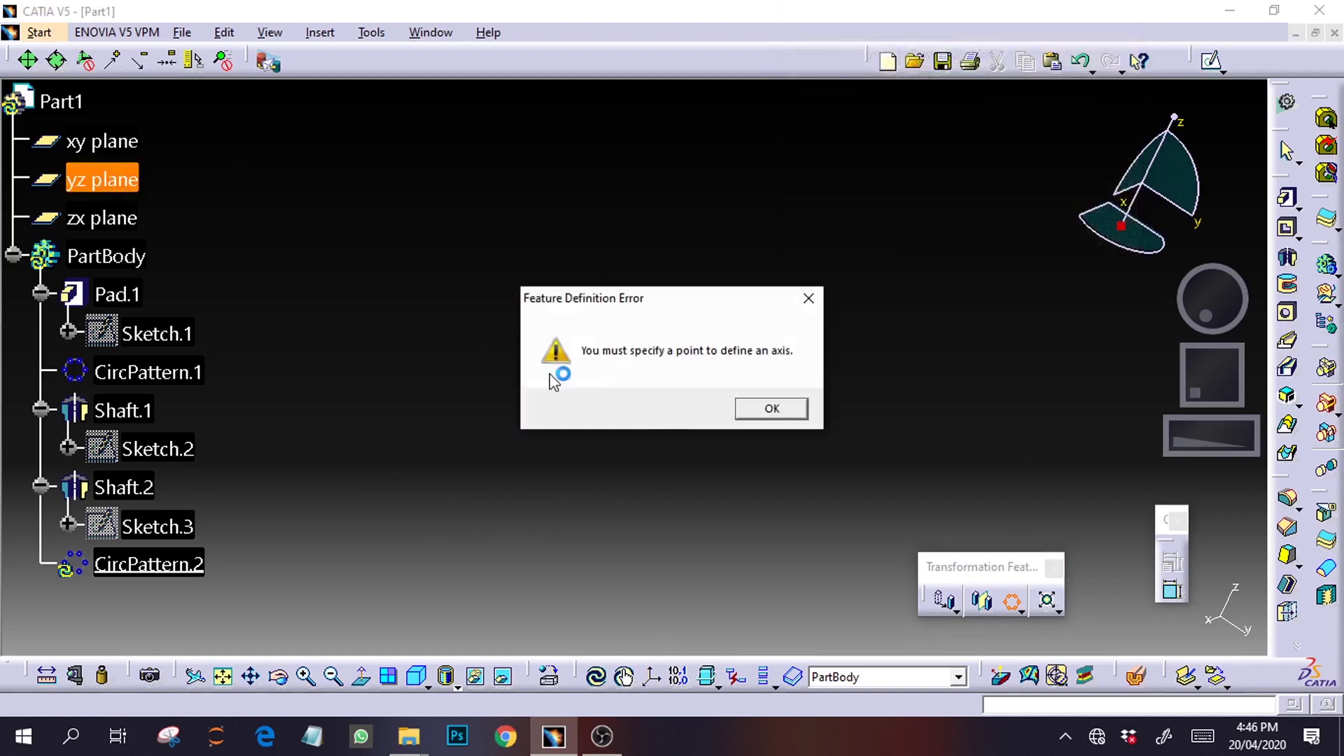
left_click(749, 415)
left_click(904, 280)
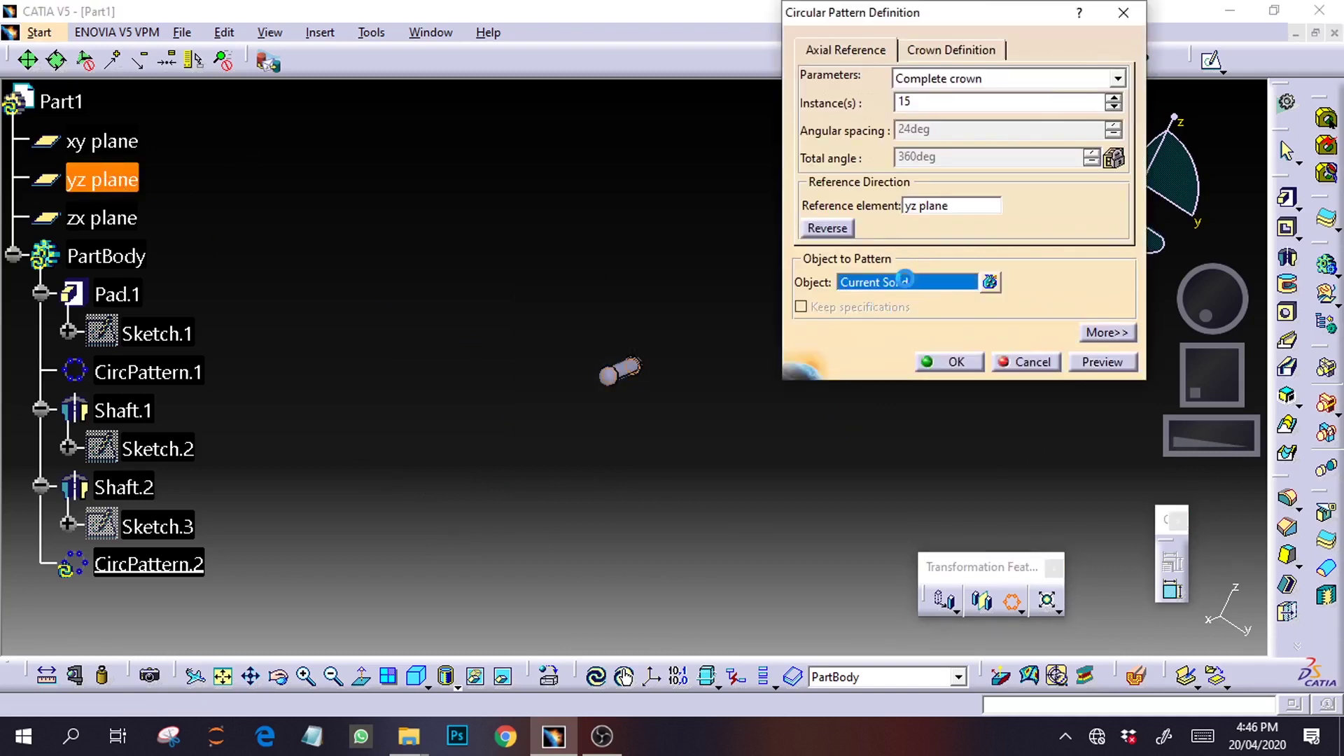
left_click(129, 412)
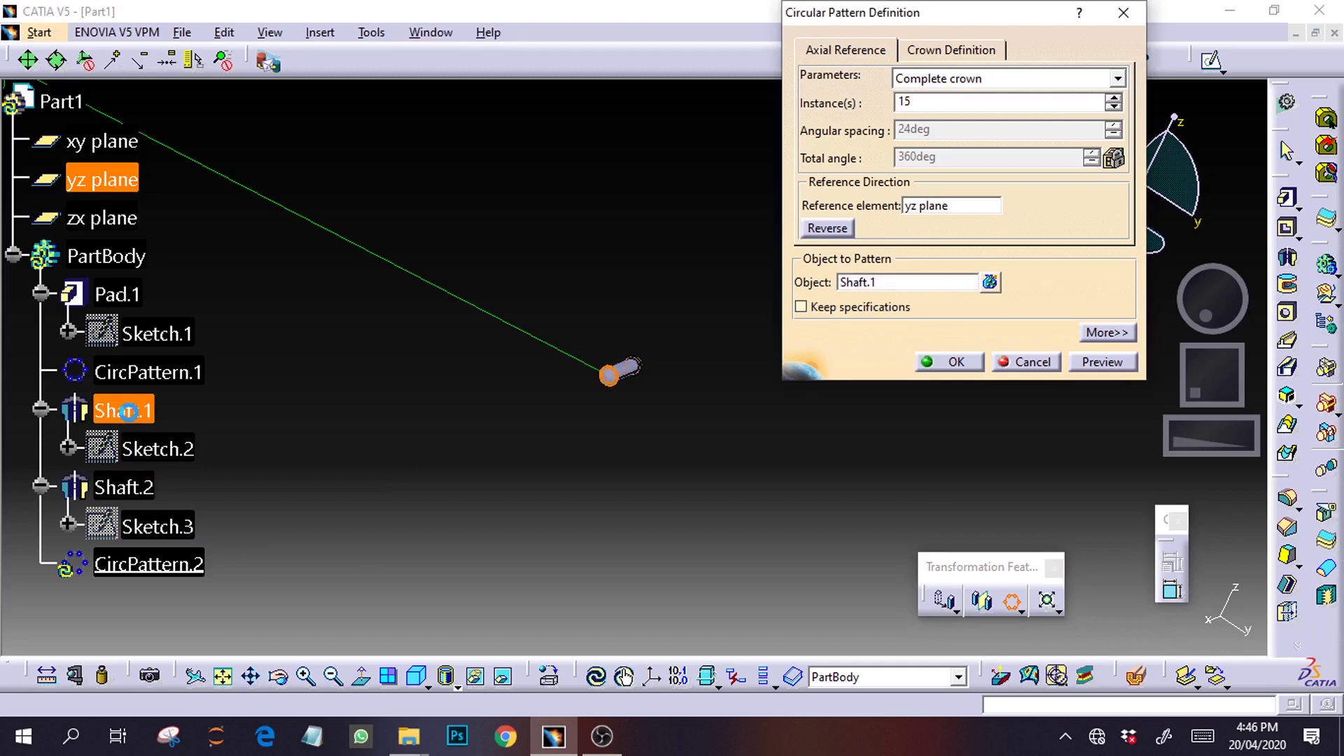
left_click(970, 361)
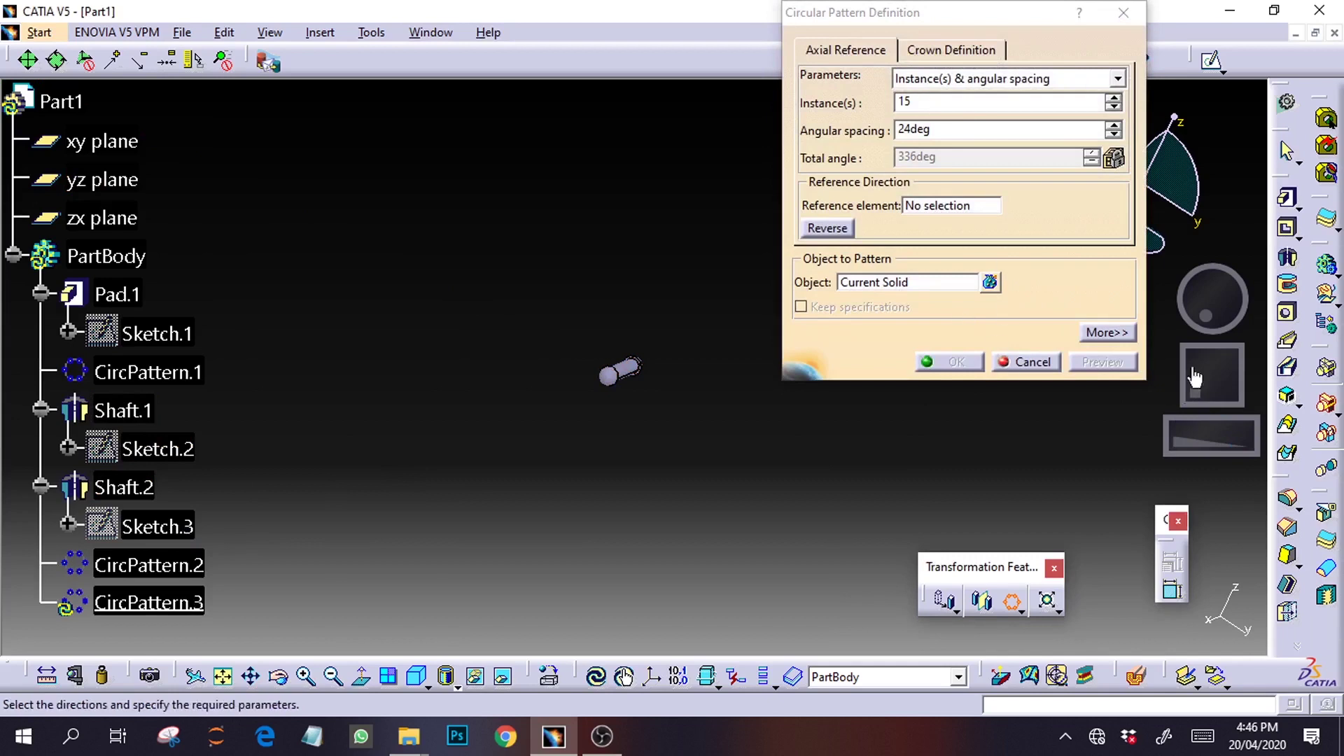
Circular-pattern Shaft.2 with 15 instances at 24deg spacing about the yz plane reference, leaving the command without adding another pattern
left_click(957, 206)
left_click(121, 181)
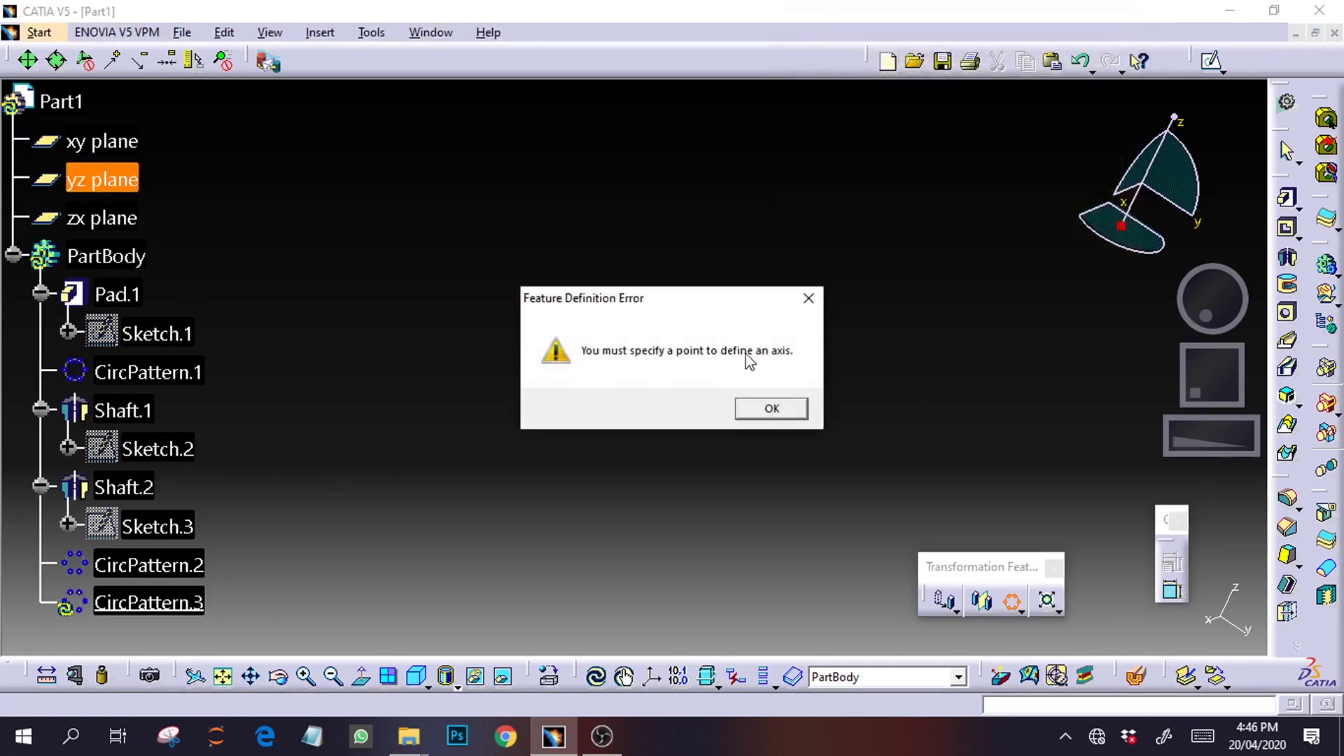
left_click(768, 409)
left_click(916, 287)
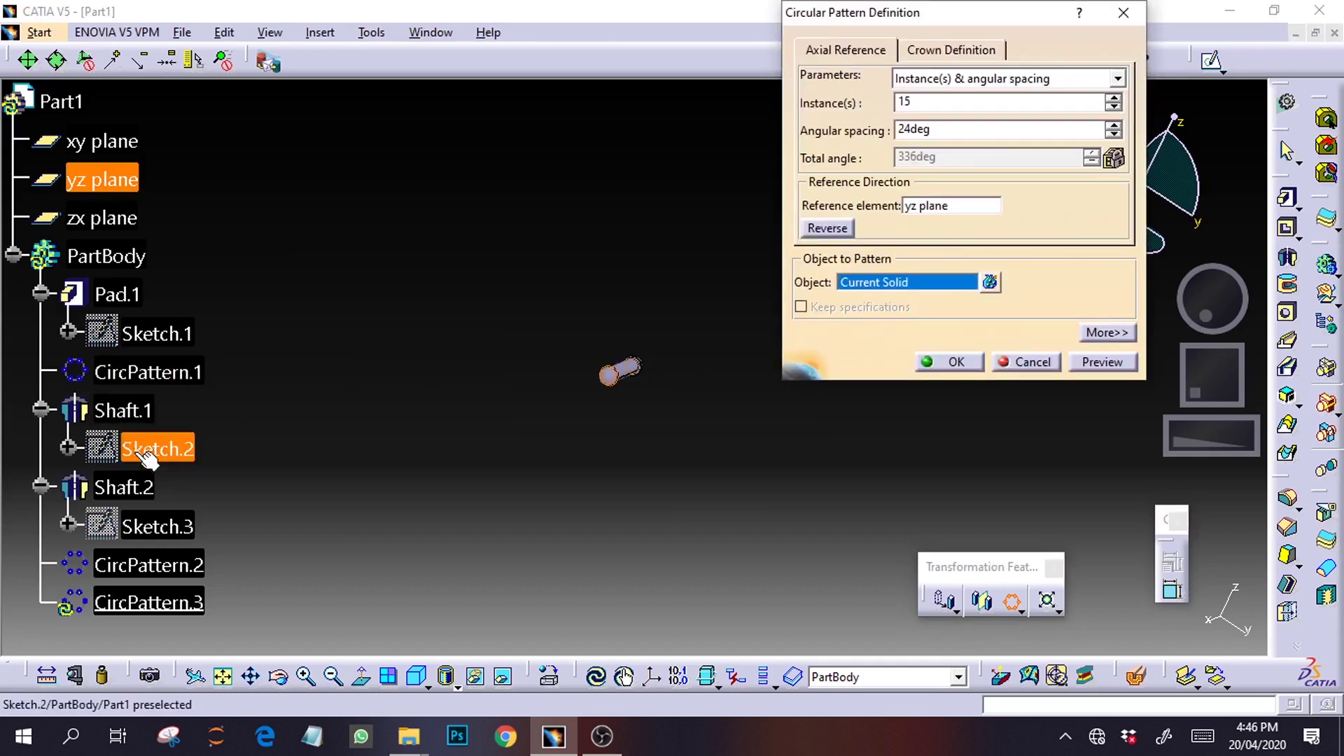
left_click(140, 485)
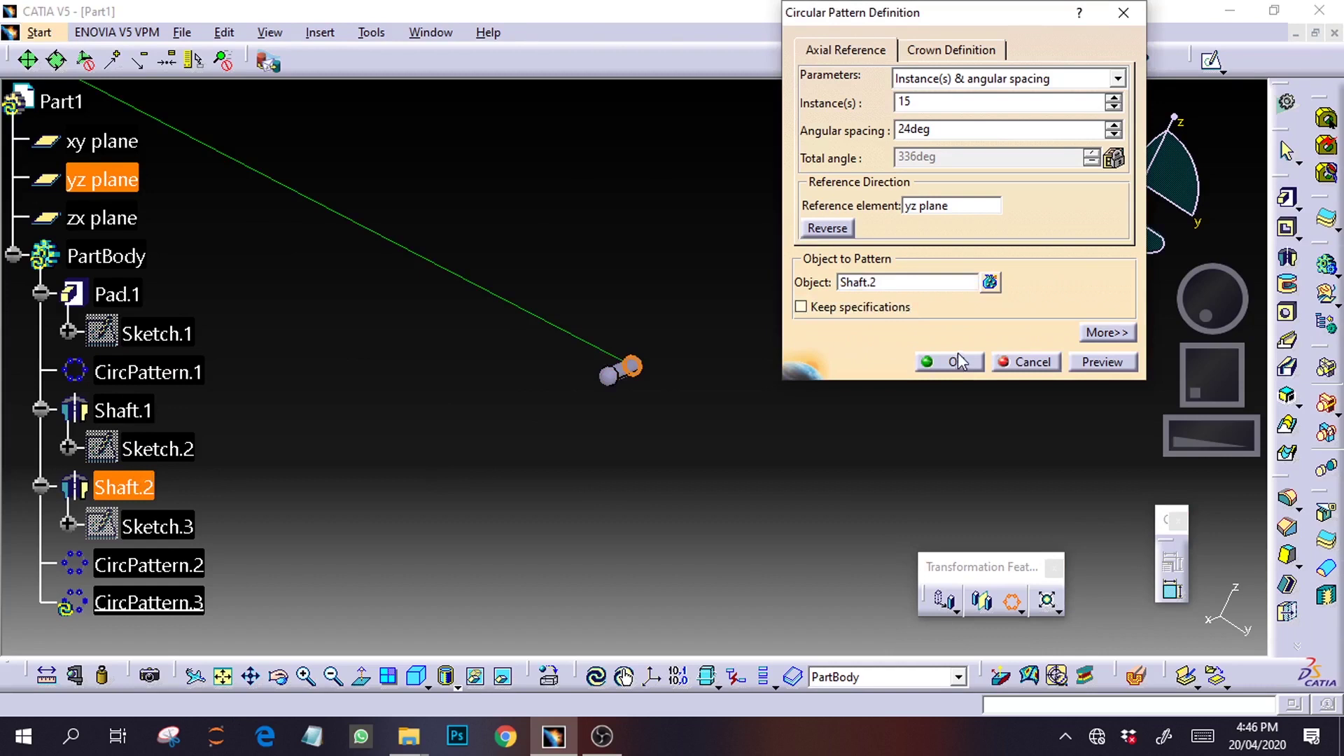
left_click(1090, 364)
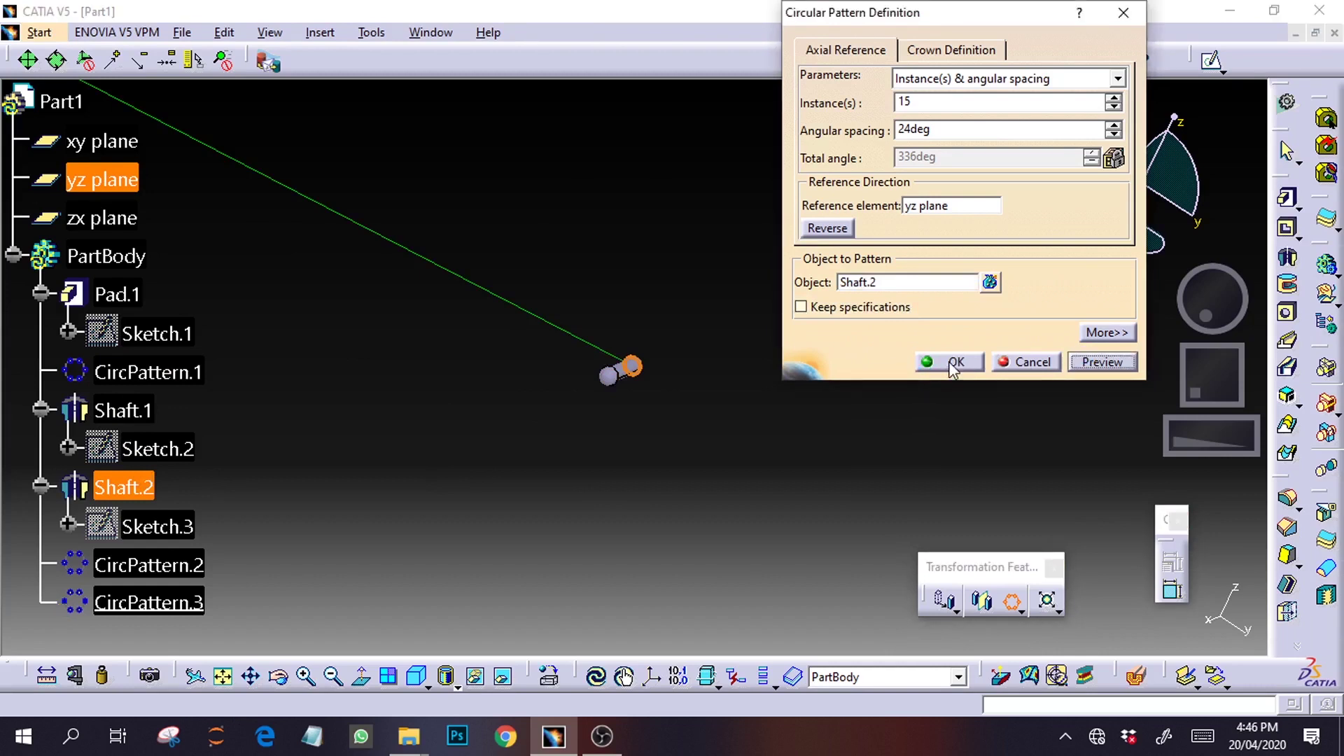
left_click(954, 362)
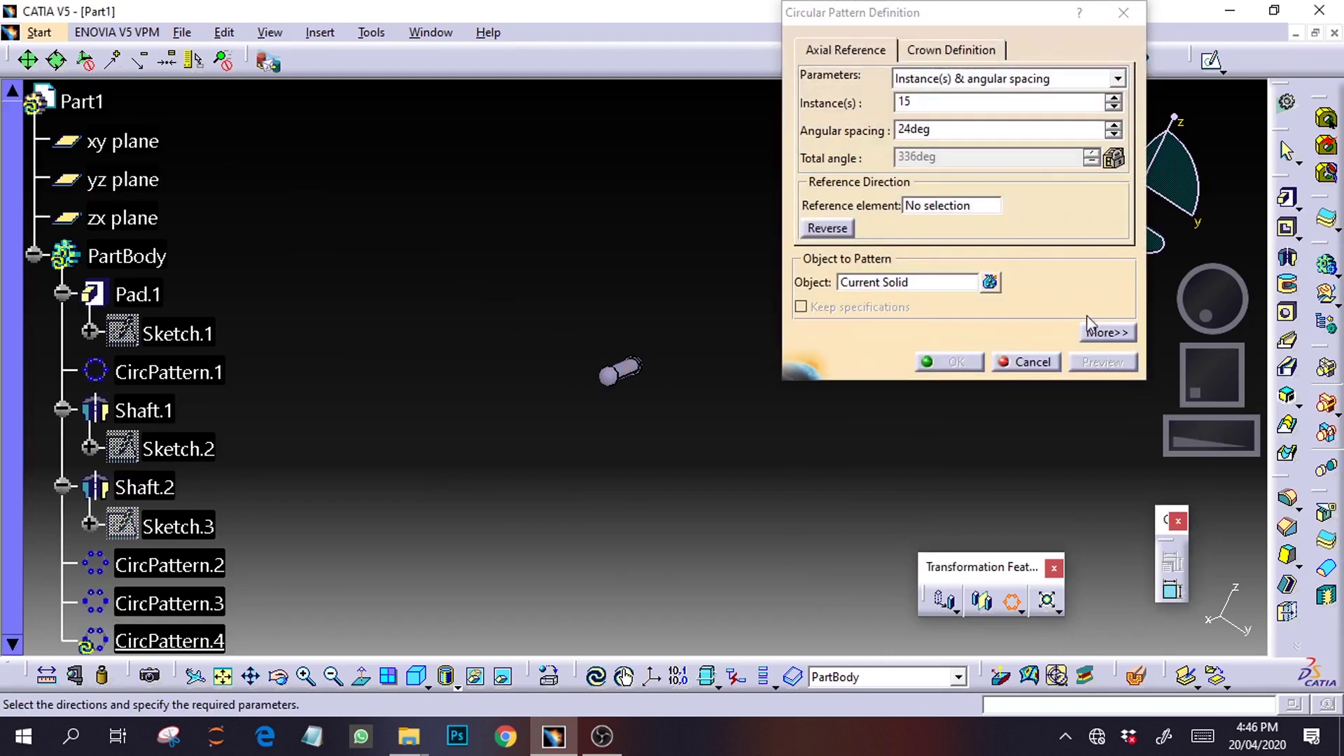
left_click(1123, 14)
left_click_drag(1228, 439, 739, 430)
left_click_drag(1228, 378, 1219, 397)
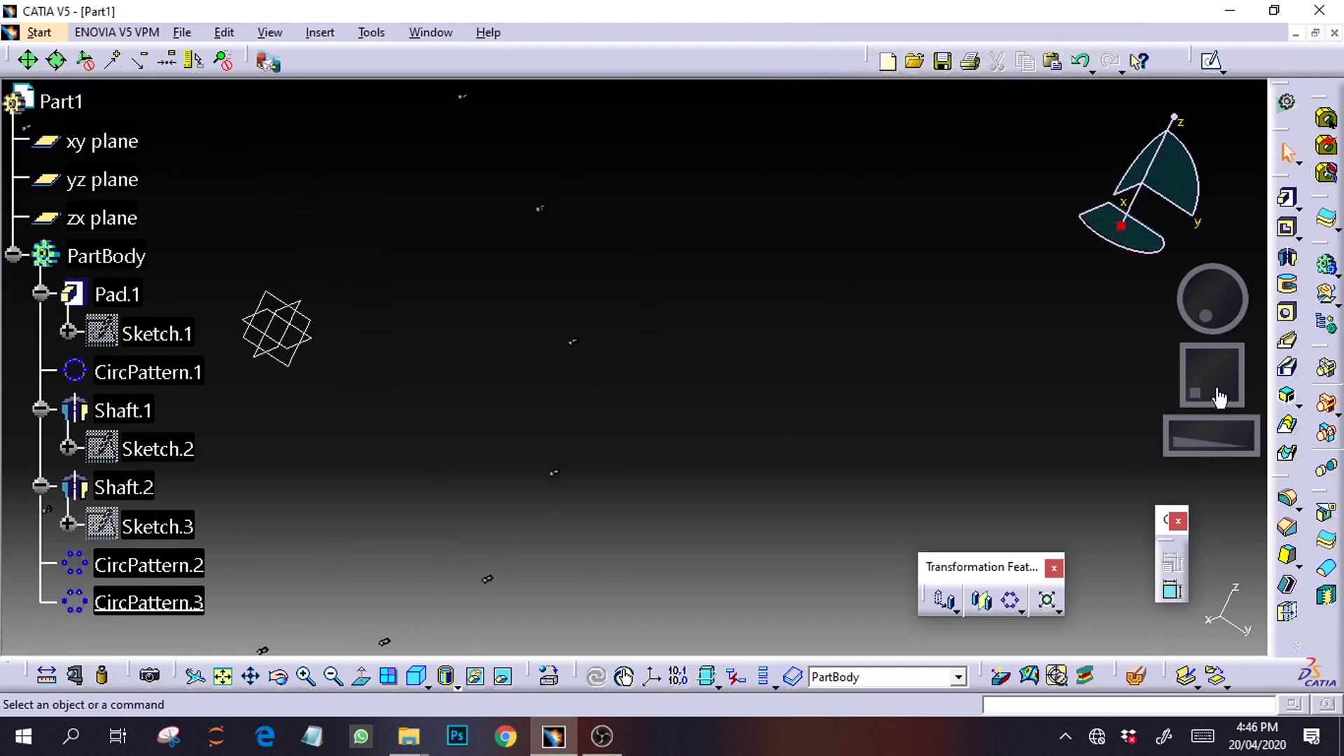
left_click_drag(1192, 444, 1249, 433)
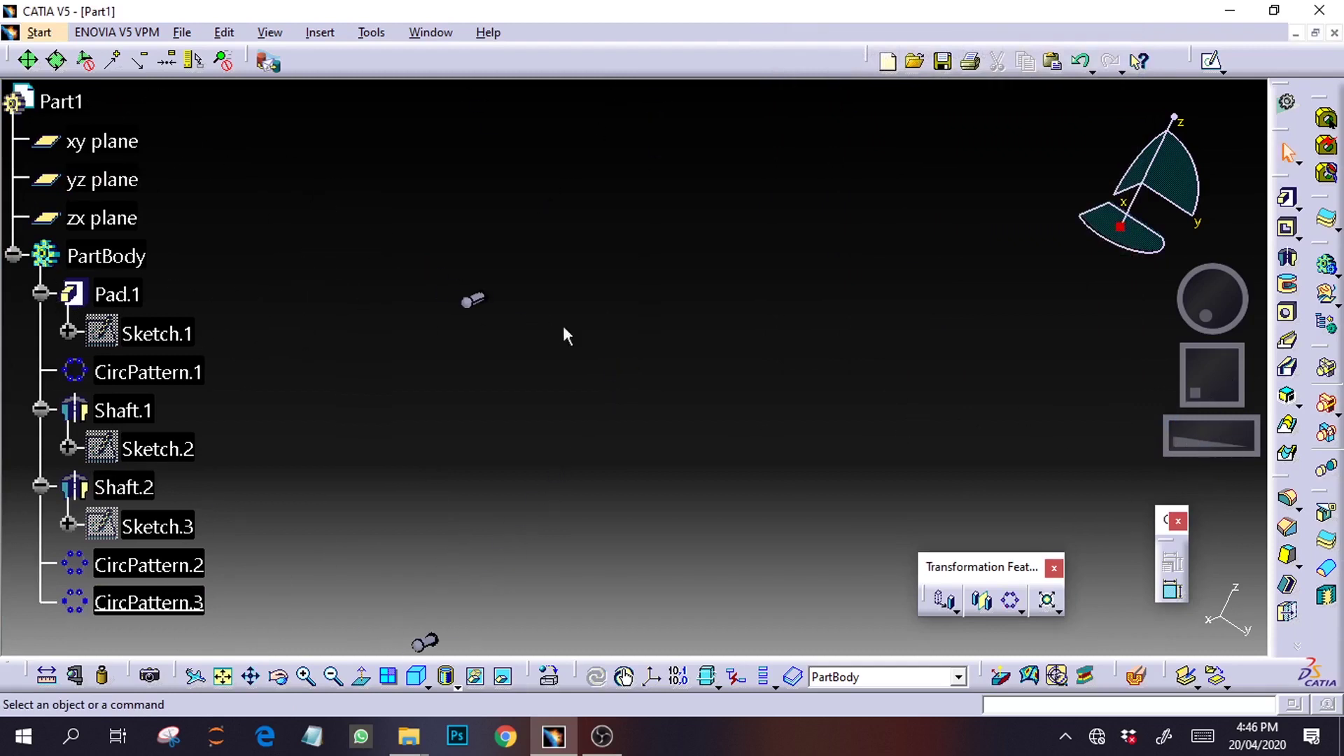
left_click_drag(1193, 375, 1238, 371)
left_click_drag(1192, 449, 1258, 445)
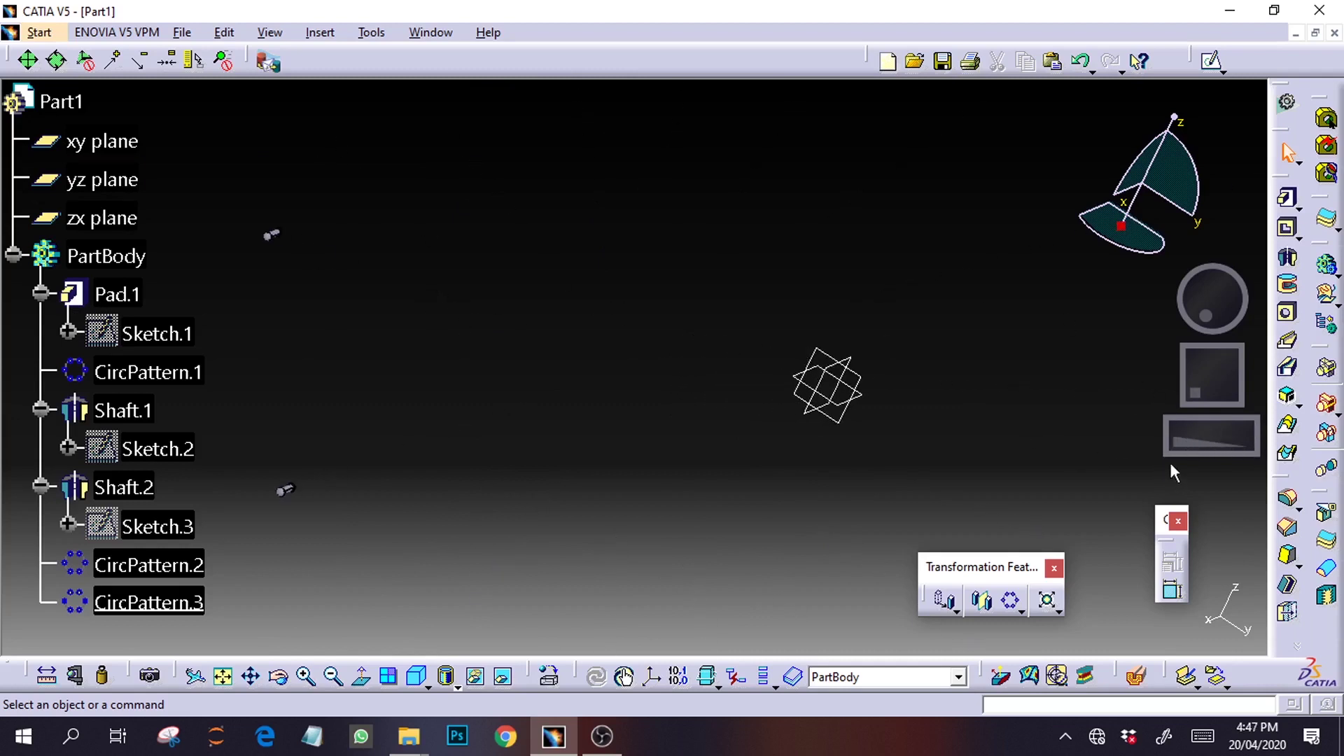
Save the part as rivits in the ball bearing folder
left_click(182, 32)
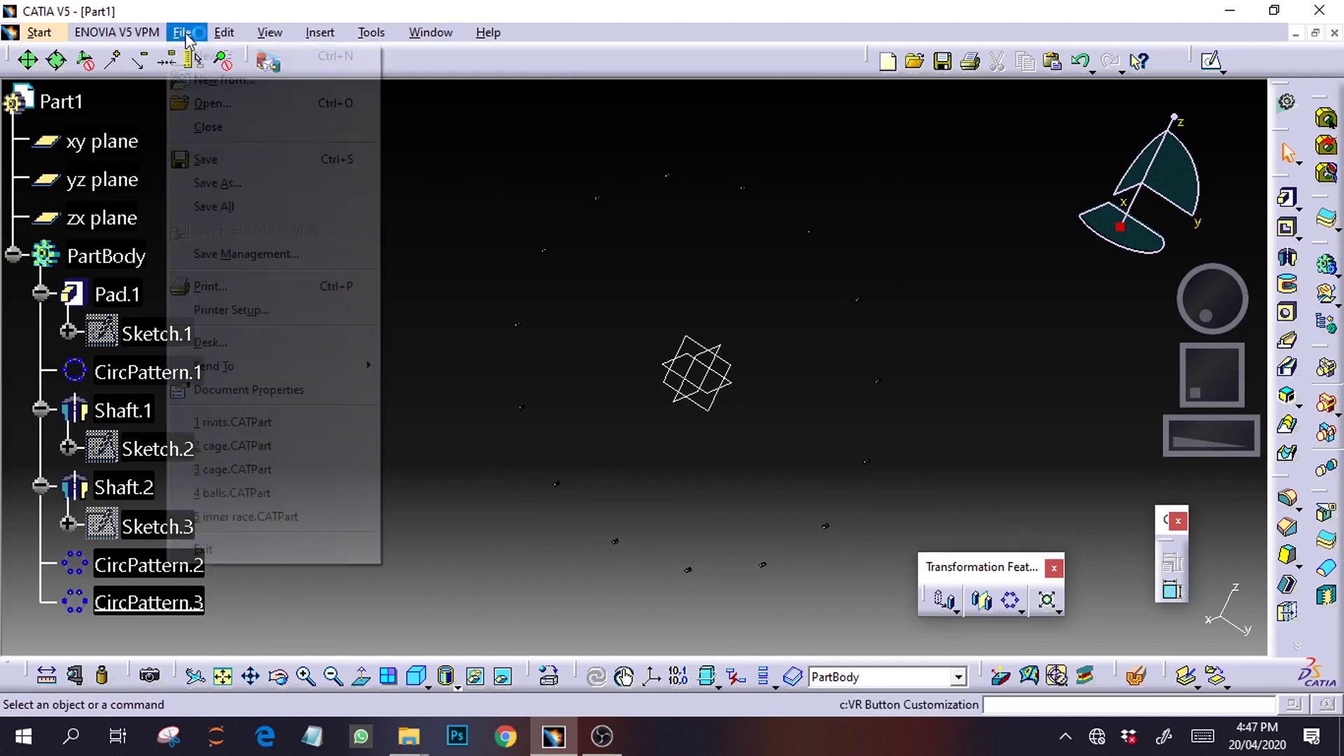
left_click(261, 162)
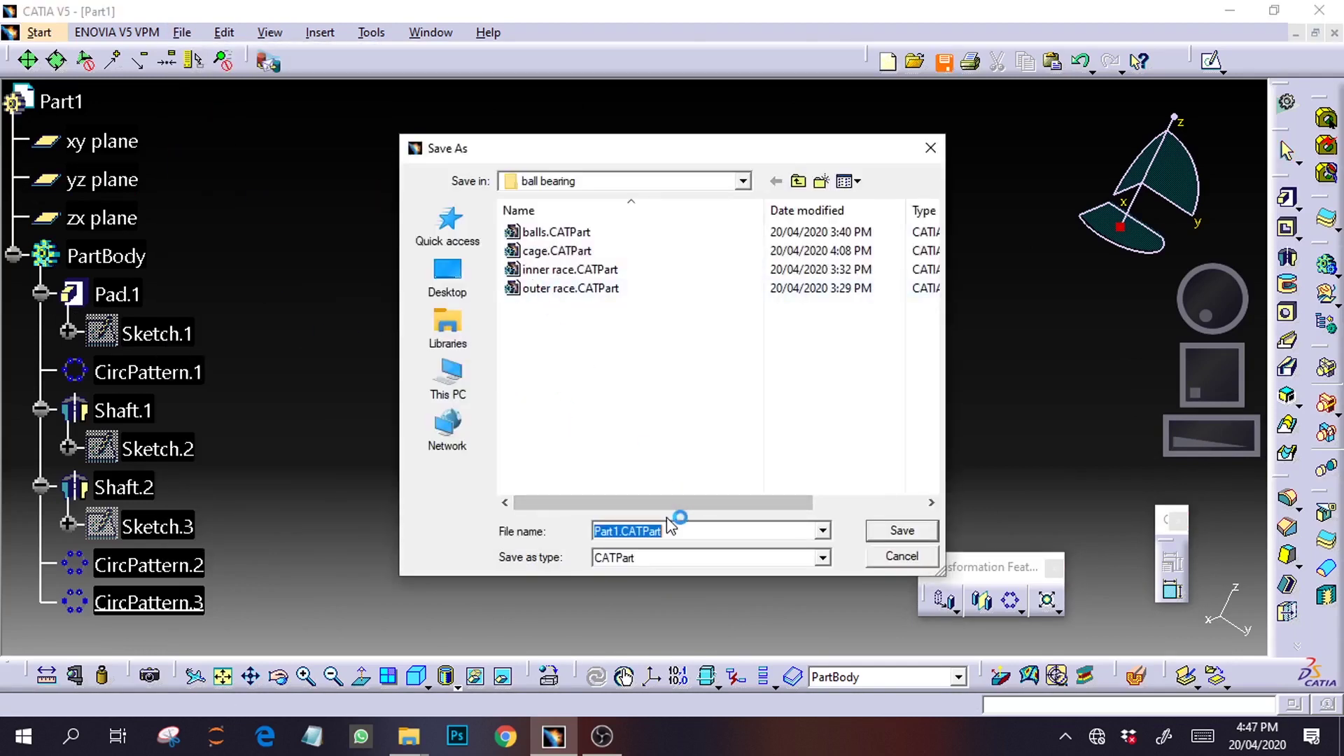
type("n")
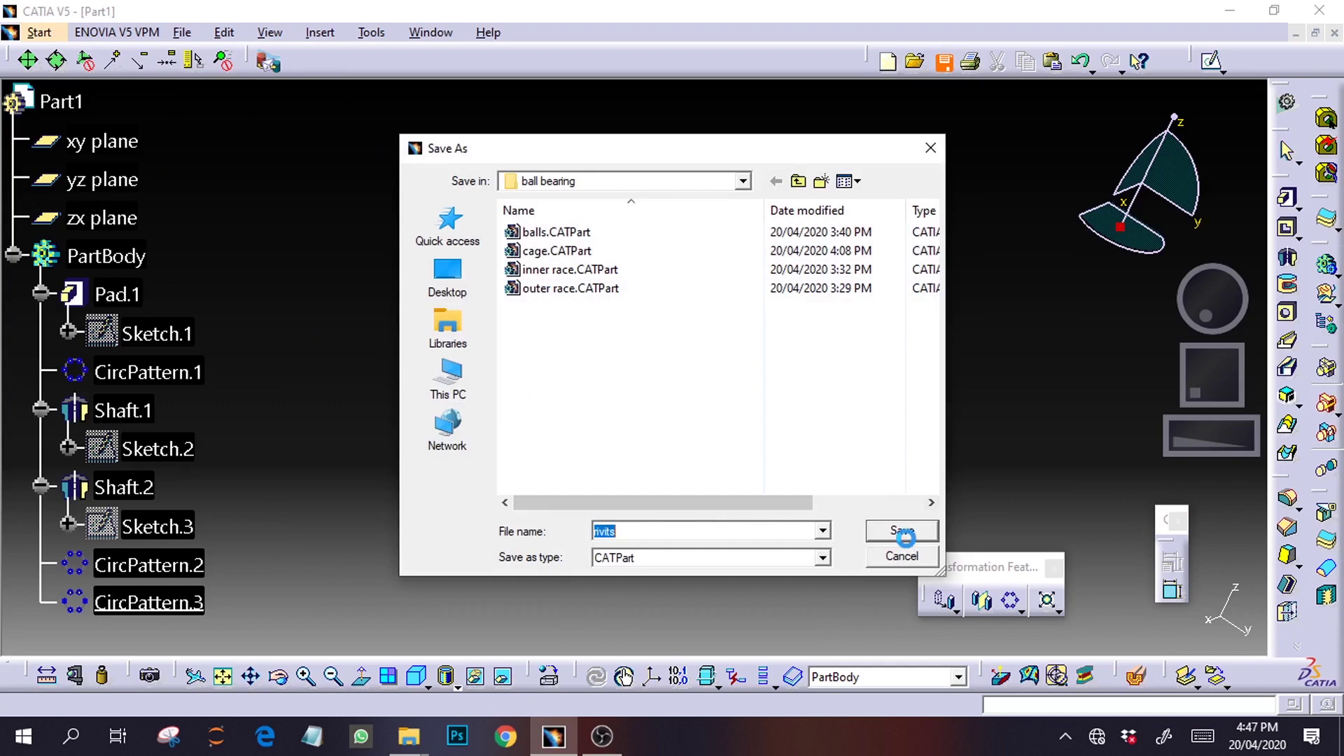
left_click(903, 532)
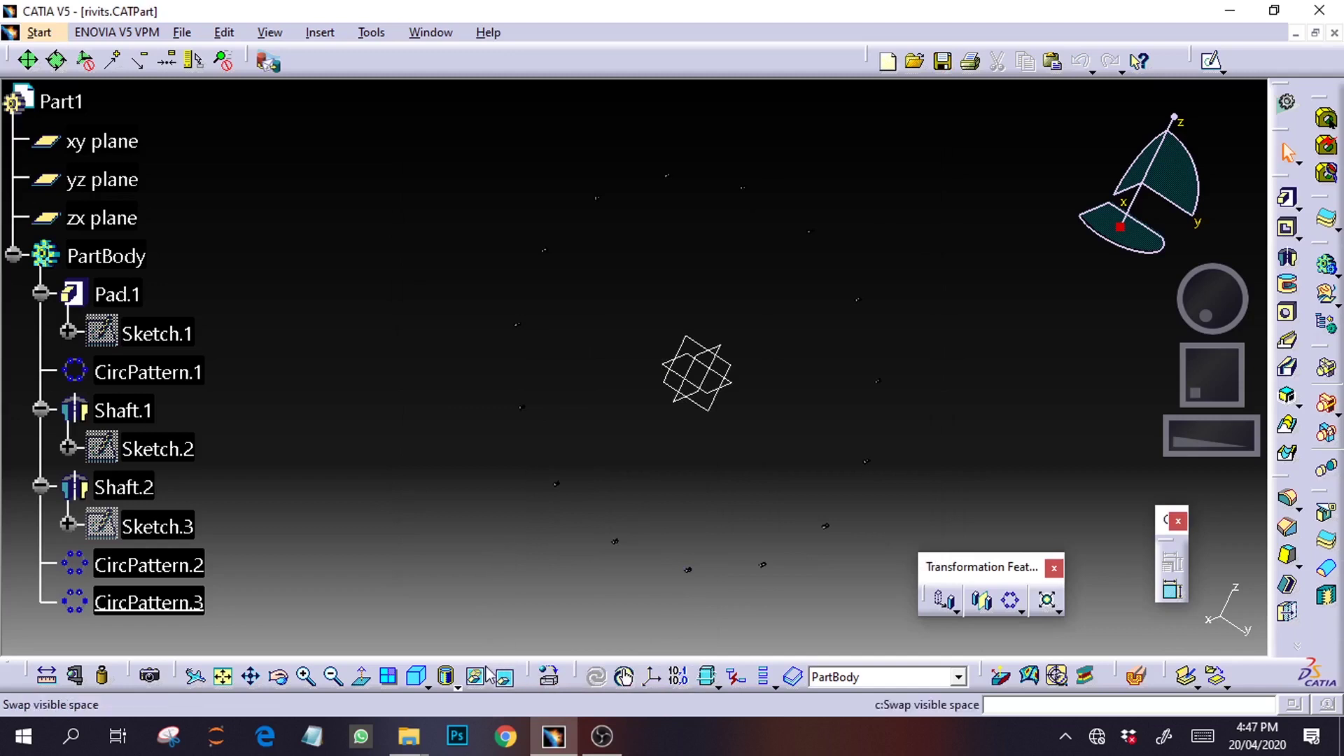
mouse_move(602, 737)
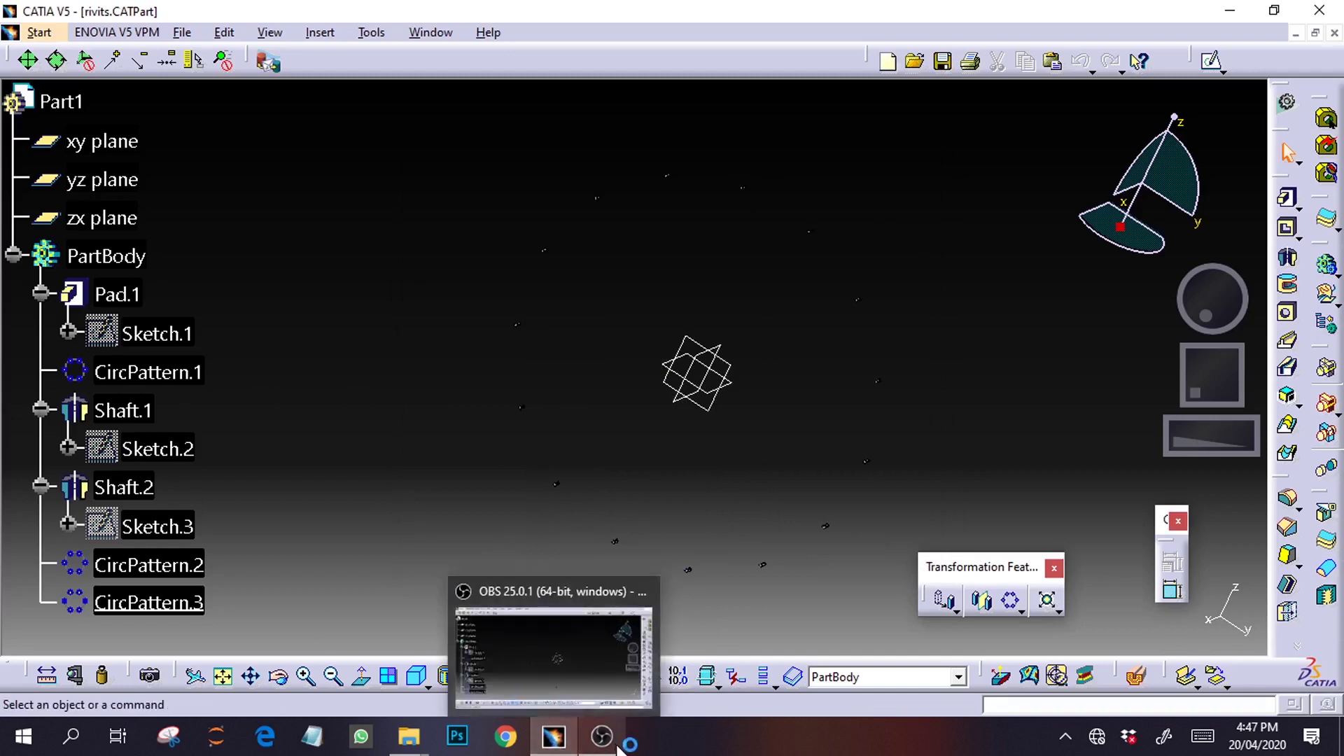
left_click(590, 675)
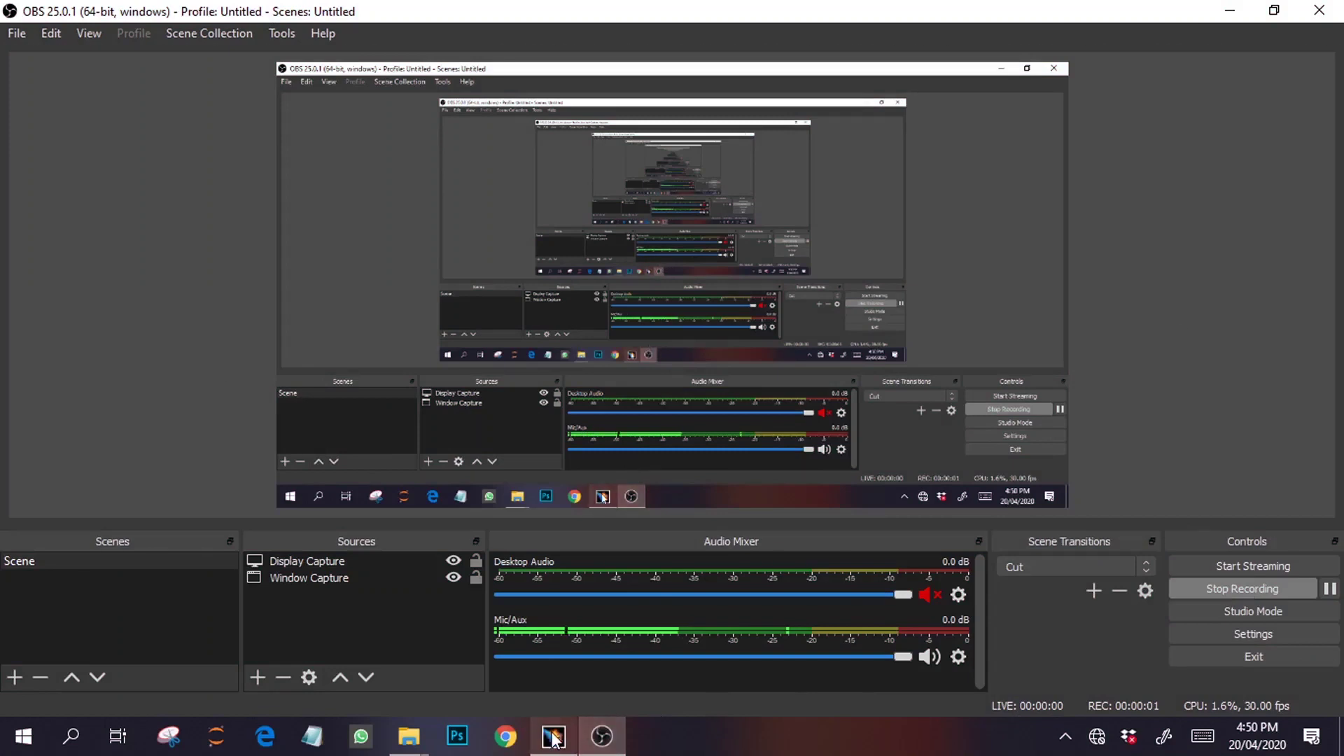
left_click(553, 736)
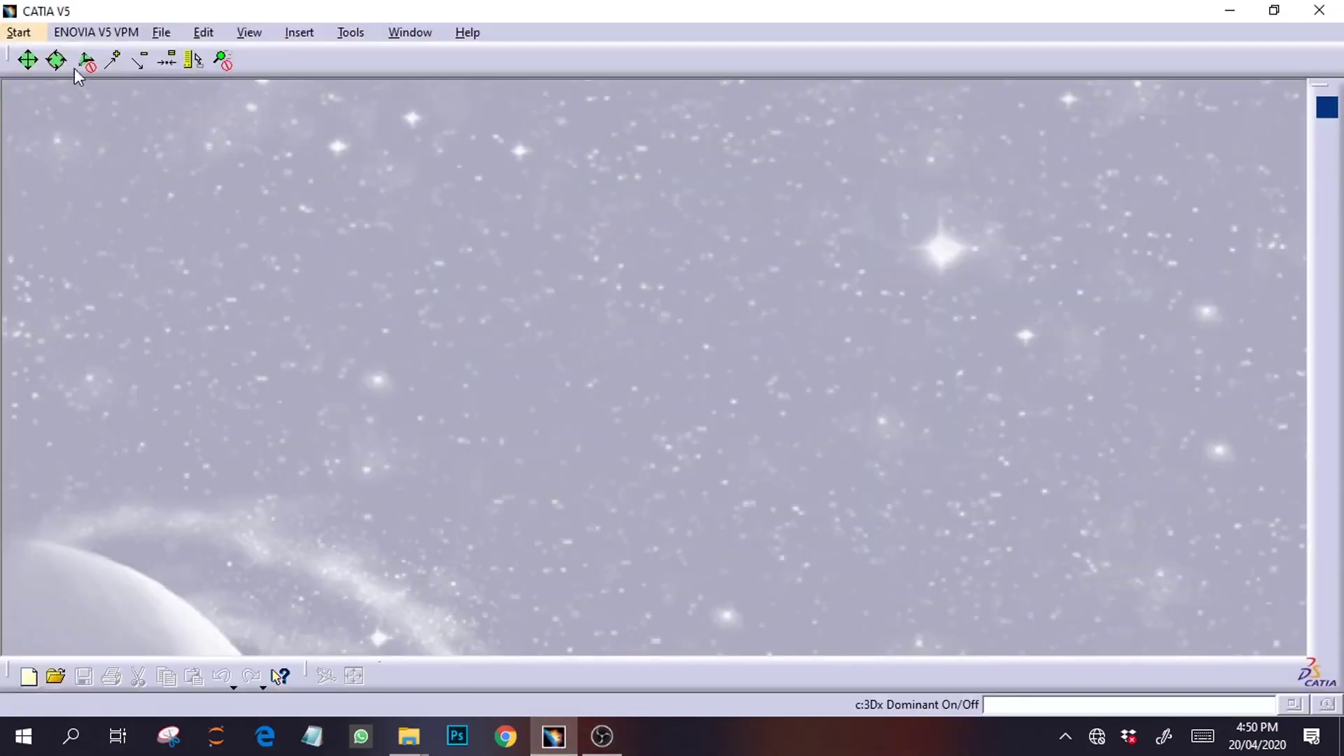
Create a new product in the Assembly Design workbench
left_click(19, 32)
mouse_move(52, 82)
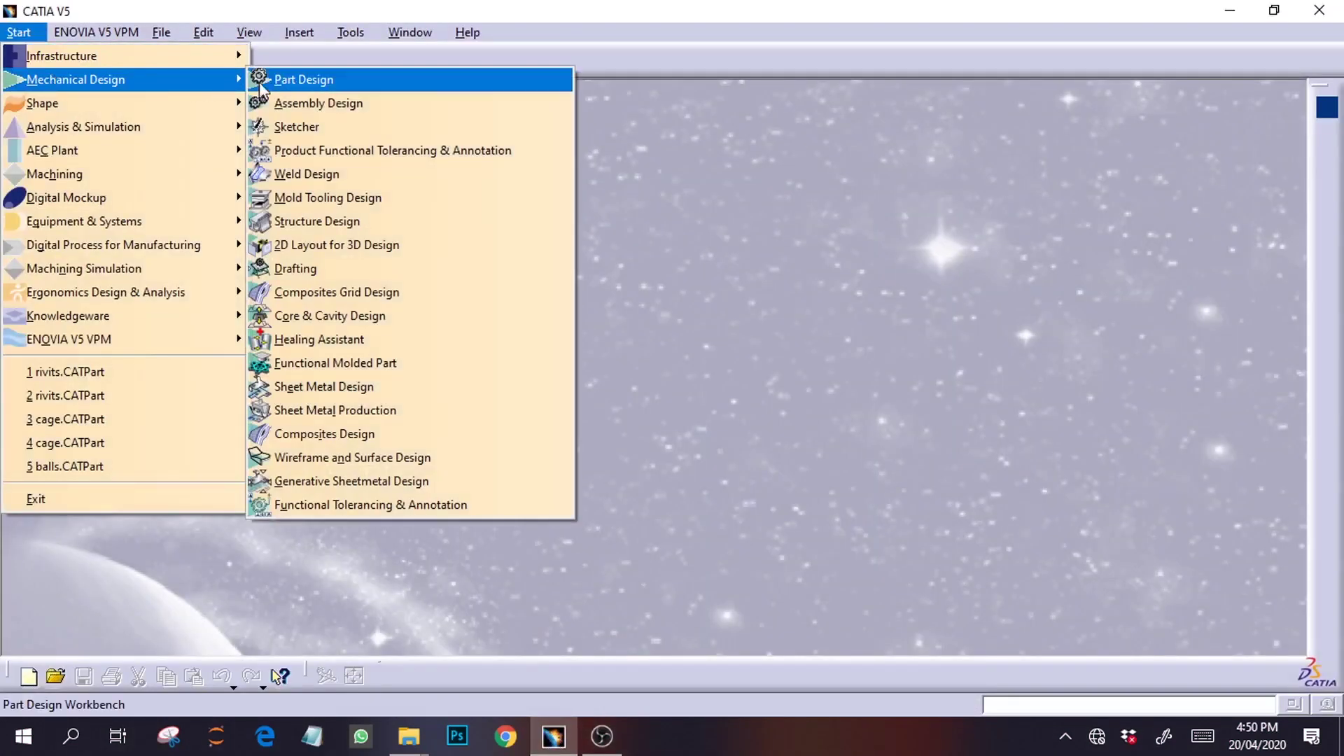
left_click(282, 98)
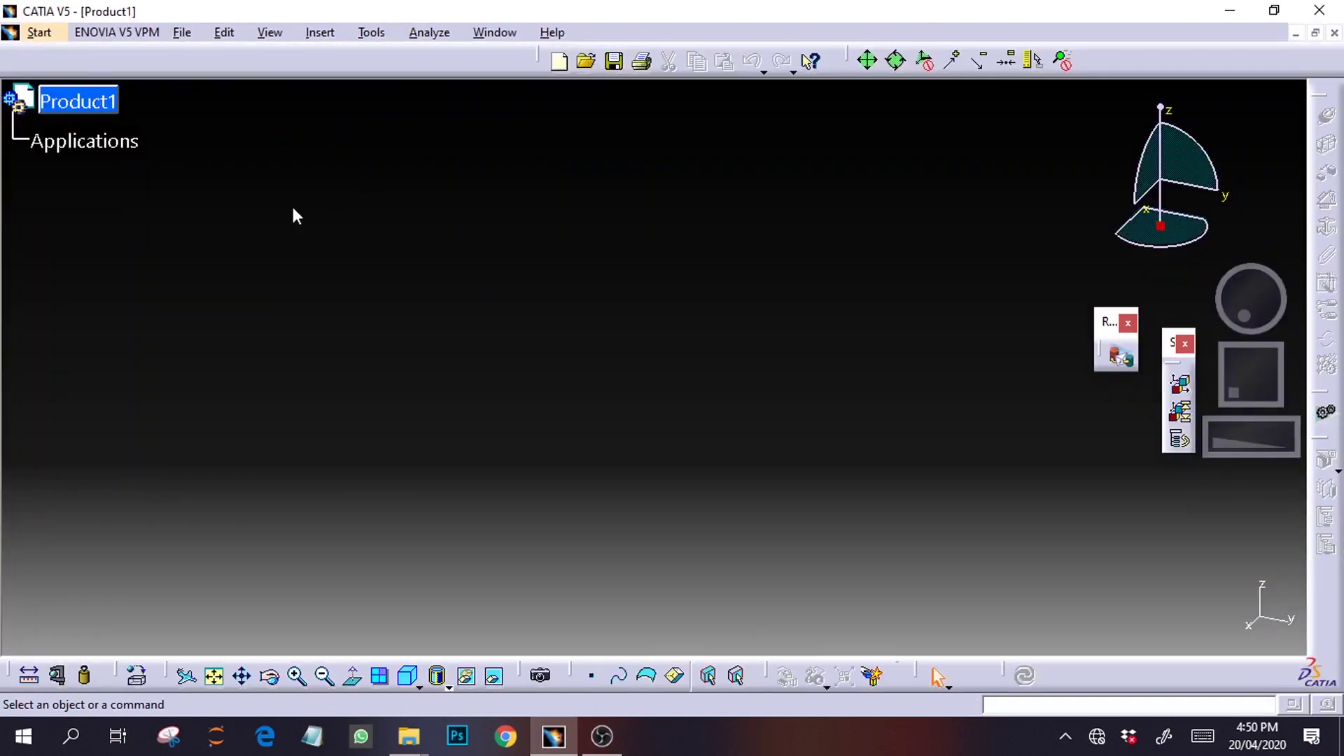
Insert the balls, cage, inner race, outer race and rivits parts from the Desktop's ball bearing folder into Product1 as existing components
left_click(319, 33)
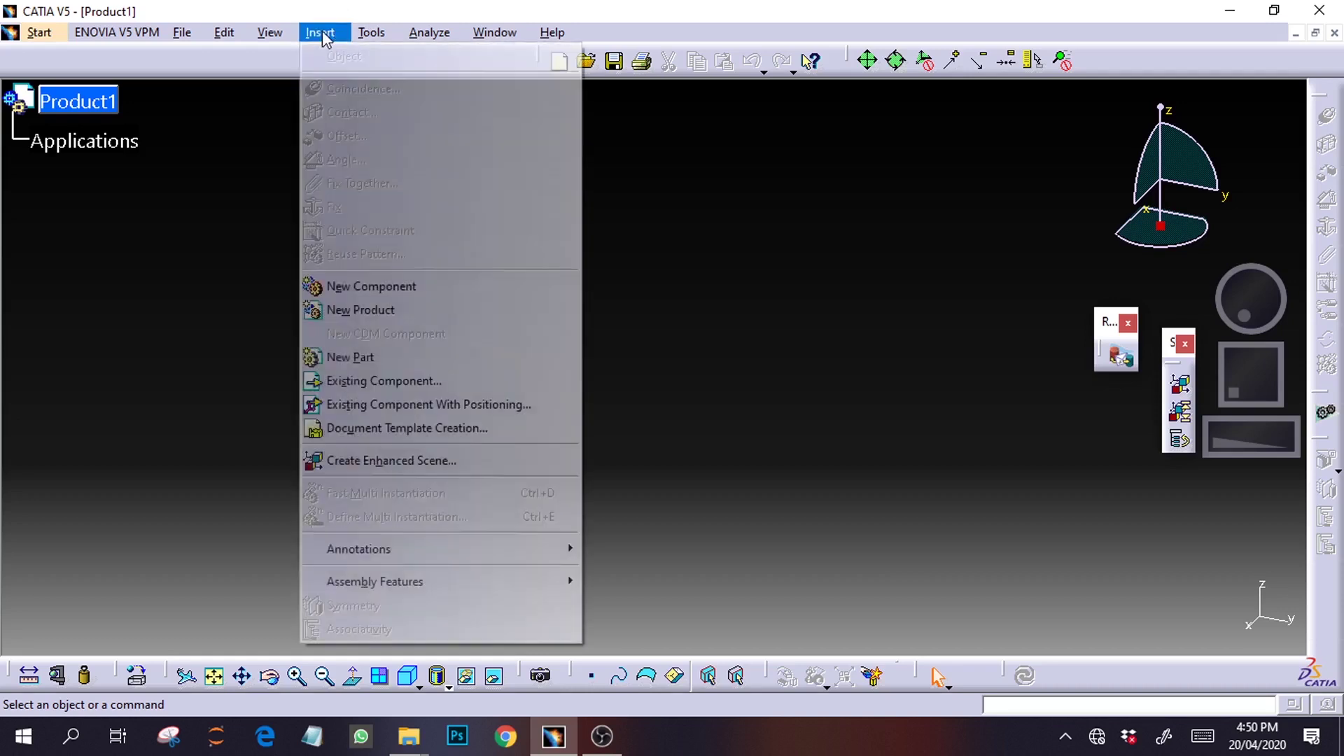
left_click(385, 383)
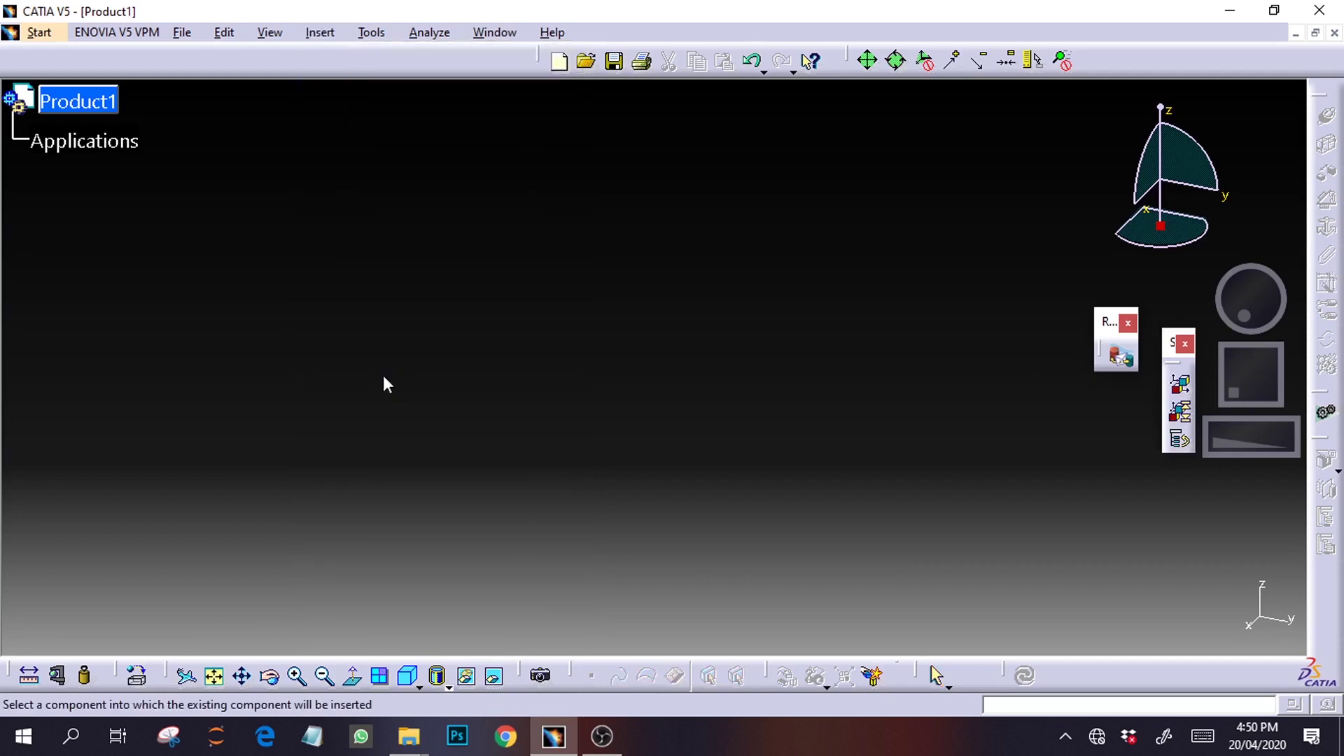
left_click(110, 103)
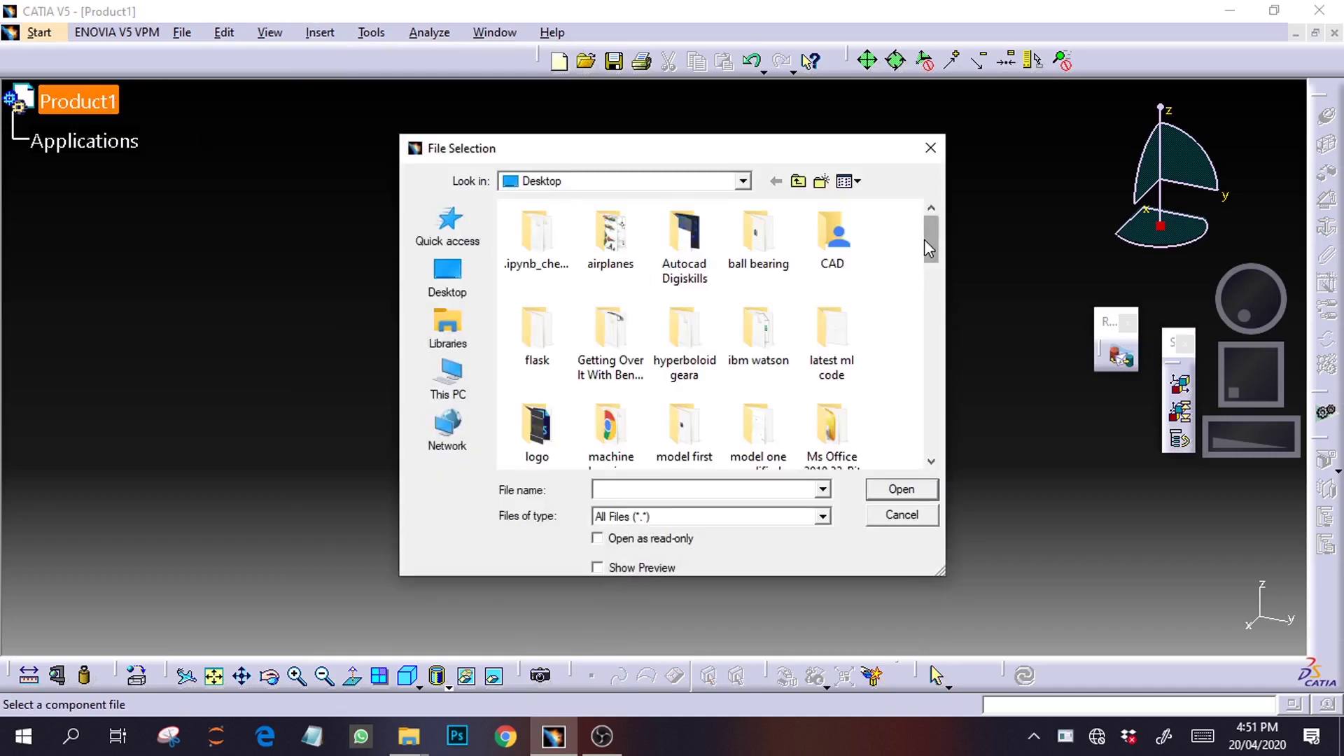
mouse_move(933, 241)
left_mouse_down()
mouse_move(937, 321)
mouse_move(938, 284)
mouse_move(923, 291)
mouse_move(916, 247)
left_mouse_up()
double_click(756, 242)
left_click(579, 232)
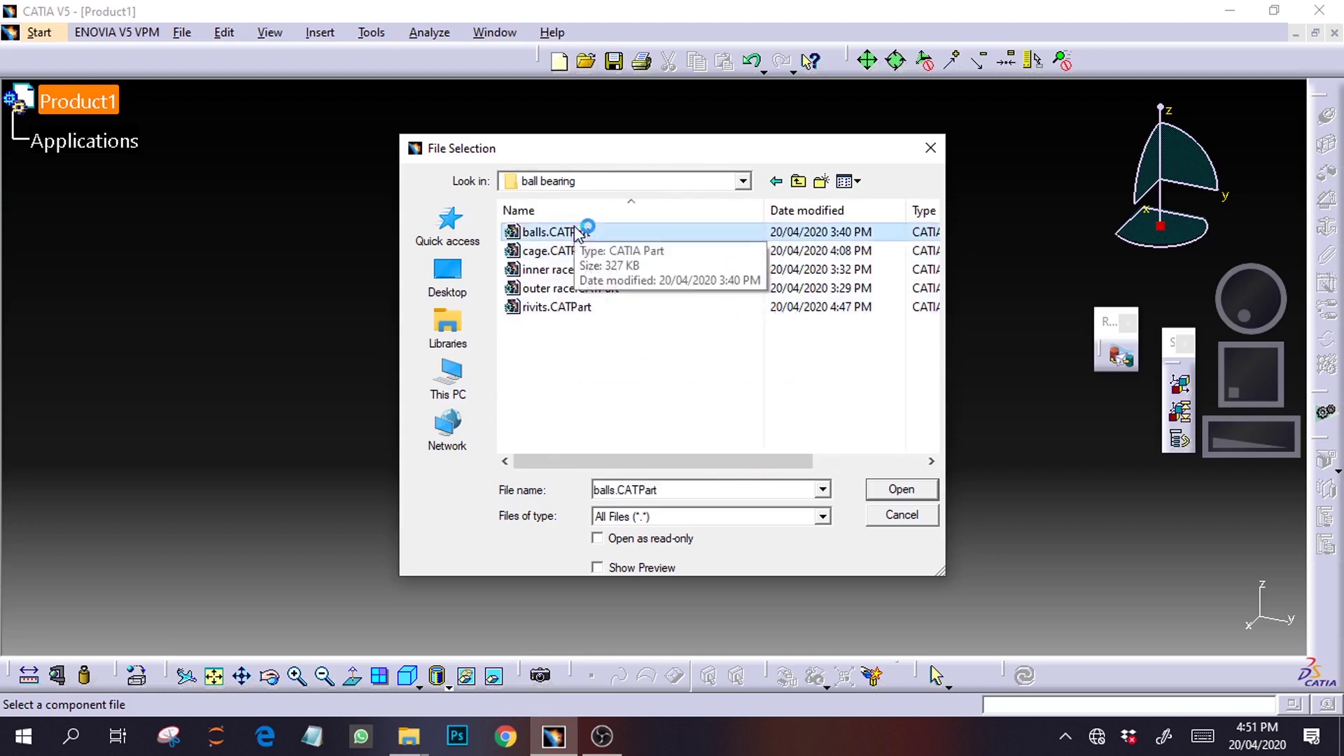
left_click(578, 251, "ctrl")
left_click(583, 271, "ctrl")
left_click(581, 289, "ctrl")
left_click(577, 308, "ctrl")
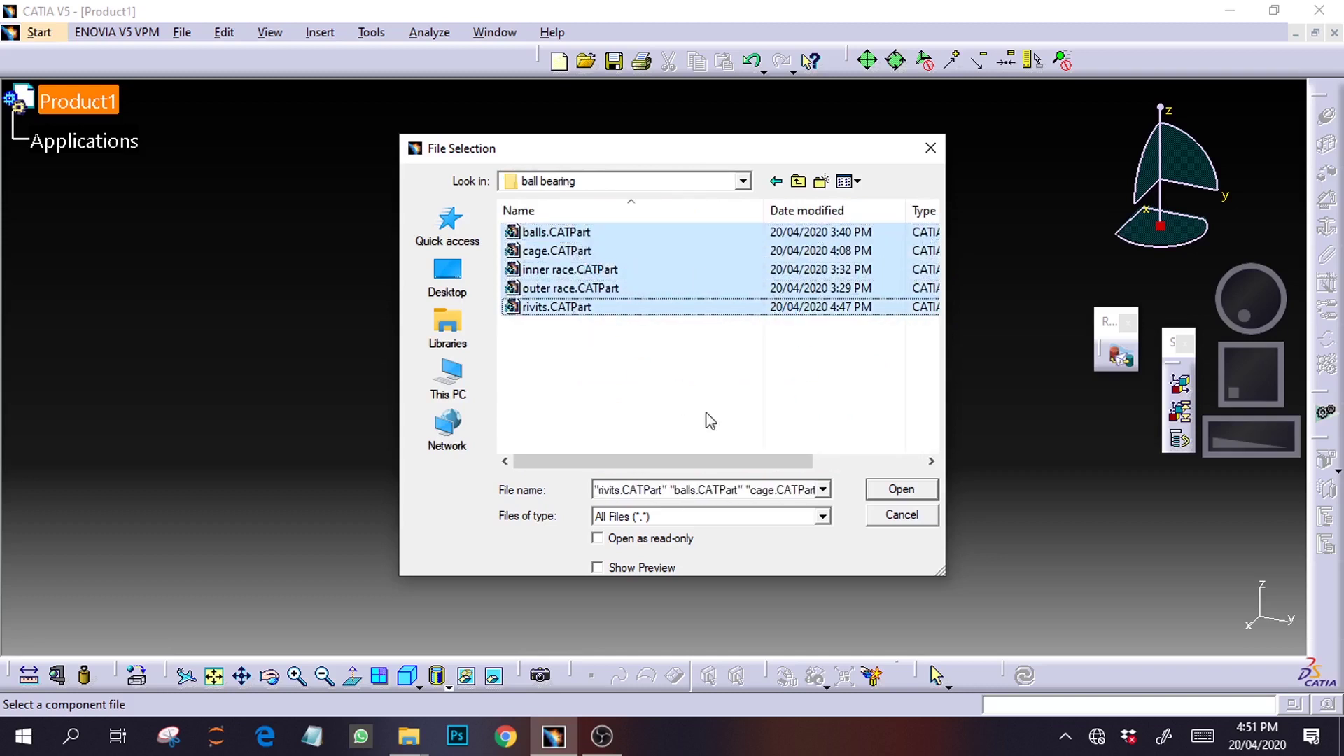
left_click(899, 489)
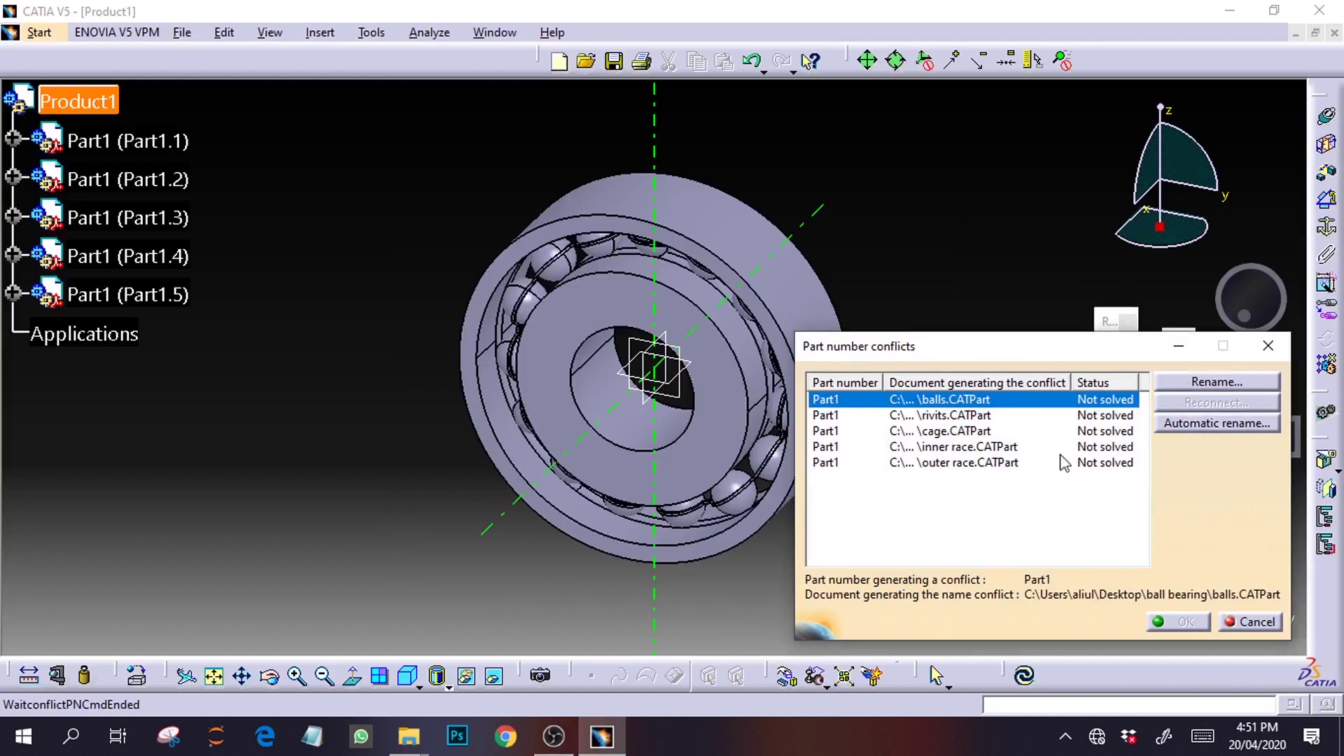
left_click(550, 732)
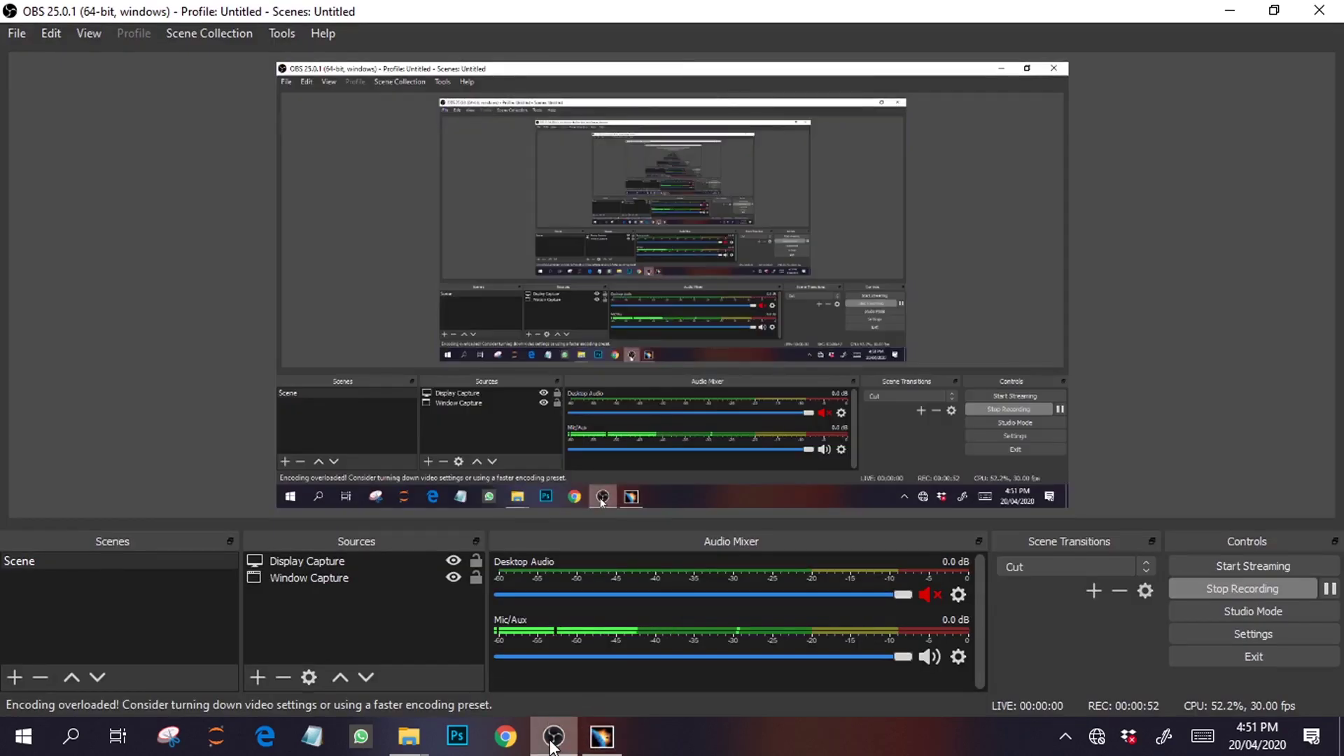
left_click(550, 731)
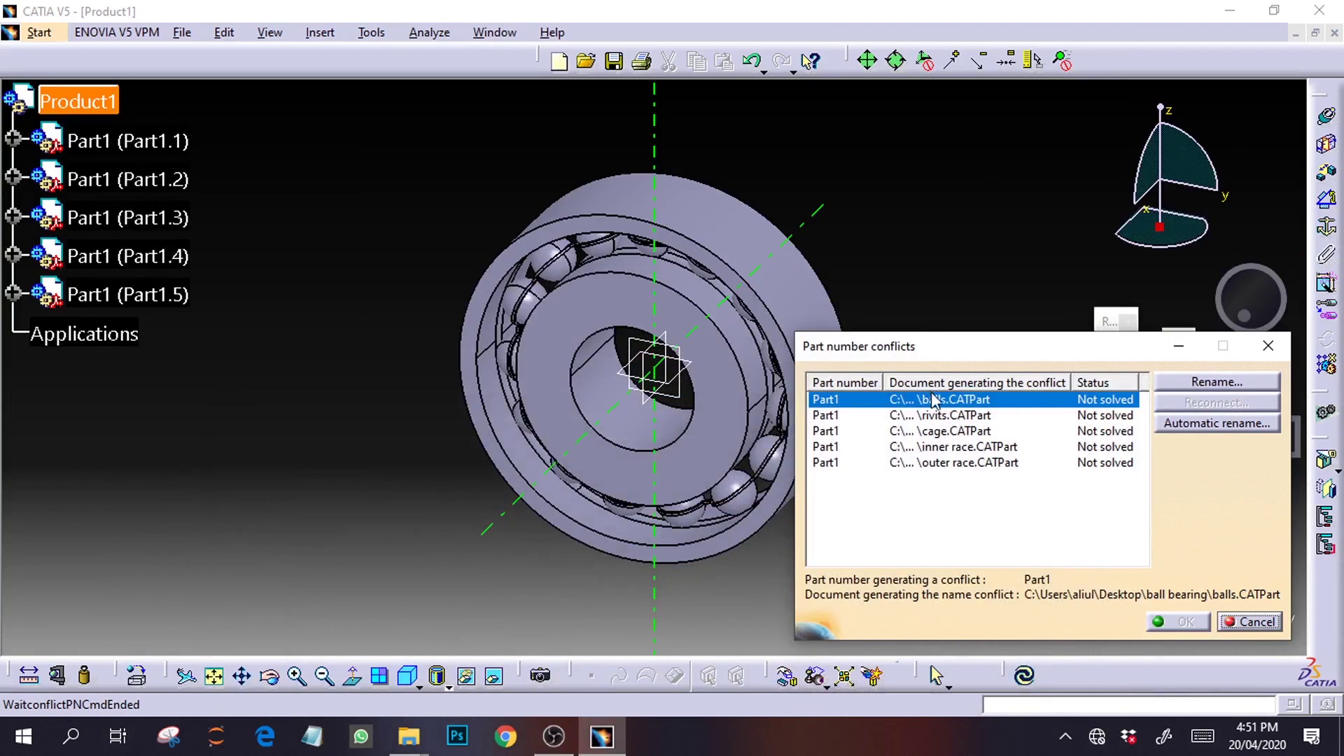
Resolve the part number conflicts by automatically renaming the balls, rivits, cage, inner race and outer race parts
left_click(1216, 425)
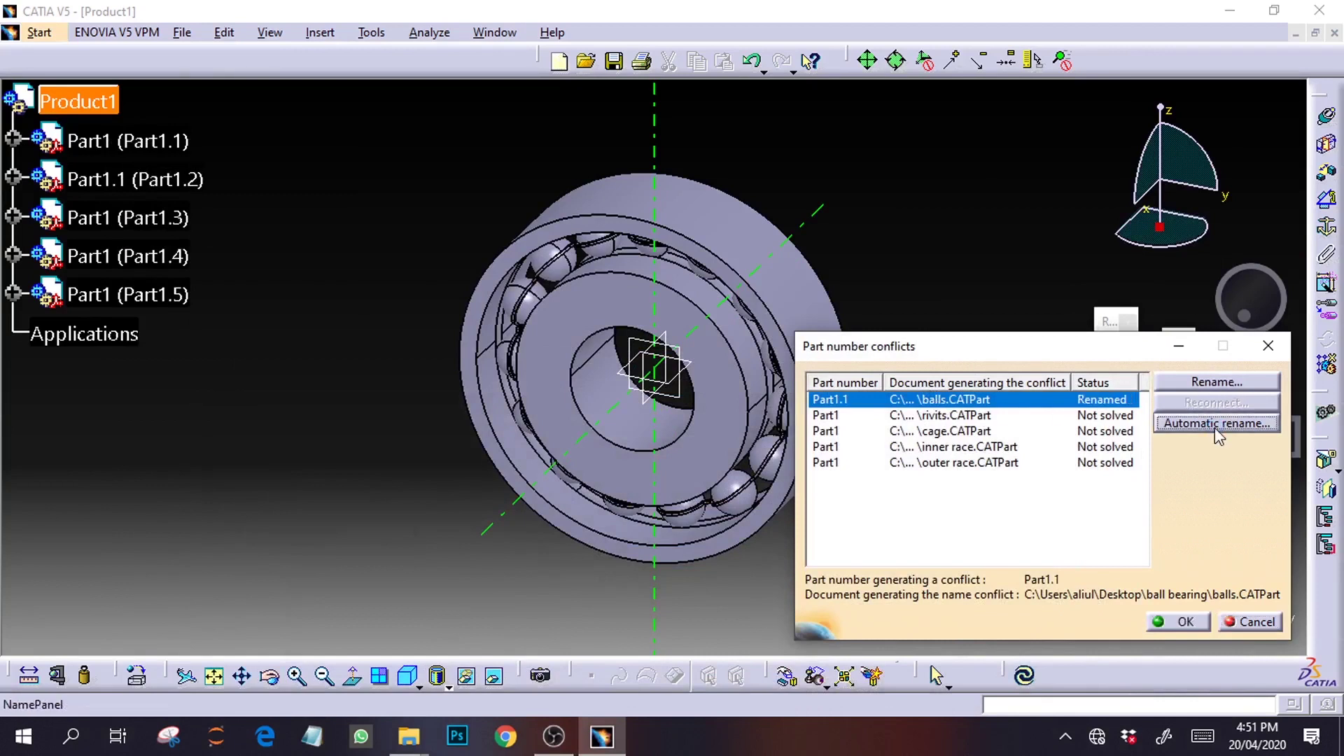
left_click(1215, 425)
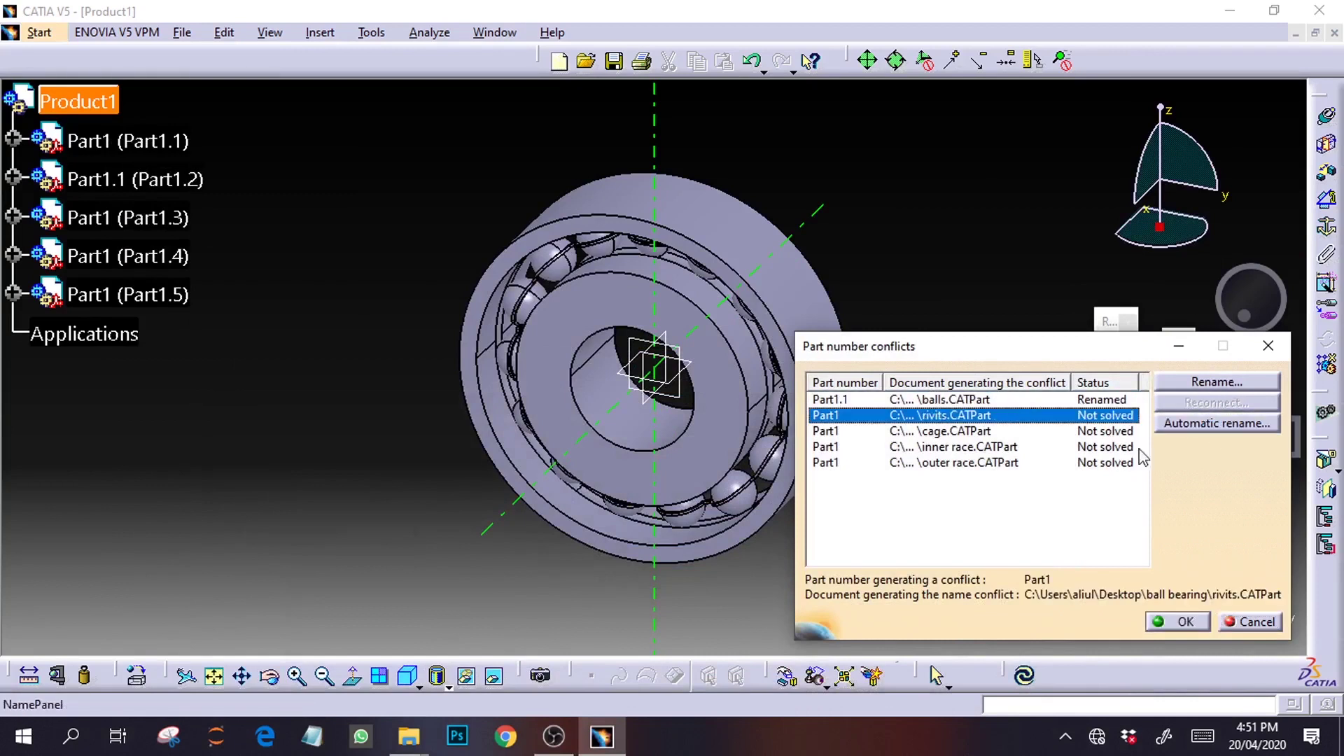
left_click(1215, 424)
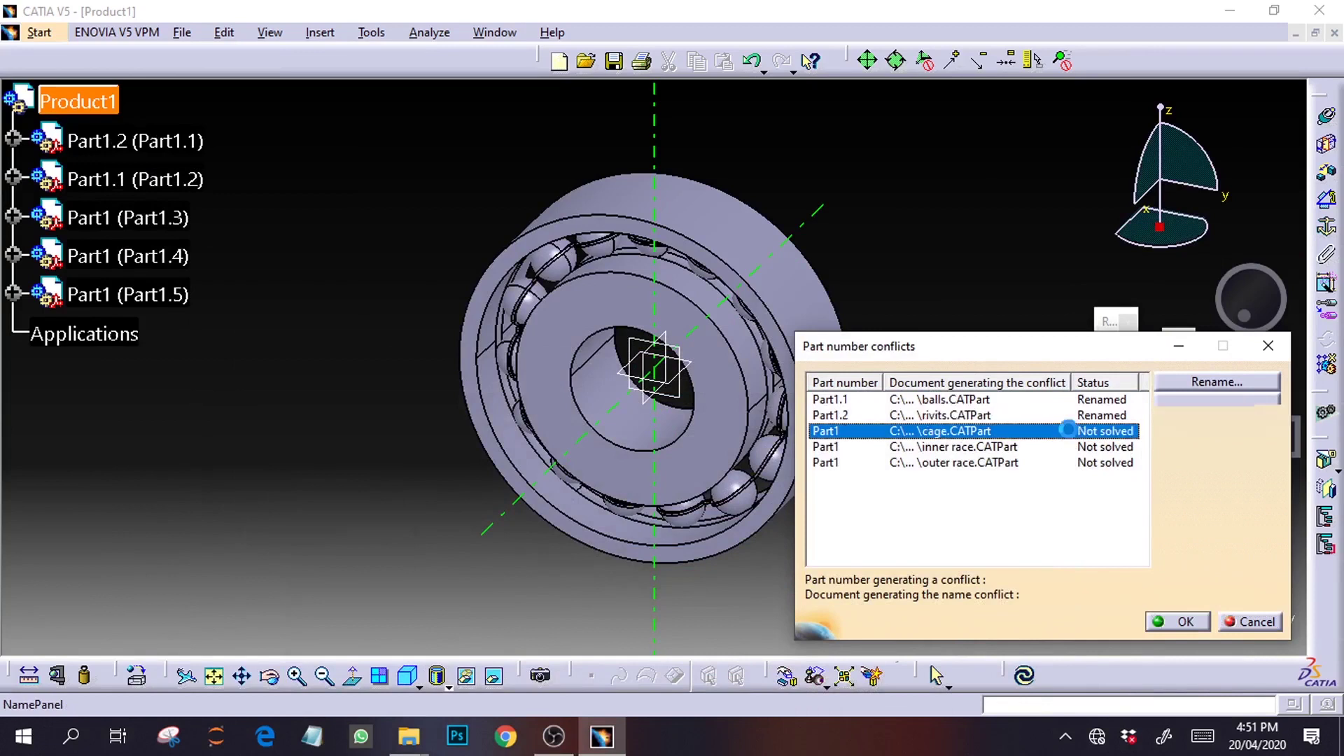
left_click(1053, 448)
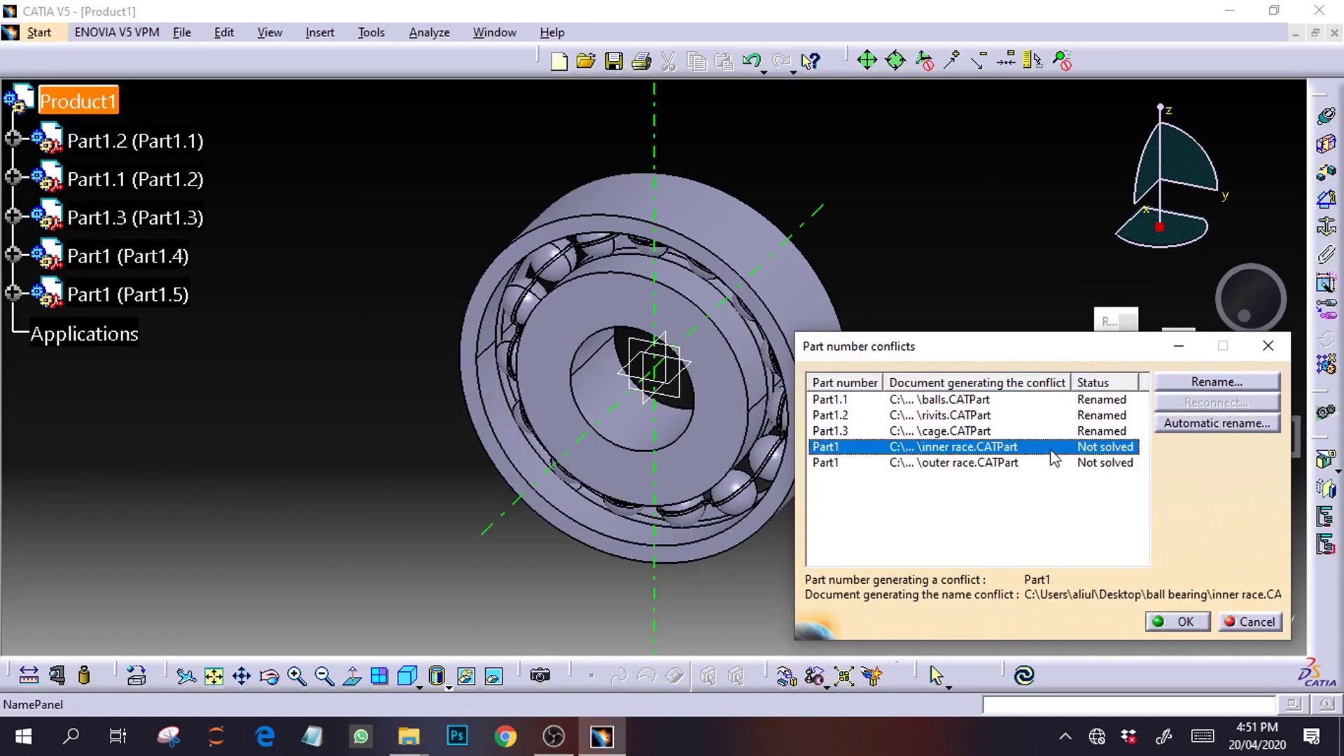
left_click(1166, 424)
left_click(1029, 463)
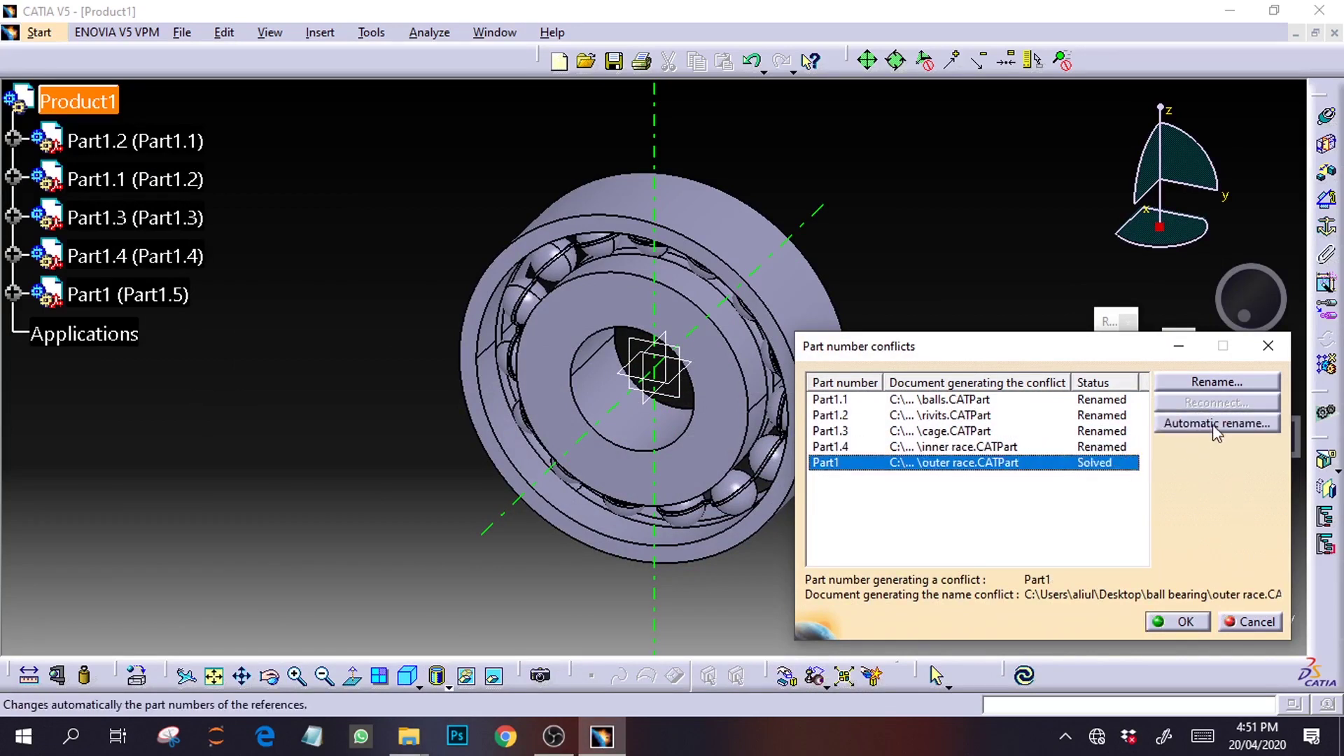
left_click(1216, 423)
left_click(1179, 622)
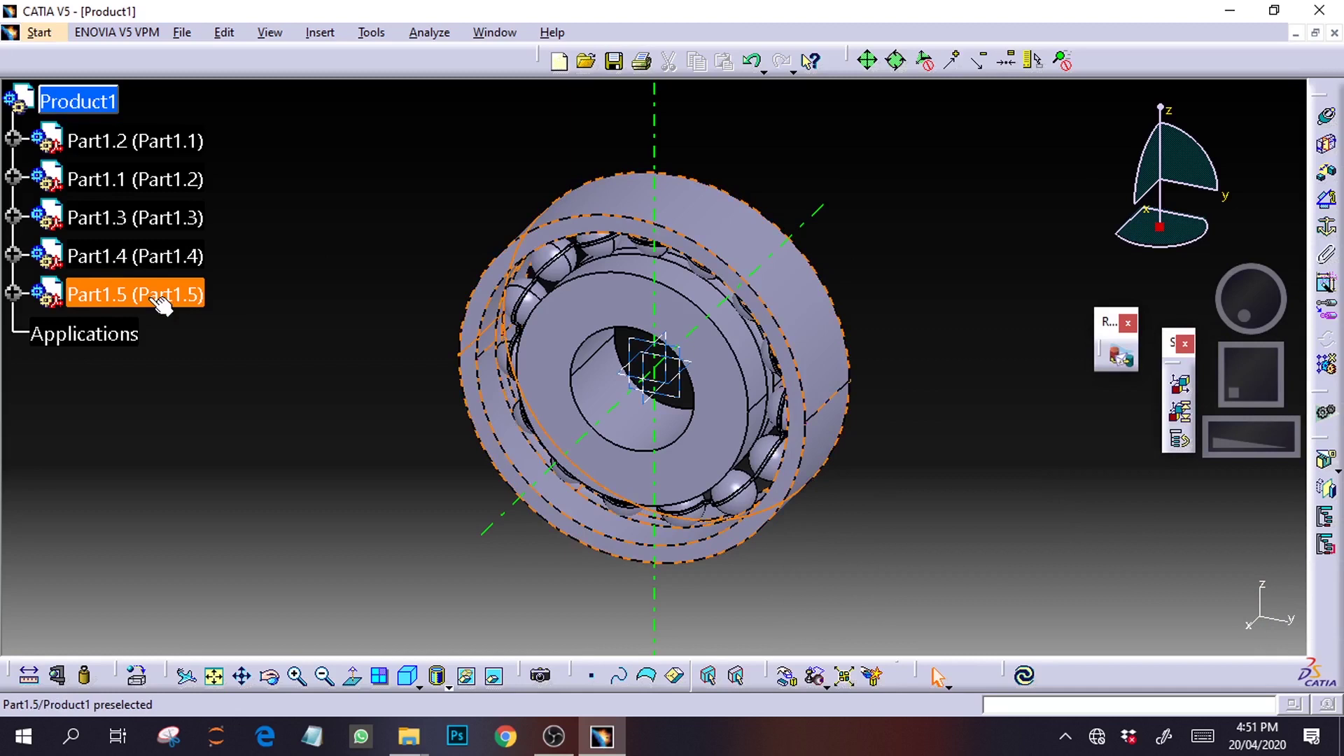
Set both the instance name and part number of the outer race component, Part1.5, to outer race
right_click(113, 295)
left_click(162, 380)
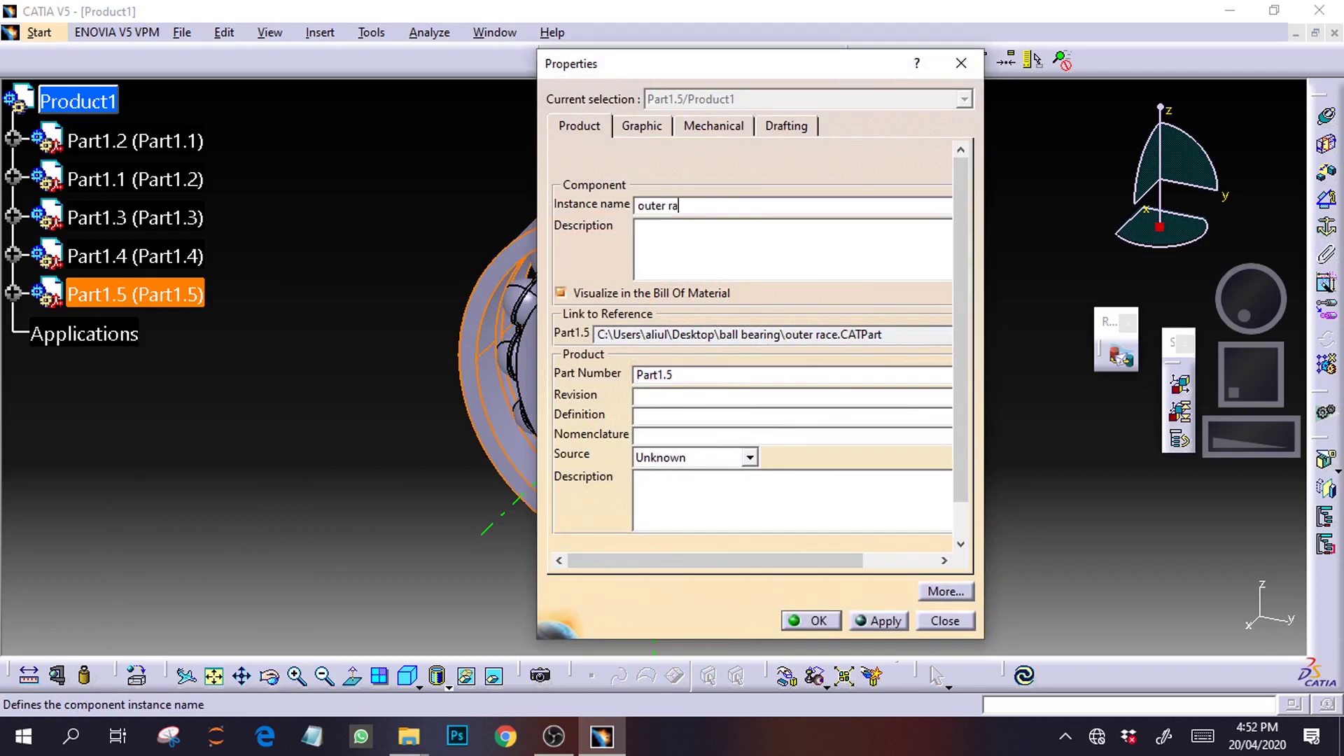
key("ctrl+a")
key("ctrl+c")
left_click(694, 378)
key("ctrl+a")
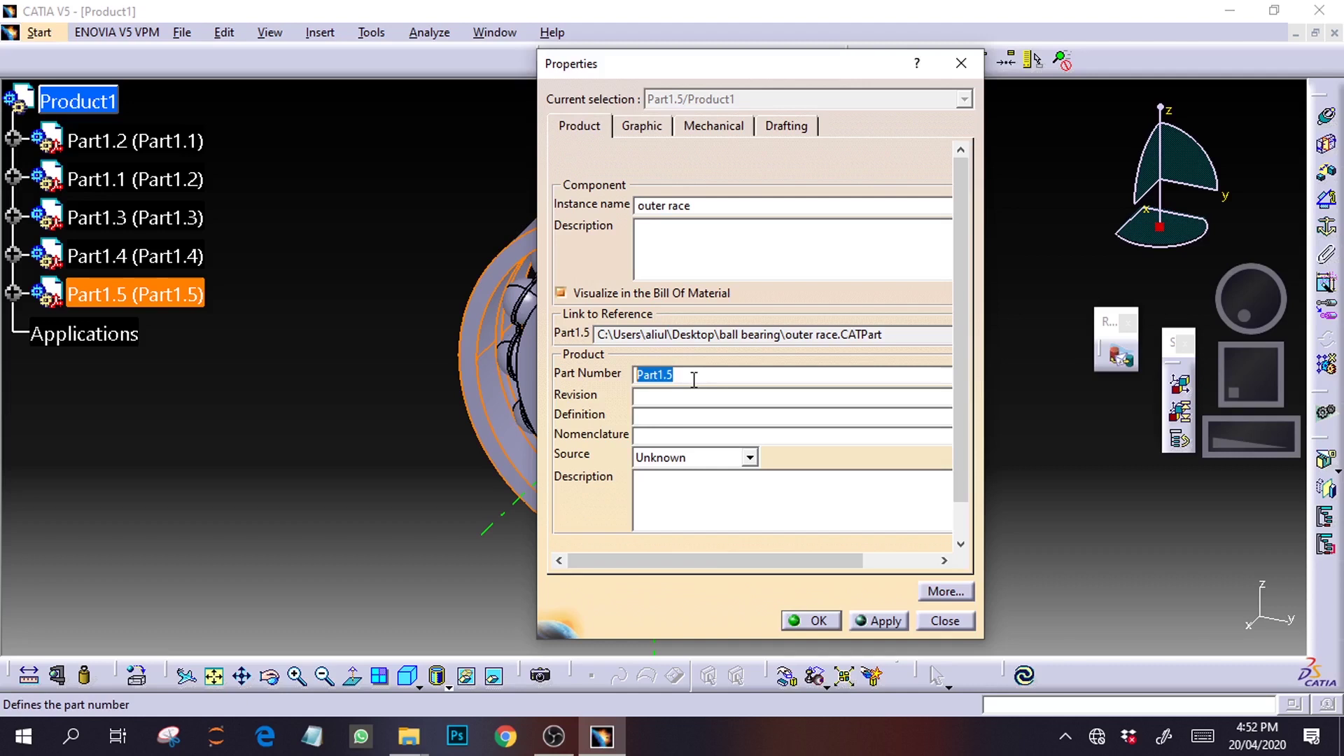
key("ctrl+v")
left_click(868, 621)
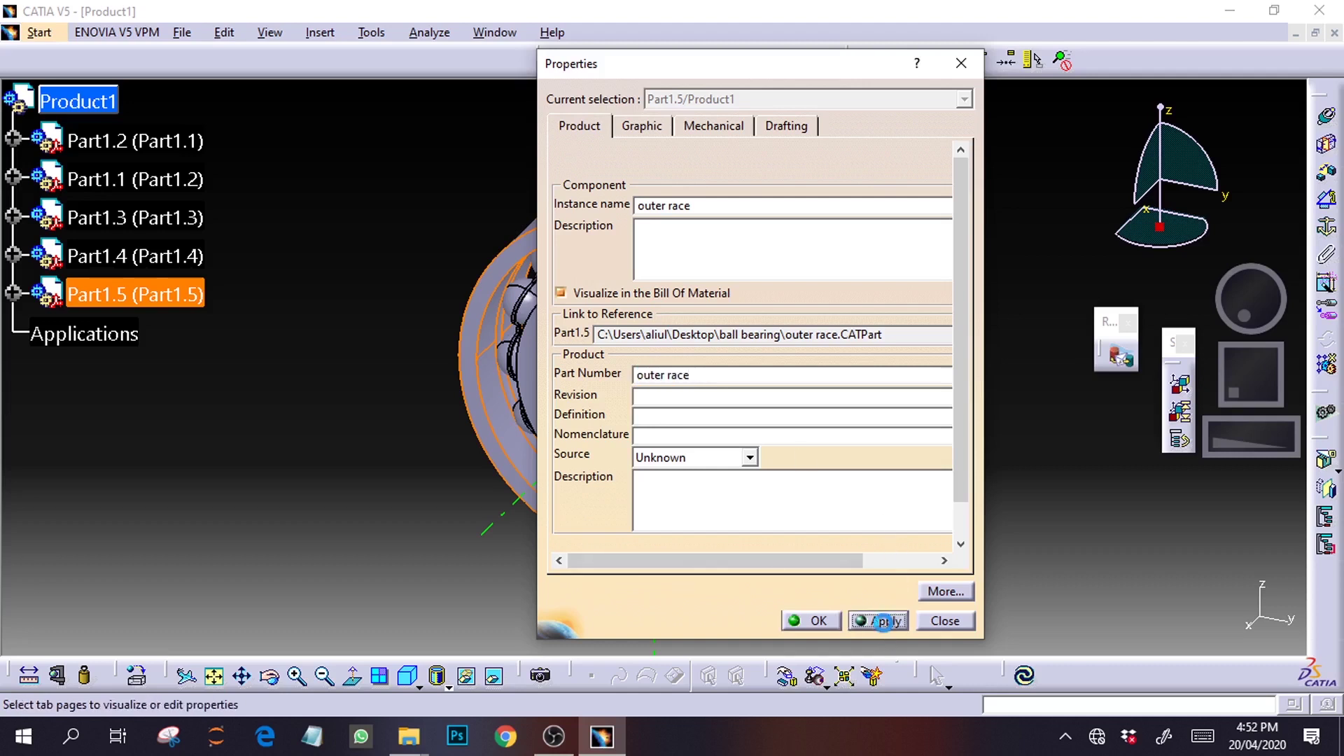
left_click(809, 623)
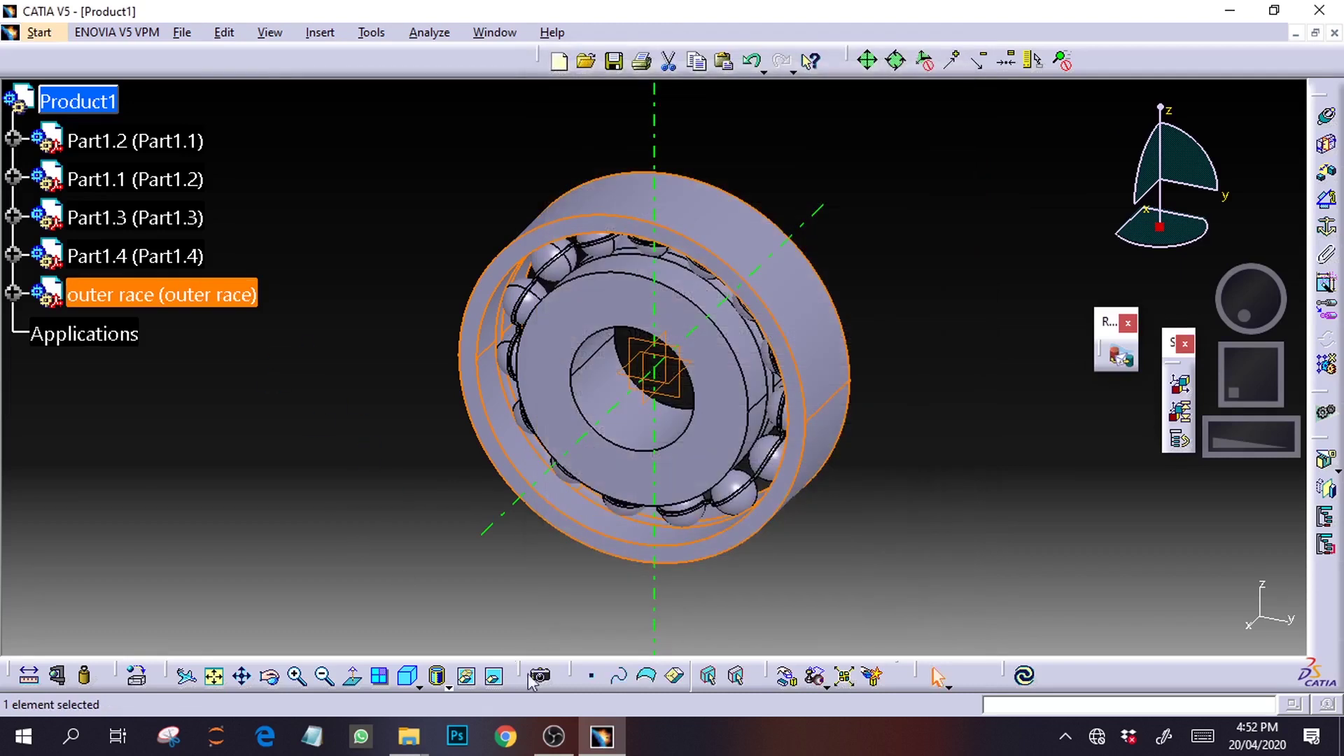
left_click(554, 737)
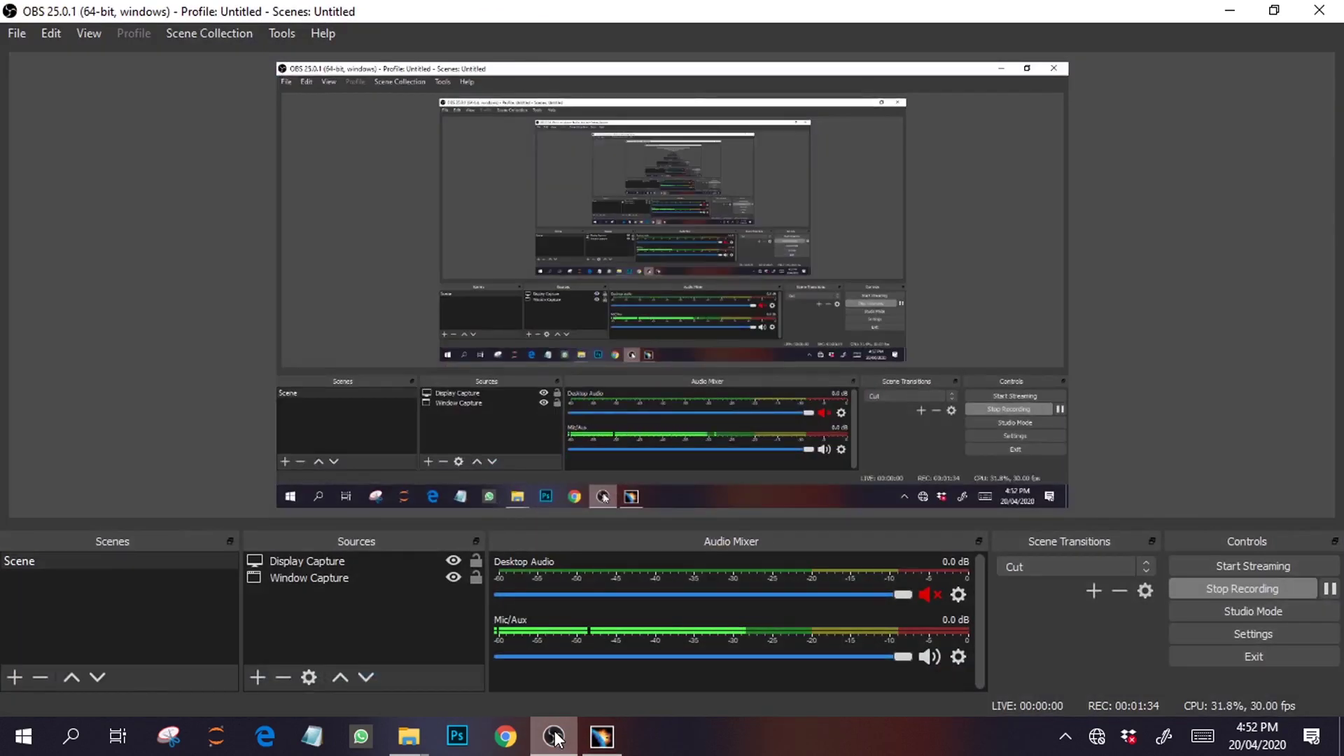
left_click(554, 736)
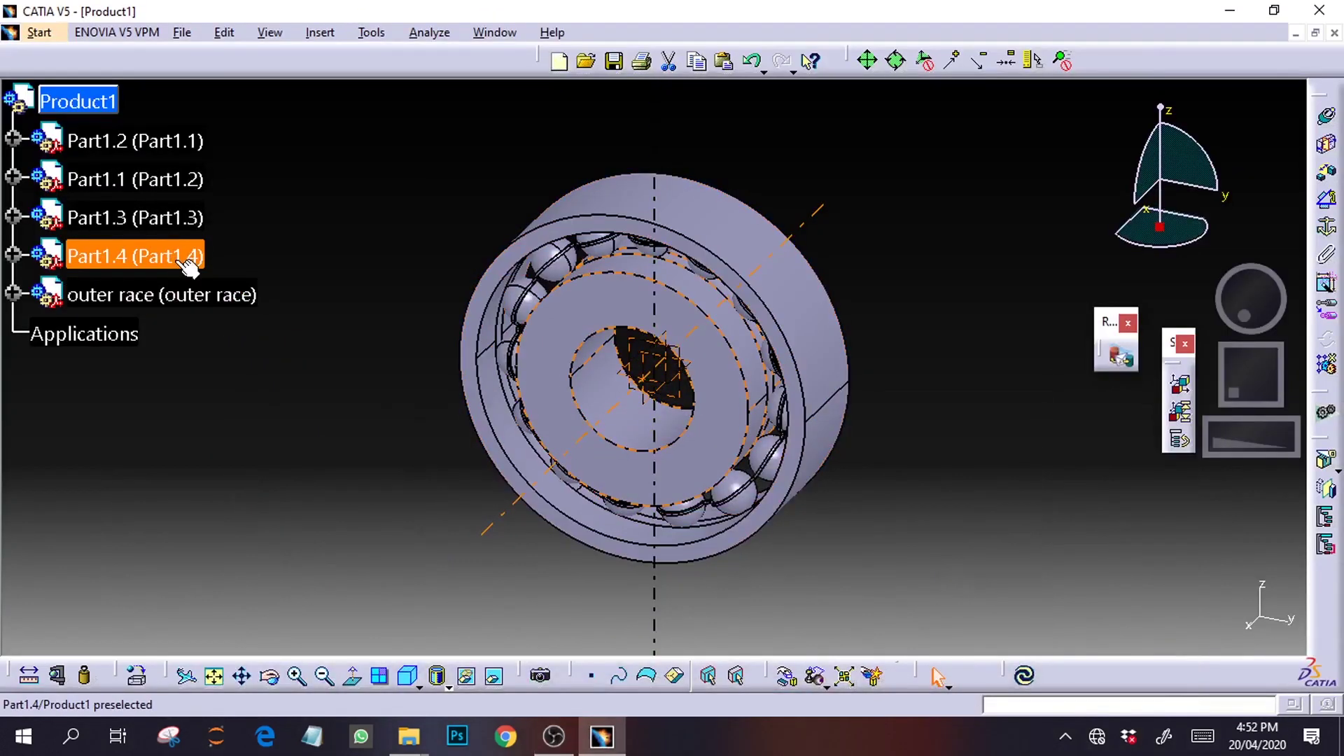
Set both the instance name and part number of the inner race component, Part1.4, to inner race
right_click(188, 266)
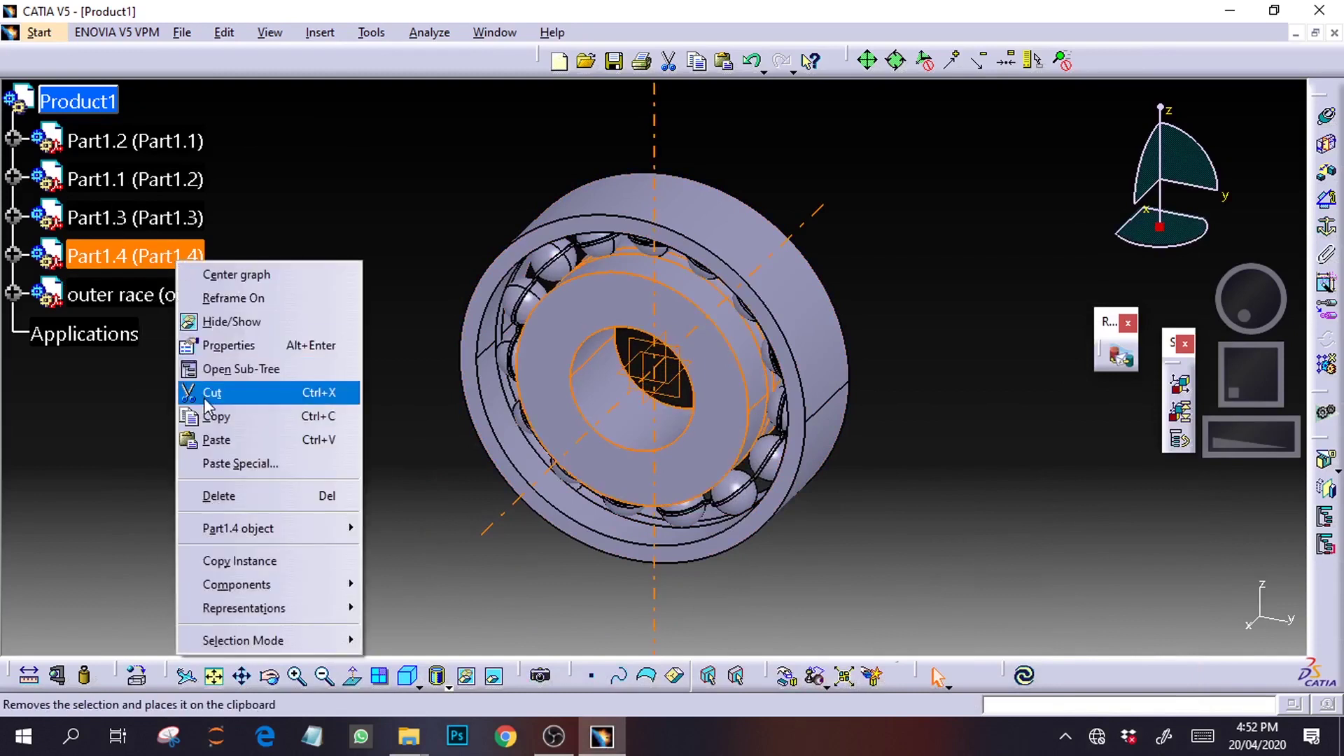
left_click(210, 345)
left_click_drag(686, 205, 616, 213)
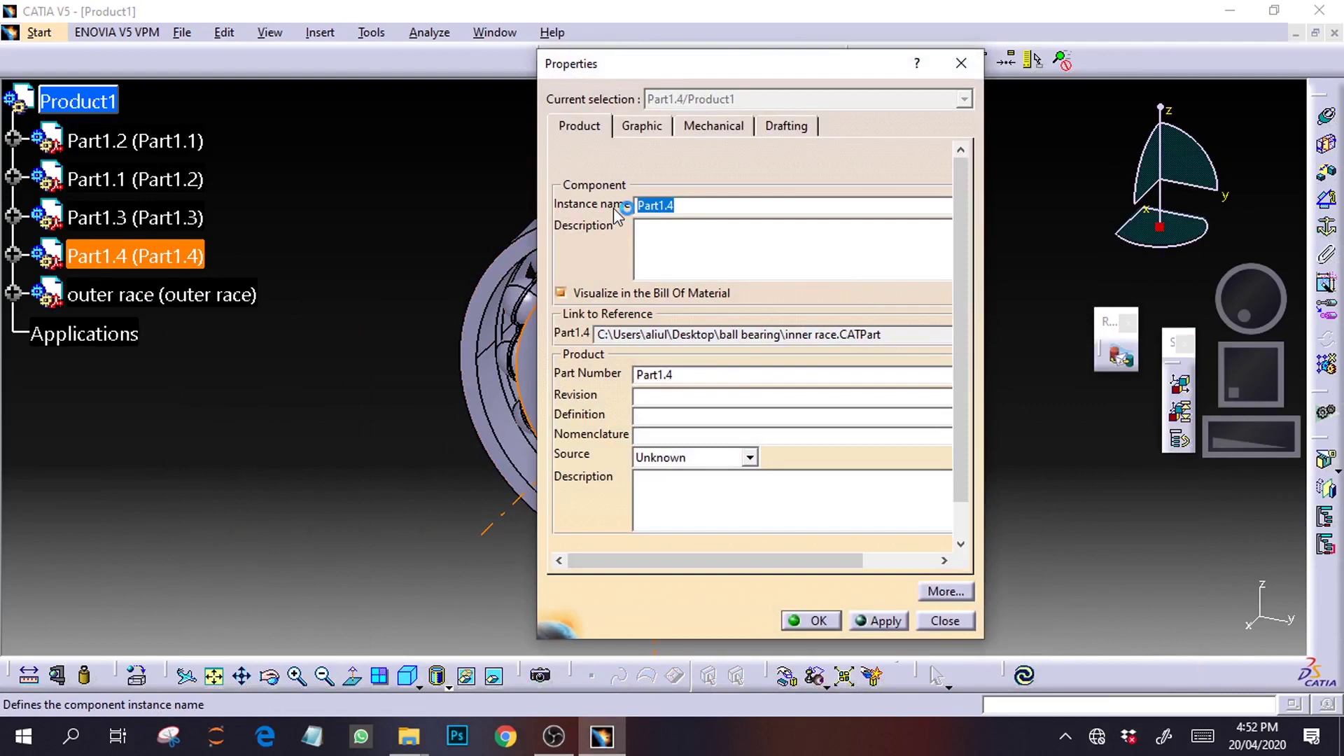
type("inner")
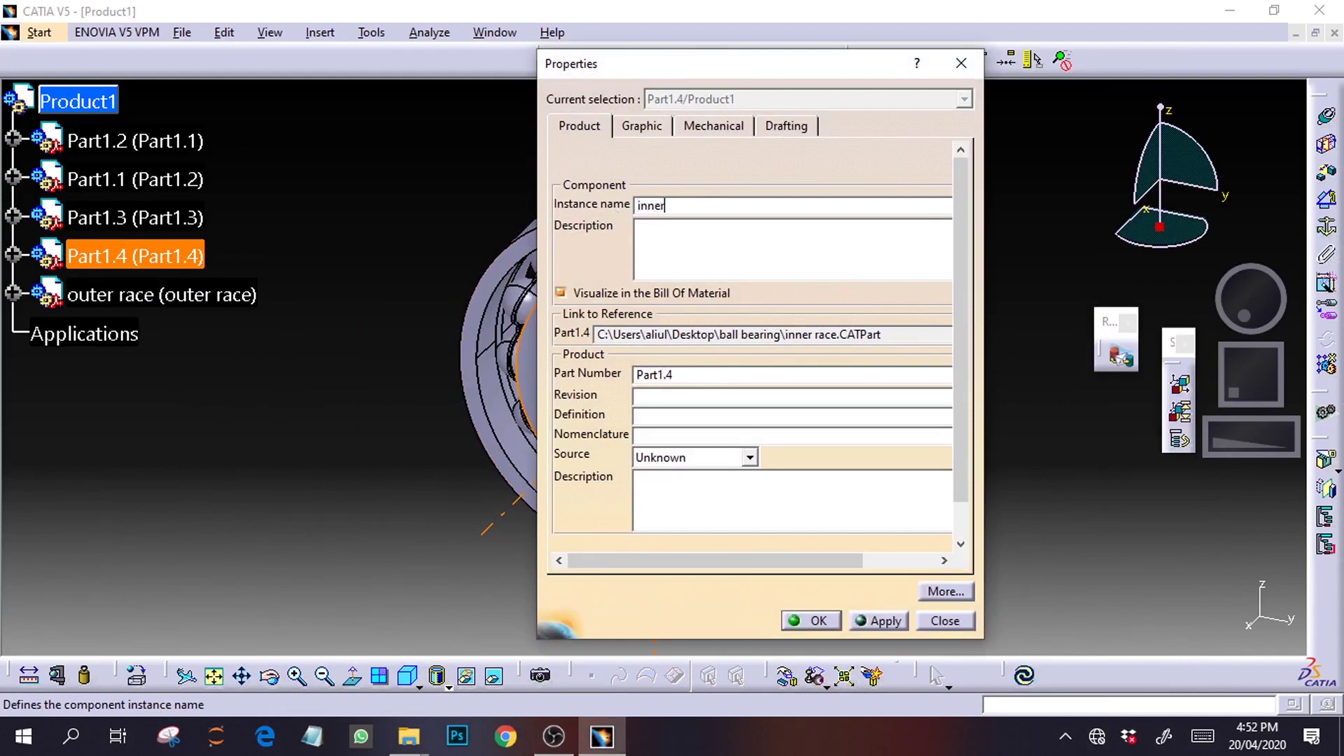
key("ctrl+a")
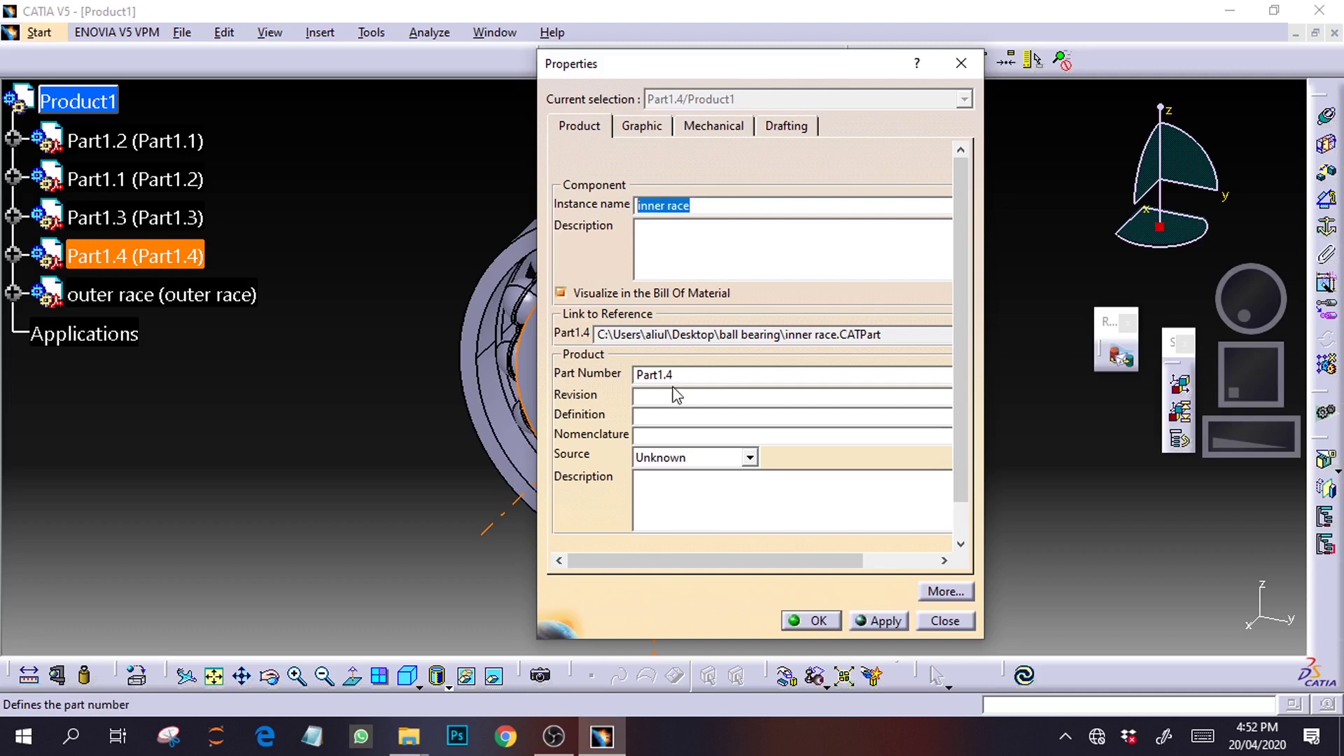
left_click(707, 377)
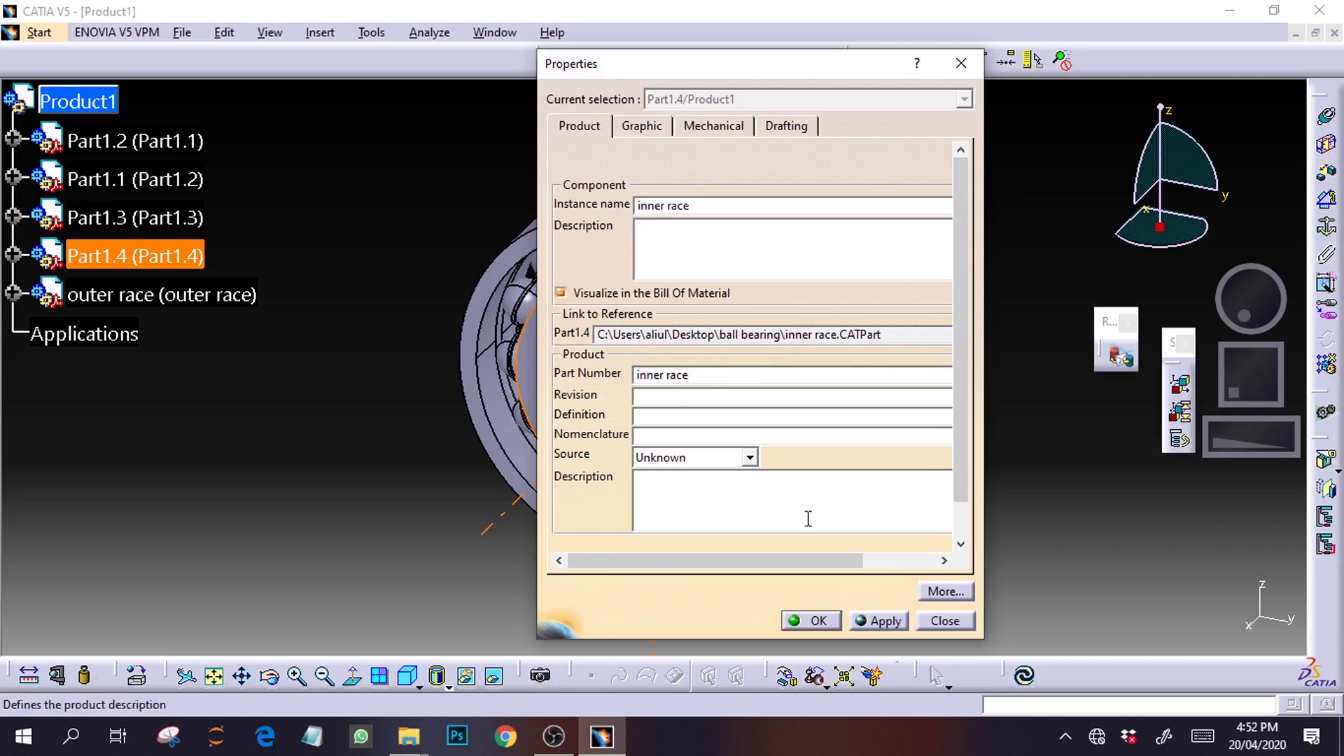
left_click(862, 621)
left_click(812, 621)
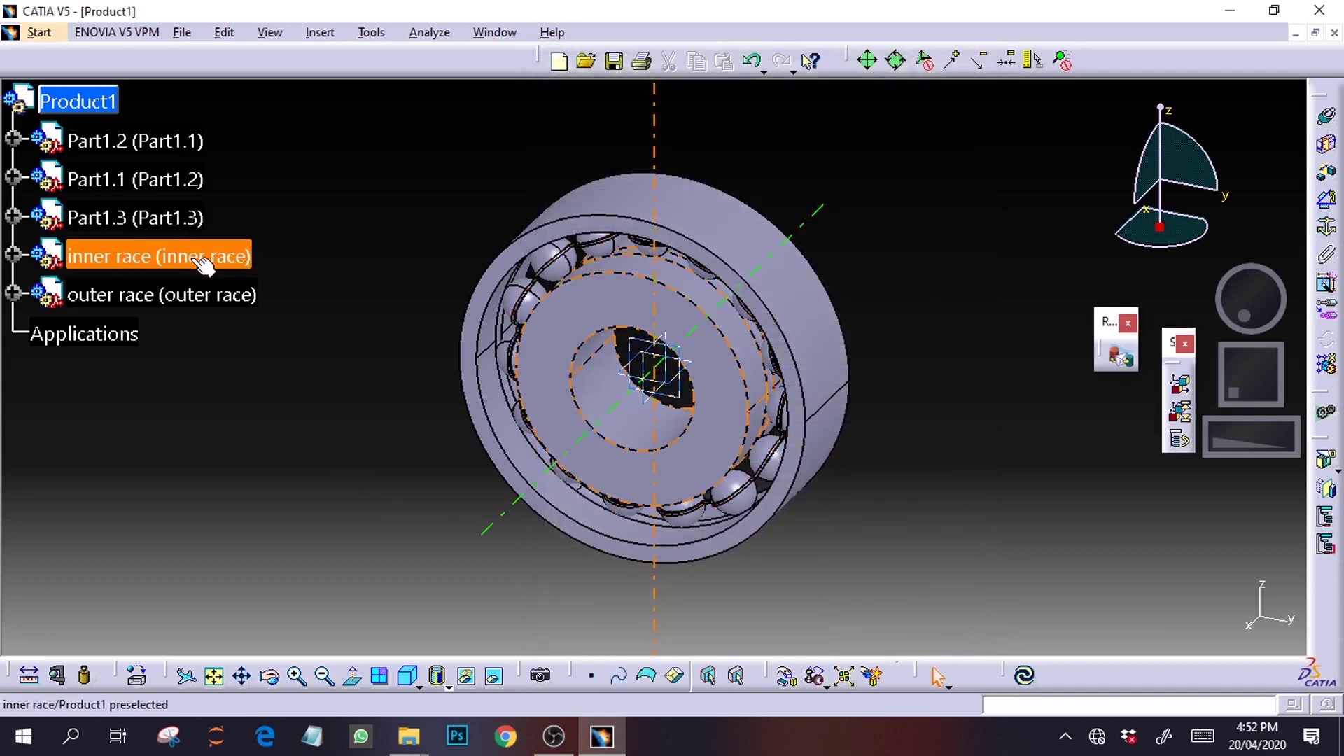
Give the cage component, Part1.3, the instance name cage and the part number cage 1
right_click(168, 218)
right_click(168, 220)
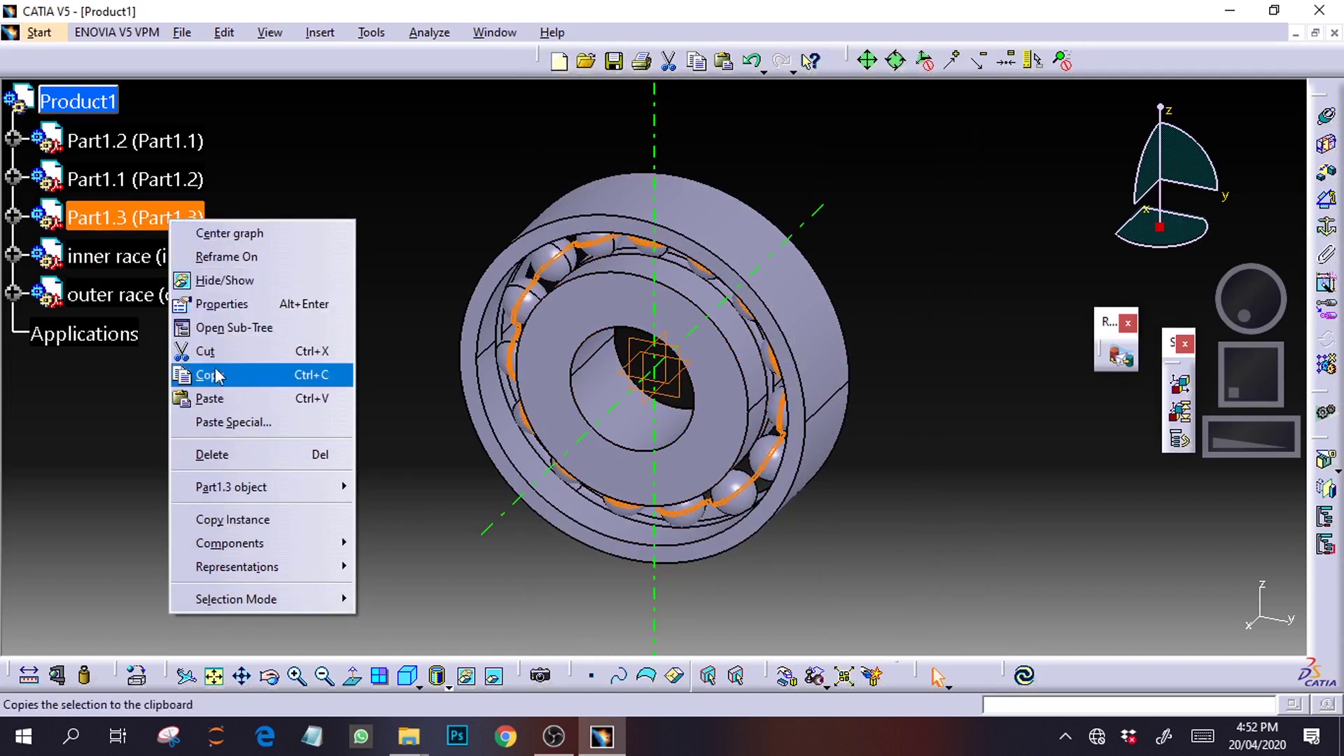
left_click(233, 310)
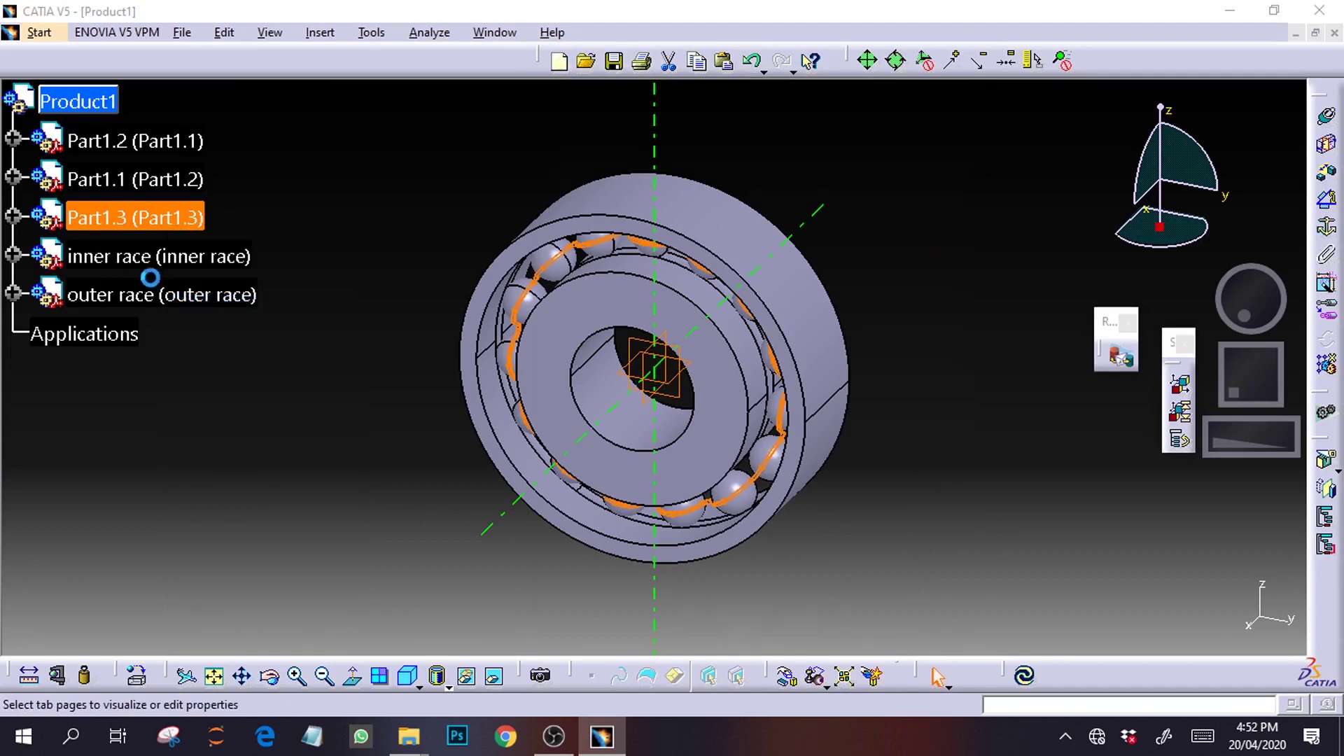
left_click_drag(695, 208, 641, 213)
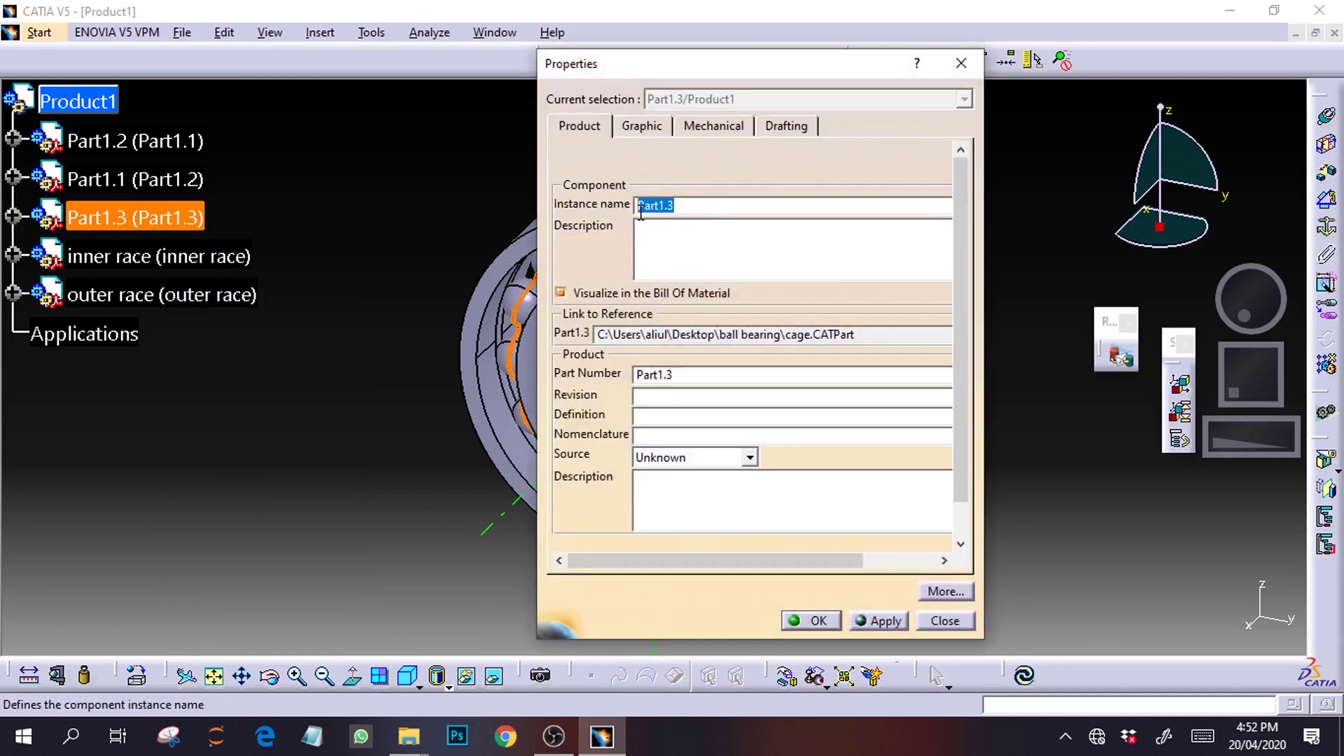
type("cage")
left_click(698, 380)
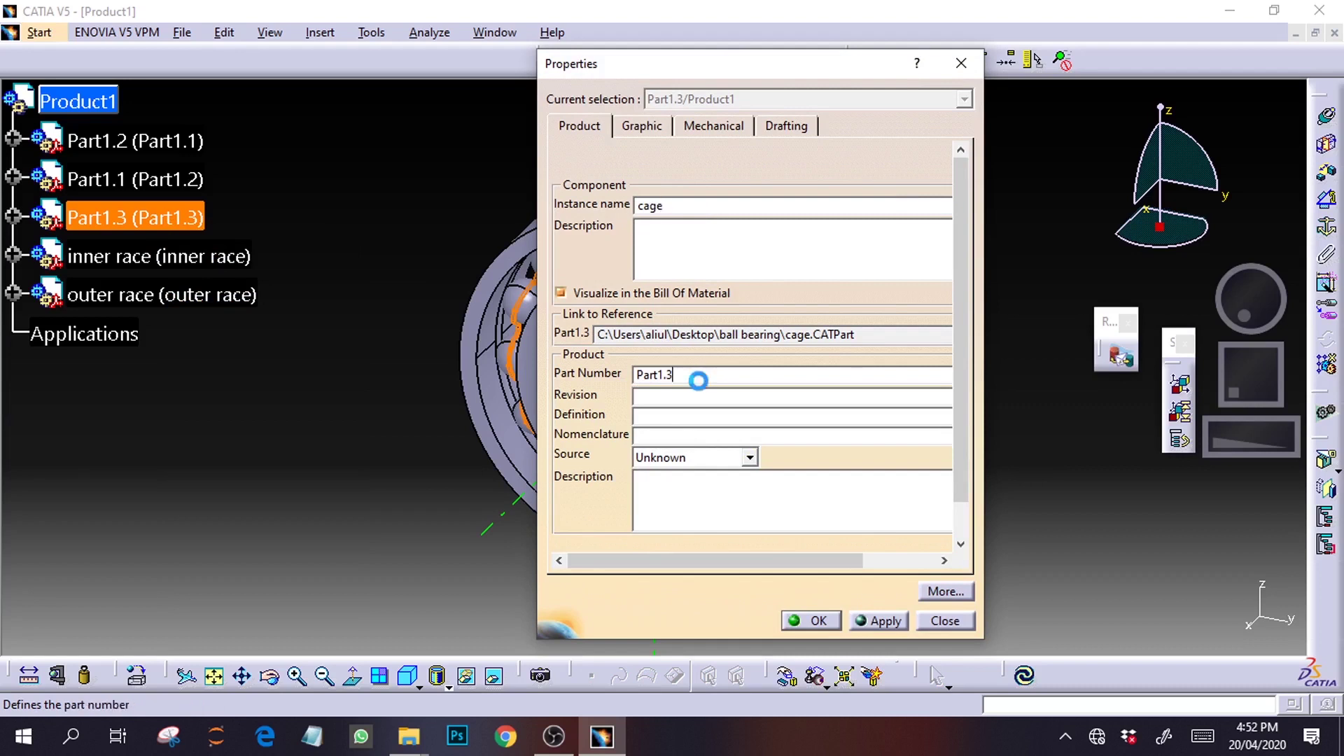
left_click_drag(683, 374, 628, 375)
type("cage 1")
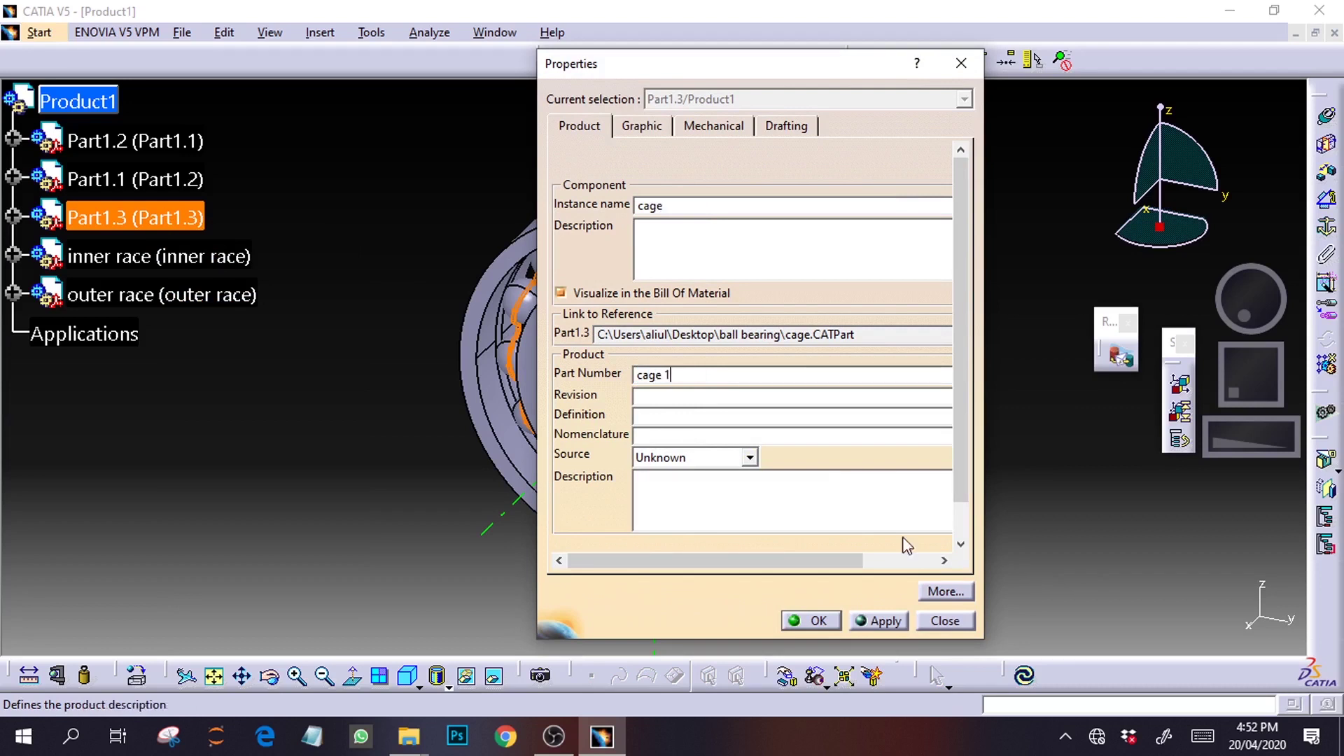
left_click(885, 621)
left_click(817, 621)
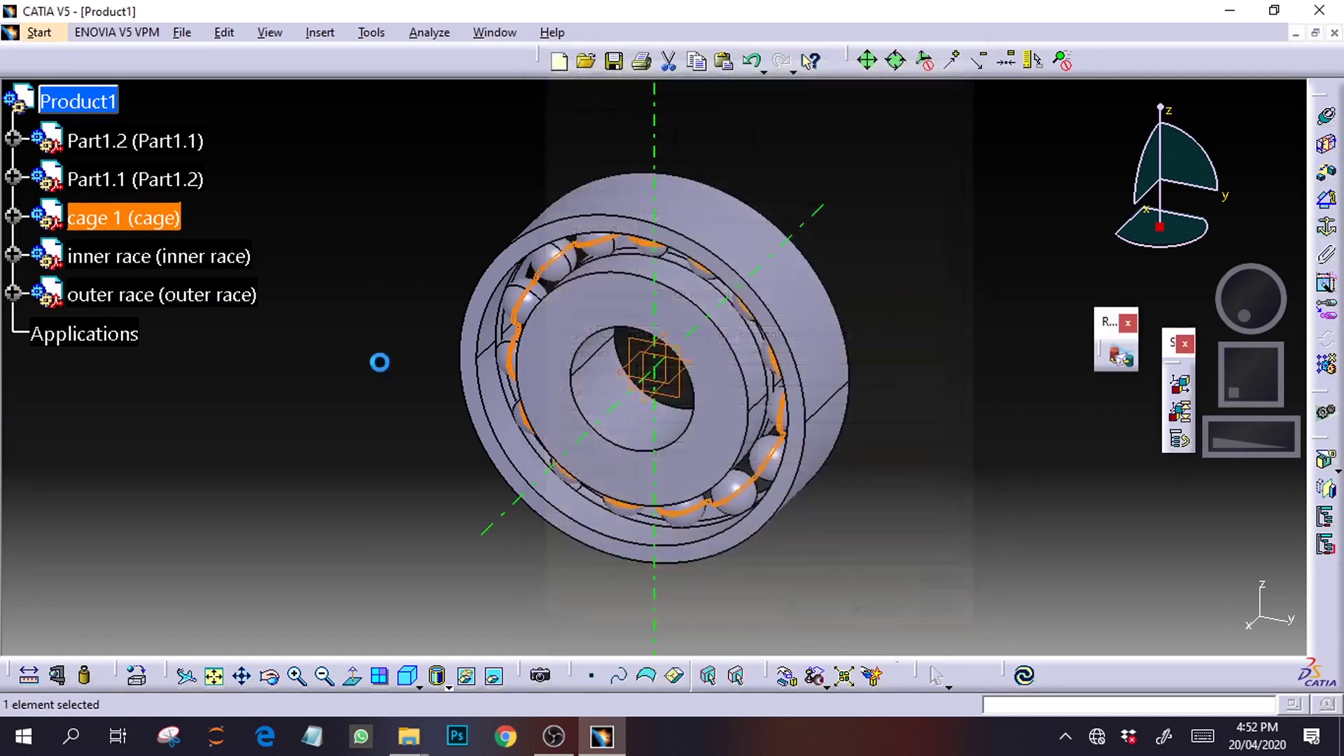
Set both the instance name and part number of the balls component, Part1.1 (Part1.2), to balls
right_click(198, 180)
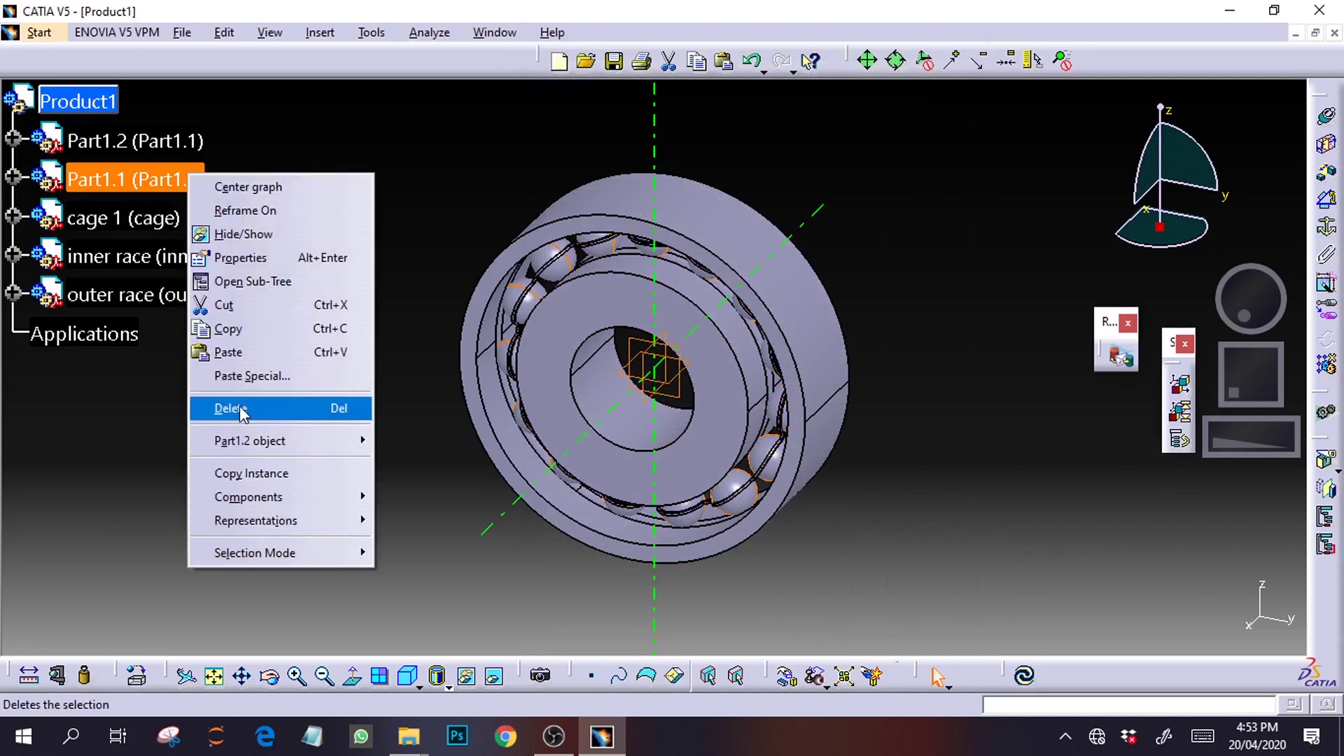
left_click(235, 257)
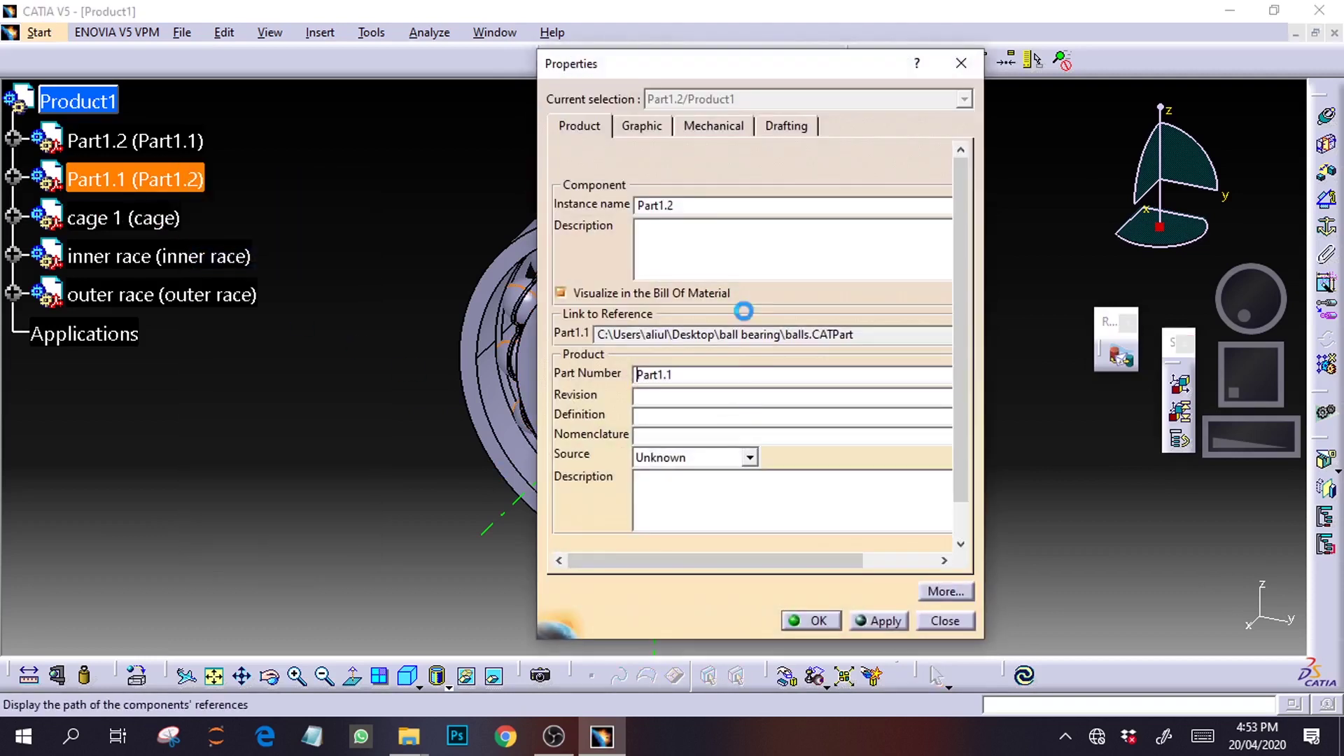
double_click(699, 206)
type("balls")
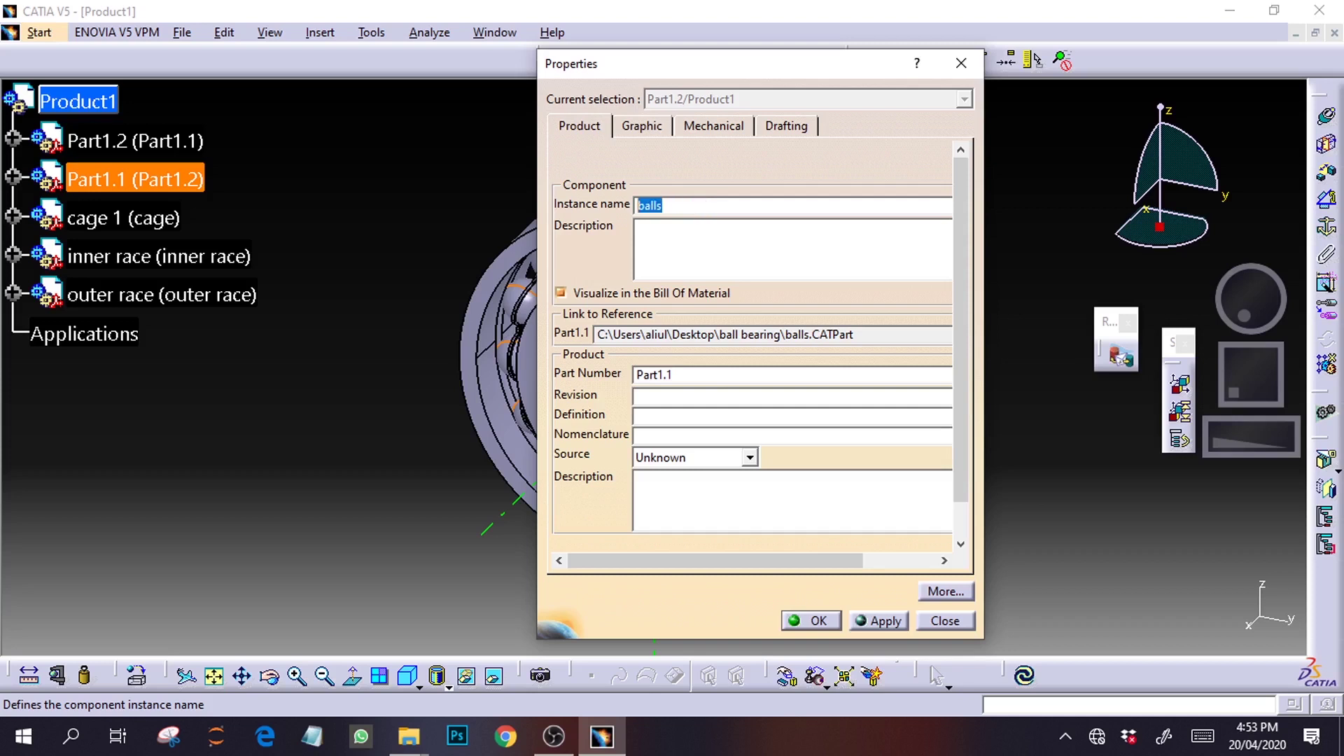
double_click(688, 374)
key("BackSpace")
left_click(876, 621)
left_click(812, 621)
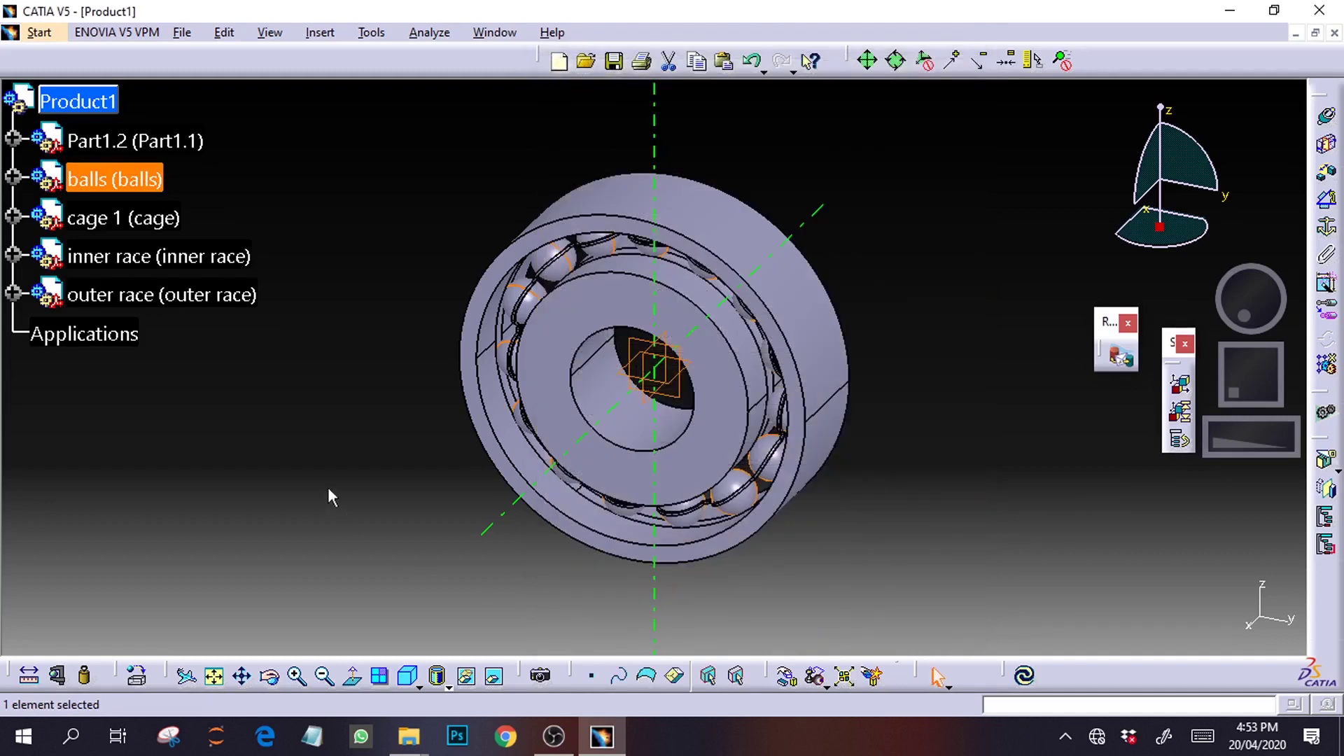
left_click(322, 487)
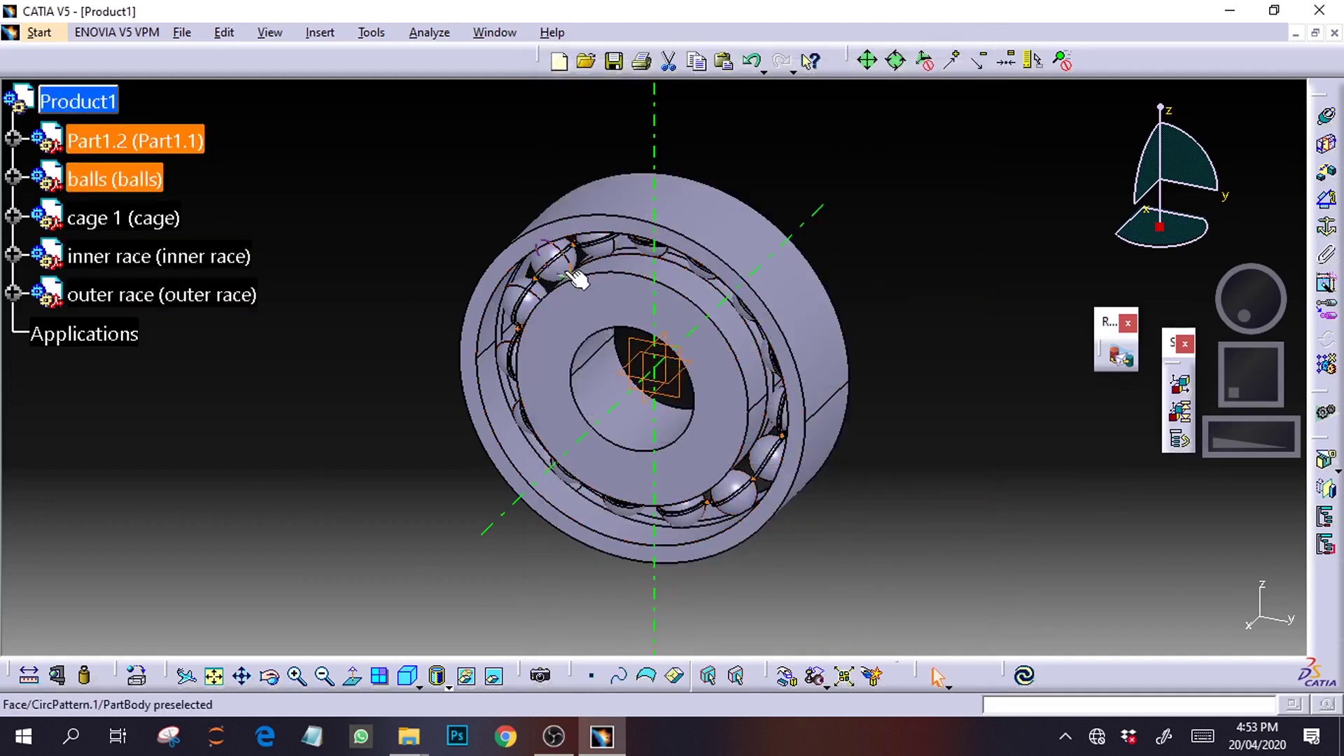
Set both the instance name and part number of the rivet component, Part1.2 (Part1.1), to rivits
right_click(169, 145)
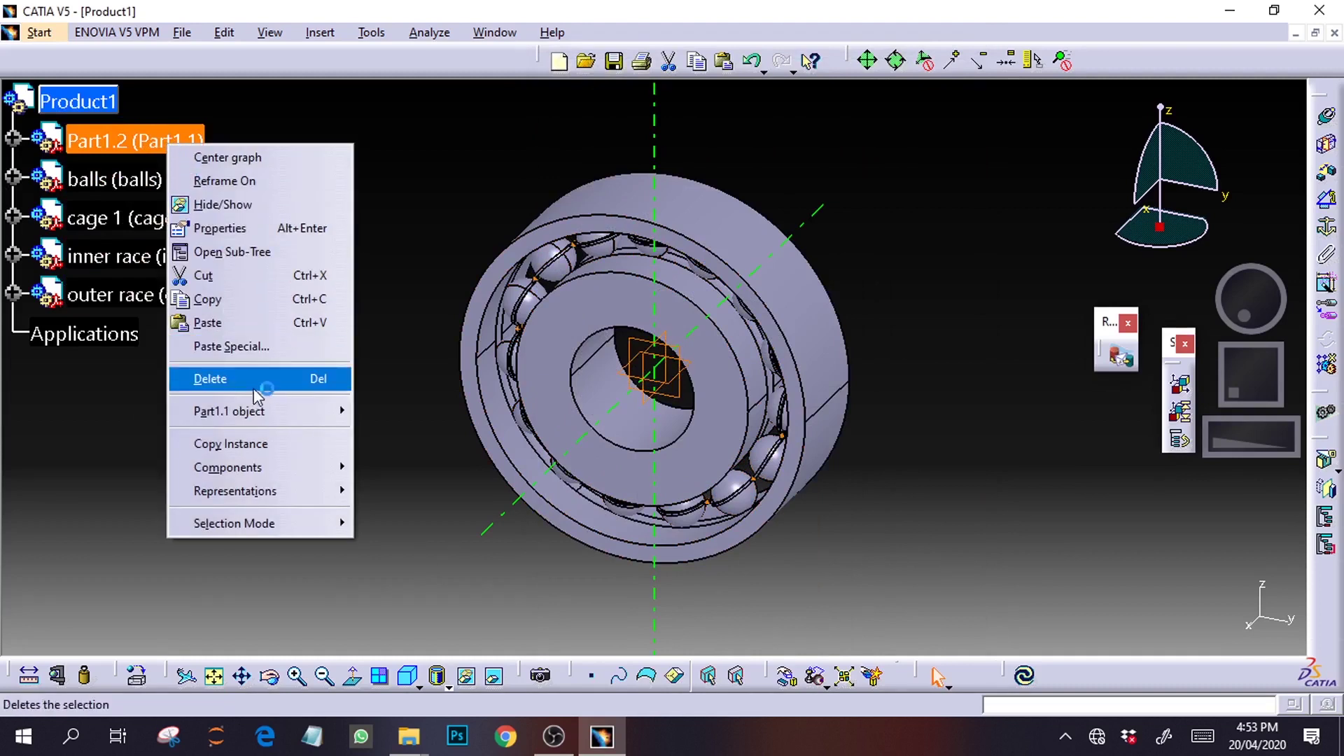
left_click(231, 228)
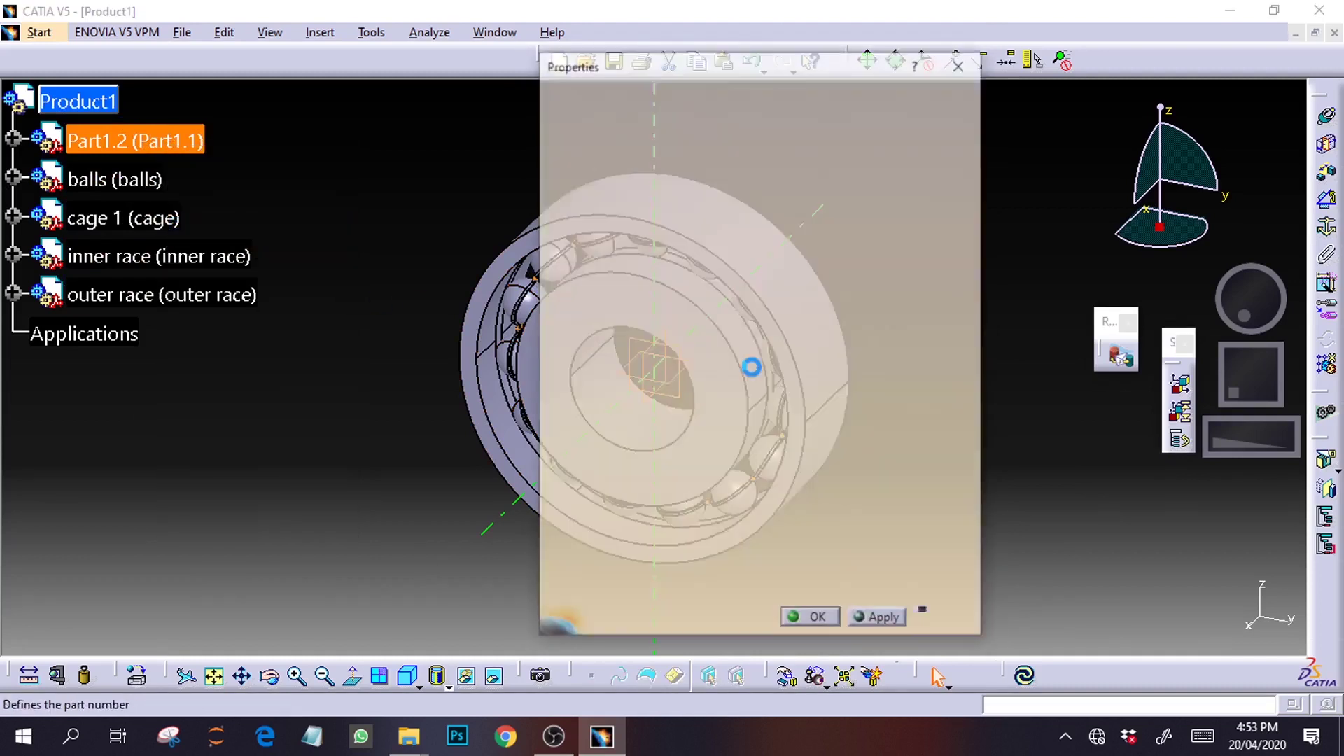
double_click(670, 205)
type("rivits")
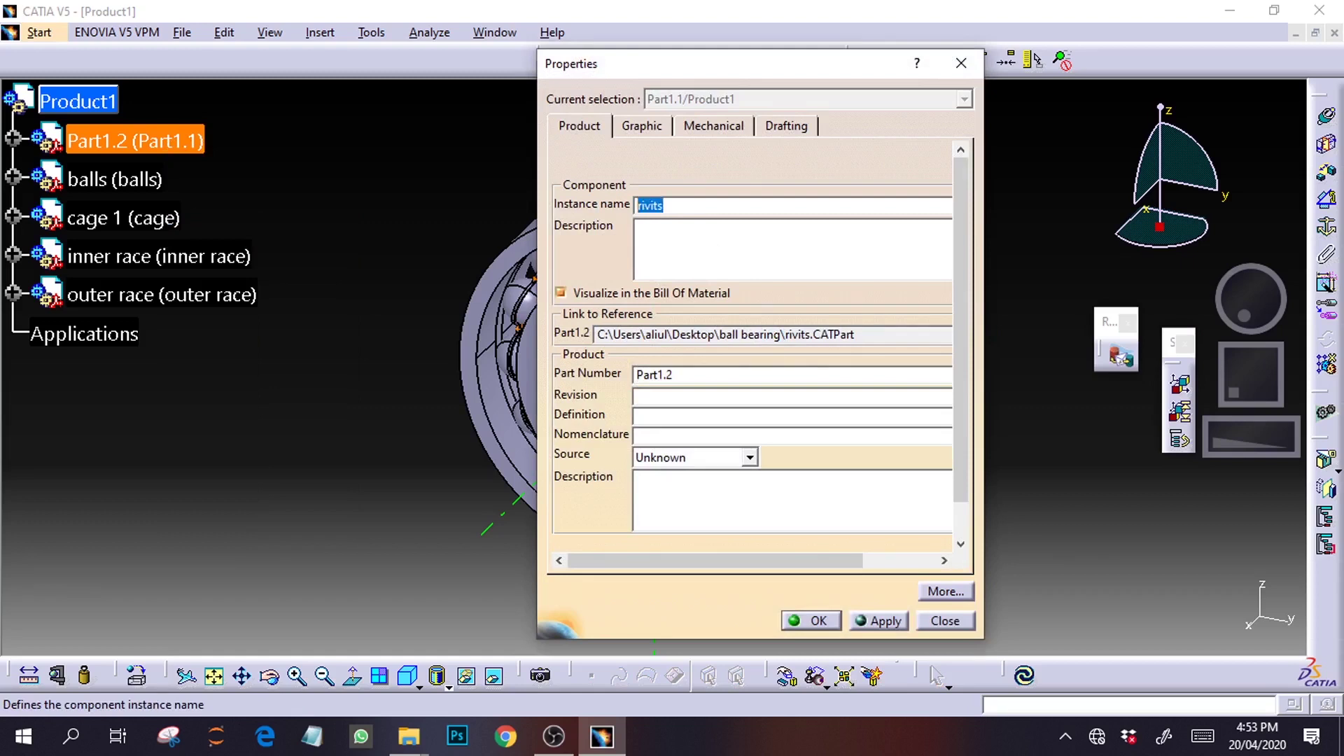
left_click(591, 204)
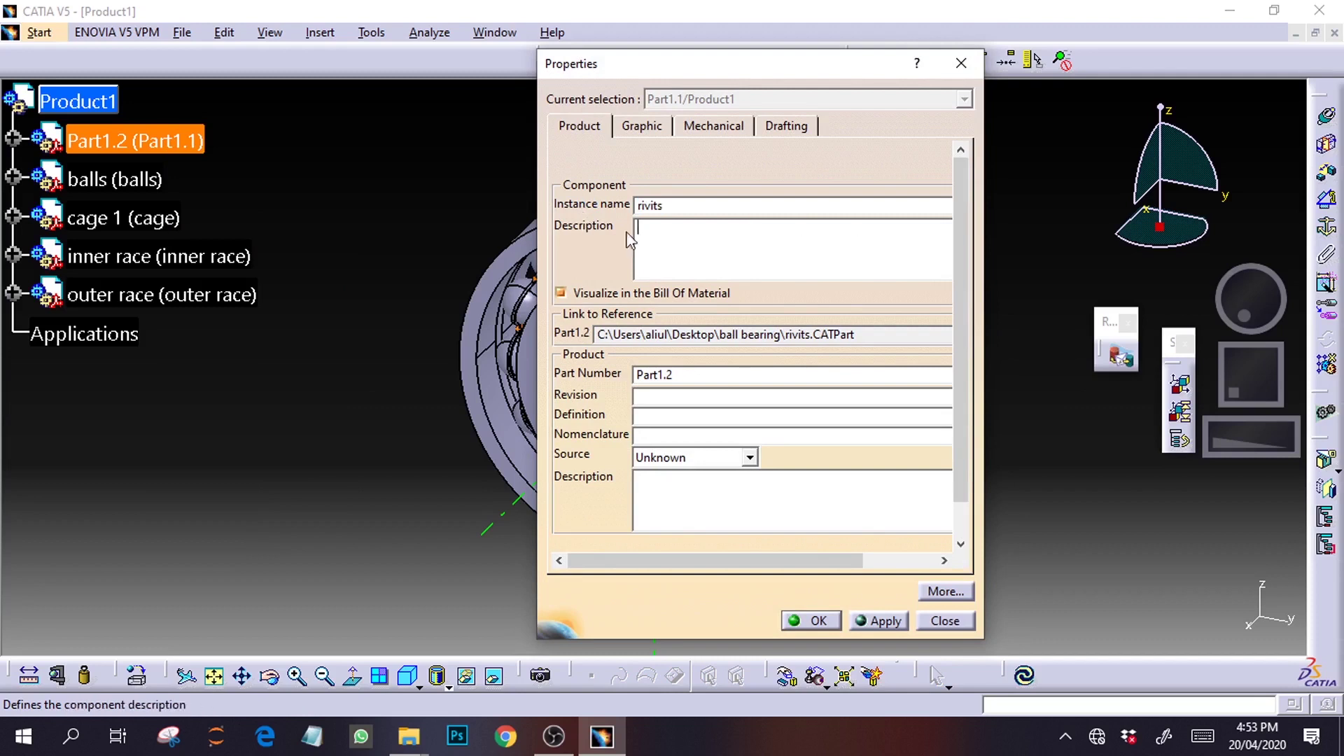
left_click(691, 376)
double_click(691, 376)
type("rivits")
left_click(880, 621)
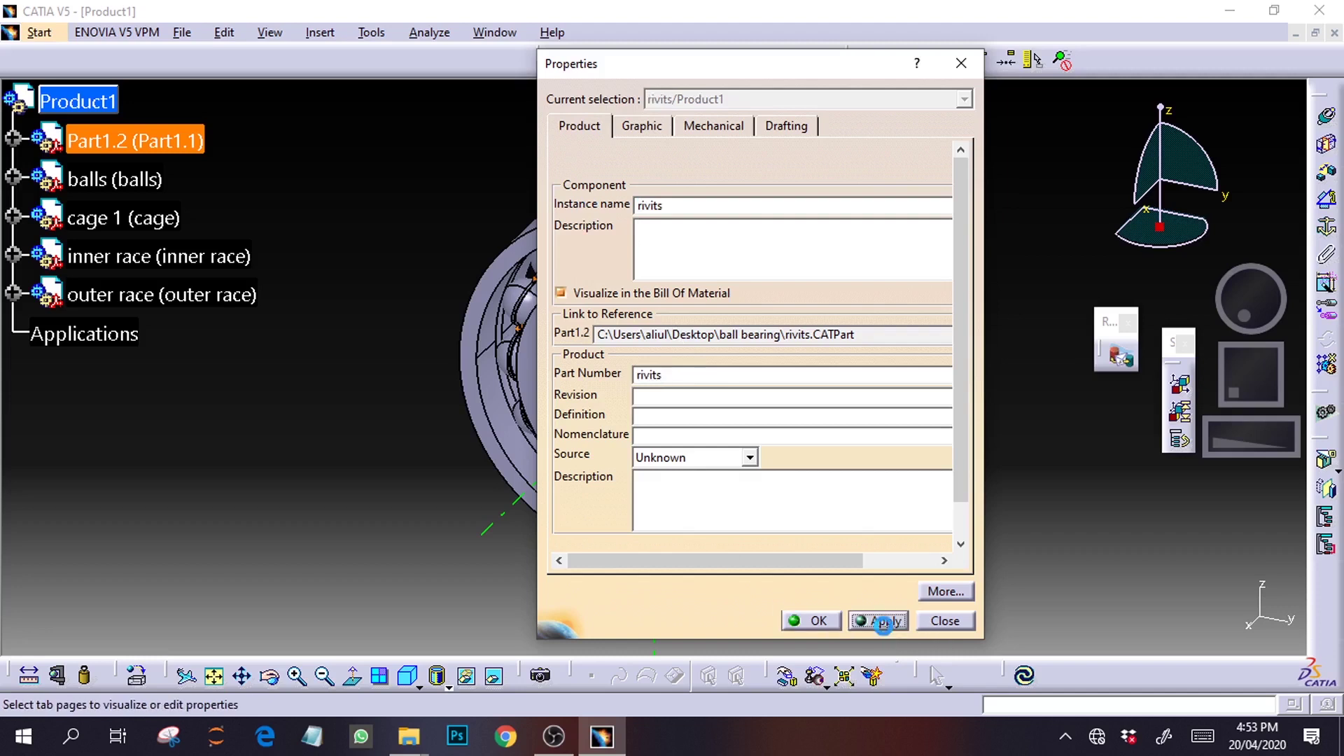
left_click(812, 621)
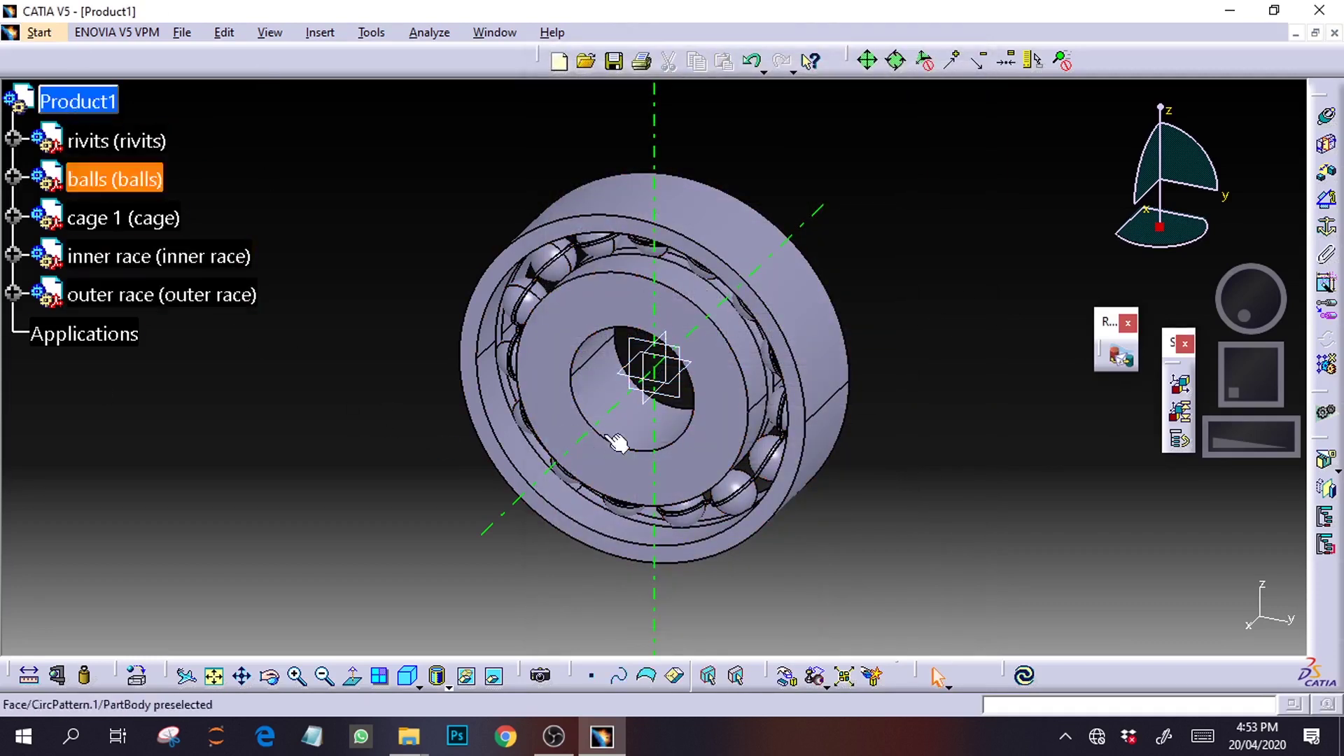
Examine the assembled bearing up close from both sides, checking the balls, the cage and the rivets
mouse_move(1270, 395)
left_mouse_down()
mouse_move(1251, 380)
mouse_move(1264, 383)
left_mouse_up()
left_click_drag(1251, 324, 1226, 298)
left_click(560, 739)
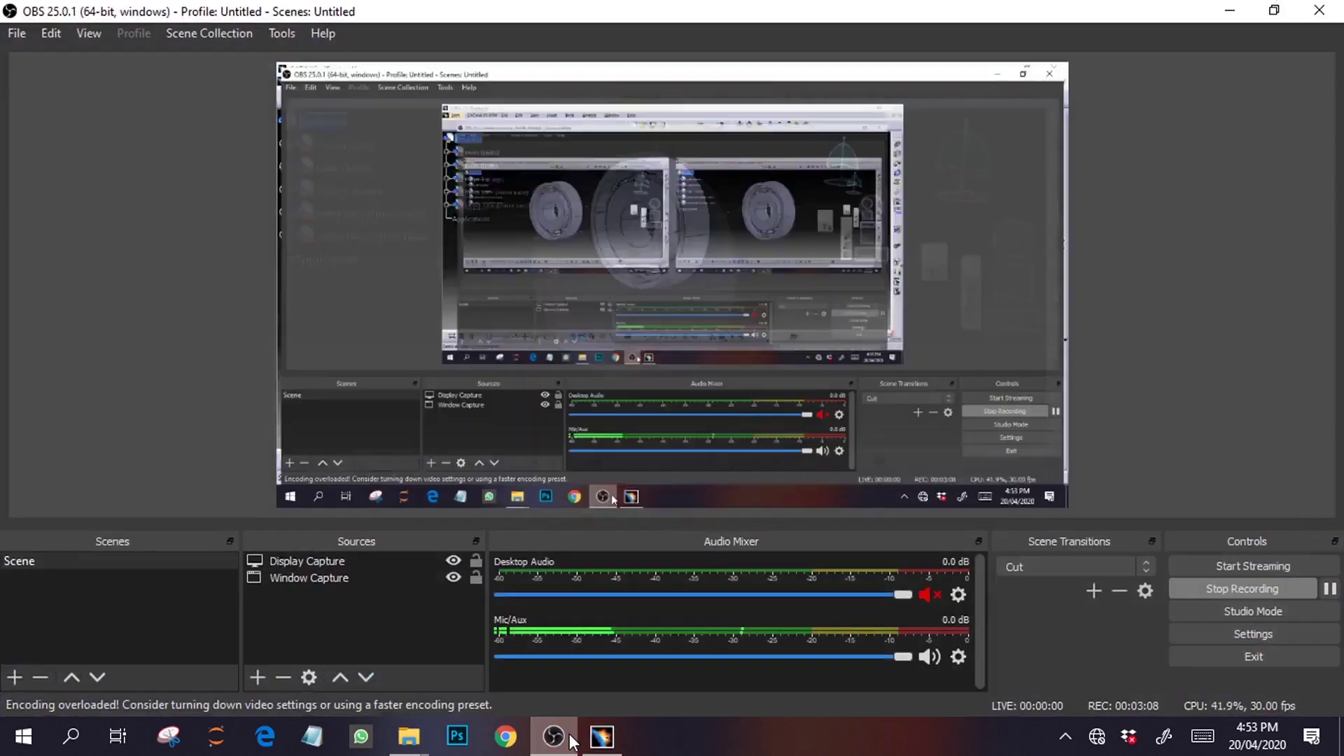
left_click(570, 741)
left_click_drag(1242, 319, 1296, 310)
middle_click_drag(1295, 310, 1264, 400)
left_click_drag(1225, 452, 1278, 438)
double_click(1257, 389)
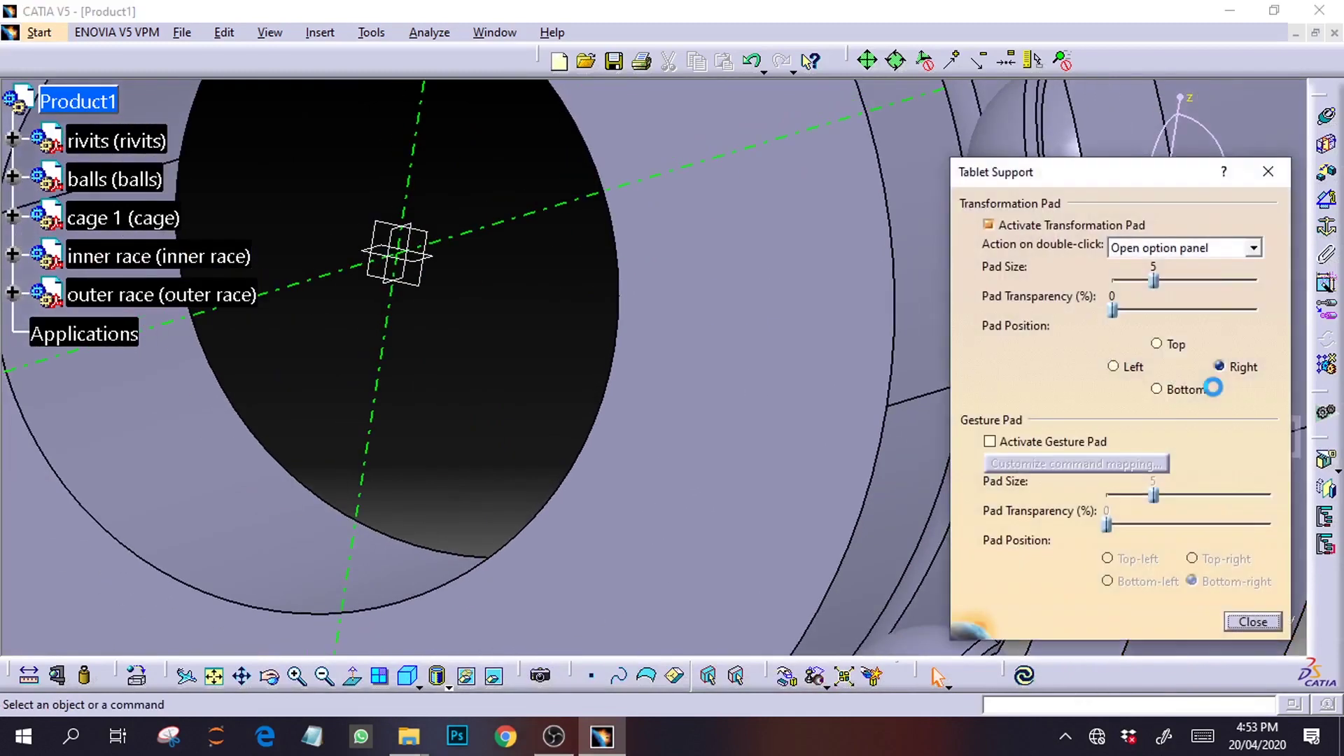
left_click(1268, 172)
left_click_drag(1252, 392, 1269, 293)
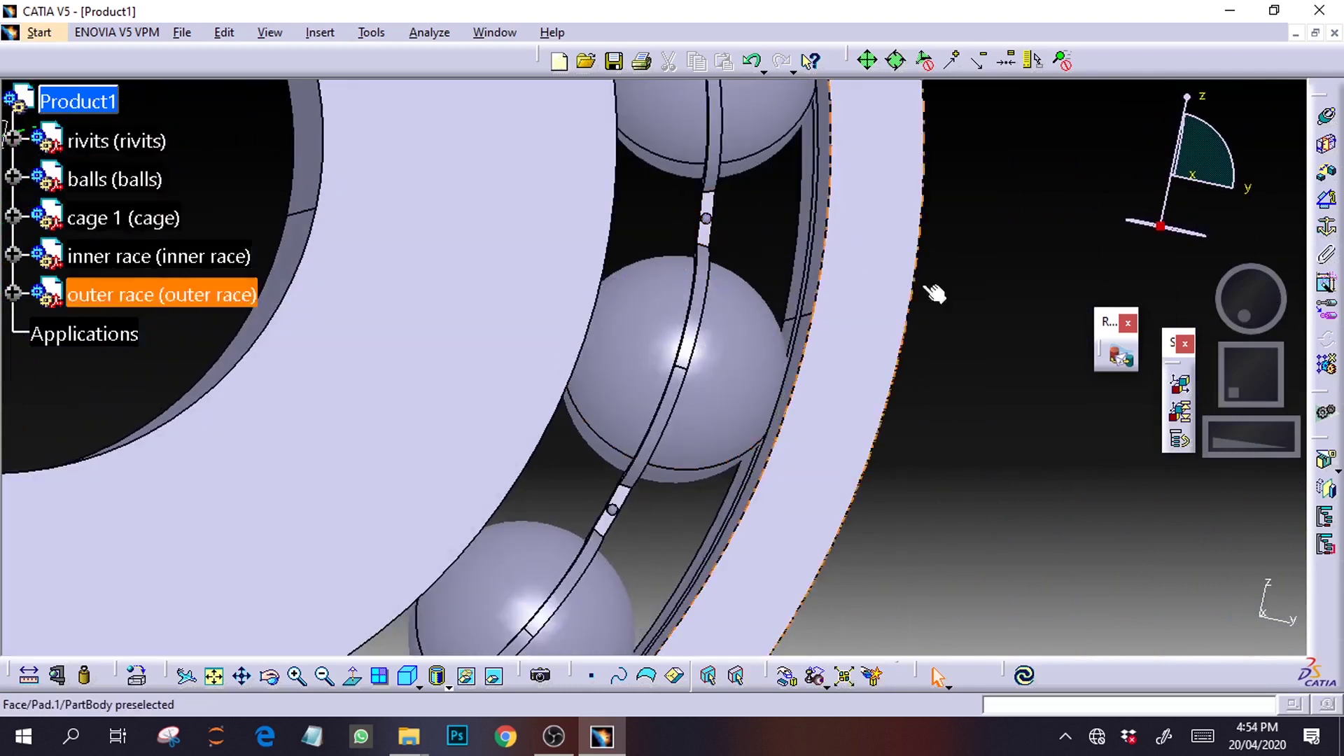
left_click_drag(1255, 441, 993, 434)
left_click_drag(1252, 440, 1121, 439)
left_click_drag(1246, 371, 1258, 393)
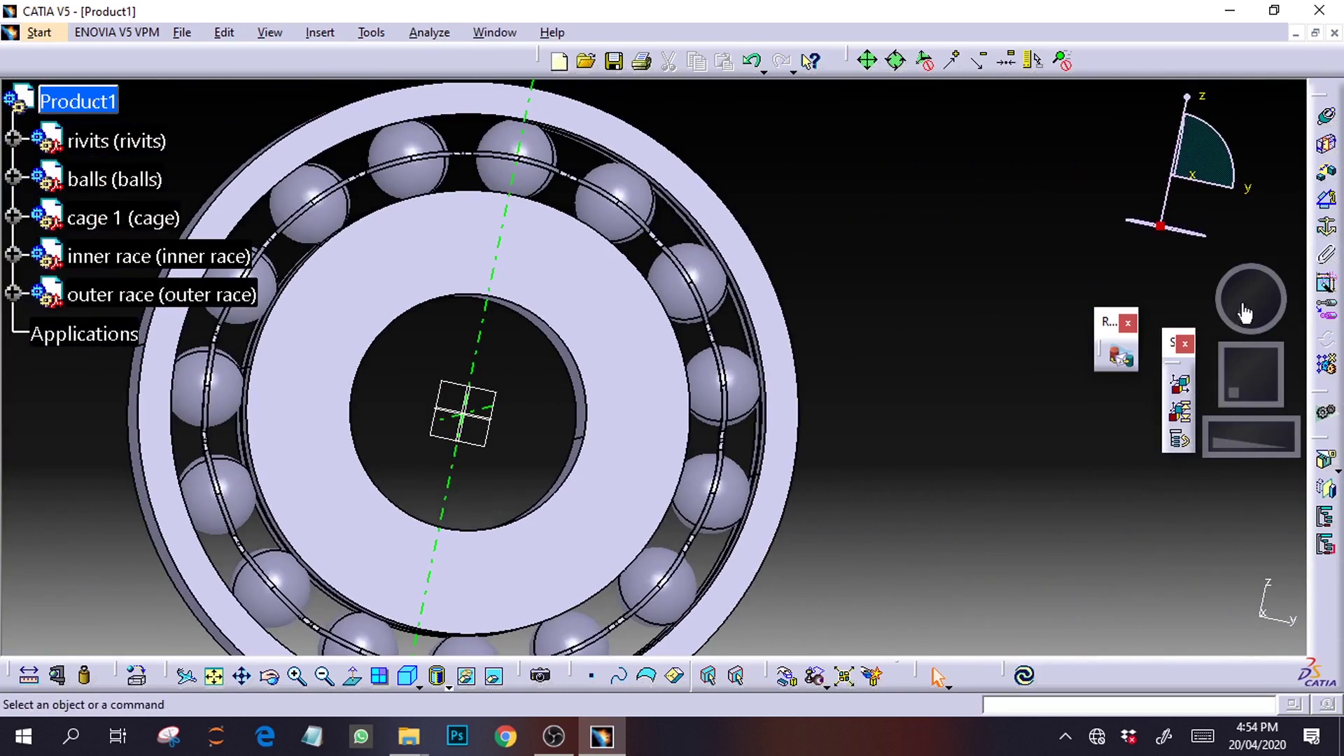
double_click(1245, 313)
left_click(1281, 174)
left_click_drag(1267, 303, 1191, 300)
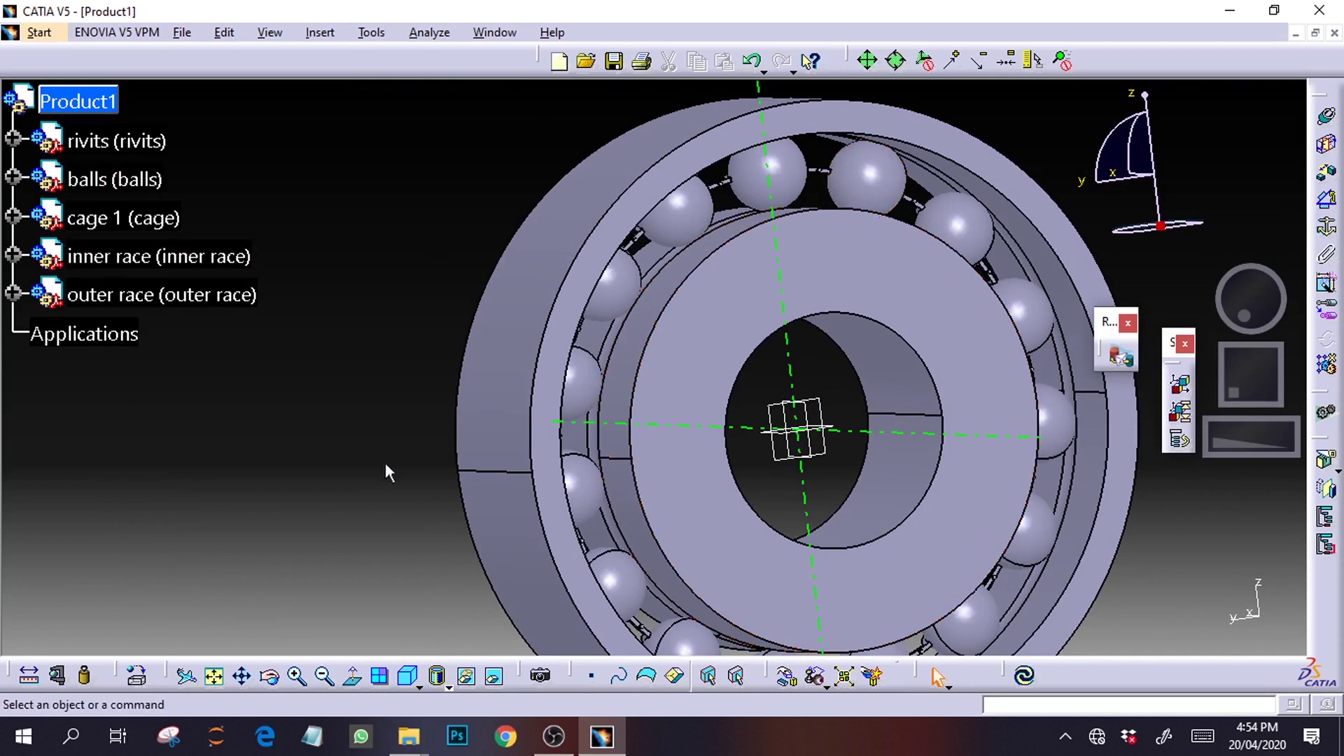
Insert the existing component cage.CATPart into Product1 as a second cage
left_click(309, 35)
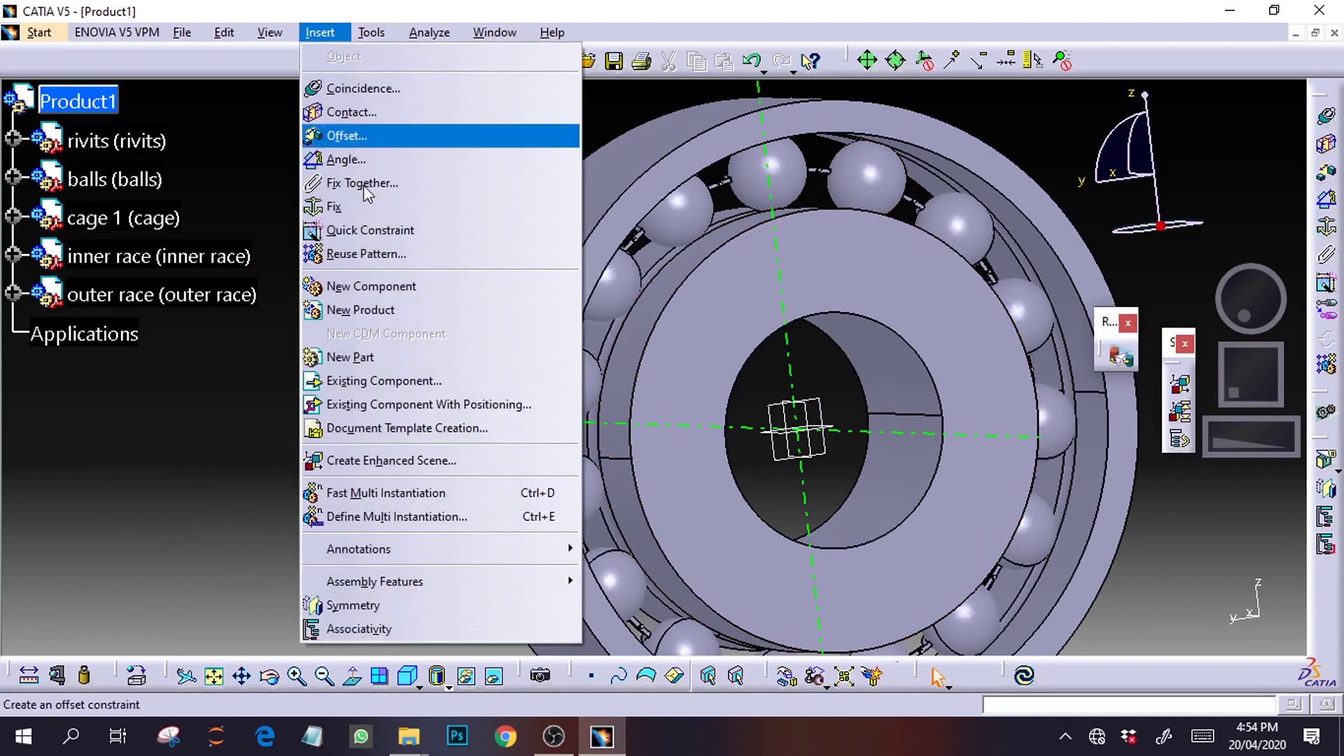
left_click(415, 379)
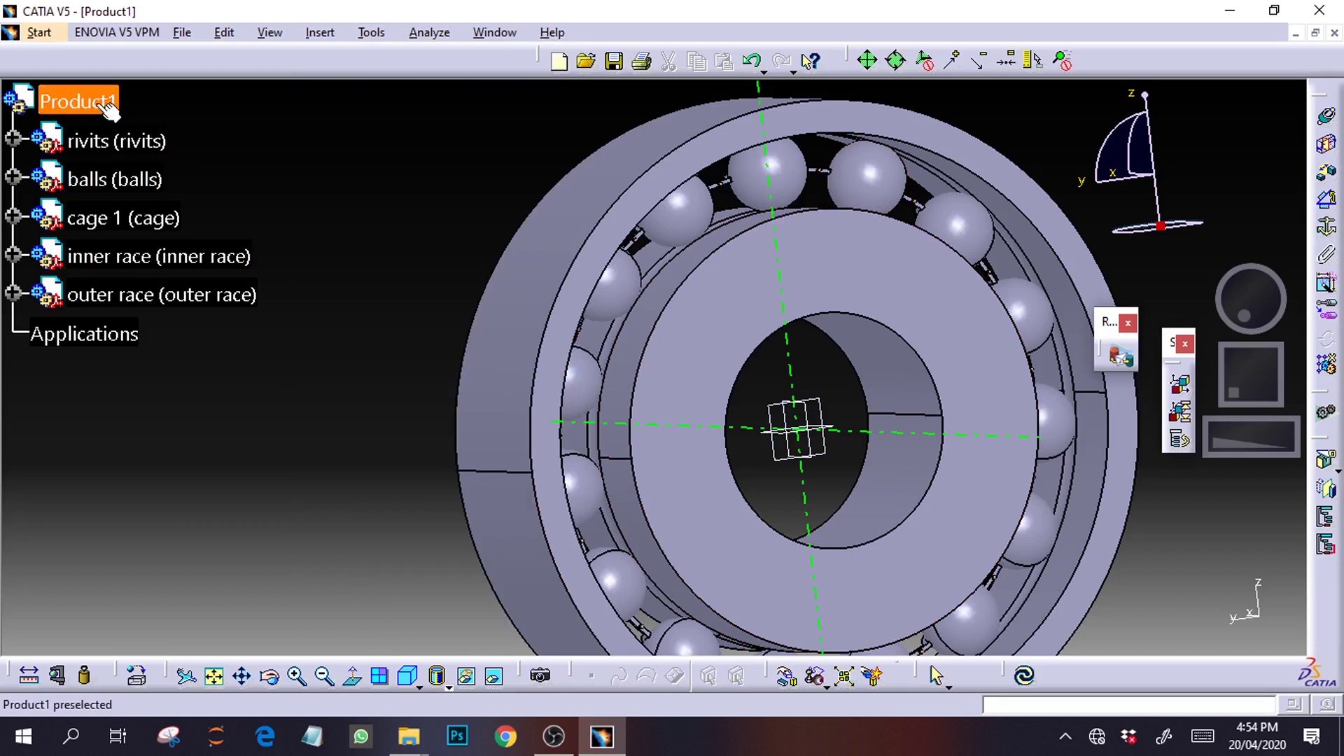
left_click(73, 105)
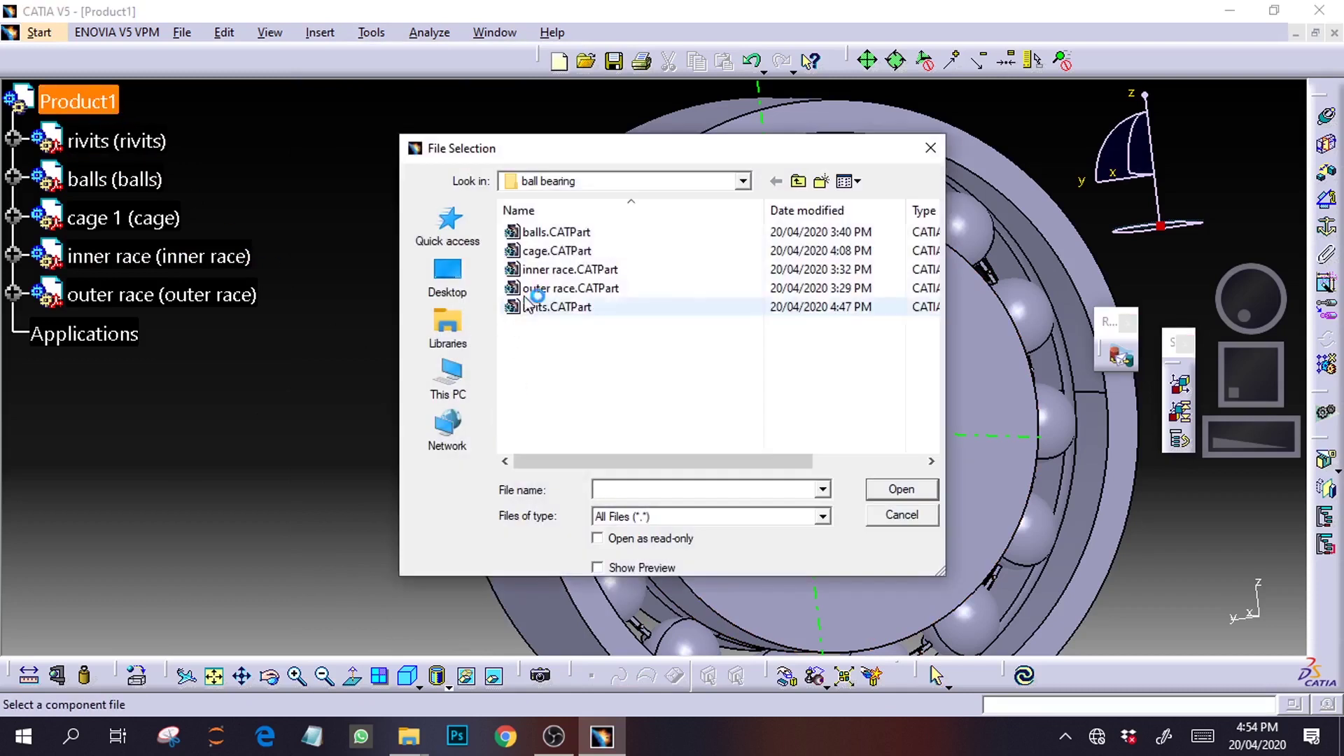
left_click(556, 251)
left_click(901, 489)
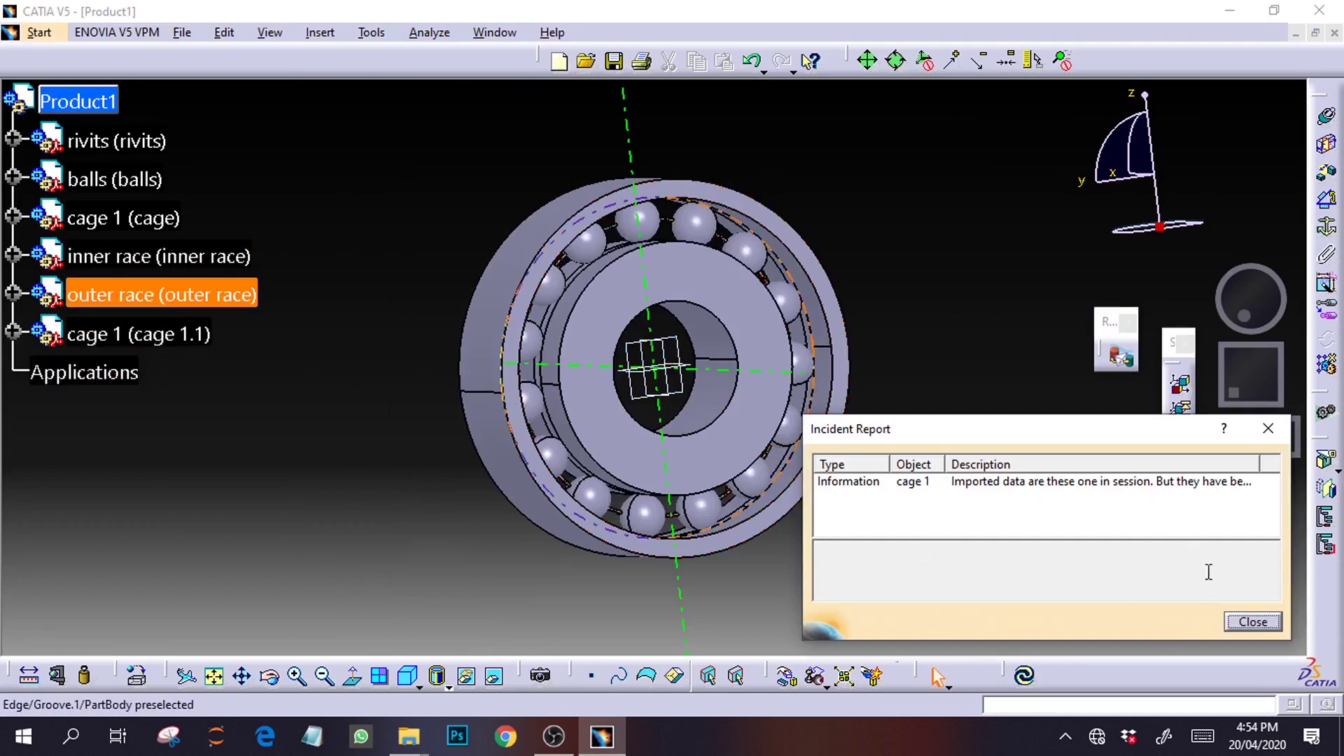
left_click(1252, 621)
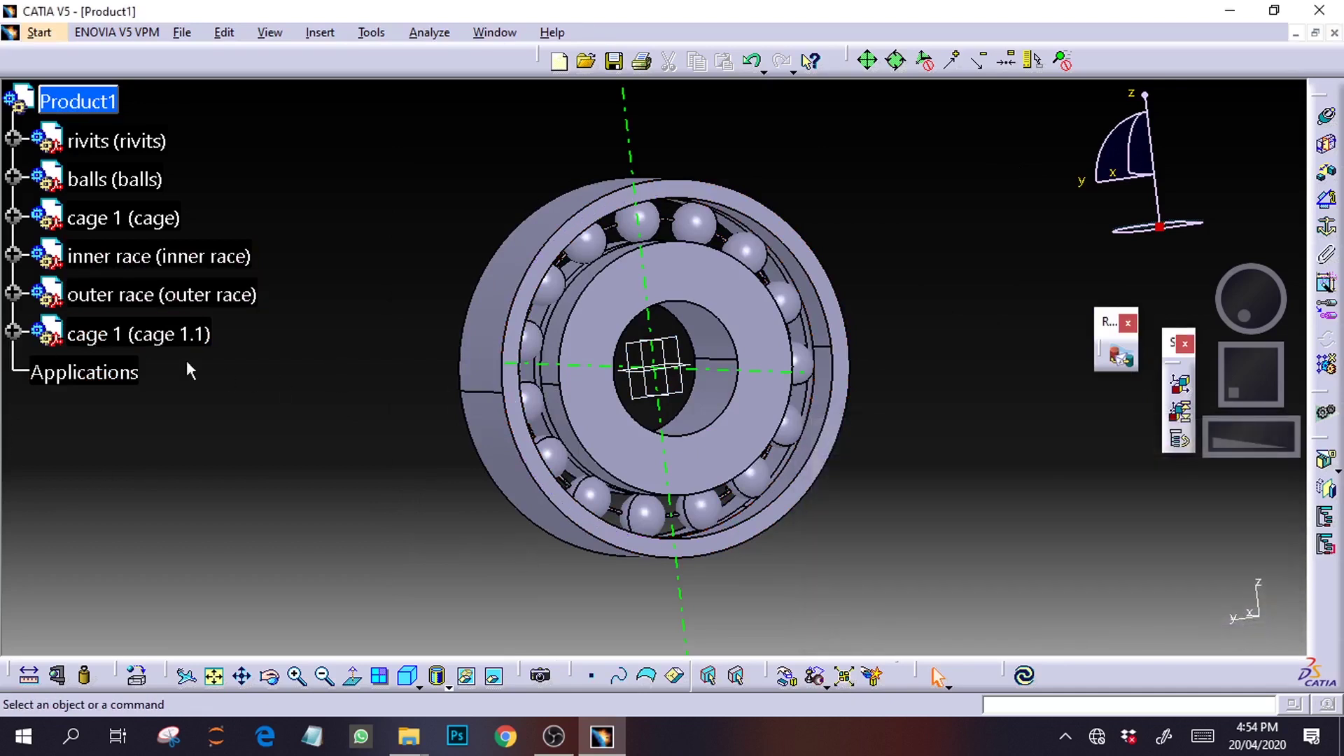
Set the part number of the newly inserted cage to cage 2 and try to give it the instance name cage
right_click(185, 333)
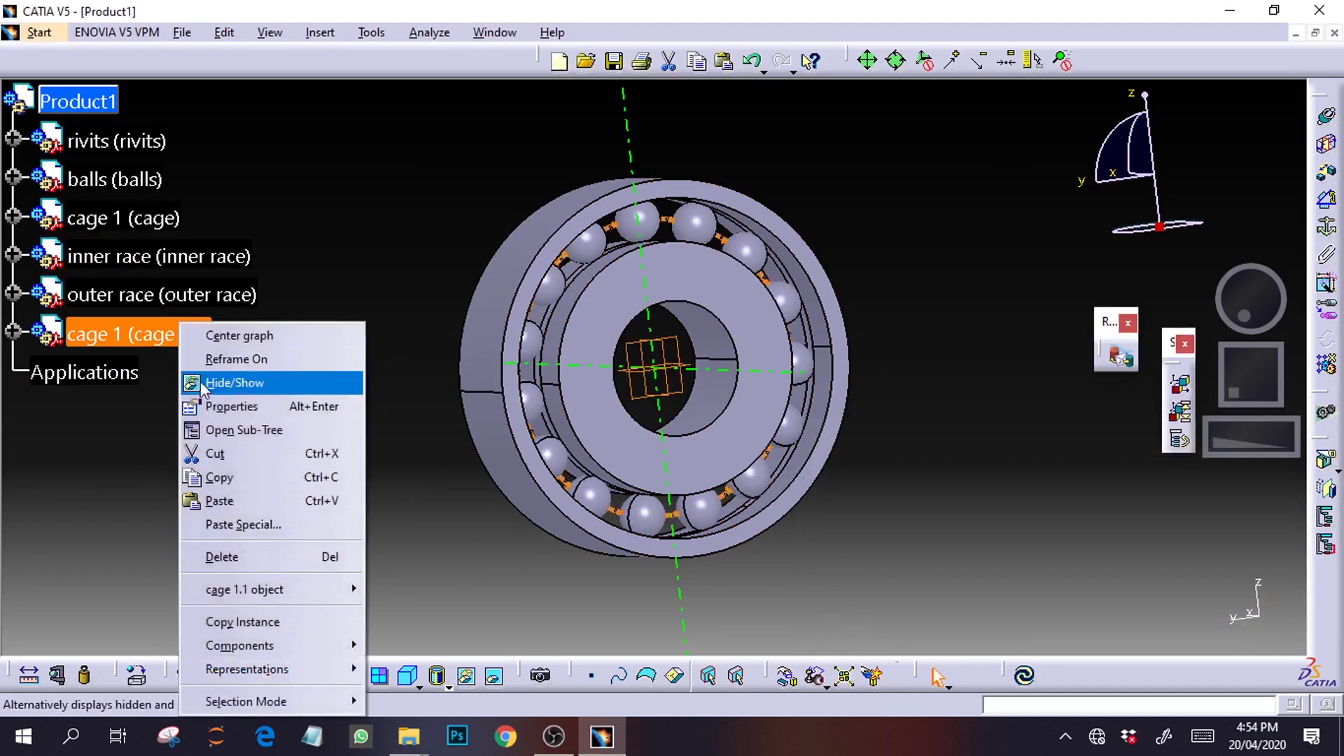
left_click(234, 405)
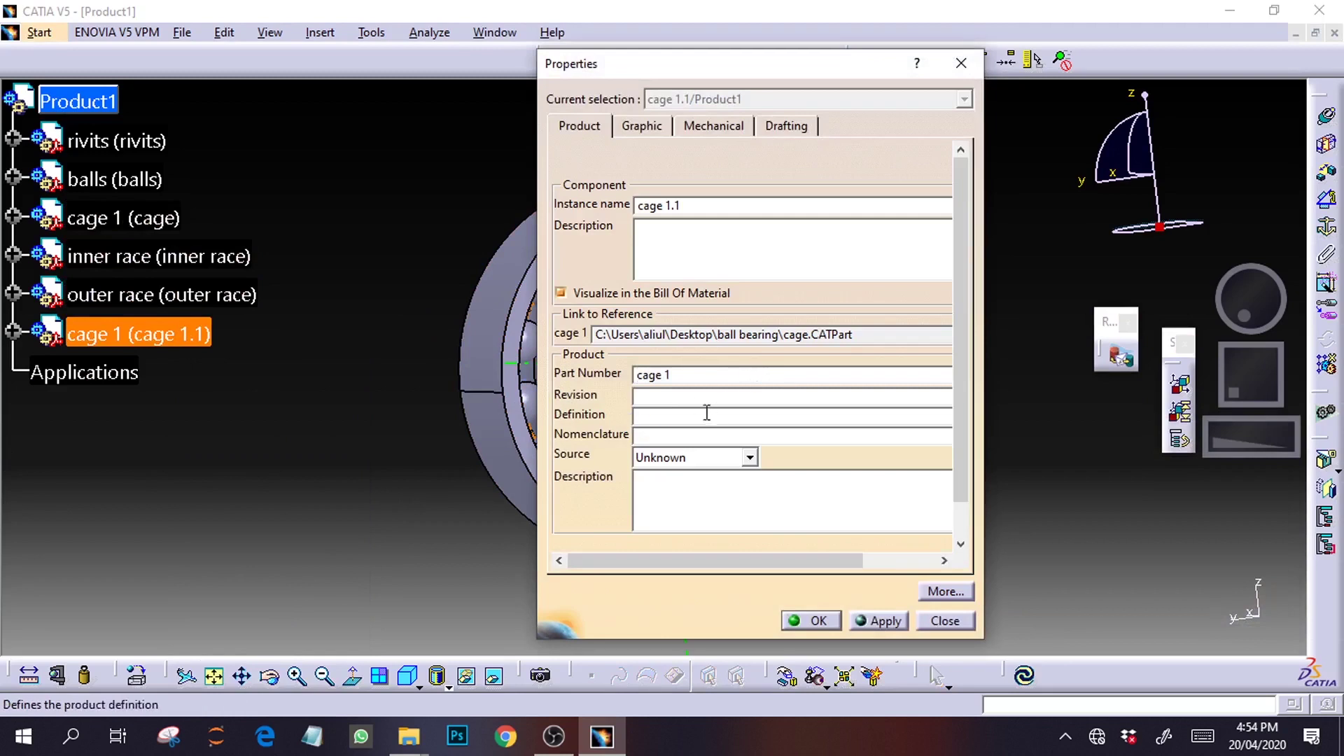
left_click(697, 205)
left_click(691, 374)
left_click(876, 621)
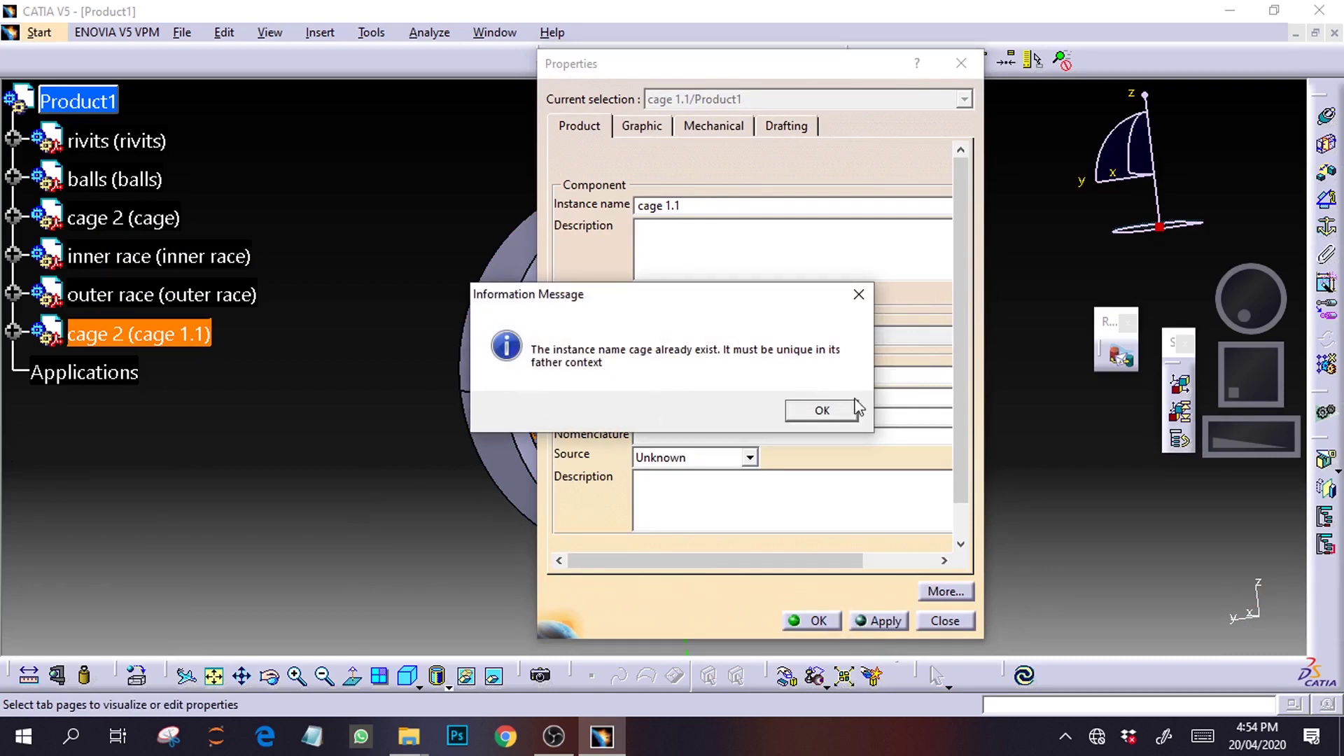
left_click(826, 411)
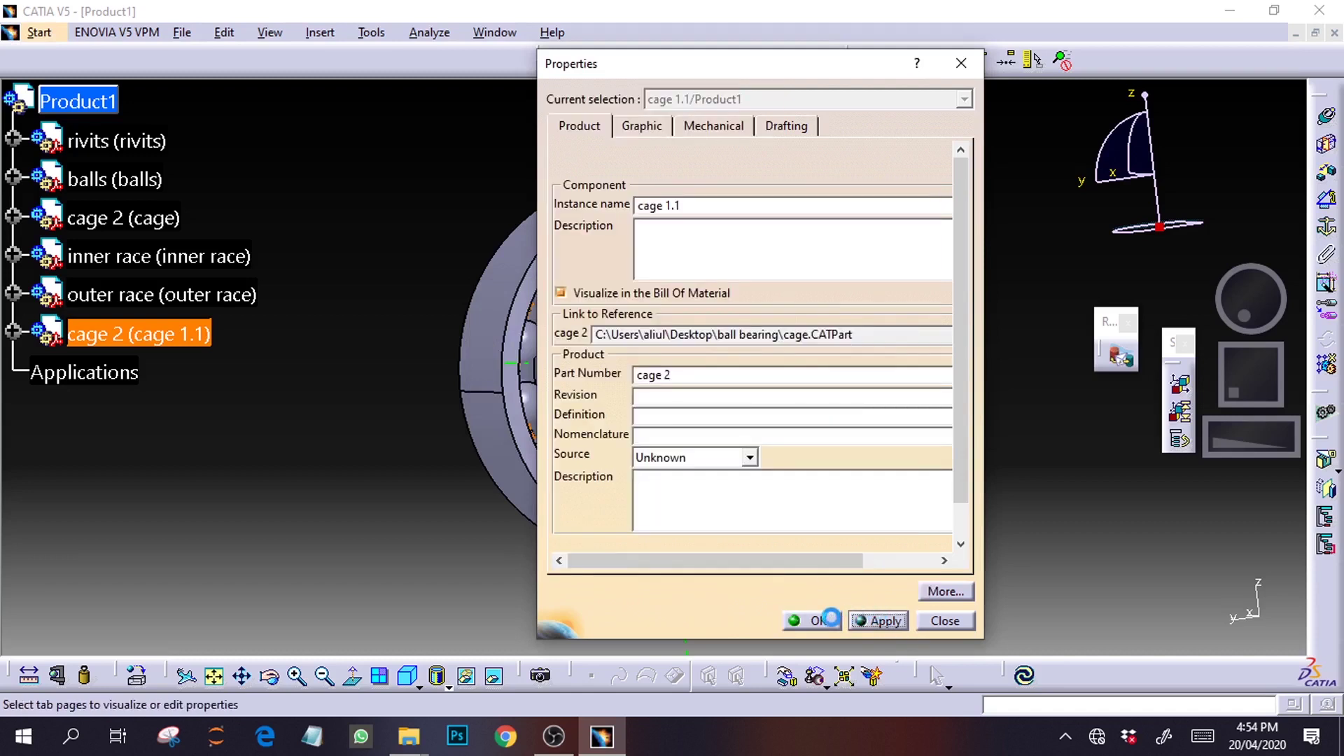
left_click(811, 620)
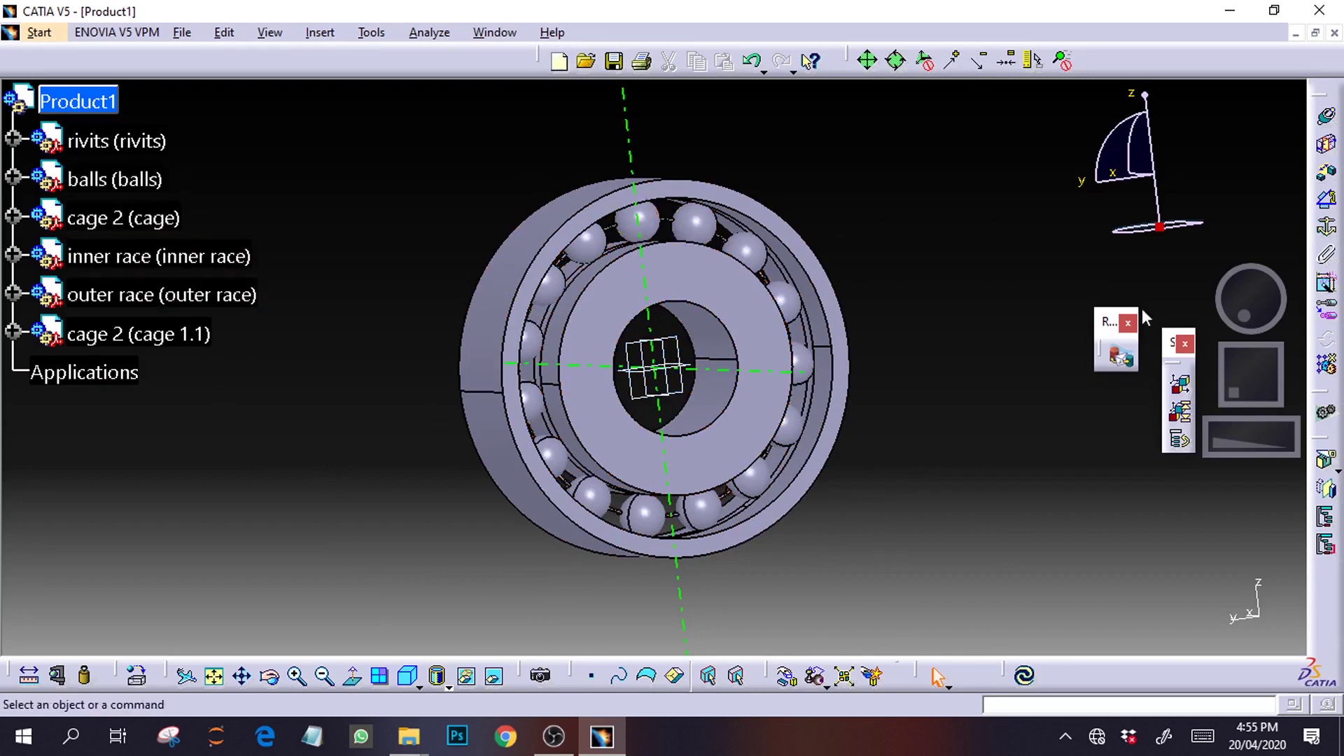
Move the second cage, cage 1.1, out of the front of the bearing along the X axis using Manipulation
left_click_drag(1233, 314, 1274, 306)
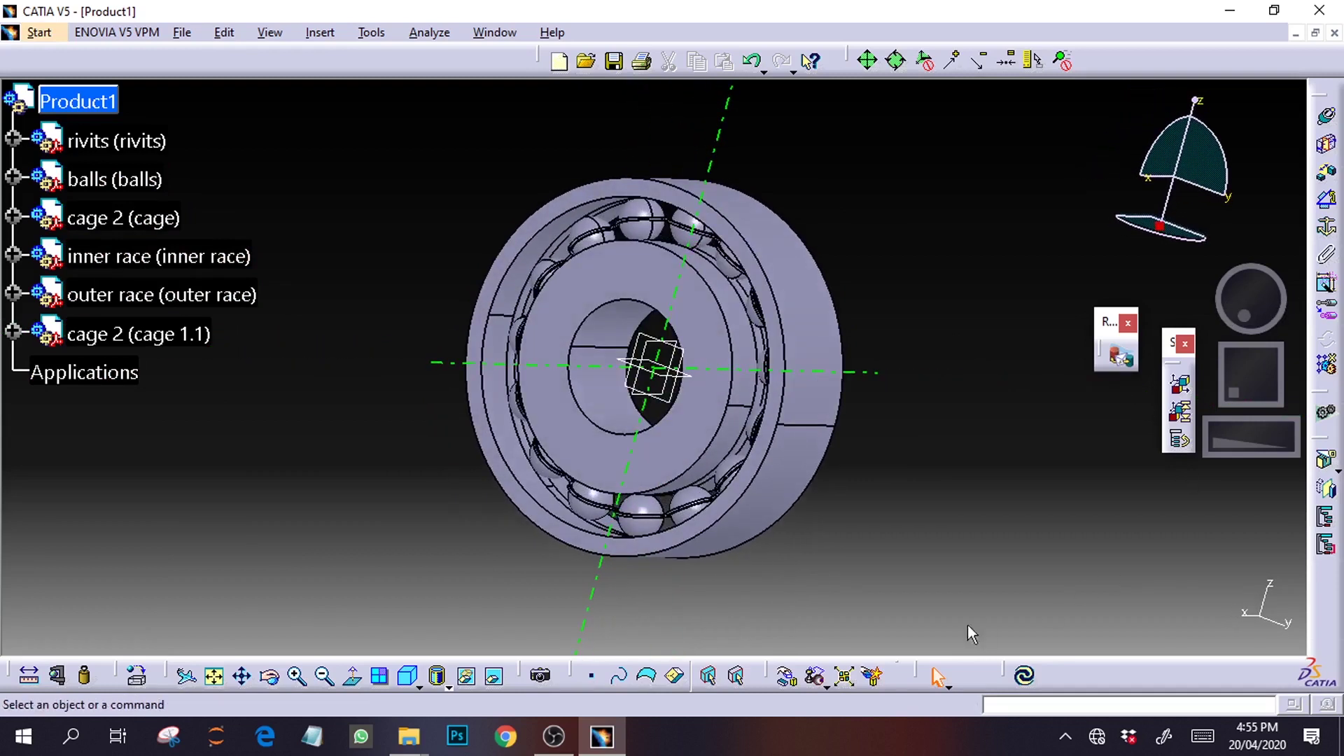
left_click(1238, 441)
left_click(788, 675)
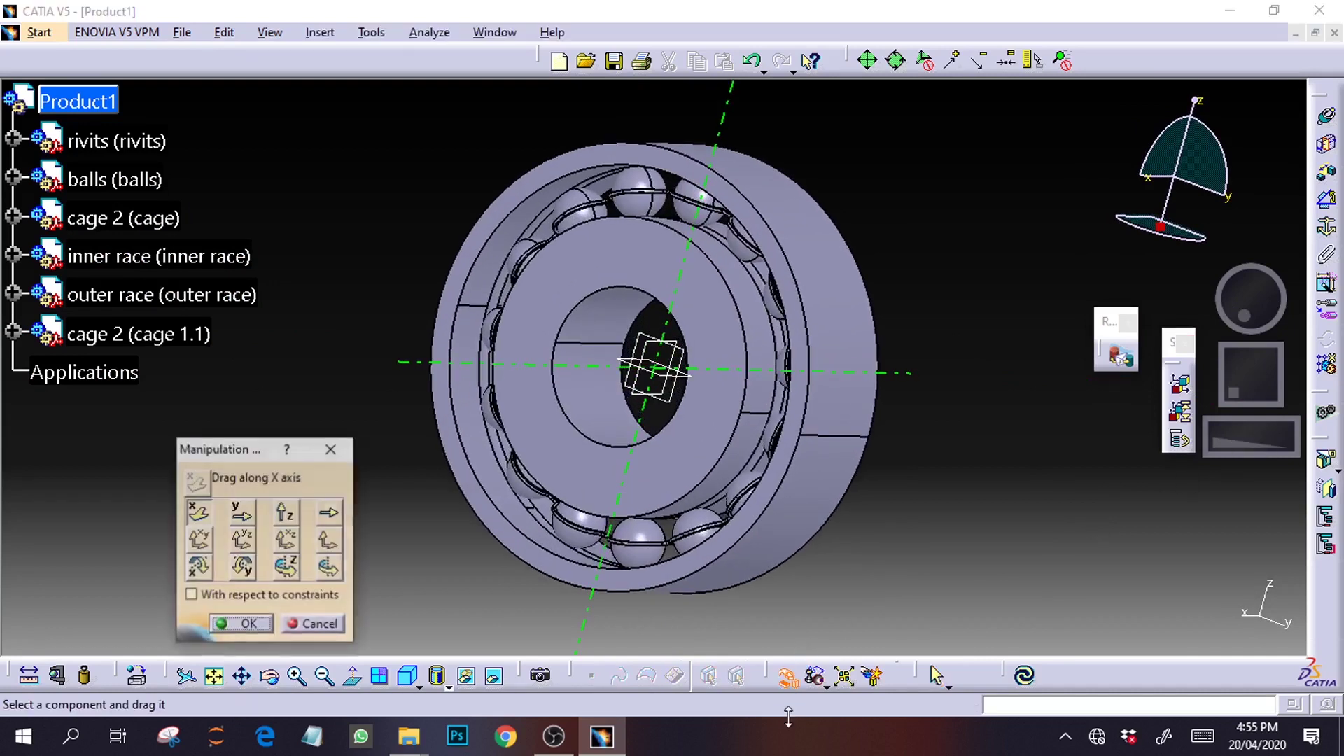
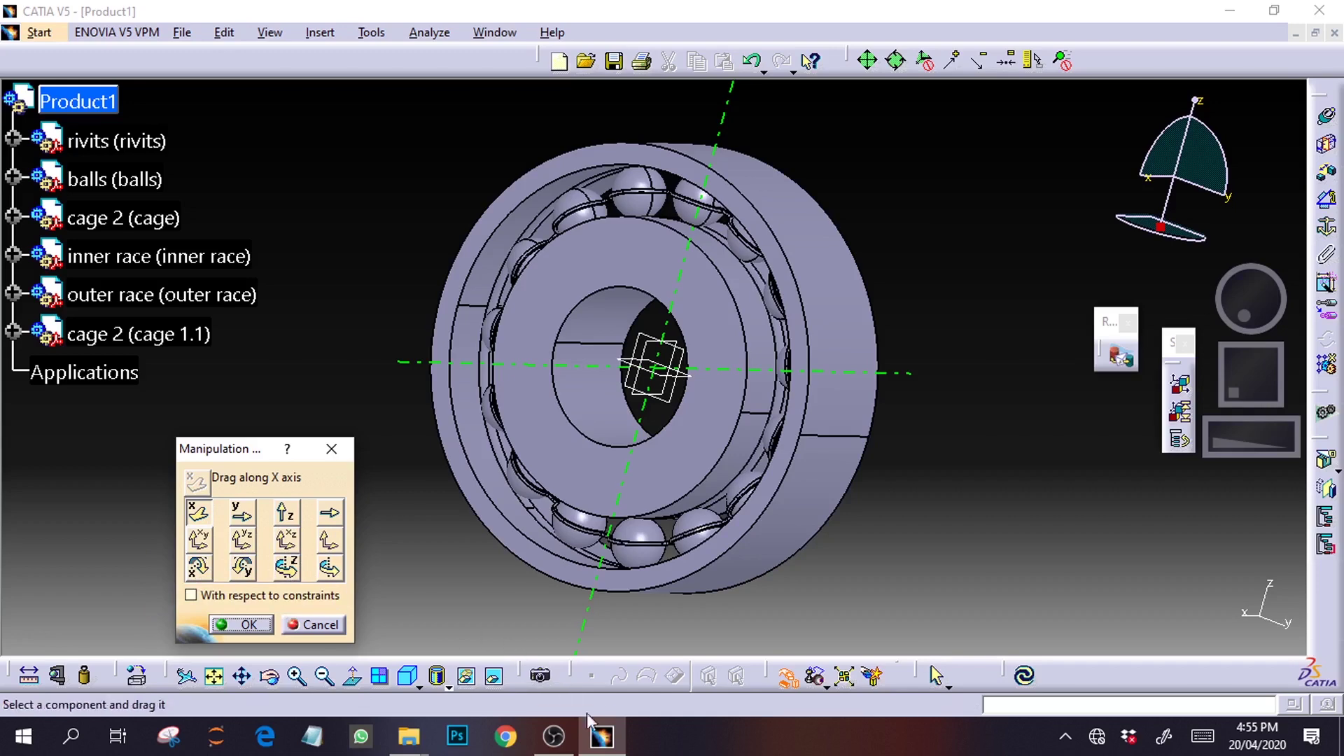
left_click(571, 743)
left_click(553, 736)
left_click(550, 737)
left_click(548, 737)
left_click(548, 736)
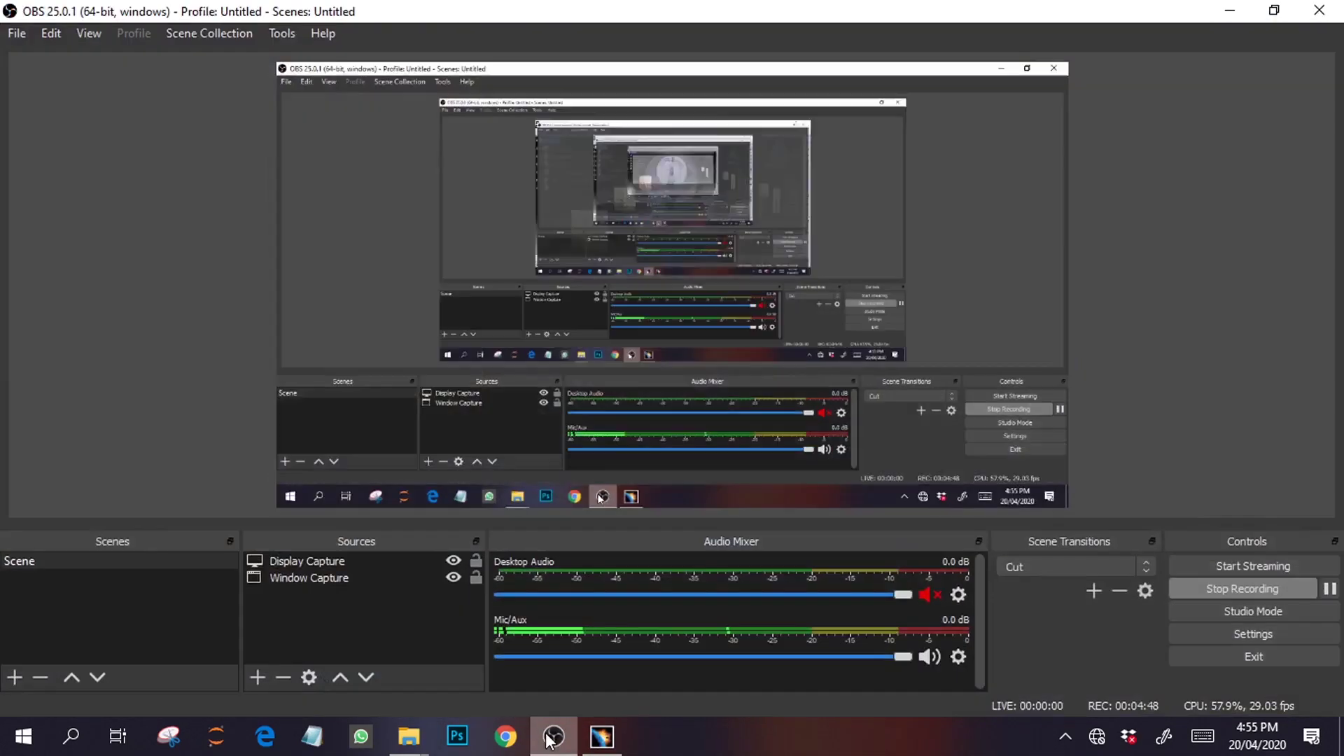
left_click(591, 744)
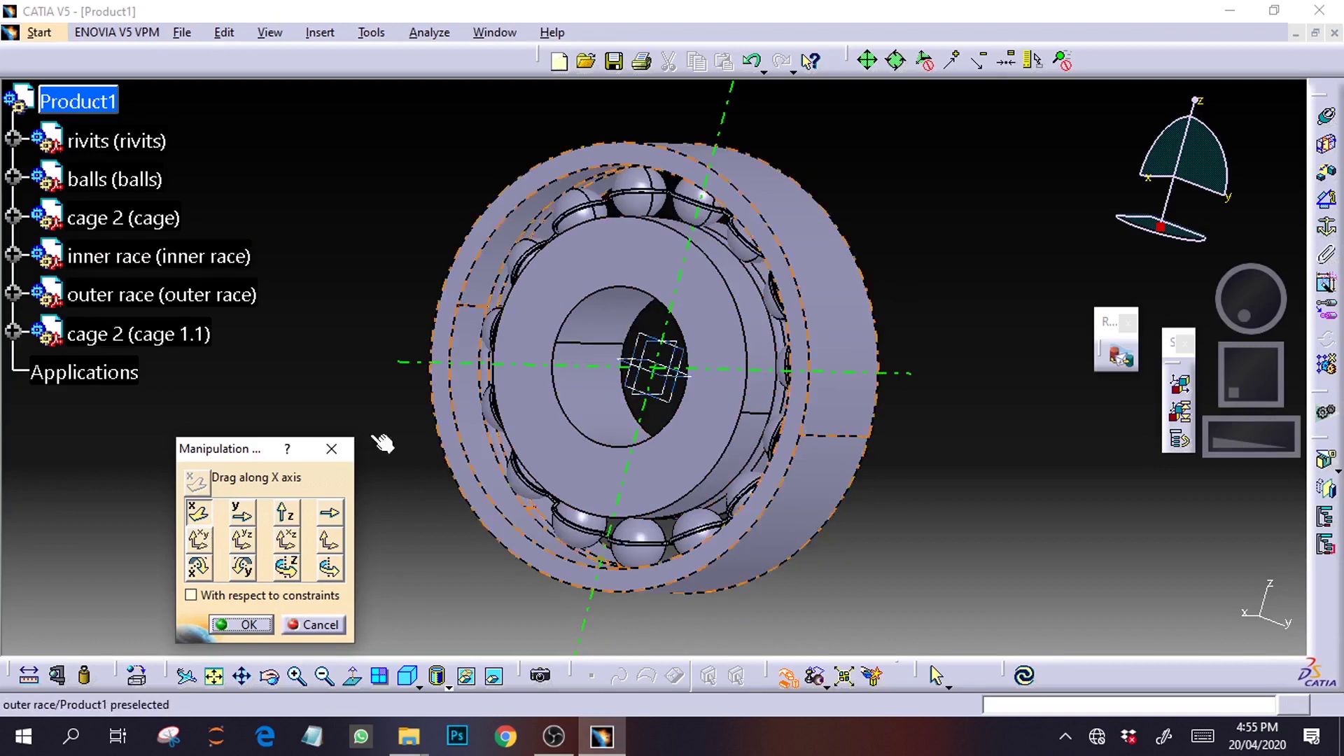
left_click_drag(1246, 291, 1206, 189)
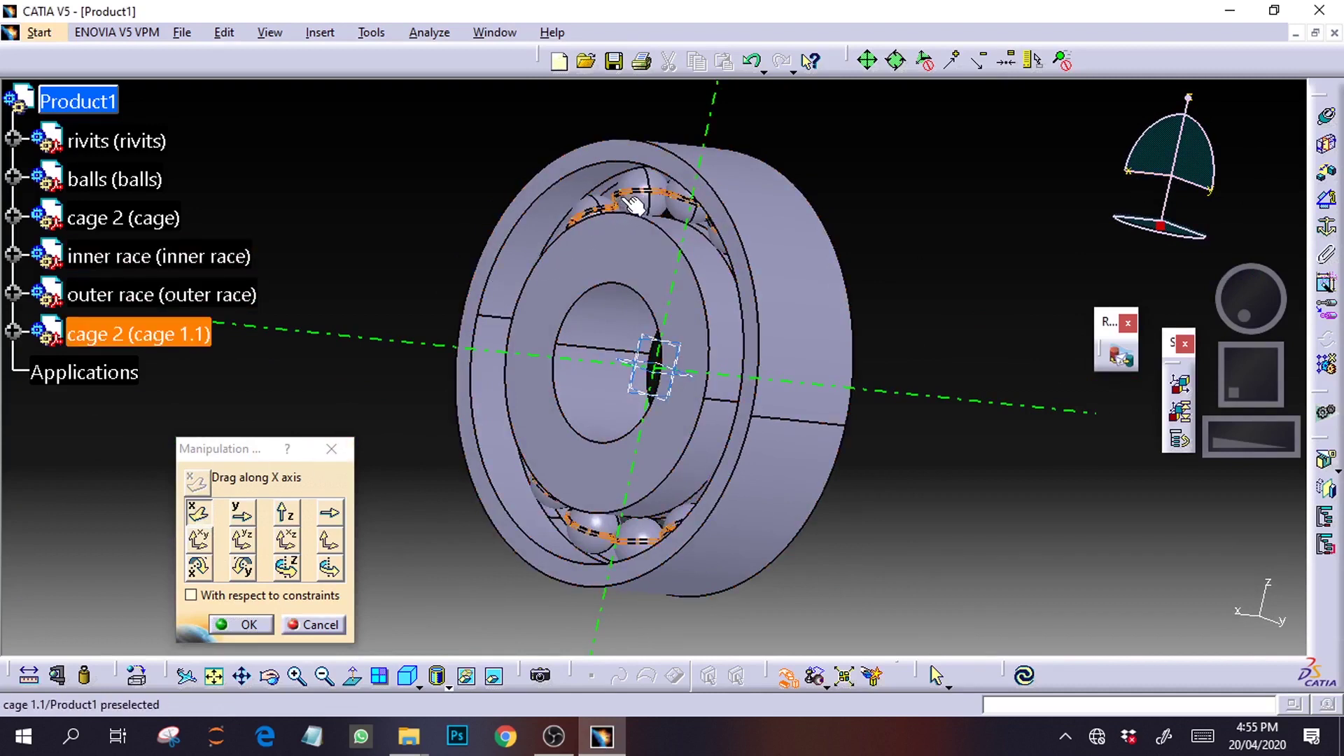
left_click_drag(634, 203, 379, 165)
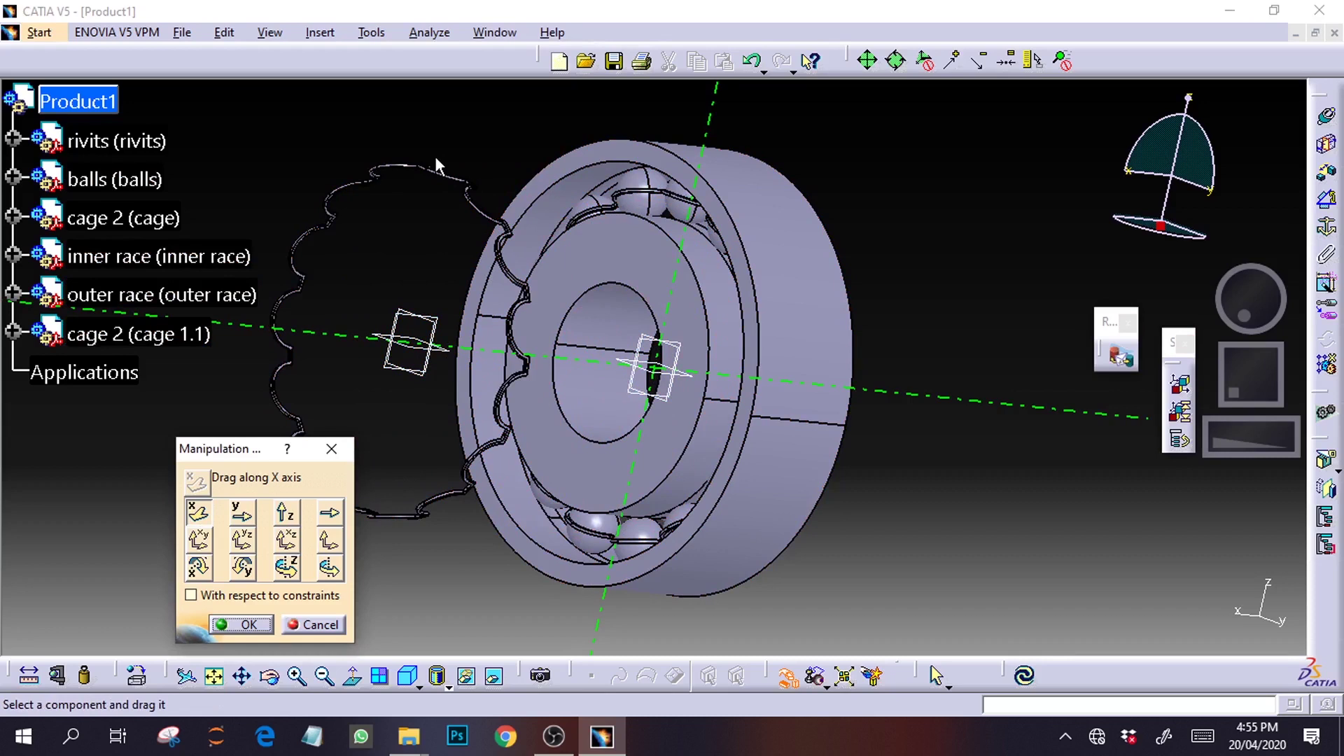
Rotate the second cage around the Y axis so it flips over to the far side of the bearing
left_click_drag(1265, 312, 1219, 294)
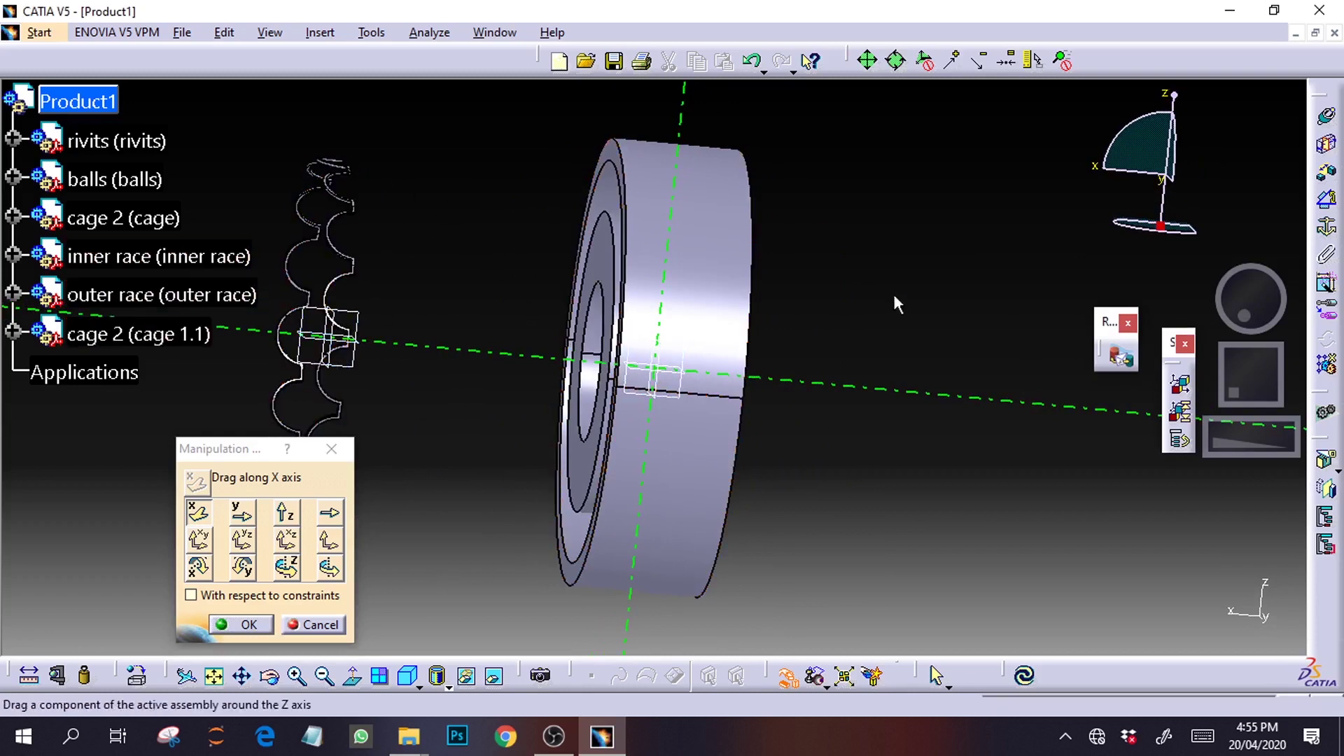
left_click_drag(1240, 308, 1313, 321)
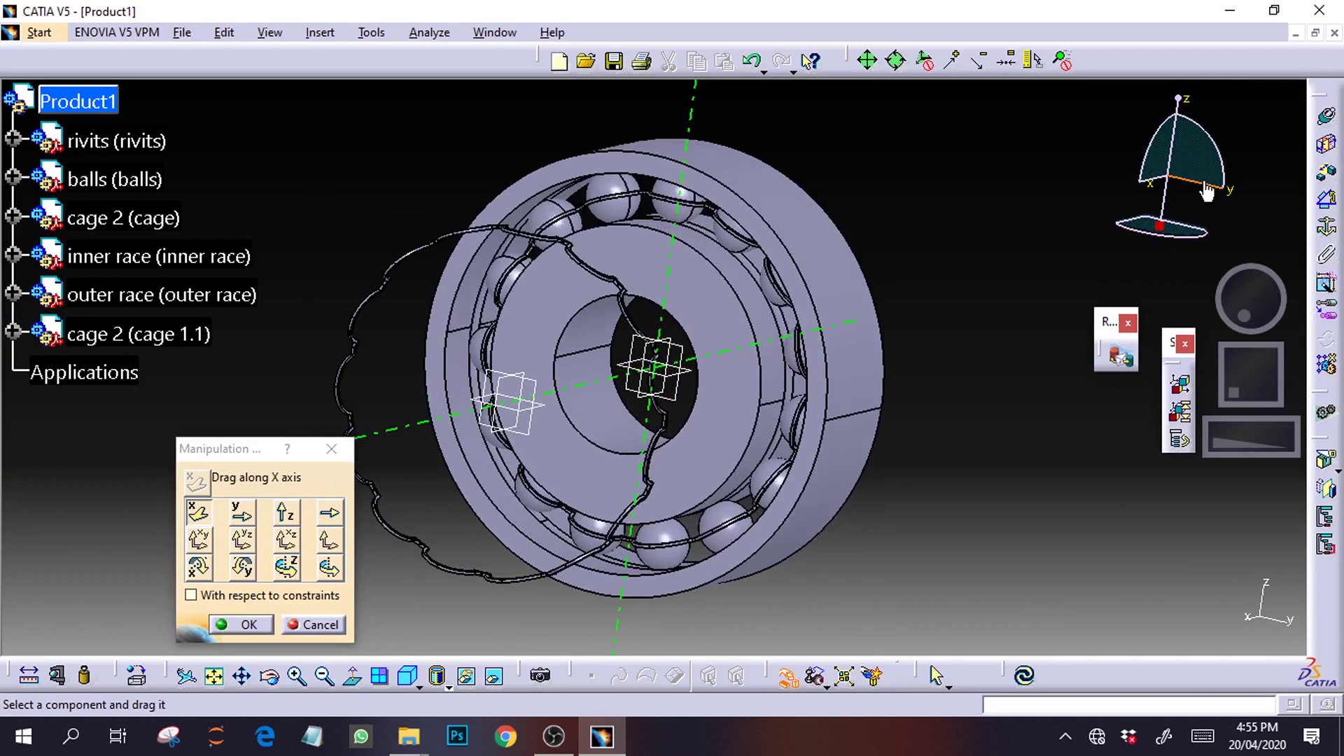
left_click(242, 566)
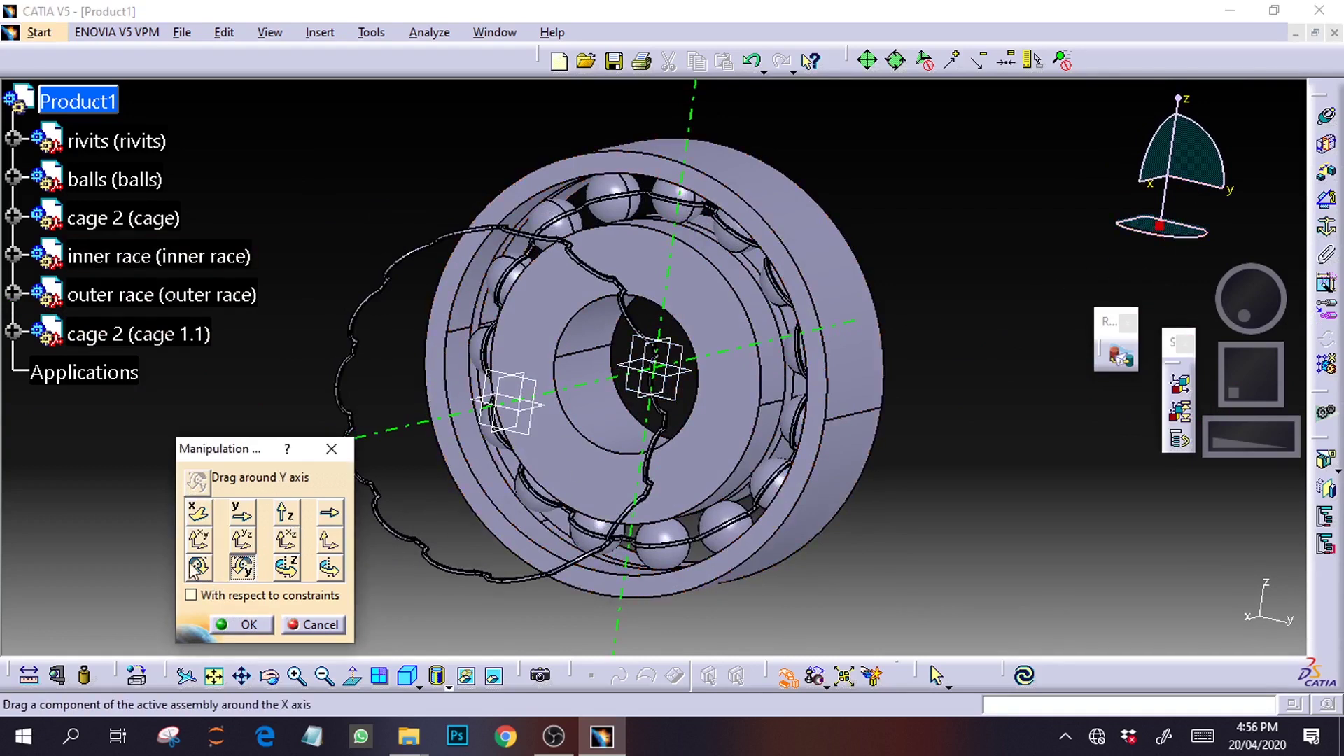
left_click_drag(571, 249, 843, 558)
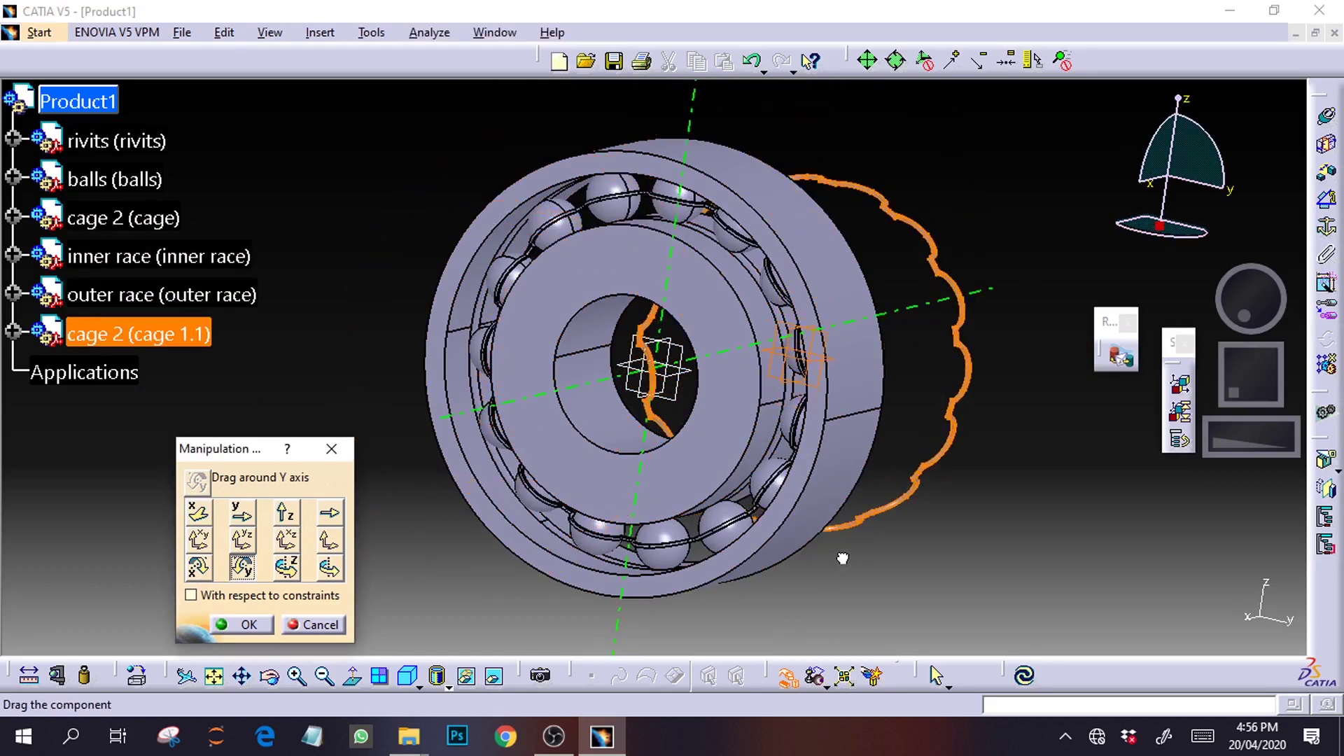
left_click_drag(1224, 307, 1163, 309)
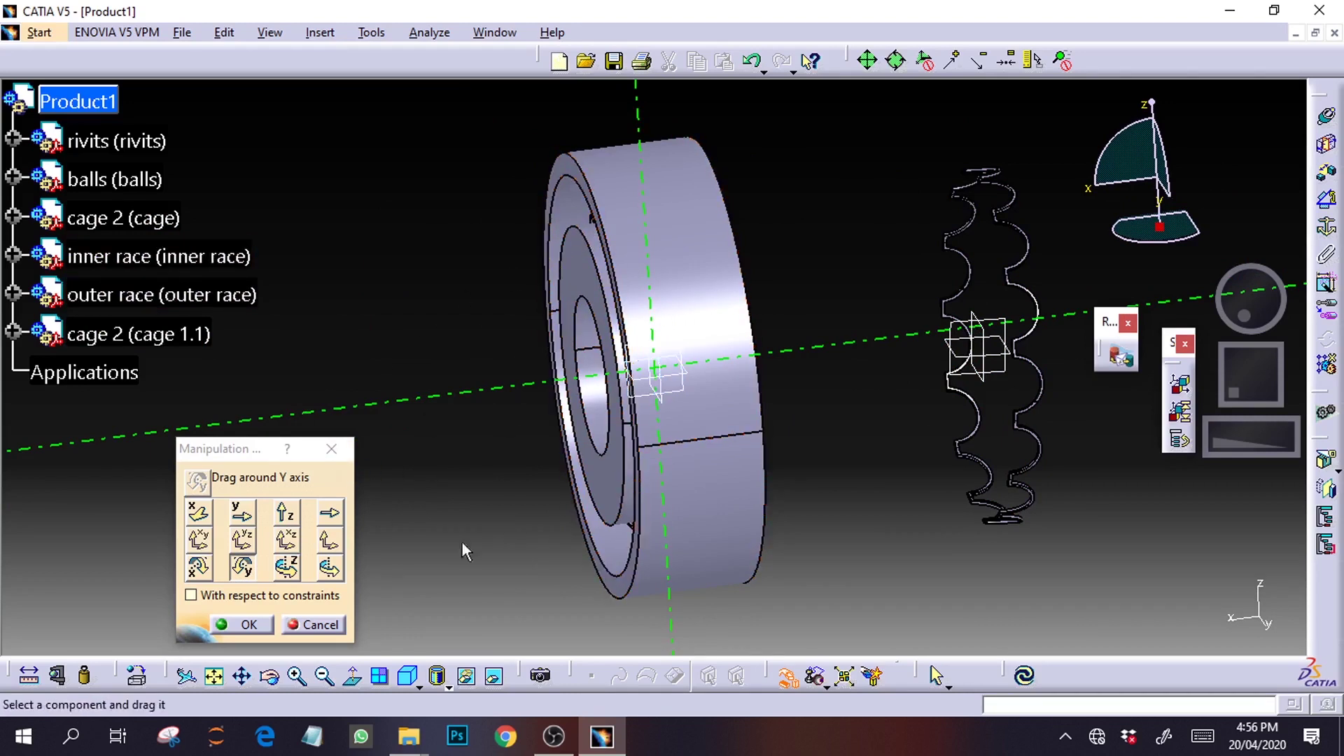
Move the original cage out of the bearing along the X axis to sit beside the flipped cage, and close Manipulation
left_click(559, 749)
left_click(558, 744)
left_click(197, 519)
left_click_drag(1246, 314, 1283, 320)
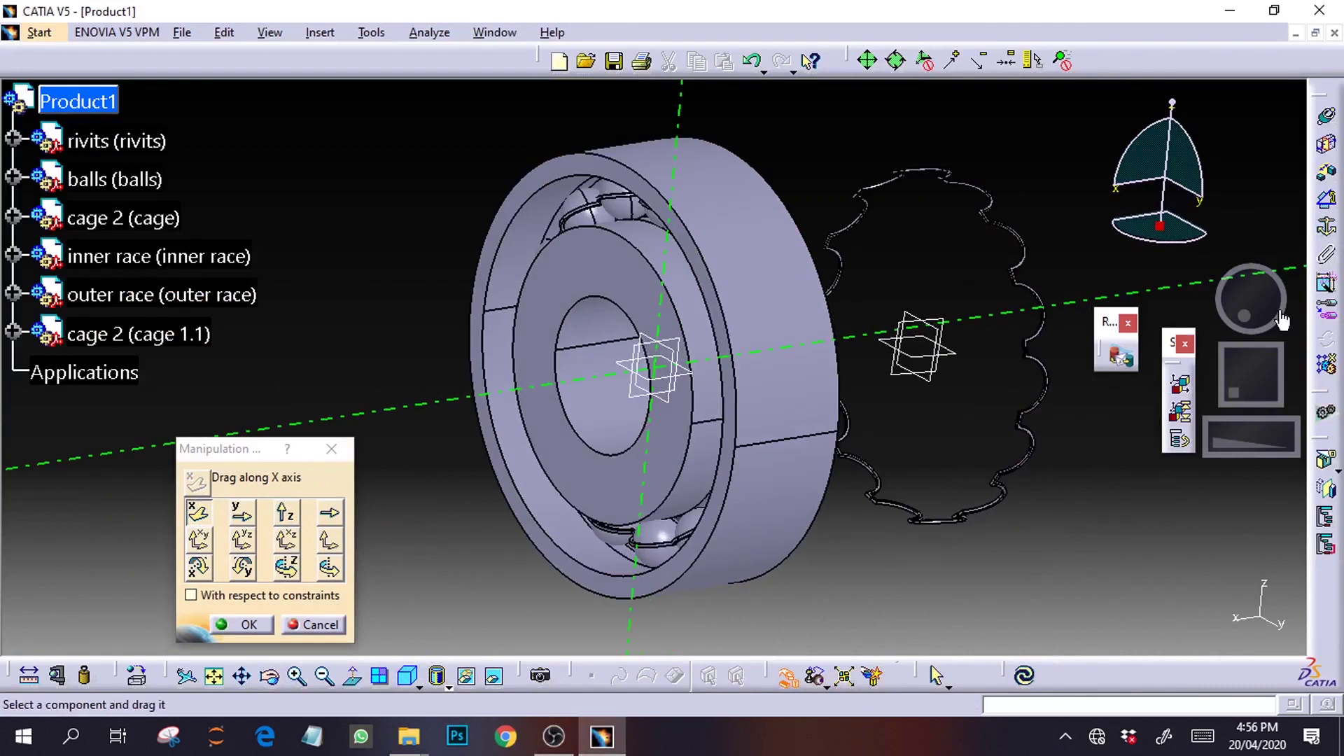
left_click_drag(628, 208, 819, 166)
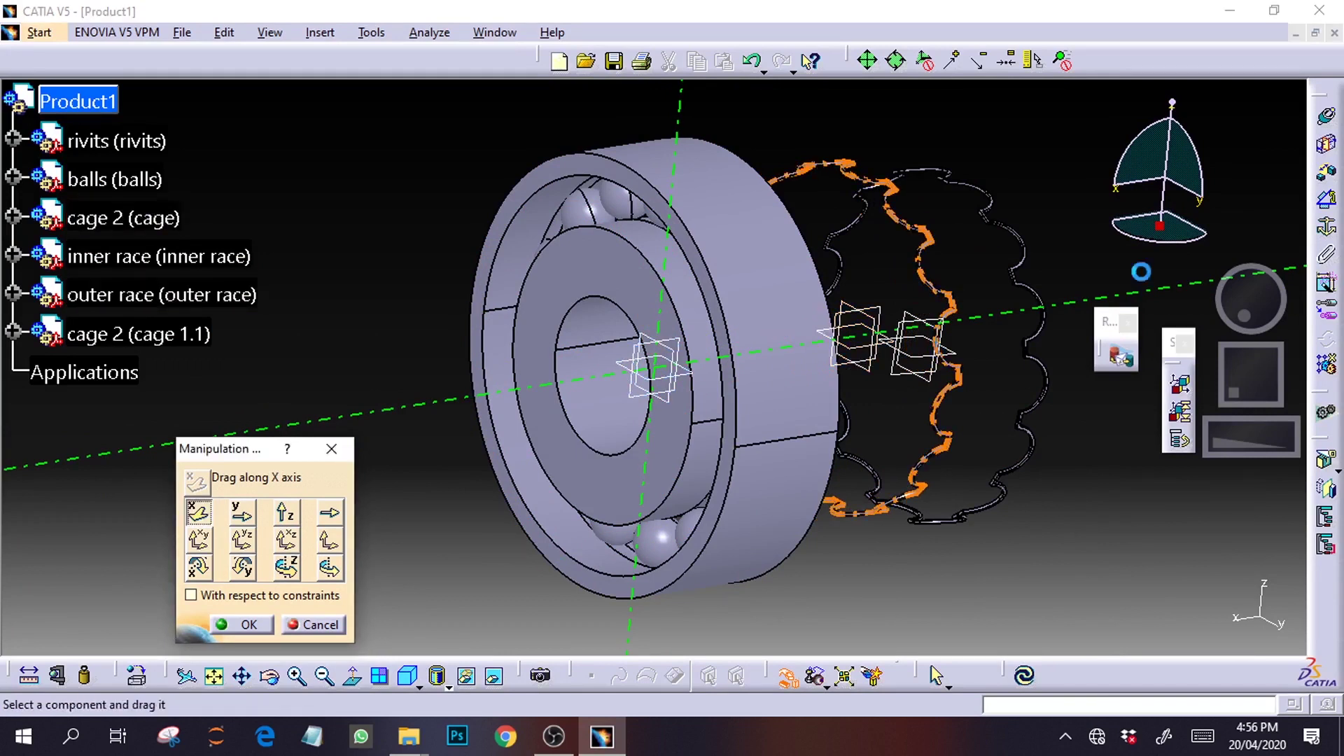
middle_click_drag(1269, 399, 1165, 303)
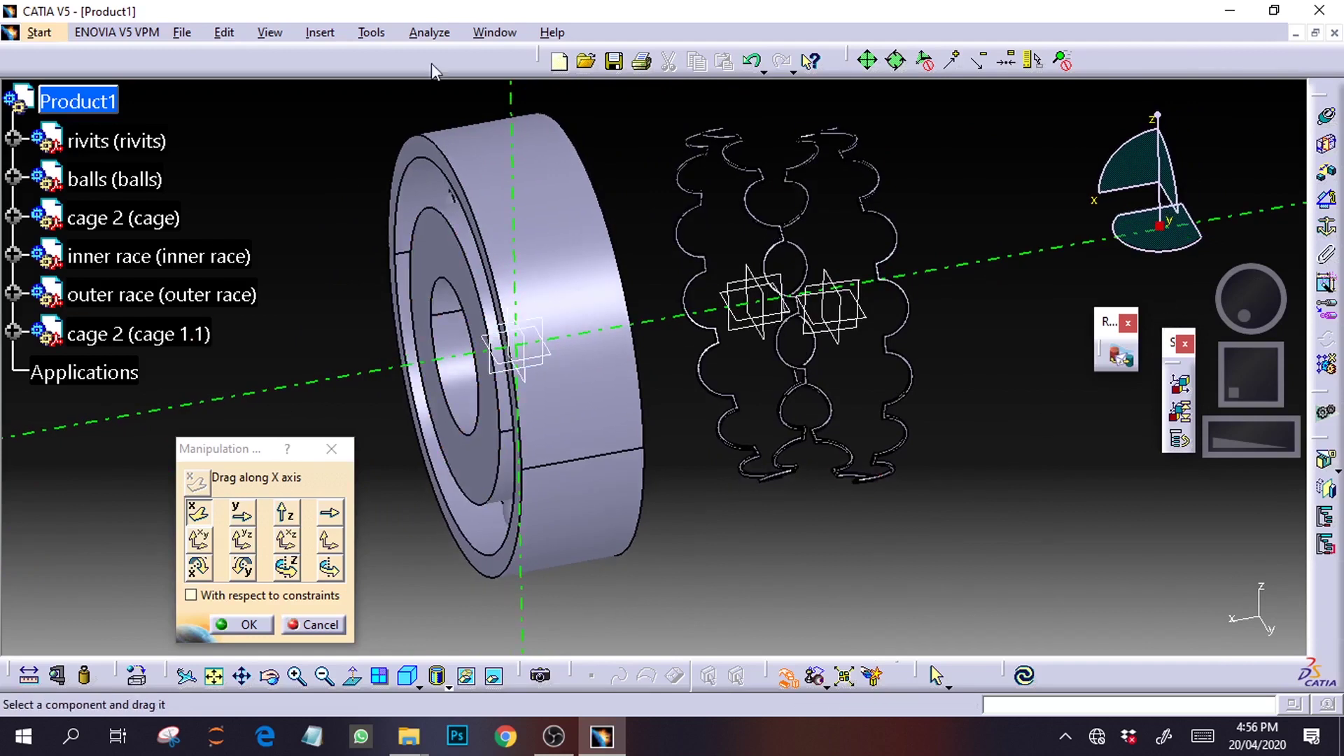
left_click(322, 455)
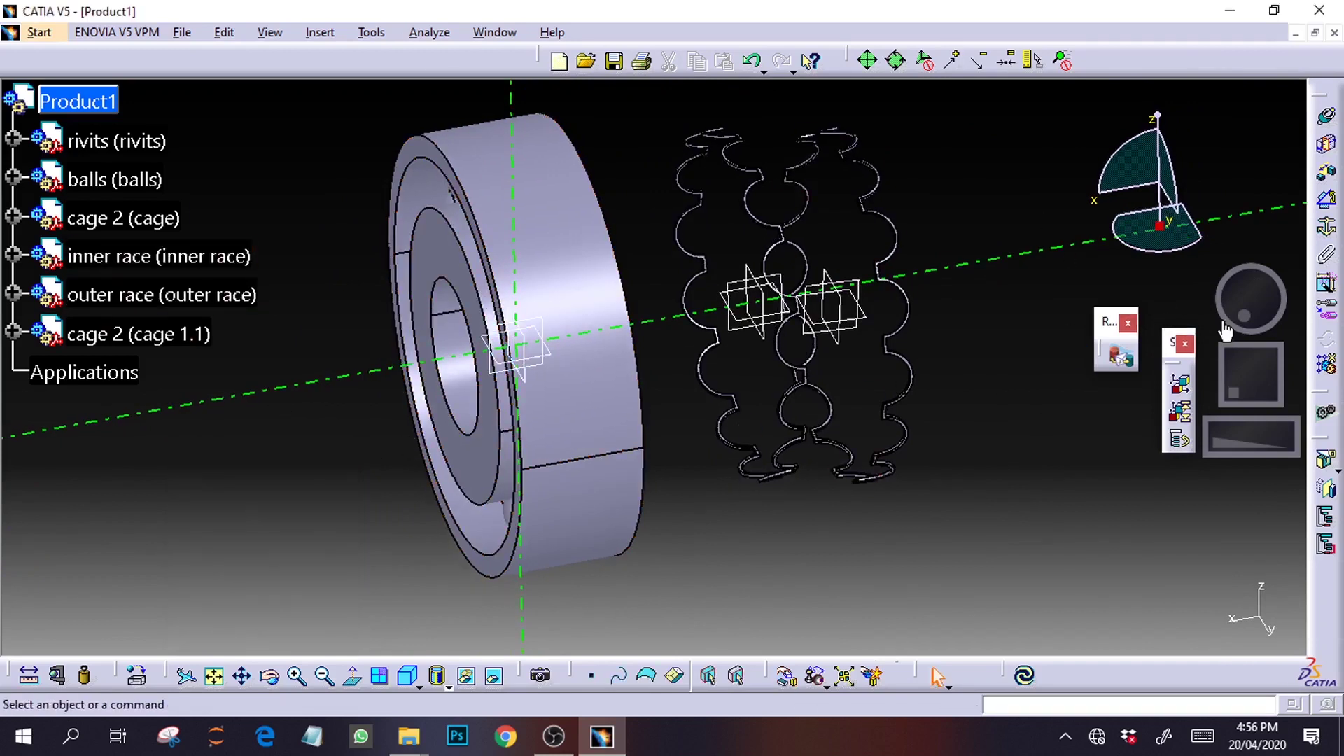
left_click_drag(1226, 318, 1271, 313)
middle_click_drag(1271, 313, 1270, 313)
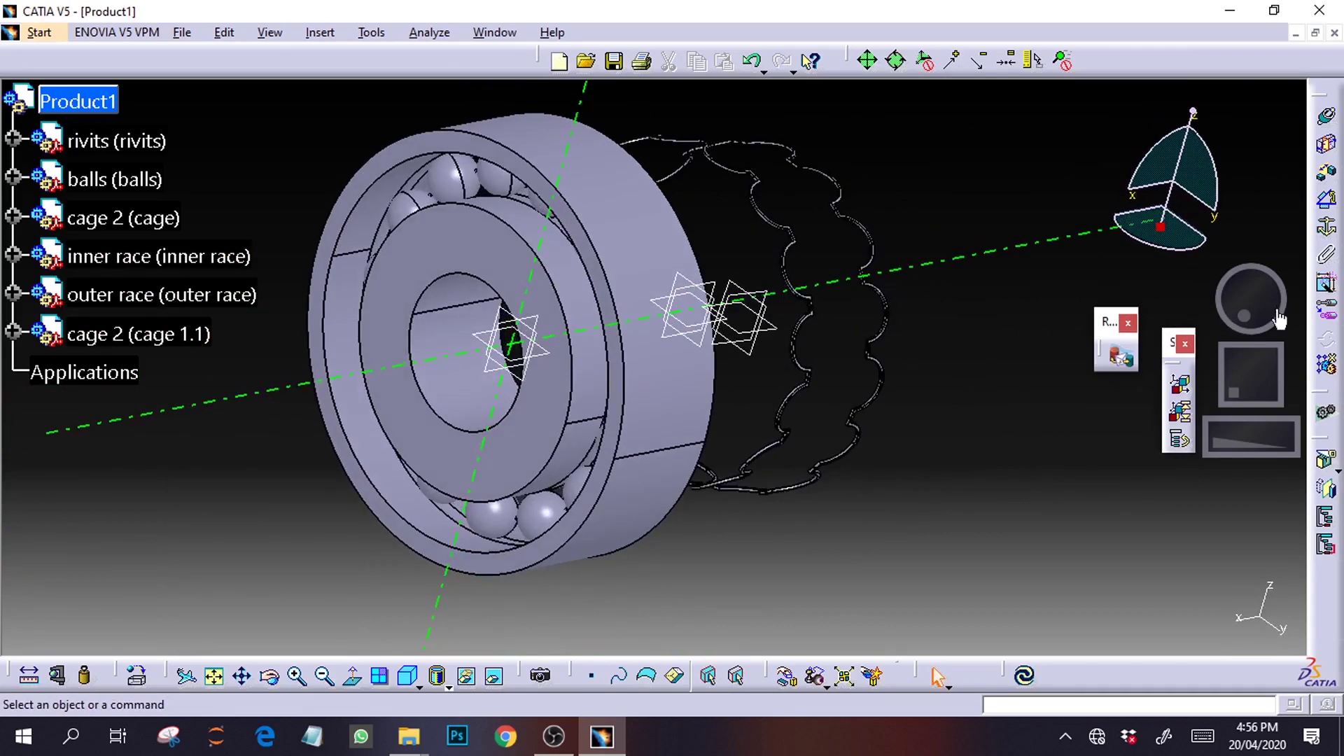
double_click(1270, 313)
left_click_drag(1227, 443, 1289, 429)
left_click_drag(1245, 387, 1134, 420)
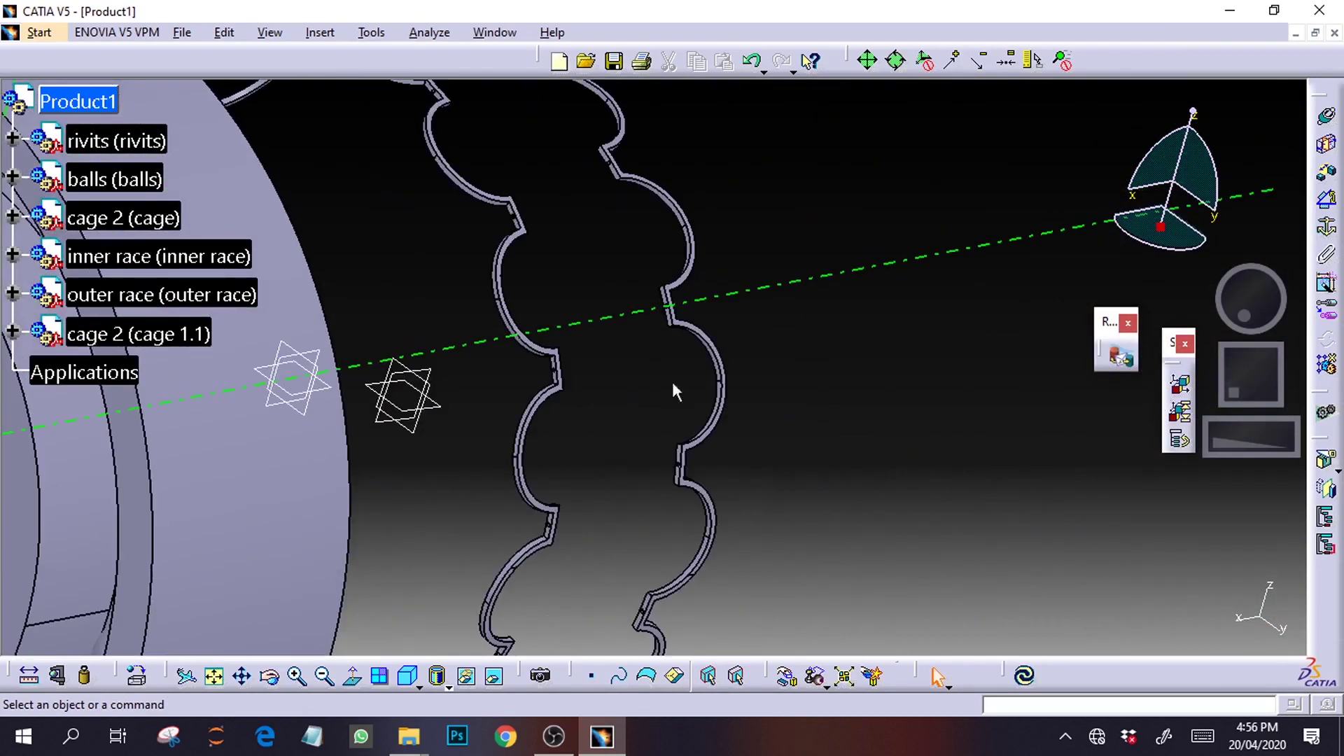
double_click(1223, 448)
key("Escape")
mouse_move(1271, 433)
left_mouse_down()
mouse_move(1244, 435)
mouse_move(1295, 428)
left_mouse_up()
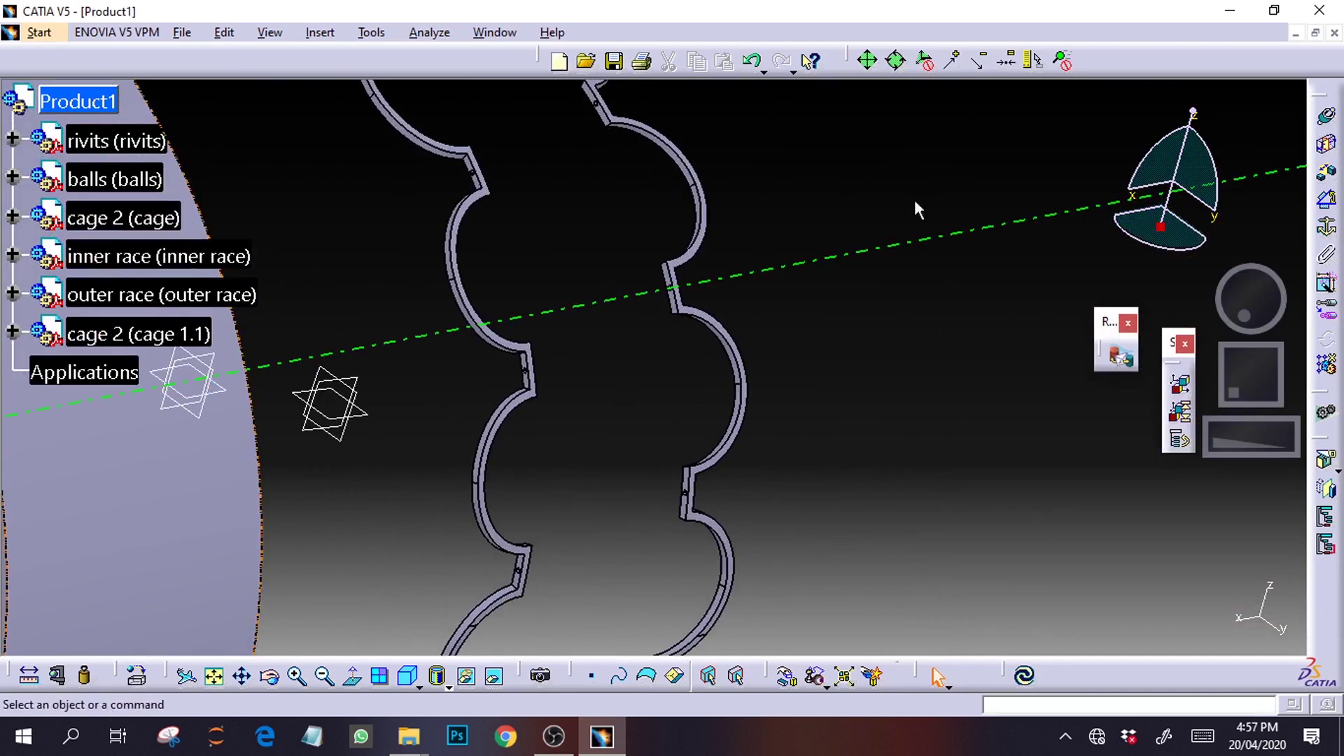
left_click(1325, 121)
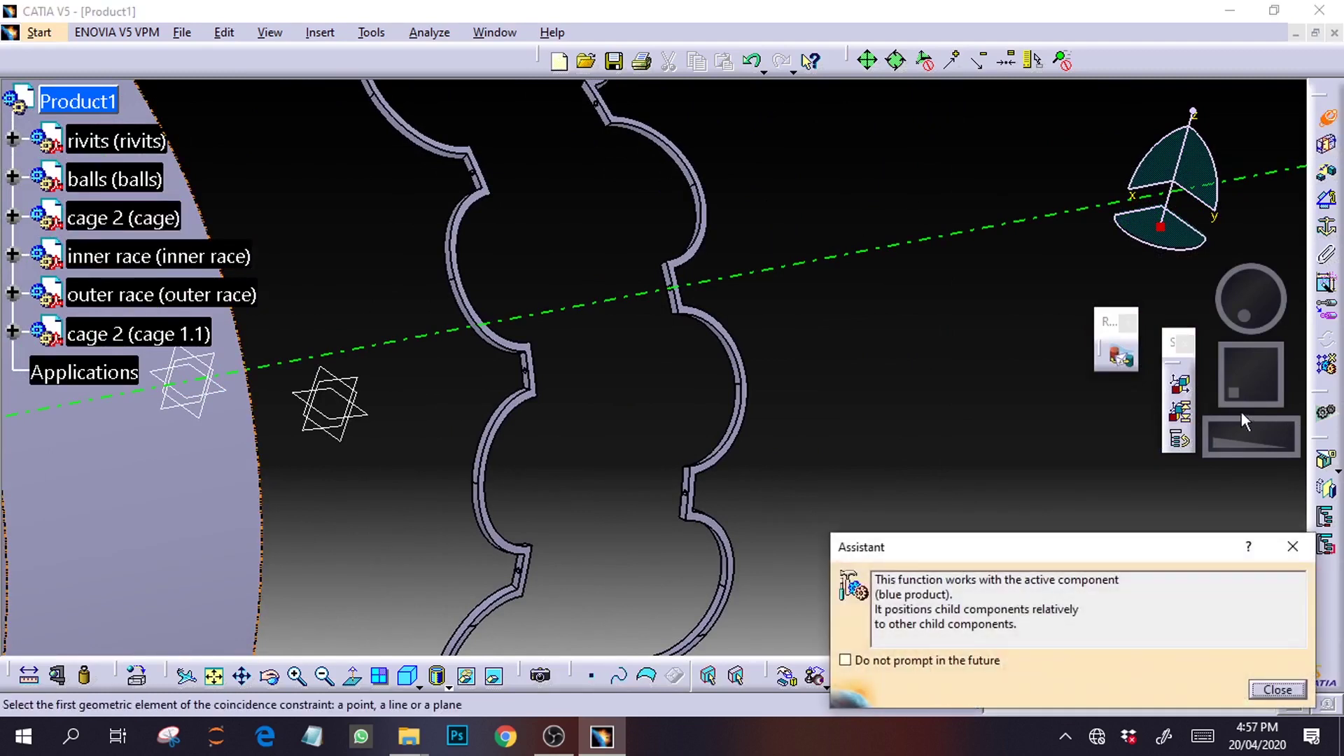
double_click(1251, 378)
left_click(1269, 177)
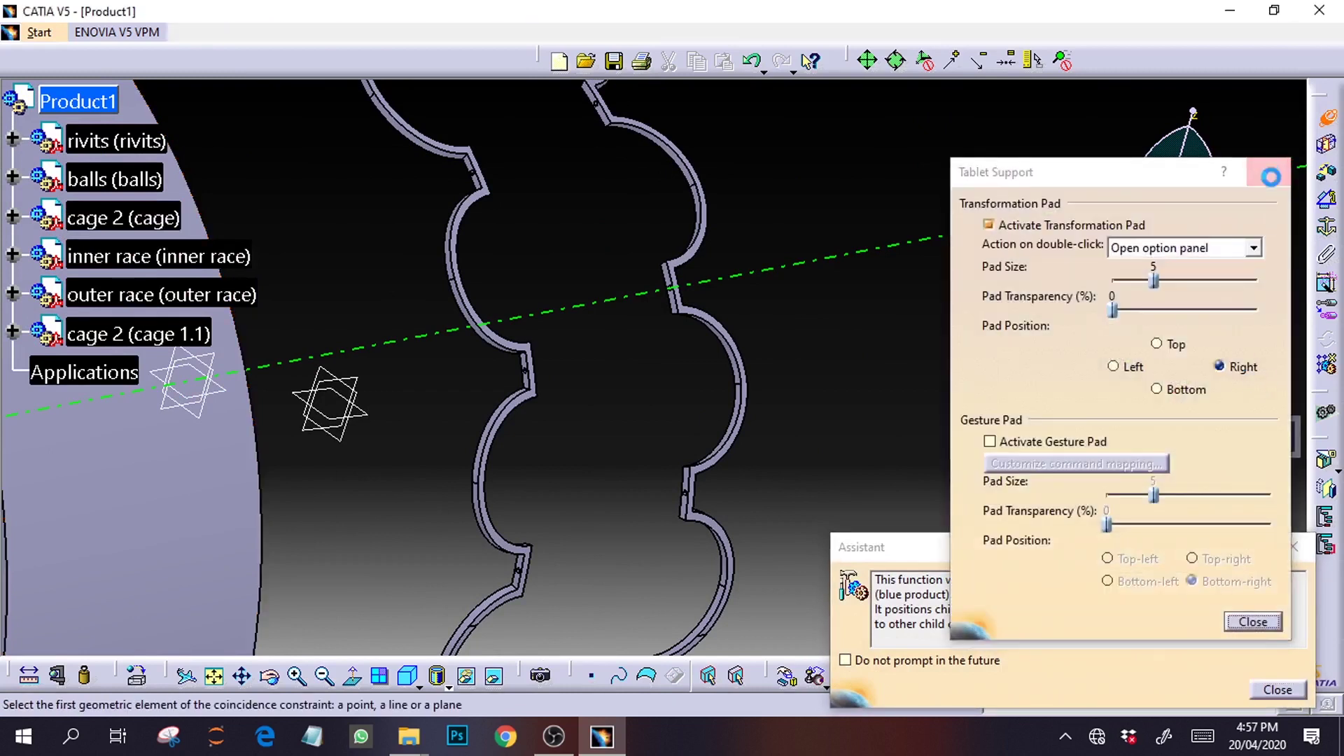
left_click_drag(1268, 434, 1216, 436)
mouse_move(1237, 319)
left_mouse_down()
mouse_move(1290, 315)
mouse_move(1253, 333)
mouse_move(1236, 319)
left_mouse_up()
left_click(1278, 690)
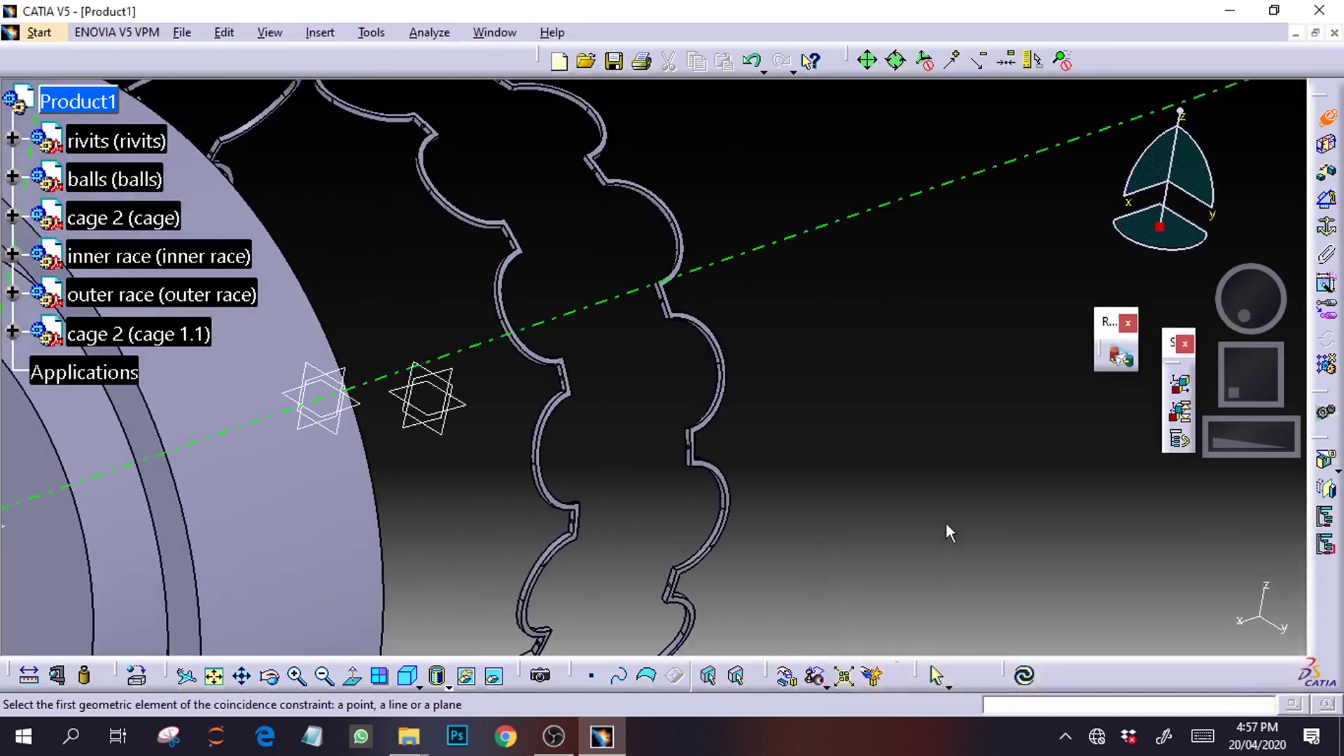
left_click_drag(1250, 443, 889, 462)
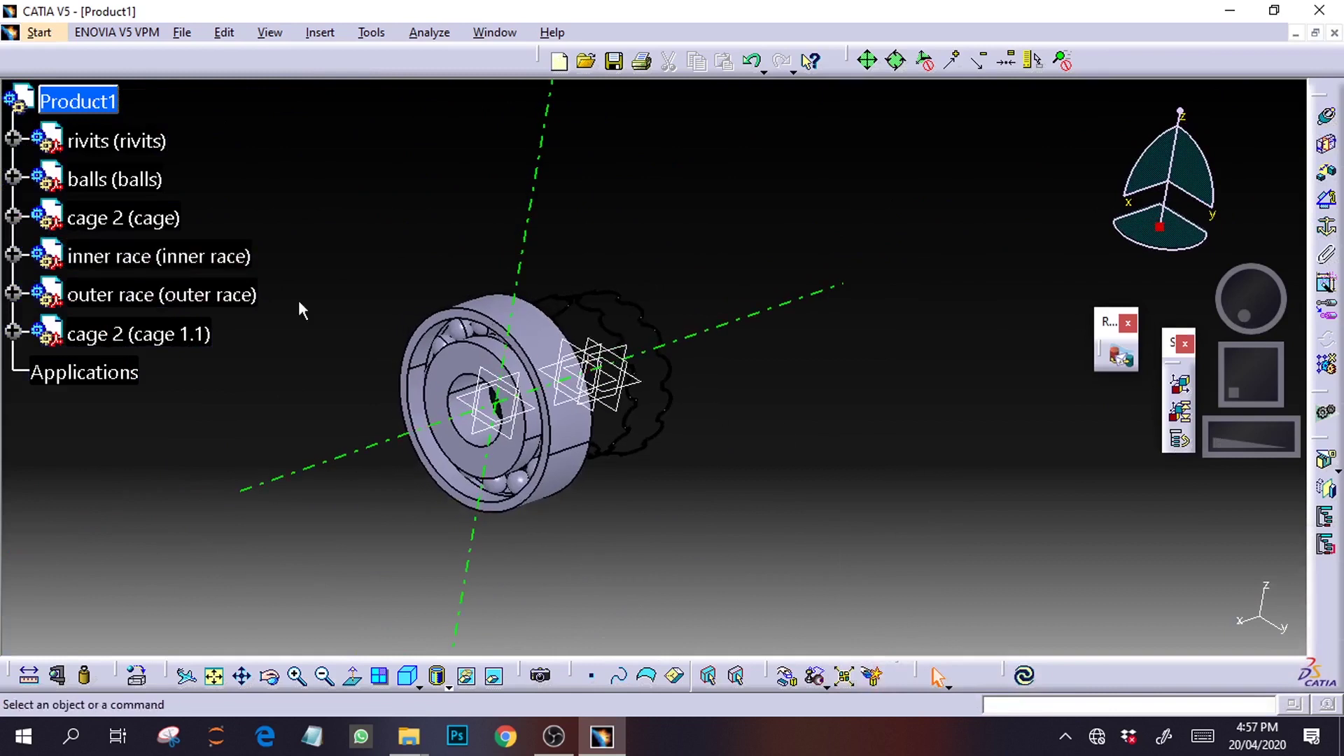
Hide the outer race, the inner race and the balls so the cages can be worked on
right_click(159, 294)
left_click(200, 354)
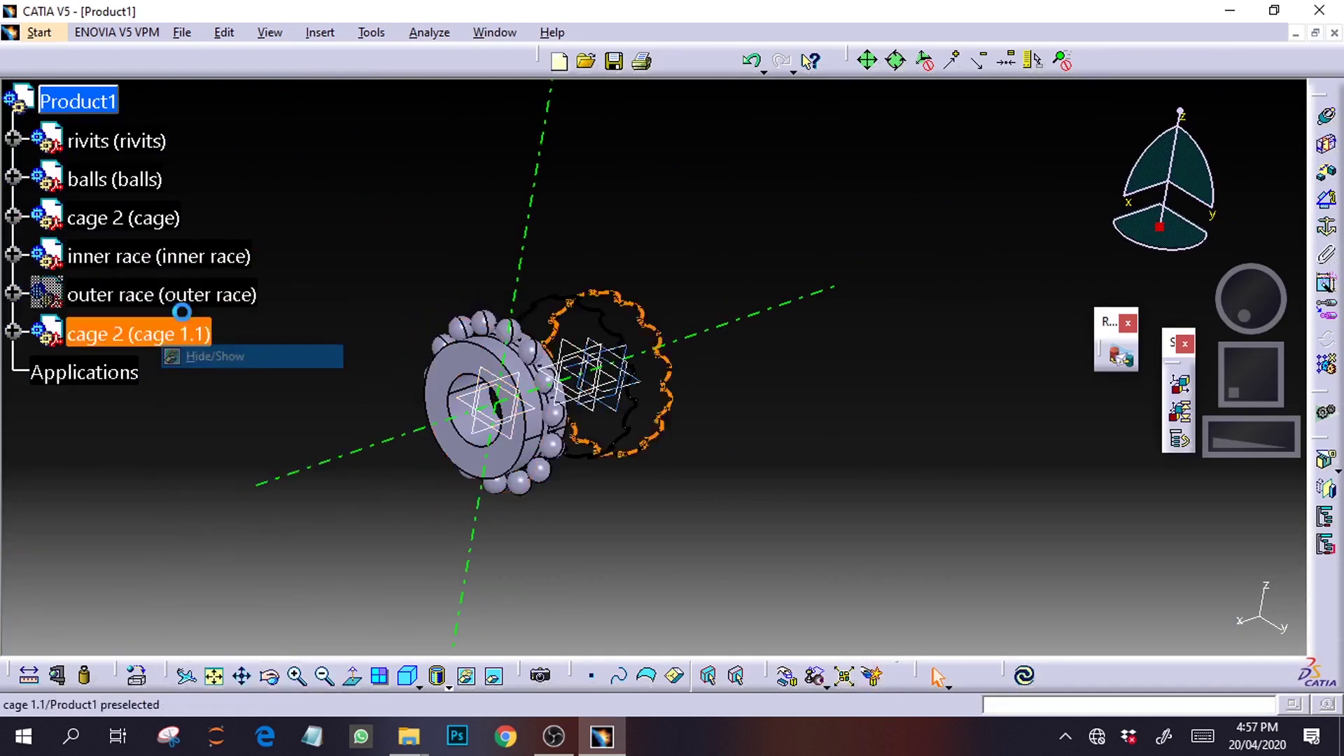
right_click(168, 255)
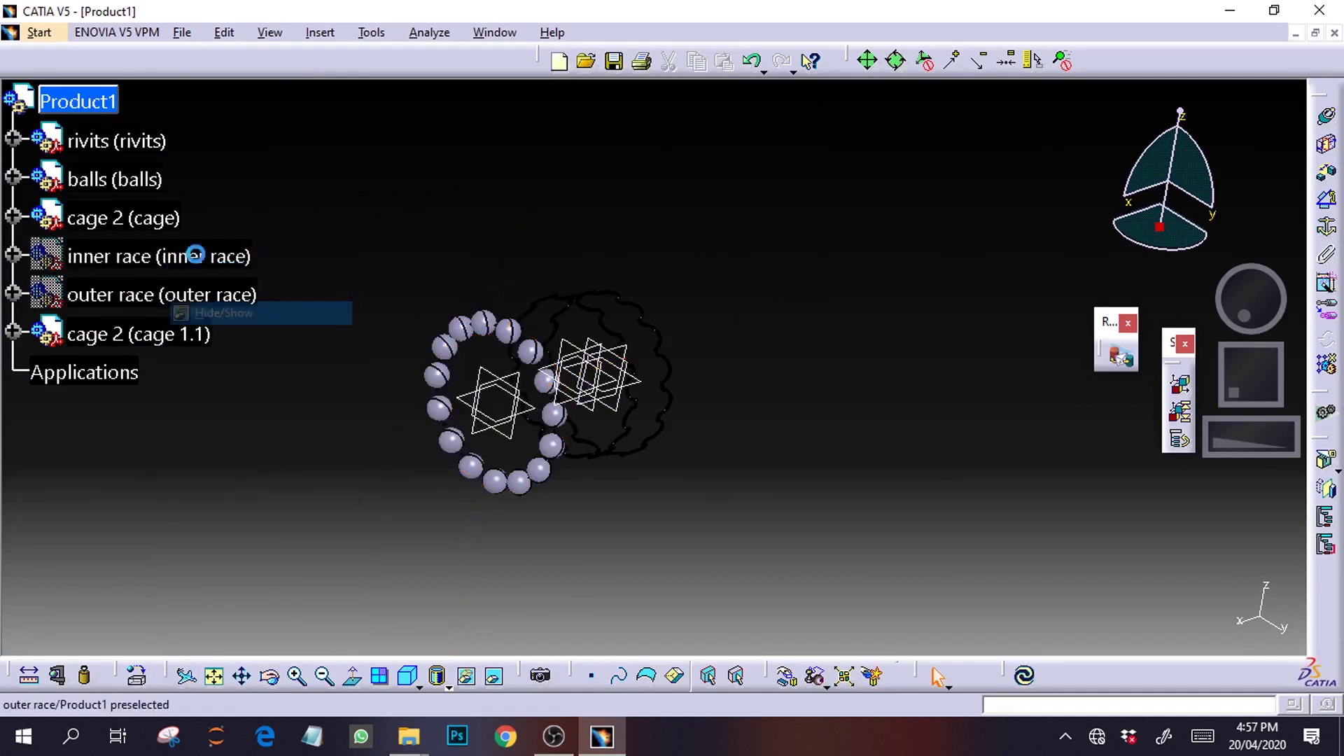
left_click(210, 315)
right_click(133, 179)
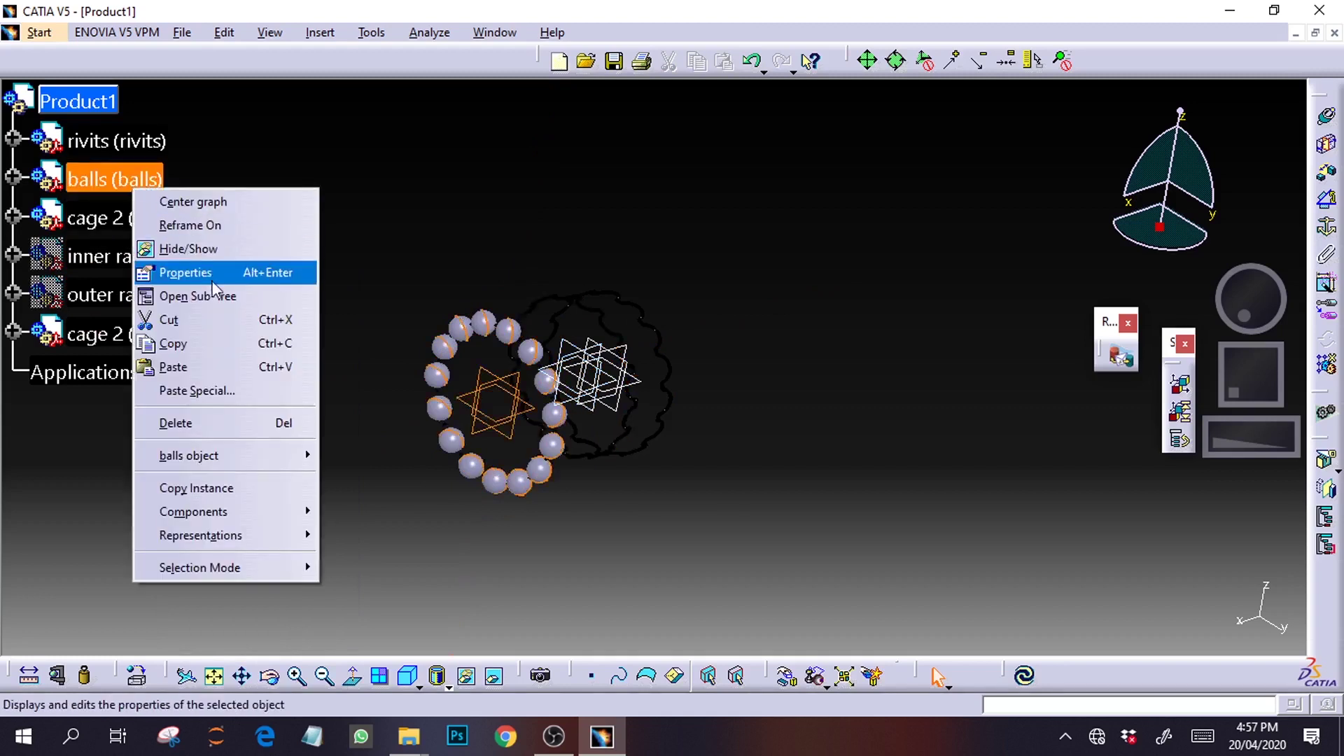
left_click(210, 249)
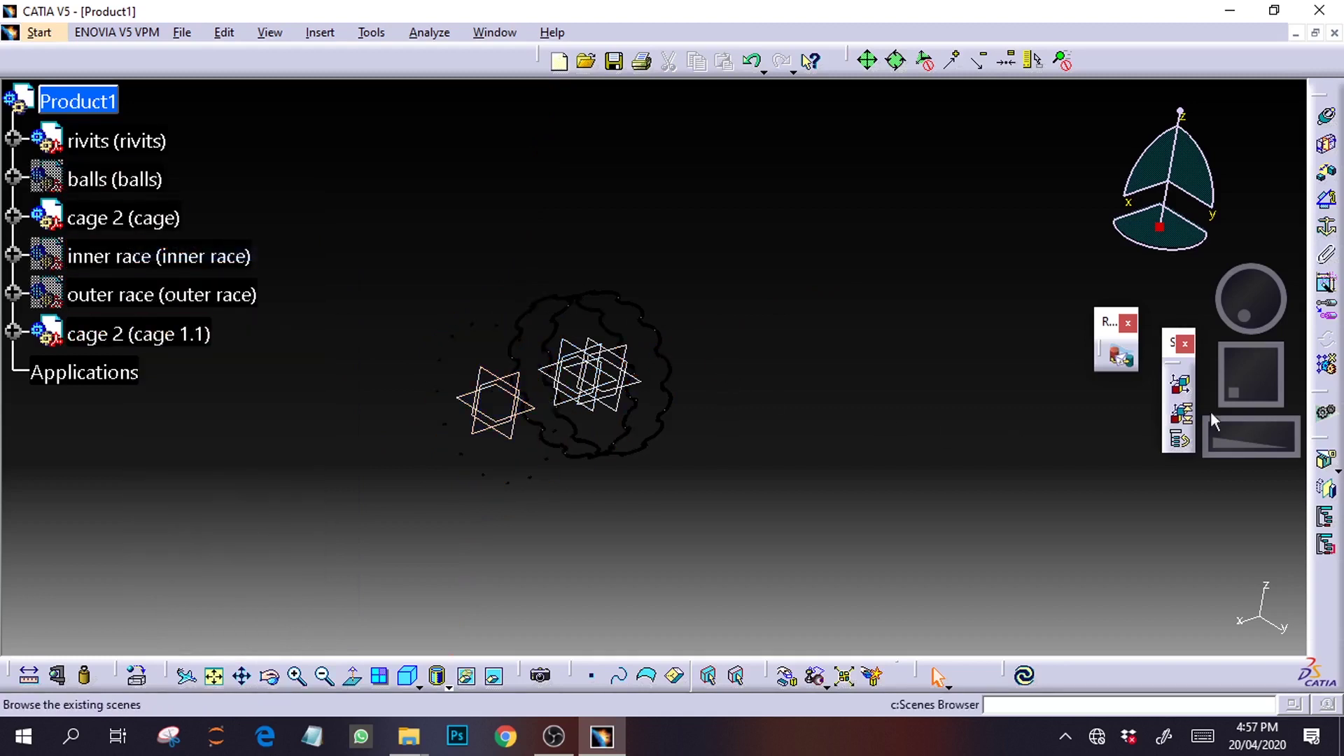
Rotate the cage farther from the rivets slightly around the Y axis with Manipulation and accept the new position
left_click_drag(1232, 441, 1314, 434)
left_click_drag(1244, 373, 1258, 360)
left_click_drag(1225, 432, 1276, 428)
left_click_drag(1241, 315, 1286, 315)
left_click_drag(1239, 397, 1276, 405)
left_click_drag(1260, 340, 1202, 305)
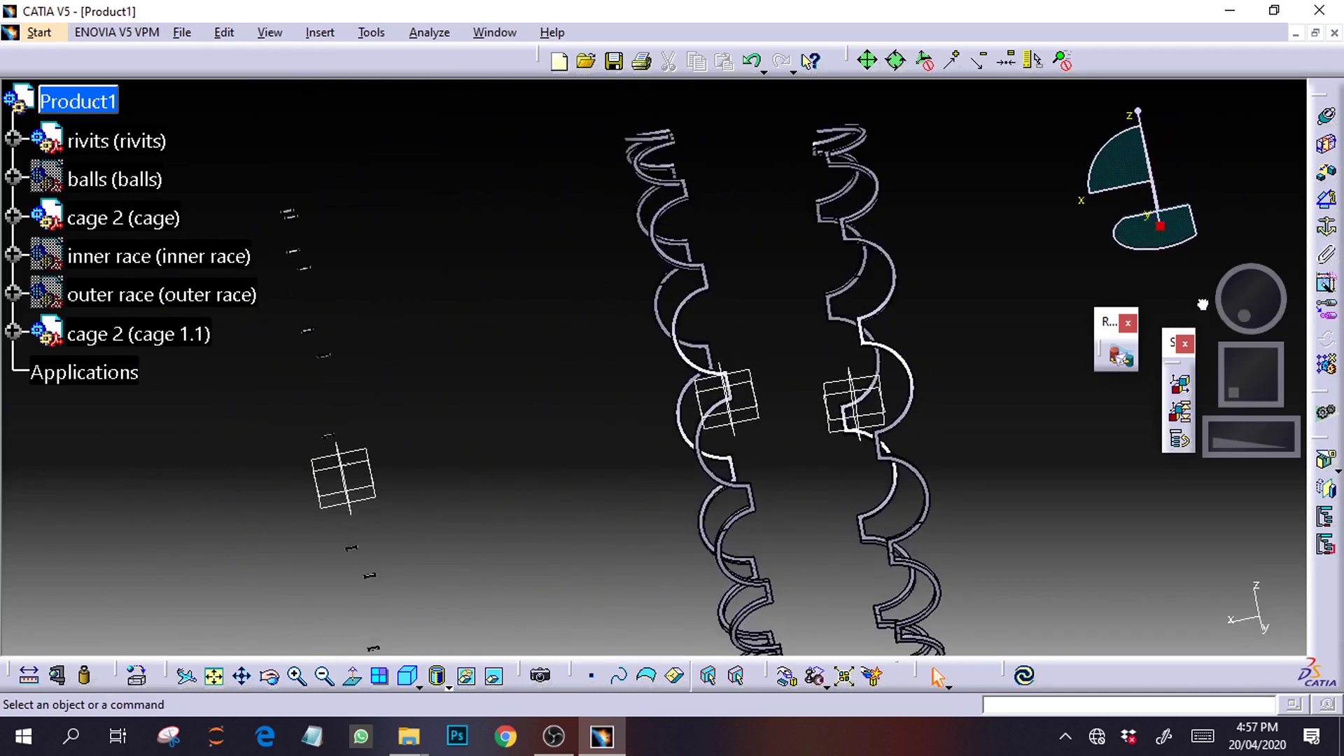
left_click(787, 675)
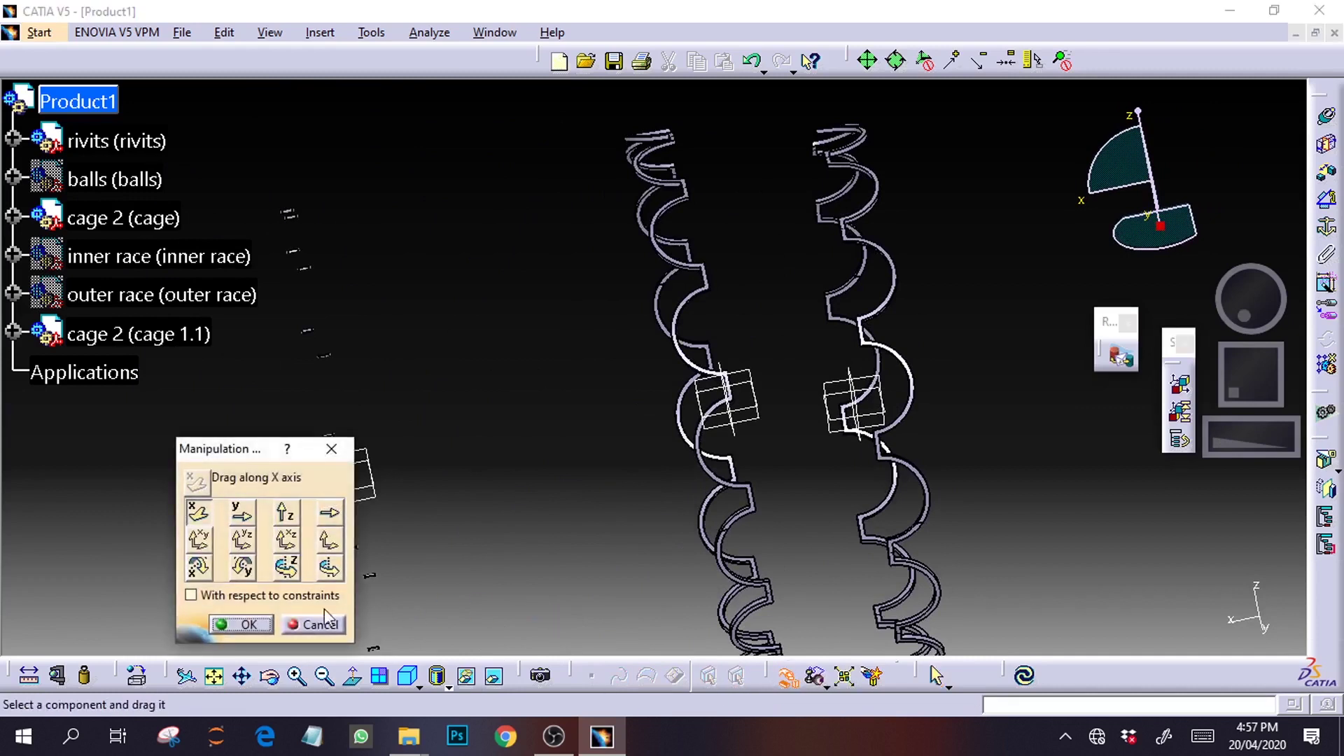
left_click(241, 569)
left_click_drag(873, 279, 840, 236)
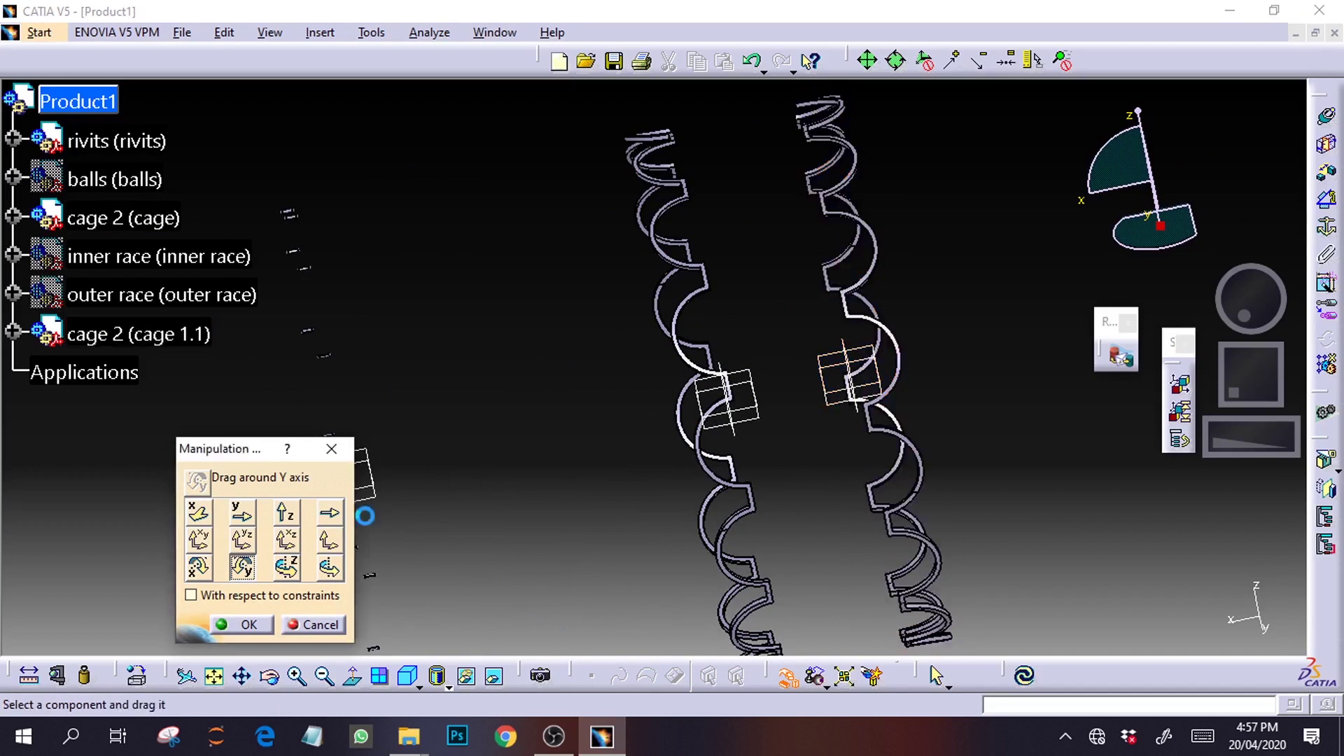
left_click(252, 623)
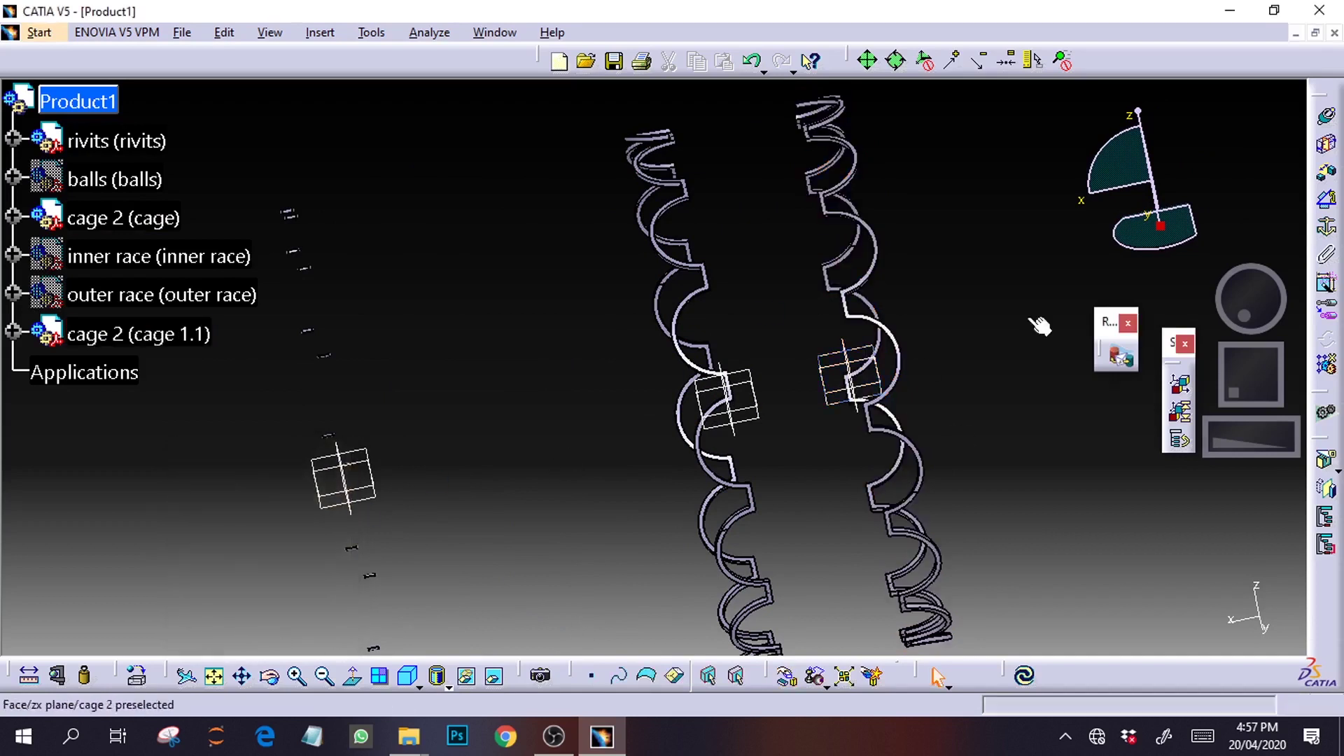
Add a coincidence constraint between the central axes of the two cages
left_click_drag(1103, 133, 1172, 259)
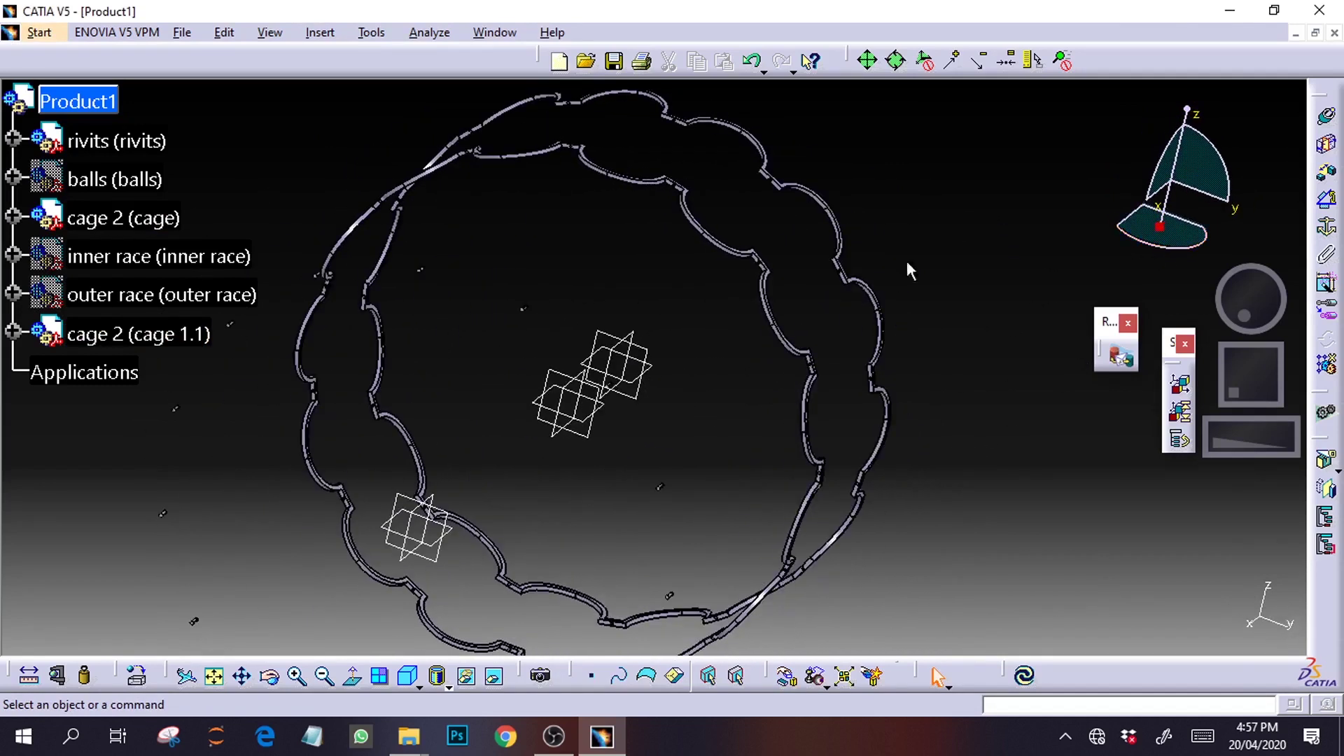
double_click(1233, 443)
left_click(1260, 176)
left_click_drag(1215, 448, 1272, 452)
left_click_drag(1265, 367, 1270, 396)
left_click_drag(1225, 440, 1304, 442)
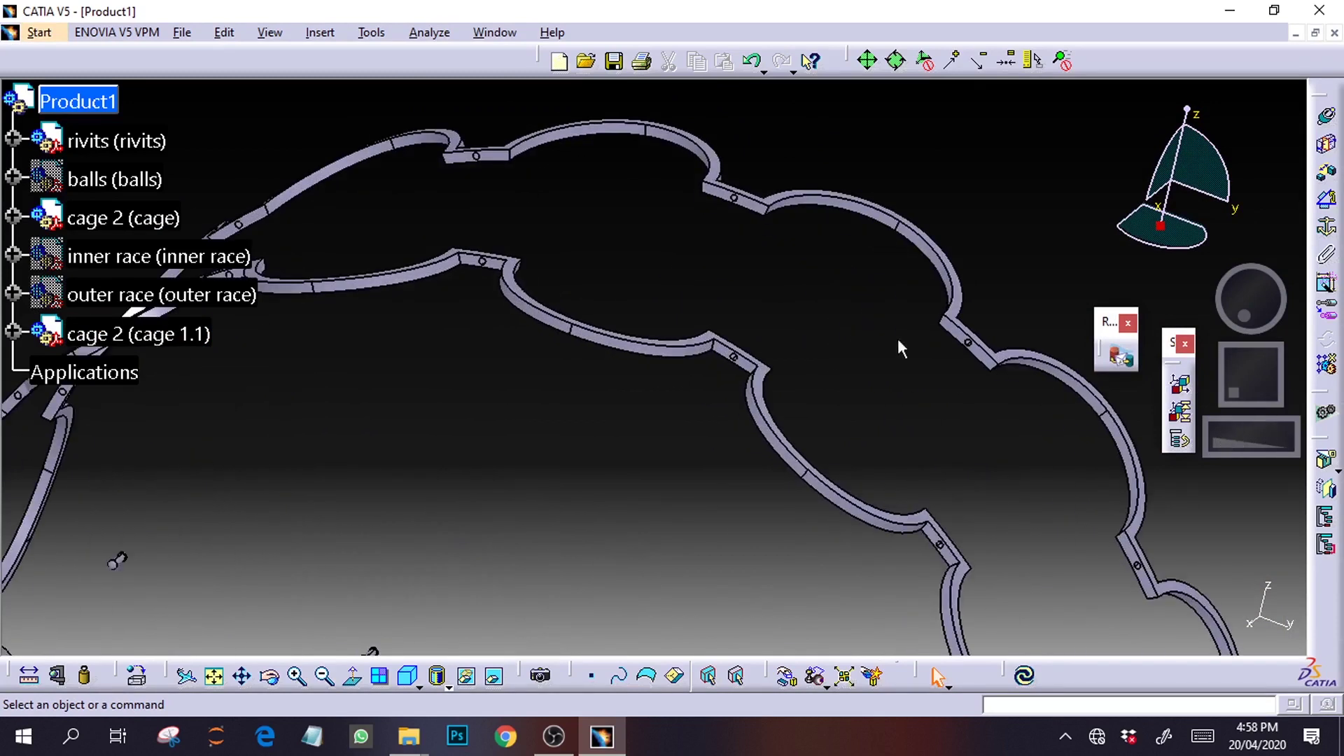
left_click_drag(1243, 313, 1275, 301)
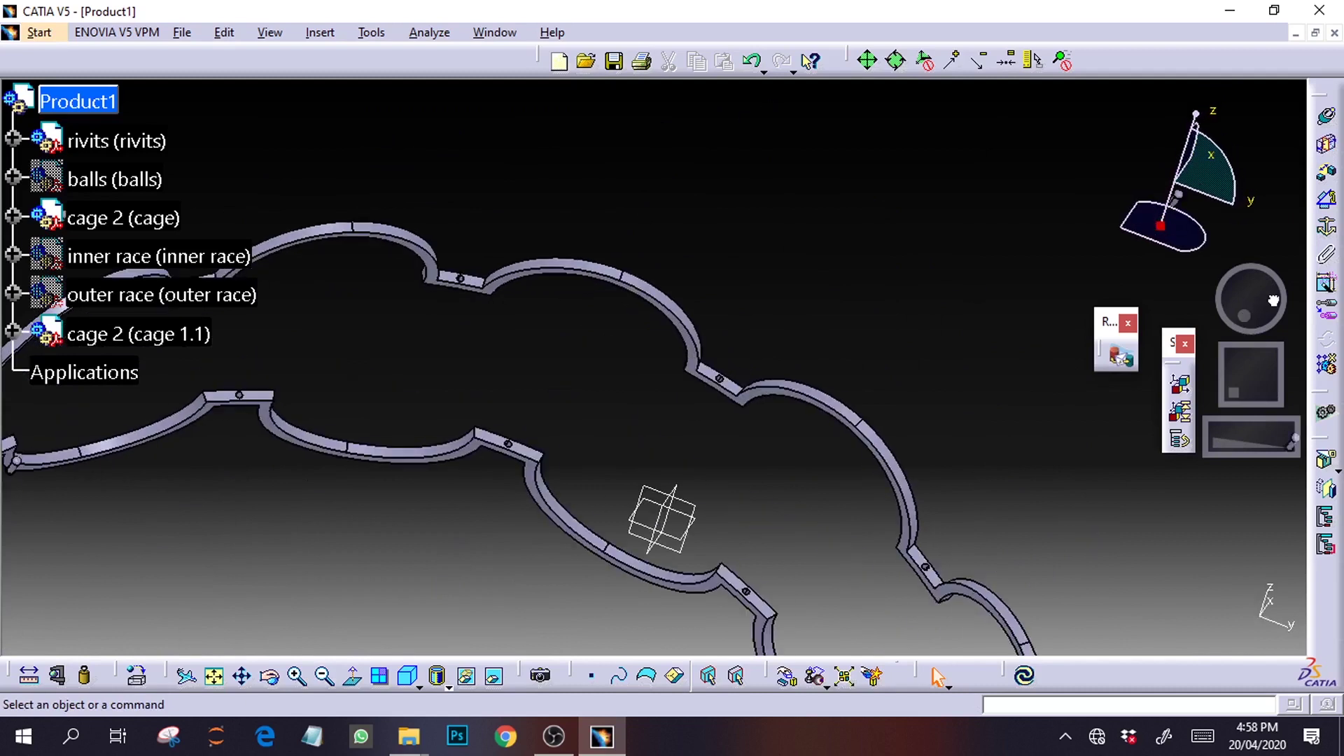
left_click(1330, 121)
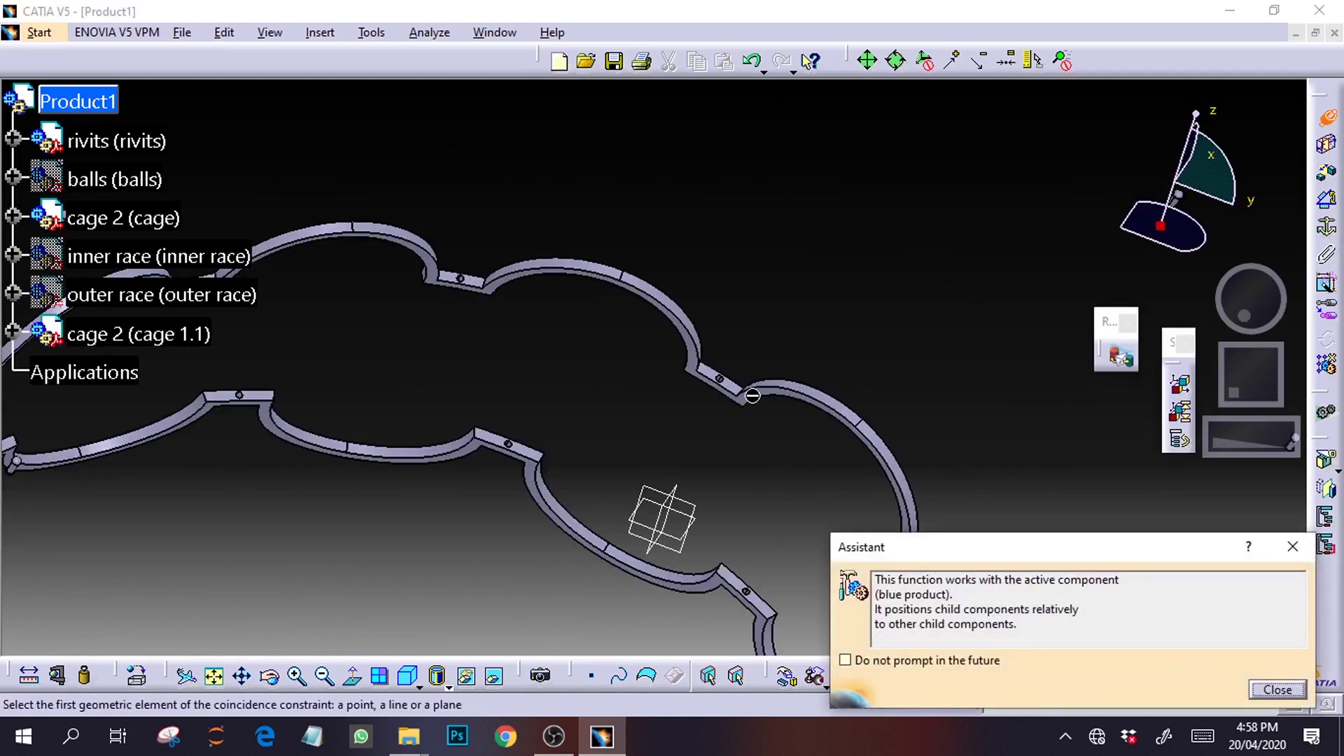
left_click_drag(1232, 437, 1165, 451)
left_click_drag(1247, 386, 1257, 357)
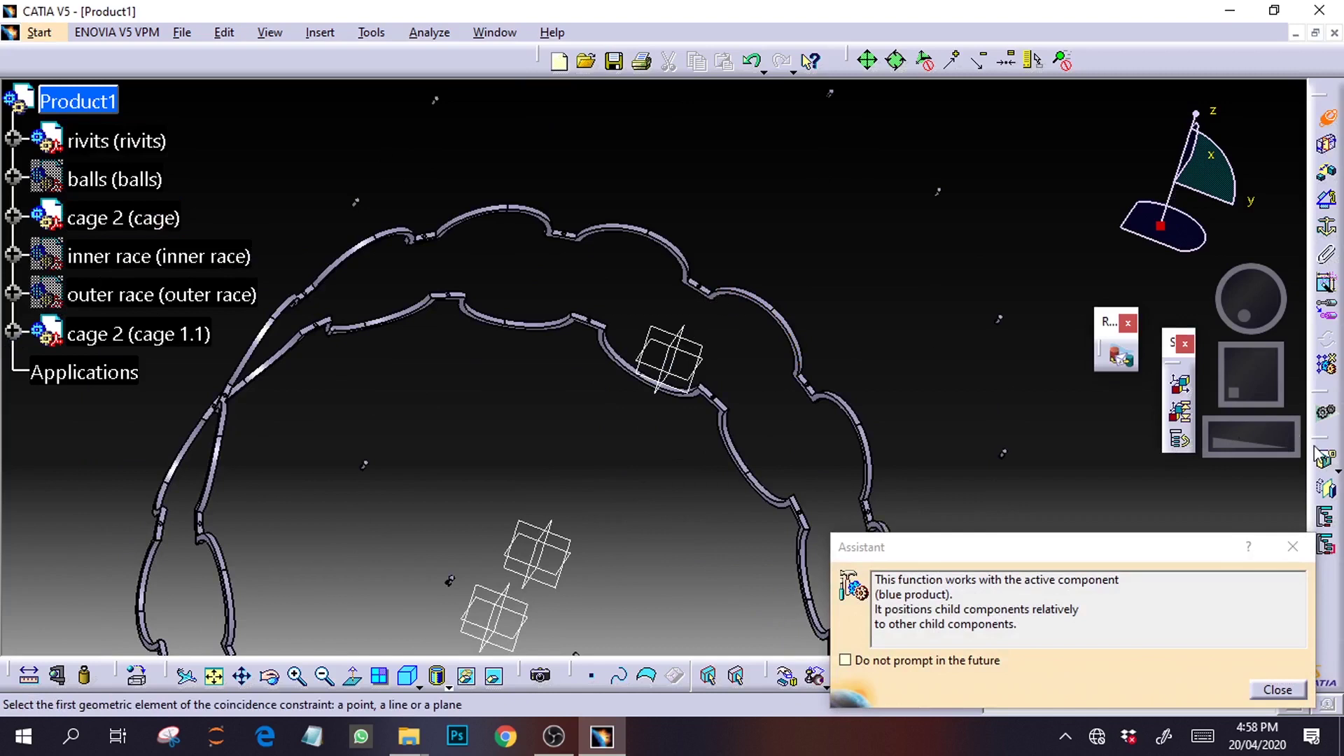
left_click_drag(1245, 440, 1292, 430)
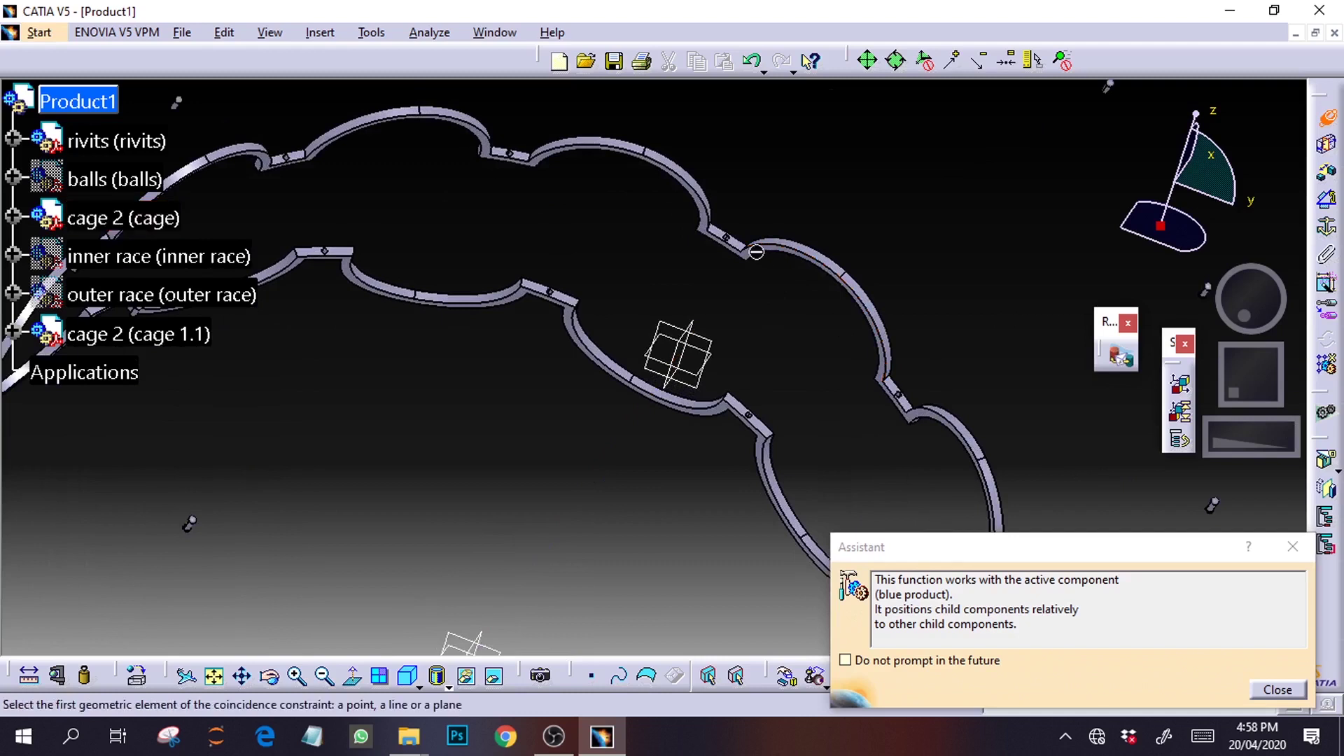
middle_click_drag(1244, 438, 1157, 411, "ctrl")
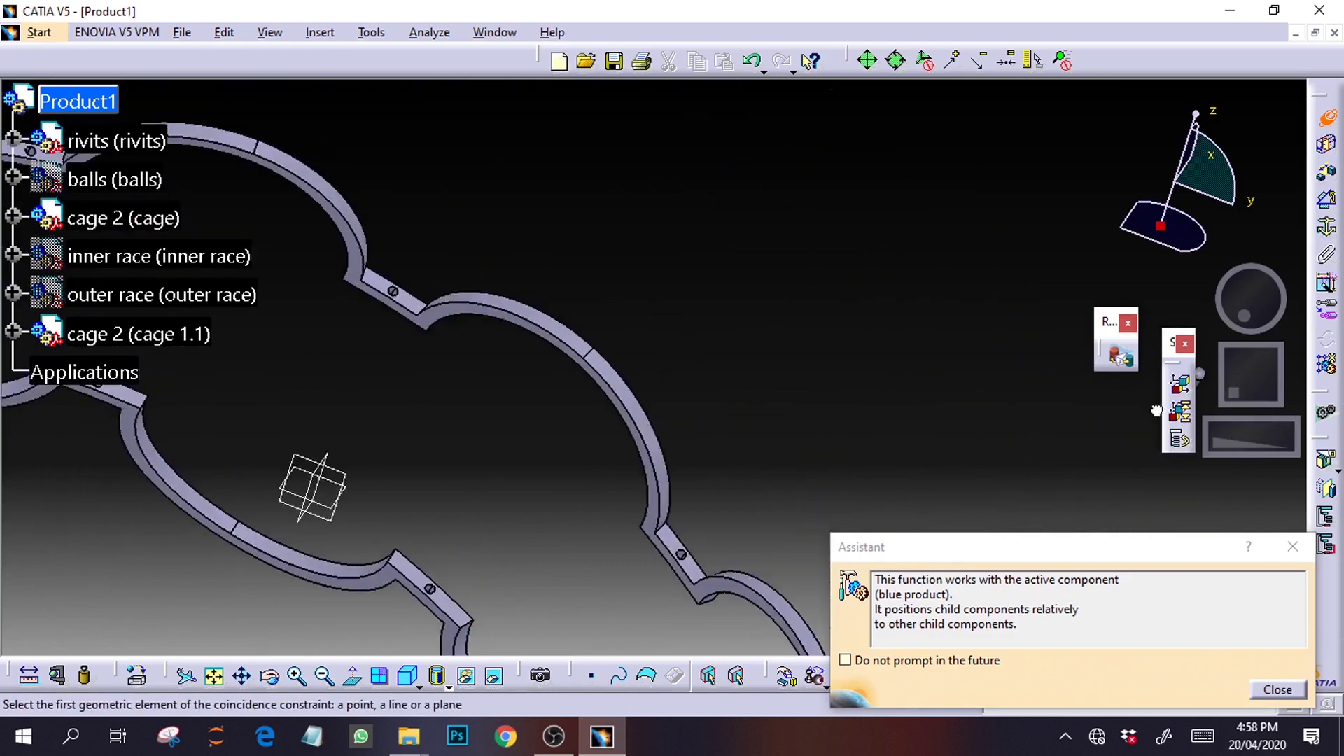
left_click_drag(1212, 445, 1265, 432)
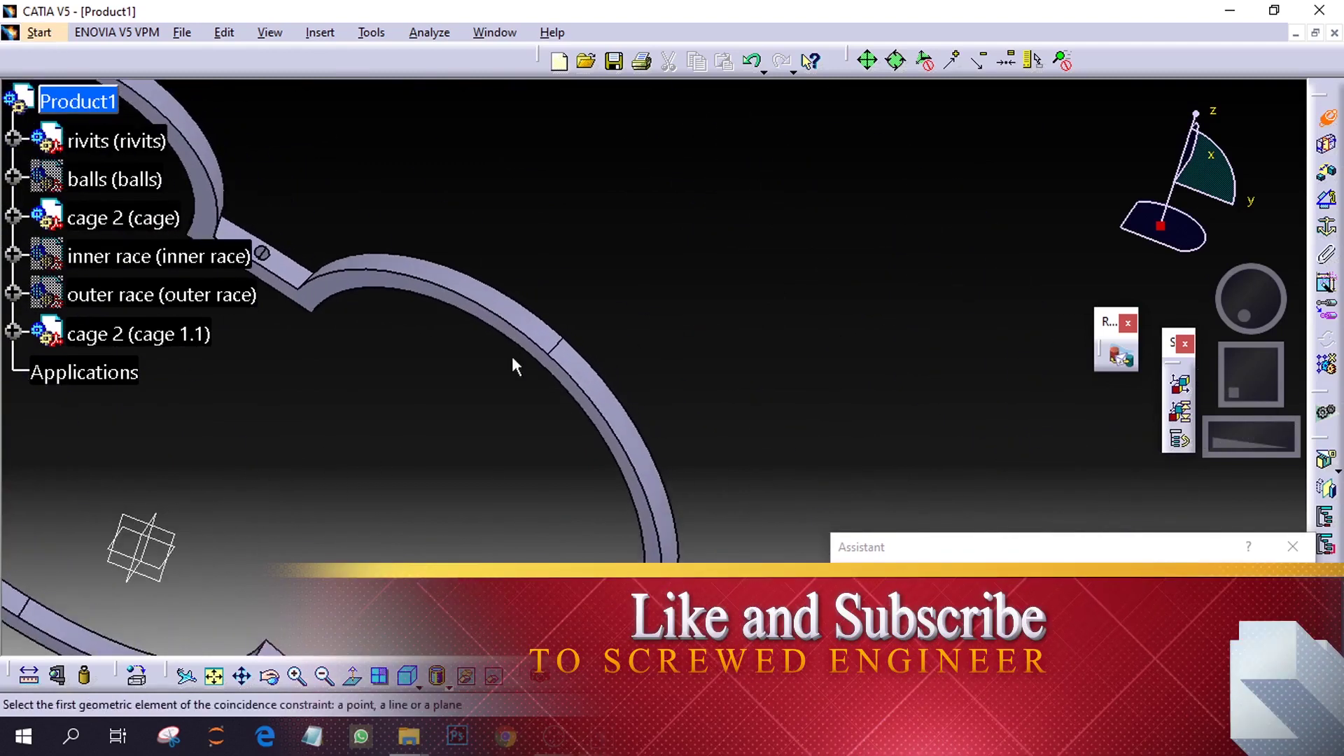
left_click(400, 286)
left_click_drag(1234, 454, 570, 467)
mouse_move(1244, 312)
left_mouse_down()
mouse_move(1180, 413)
mouse_move(1259, 347)
mouse_move(1190, 392)
mouse_move(1229, 306)
left_mouse_up()
middle_click_drag(1229, 306, 1262, 374)
left_click_drag(1211, 445, 1303, 422)
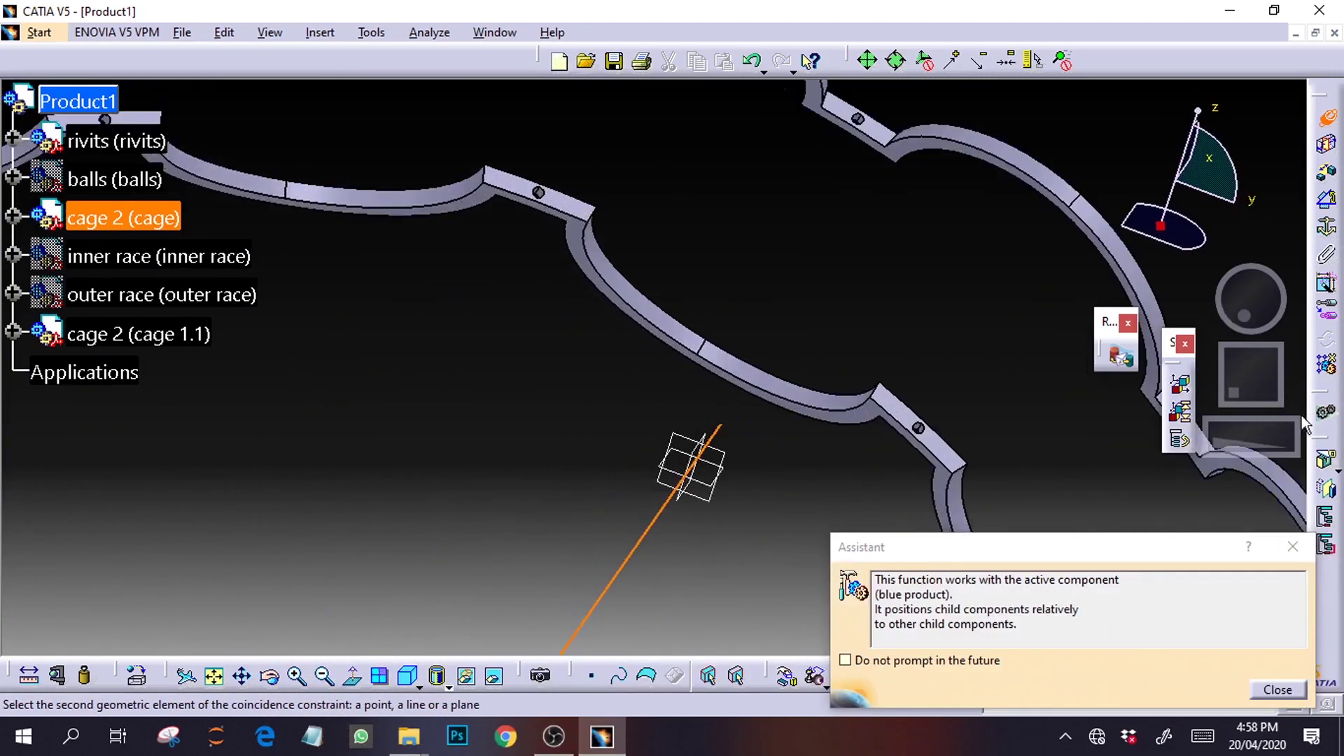
left_click(588, 240)
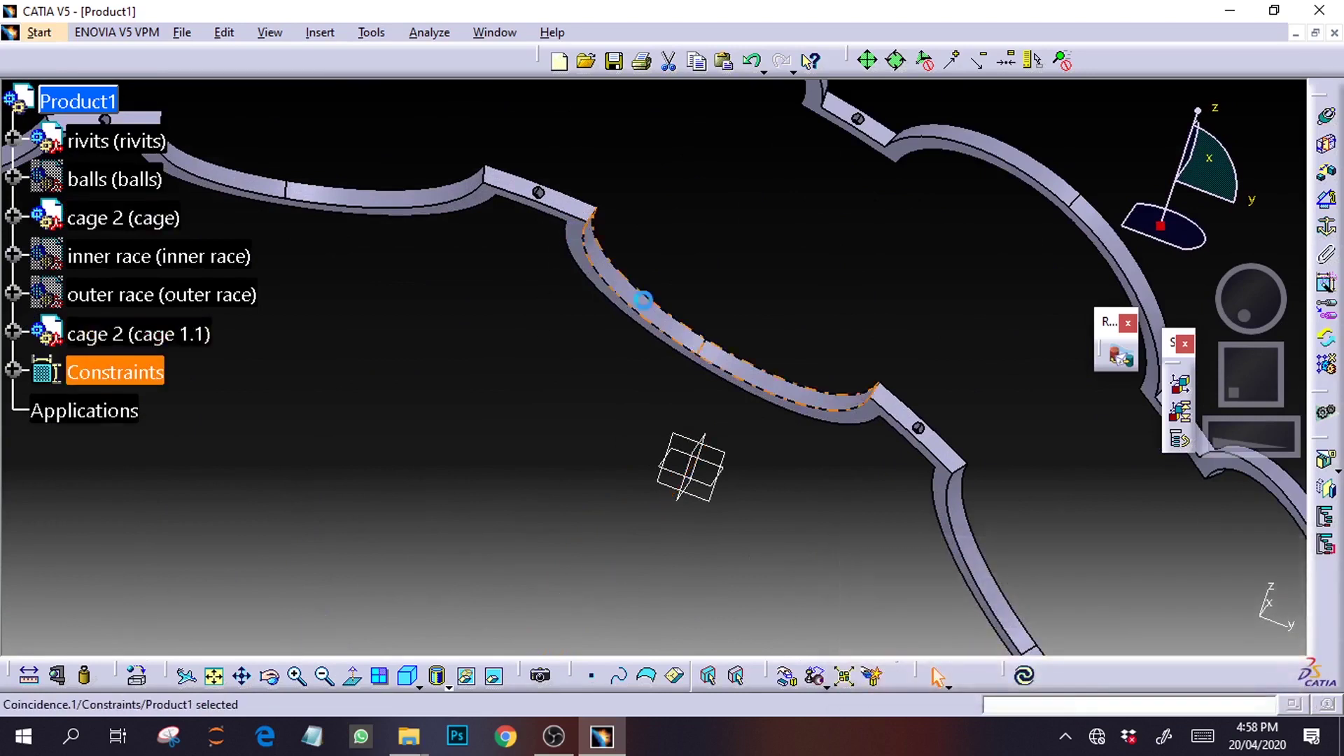
Add a second coincidence constraint between the axes of two corresponding rivet holes, one on each cage
left_click_drag(1255, 441, 945, 463)
left_click_drag(1258, 386, 1272, 357)
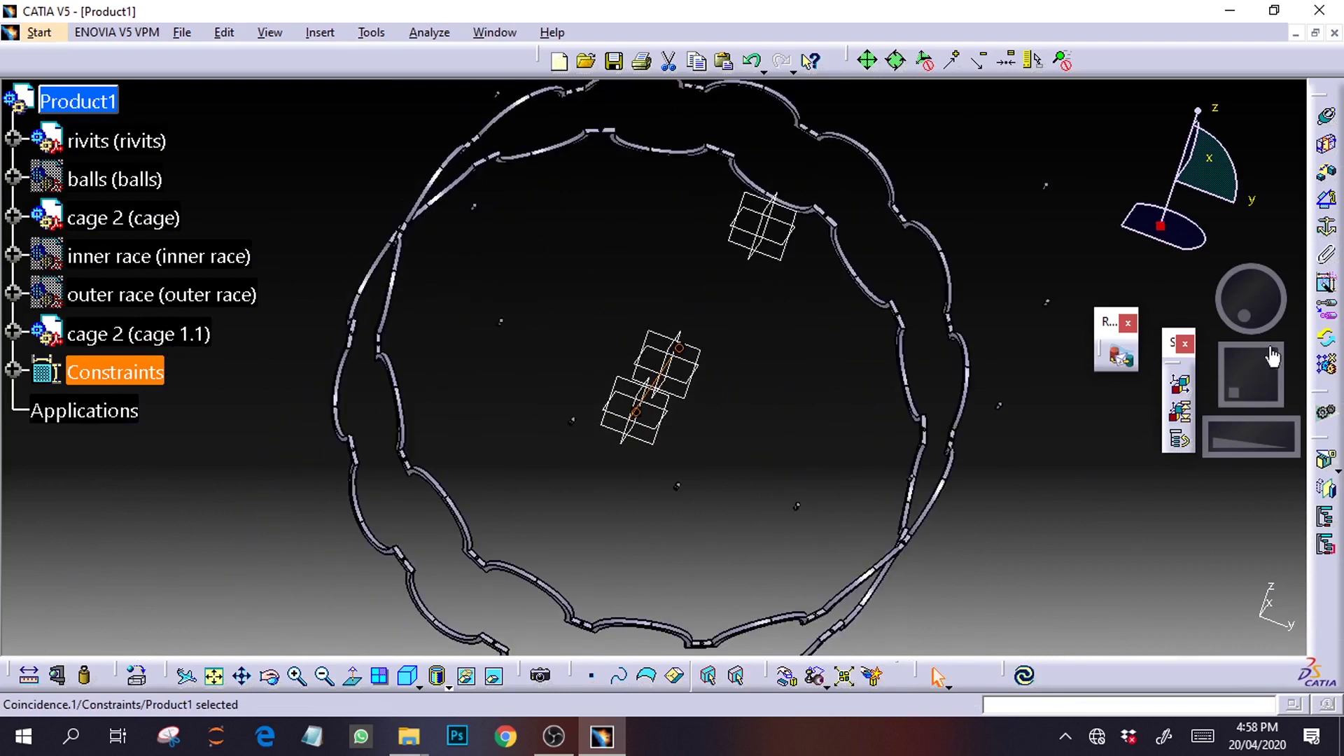
left_click_drag(1223, 445, 1290, 432)
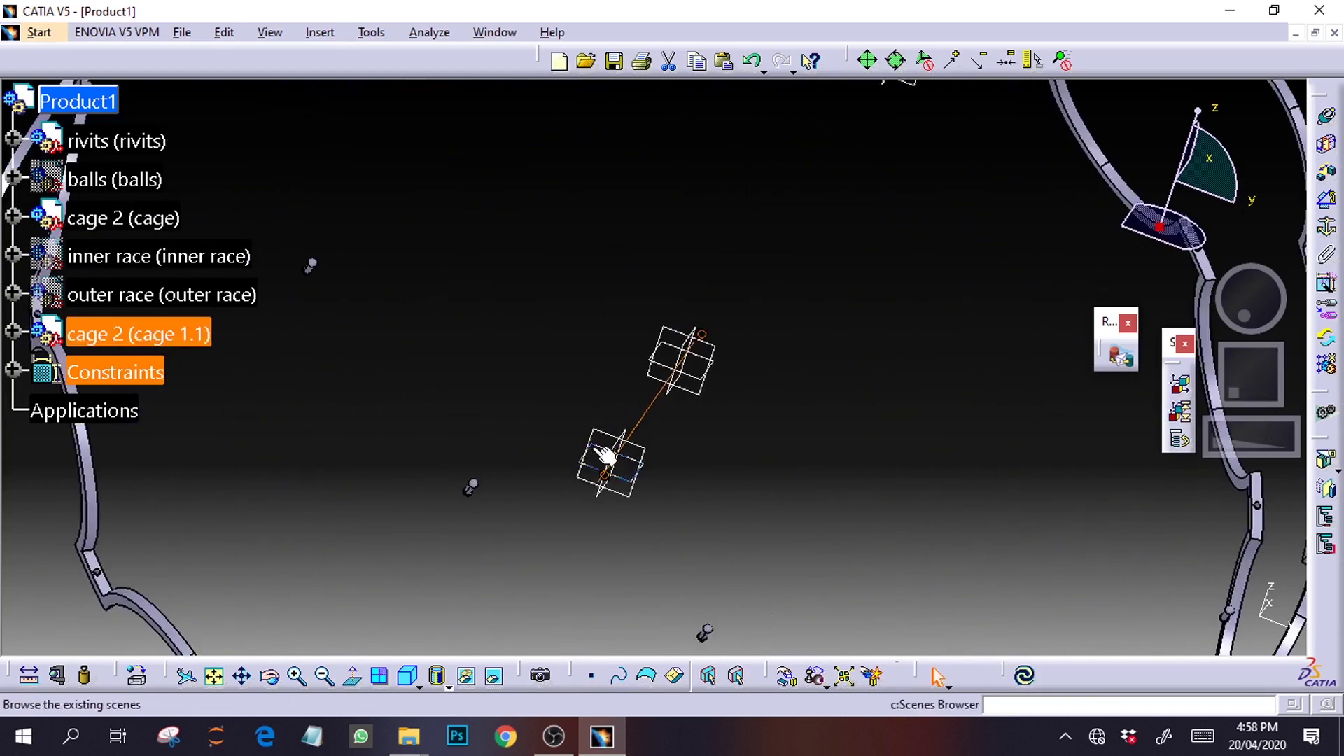
left_click_drag(1302, 437, 940, 439)
mouse_move(1227, 329)
left_mouse_down()
mouse_move(1207, 363)
mouse_move(1228, 355)
left_mouse_up()
left_click_drag(1232, 441, 1321, 441)
left_click_drag(1263, 384, 798, 433)
left_click_drag(1268, 300, 1241, 311)
left_click_drag(1240, 450, 1280, 384)
left_click_drag(1230, 456, 1287, 437)
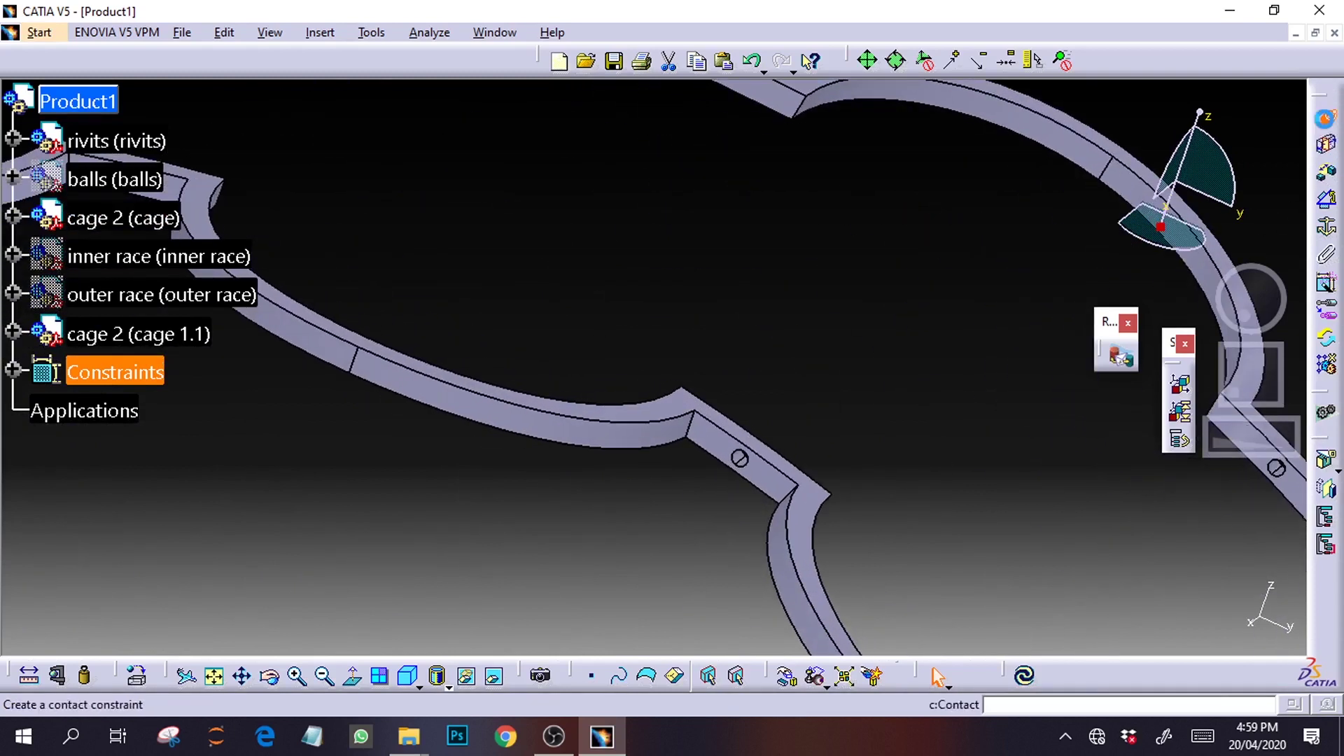
left_click(1327, 119)
left_click_drag(1251, 375, 1231, 348)
left_click_drag(1217, 411, 1303, 413)
left_click_drag(1251, 373, 1264, 403)
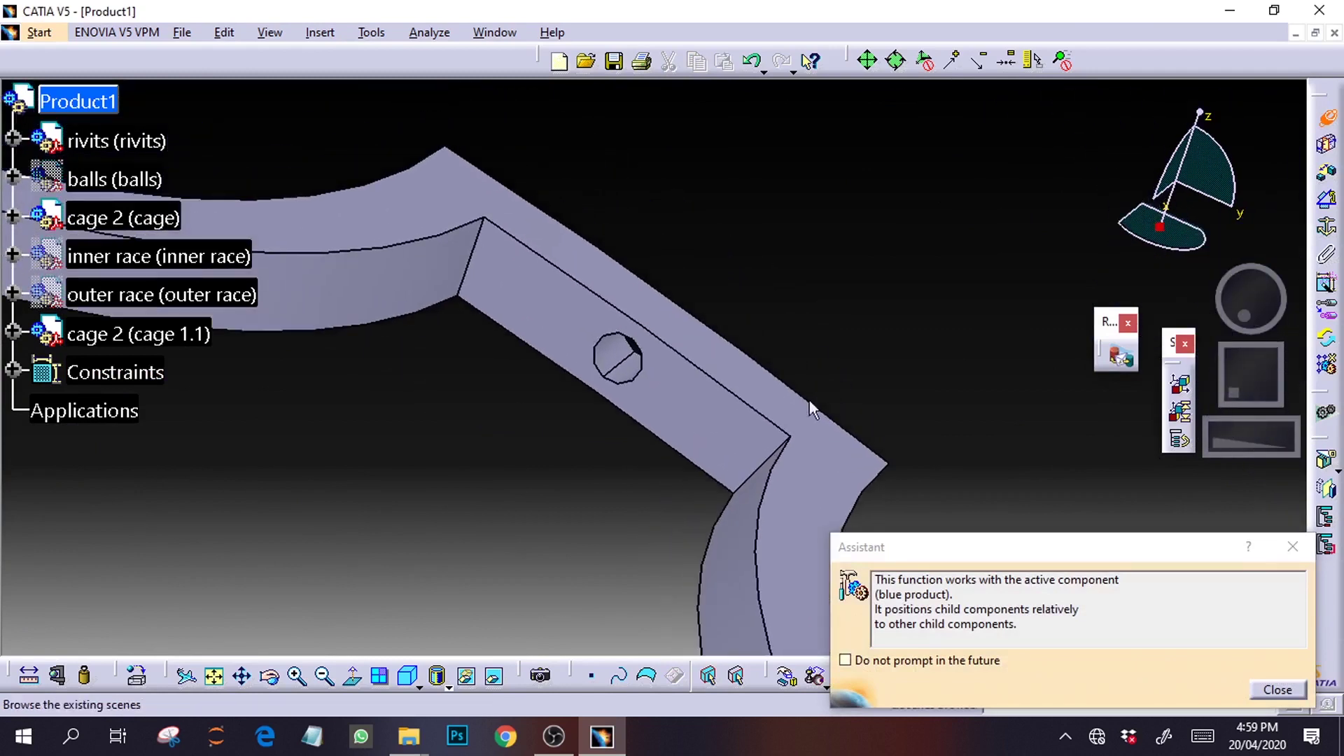
left_click(615, 359)
left_click_drag(1271, 374, 1190, 441)
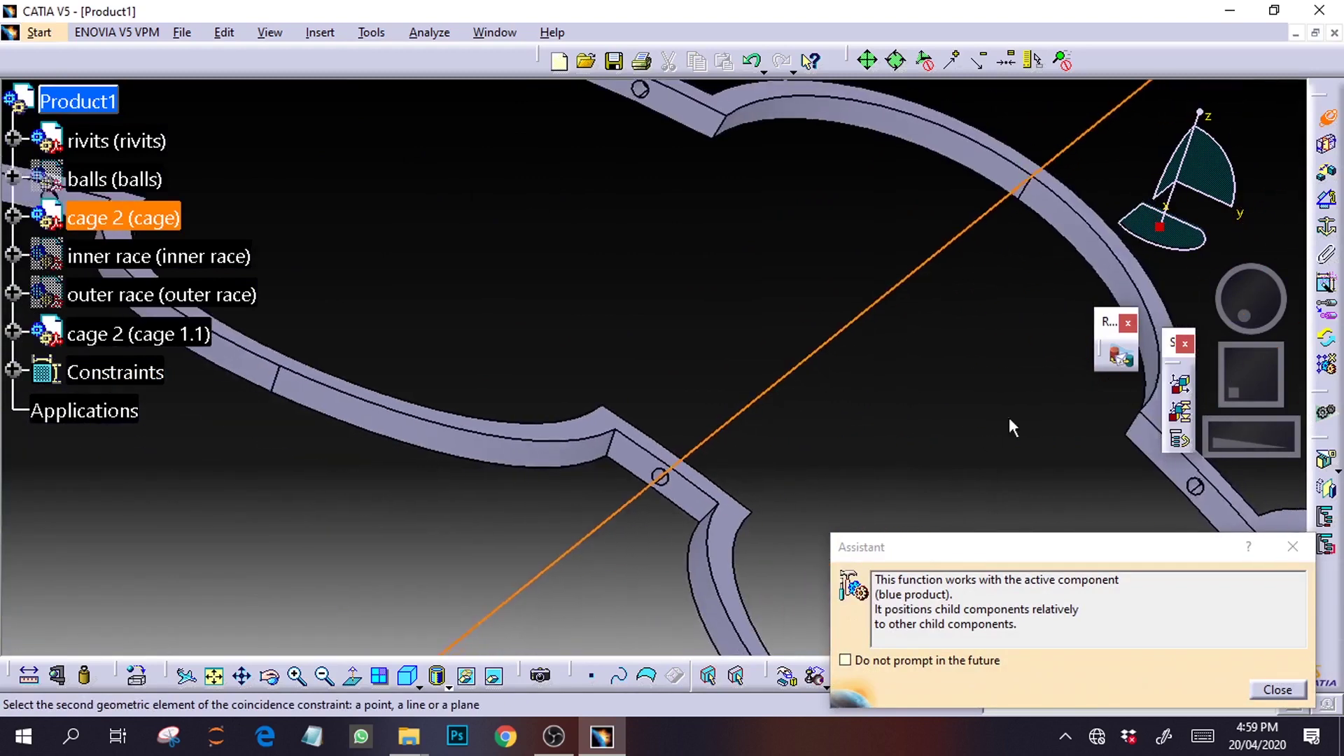
left_click_drag(1265, 358, 1267, 420)
left_click(655, 339)
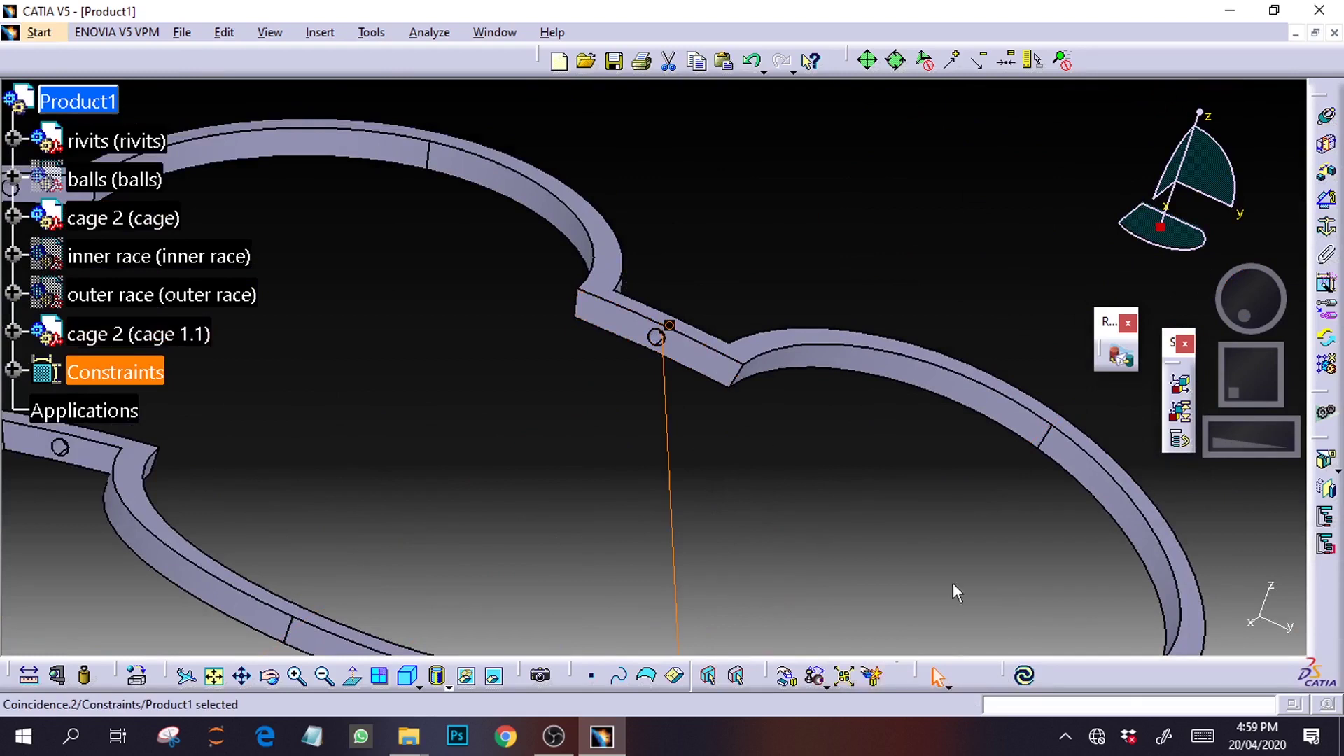
left_click_drag(1252, 434, 1206, 438)
left_click(1041, 446)
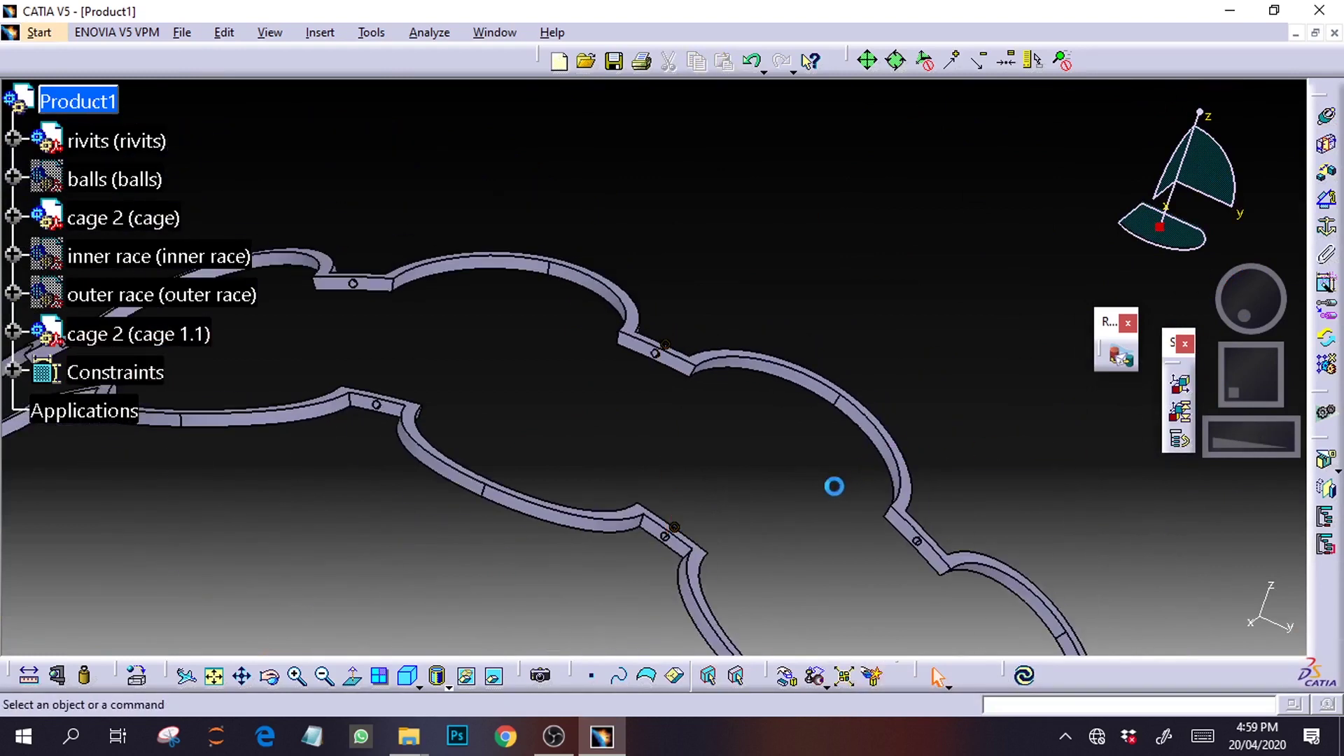
Add a contact constraint between the flat rivet-hole faces of the two cages and update the assembly to bring them together
left_click_drag(1275, 369, 1274, 355)
left_click_drag(1258, 305, 1208, 317)
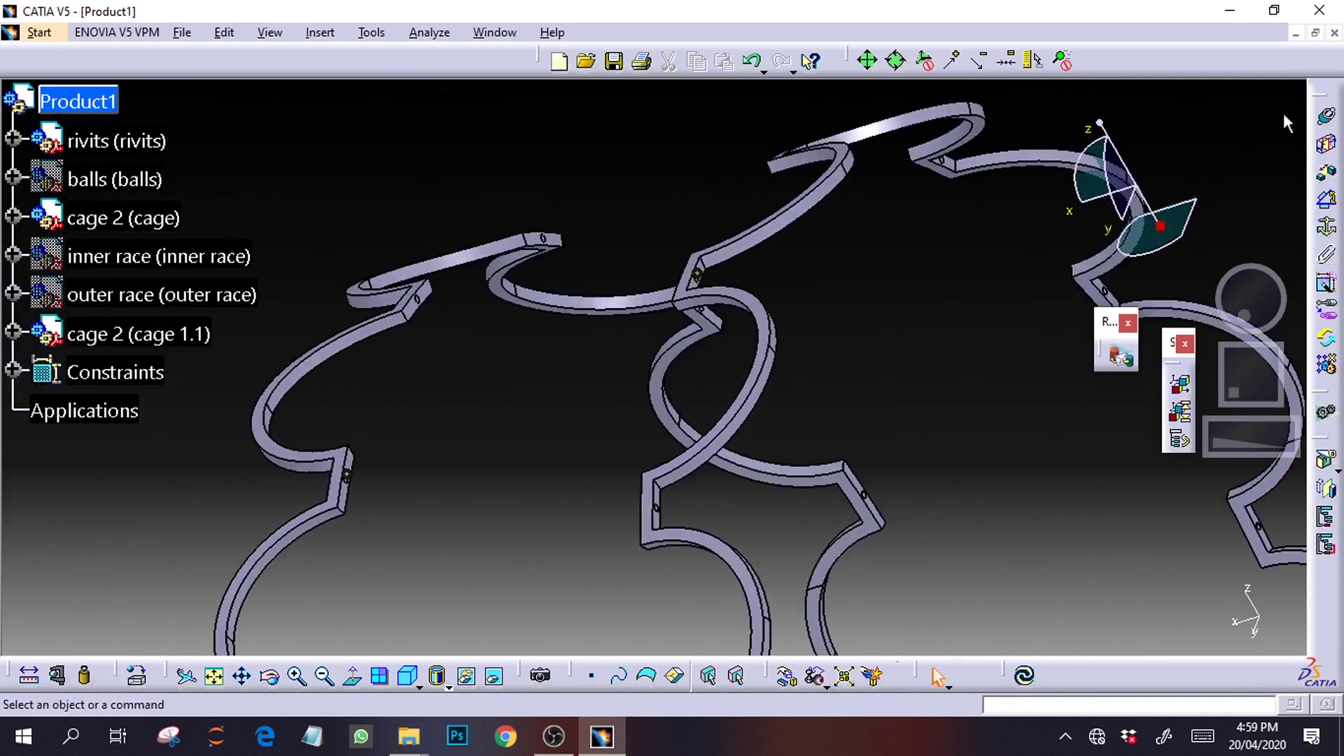
left_click(1333, 149)
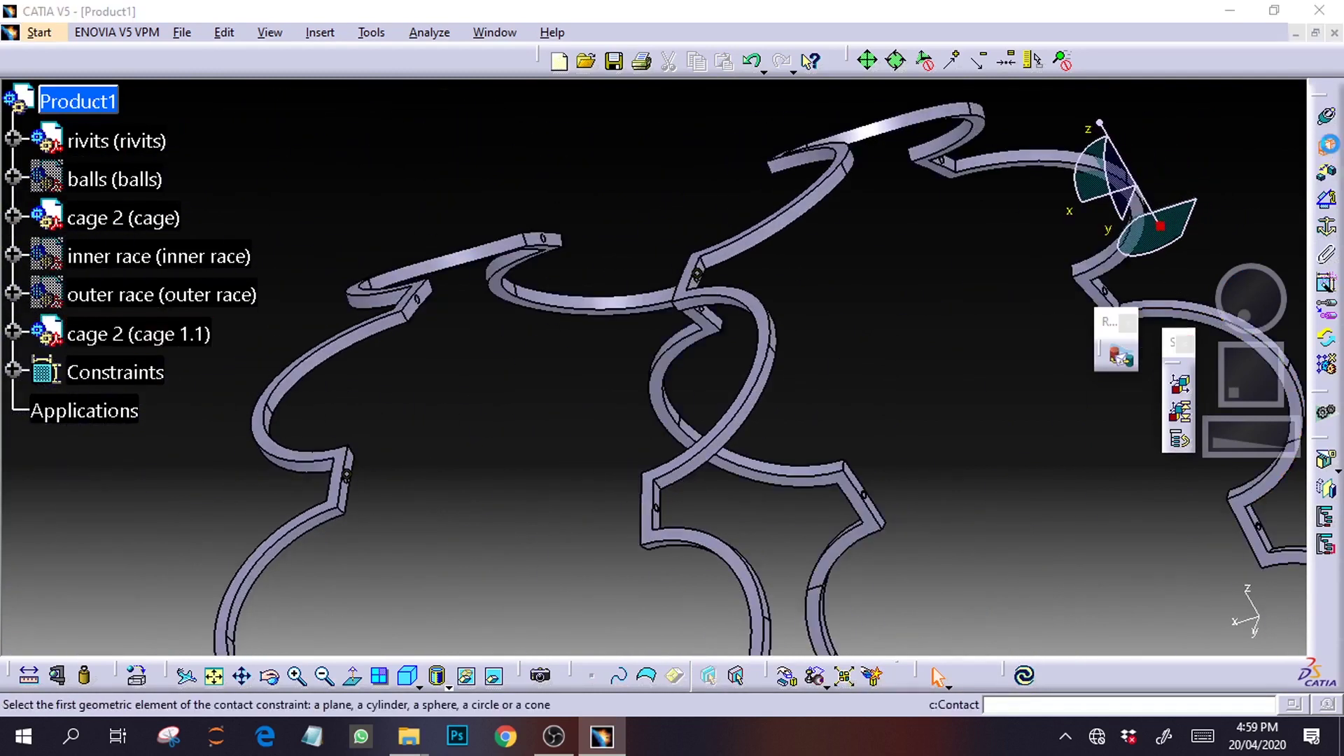
left_click_drag(1266, 373, 1280, 349)
double_click(1280, 349)
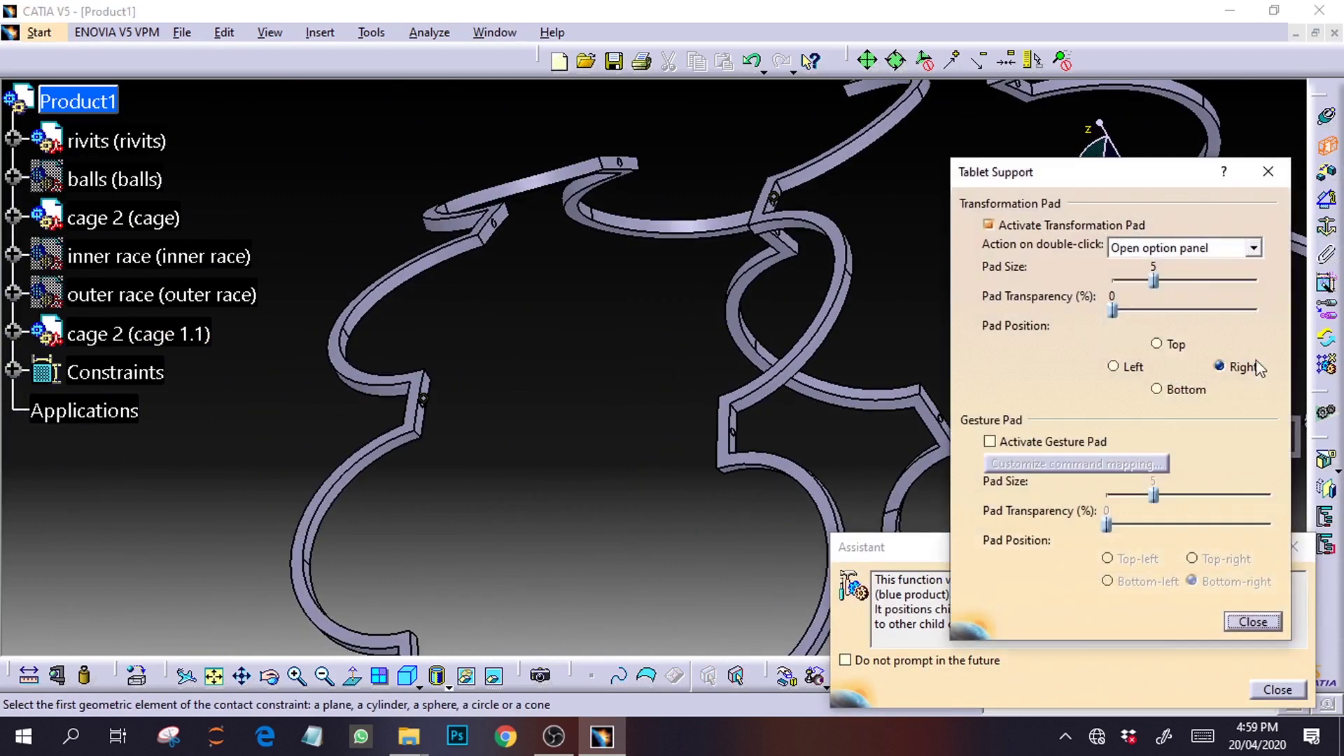
left_click(1263, 173)
left_click_drag(1268, 439, 1232, 439)
left_click(241, 400)
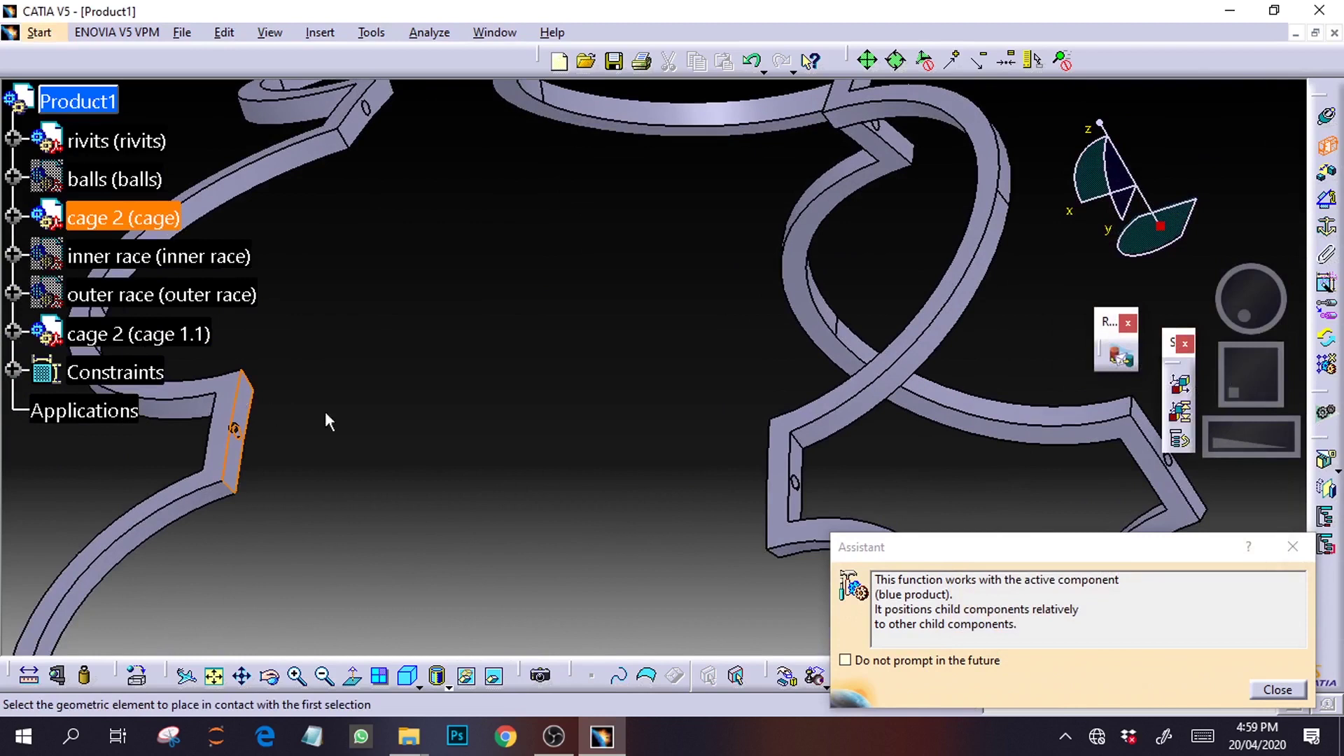
left_click_drag(1233, 306, 1273, 294)
left_click(728, 160)
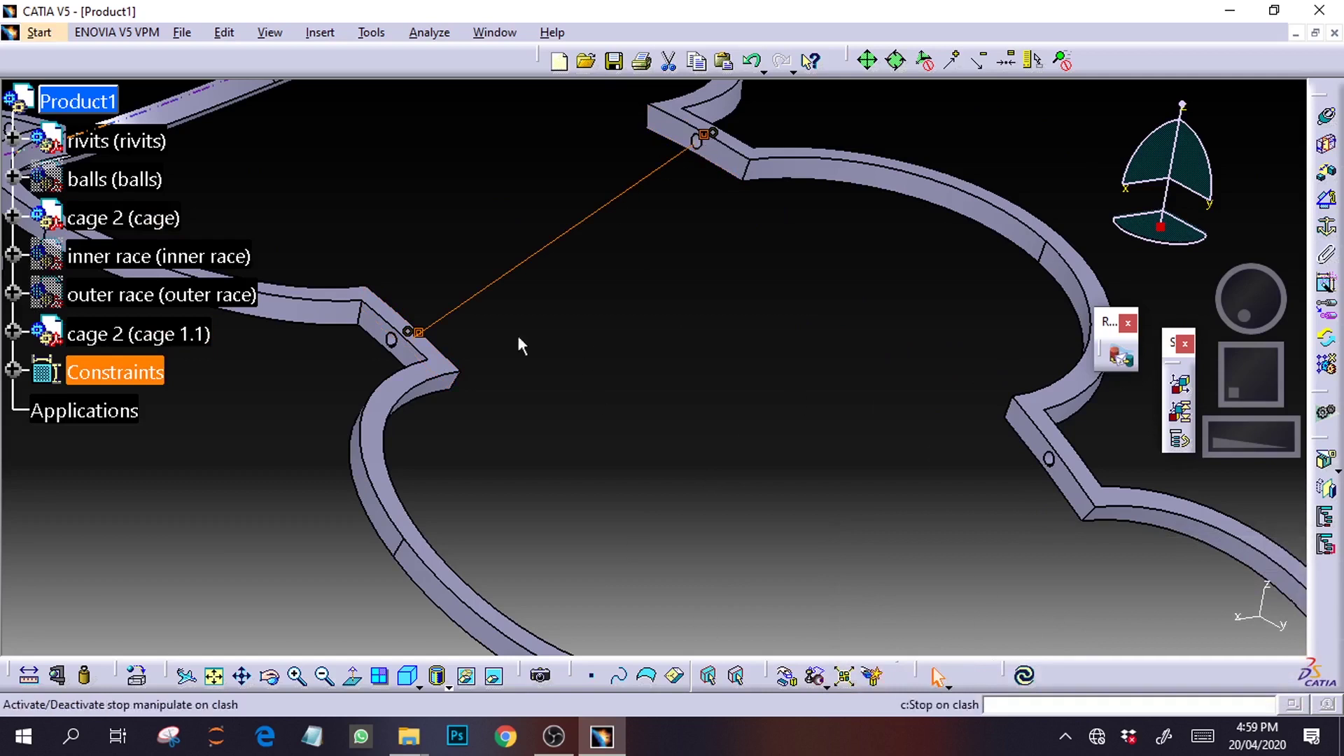
left_click(679, 342)
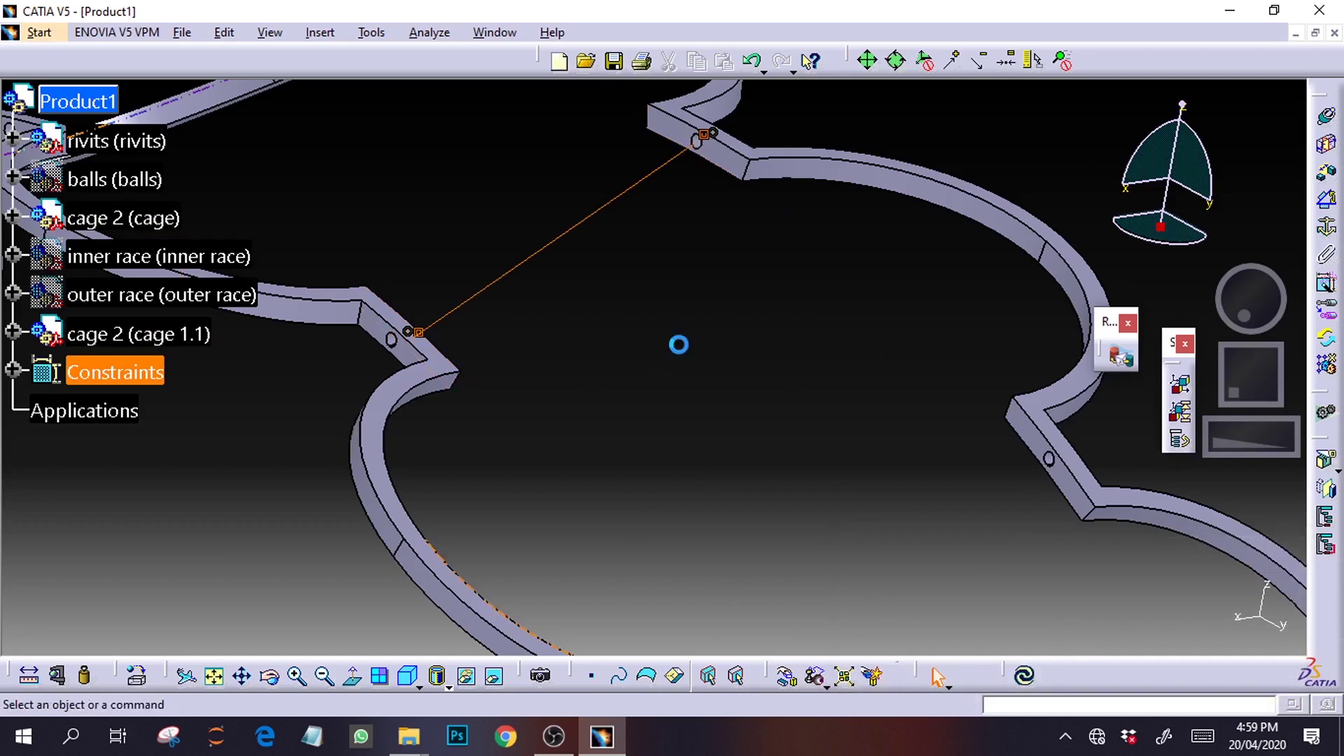
left_click(1025, 677)
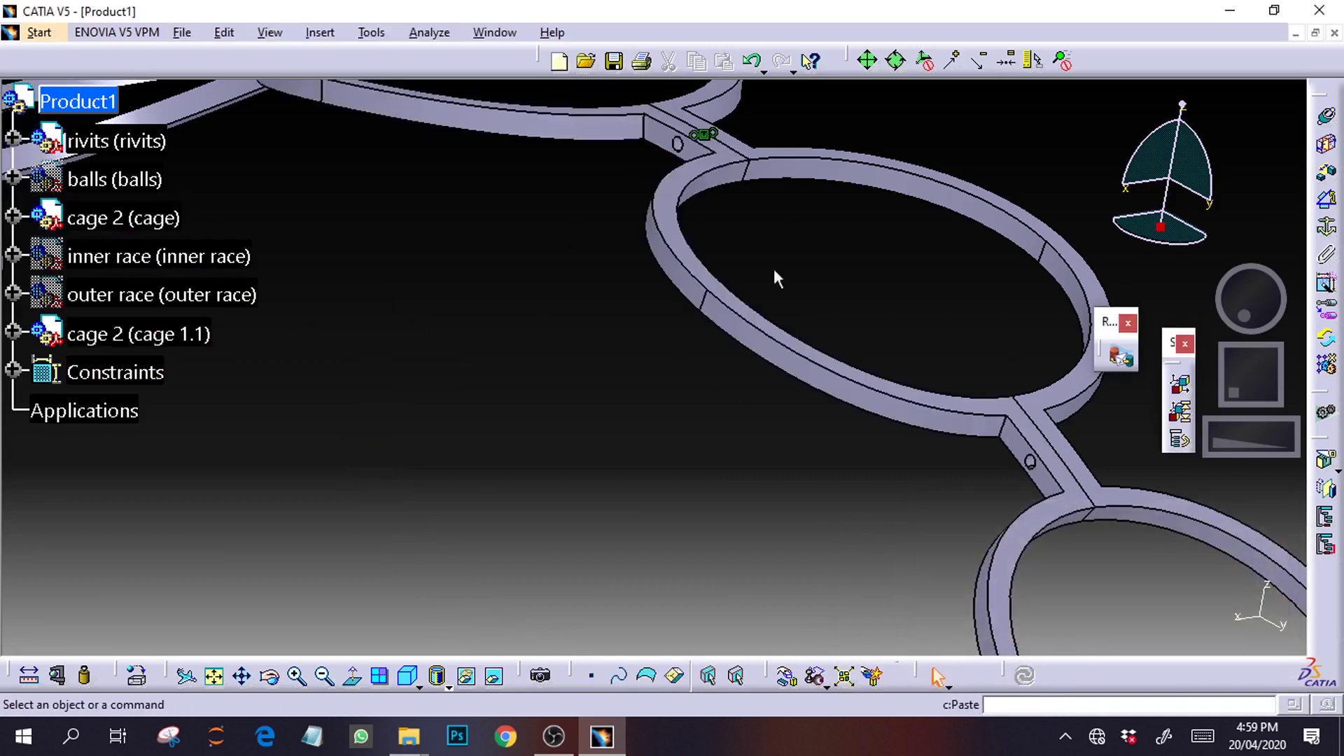
Examine the joined cages and the separate rivets from several sides
left_click_drag(1227, 441, 997, 395)
left_click_drag(1231, 399, 1246, 355)
left_click_drag(1247, 300, 1228, 322)
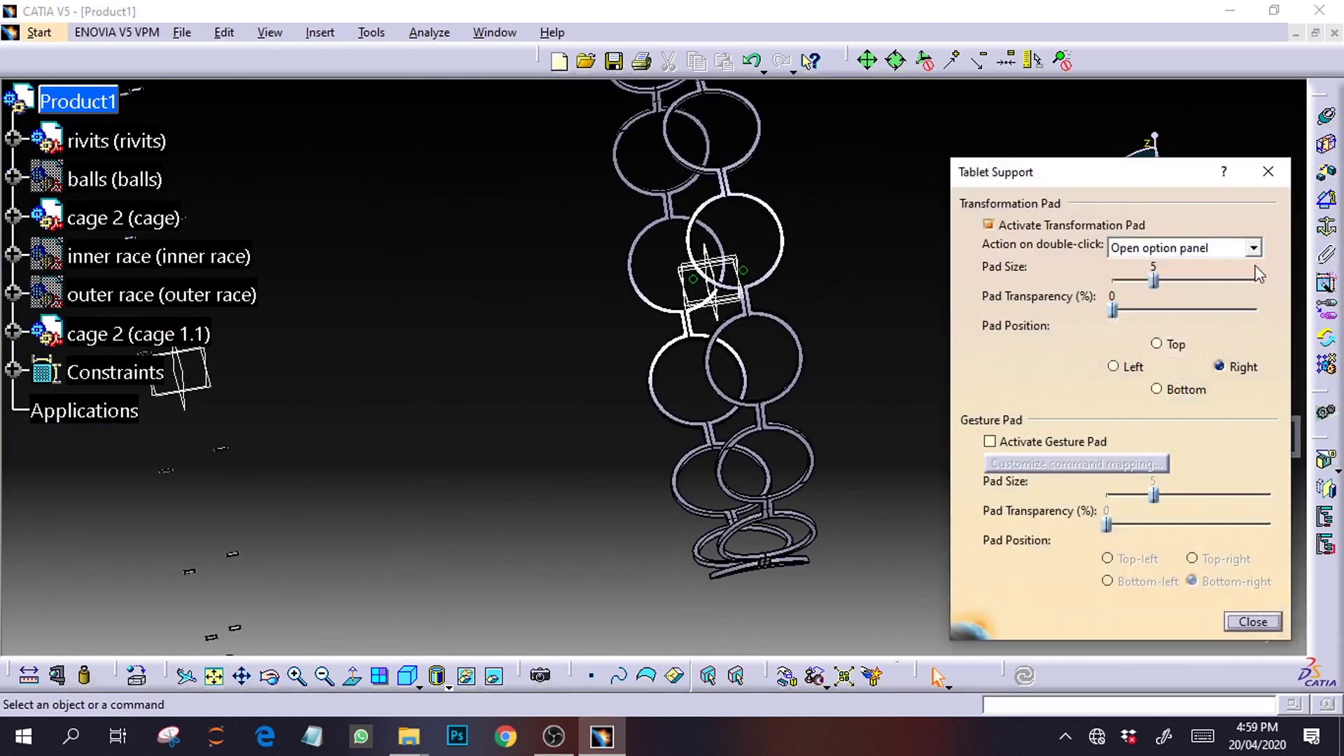
left_click(1272, 178)
left_click_drag(1244, 315, 1277, 322)
left_click_drag(1246, 422, 1316, 441)
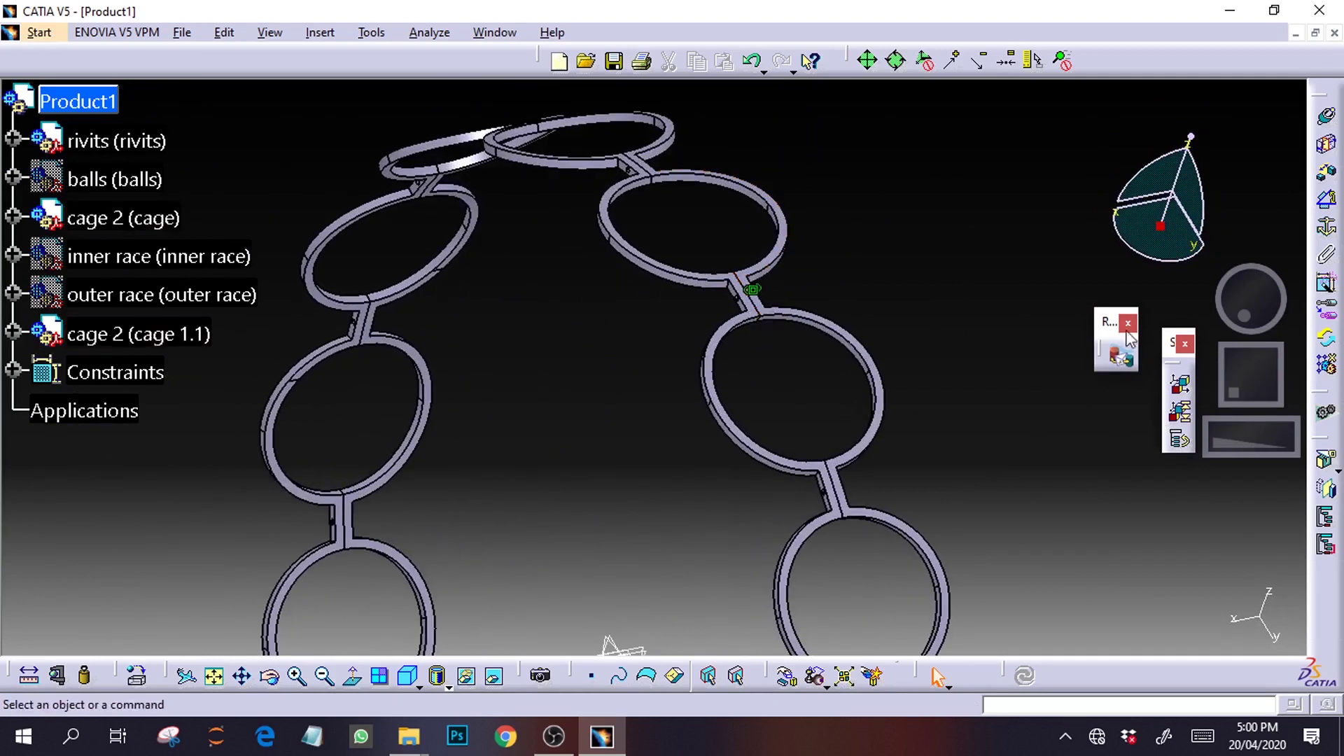
left_click_drag(1237, 394, 1245, 378)
left_click_drag(1230, 438, 931, 438)
left_click_drag(1235, 402, 1290, 374)
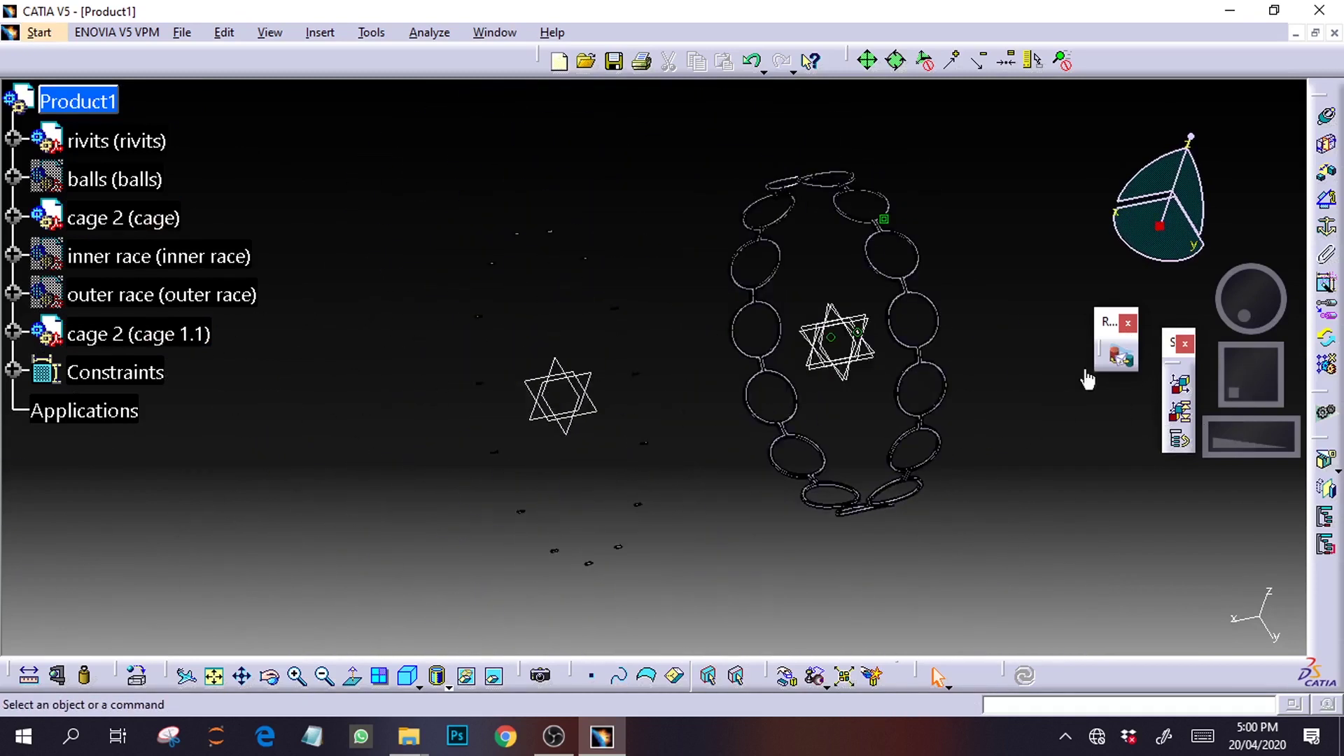
mouse_move(1244, 301)
left_mouse_down()
mouse_move(1279, 300)
mouse_move(1257, 301)
left_mouse_up()
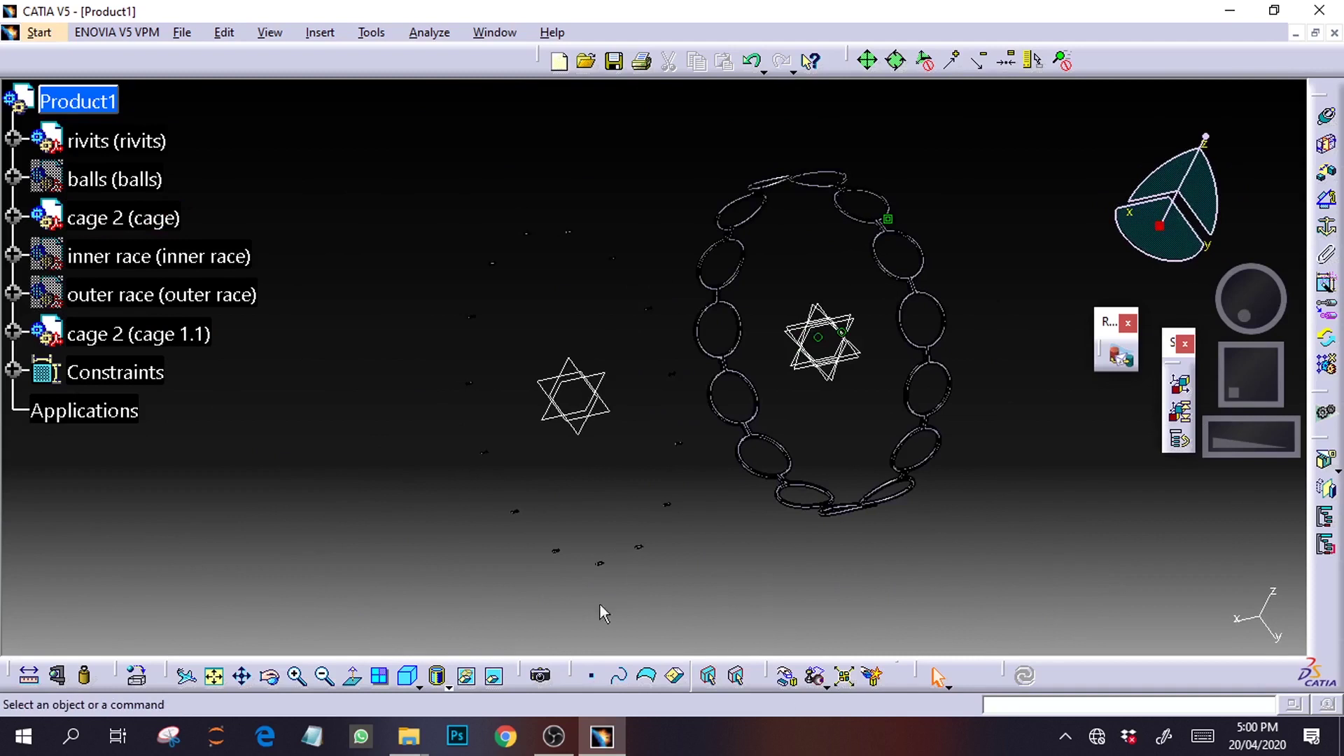
left_click(566, 738)
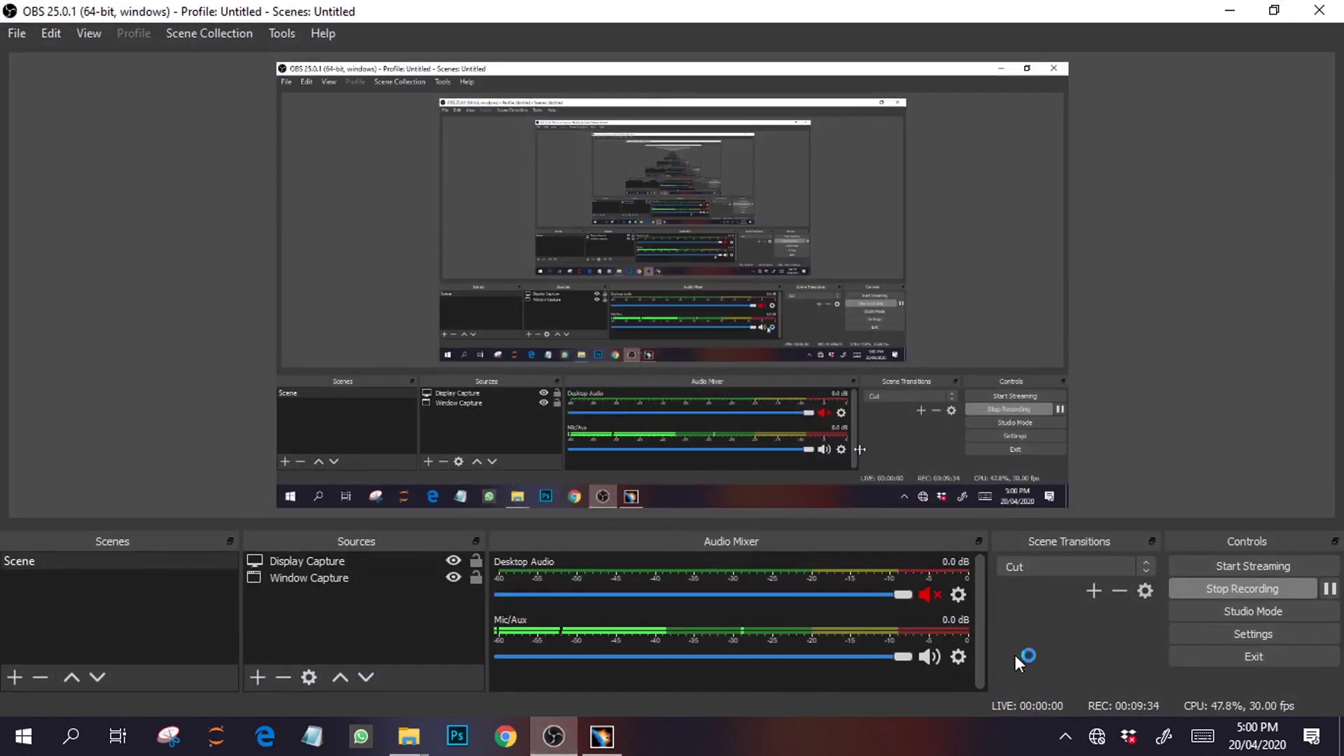
left_click(564, 751)
Start a coincidence constraint with the axis of one rivet as its first element
mouse_move(1230, 394)
left_mouse_down()
mouse_move(1178, 399)
mouse_move(1237, 391)
left_mouse_up()
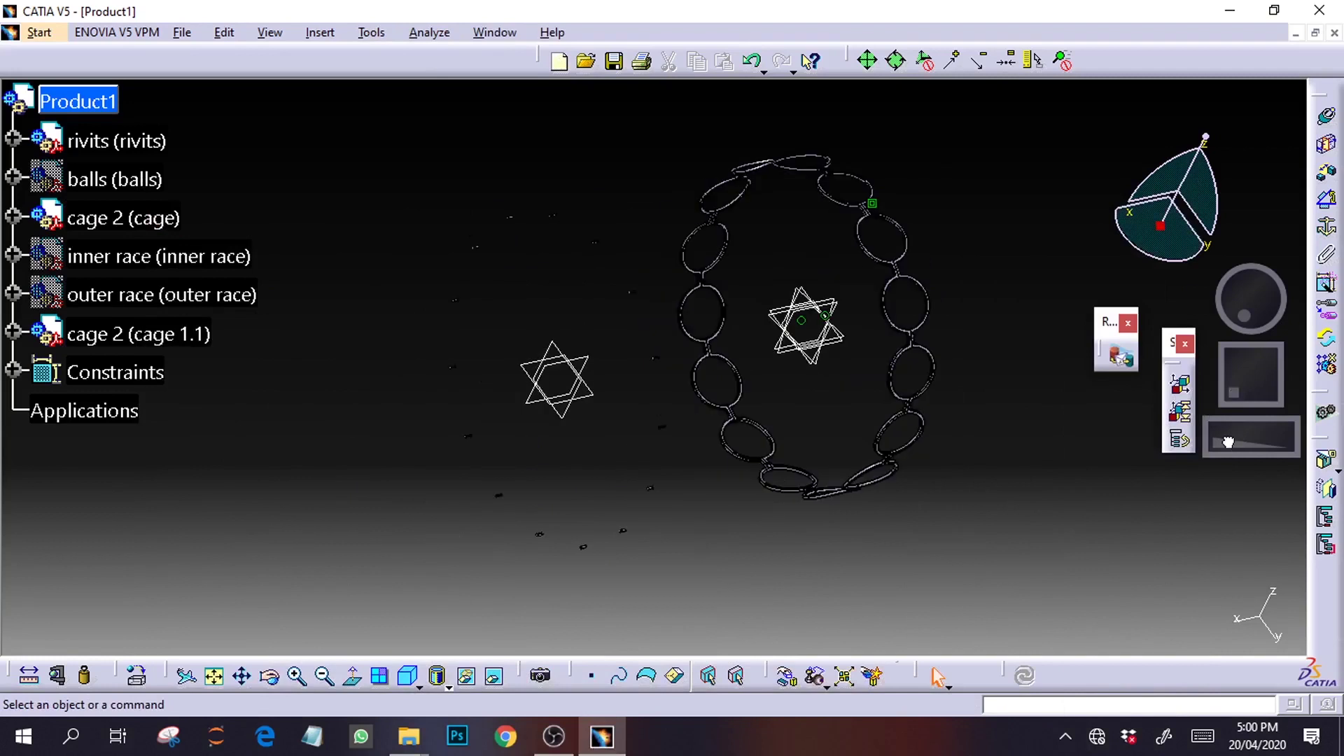
left_click_drag(1228, 442, 1330, 455)
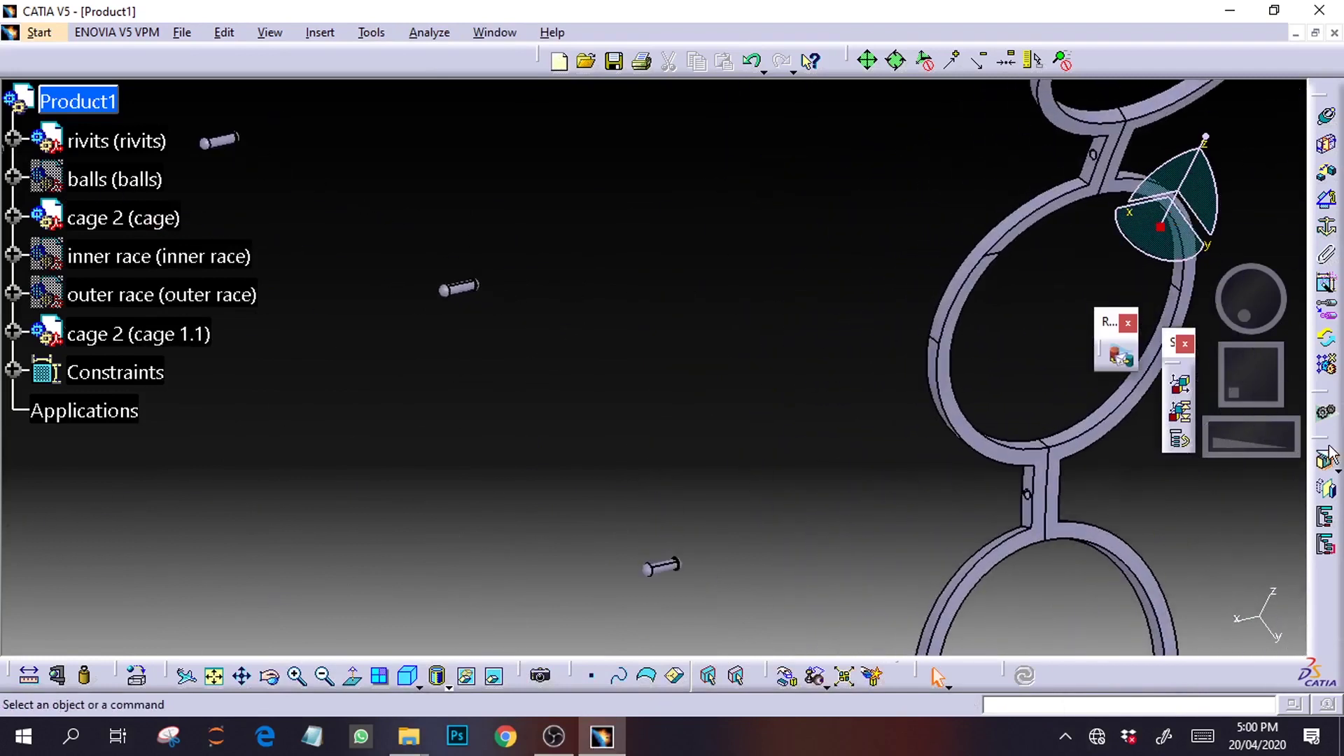
left_click_drag(1229, 441, 1283, 408)
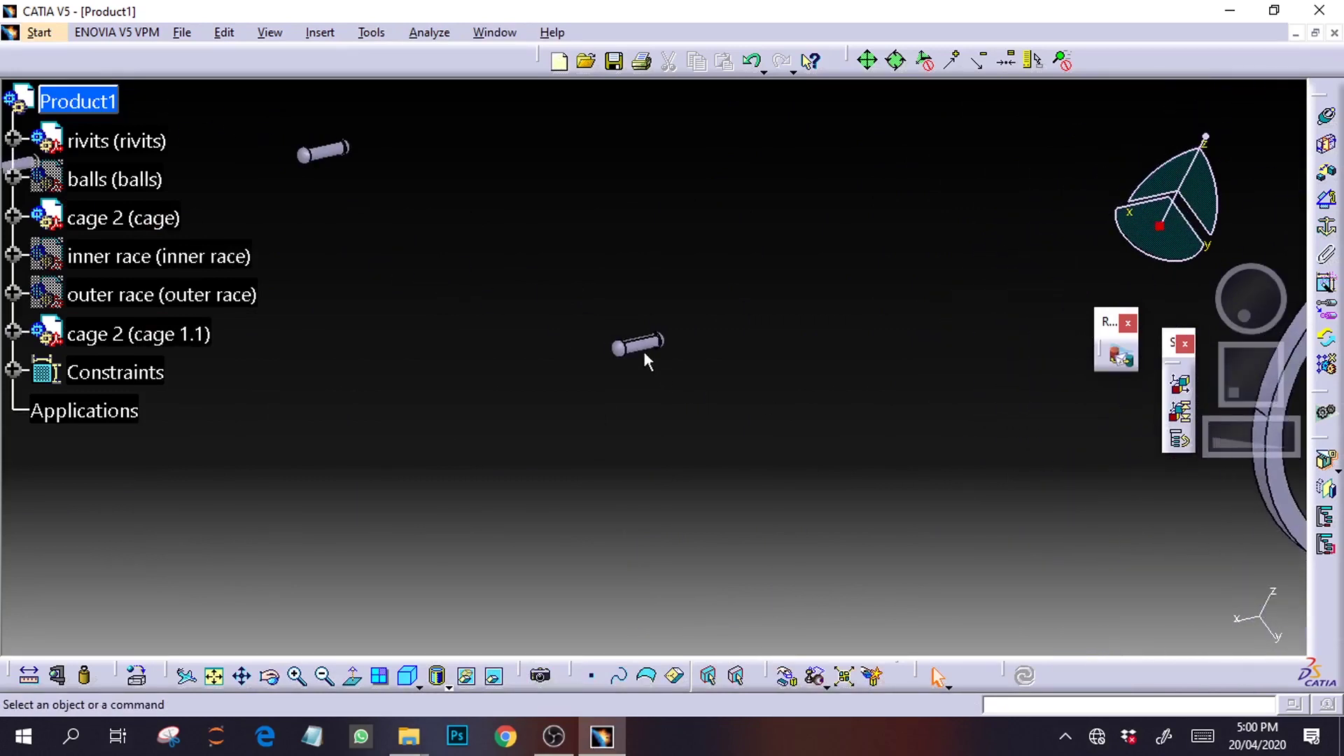
left_click(1328, 117)
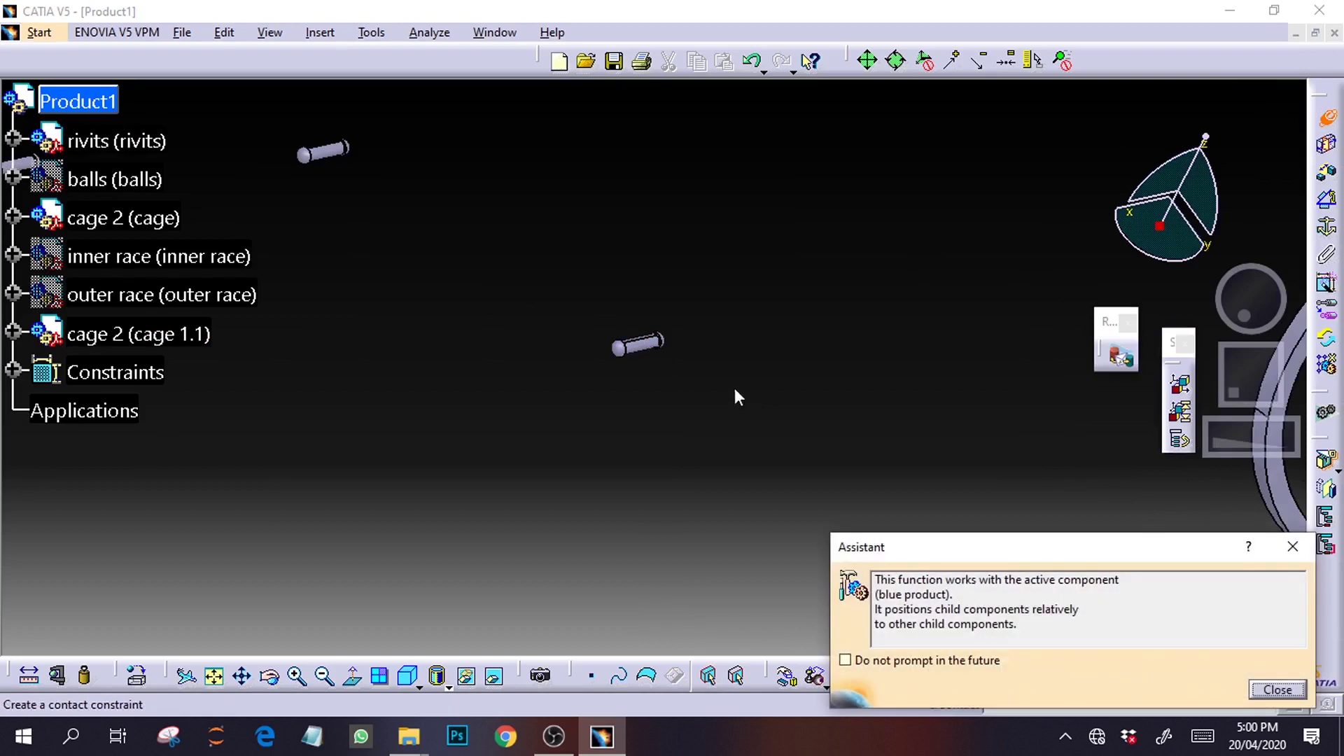
left_click(649, 345)
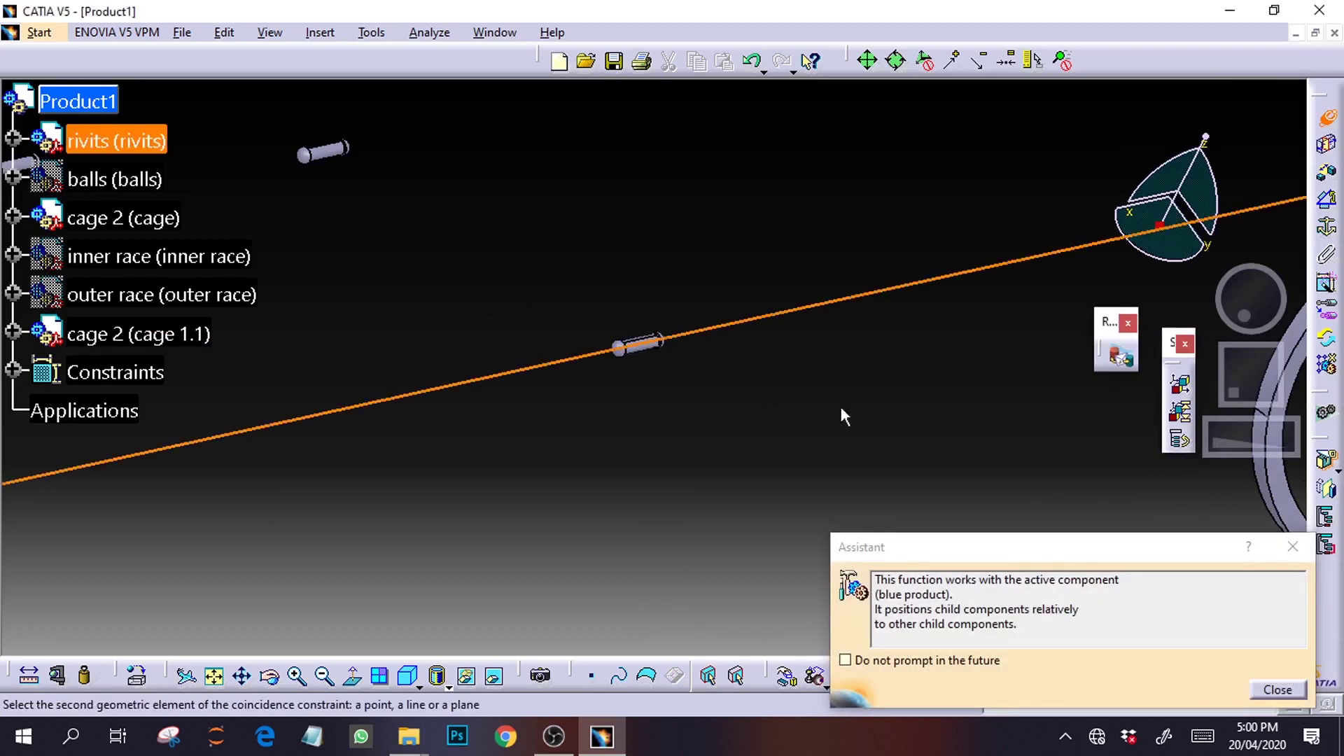
Complete the coincidence constraint with the axis of the already constrained cage rivet hole and update the assembly
left_click_drag(1256, 452, 784, 457)
left_click_drag(1243, 315, 1310, 313)
left_click_drag(1257, 376, 1218, 364)
left_click_drag(1226, 439, 1306, 434)
left_click_drag(1260, 378, 1280, 436)
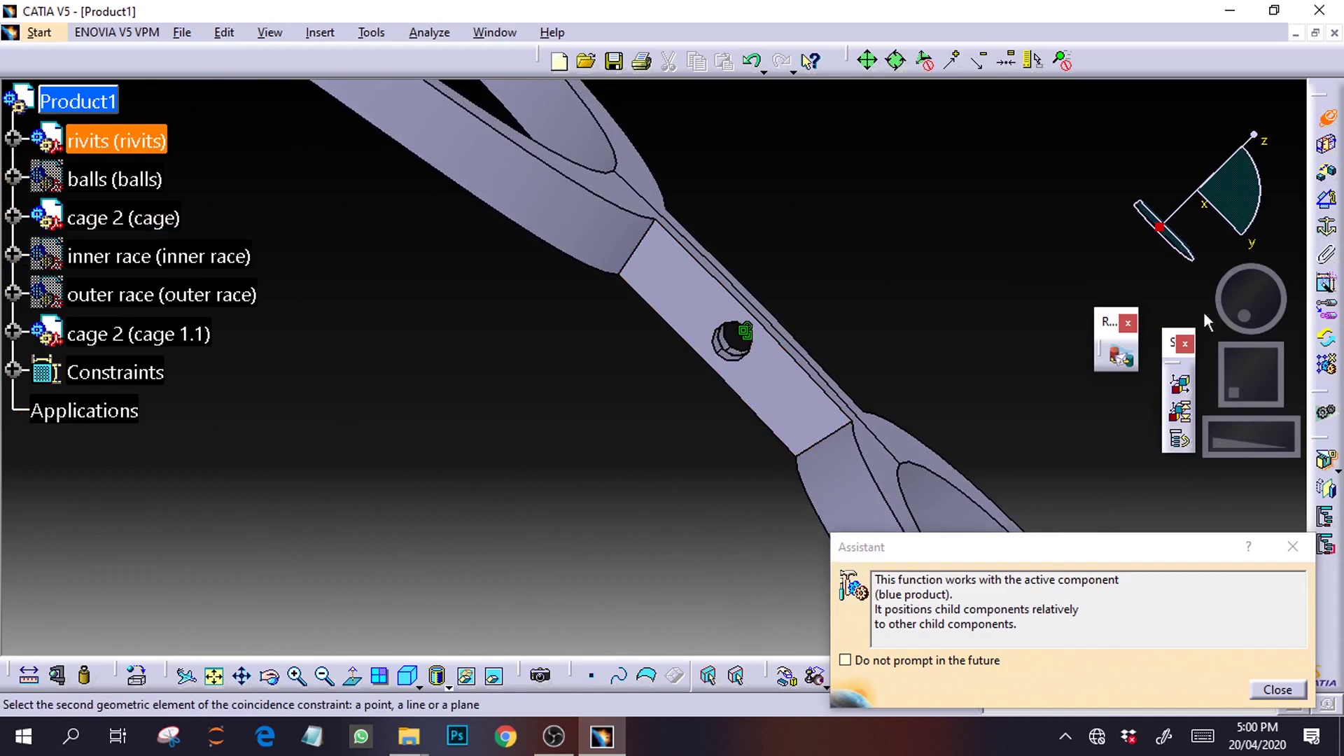
double_click(1263, 315)
left_click(1268, 172)
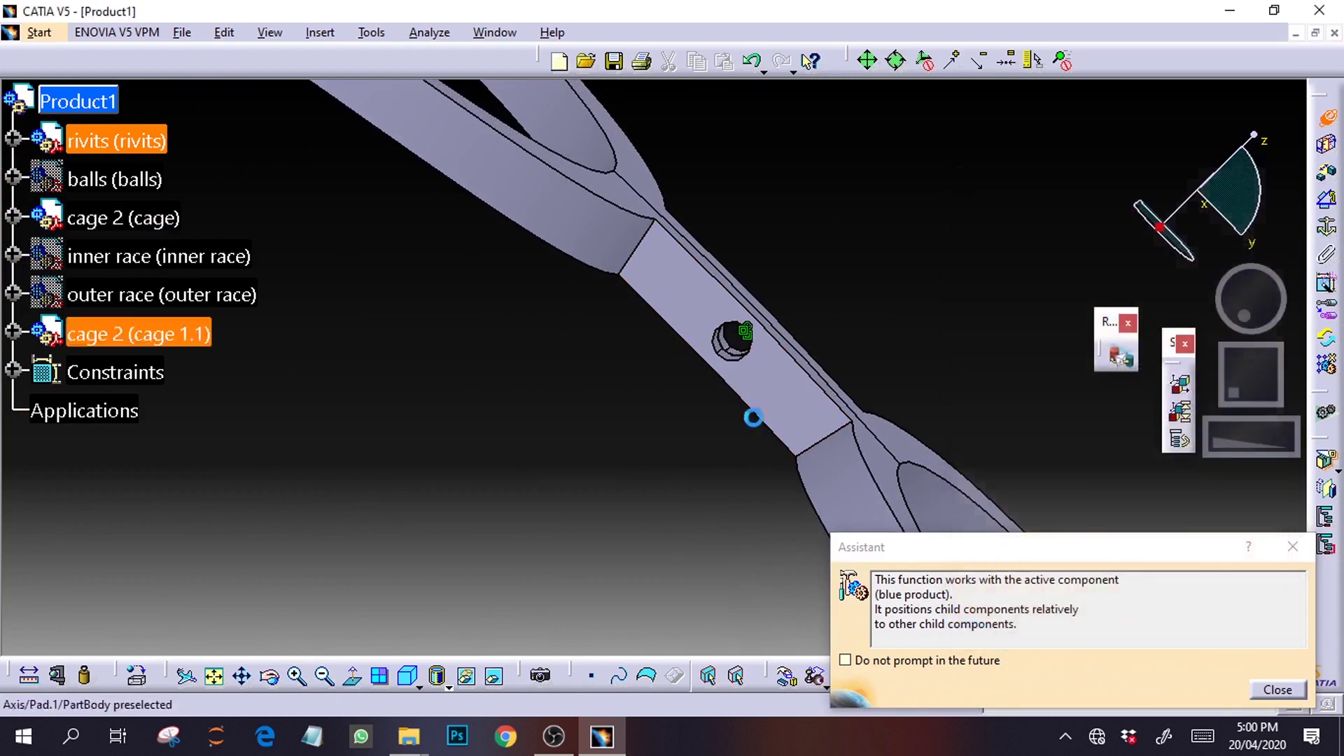
left_click_drag(1258, 304, 1253, 310)
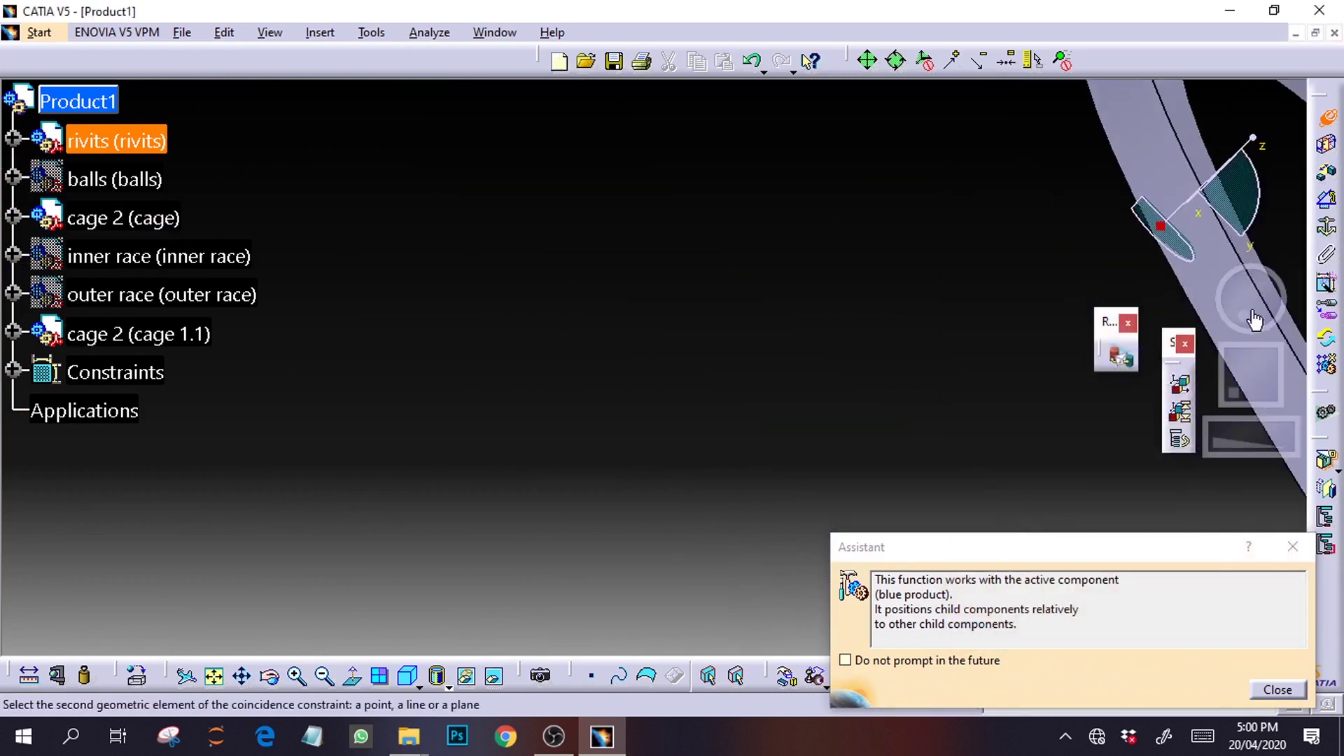
left_click_drag(1250, 363, 1167, 420)
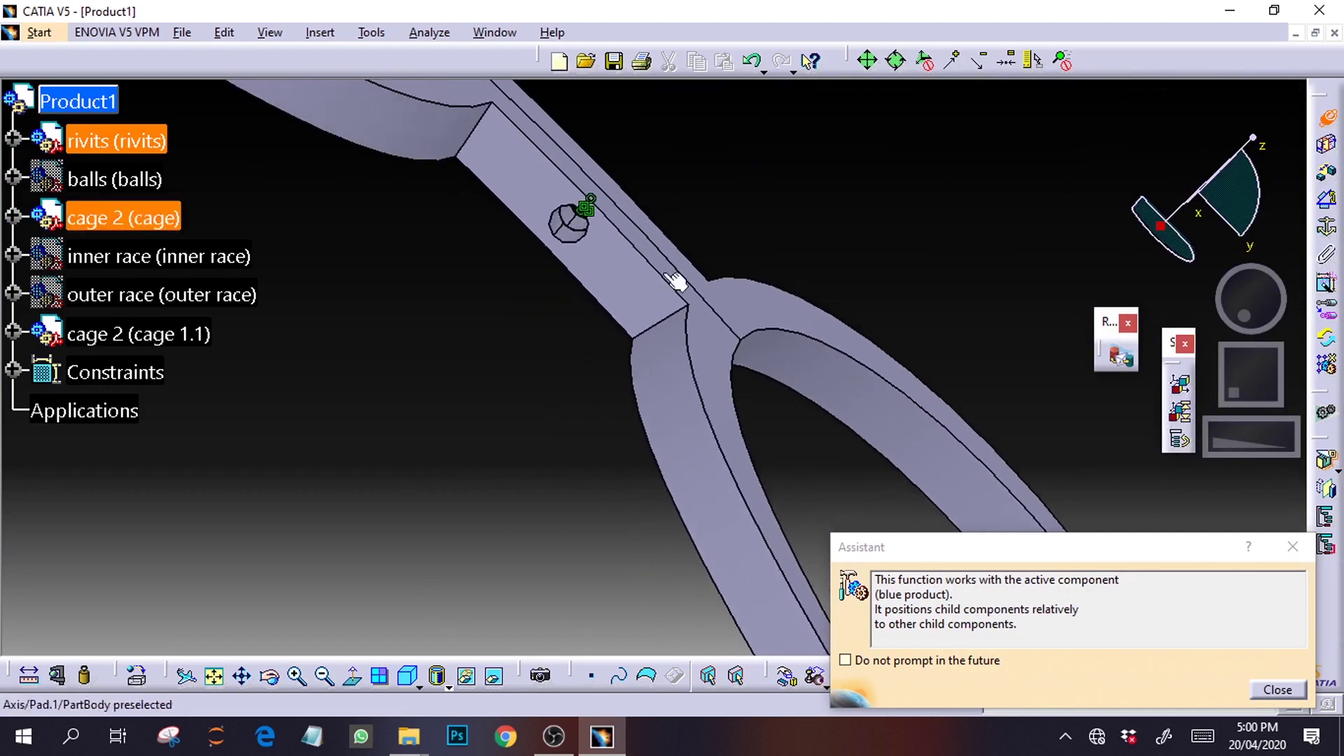
left_click(580, 241)
left_click_drag(1269, 448, 437, 538)
left_click(1026, 679)
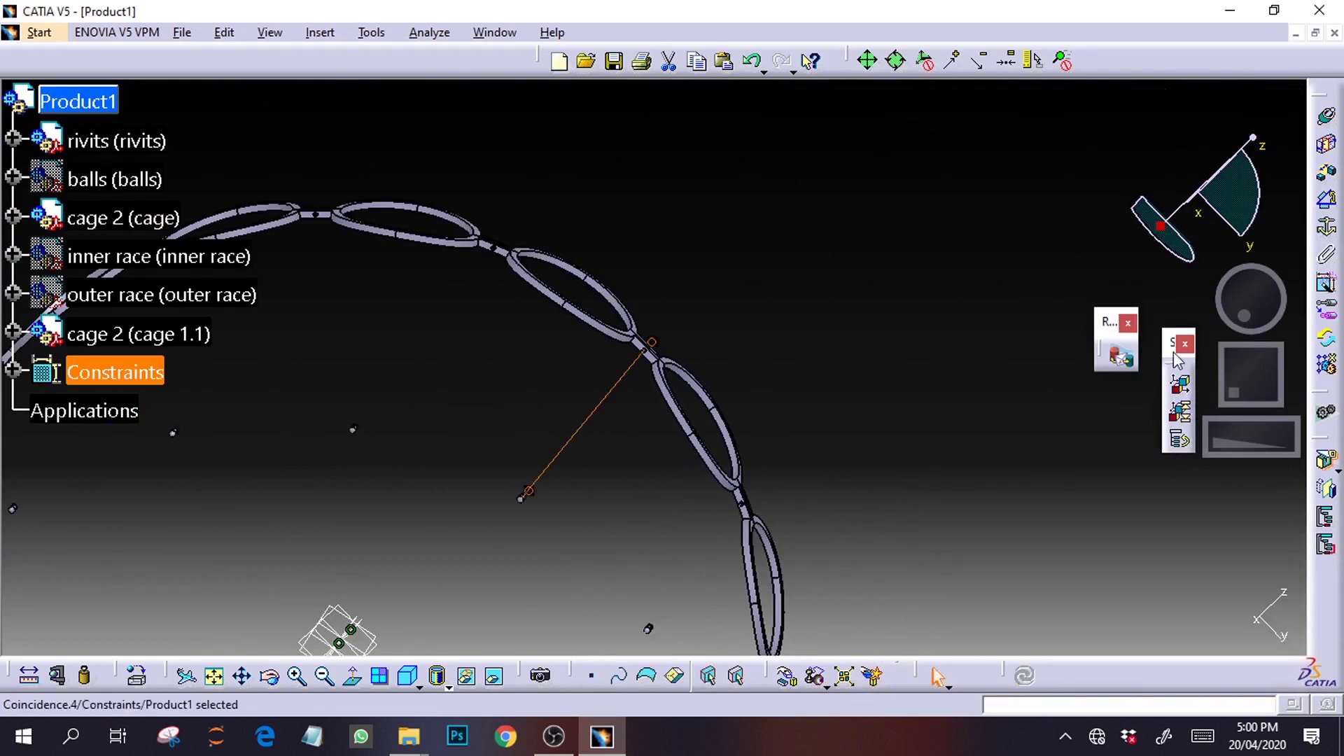
Examine the rivet positions relative to the joined cages from both sides
left_click_drag(1249, 387, 1266, 367)
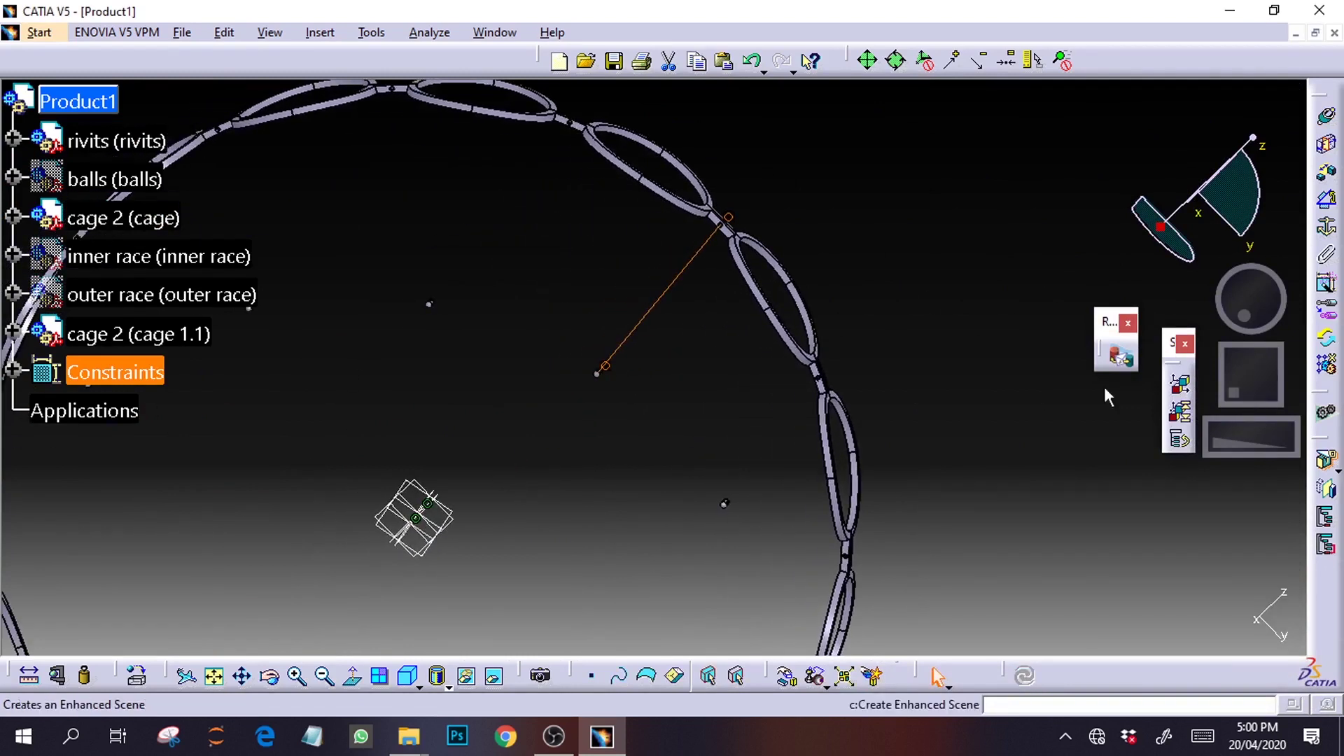
left_click(997, 343)
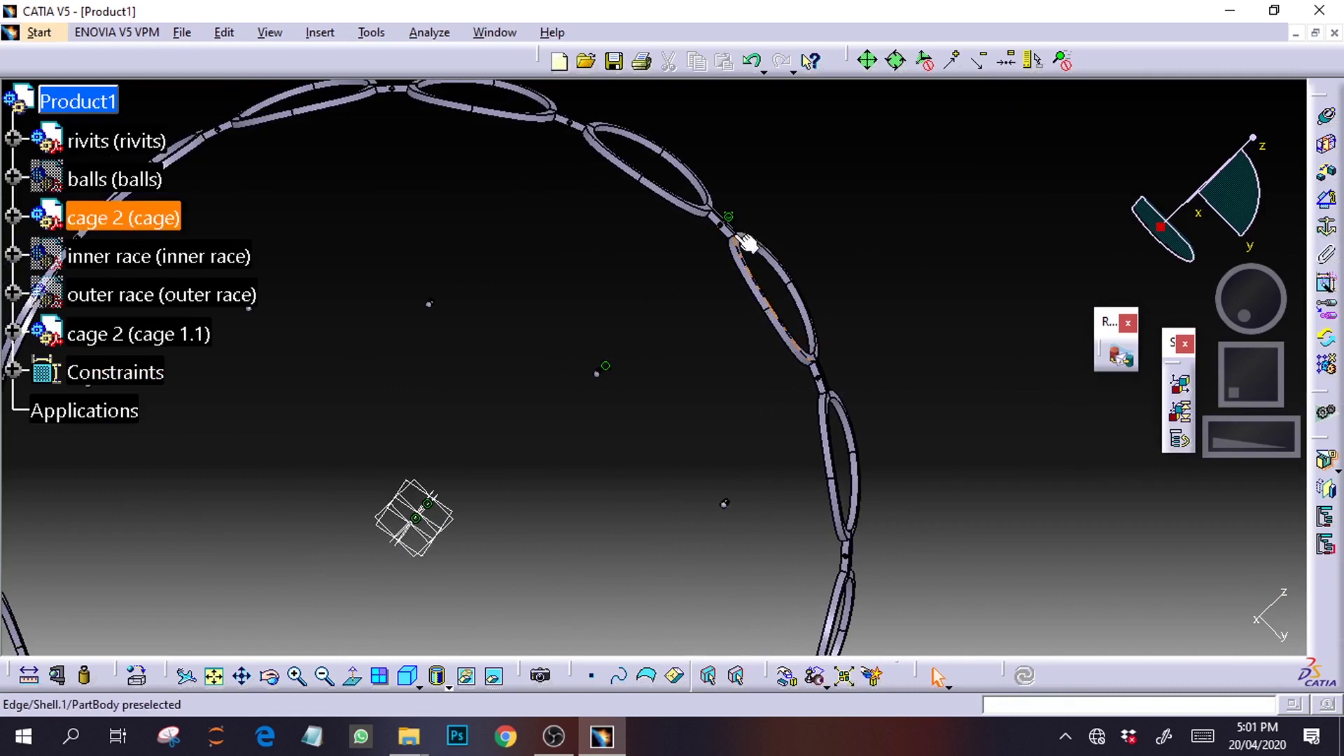
left_click_drag(1251, 329, 1195, 317)
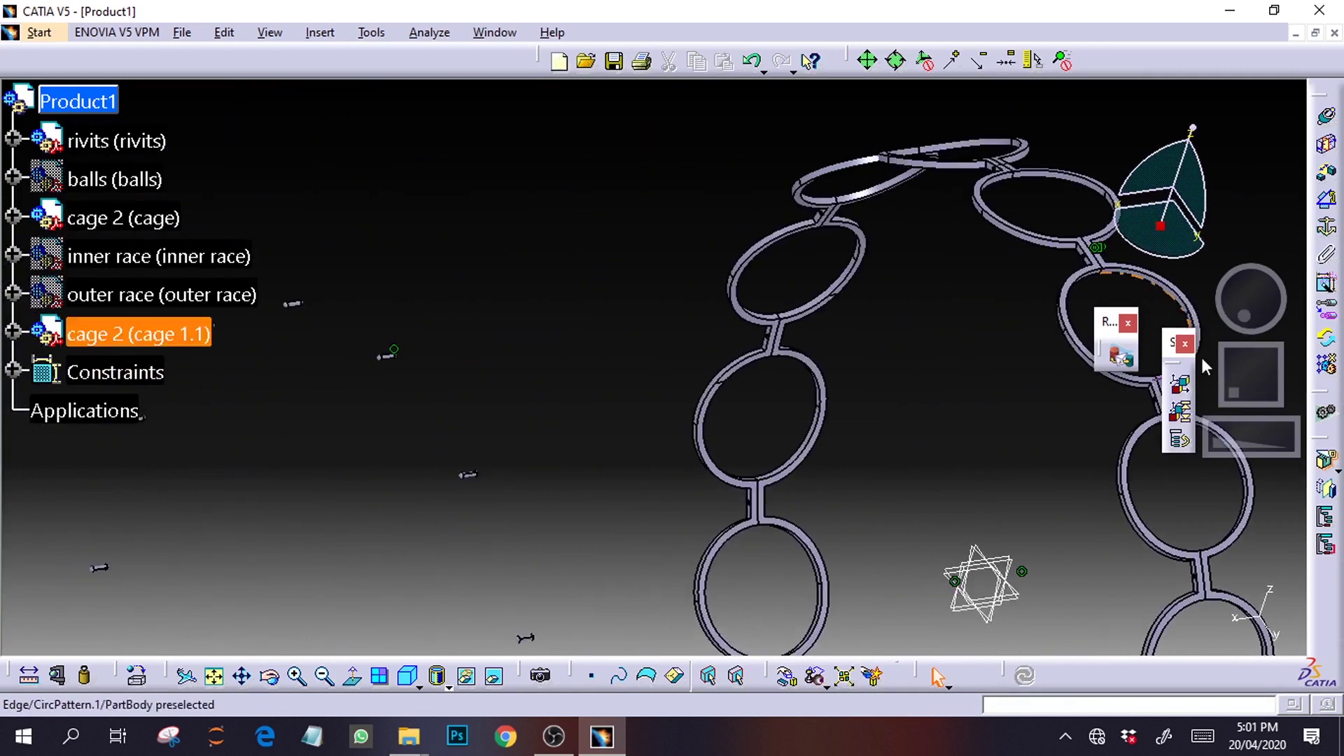
left_click_drag(1246, 387, 1271, 339)
left_click_drag(1256, 451, 1074, 452)
left_click_drag(1245, 315, 1174, 317)
left_click_drag(1224, 447, 1297, 447)
left_click_drag(1248, 405, 1182, 439)
left_click_drag(1251, 376, 1183, 378)
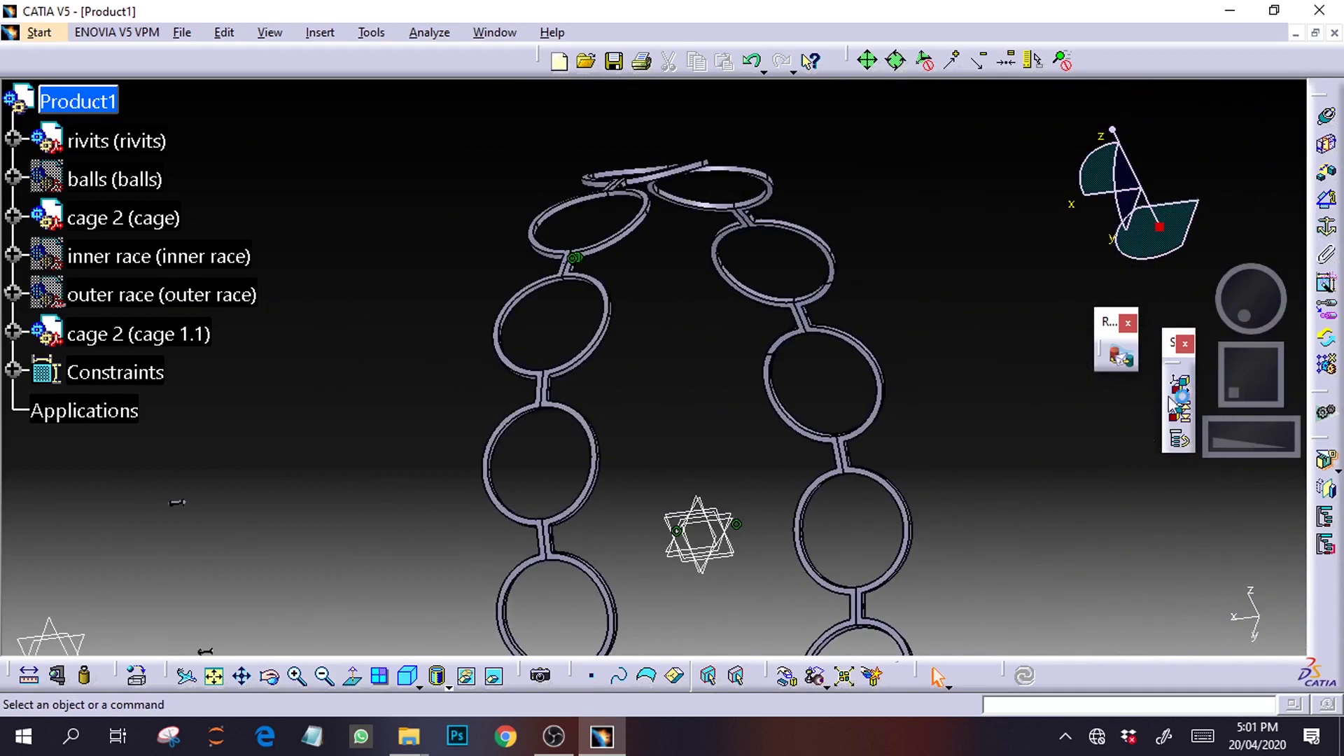
left_click_drag(1246, 315, 1268, 315)
left_click_drag(1261, 384, 1208, 384)
left_click_drag(1240, 315, 1267, 322)
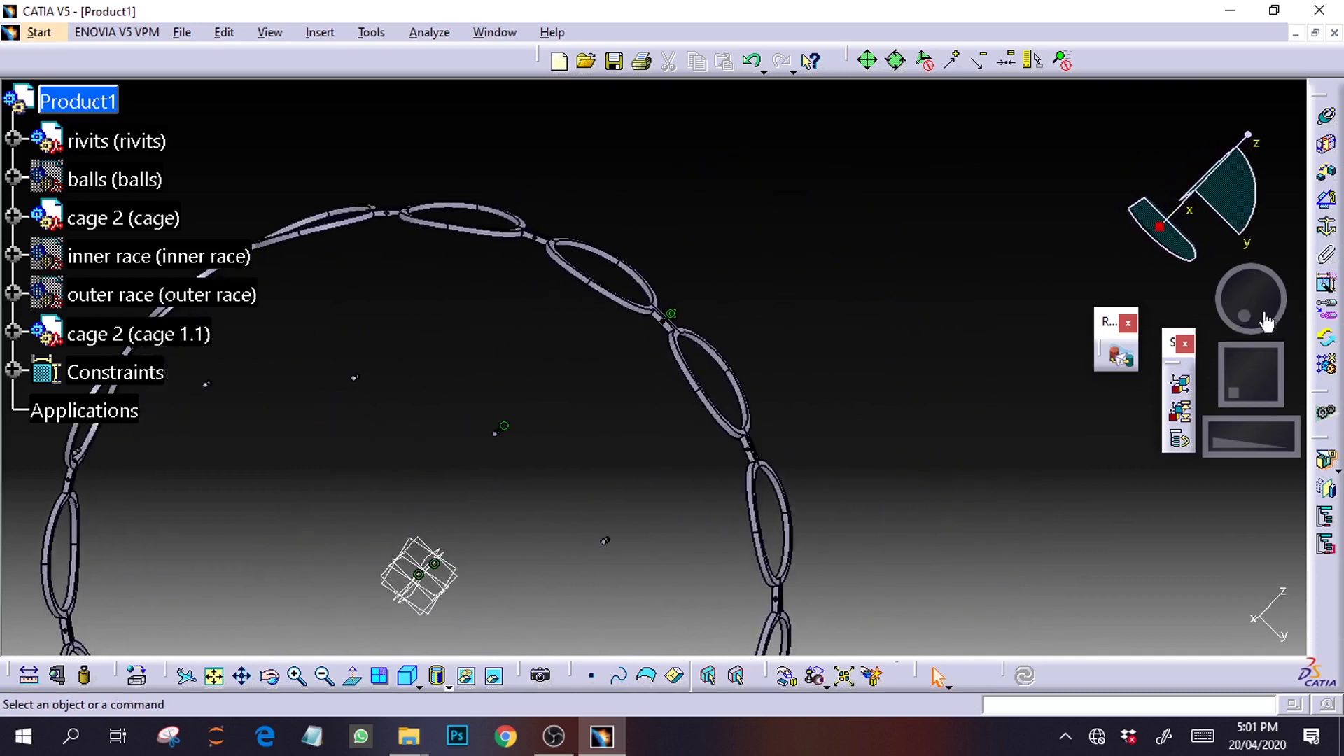
Start a contact constraint with the flat cage face around the constrained rivet hole as its first element
left_click_drag(1220, 448, 1313, 439)
mouse_move(1251, 394)
left_mouse_down()
mouse_move(1239, 410)
mouse_move(1316, 435)
mouse_move(1268, 385)
mouse_move(1271, 396)
left_mouse_up()
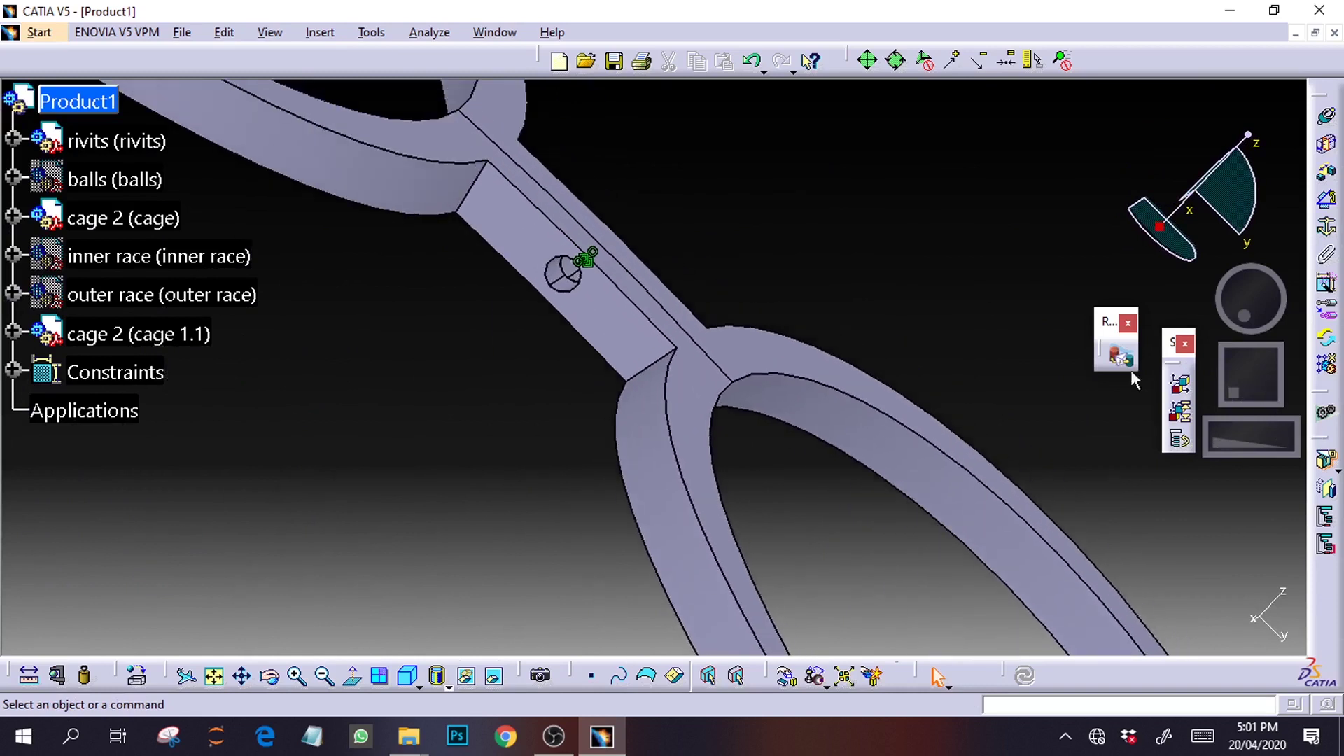
left_click(1328, 146)
left_click(669, 361)
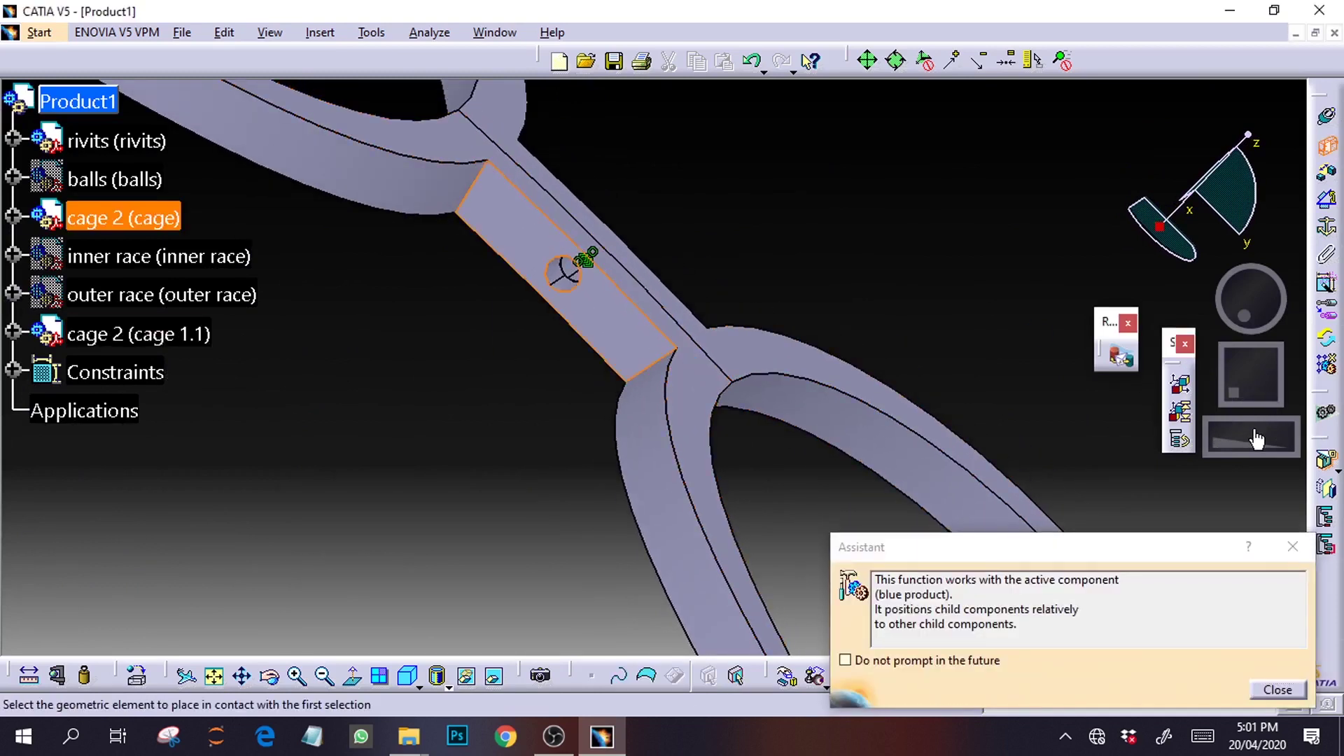
Complete the contact constraint with the flat underside of the constrained rivet's head and update the assembly
left_click_drag(1257, 439, 1218, 441)
left_click_drag(1278, 316, 1198, 310)
left_click_drag(1253, 390, 1327, 356)
left_click_drag(1263, 324, 1170, 319)
left_click_drag(1250, 374, 1337, 365)
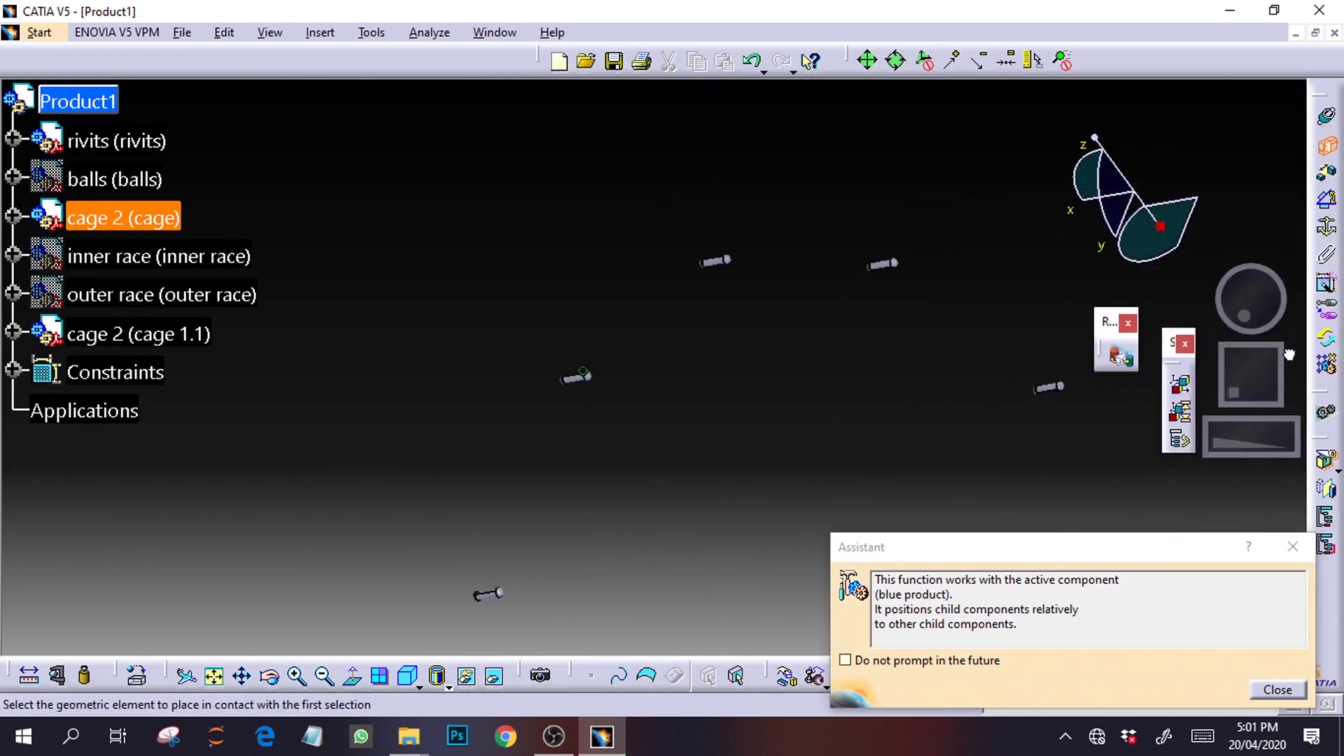
left_click_drag(1248, 438, 1329, 425)
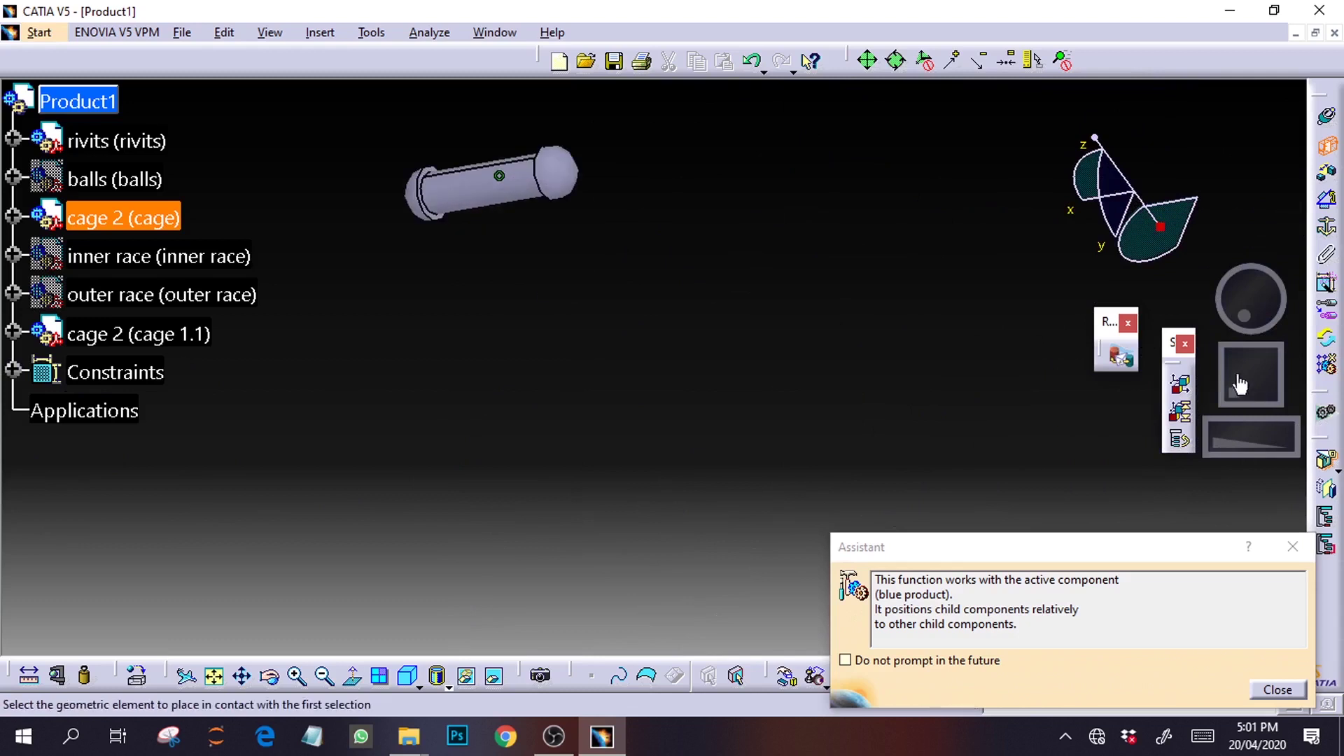
left_click_drag(1238, 378, 1281, 403)
left_click_drag(1213, 441, 1315, 440)
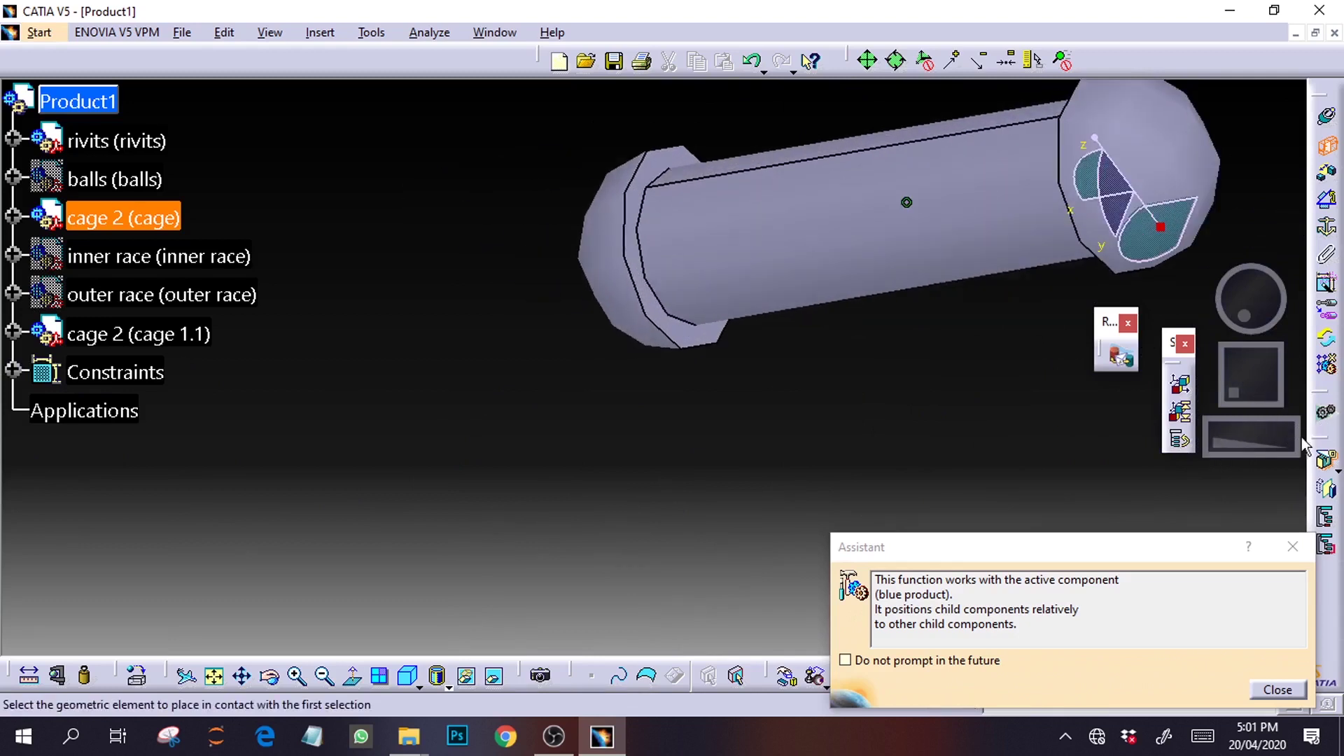
left_click(699, 339)
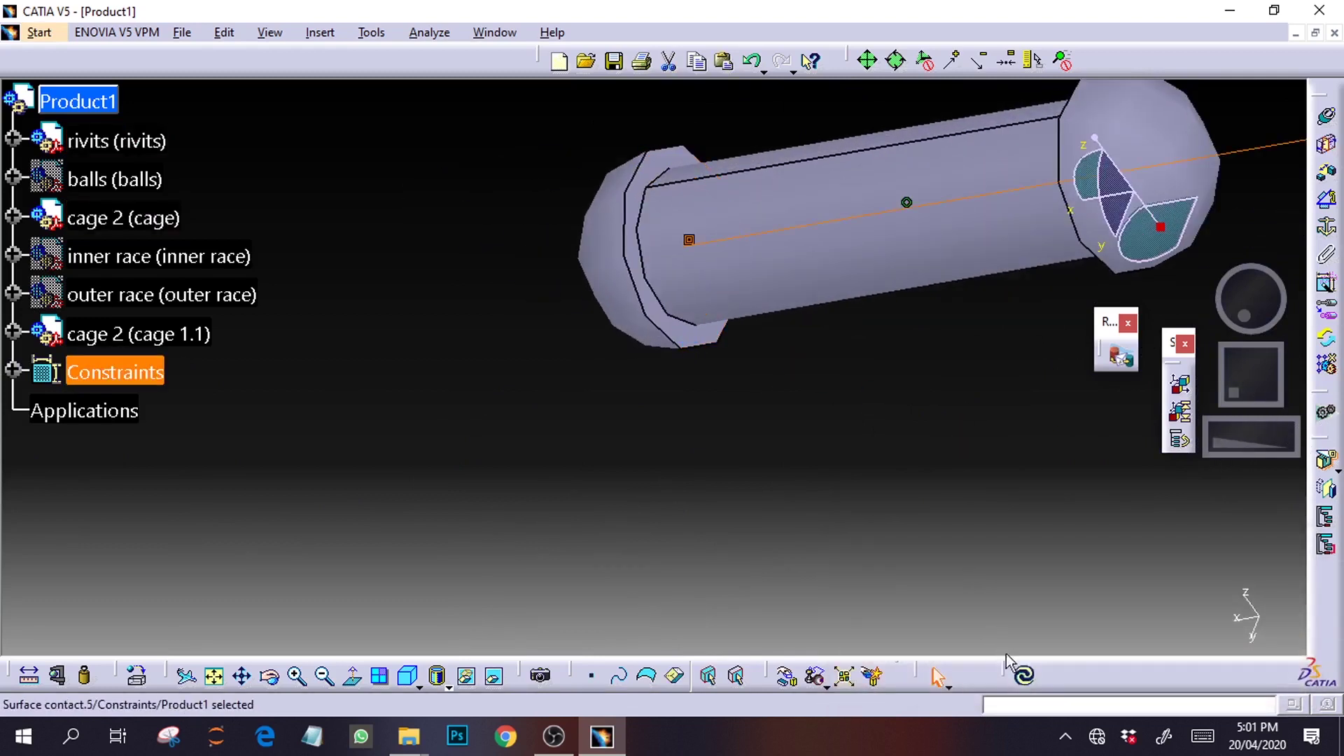
left_click(1026, 678)
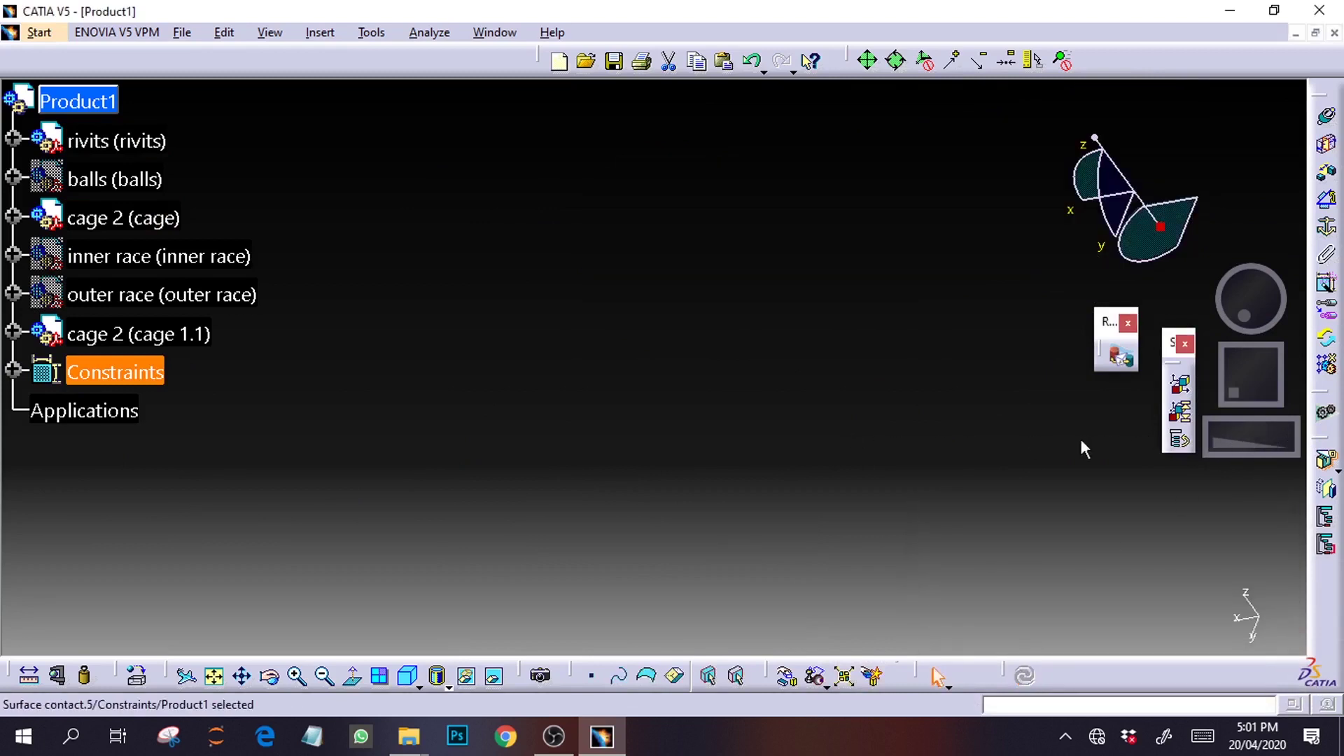
Examine the rivet positions relative to the joined cages and review the list of assembly constraints
left_click_drag(1260, 437, 1313, 441)
left_click_drag(1262, 398, 643, 372)
left_click_drag(1217, 436, 1258, 434)
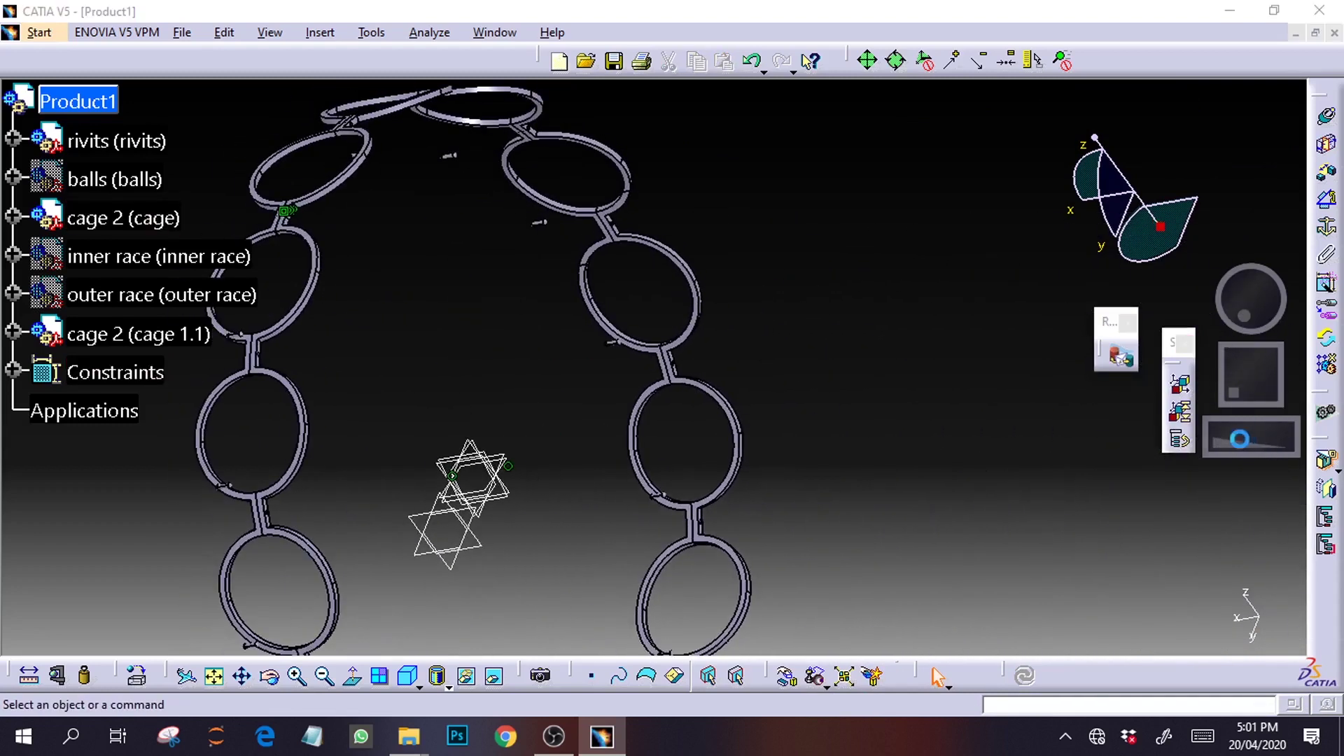
double_click(1241, 439)
left_click(1268, 170)
left_click_drag(1230, 301, 1279, 329)
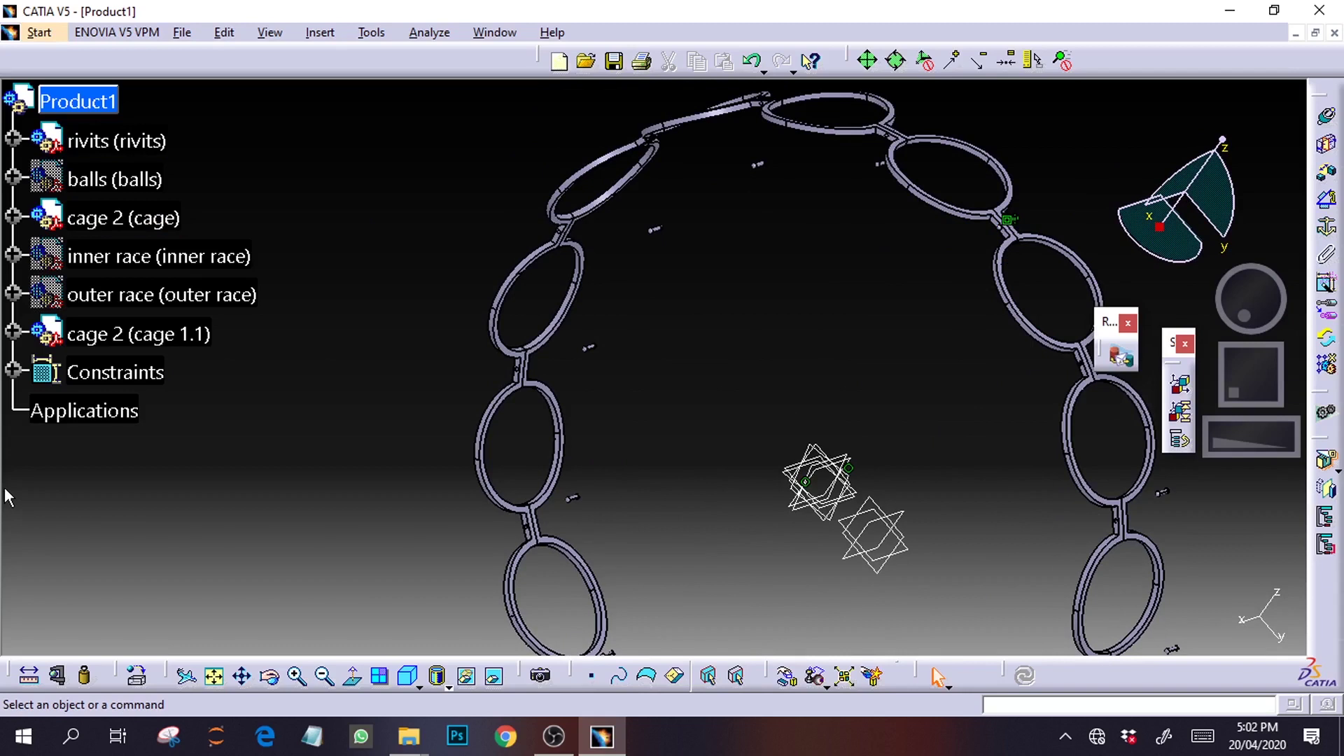
left_click(13, 372)
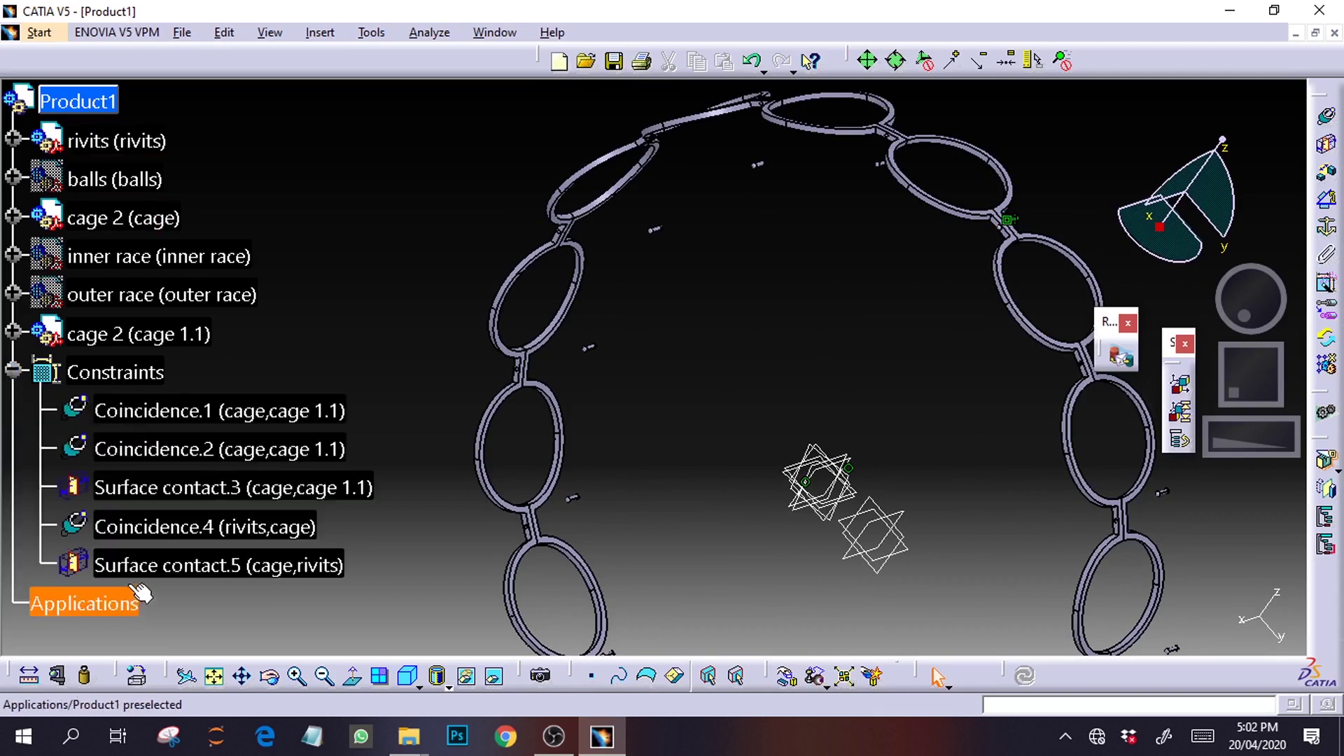
left_click(13, 371)
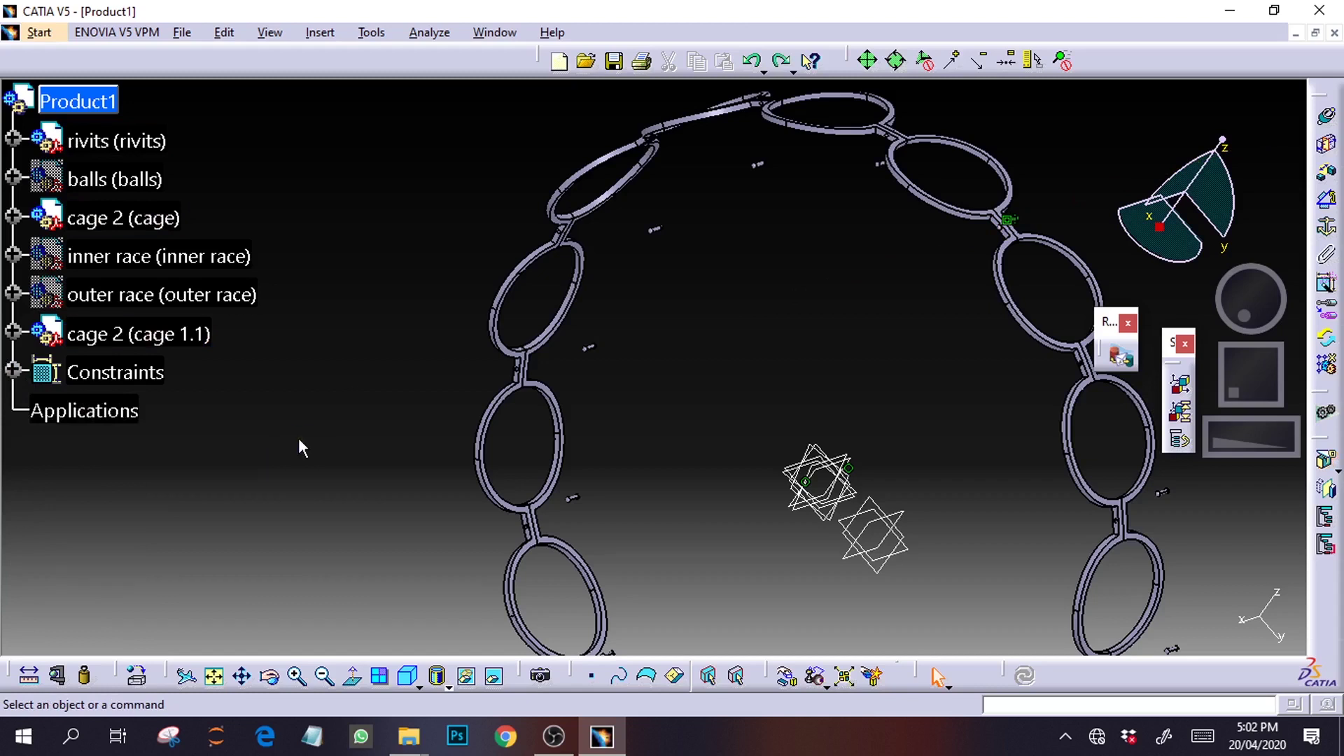
Delete the surface contact constraint between the cage and the rivets
left_click(14, 373)
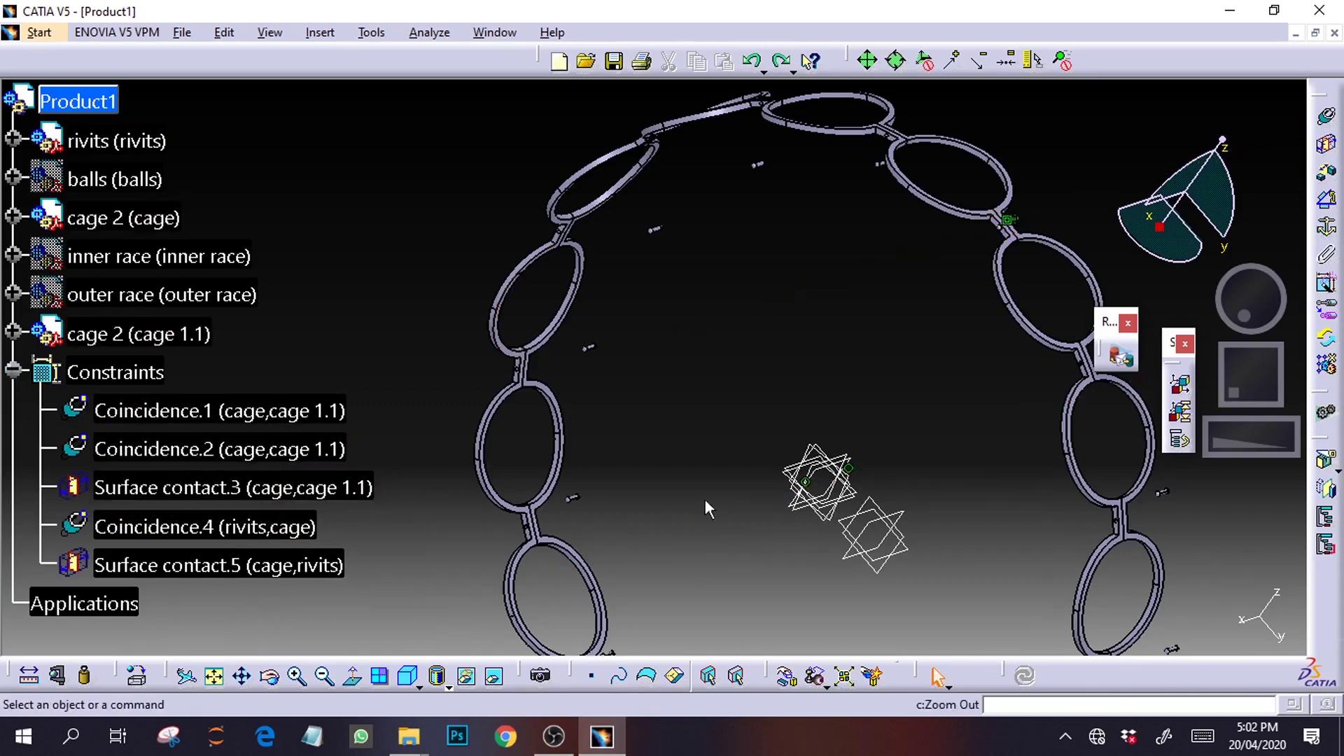
left_click(276, 567)
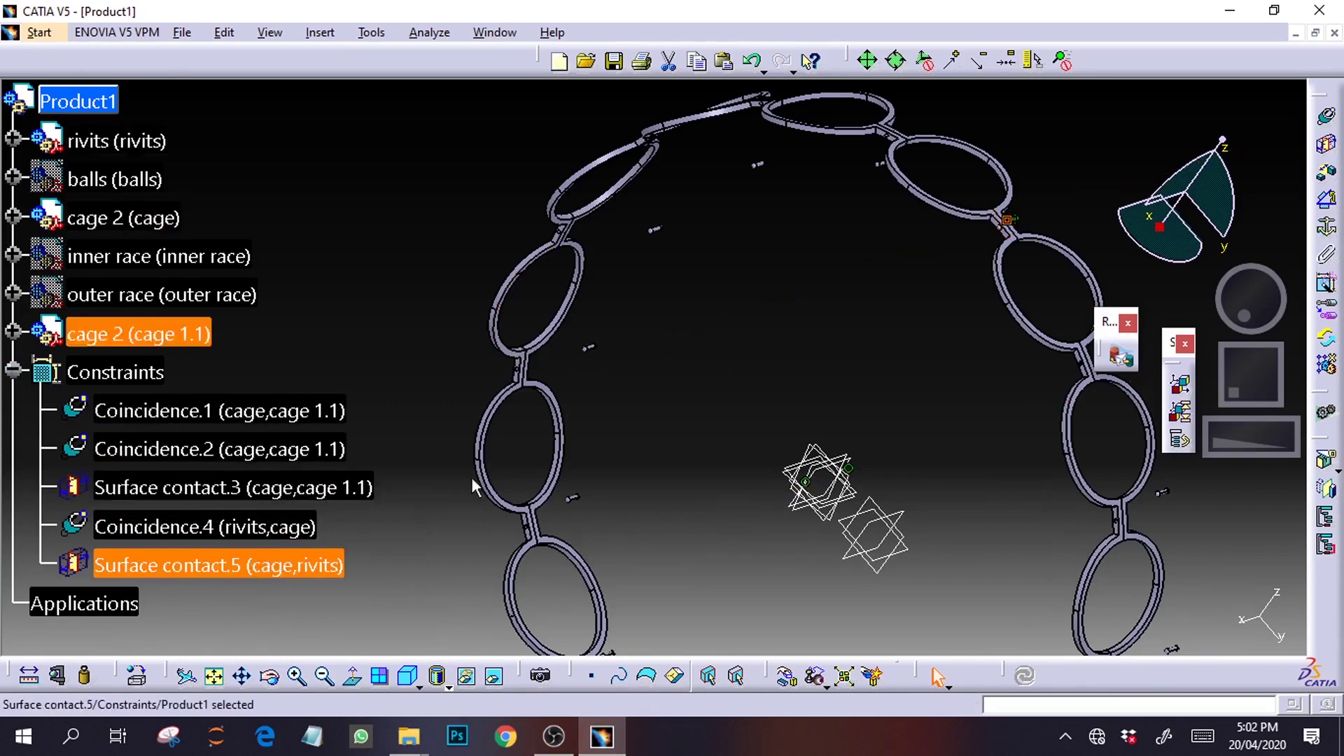
right_click(253, 573)
left_click(289, 498)
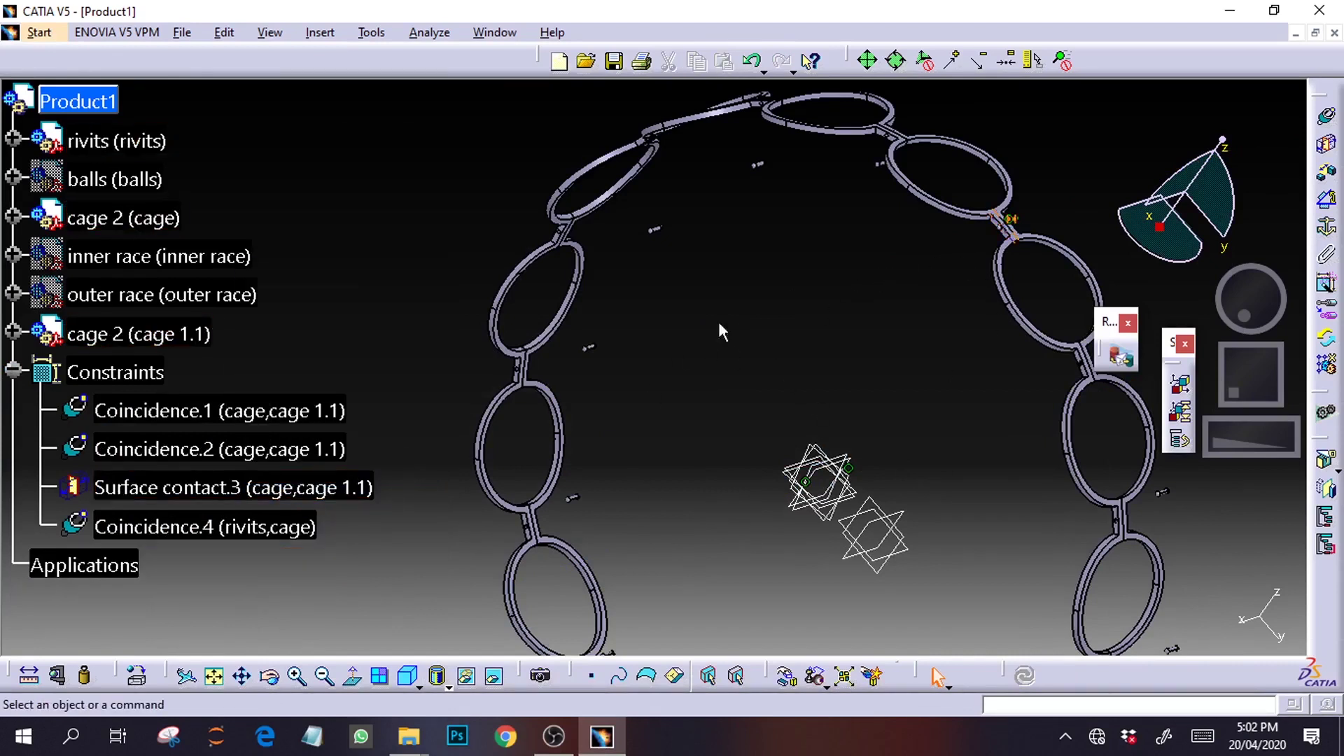
Undo back to before the last assembly update and delete the restored cage-to-rivet contact constraint
left_click_drag(1273, 429, 1164, 459)
left_click_drag(1245, 390, 1276, 377)
key("ctrl+z")
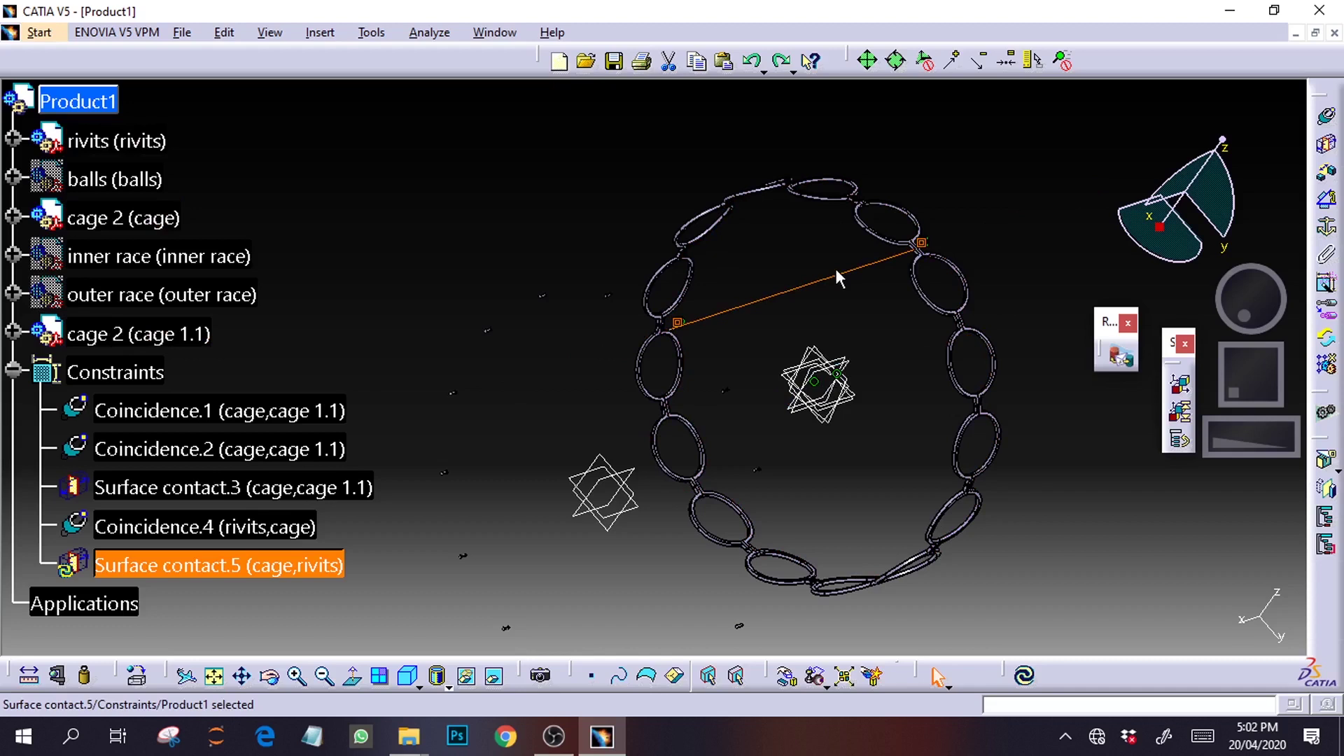
key("Delete")
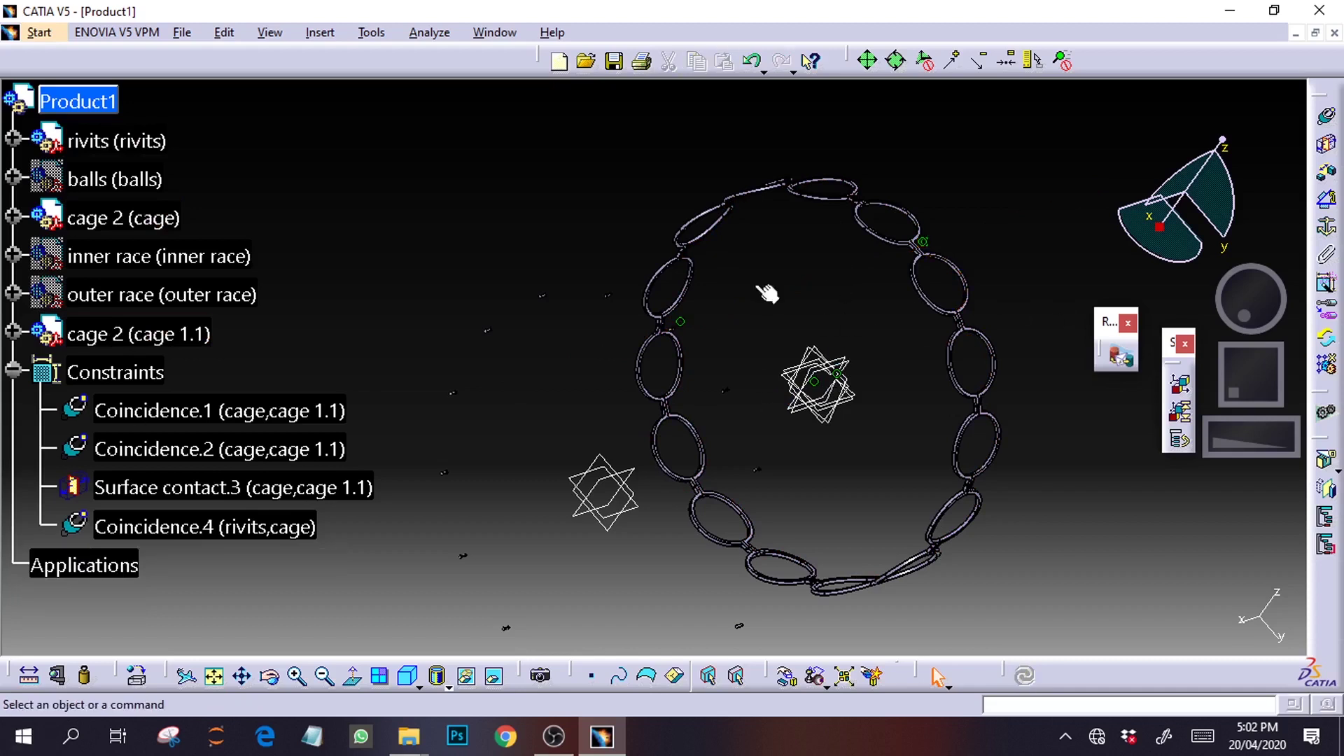
Start a contact constraint with the flat underside of the constrained rivet's far head as its first element
left_click_drag(1259, 312, 1284, 317)
left_click_drag(1253, 410, 1228, 385)
left_click_drag(1263, 315, 1233, 316)
left_click_drag(1245, 388, 1285, 374)
left_click_drag(1254, 315, 1224, 328)
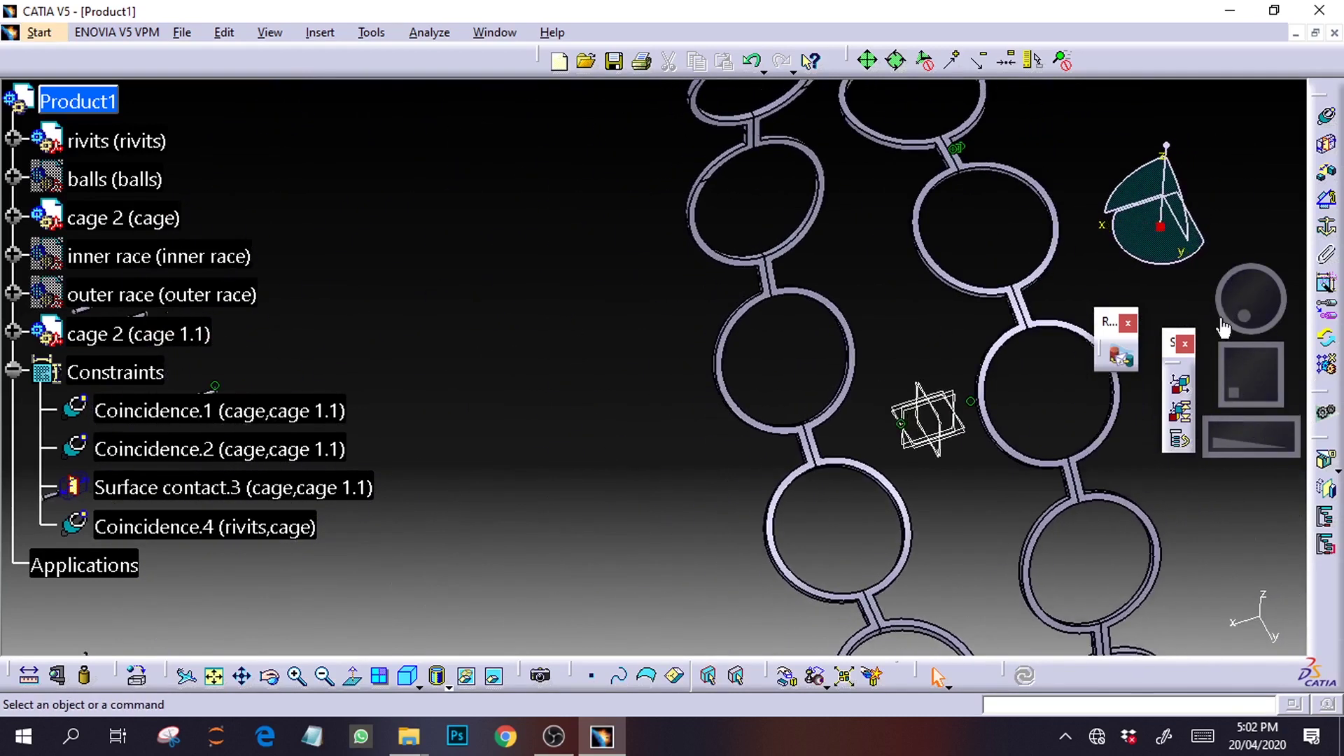
left_click_drag(1253, 384, 1293, 384)
left_click_drag(1255, 315, 1299, 364)
left_click_drag(1217, 448, 1295, 439)
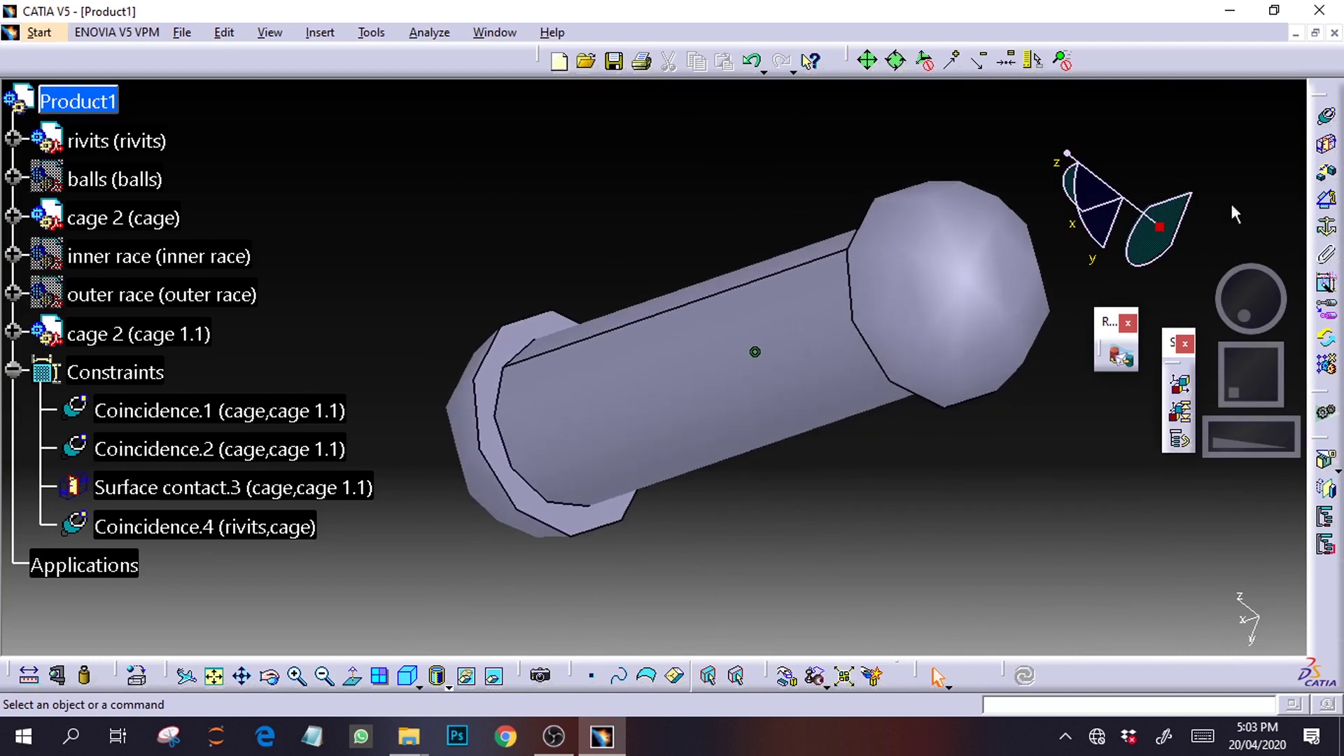
left_click(1328, 142)
left_click(583, 527)
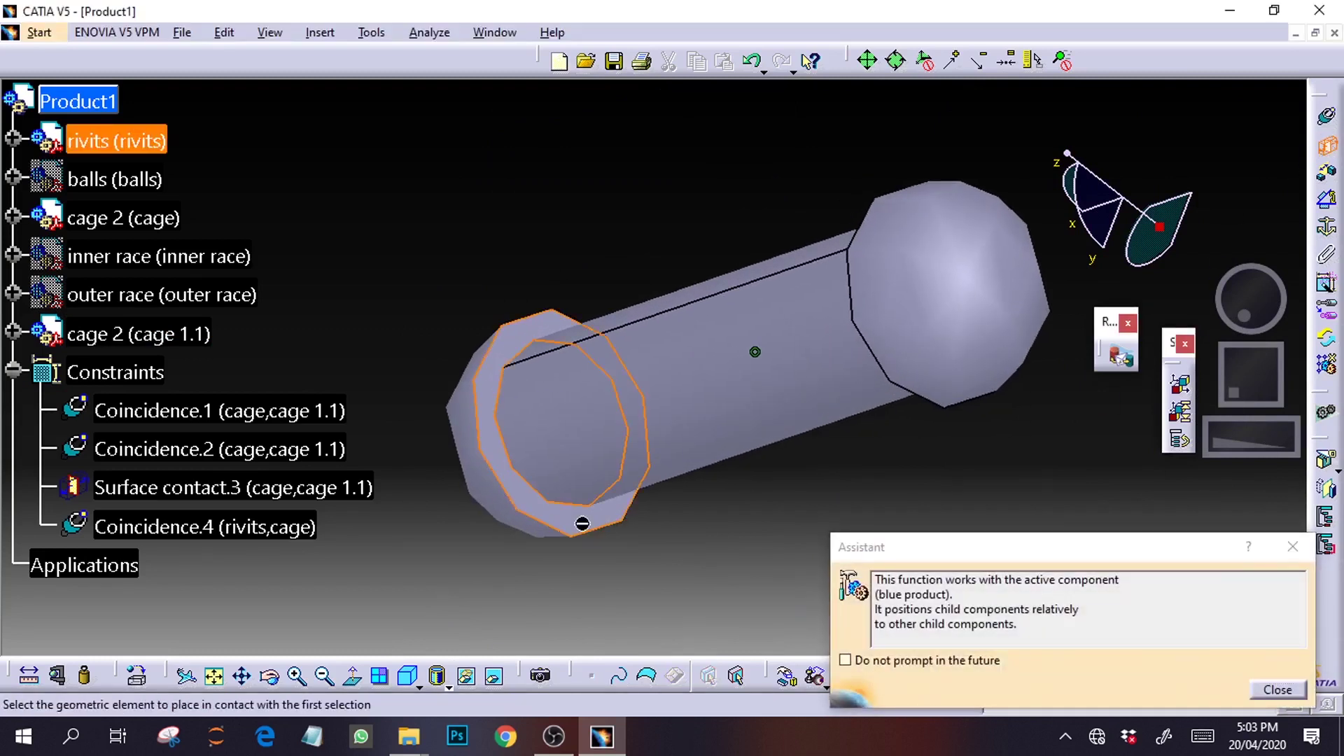
Complete the contact constraint with the flat cage face around the matching rivet hole and update the assembly
left_click_drag(1287, 432, 566, 490)
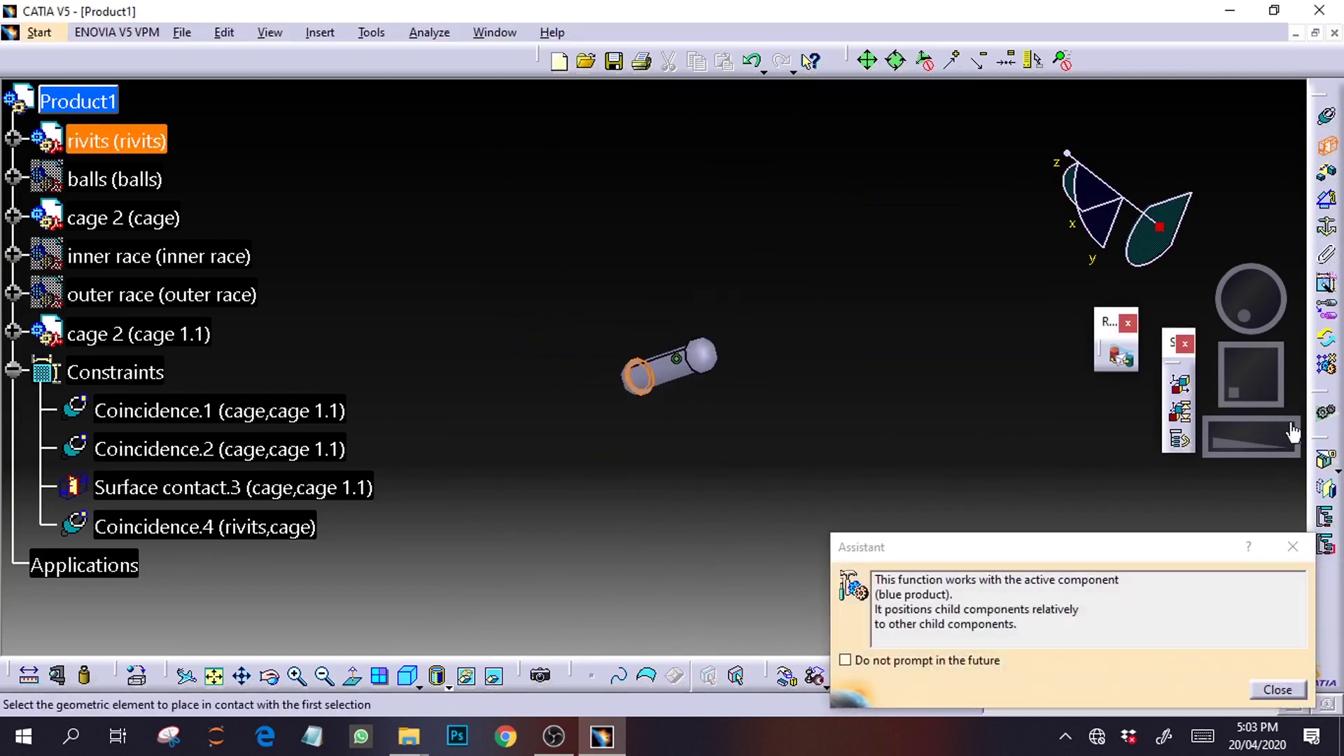
left_click_drag(1292, 432, 1141, 410)
left_click_drag(1261, 332, 1307, 325)
left_click_drag(1254, 378, 1165, 353)
left_click_drag(1236, 317, 1280, 313)
left_click_drag(1239, 371, 1226, 384)
left_click_drag(1230, 439, 1274, 435)
left_click_drag(1248, 389, 1190, 390)
left_click_drag(1234, 446, 1270, 441)
left_click_drag(1247, 378, 1199, 420)
left_click(882, 343)
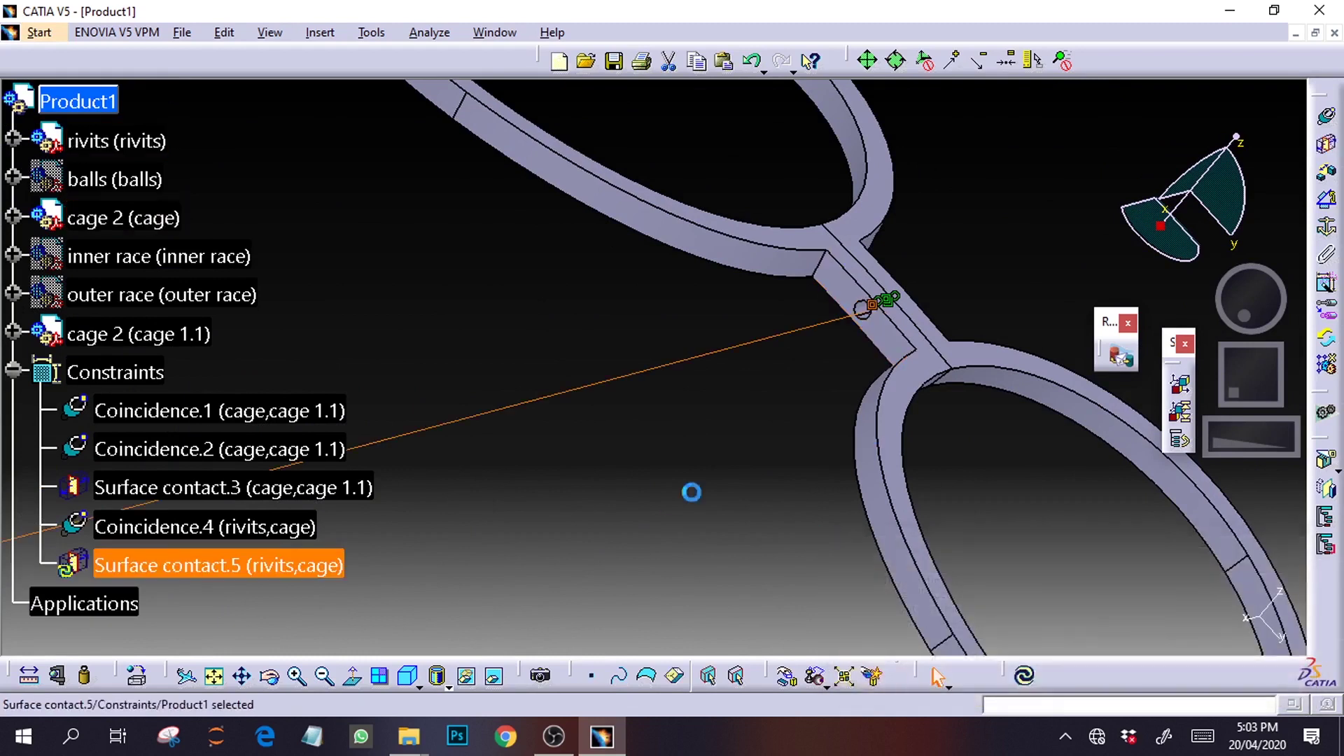
left_click(1025, 675)
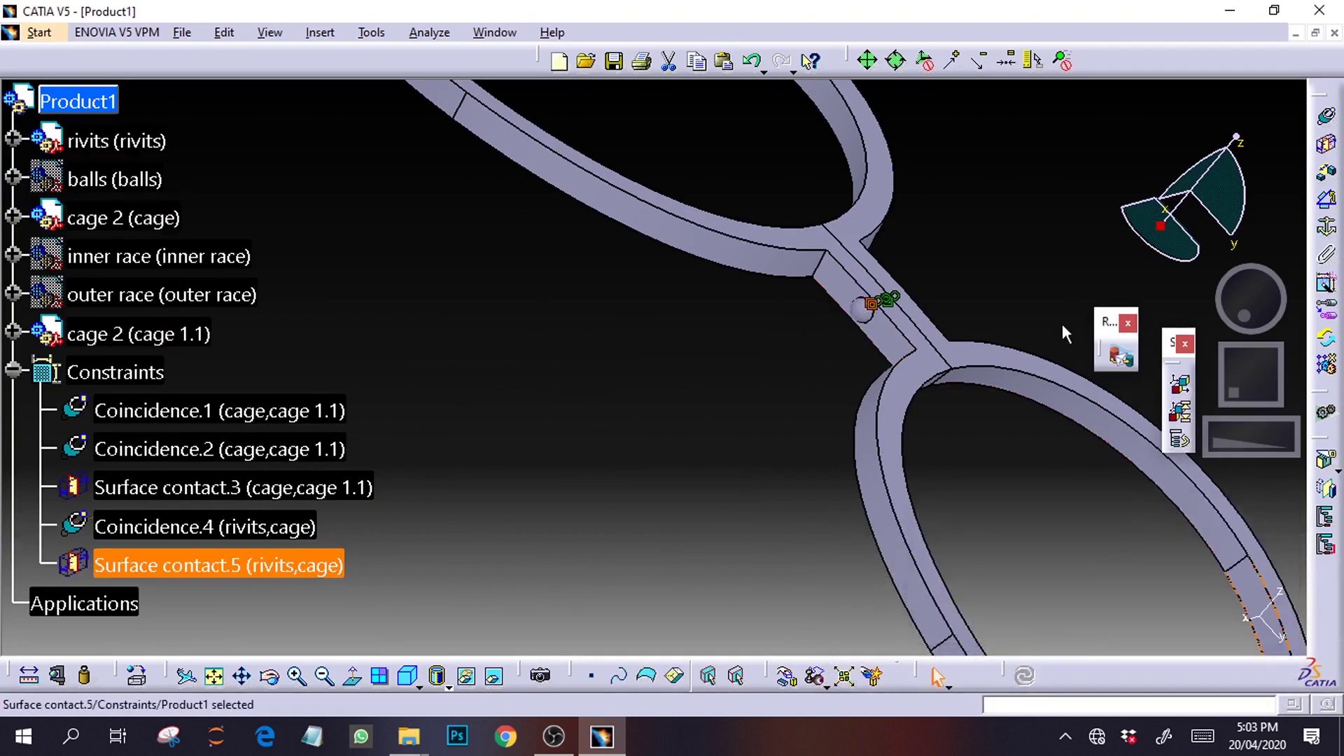
Undo the last assembly update so the rivets and the joined cages are apart again
left_click(1030, 308)
left_click_drag(1283, 450, 656, 468)
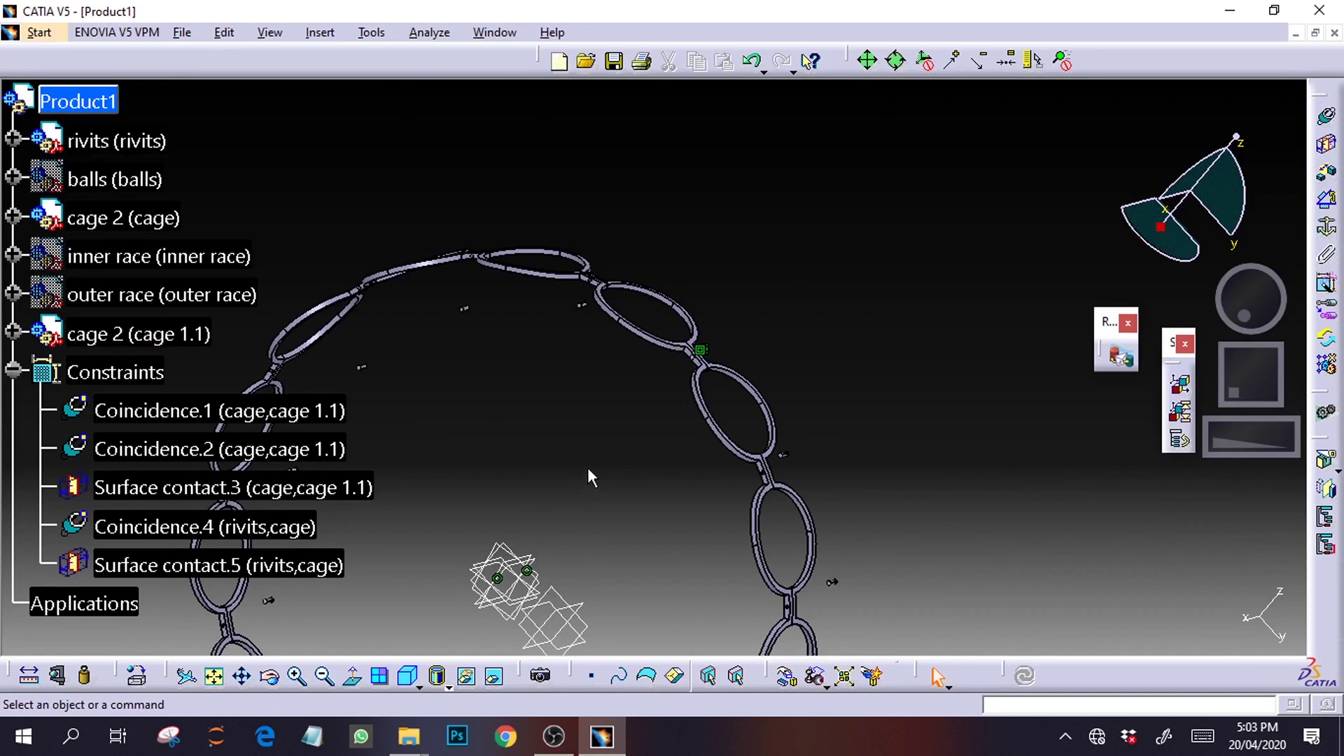
key("ctrl+z")
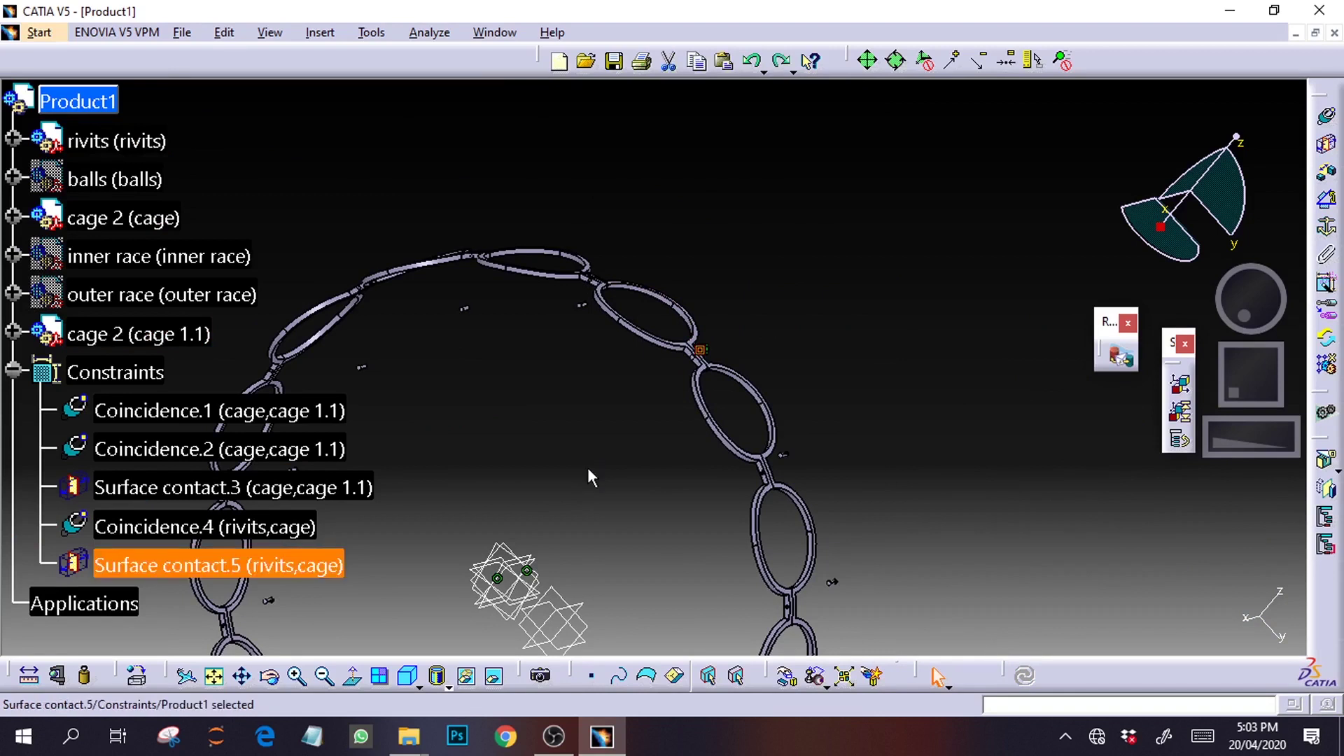
key("ctrl+z")
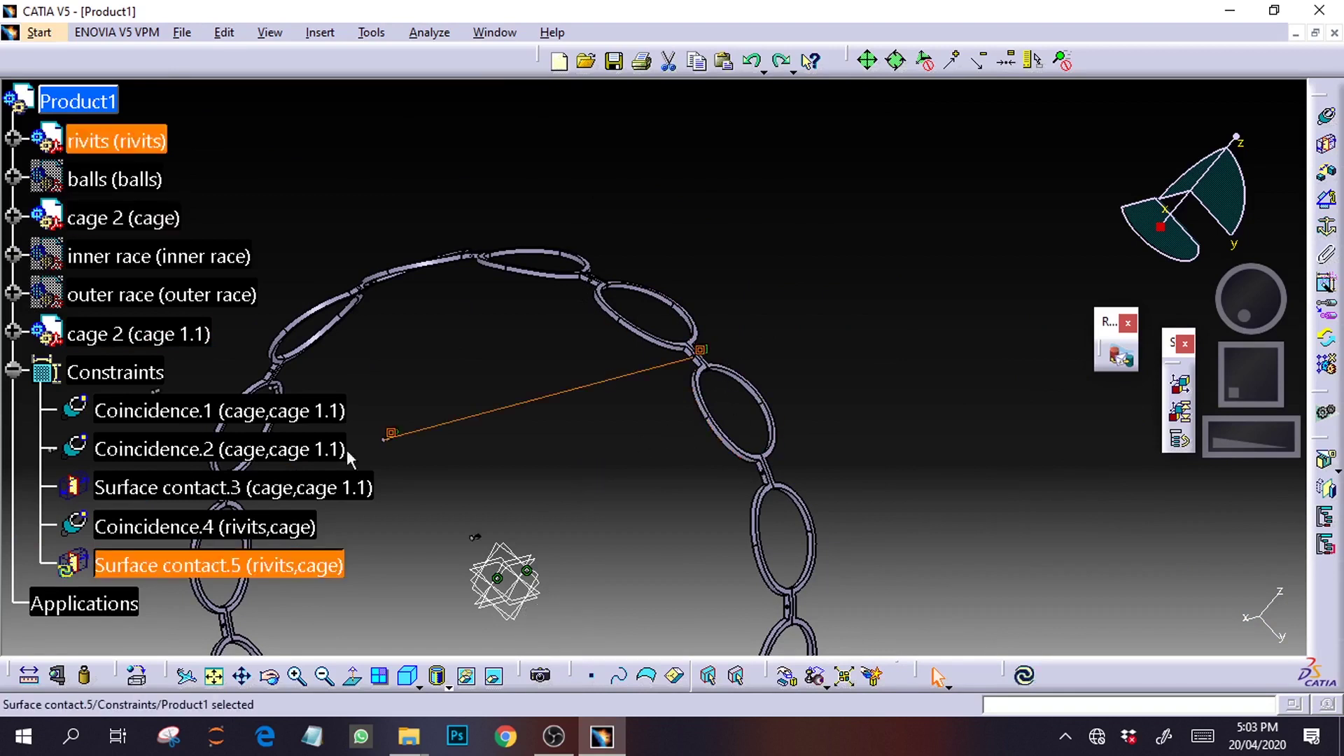
left_click(797, 362)
mouse_move(1244, 384)
left_mouse_down()
mouse_move(1314, 369)
mouse_move(1246, 375)
left_mouse_up()
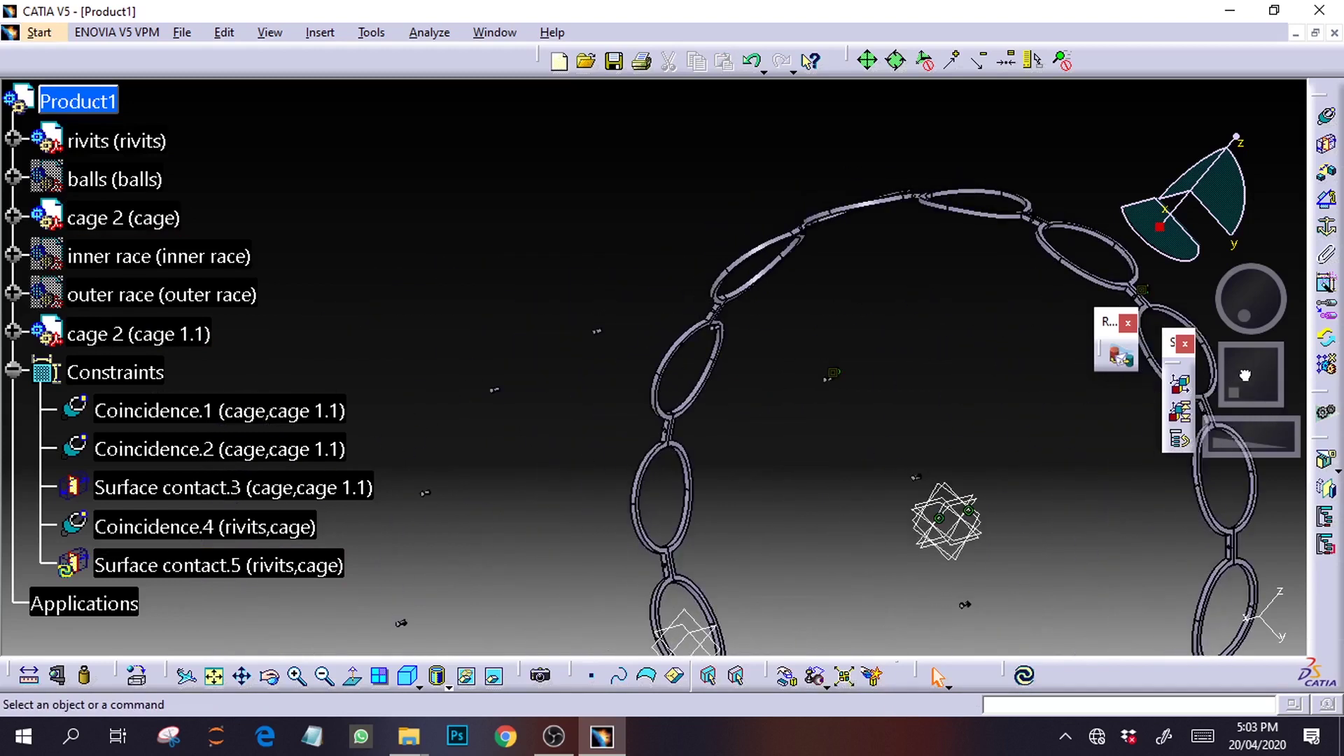
left_click_drag(1237, 327, 1263, 329)
left_click_drag(1253, 376, 1227, 380)
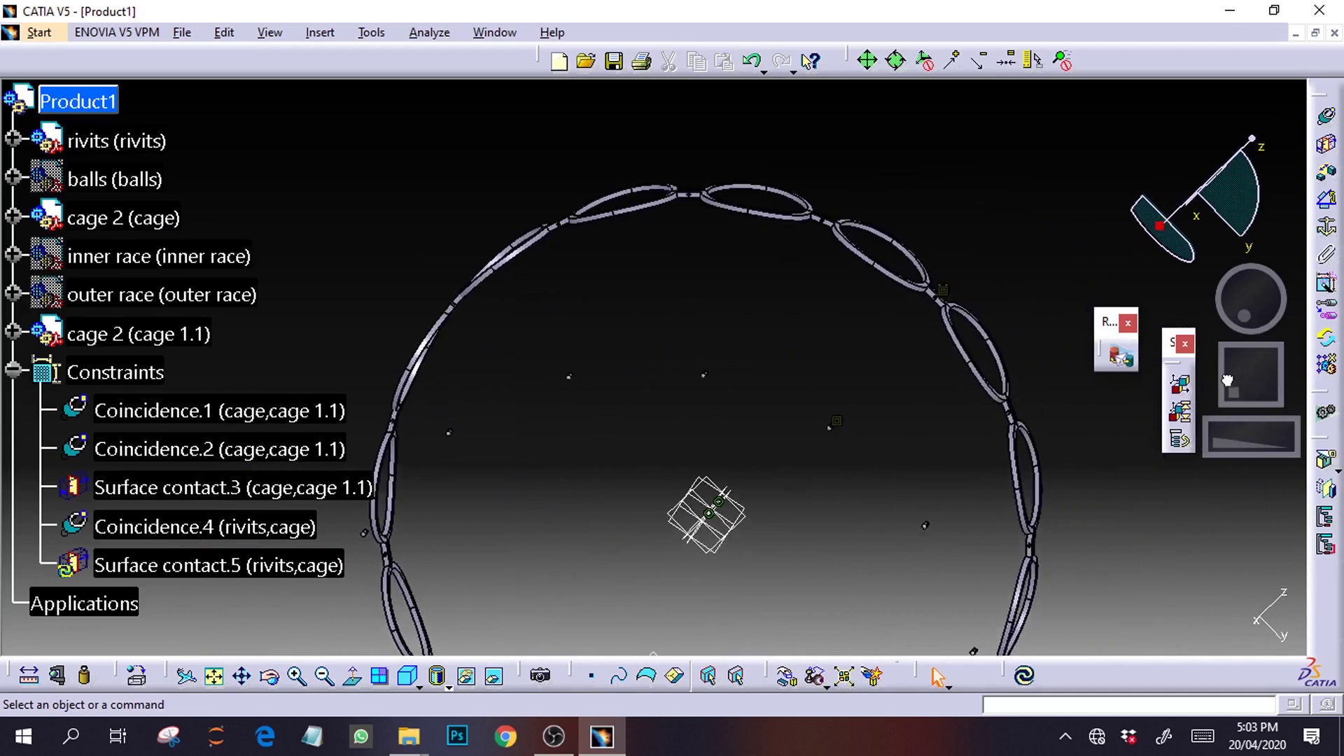
left_click(555, 736)
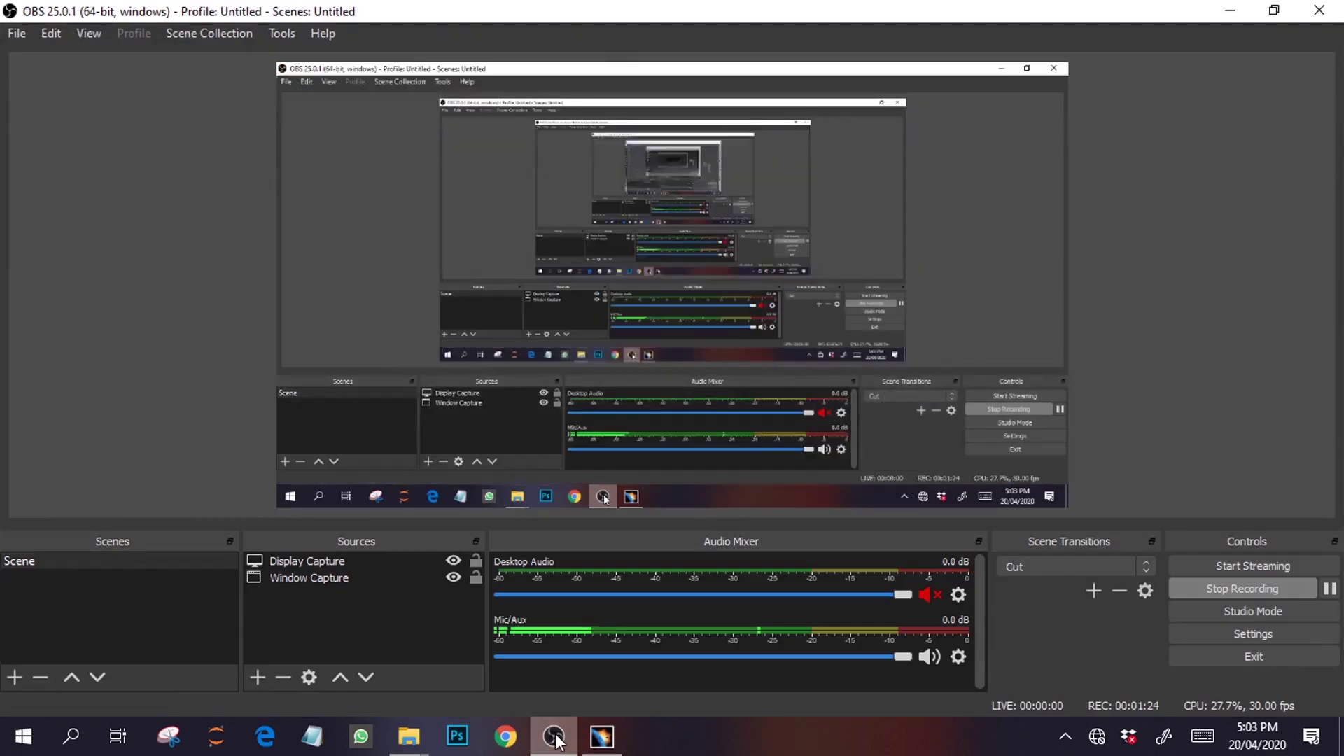
left_click(556, 739)
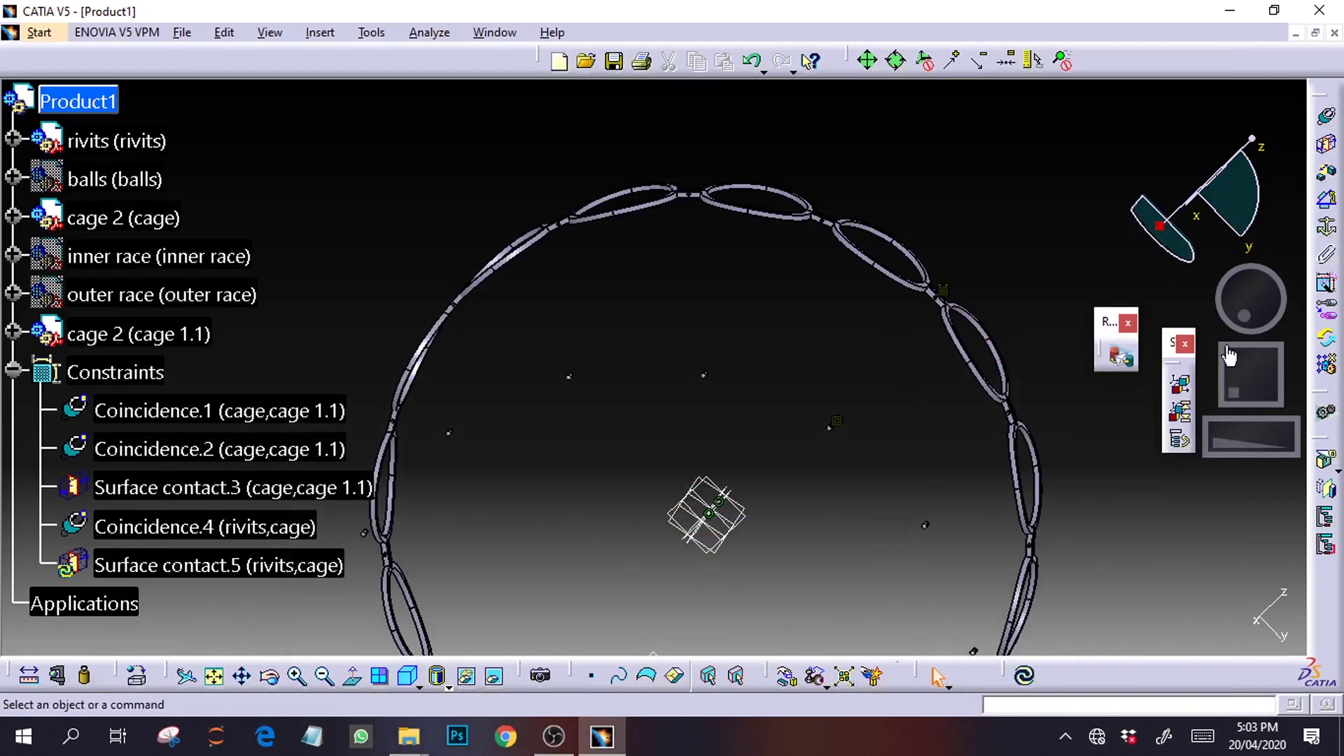
Start a coincidence constraint with the axis of the rivet next to the already constrained one
mouse_move(1232, 368)
left_mouse_down()
mouse_move(1214, 361)
mouse_move(1227, 373)
left_mouse_up()
left_click_drag(1220, 437, 1282, 439)
mouse_move(1240, 324)
left_mouse_down()
mouse_move(1249, 310)
mouse_move(1224, 325)
left_mouse_up()
left_click_drag(1234, 405, 1271, 395)
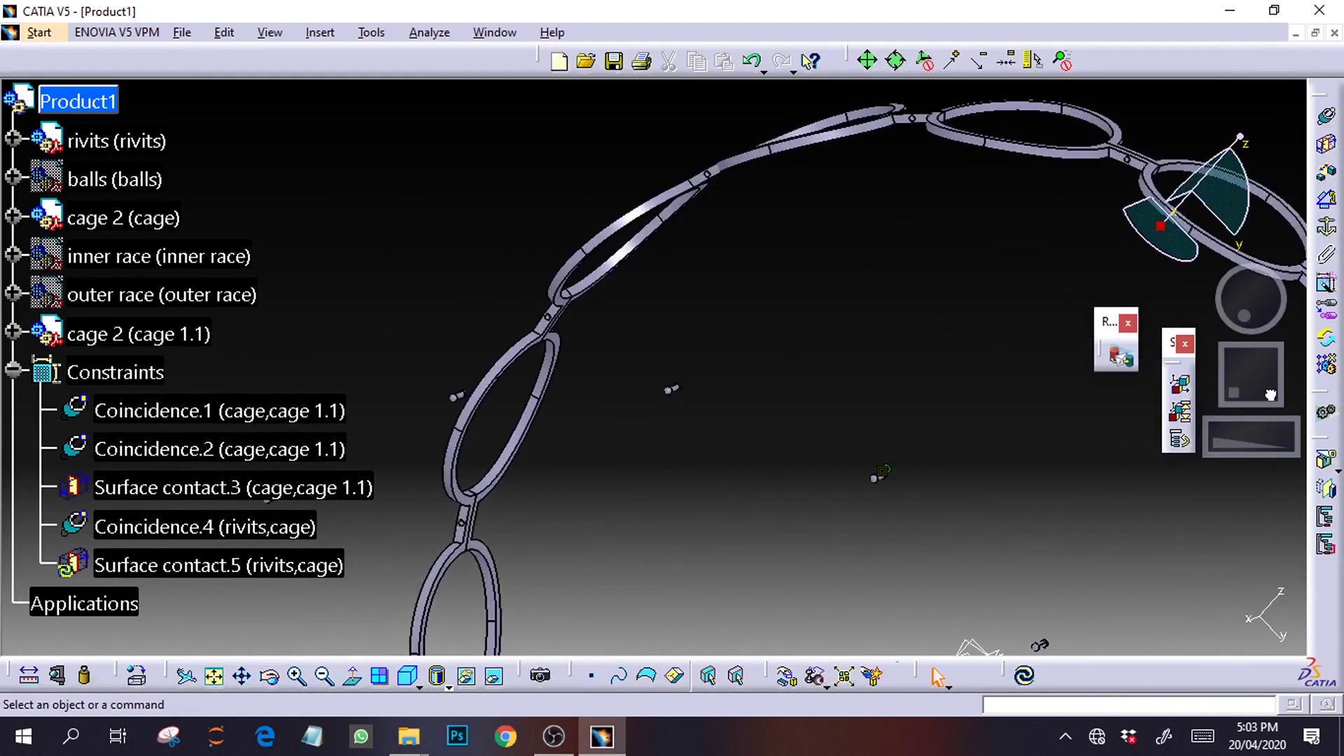
left_click_drag(1220, 438, 1290, 427)
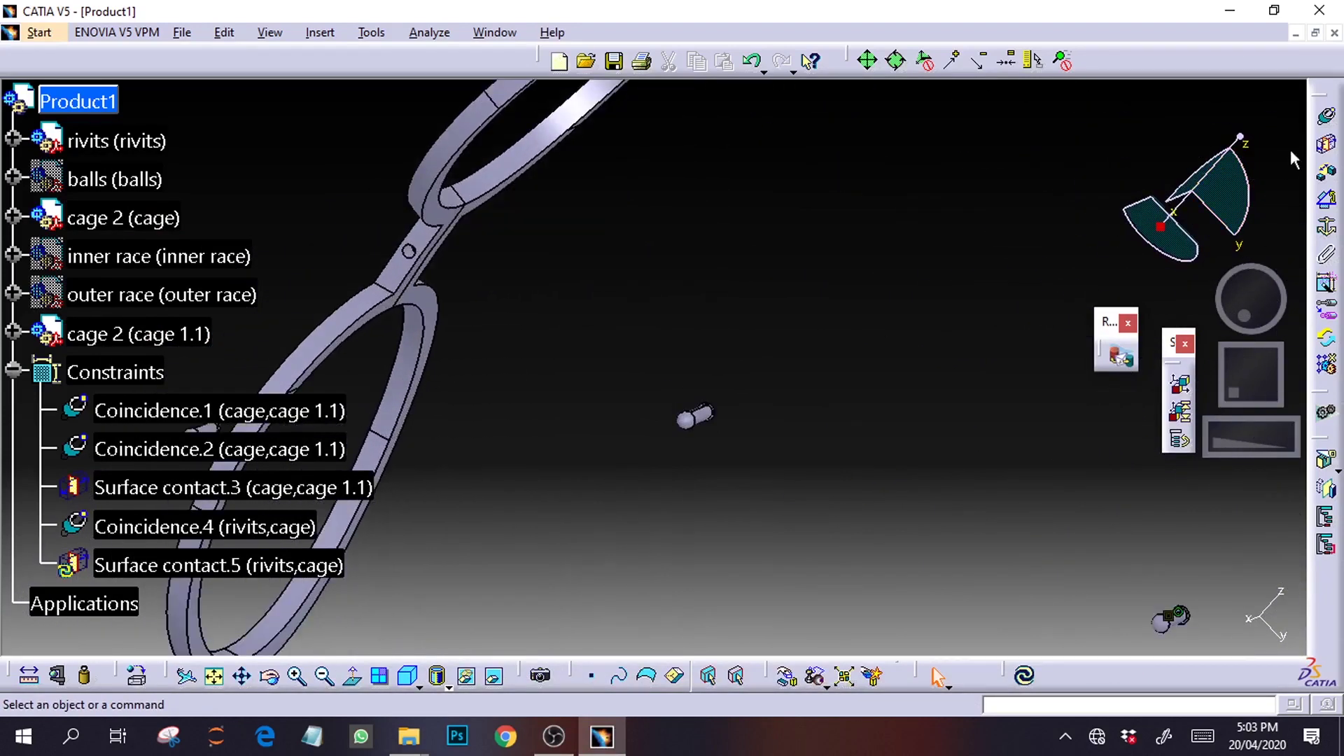
left_click(1325, 115)
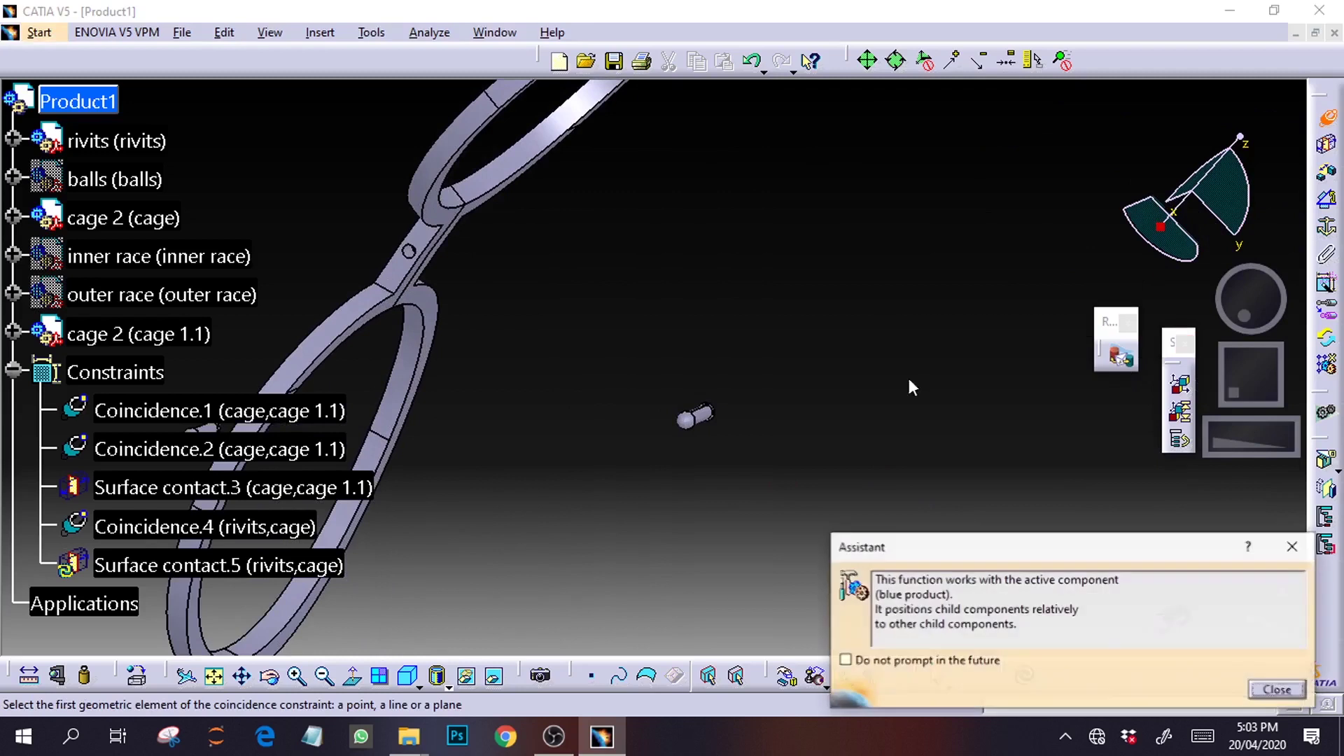
left_click(715, 420)
Complete the coincidence constraint with the axis of the neighbouring cage rivet hole
left_click_drag(1265, 301, 1274, 303)
left_click_drag(1257, 373, 1257, 440)
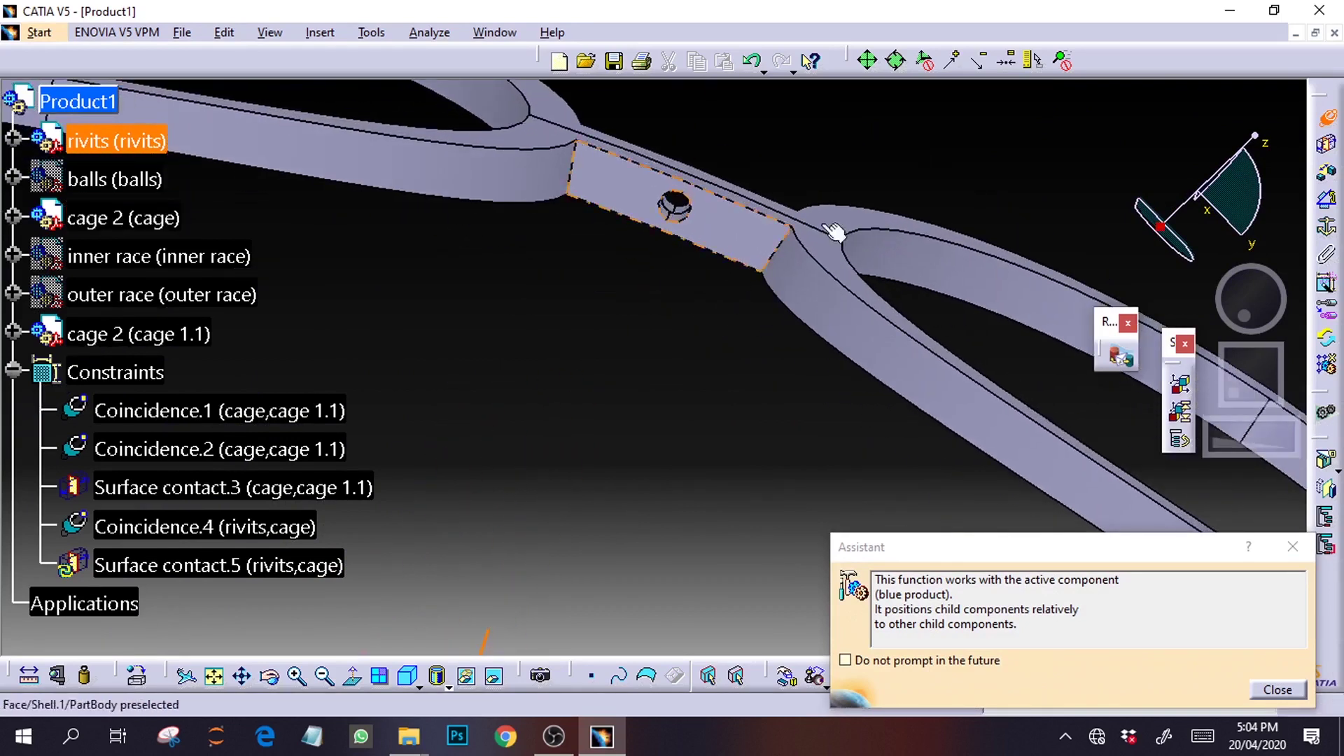
left_click_drag(1241, 302, 1251, 314)
left_click_drag(1241, 361, 1227, 450)
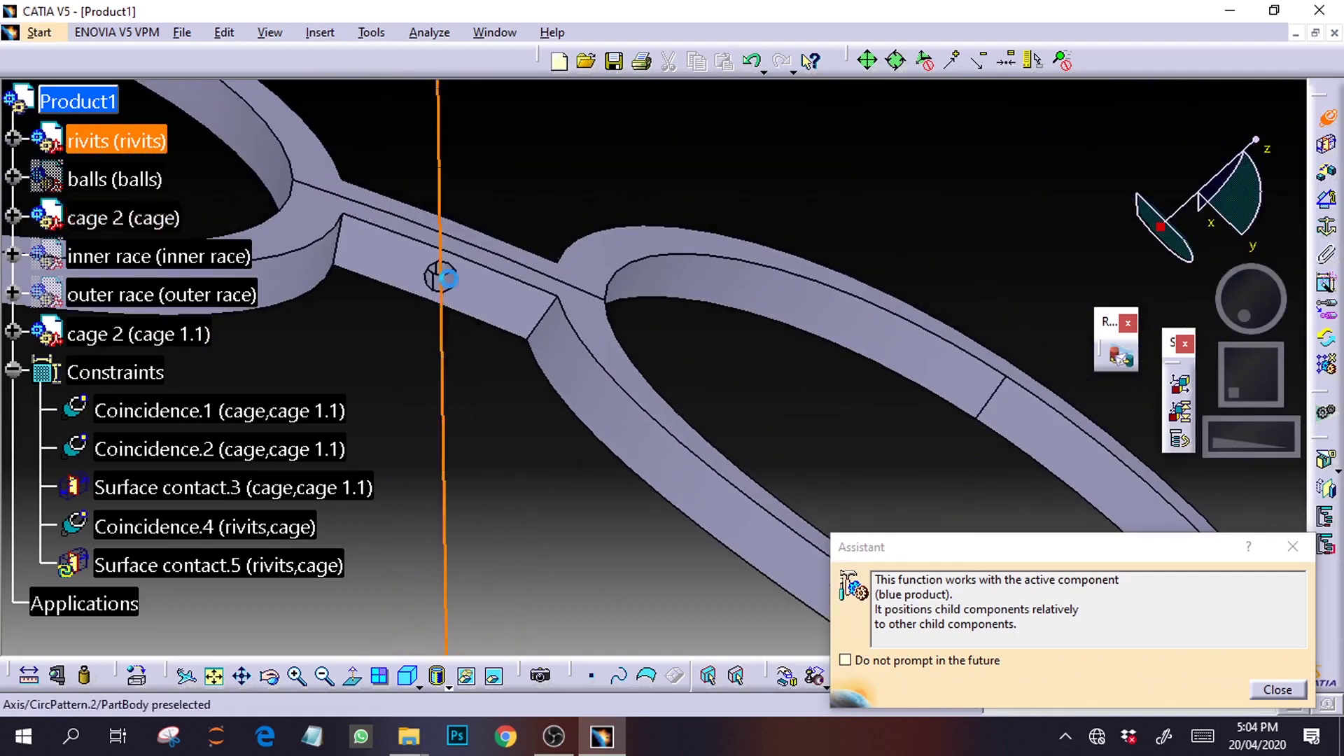
left_click(448, 280)
middle_click_drag(444, 270, 487, 709)
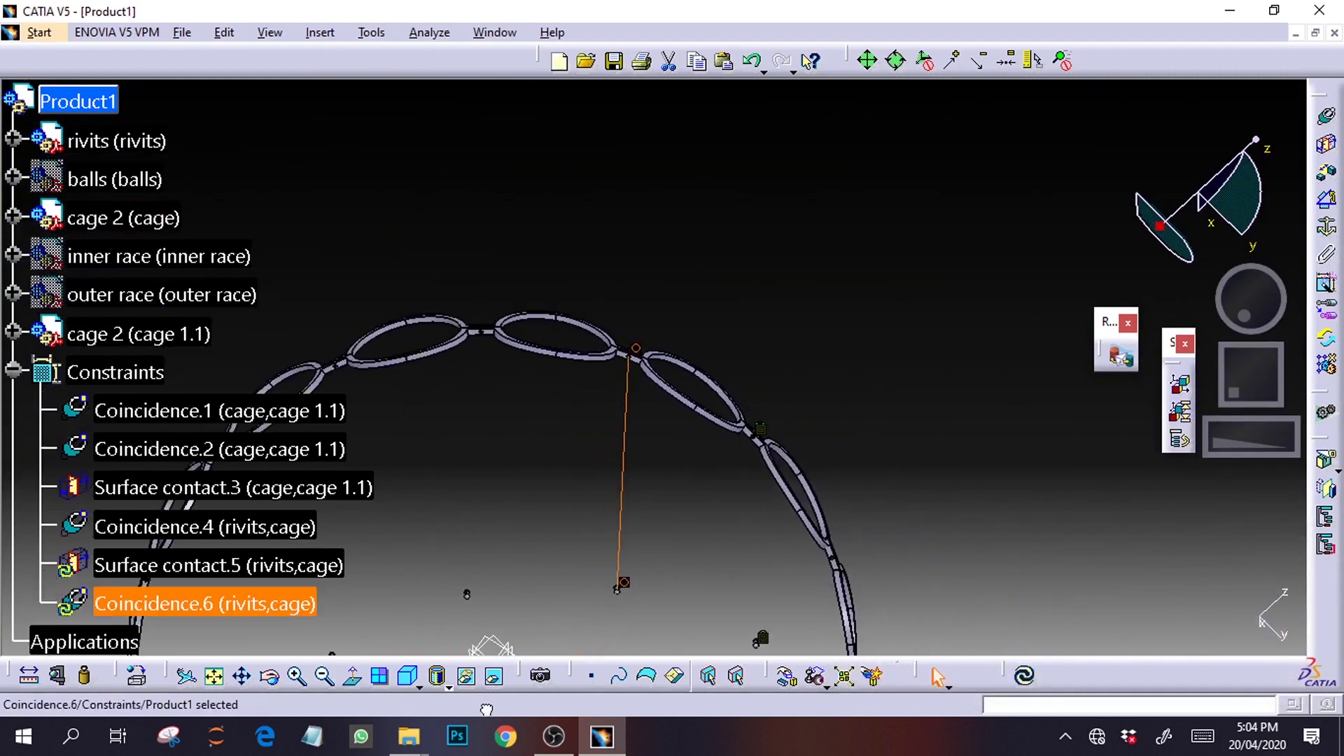
left_click_drag(1275, 378, 1229, 319)
left_click(753, 432)
Start a contact constraint with the flat underside of the second constrained rivet's head as its first element
left_click_drag(1235, 368, 1247, 318)
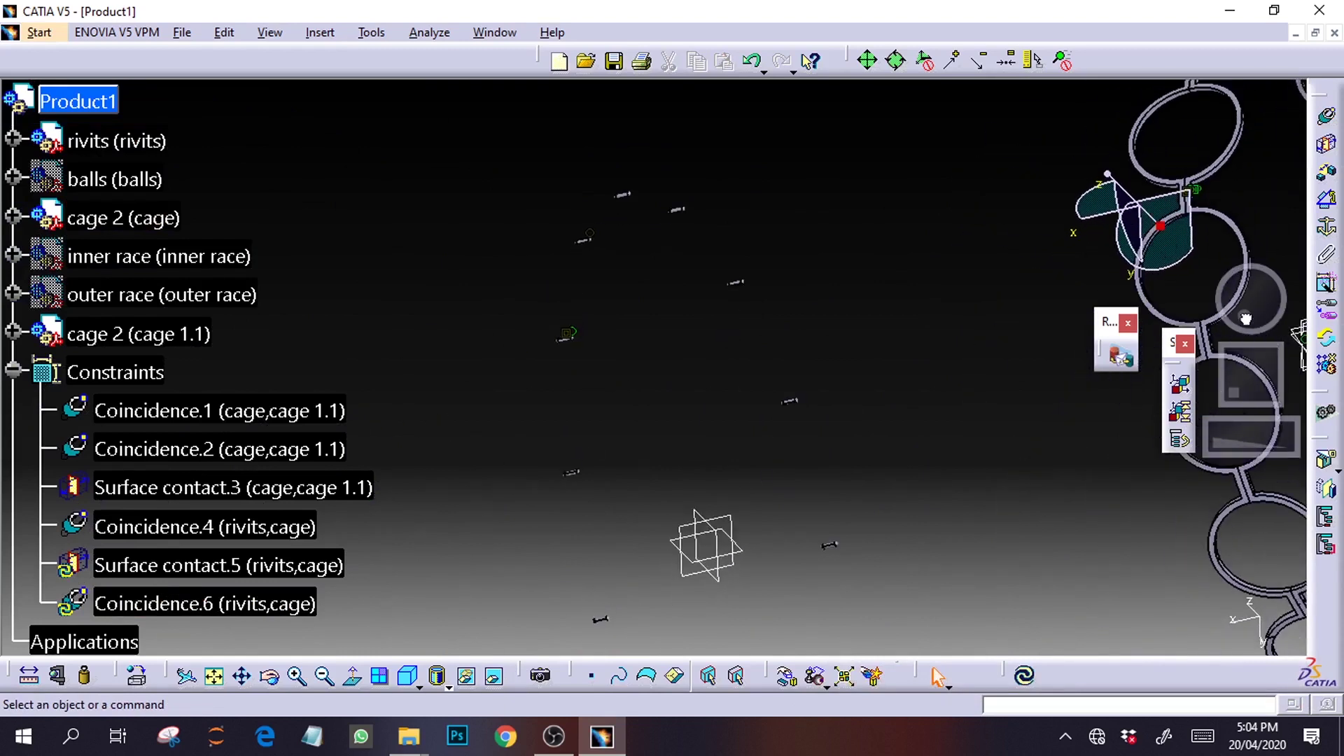
left_click_drag(1238, 444, 1304, 449)
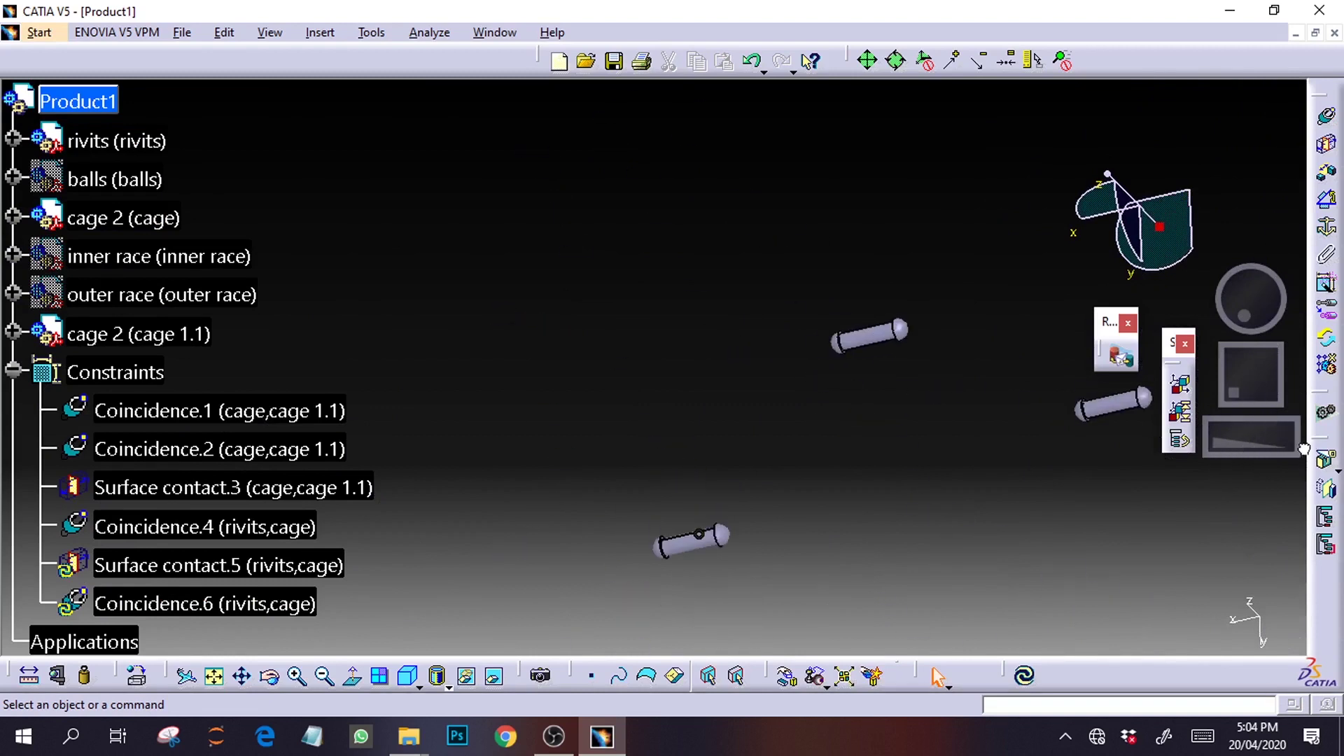
left_click(704, 539)
key("Delete")
left_click_drag(1227, 411, 1237, 390)
left_click_drag(1218, 450, 1275, 425)
left_click_drag(1234, 394, 1235, 361)
left_click_drag(1248, 315, 1227, 332)
left_click_drag(1241, 382, 1175, 366)
left_click_drag(1217, 440, 1291, 411)
left_click(1325, 145)
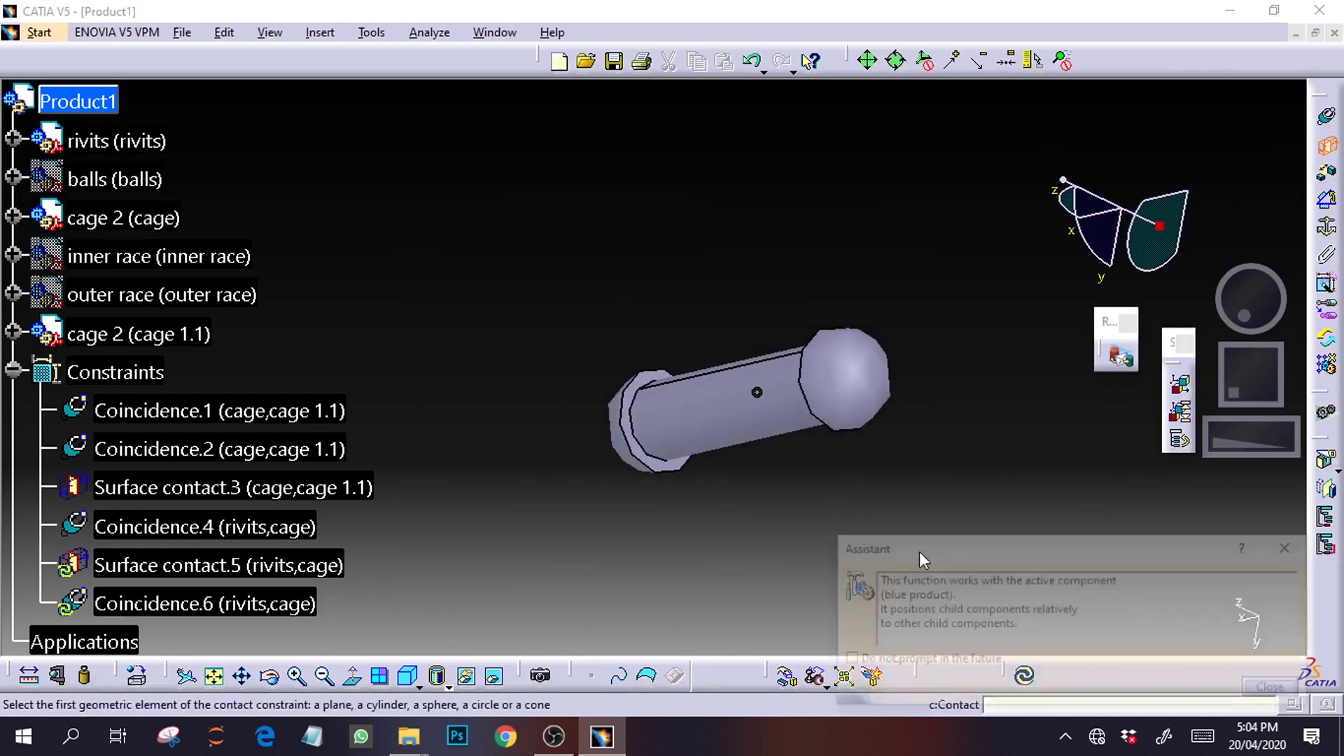
left_click_drag(1275, 433, 422, 481)
Complete the contact constraint with the flat cage face around the second rivet's hole and update the assembly
left_click_drag(1290, 429, 982, 455)
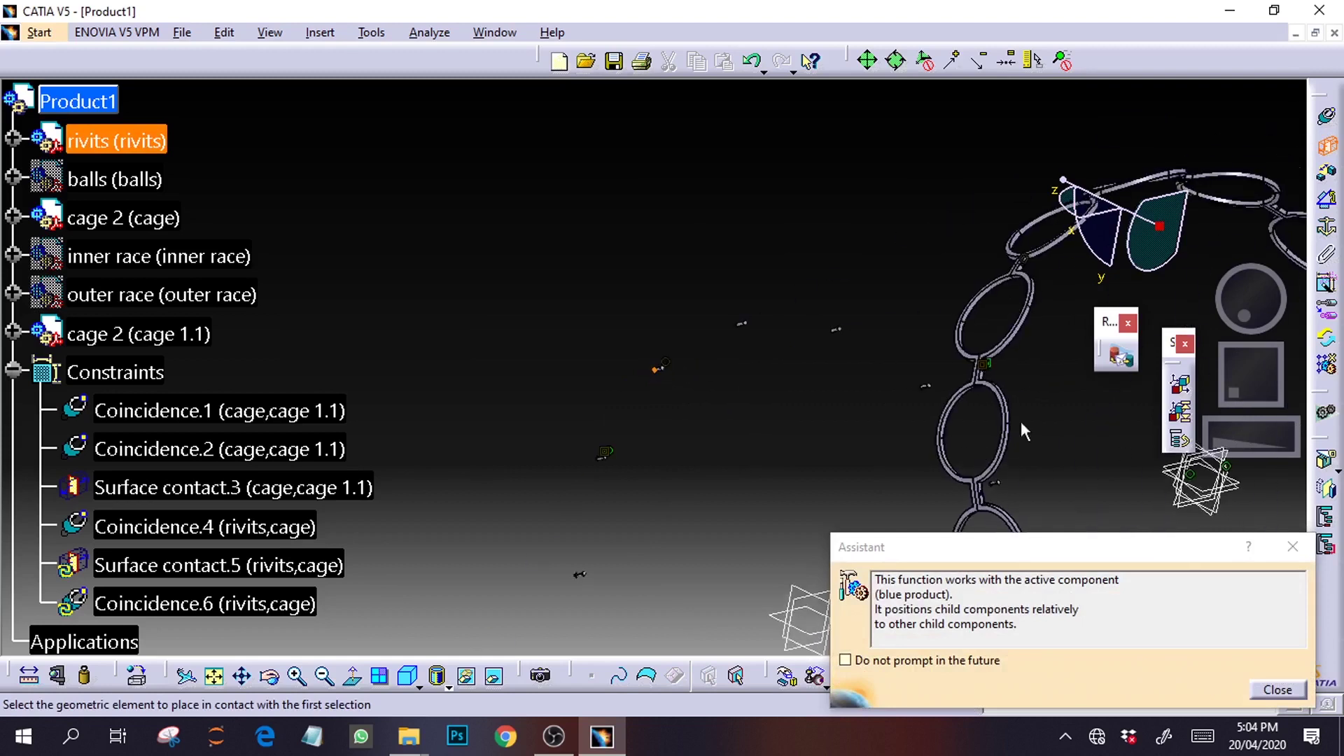
left_click_drag(1232, 297, 1282, 300)
left_click_drag(1235, 390, 1267, 436)
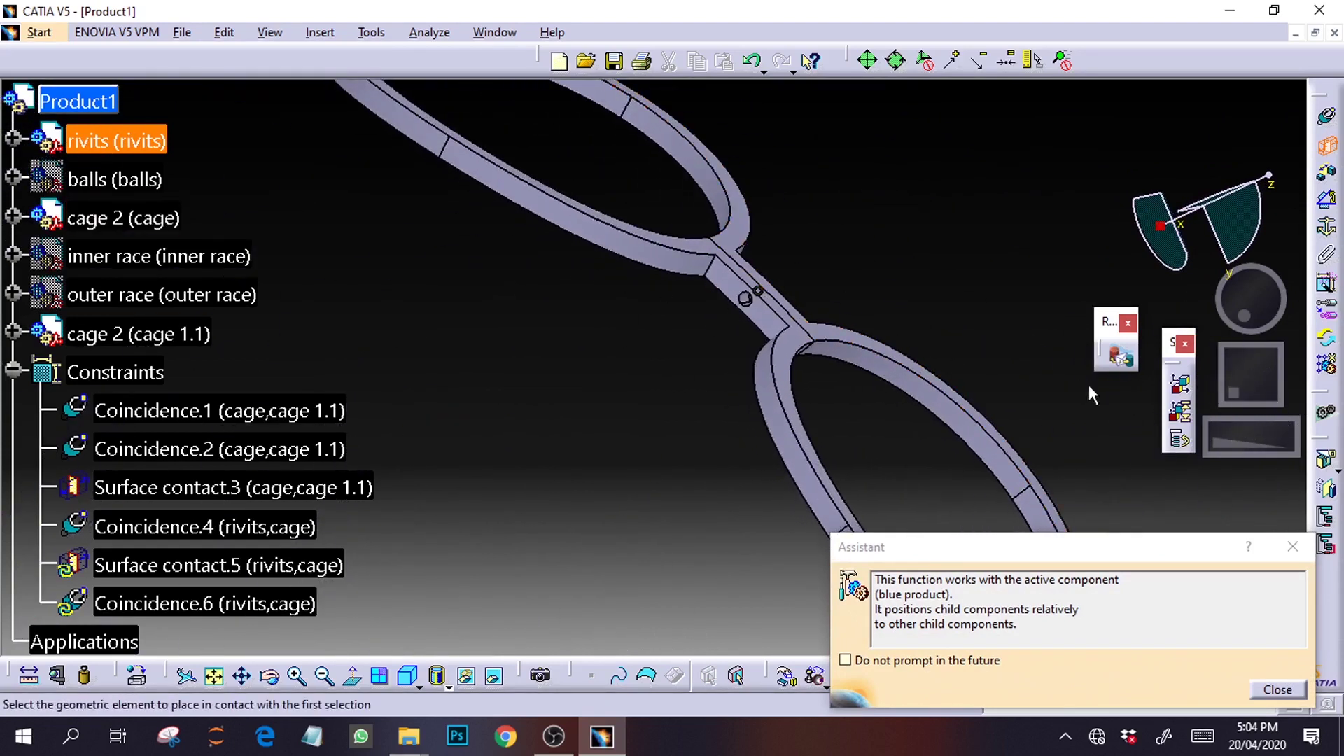
left_click_drag(1237, 434, 1278, 424)
left_click(924, 240)
left_click(1025, 675)
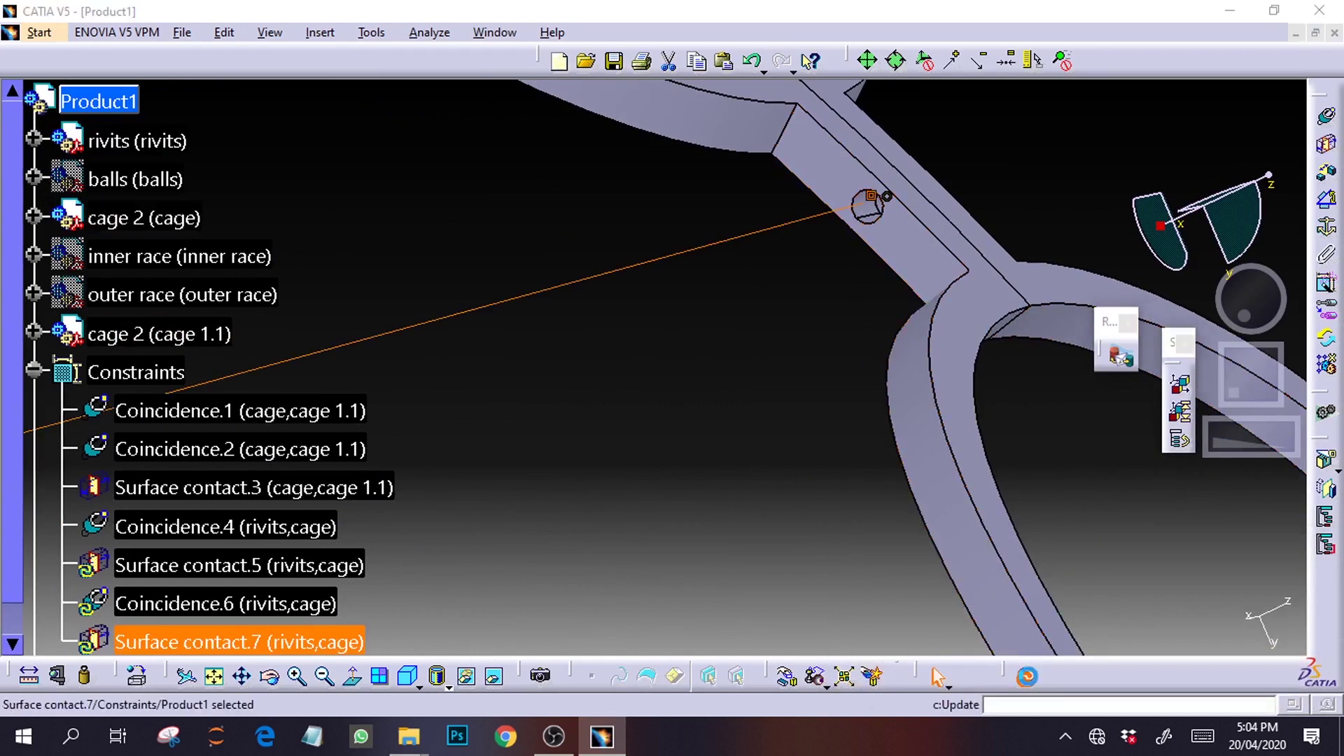
left_click_drag(1239, 426, 941, 470)
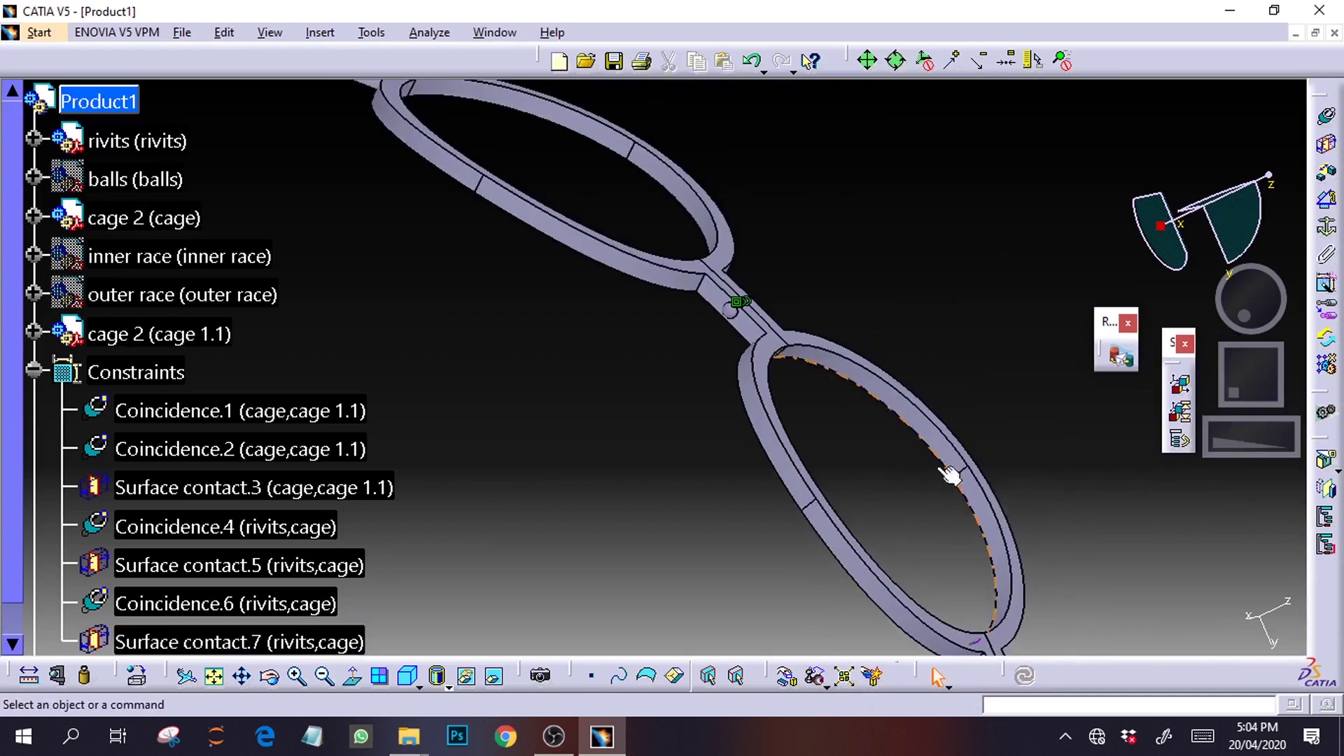
Show the hidden balls component in the assembly
left_click_drag(1272, 432, 1222, 421)
left_click_drag(1274, 372, 1304, 415)
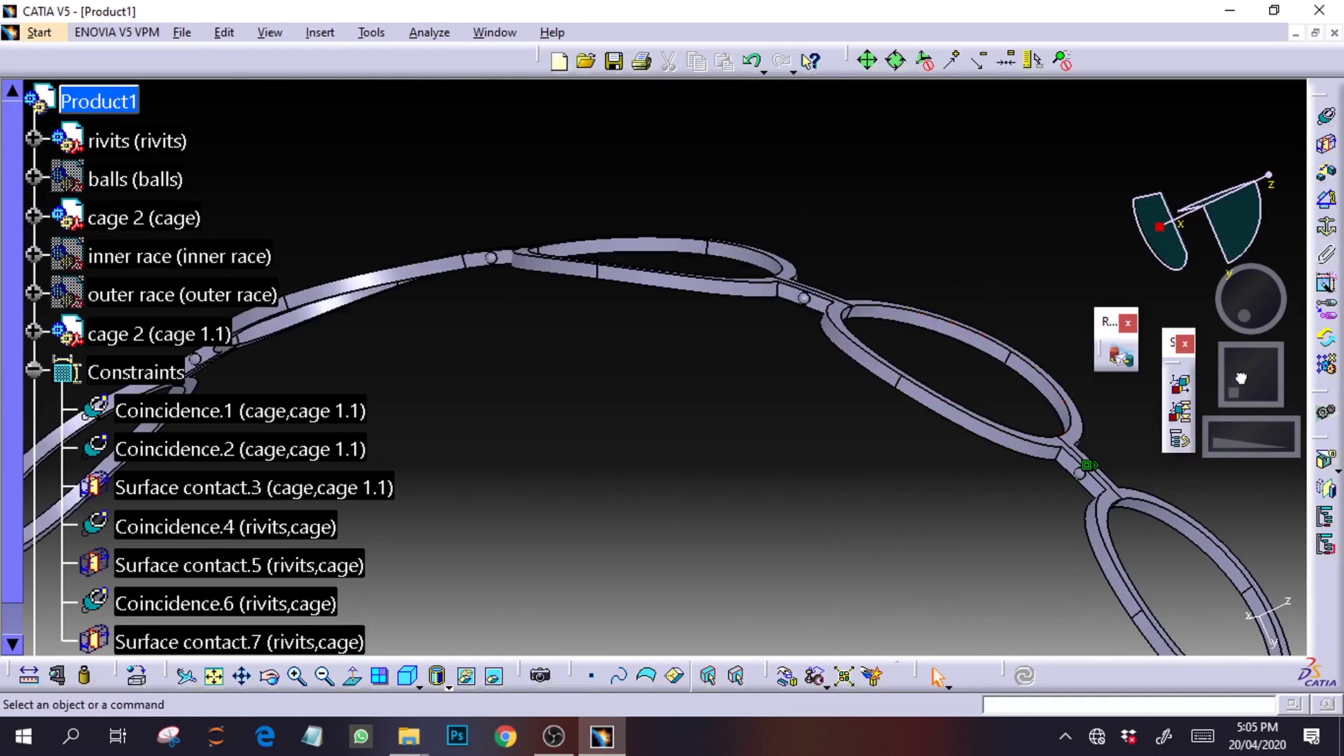
left_click_drag(1240, 378, 1278, 389)
left_click_drag(1274, 438, 711, 462)
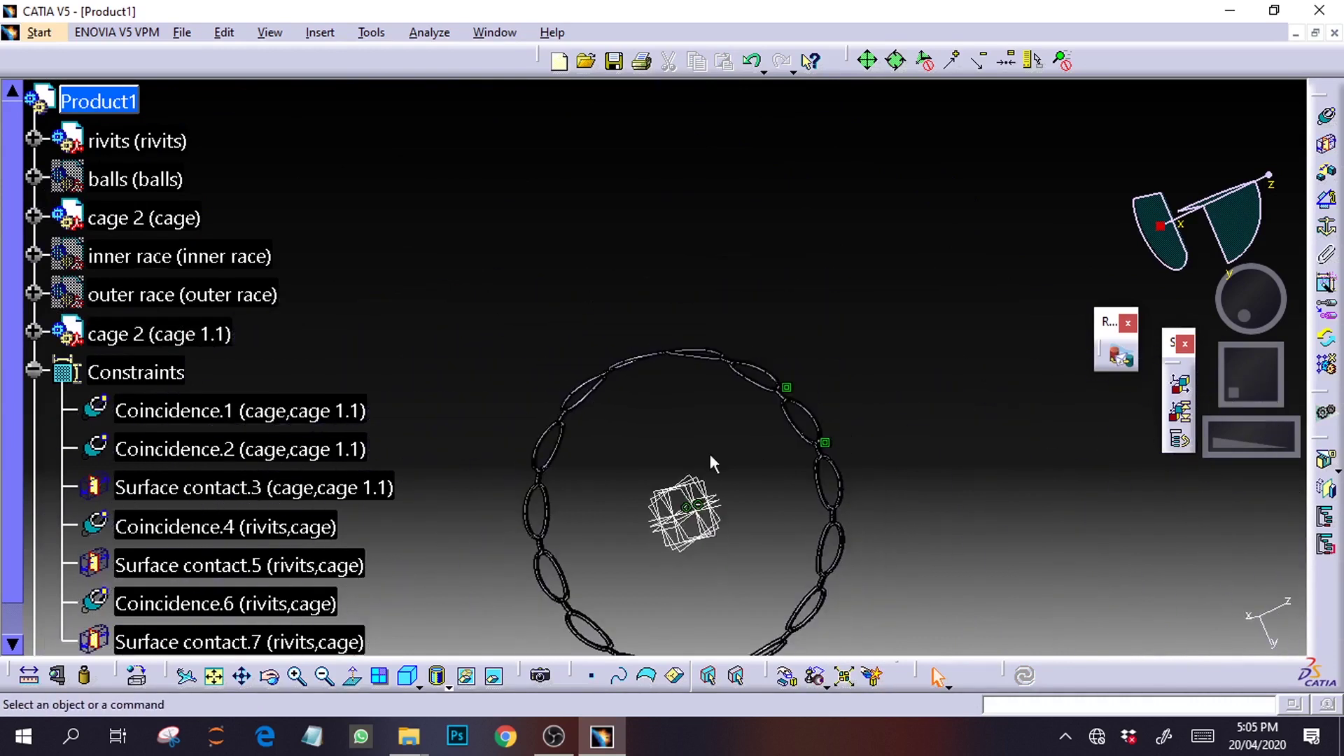
left_click_drag(1242, 403, 1272, 375)
mouse_move(1268, 313)
left_mouse_down()
mouse_move(1203, 318)
mouse_move(1244, 310)
mouse_move(1255, 357)
mouse_move(1191, 382)
mouse_move(1283, 308)
mouse_move(1297, 313)
mouse_move(1259, 296)
left_mouse_up()
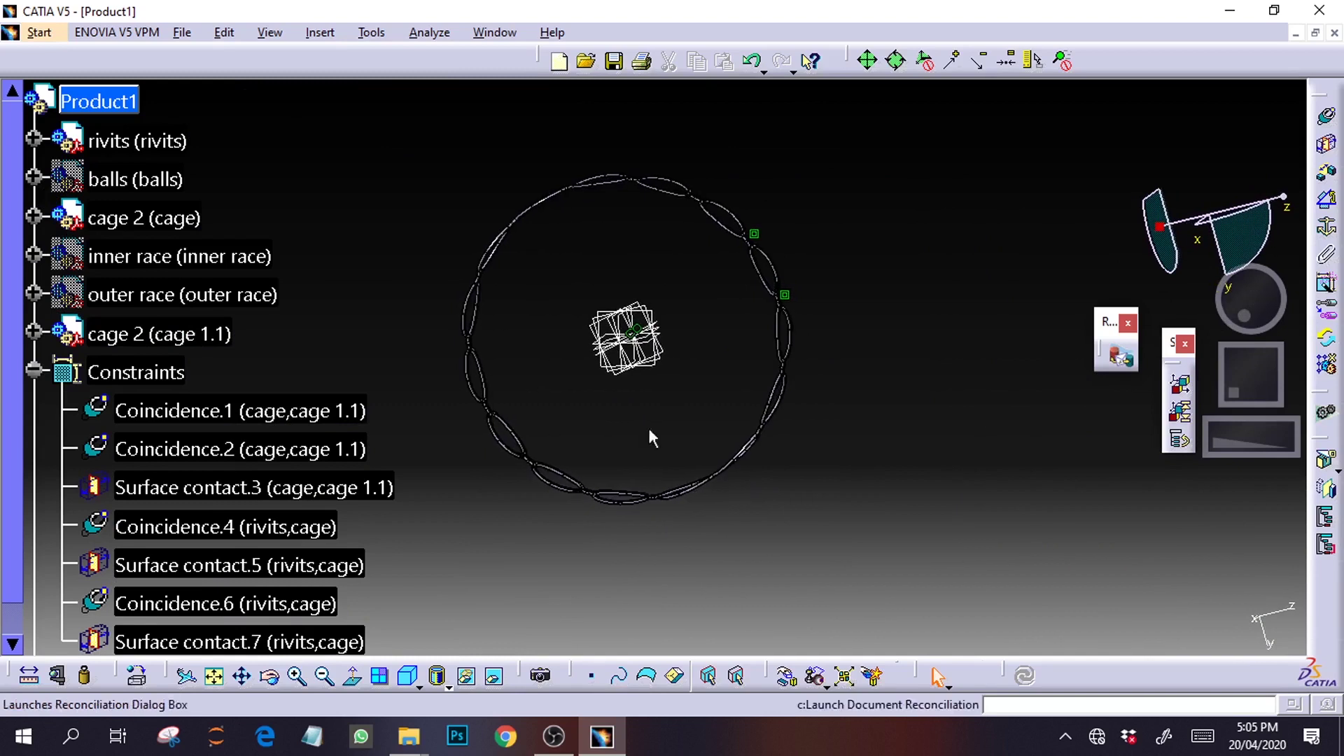
right_click(173, 183)
left_click(224, 237)
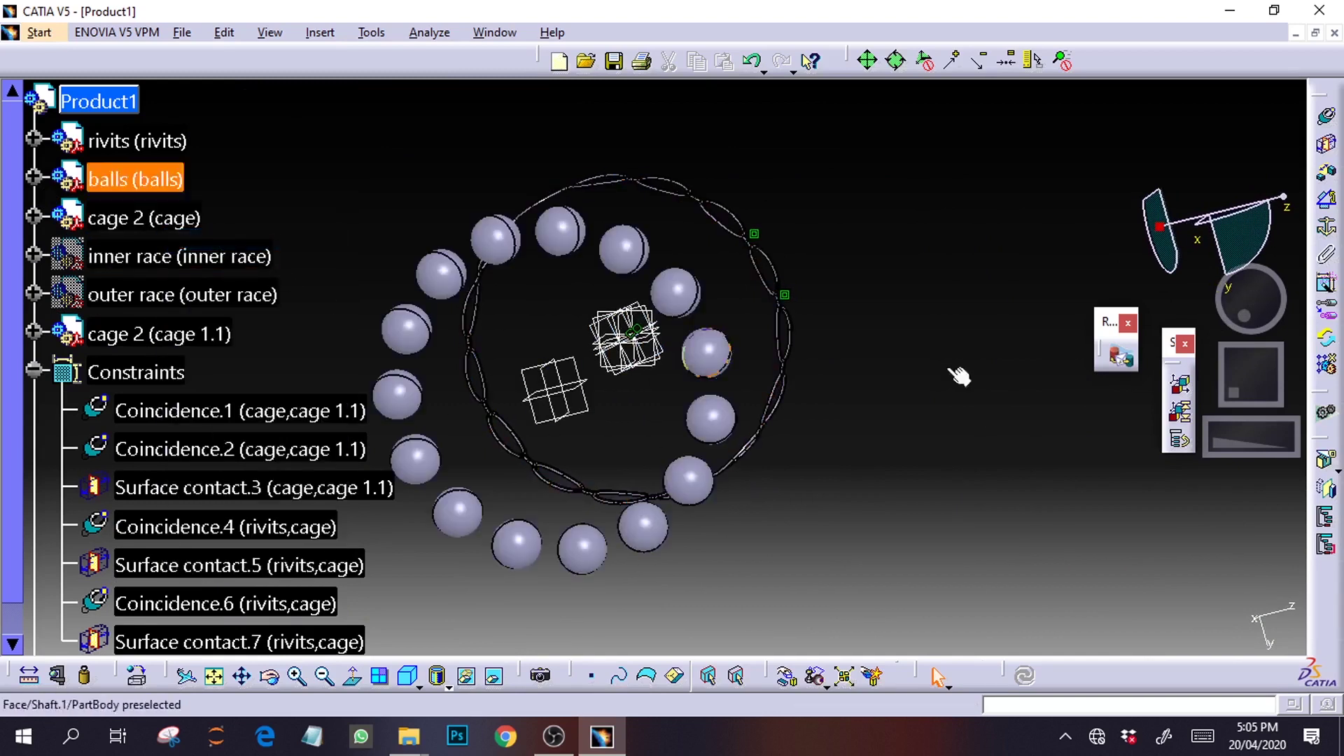
left_click_drag(1245, 328, 1199, 315)
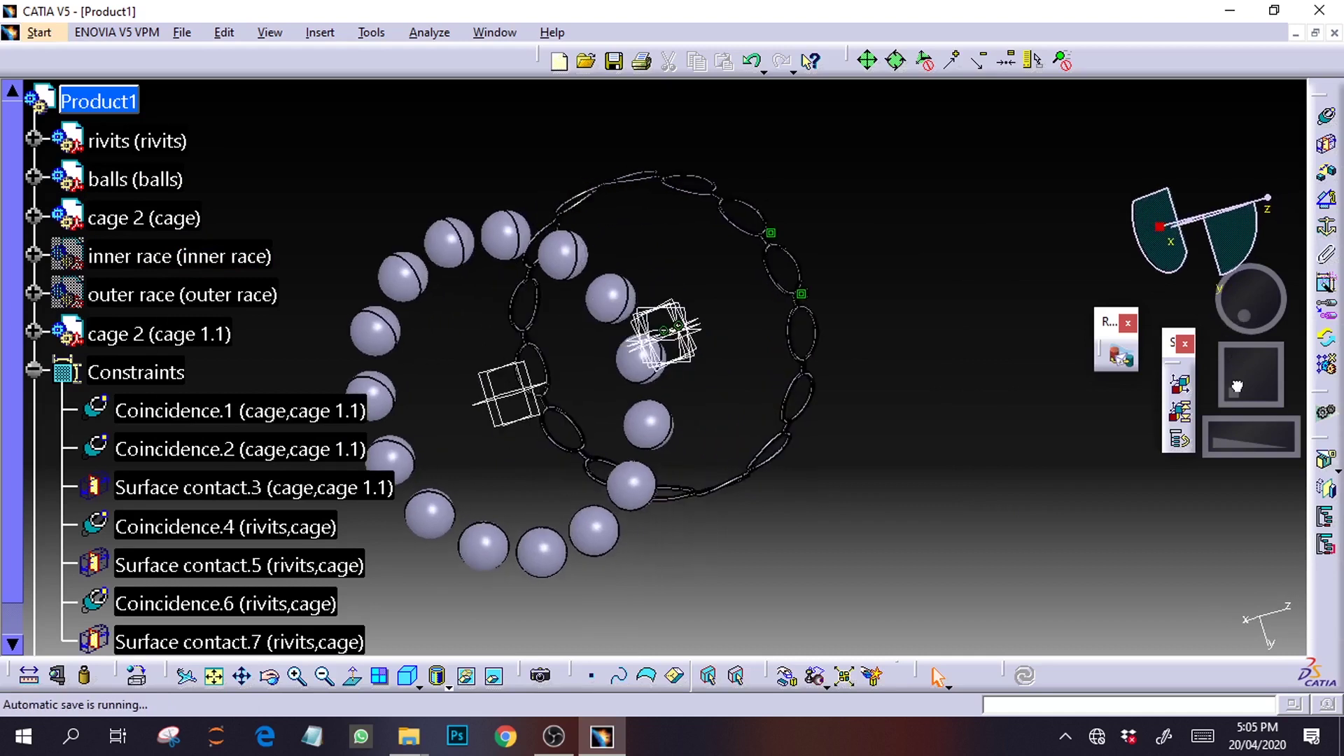
left_click_drag(1298, 394, 1243, 324)
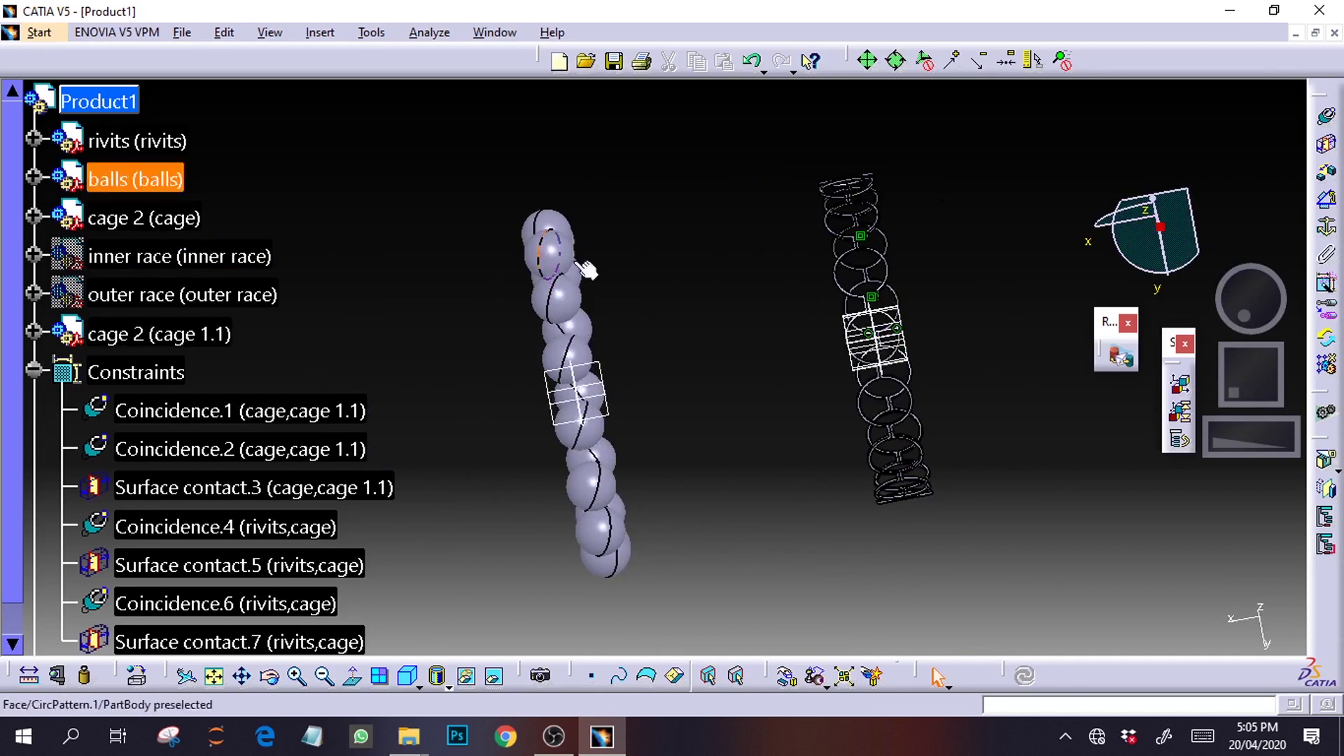
left_click(784, 676)
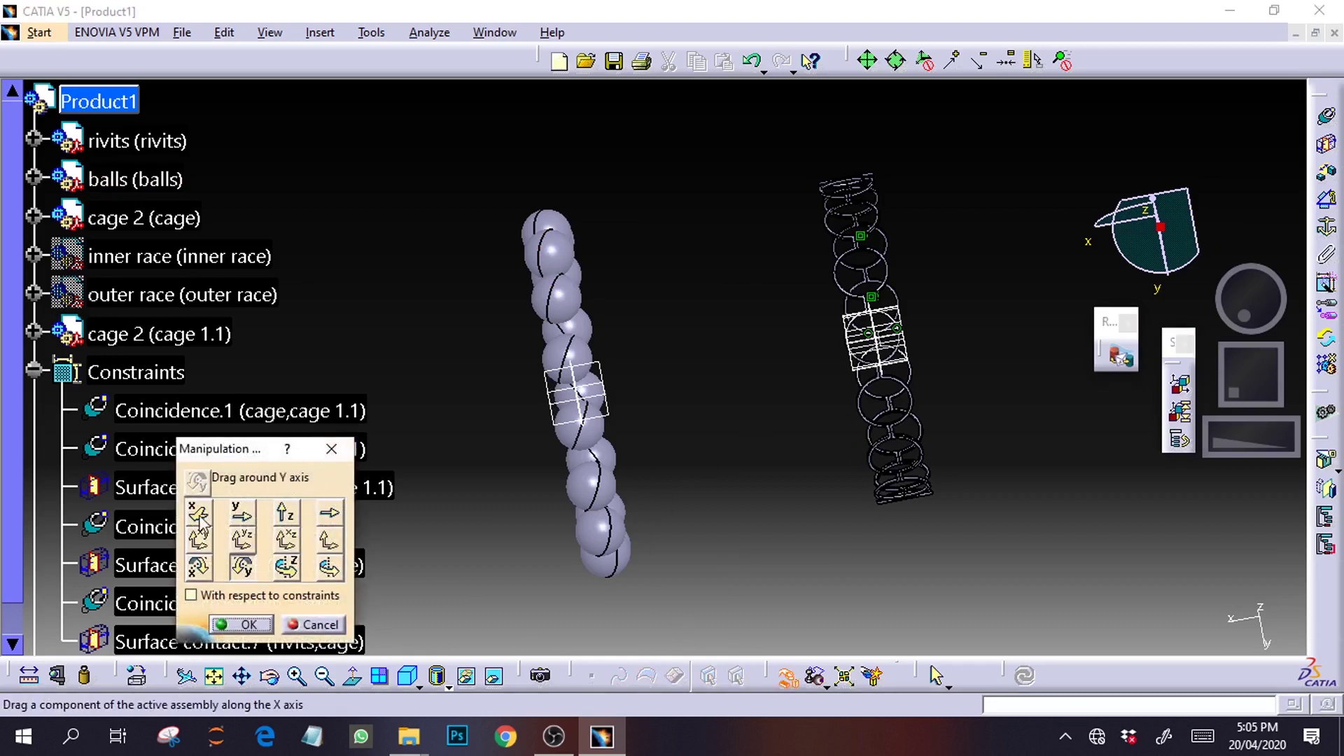
left_click(332, 450)
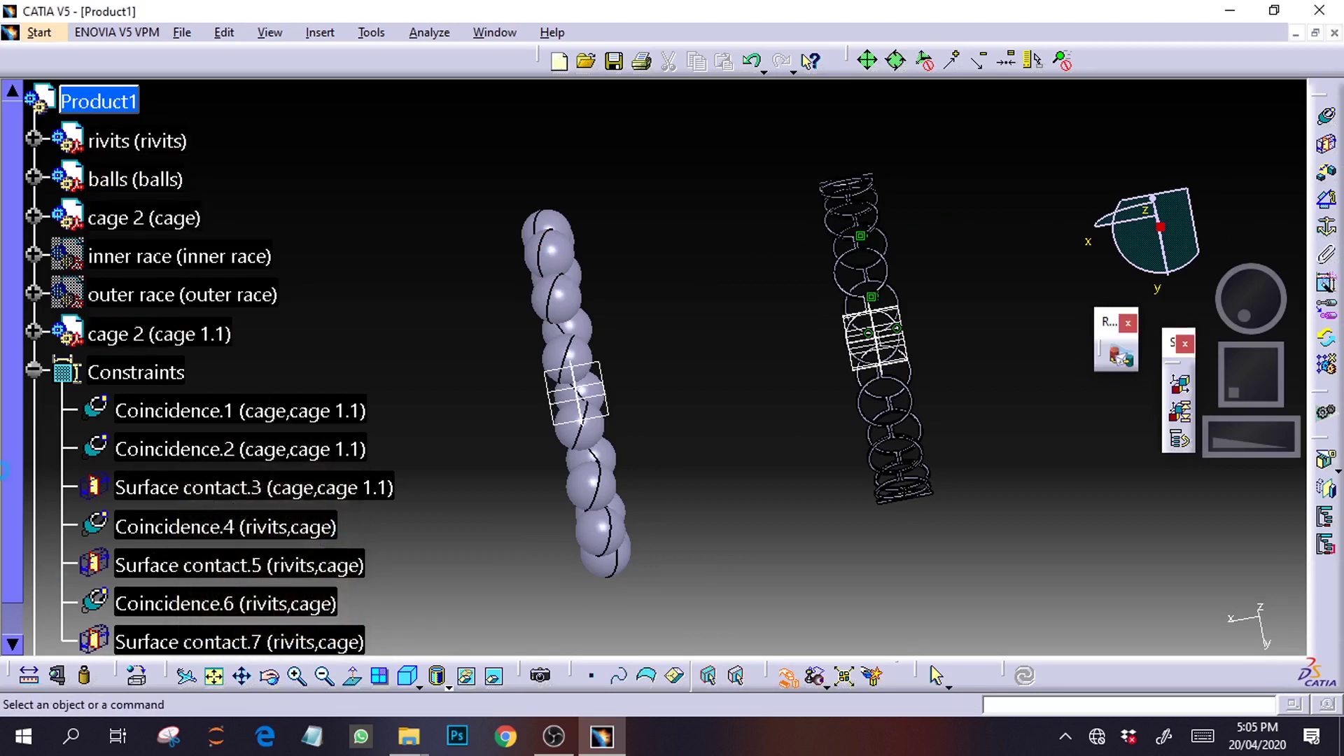
Show the hidden inner race component beside the balls and cages
right_click(133, 261)
left_click(200, 315)
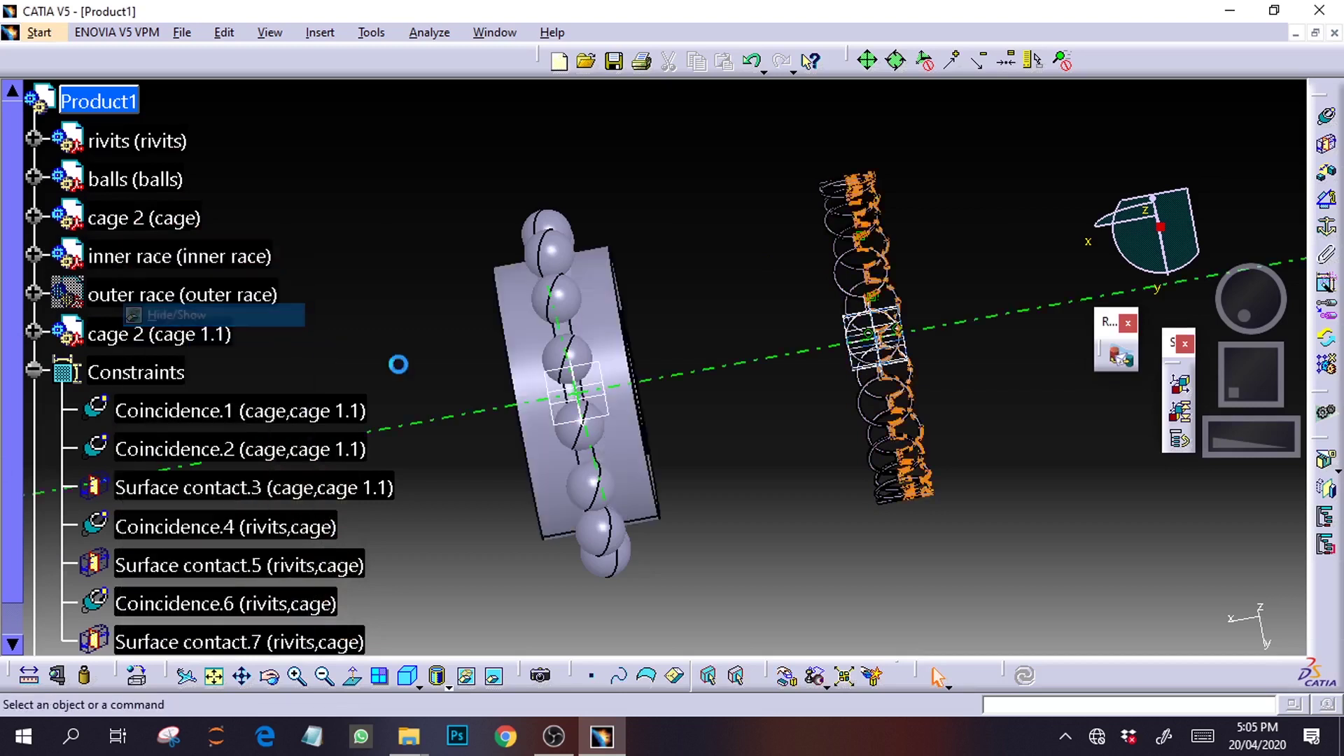
left_click_drag(1239, 321, 1266, 318)
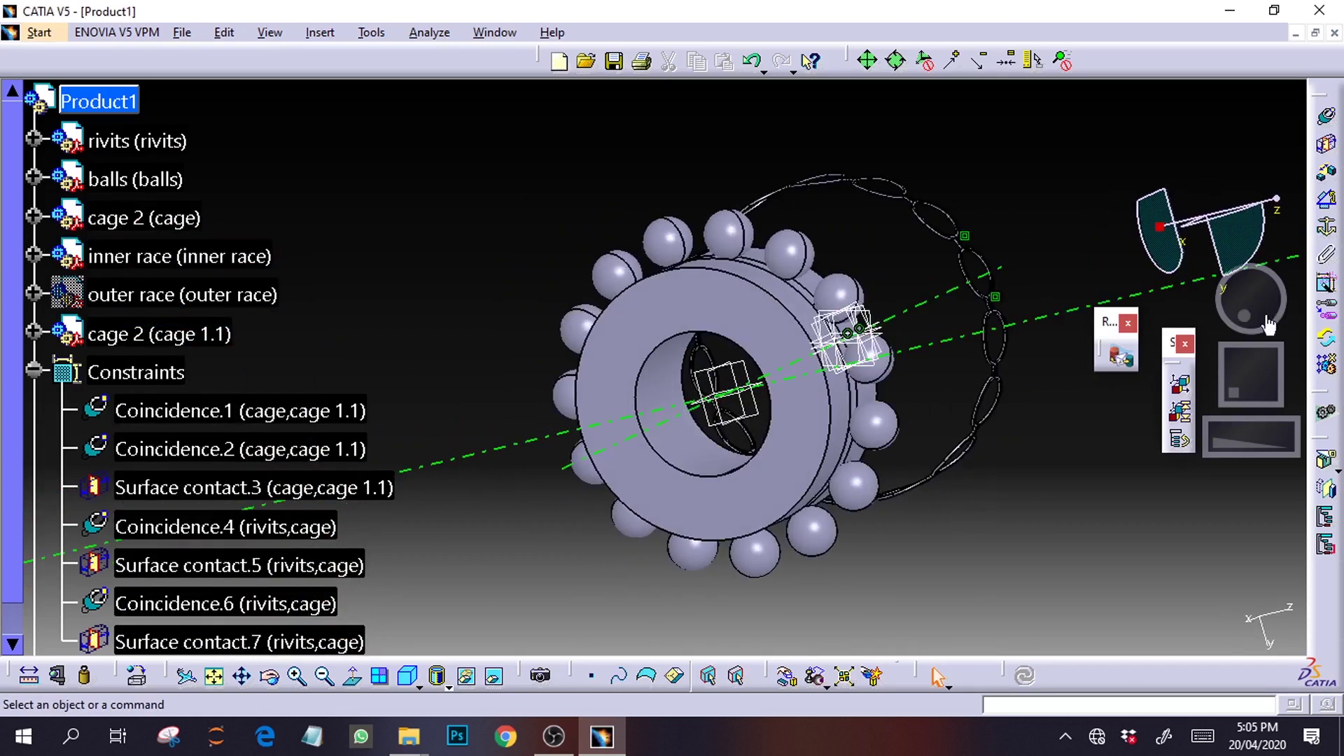
left_click(1328, 120)
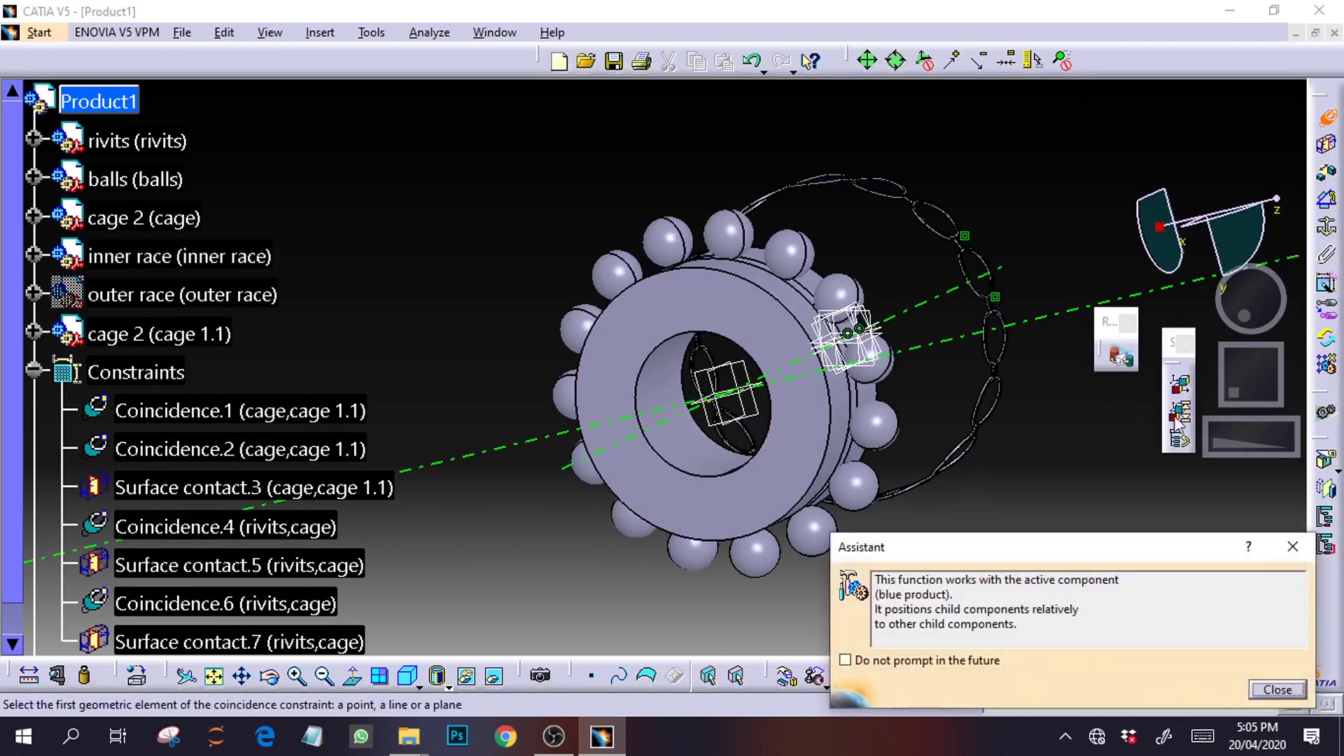
left_click_drag(1220, 441, 1312, 441)
left_click(672, 377)
left_click_drag(1282, 443, 1169, 413)
left_click_drag(1243, 387, 1188, 392)
left_click(1188, 393)
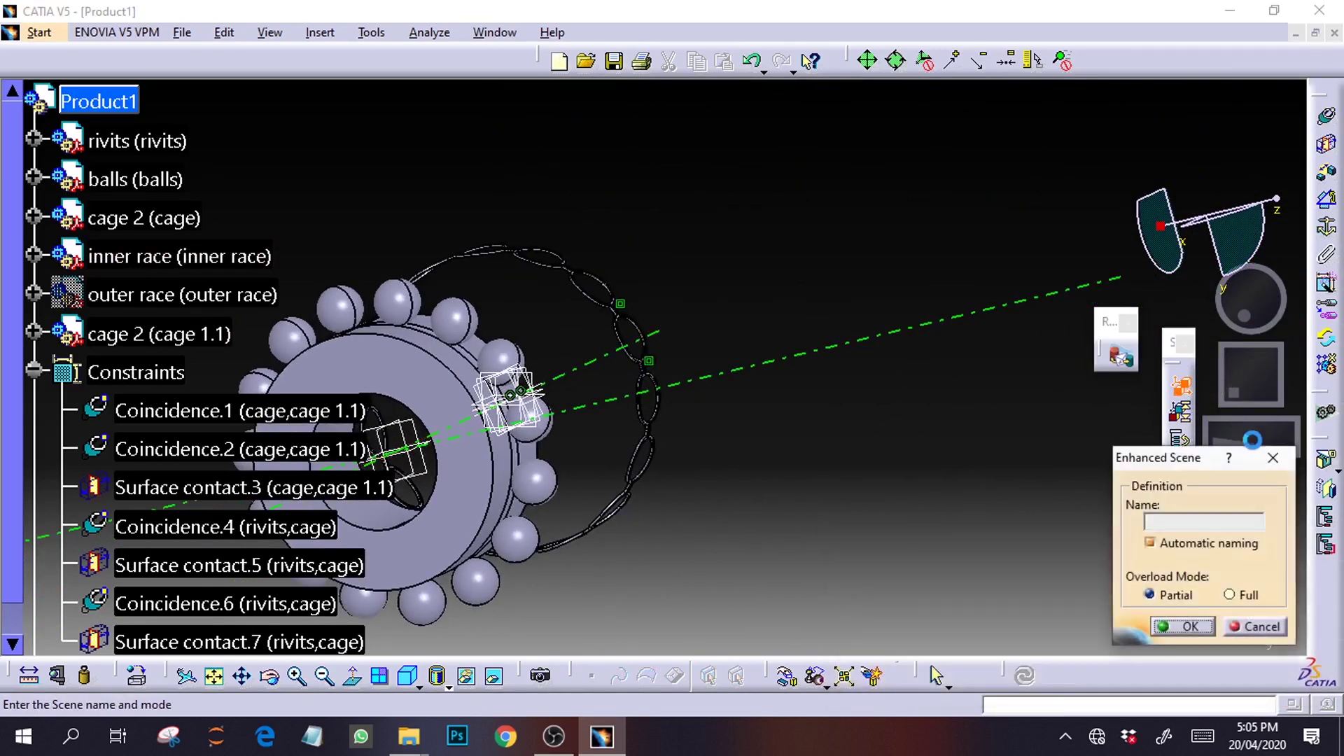
left_click(1271, 457)
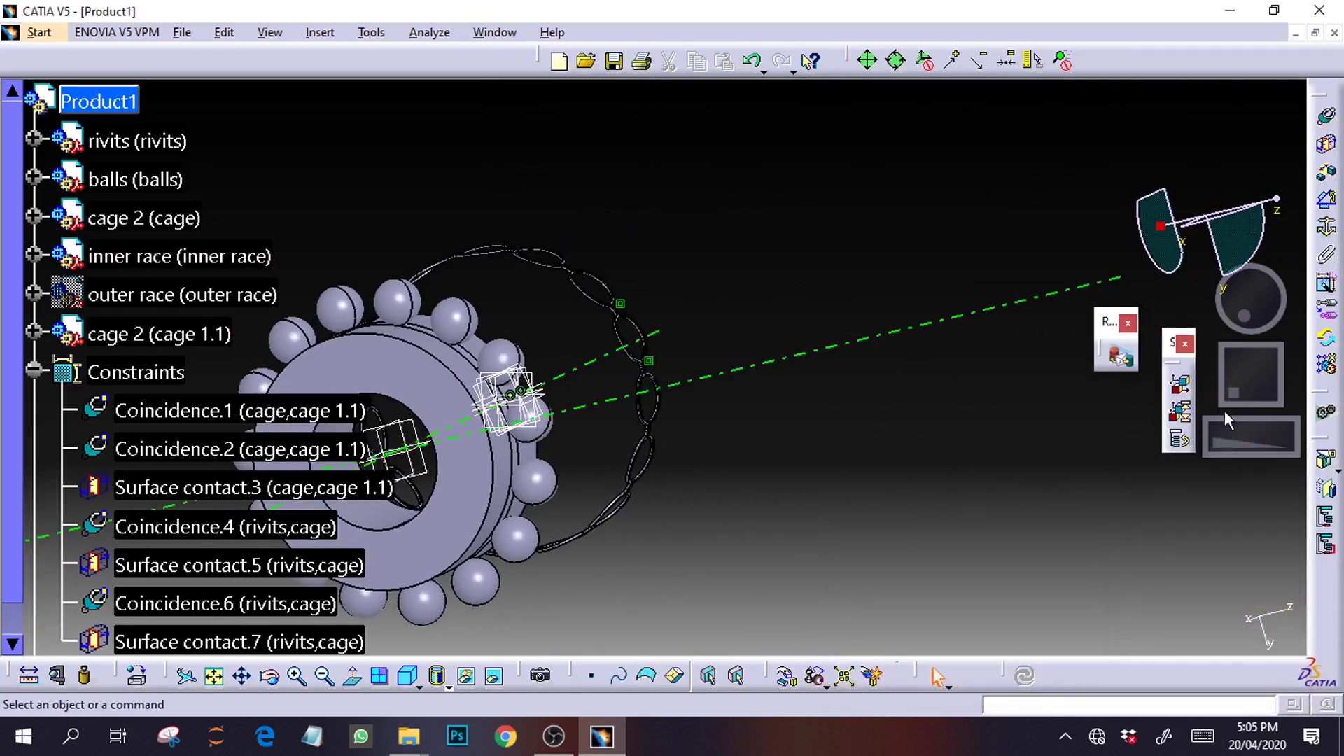
Start a coincidence constraint with the central axis of the inner race as its first element
left_click_drag(1231, 396, 1280, 385)
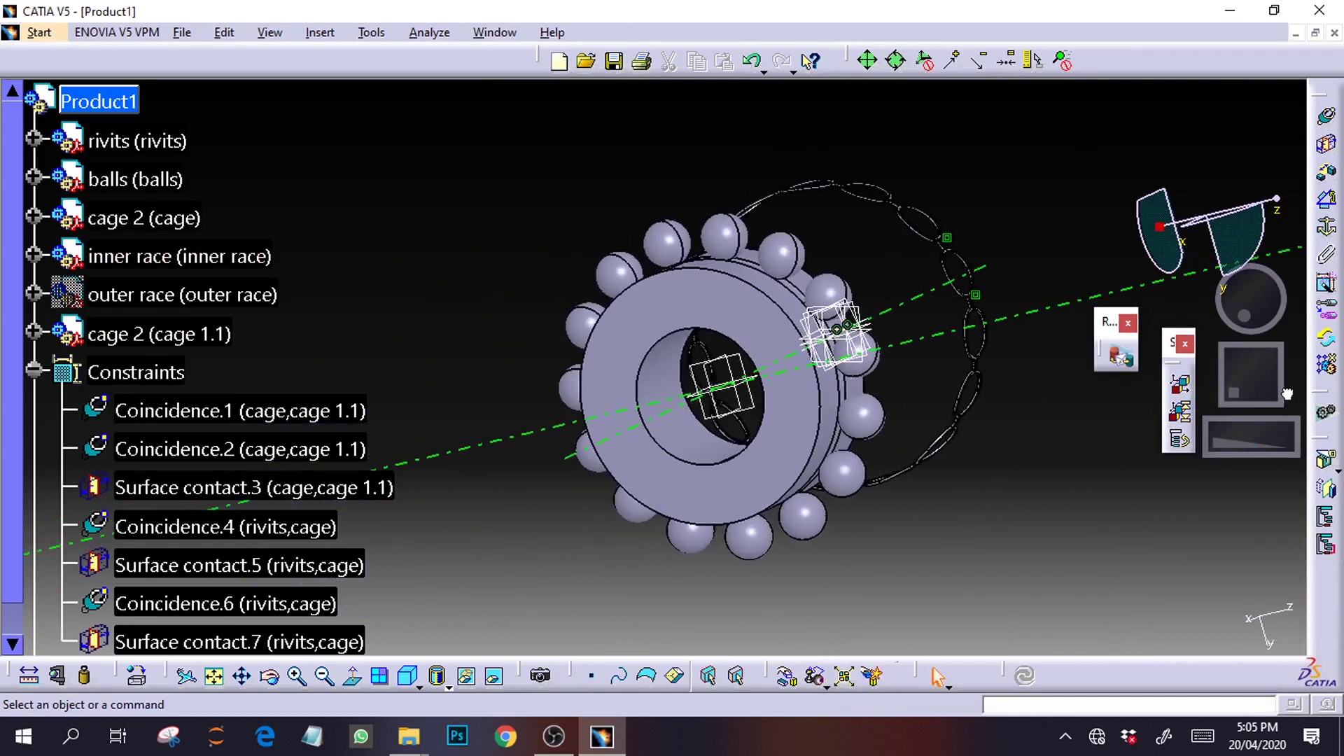
left_click(1327, 118)
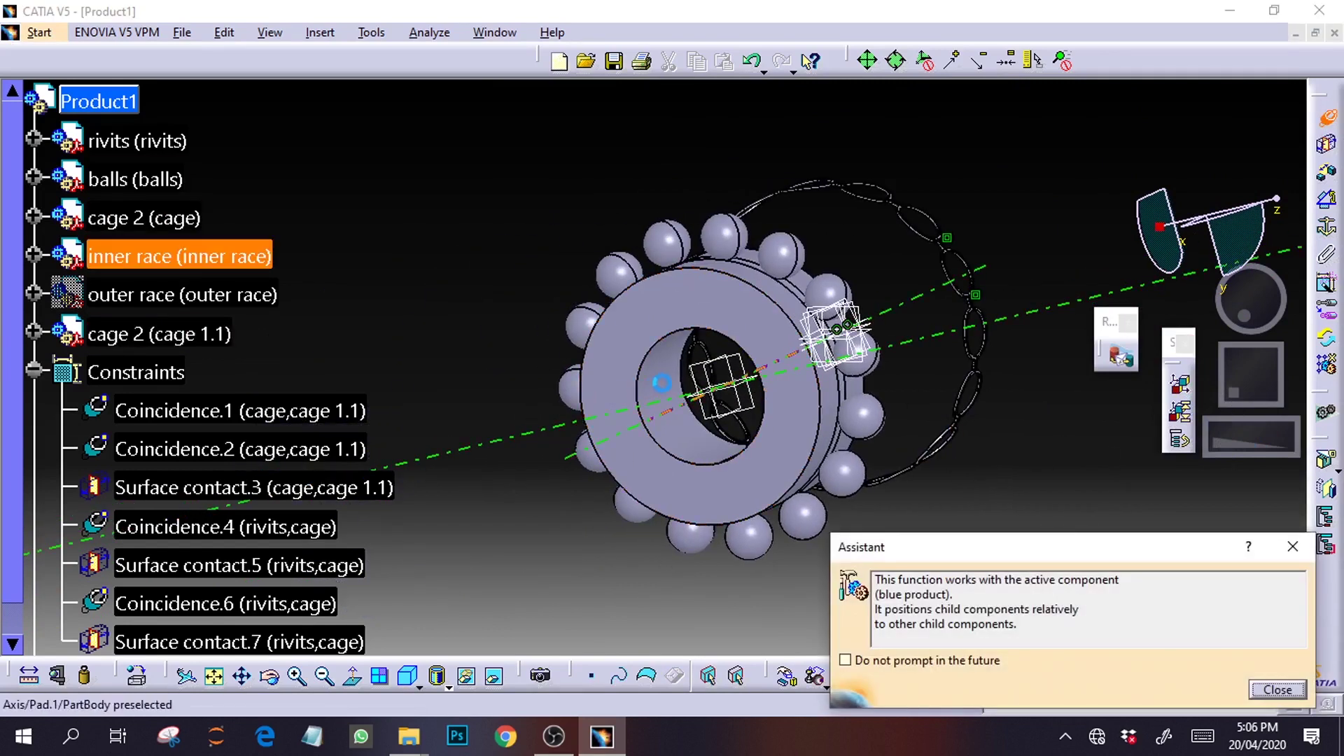
left_click(663, 383)
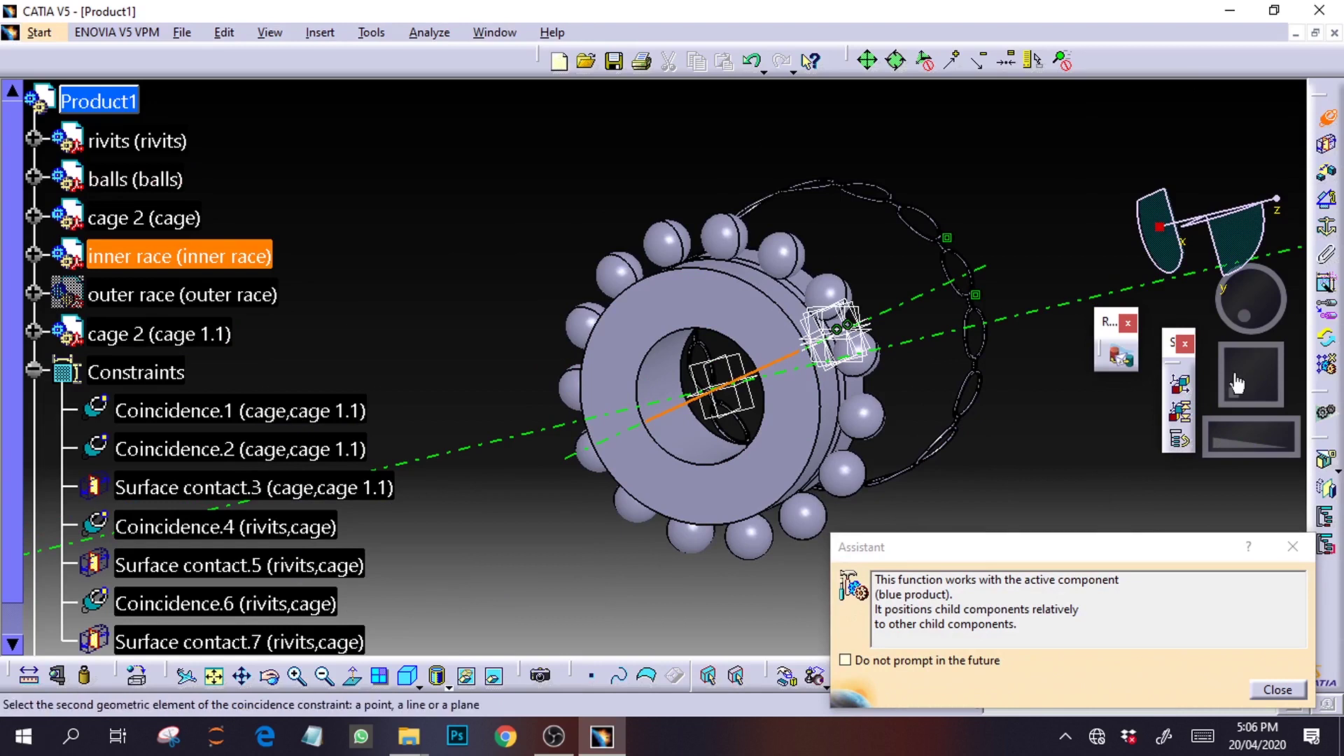
Complete the coincidence constraint with the central axis of the first cage as its second element
left_click_drag(1217, 445, 1295, 445)
left_click_drag(1257, 394, 1222, 405)
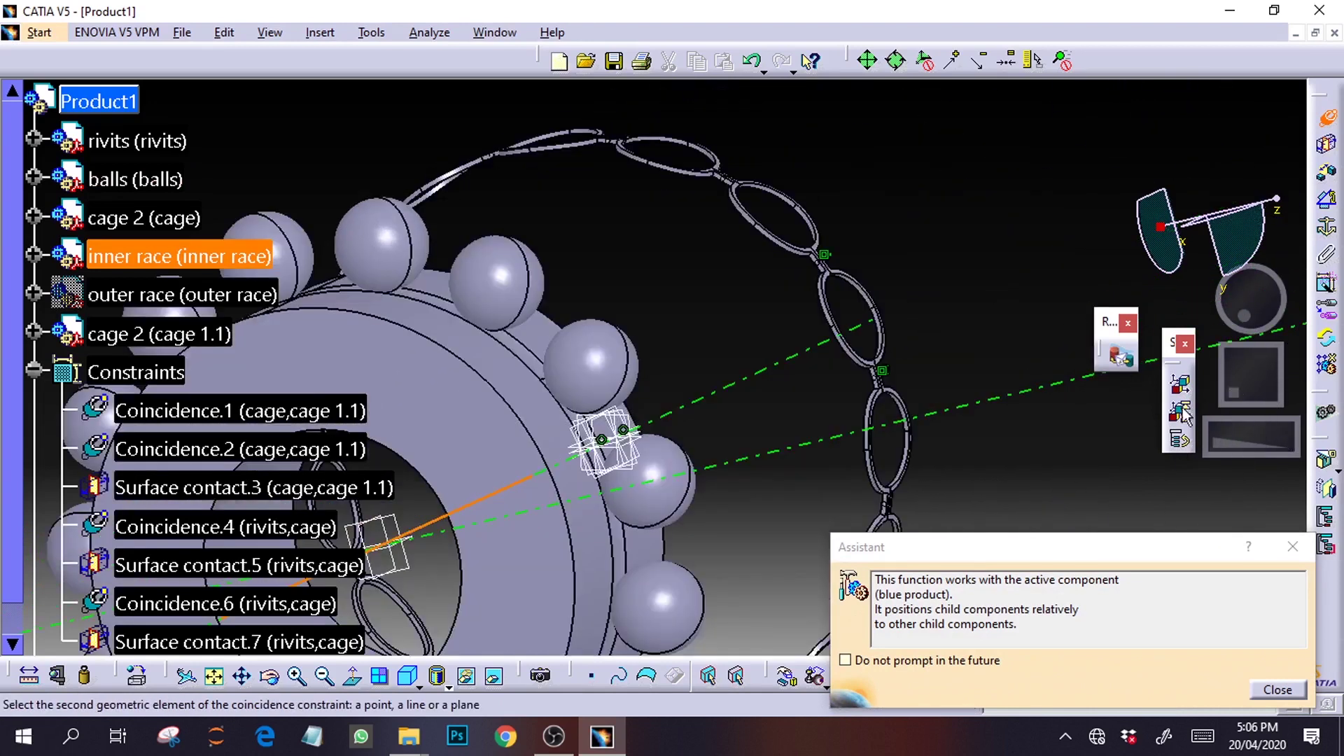
left_click_drag(1238, 306, 1288, 298)
middle_click_drag(1288, 299, 1278, 288)
left_click_drag(1213, 427, 1271, 416)
middle_click_drag(1238, 391, 1297, 433, "ctrl")
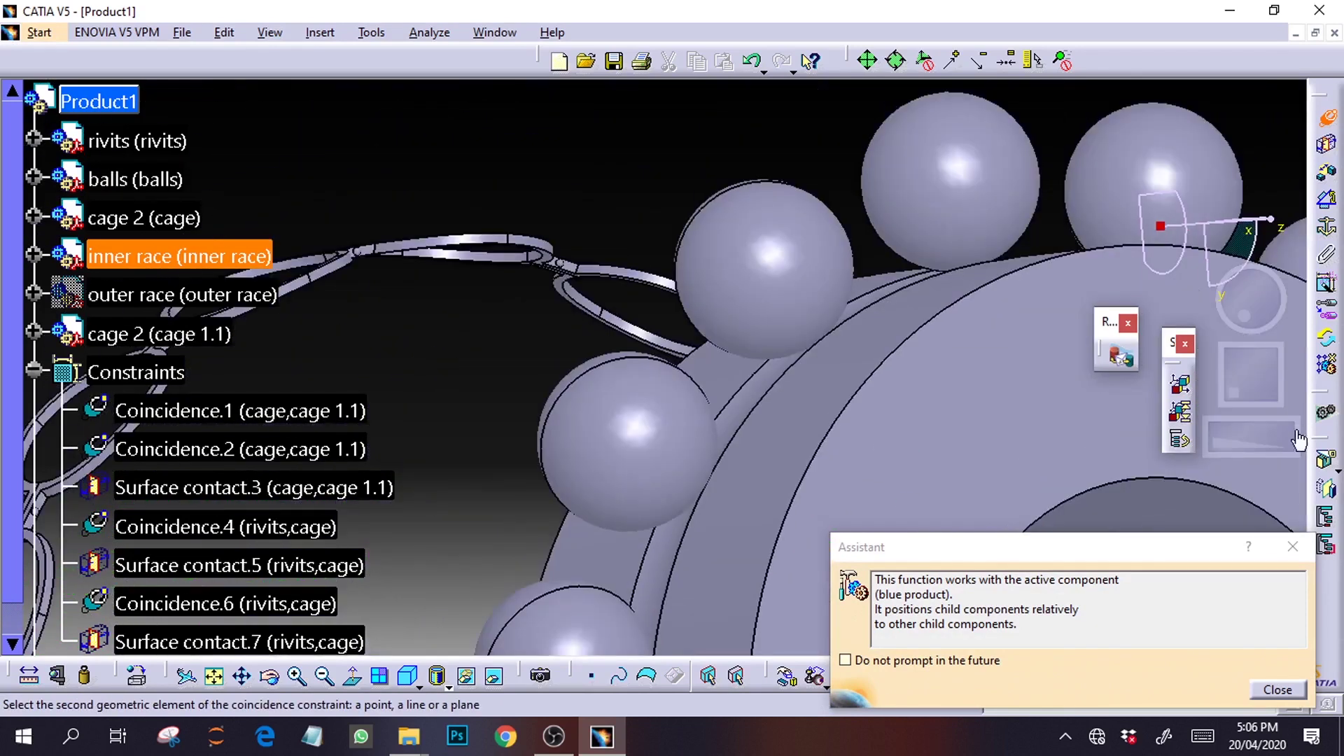
left_click_drag(1225, 437, 1294, 442)
mouse_move(1259, 319)
left_mouse_down()
mouse_move(1269, 296)
mouse_move(1256, 318)
left_mouse_up()
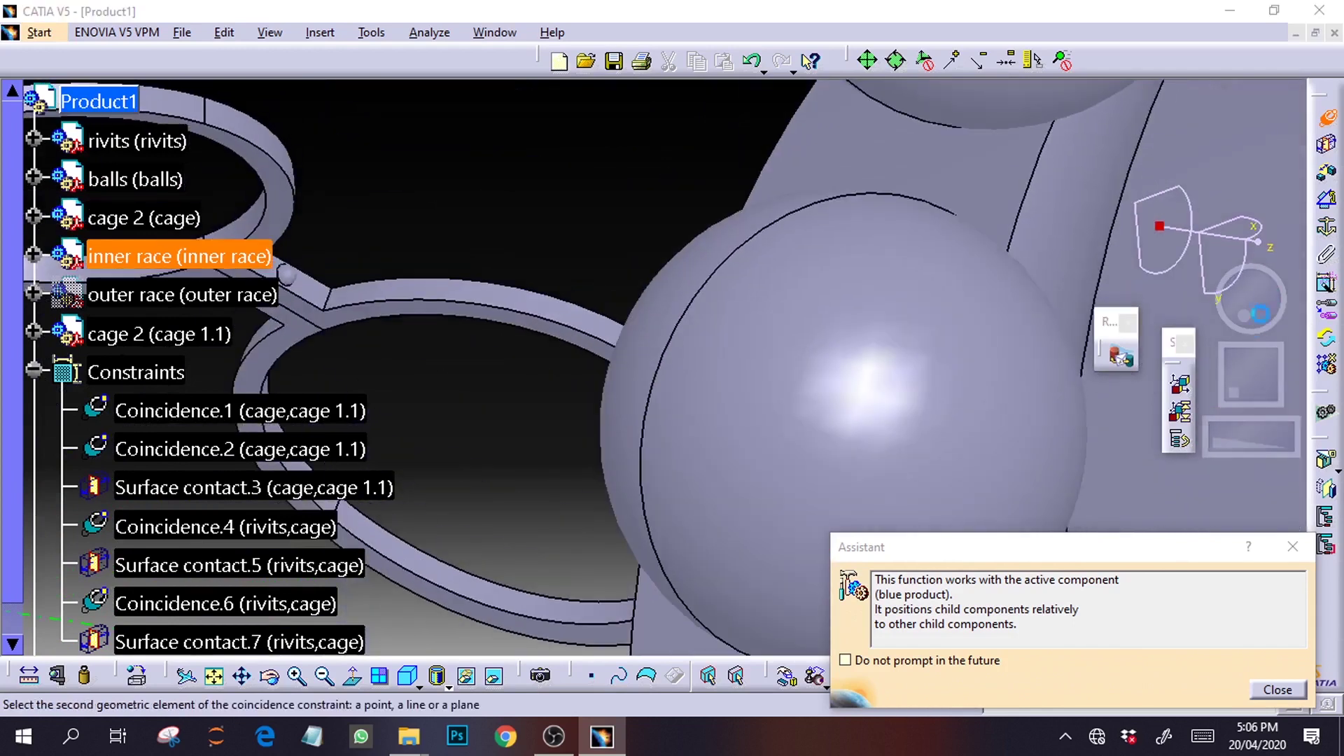
double_click(1235, 389)
left_click(1267, 172)
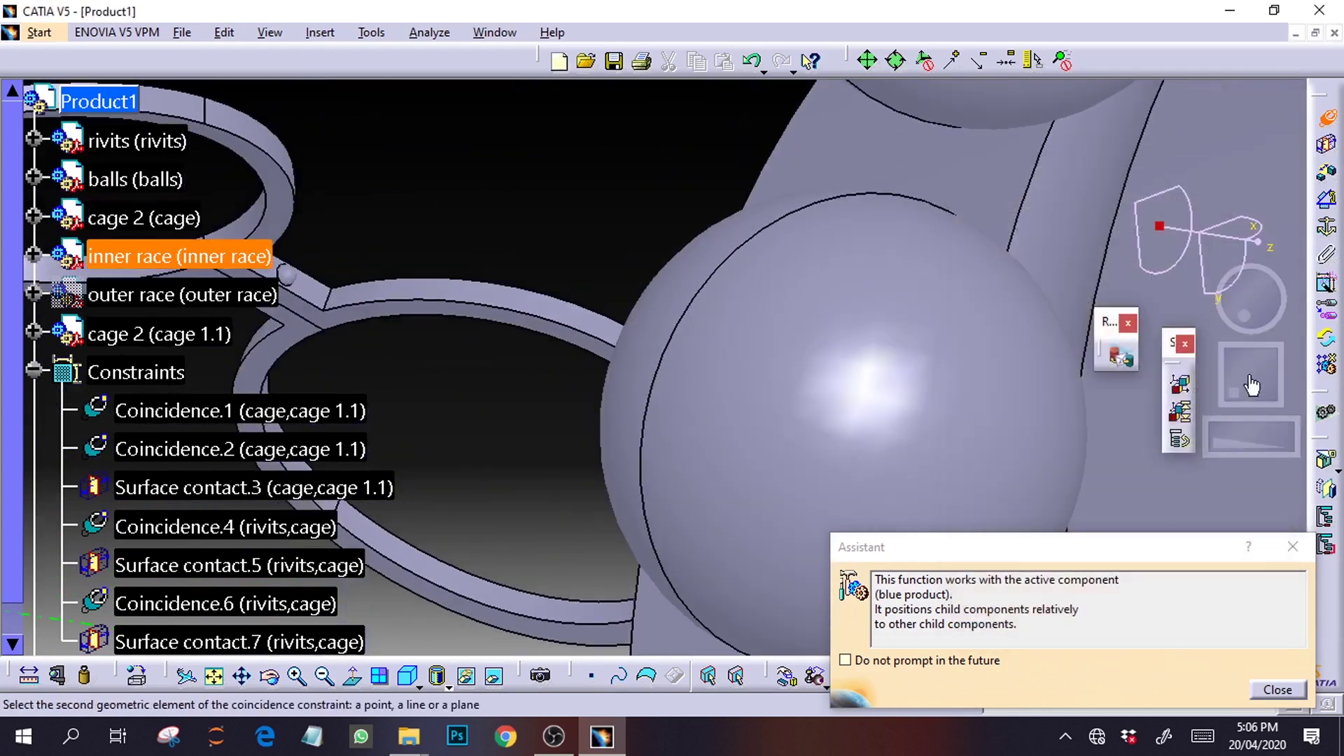
left_click_drag(1254, 383, 1280, 376)
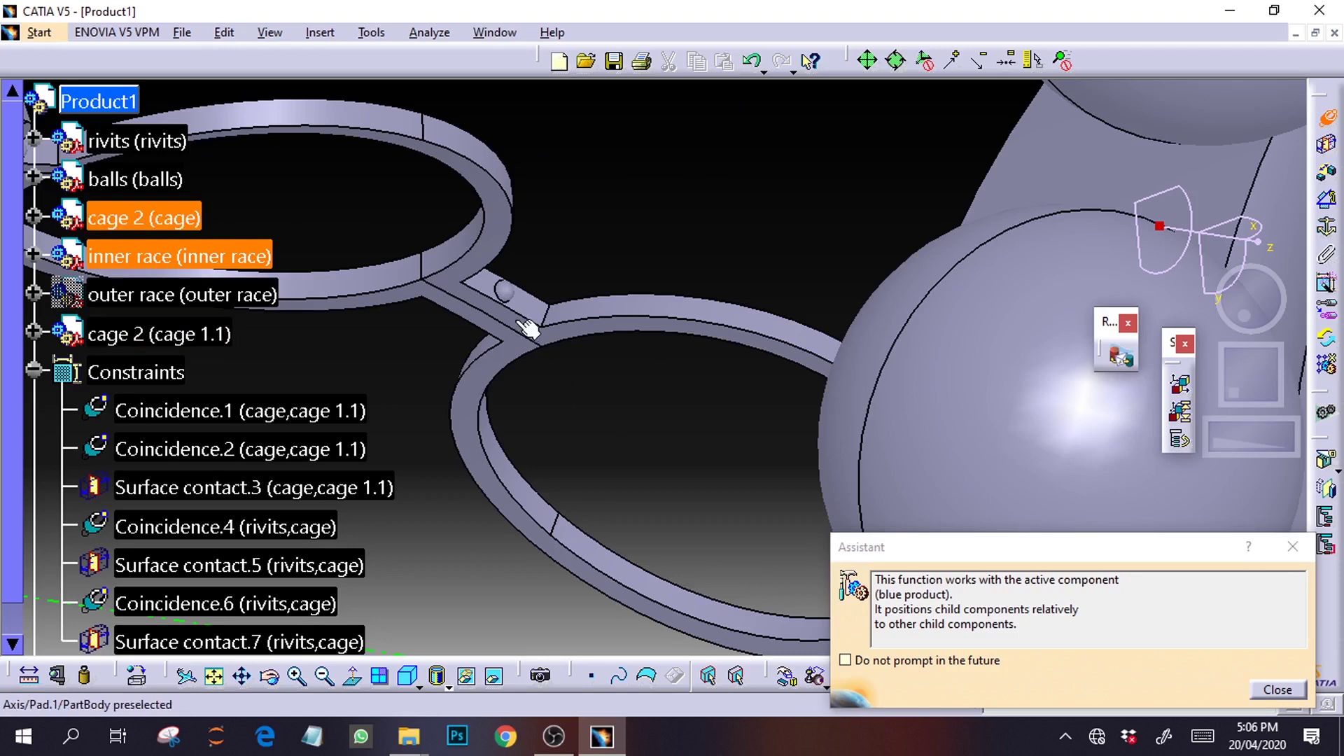
left_click(515, 319)
Update the assembly to apply the coincidence constraint between the inner race and the cage
left_click_drag(1263, 433, 420, 446)
double_click(1263, 448)
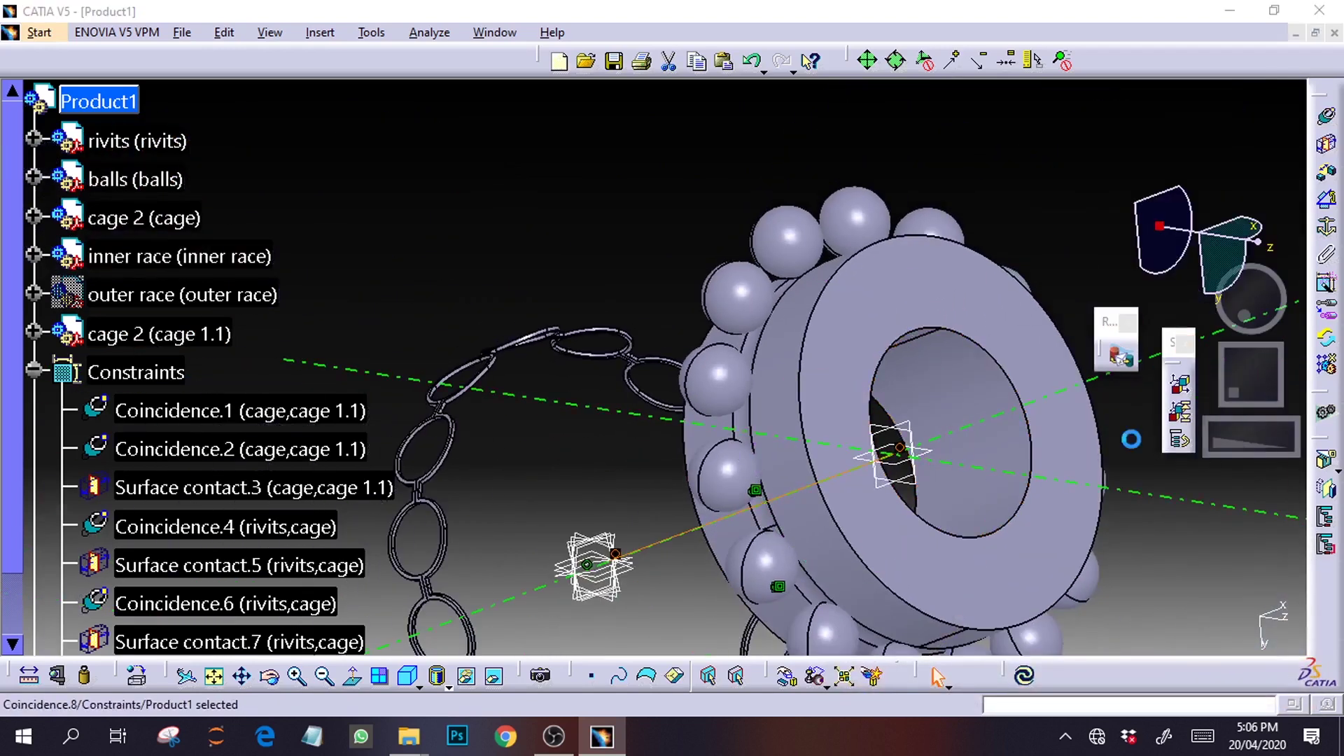
left_click(1267, 171)
left_click_drag(1264, 441, 1178, 437)
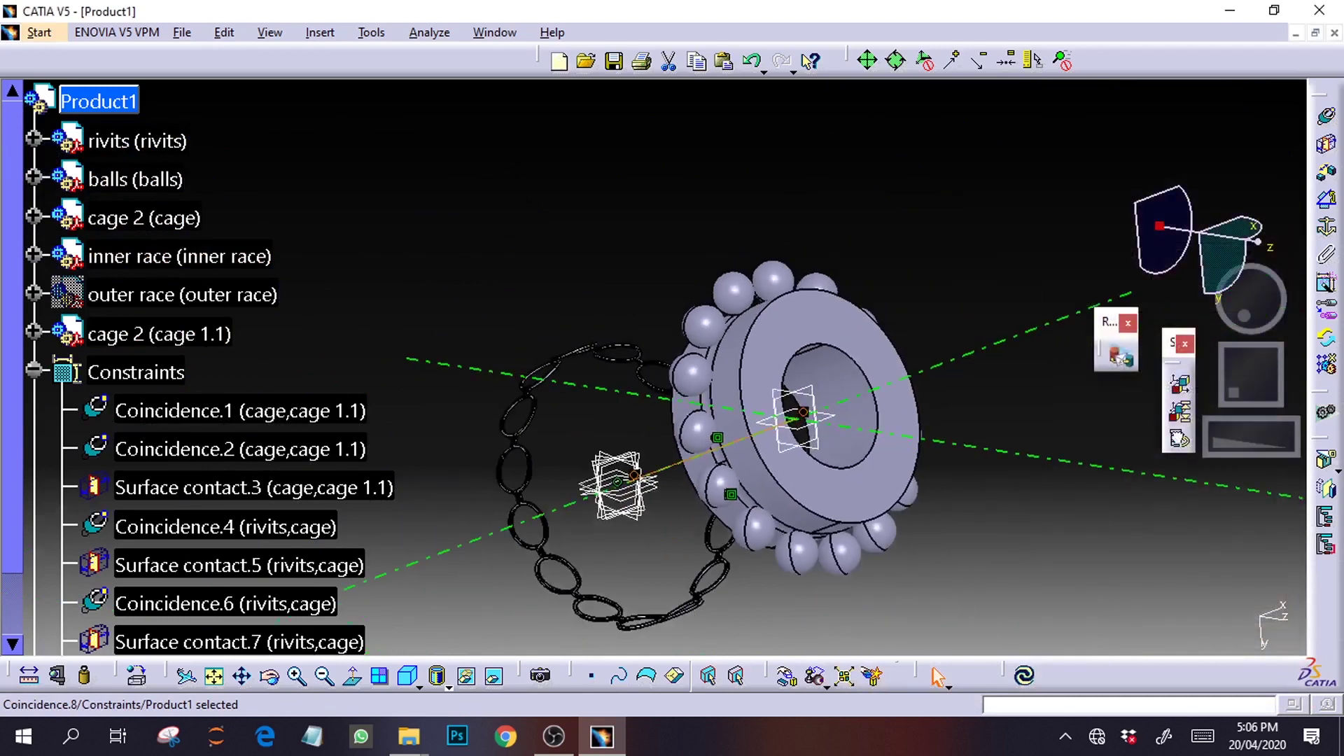
mouse_move(1267, 310)
left_mouse_down()
mouse_move(1281, 302)
mouse_move(1230, 312)
mouse_move(1278, 386)
mouse_move(1278, 343)
mouse_move(1256, 317)
left_mouse_up()
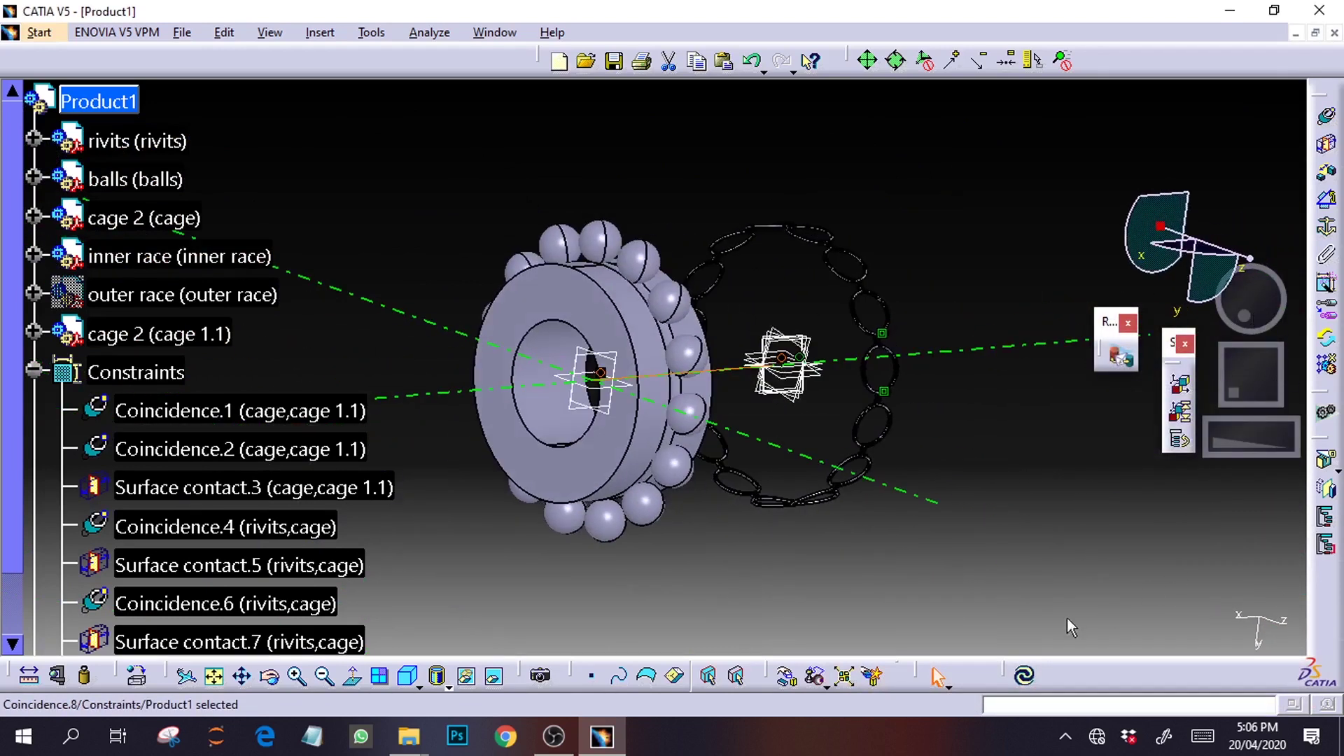
left_click(1024, 675)
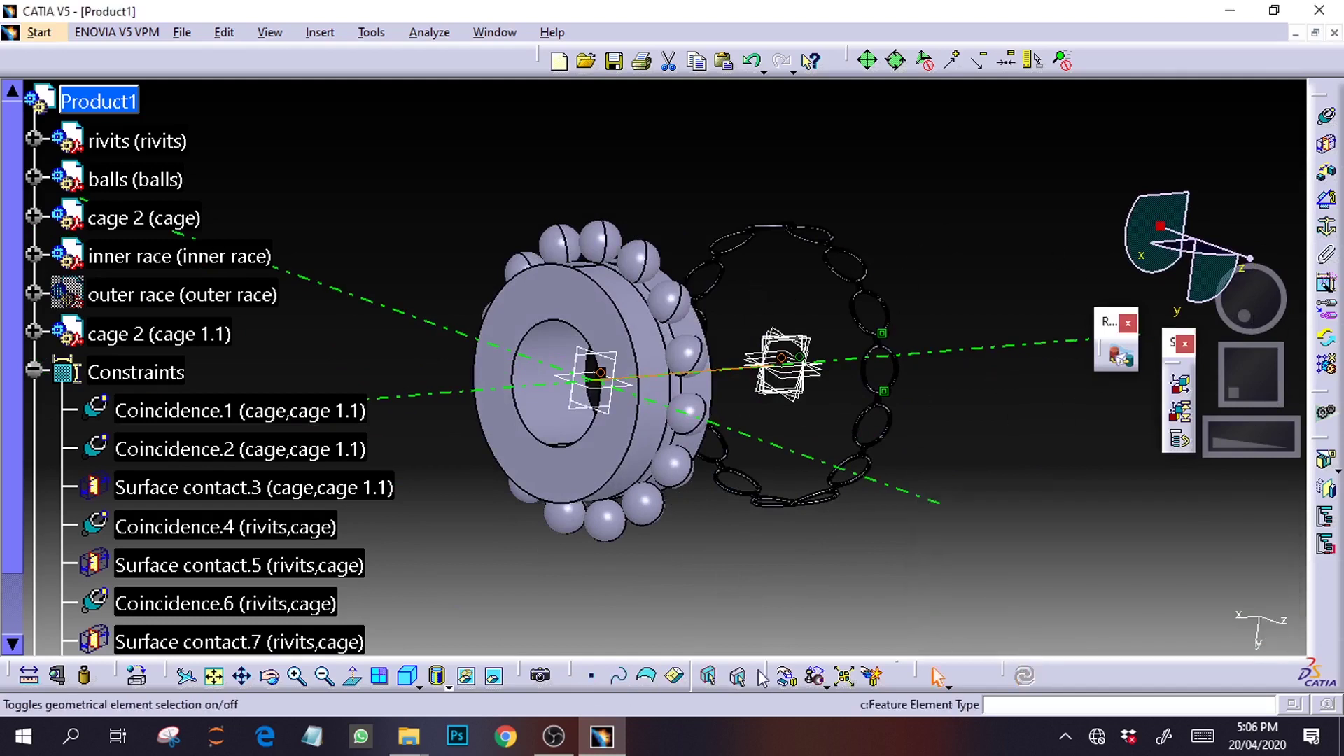
left_click(788, 675)
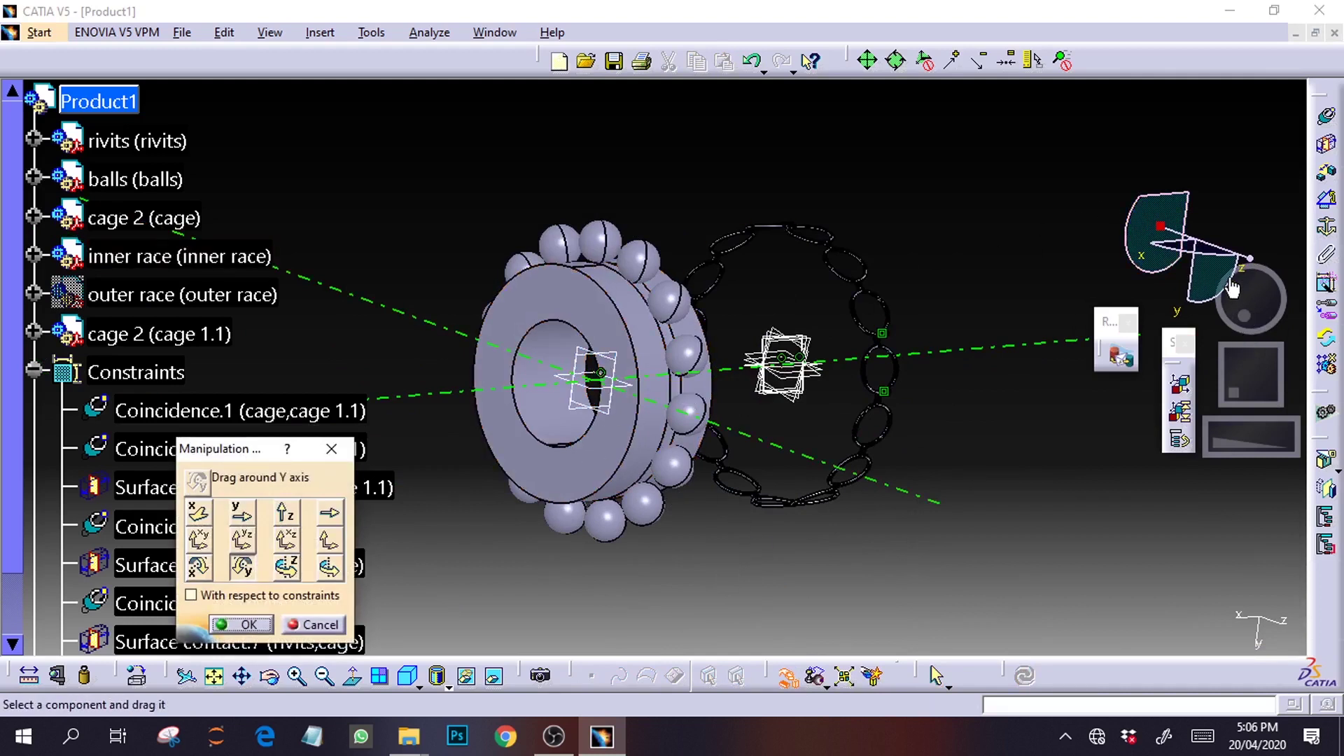
left_click(331, 448)
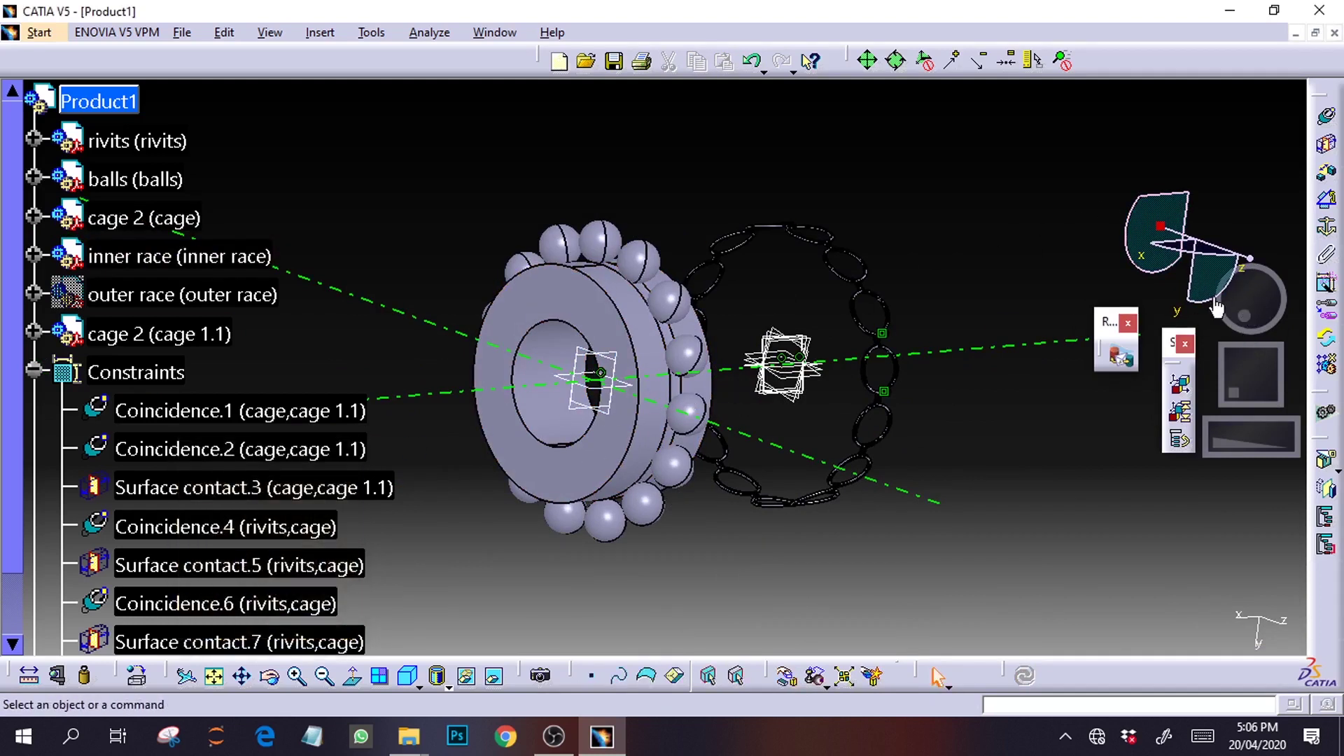
left_click_drag(1213, 303, 1185, 172)
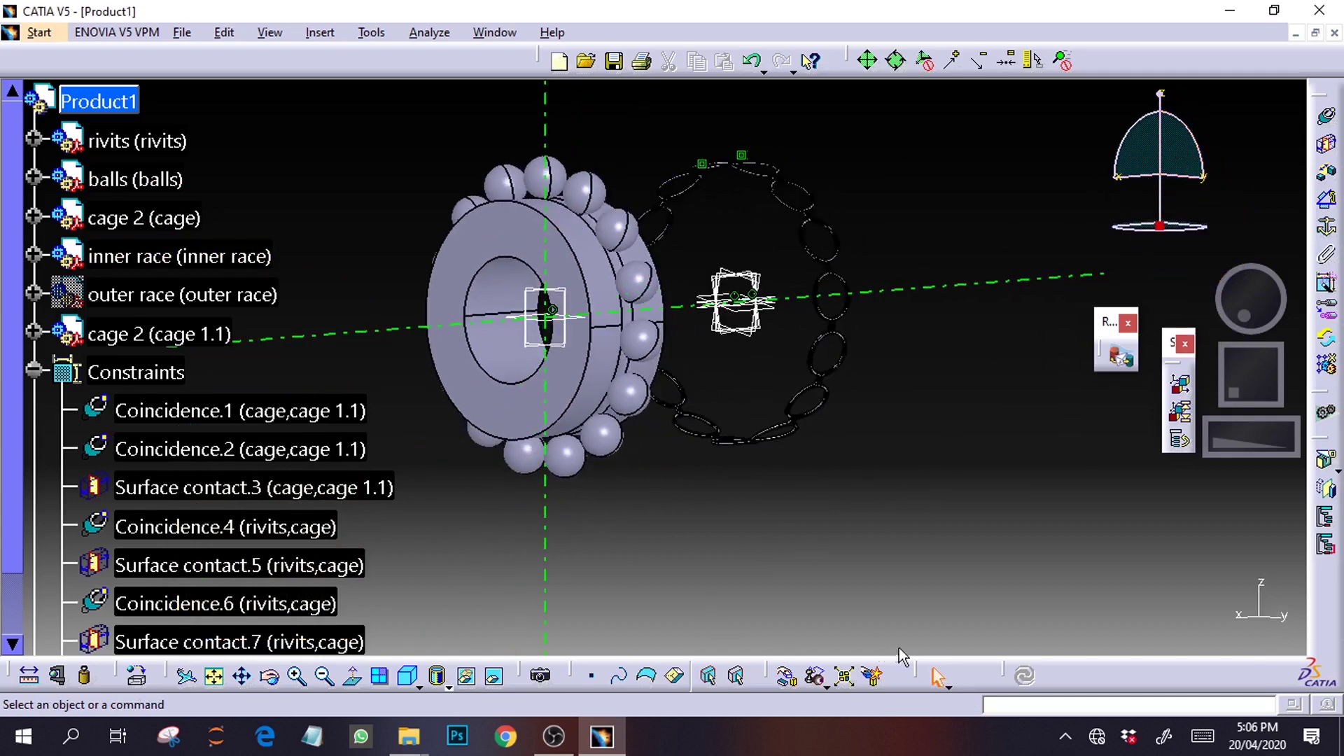
left_click(786, 676)
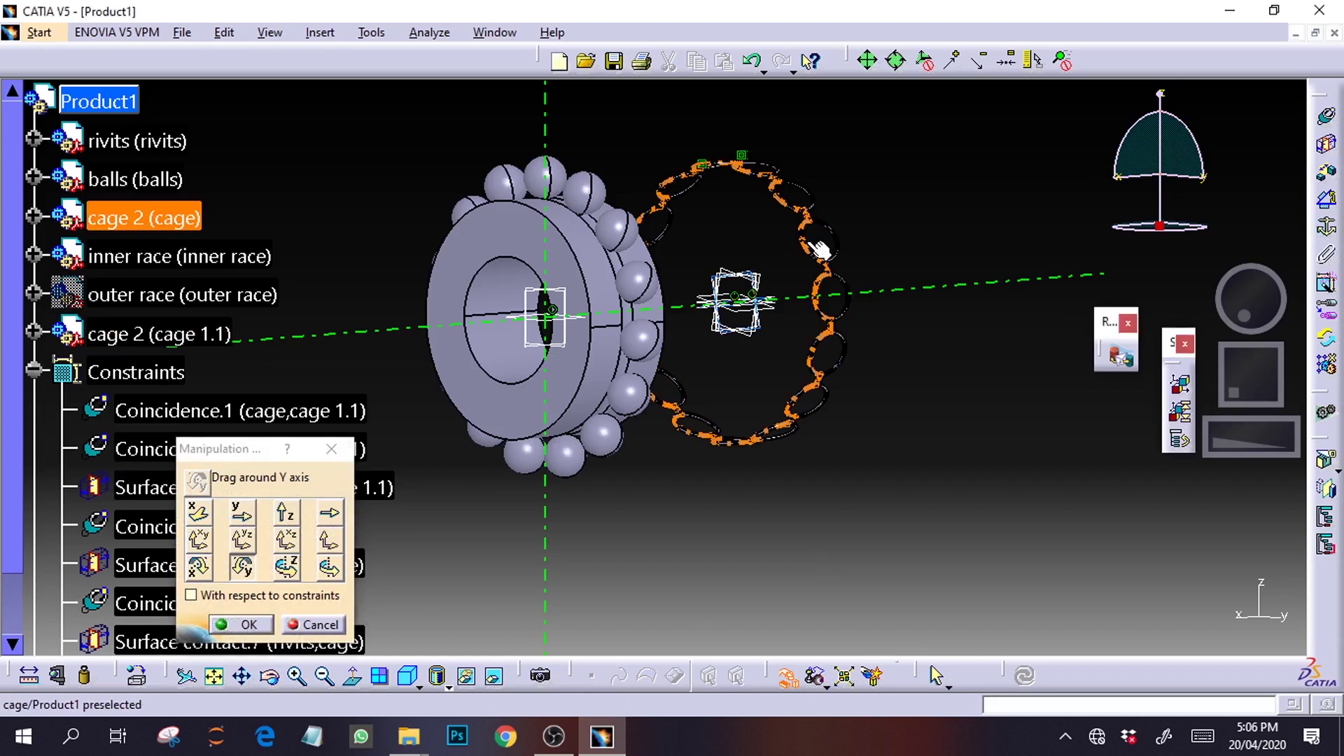
left_click_drag(818, 249, 539, 259)
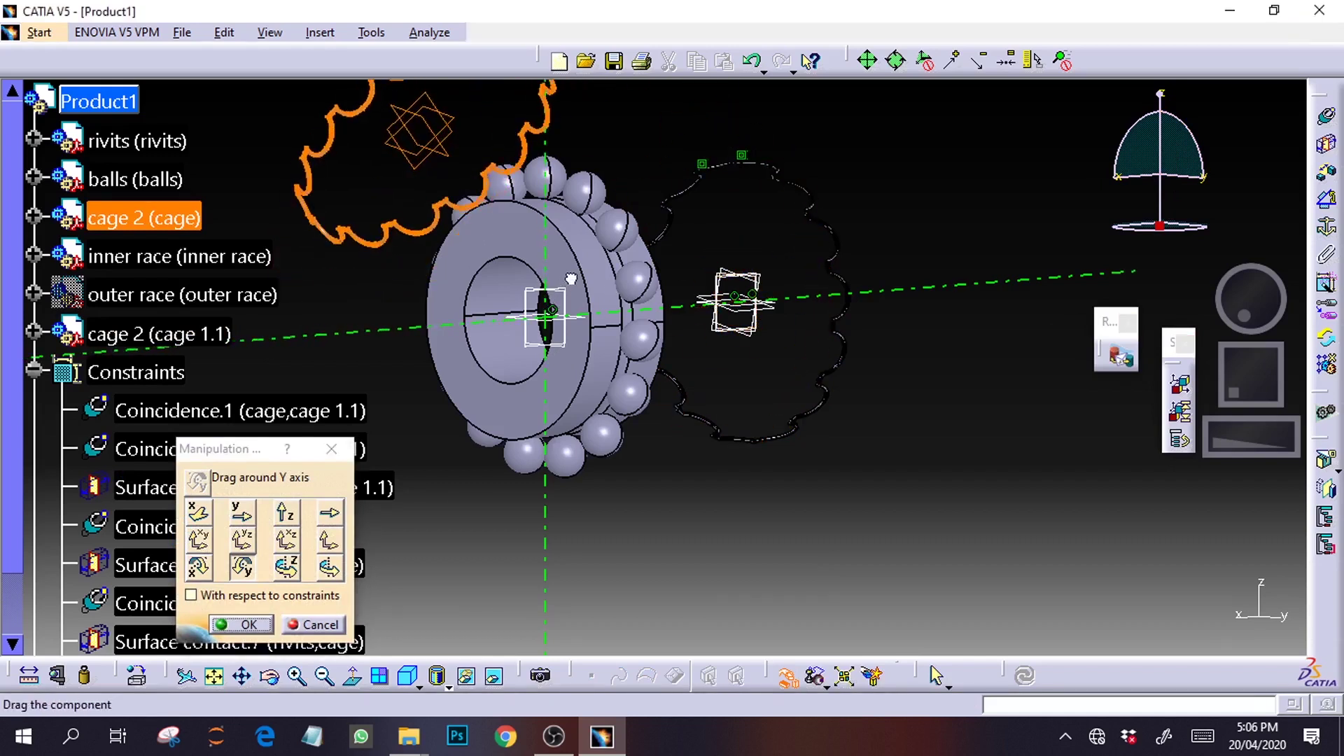
left_click(331, 450)
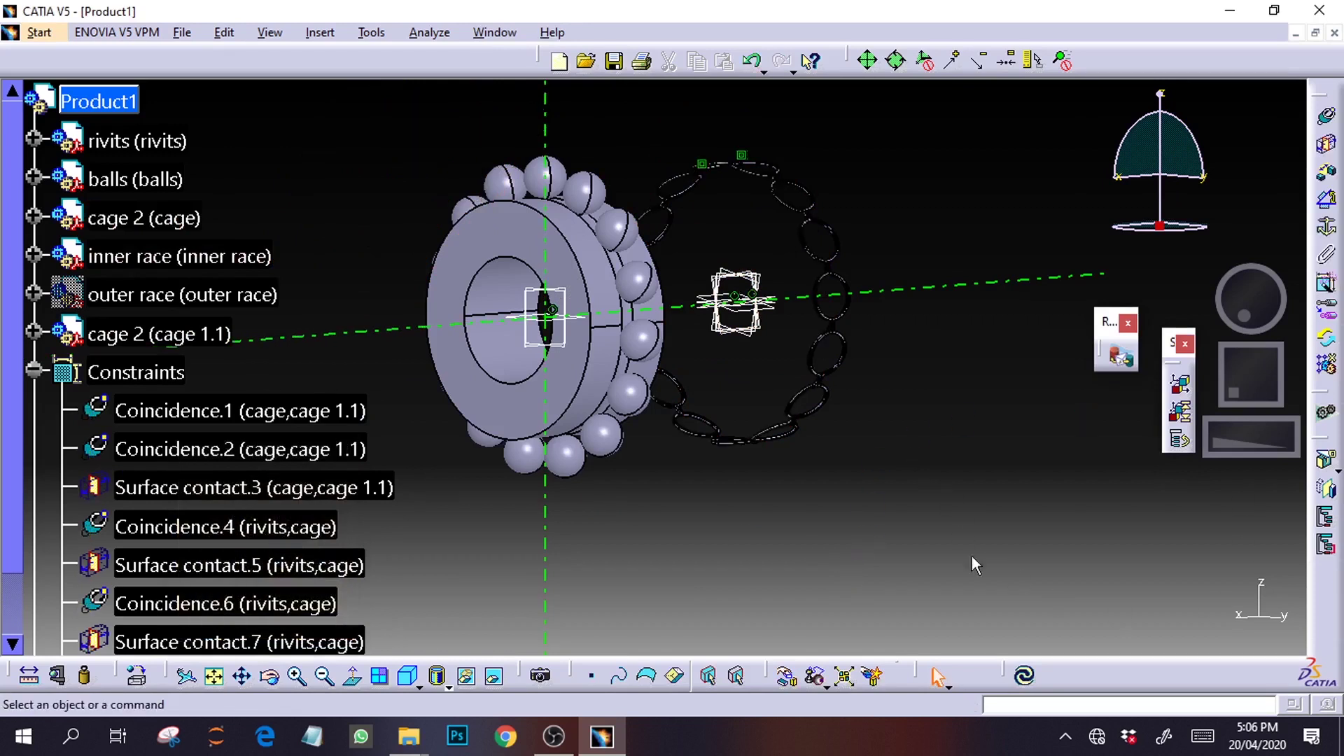
Move the first cage and the second cage separately along the X axis from beside the assembly towards the balls
left_click(787, 675)
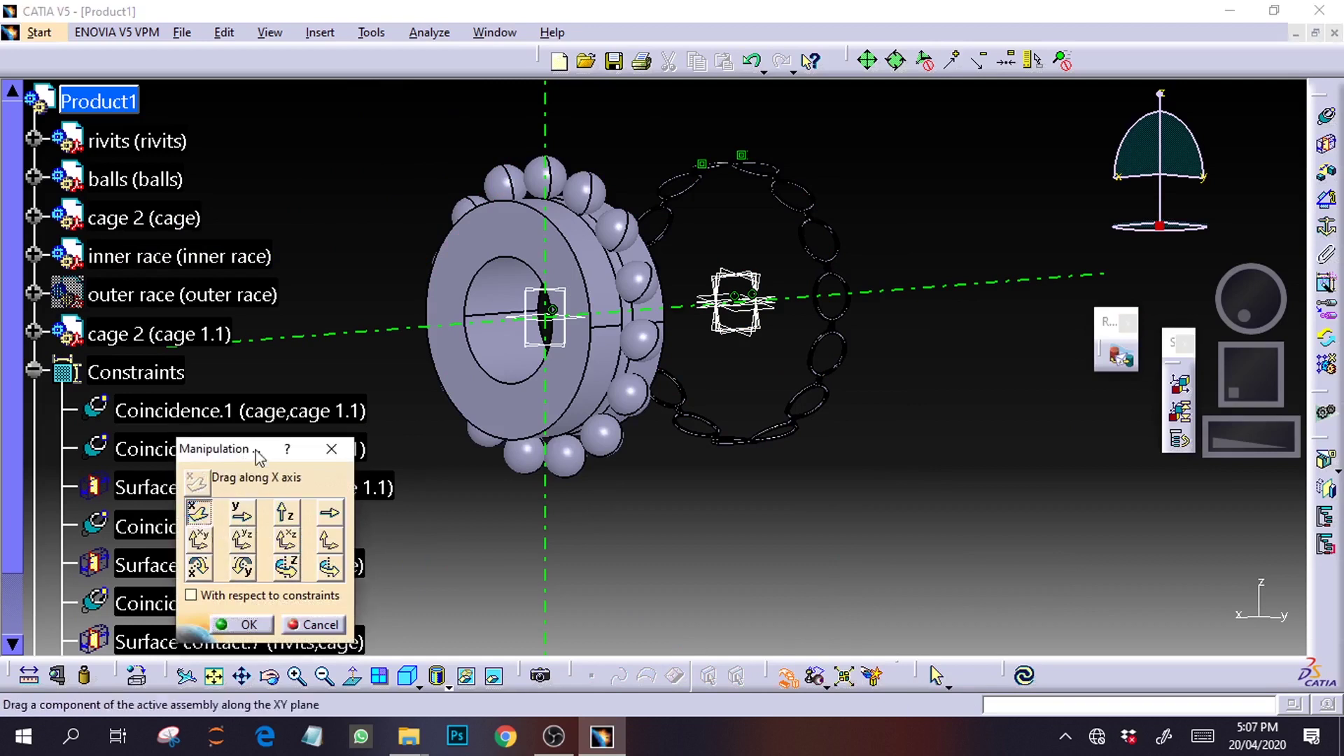
left_click_drag(817, 351, 550, 411)
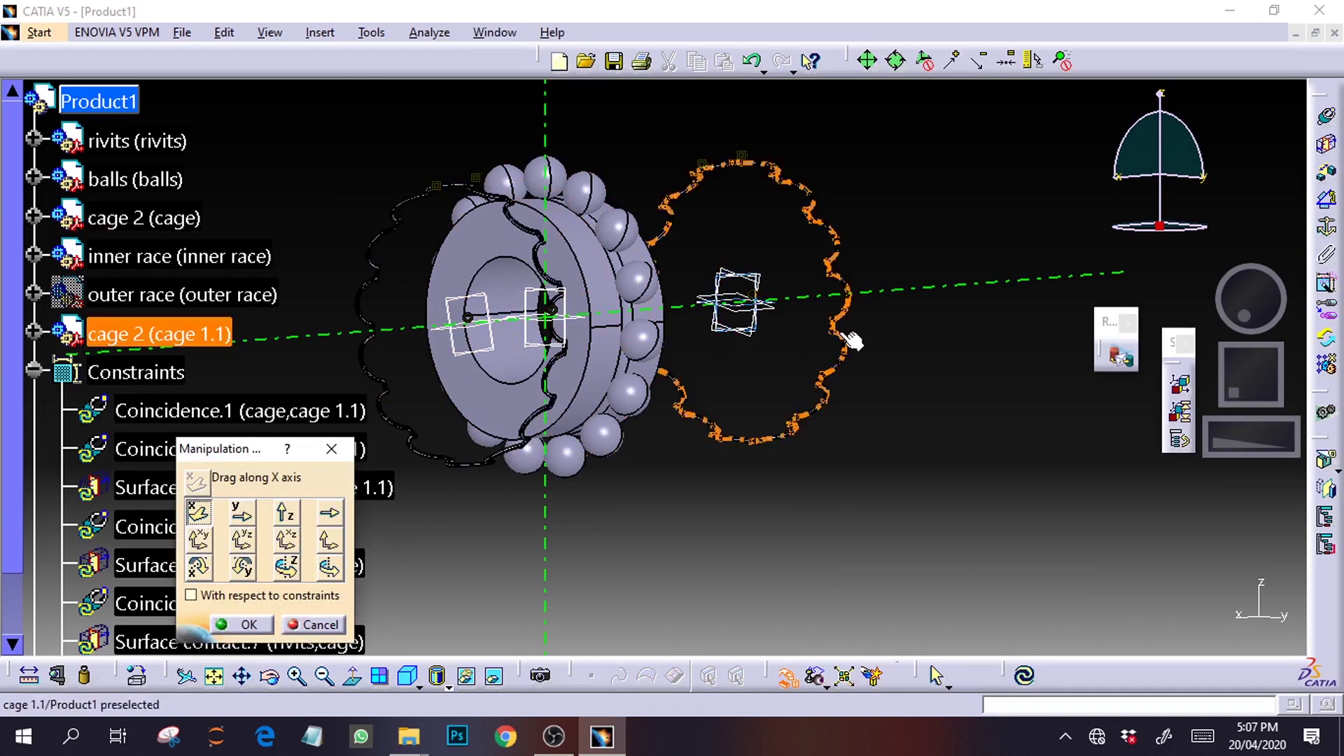
left_click_drag(832, 355, 670, 388)
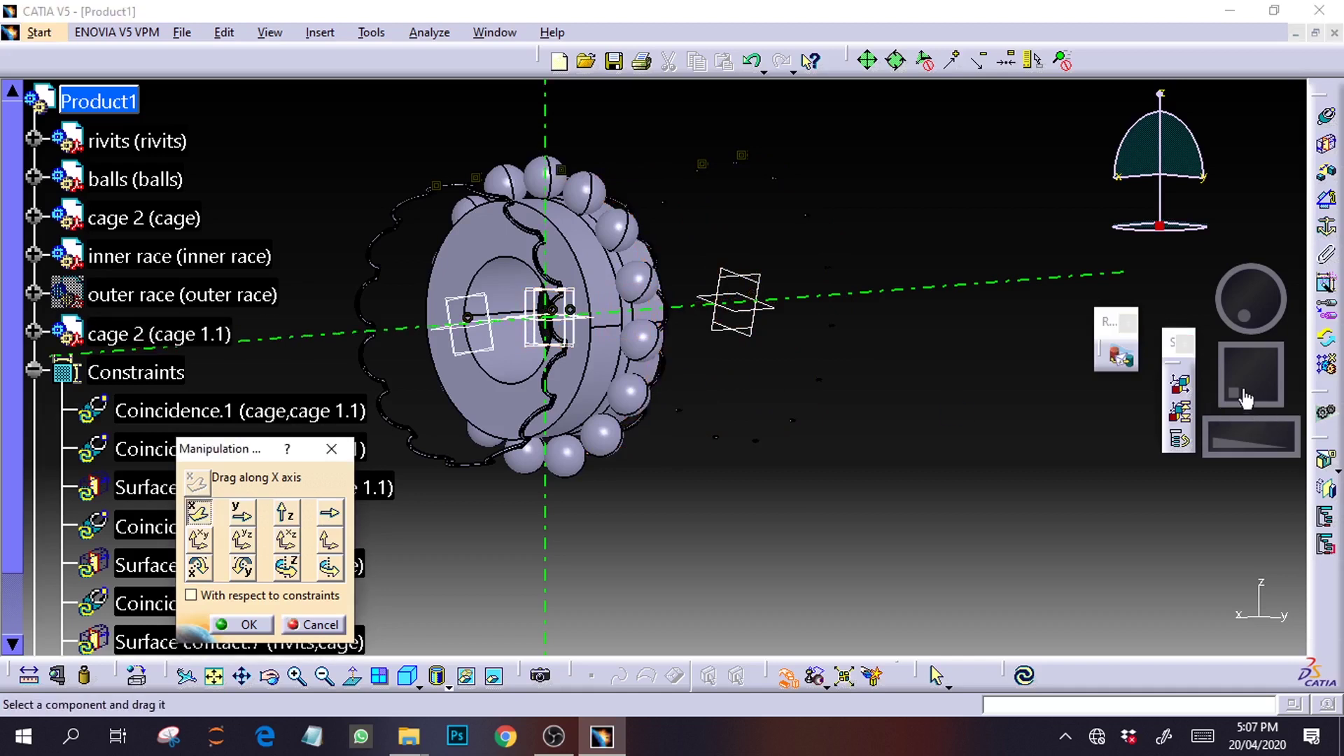
left_click_drag(1243, 399, 1254, 405)
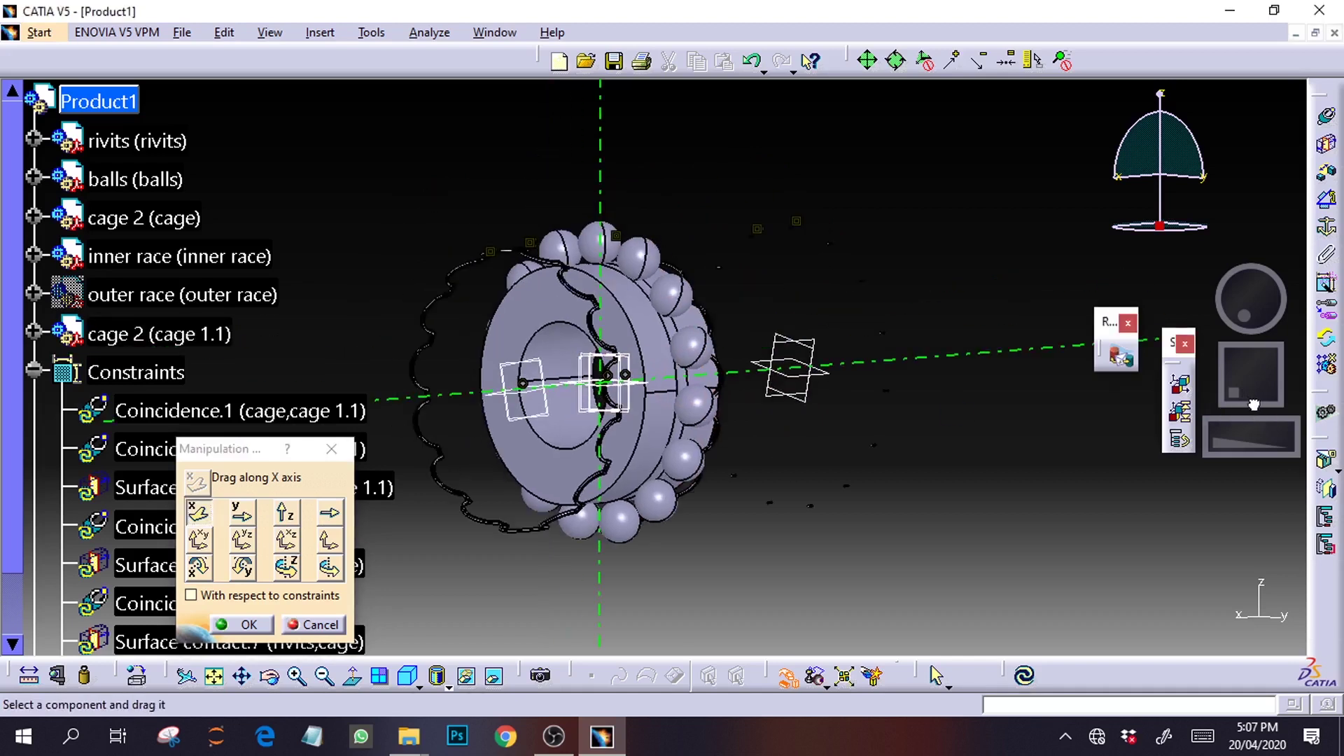
left_click(238, 624)
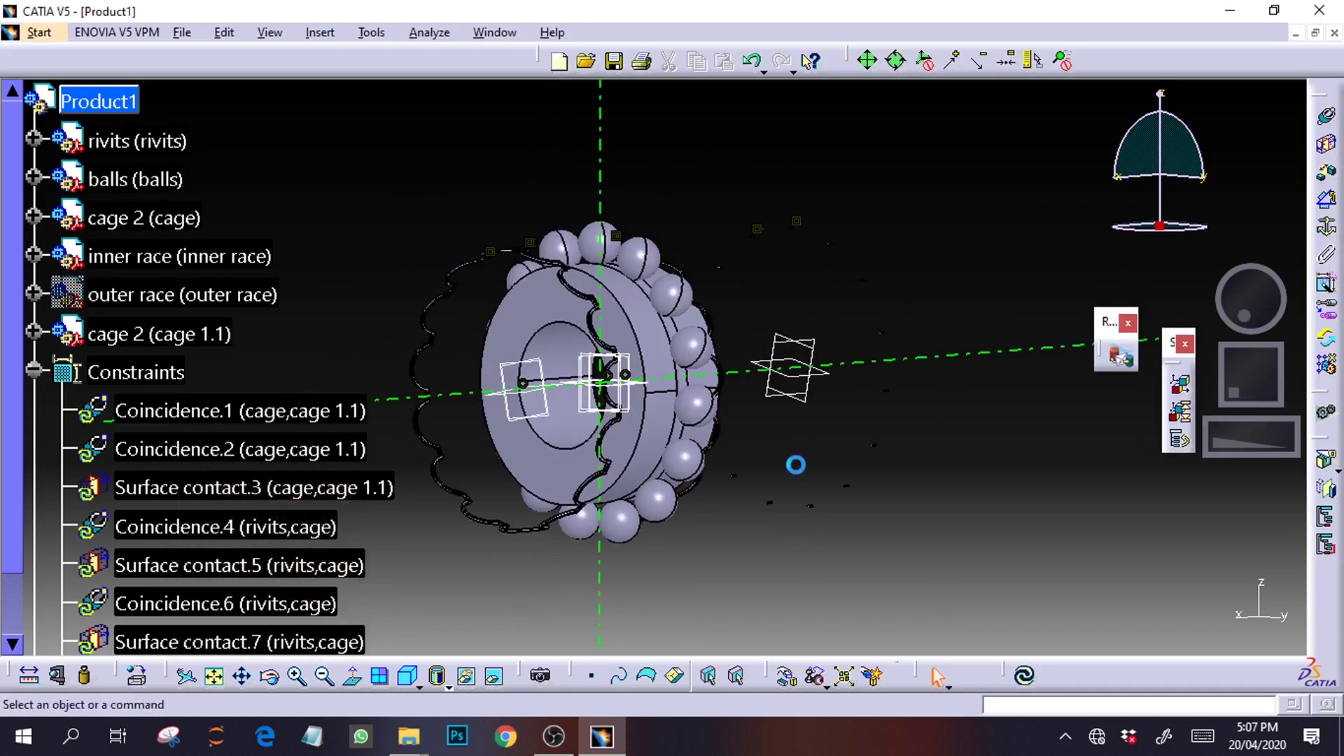
Hide the inner race component and update the assembly to rejoin the two cages and rivets
right_click(155, 268)
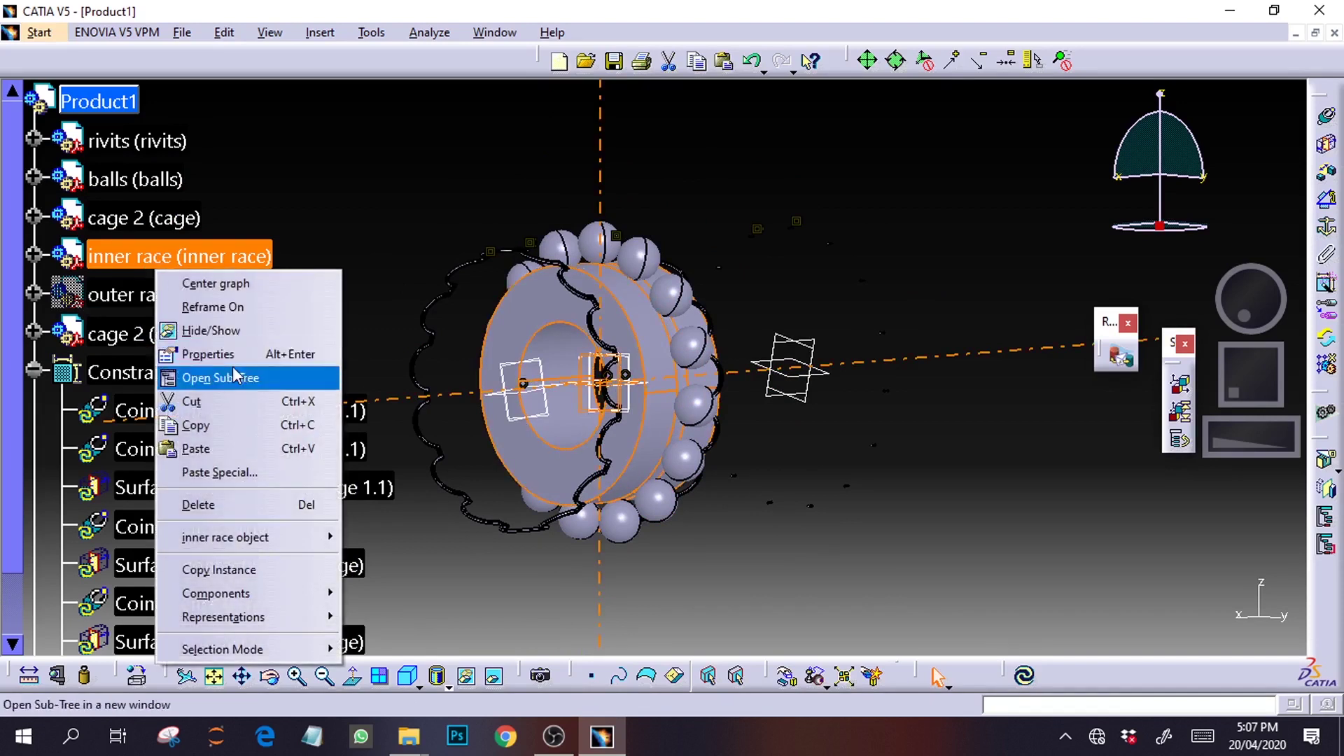
left_click(222, 330)
left_click_drag(1251, 441, 1287, 339)
middle_click_drag(1288, 341, 1182, 368)
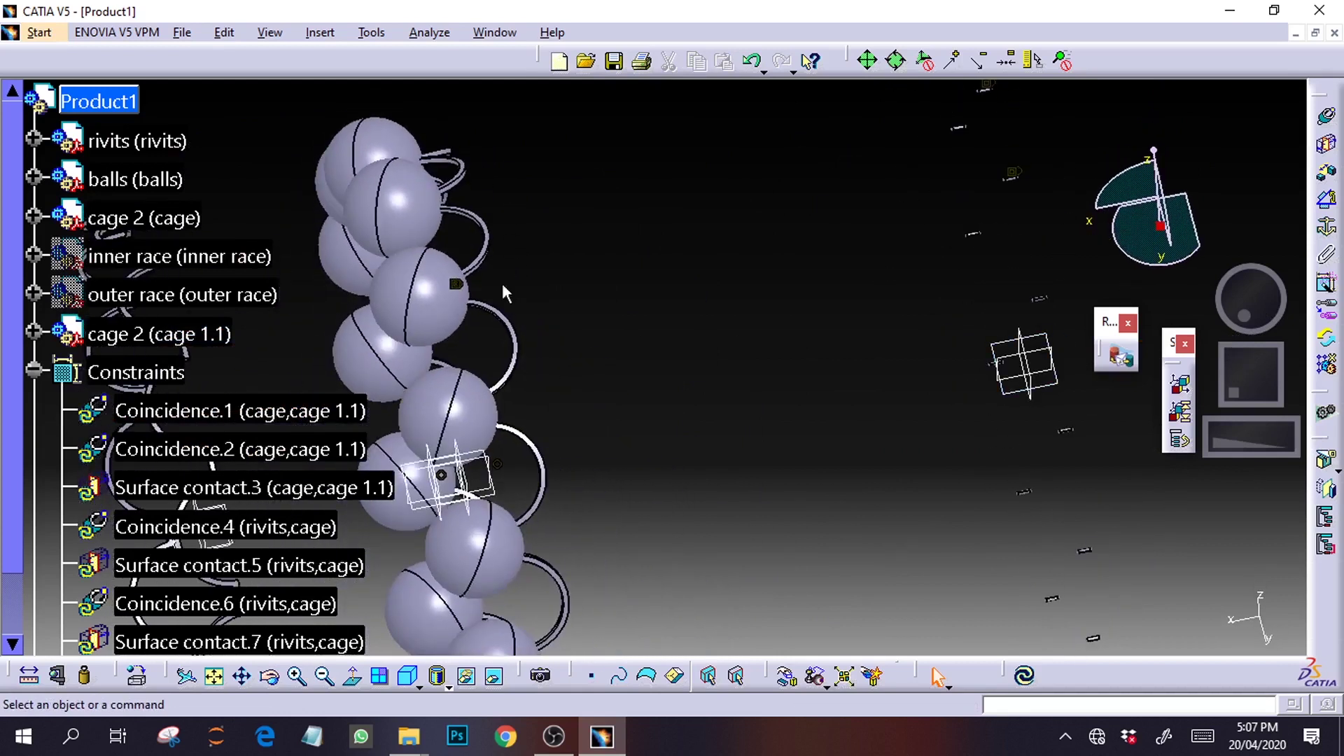
middle_click_drag(1101, 378, 1287, 374)
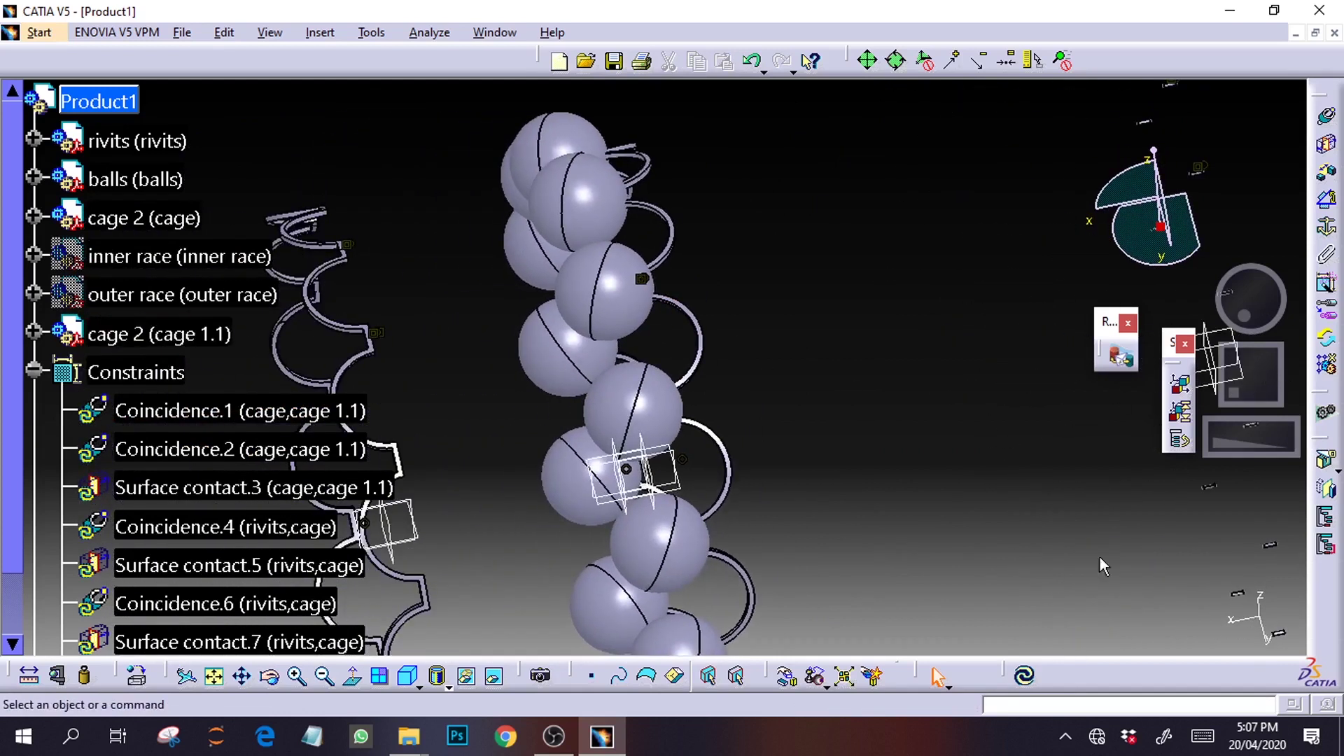
left_click(1025, 675)
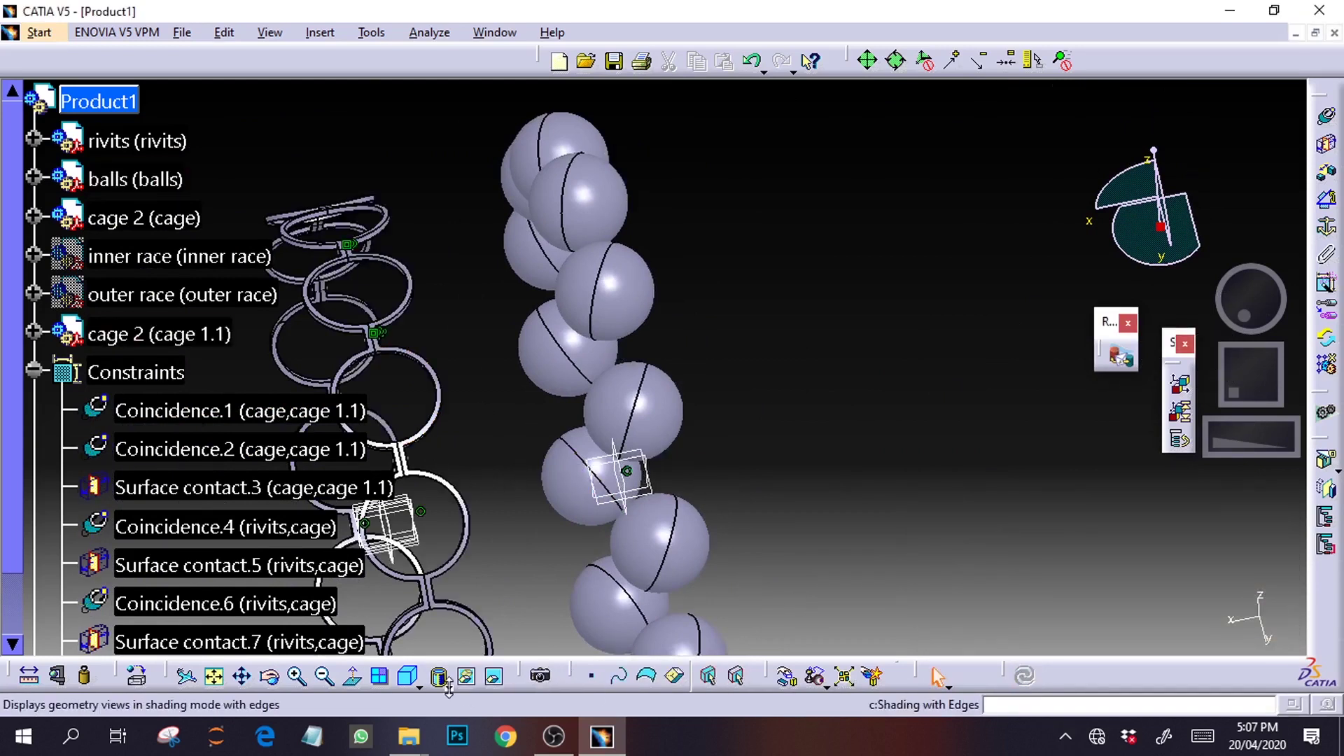
Try shifting the second cage along X past the balls and rotating it around the X axis, updating the assembly
left_click(785, 676)
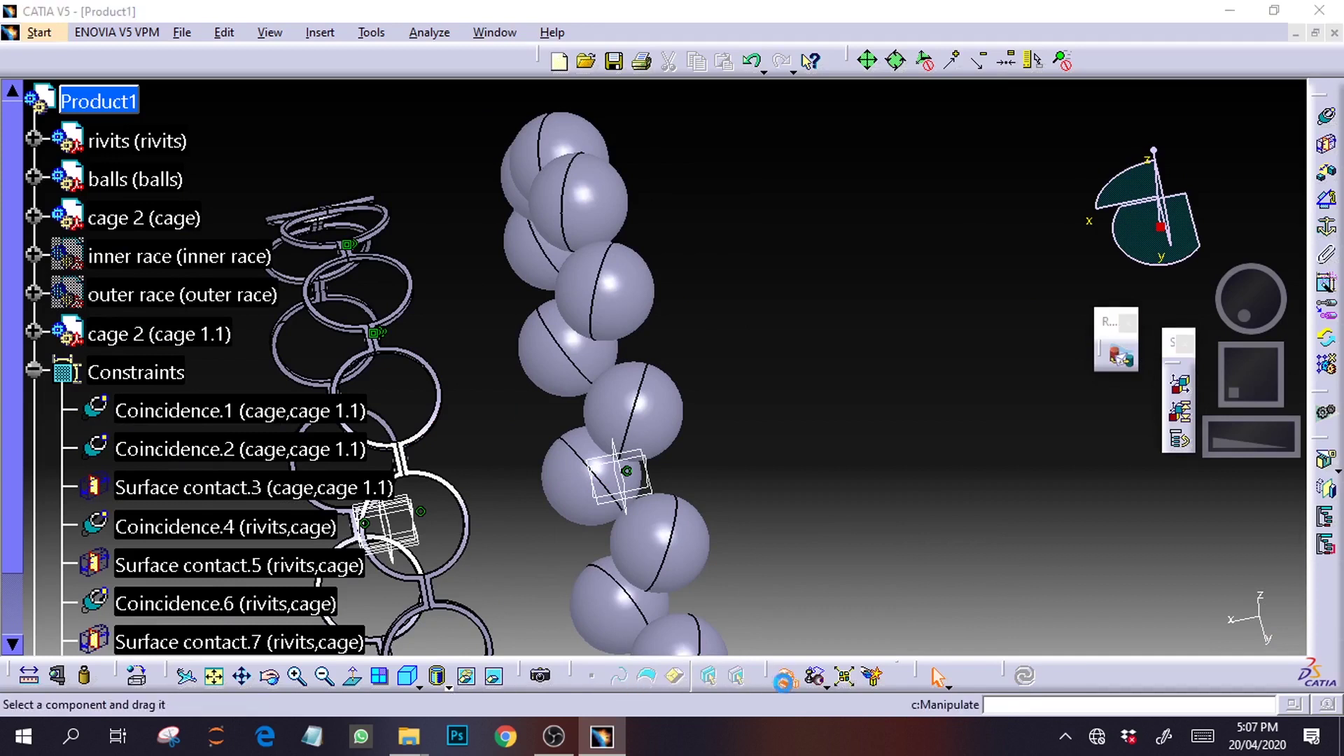
left_click_drag(432, 440, 717, 388)
mouse_move(1259, 308)
left_mouse_down()
mouse_move(1259, 321)
mouse_move(1260, 306)
left_mouse_up()
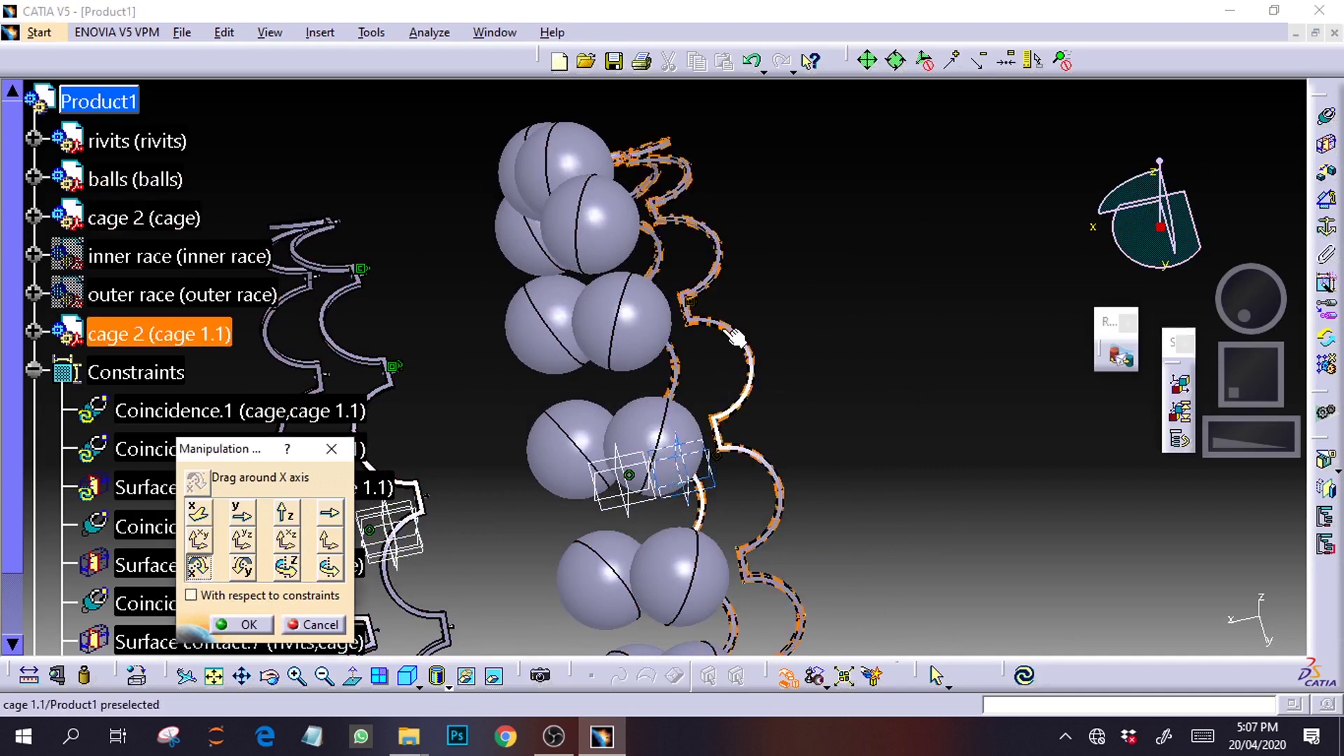
left_click_drag(728, 346, 741, 390)
left_click_drag(1266, 313, 1260, 326)
left_click(237, 628)
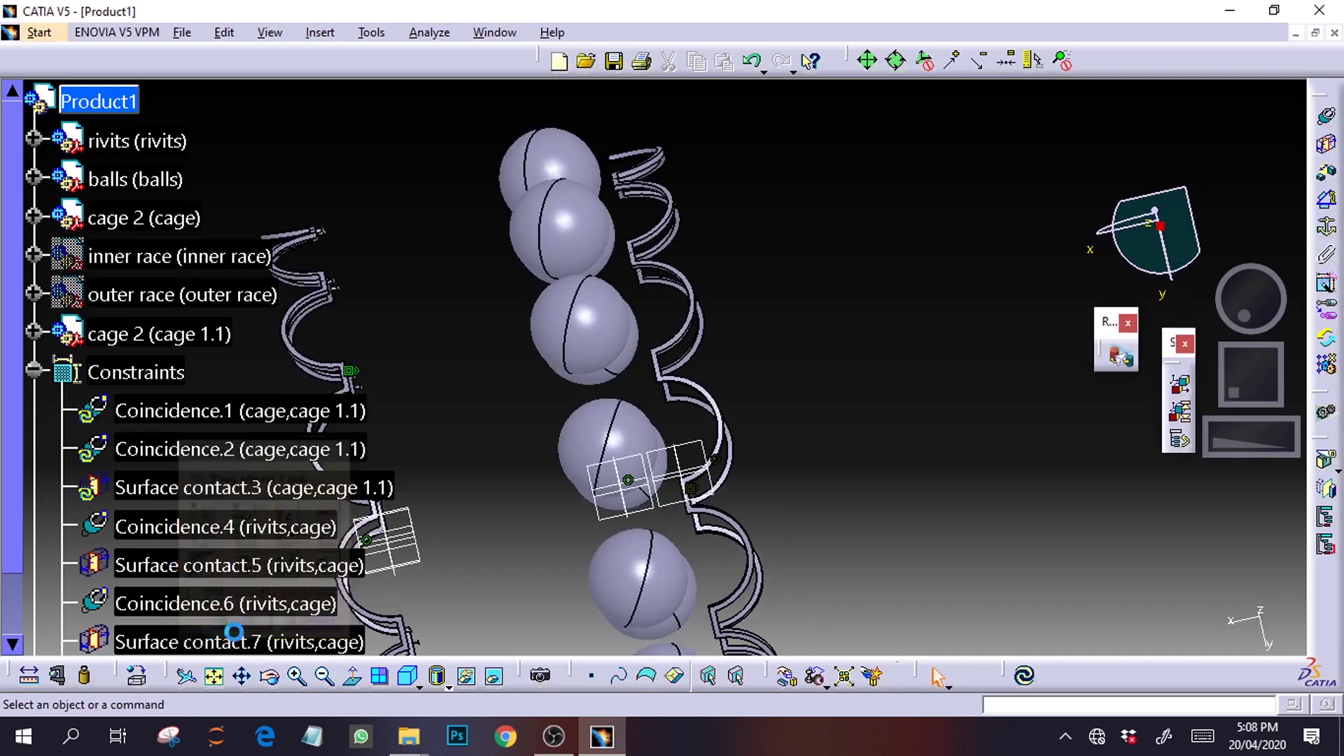
left_click(1027, 677)
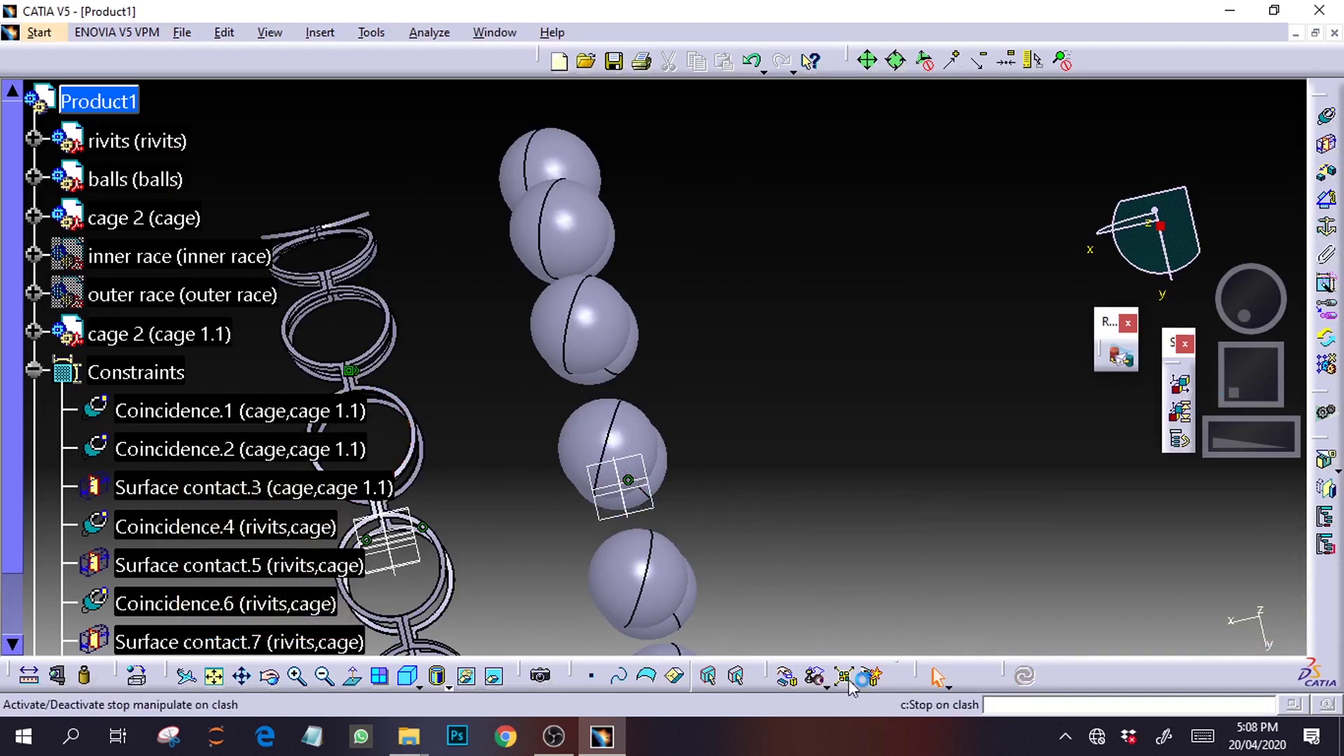
Move the second cage along the X axis past the balls and bring the first cage closer to them
left_click(785, 676)
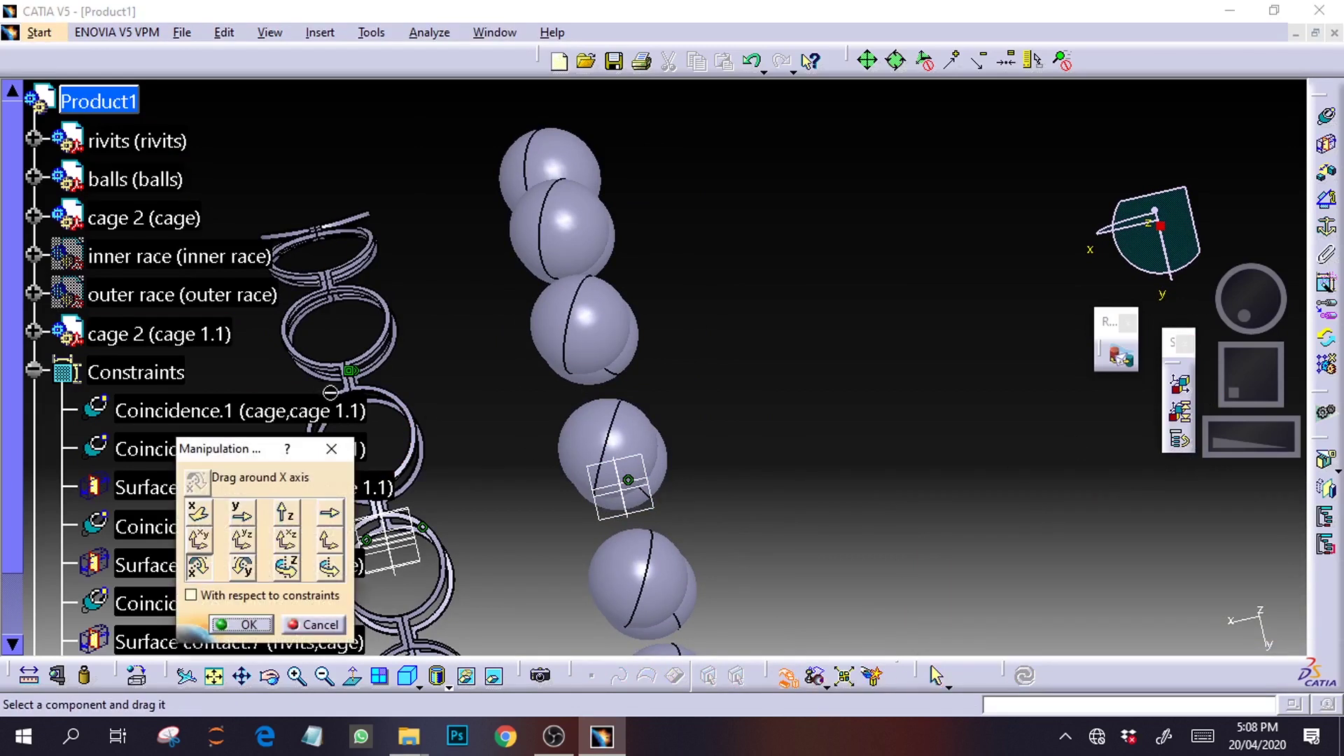
left_click(198, 513)
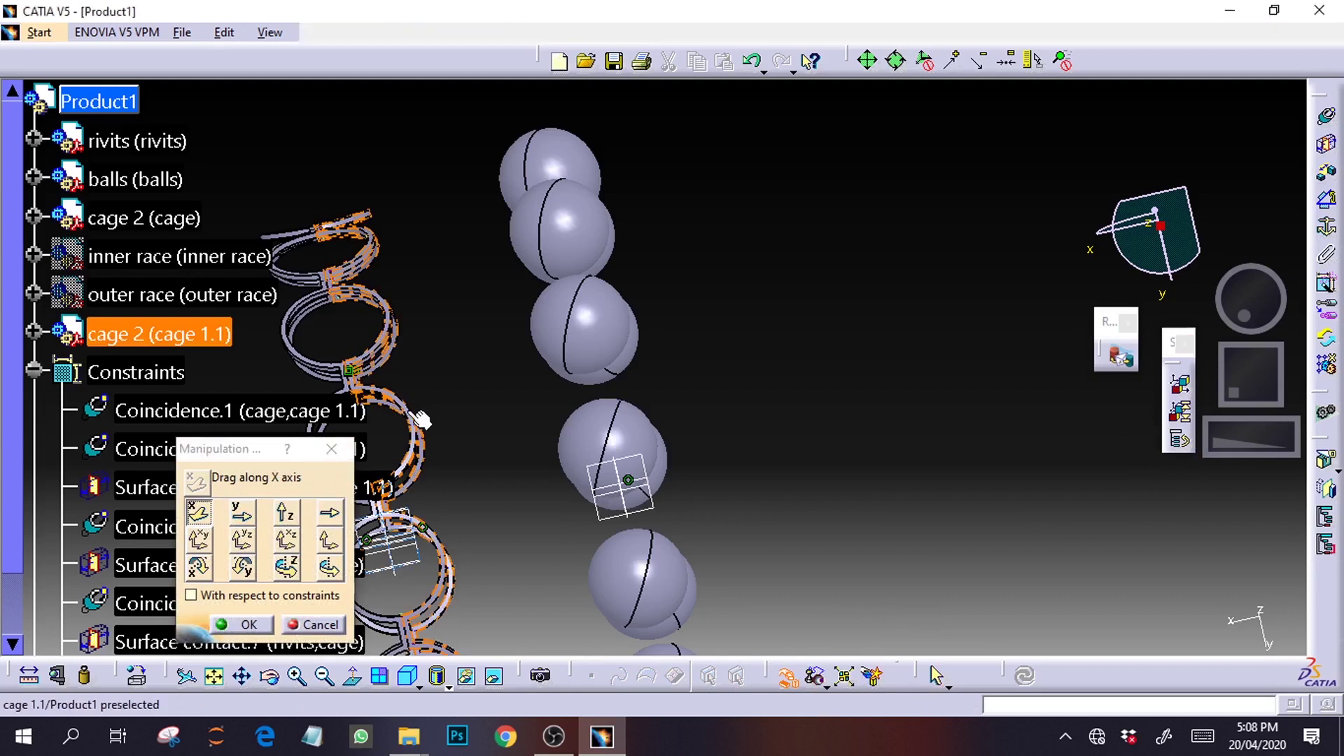
left_click_drag(367, 389, 766, 380)
left_click_drag(353, 387, 525, 376)
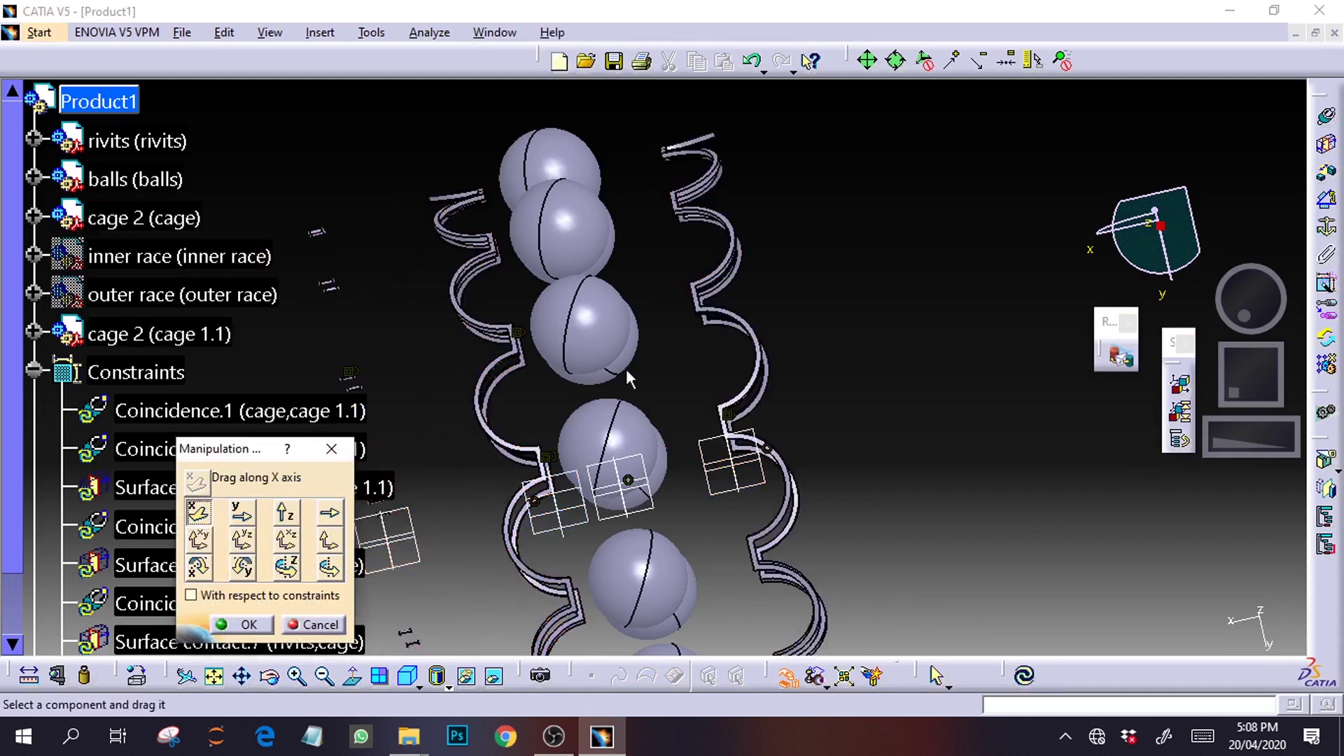
Rotate the first cage around the X axis to line up its pockets with the balls
left_click(198, 567)
left_click_drag(507, 378, 504, 406)
left_click_drag(1245, 317, 1245, 318)
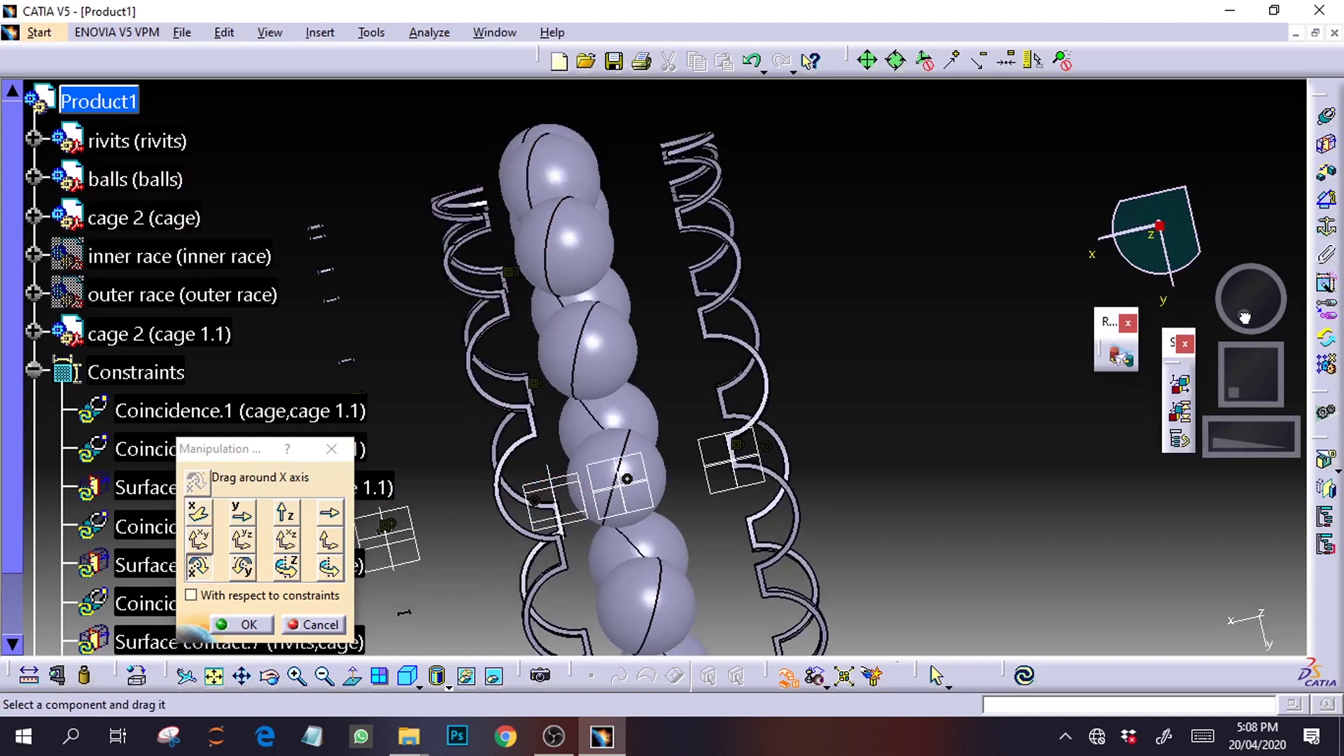
left_click_drag(1229, 431, 1271, 432)
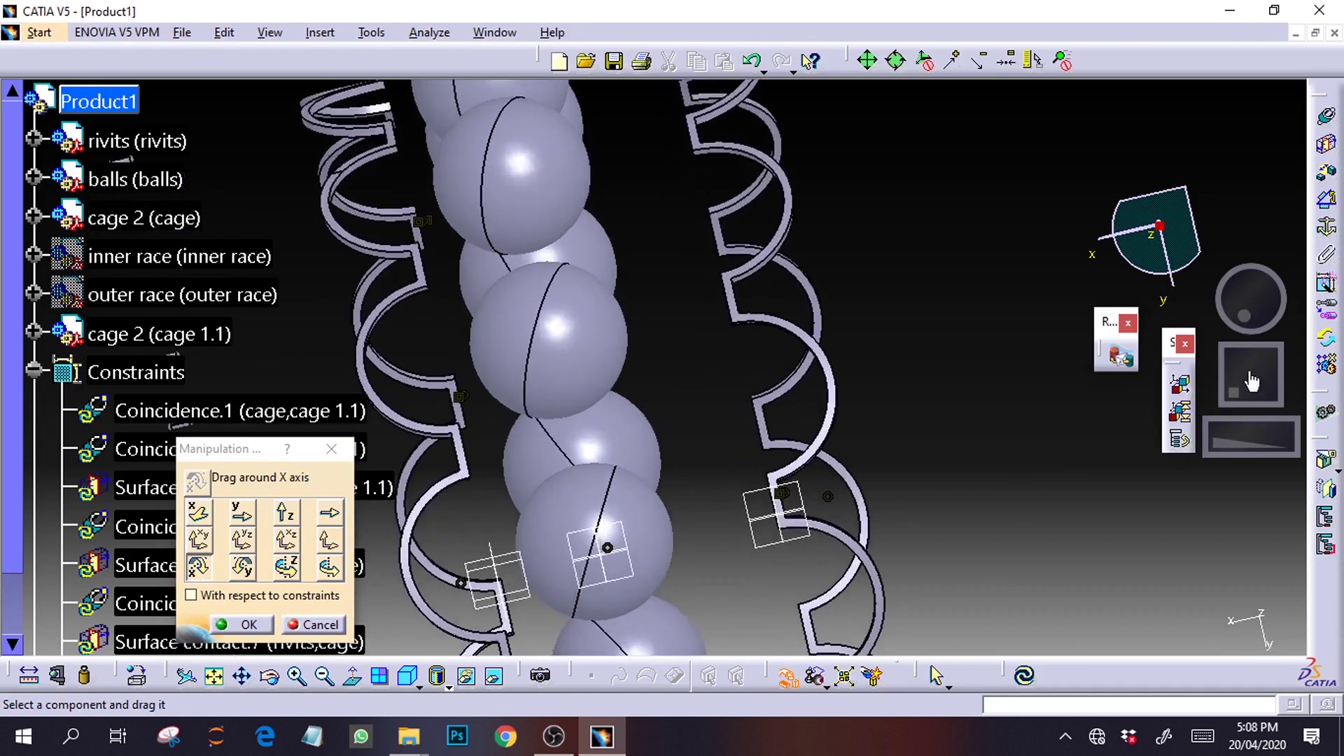
left_click_drag(1251, 380, 1280, 361)
left_click_drag(1258, 300, 1257, 296)
left_click_drag(1221, 440, 1249, 406)
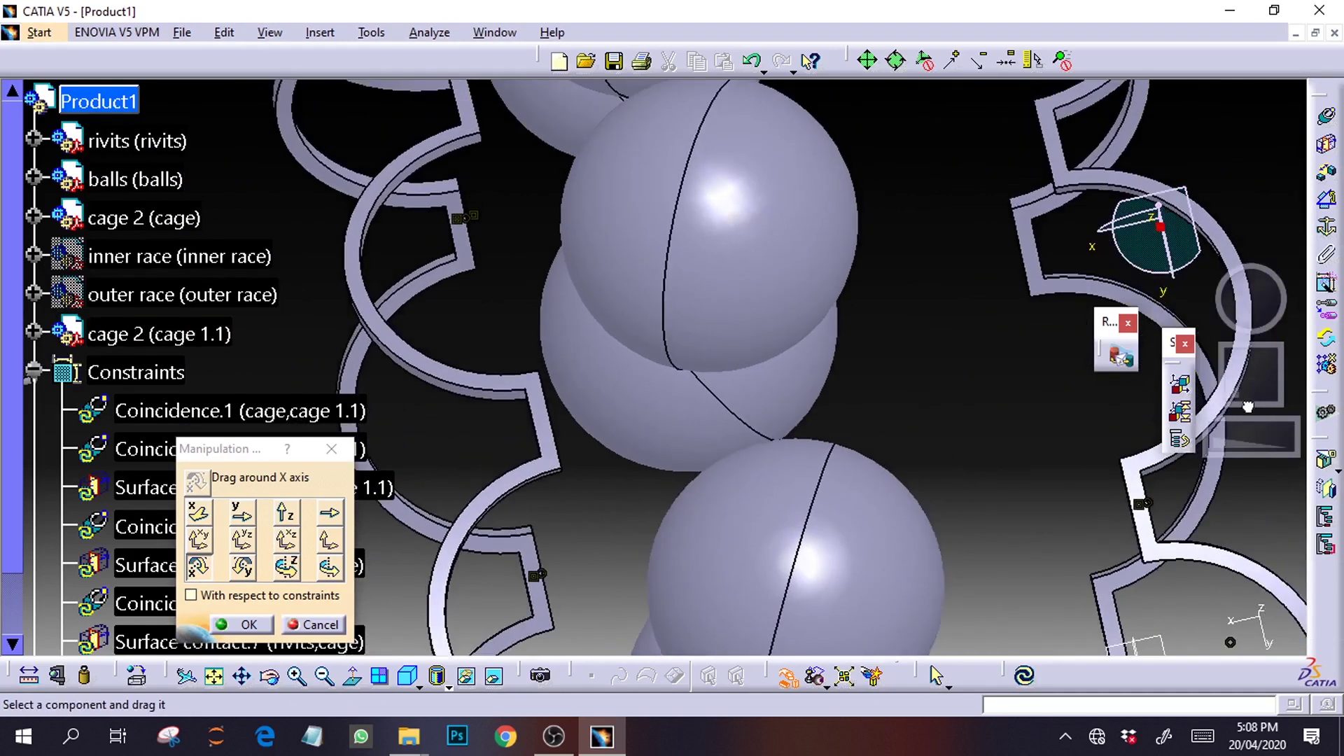
left_click_drag(1251, 324, 1247, 327)
Fine-tune the first cage's rotation around the X axis and update the assembly to rejoin the cages and rivets
mouse_move(532, 472)
left_mouse_down()
mouse_move(520, 490)
mouse_move(522, 479)
left_mouse_up()
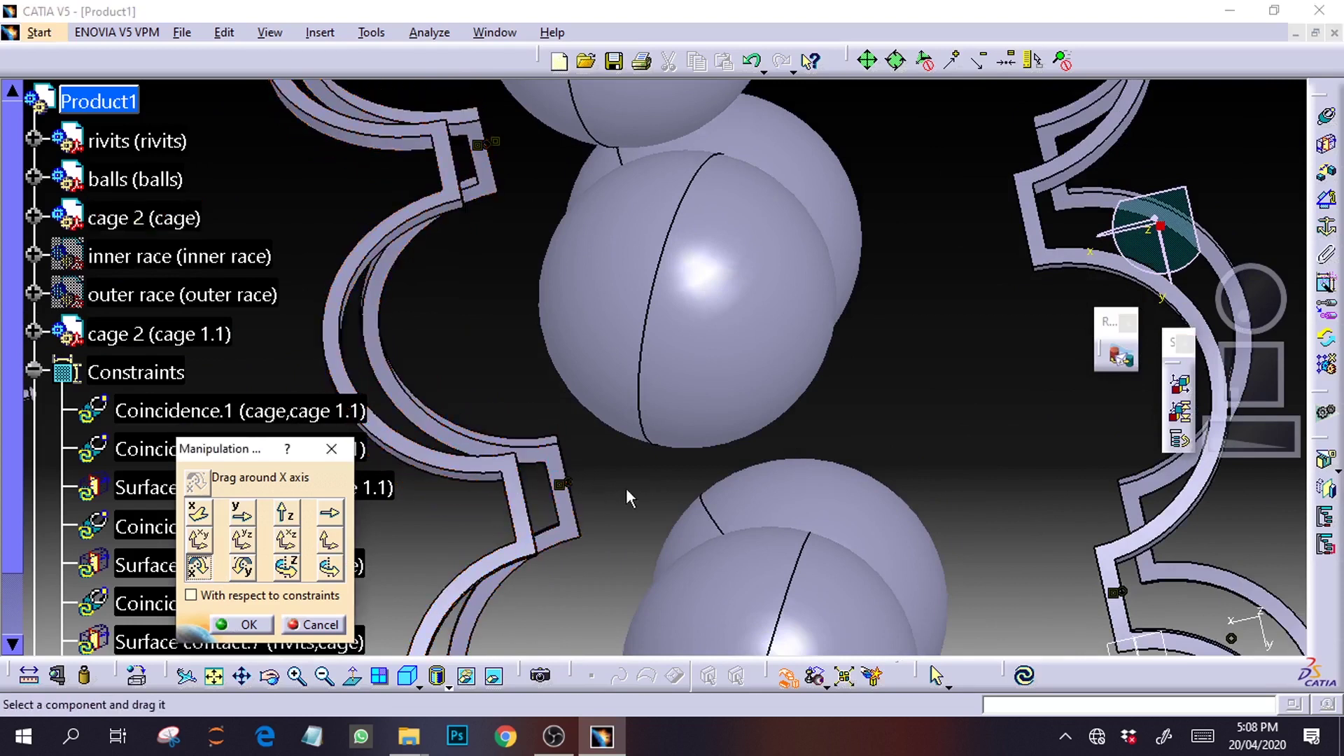
left_click_drag(1252, 319, 1252, 317)
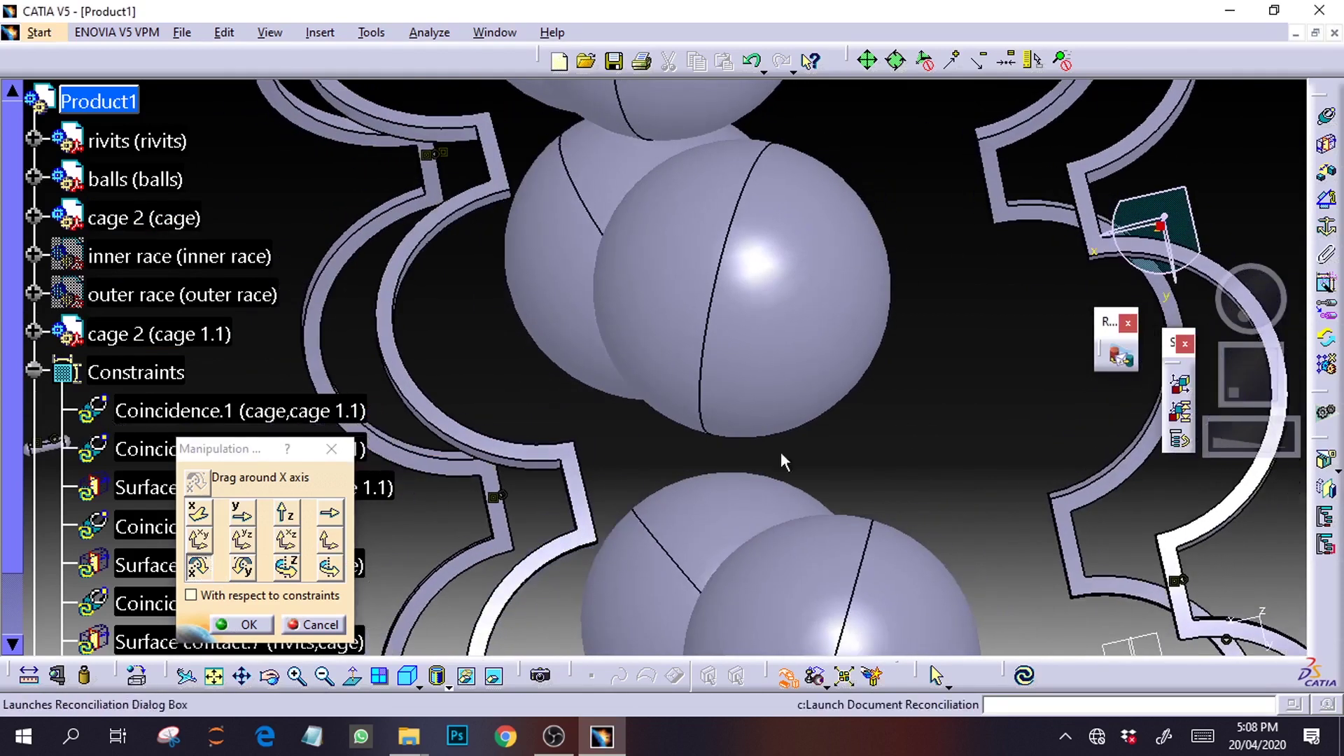
left_click_drag(589, 486, 586, 490)
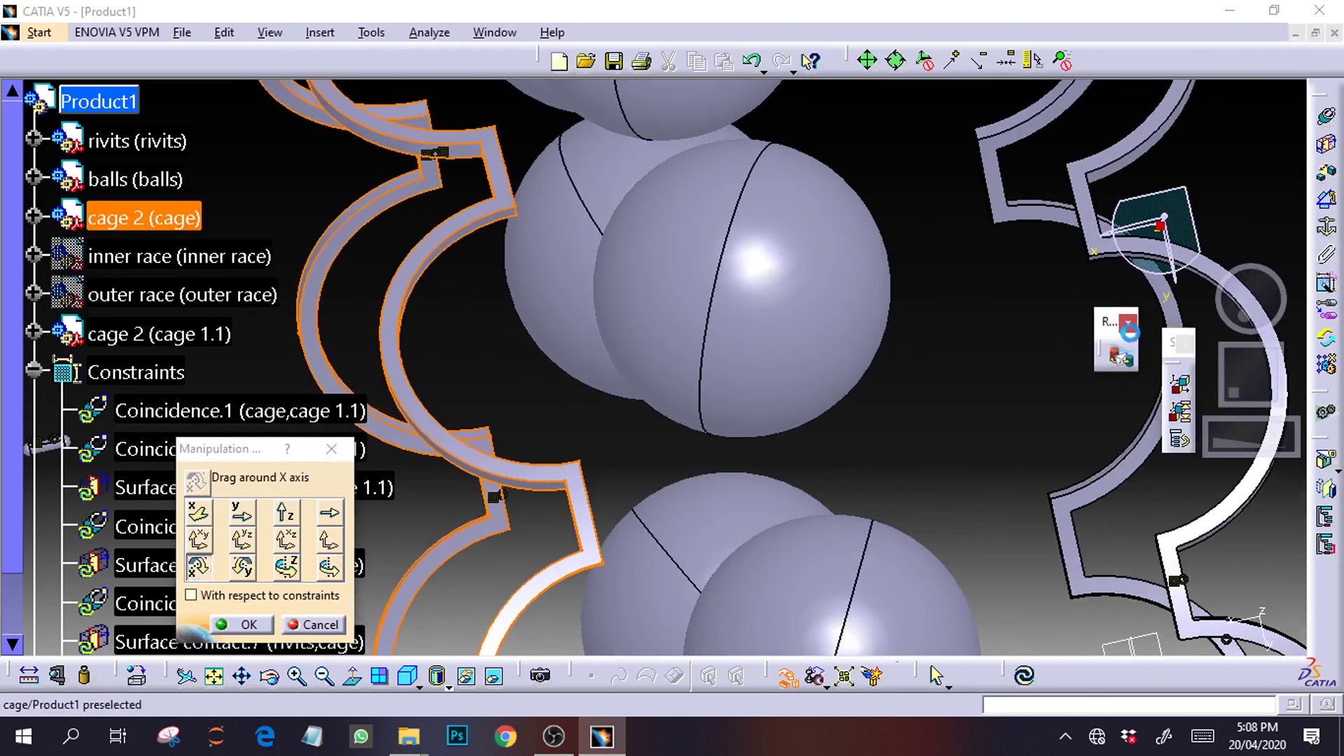
left_click_drag(1248, 305, 1245, 294)
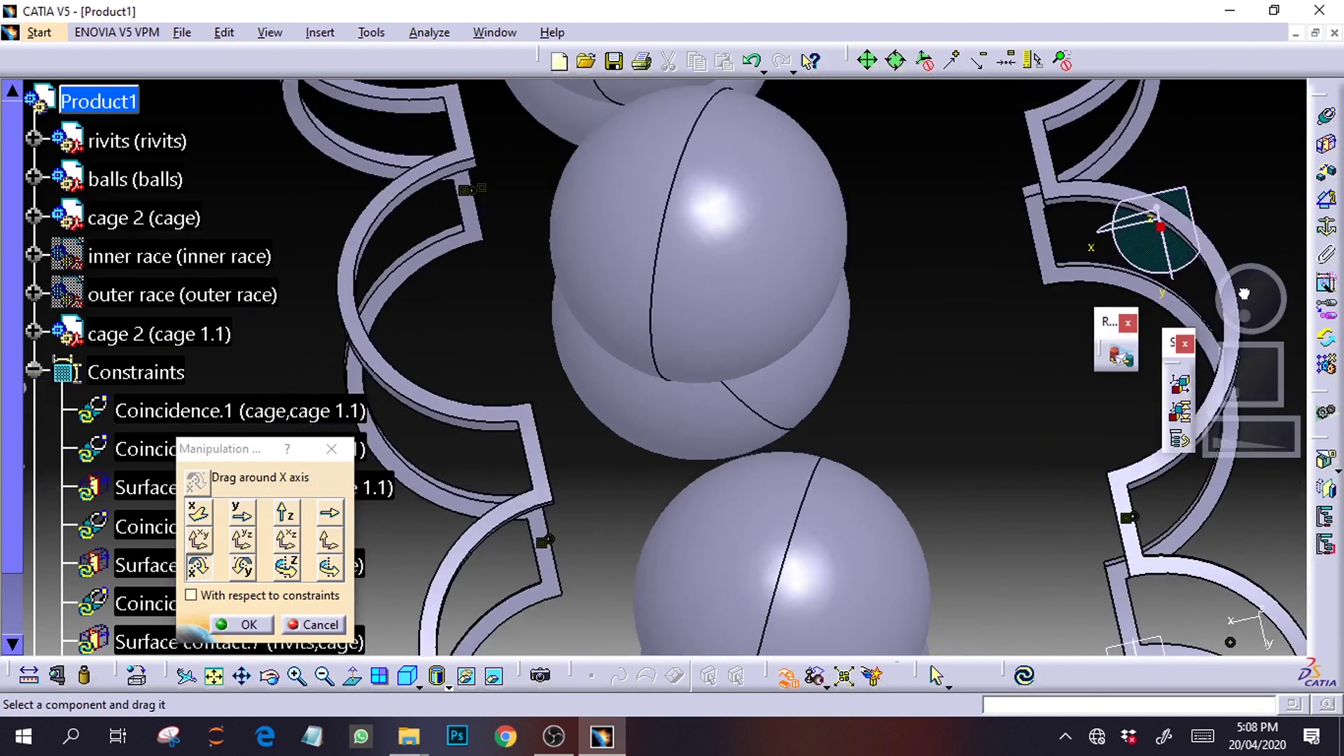
left_click(246, 625)
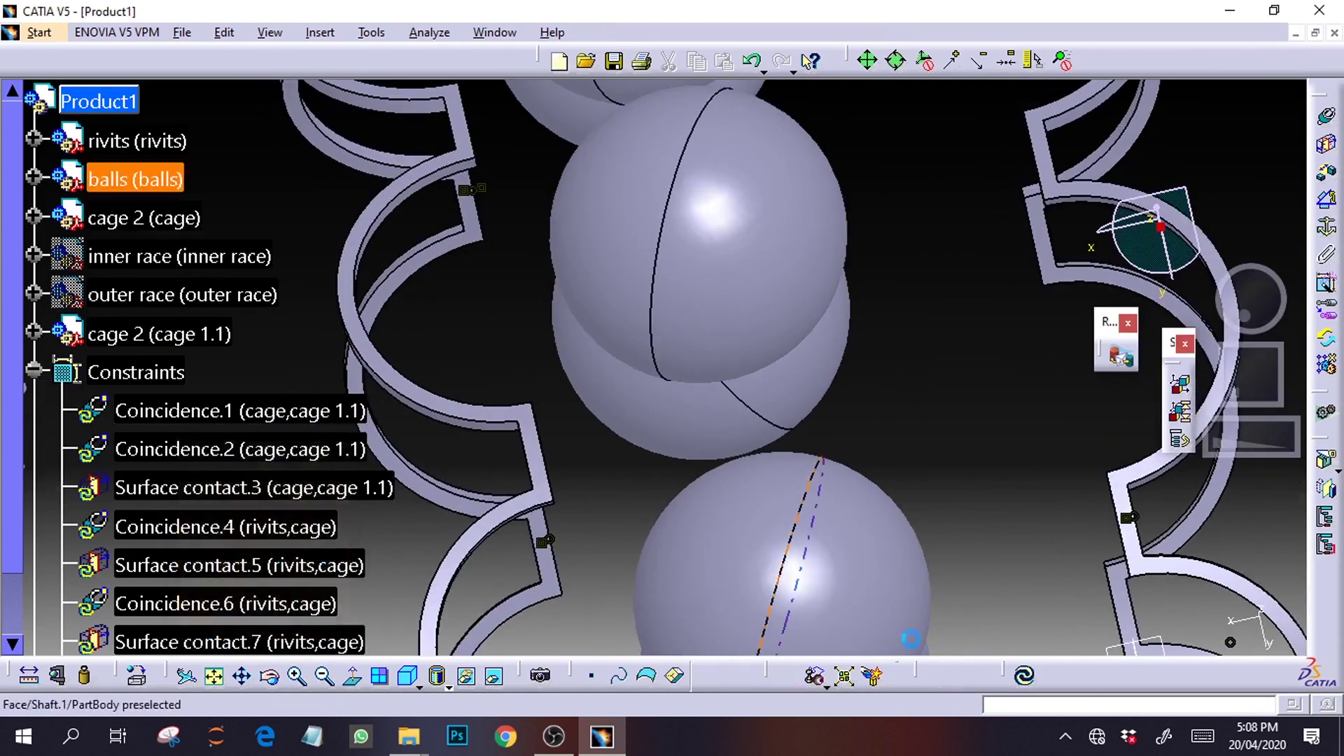
left_click(1024, 673)
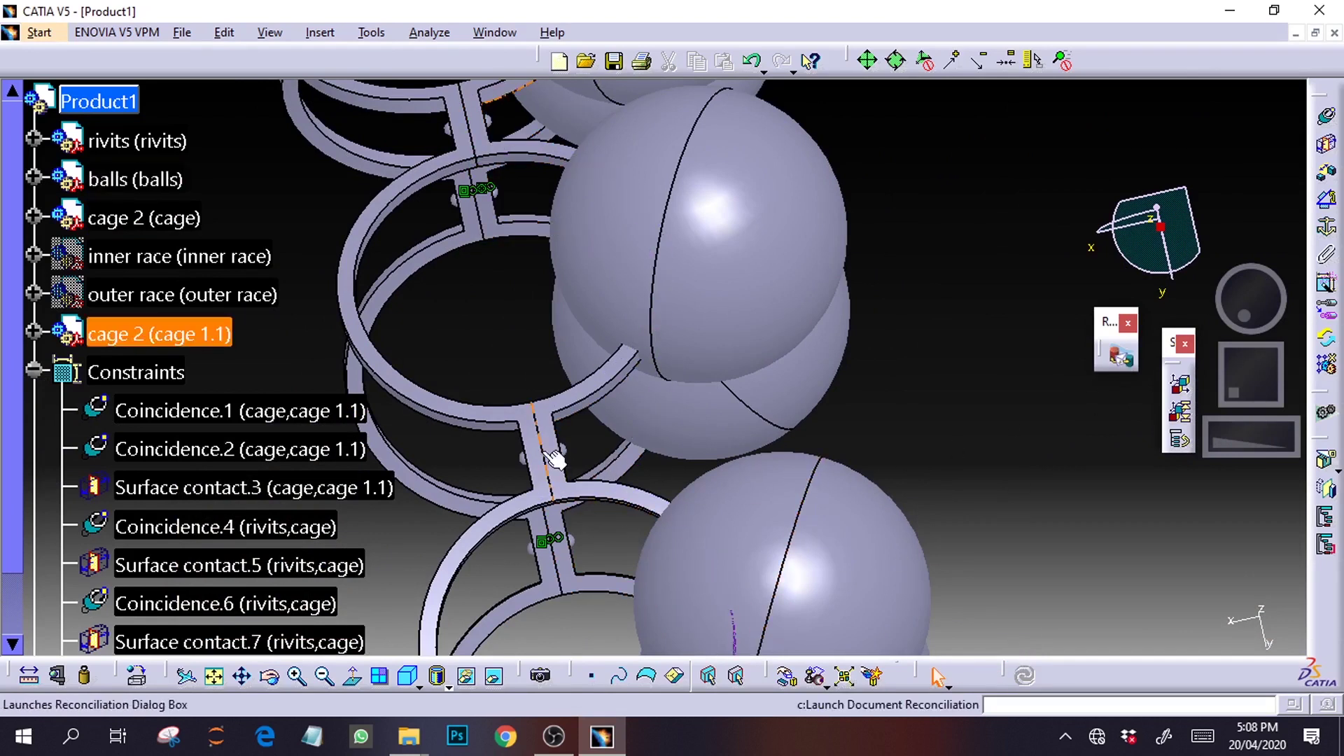
Move the second cage to the far side of the balls and the first cage onto the balls along the X axis
left_click(787, 677)
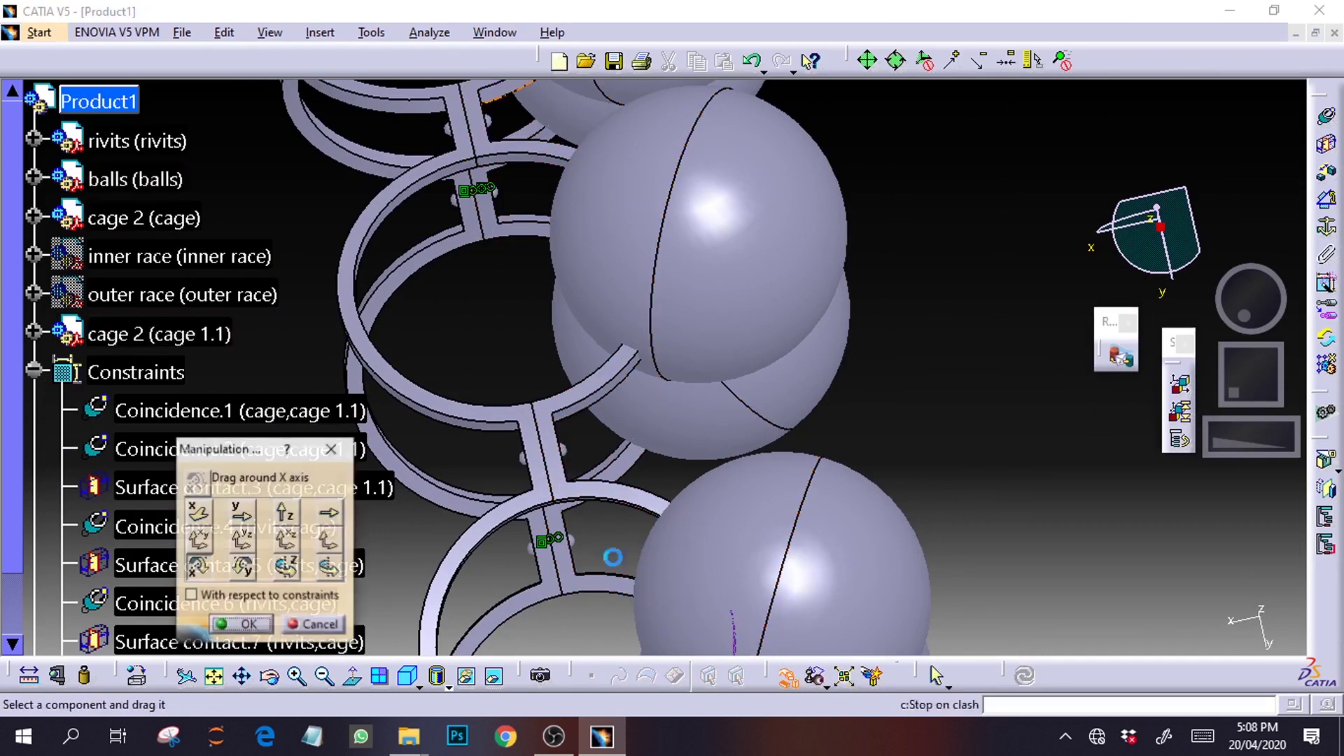
left_click(198, 511)
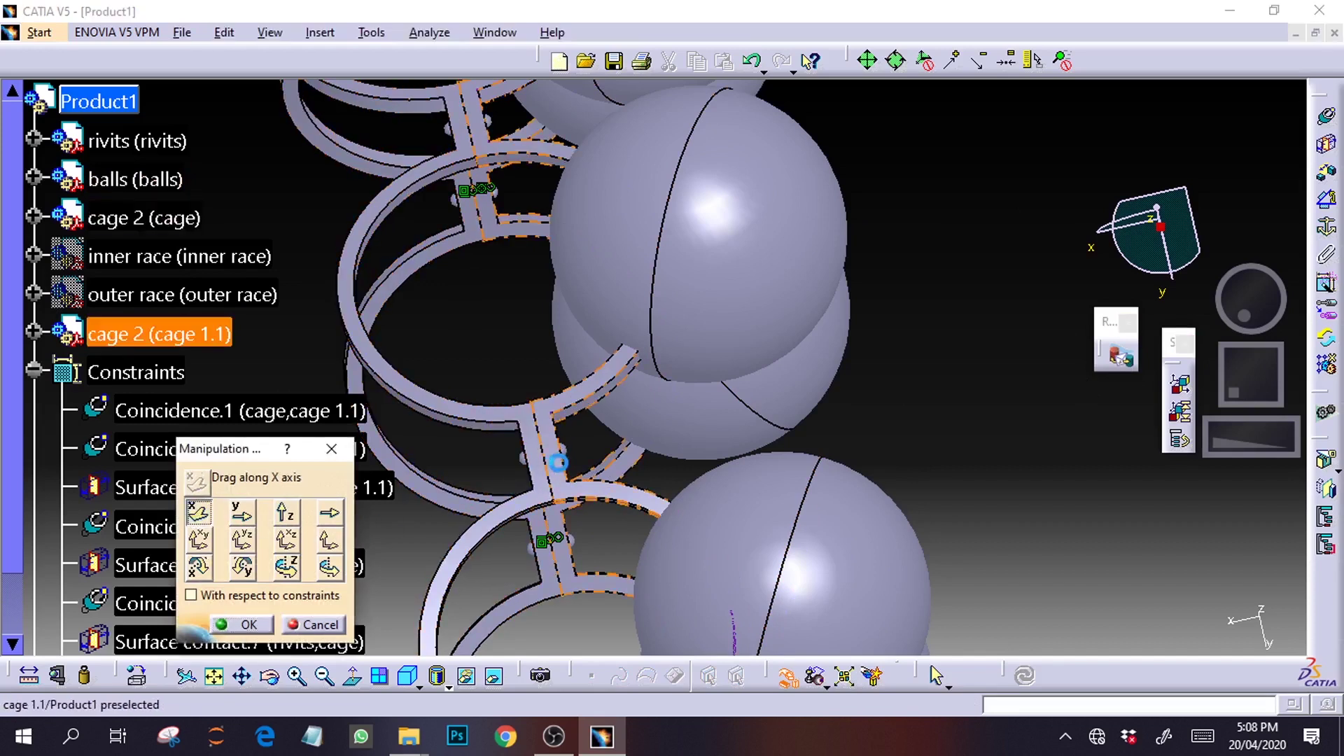
left_click_drag(553, 427, 825, 435)
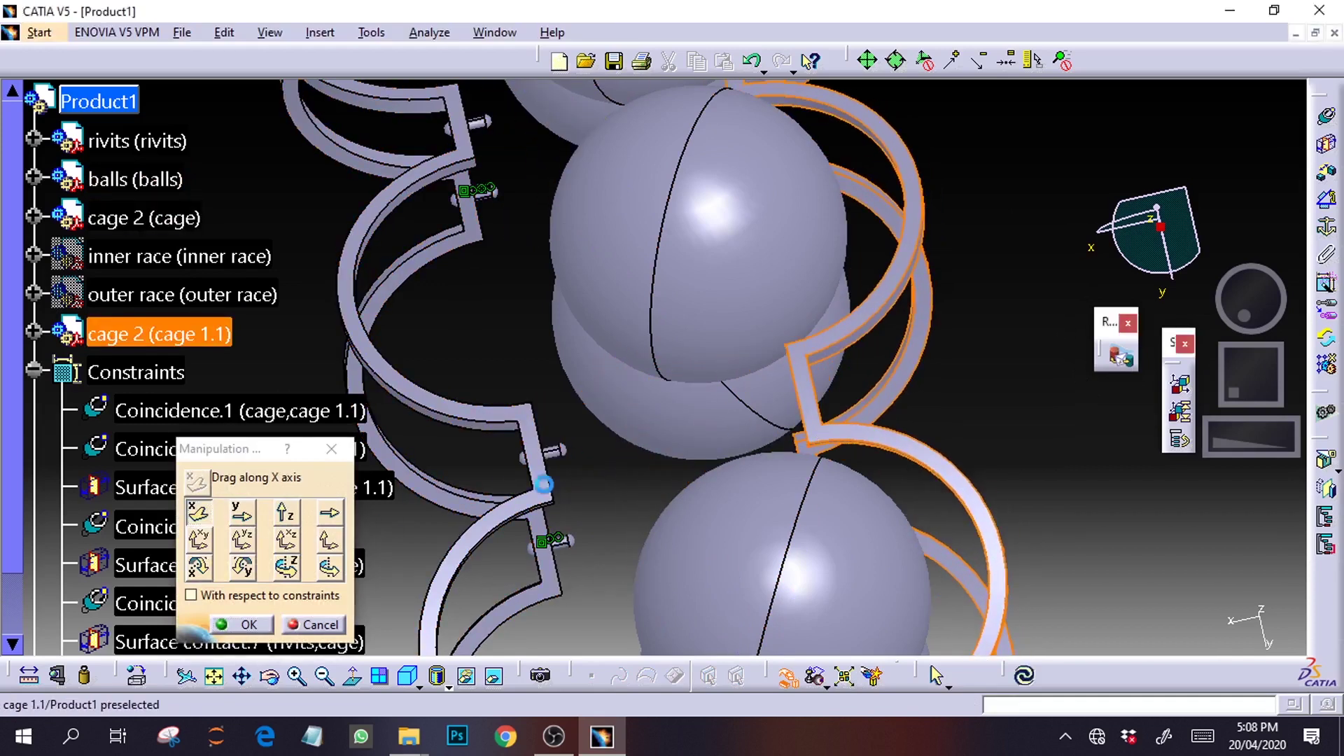
left_click_drag(558, 472, 733, 452)
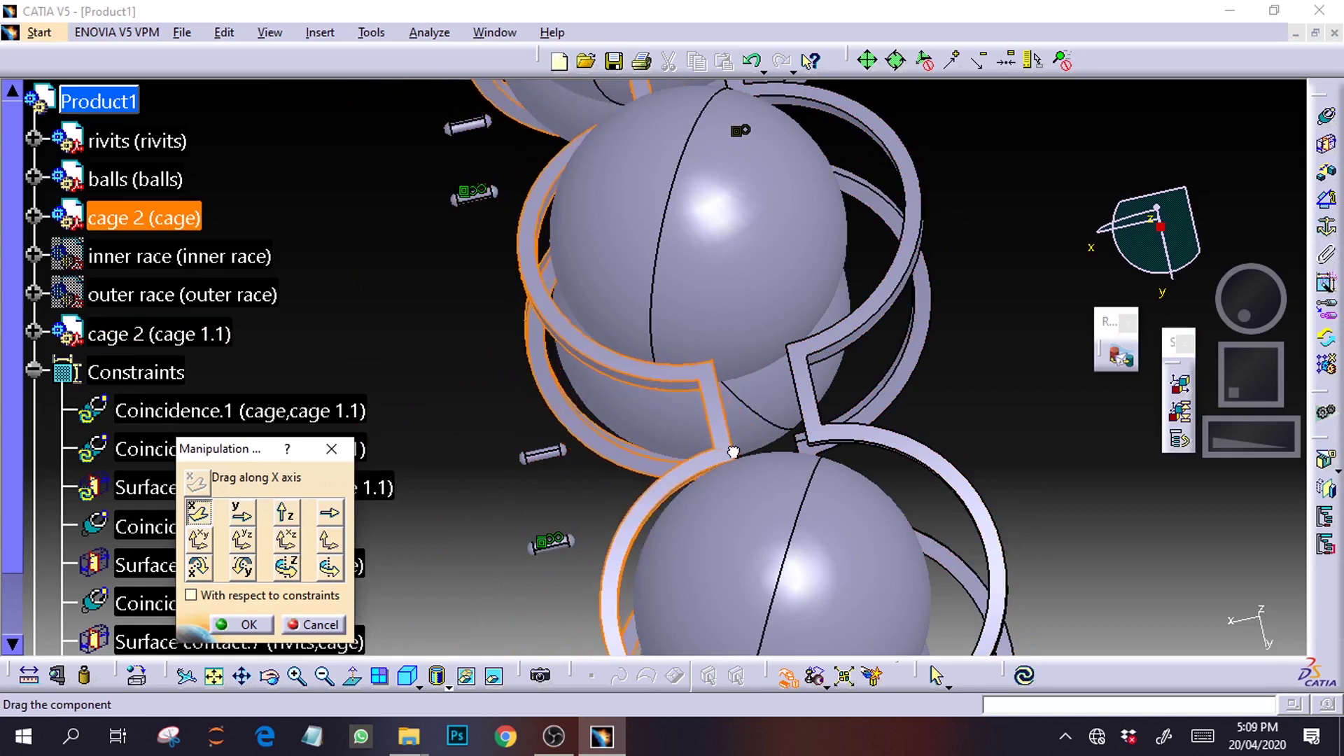
left_click_drag(1248, 306, 1233, 335)
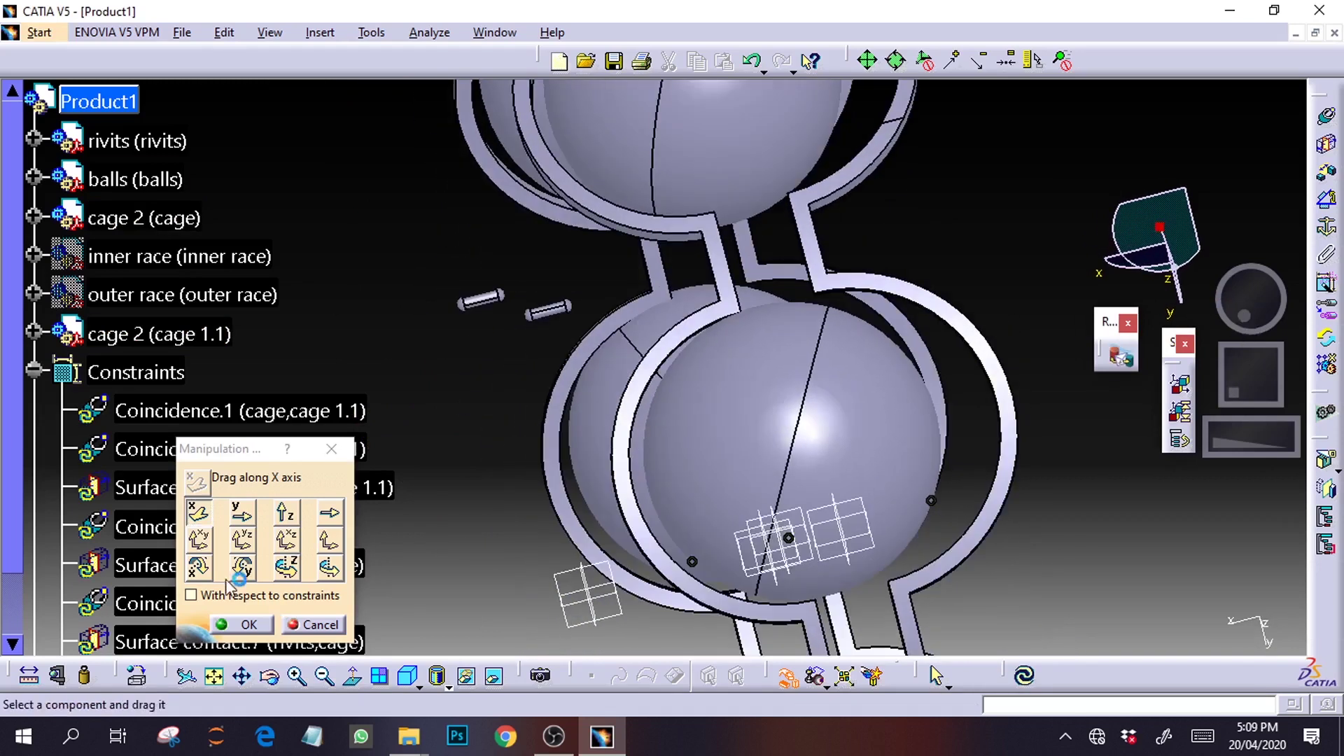
Slightly adjust the first cage's rotation around the X axis and update the assembly so the cages close around the balls
left_click(201, 568)
left_click_drag(746, 305, 729, 274)
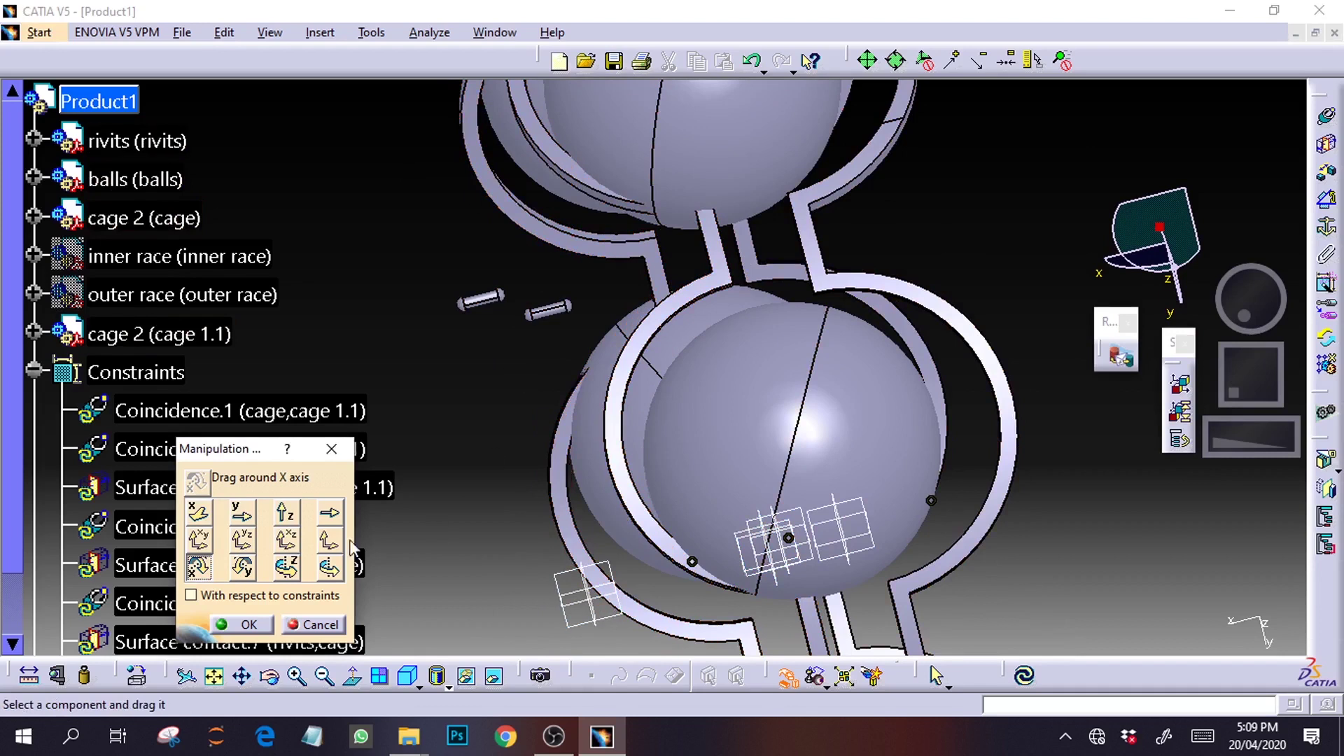
mouse_move(721, 271)
left_mouse_down()
mouse_move(719, 290)
mouse_move(716, 268)
left_mouse_up()
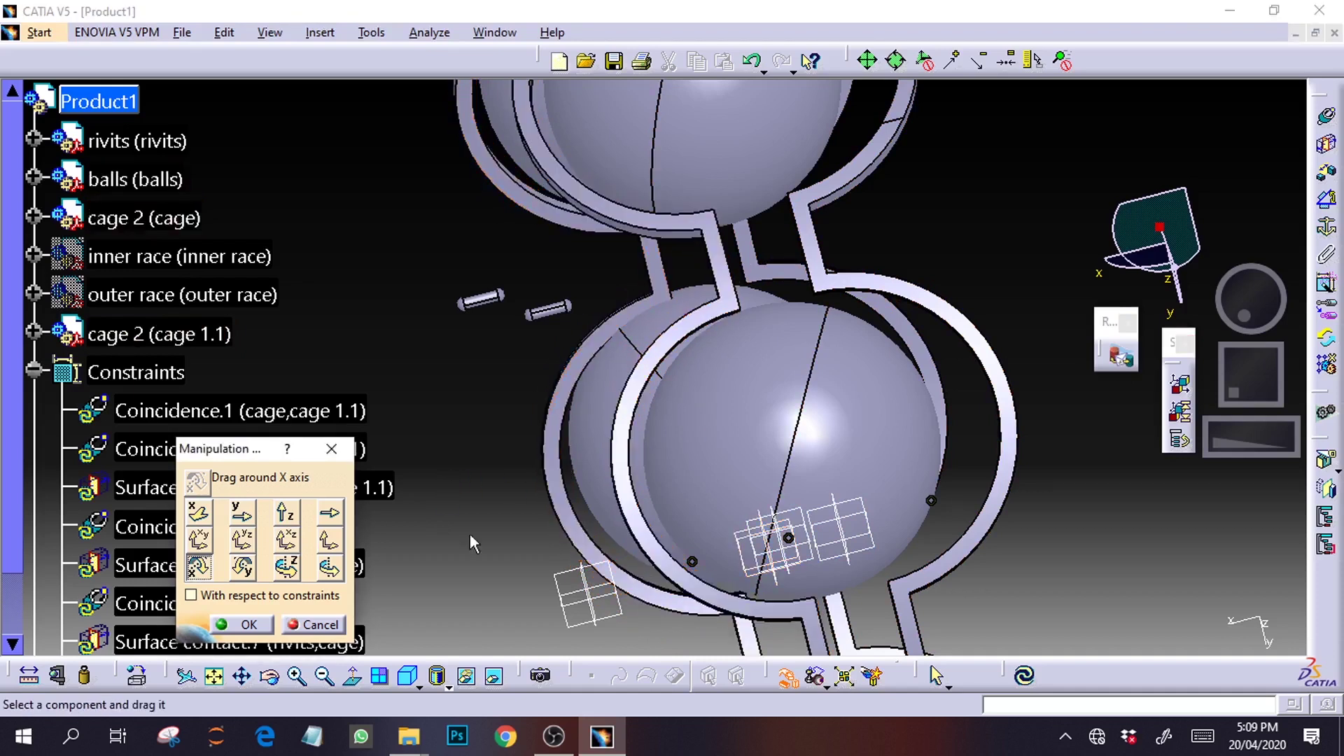
left_click(234, 622)
left_click(1024, 675)
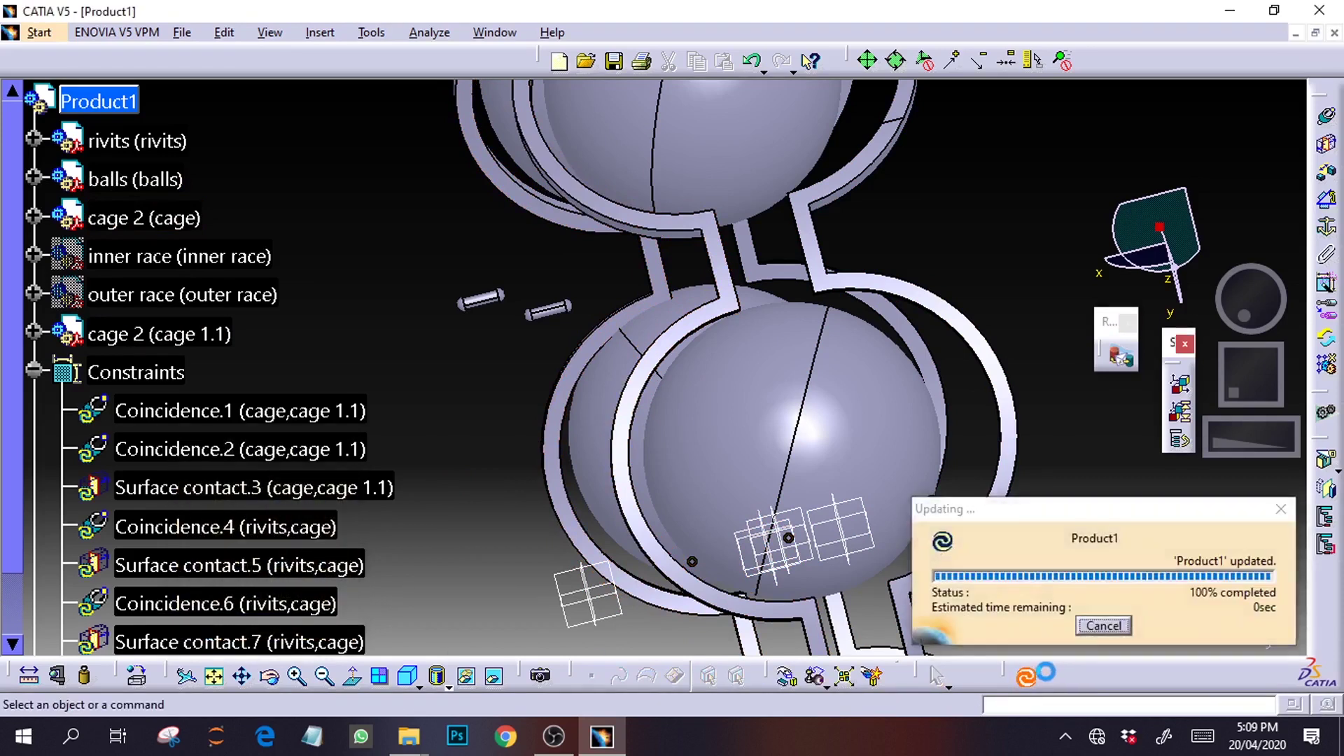
Shift the two cages along the X axis and update the assembly to centre them around the balls
left_click_drag(1241, 303, 1249, 303)
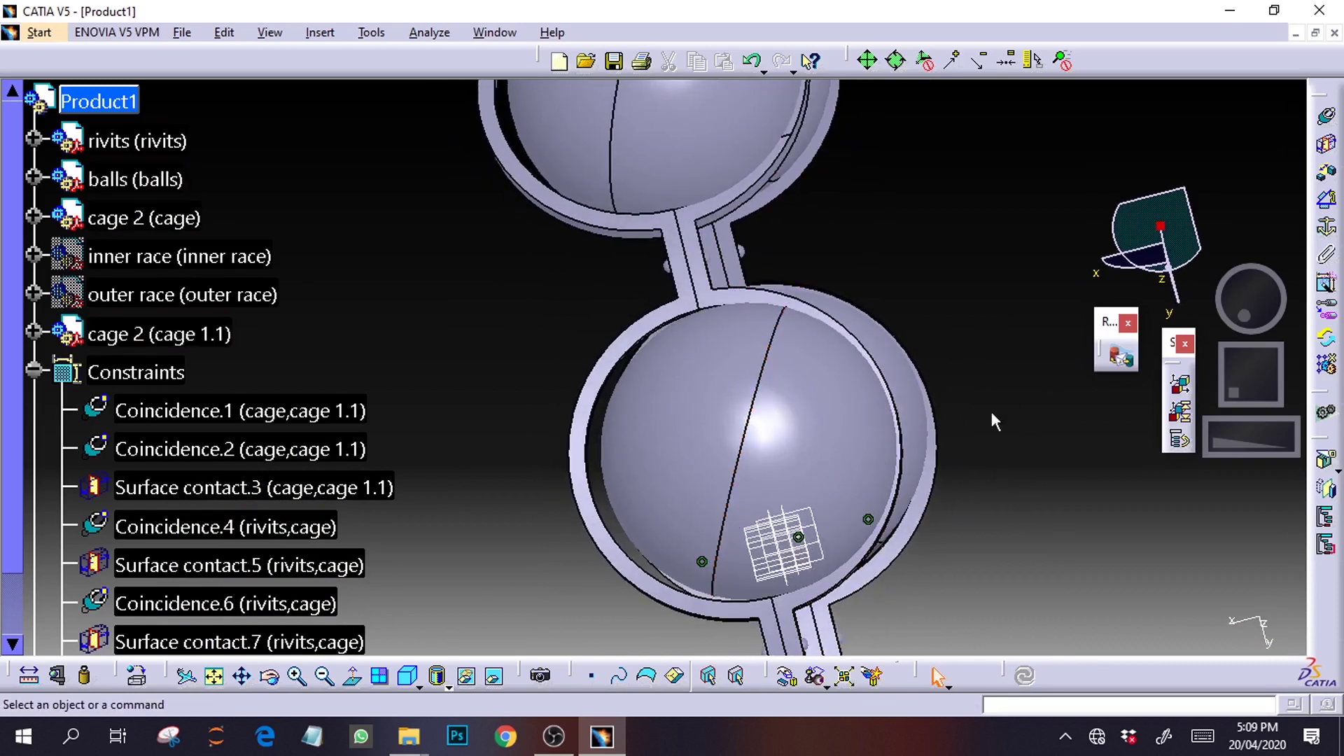
left_click_drag(1256, 306, 1260, 308)
left_click(788, 677)
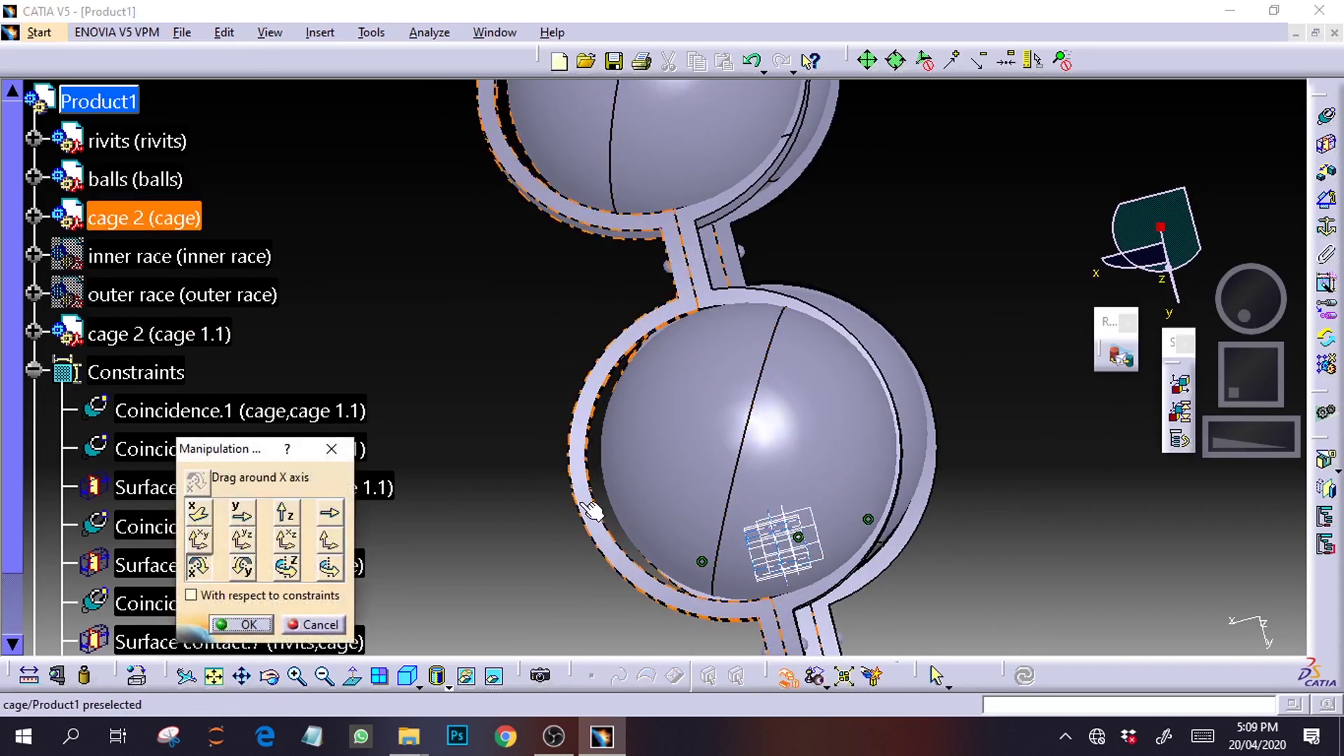
left_click_drag(793, 302, 651, 459)
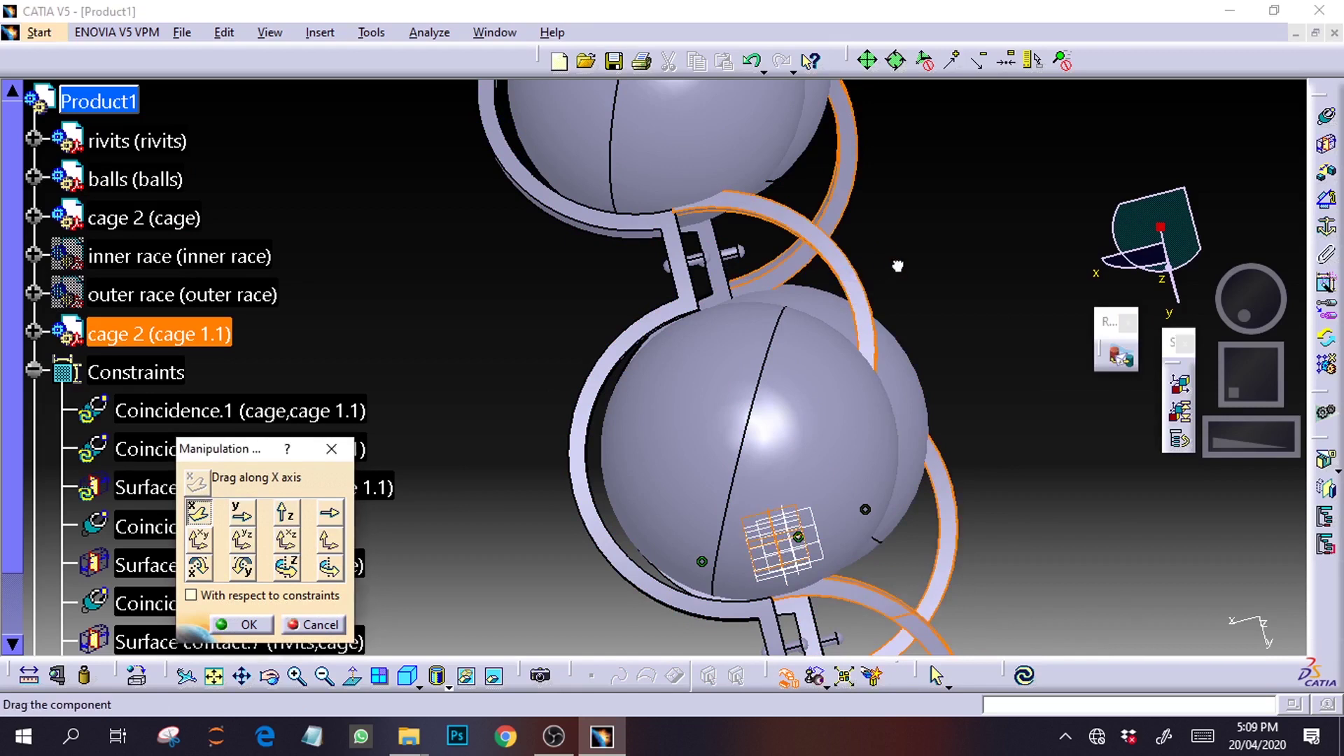
left_click_drag(893, 269, 1054, 227)
left_click_drag(593, 429, 584, 430)
left_click(270, 627)
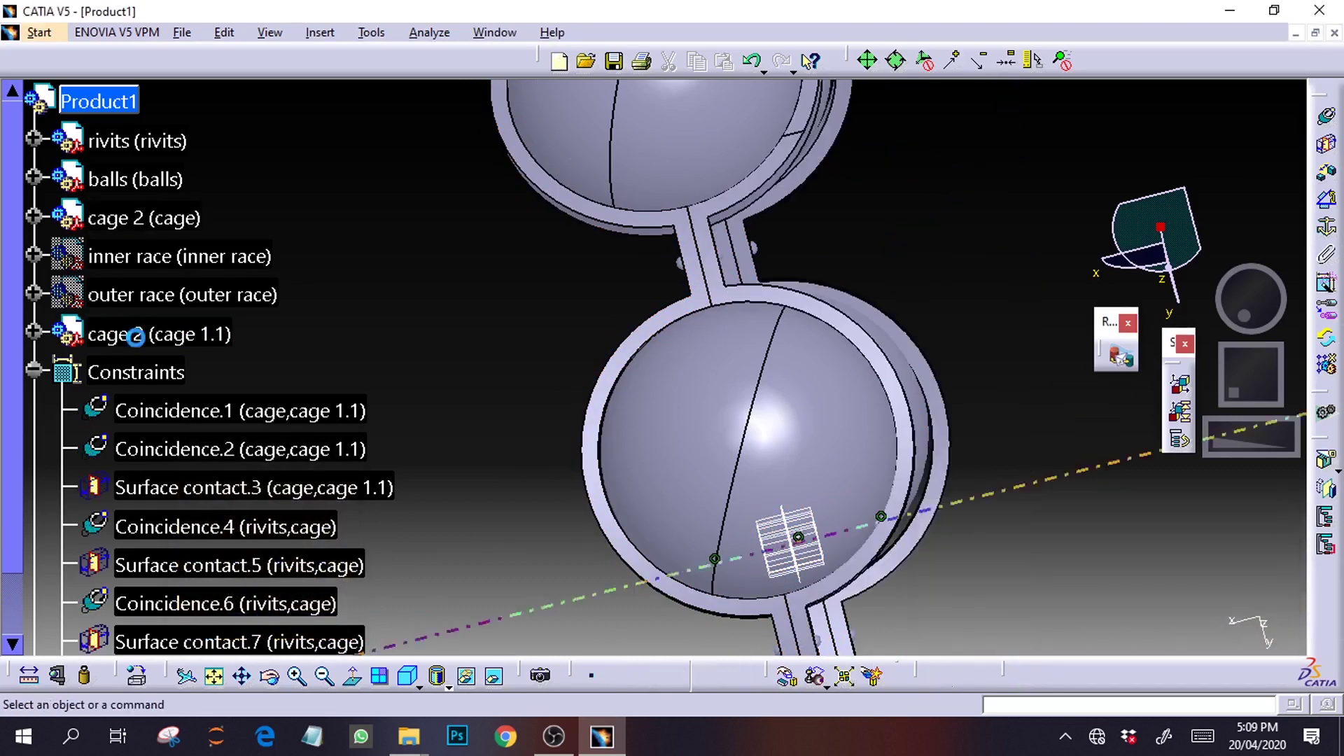
Unhide the inner race and the outer race around the caged balls
left_click_drag(1268, 303, 1284, 266)
left_click_drag(1252, 428, 1199, 420)
left_click_drag(1266, 446, 963, 424)
left_click_drag(1259, 304, 1328, 308)
left_click_drag(1240, 312, 1231, 359)
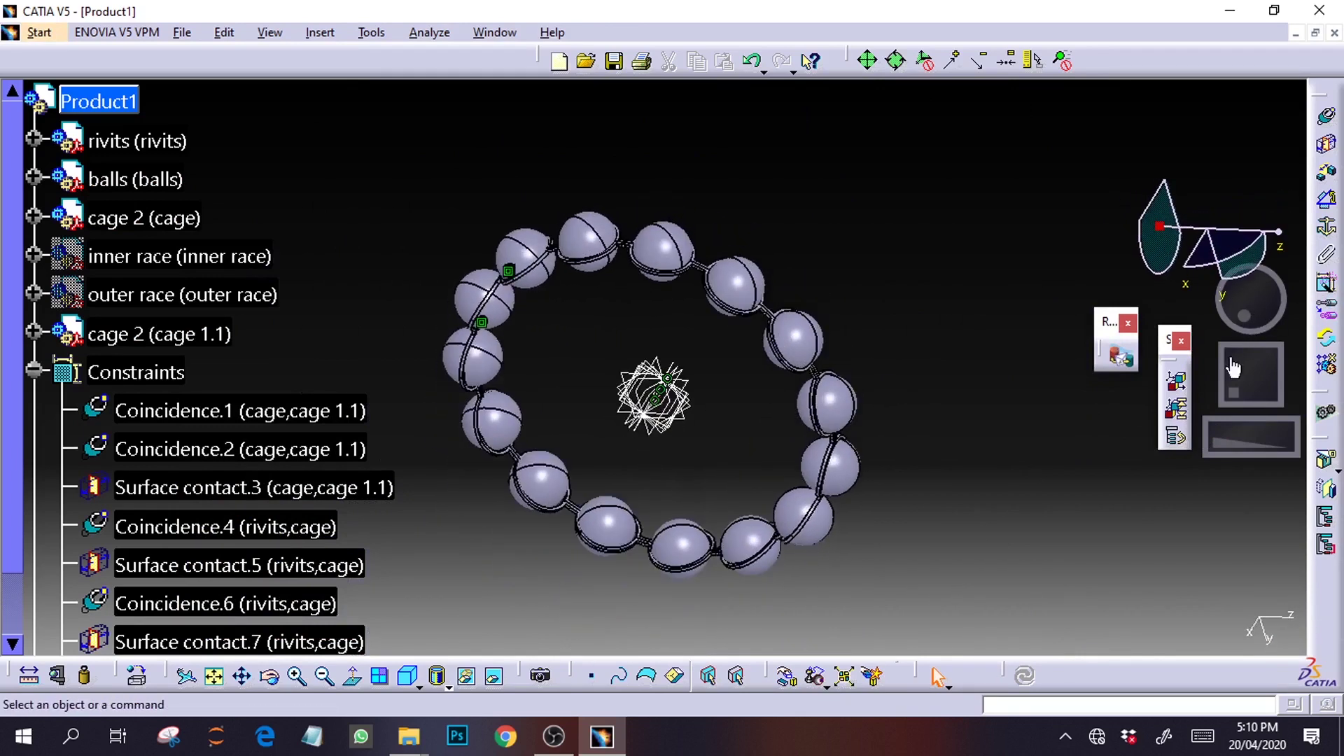
left_click_drag(1229, 452, 980, 442)
left_click_drag(1239, 379, 1279, 376)
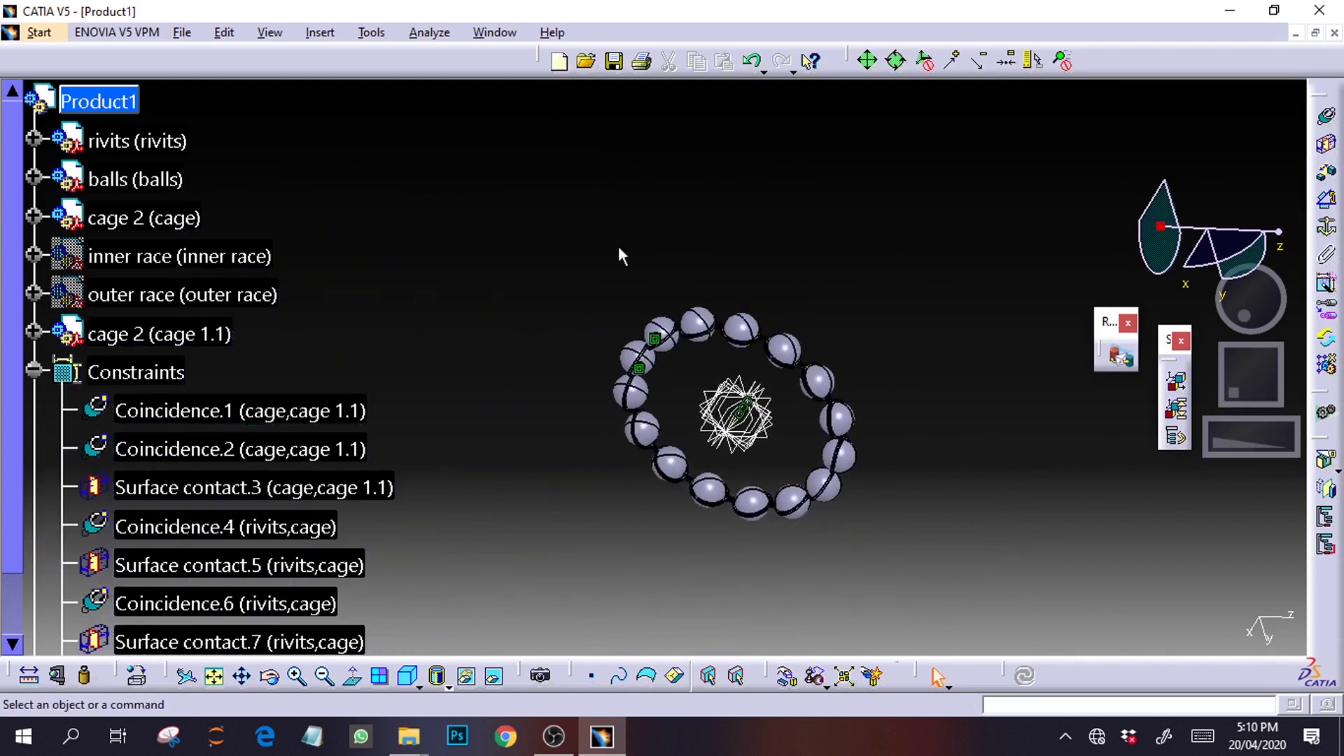
right_click(168, 263)
left_click(245, 319)
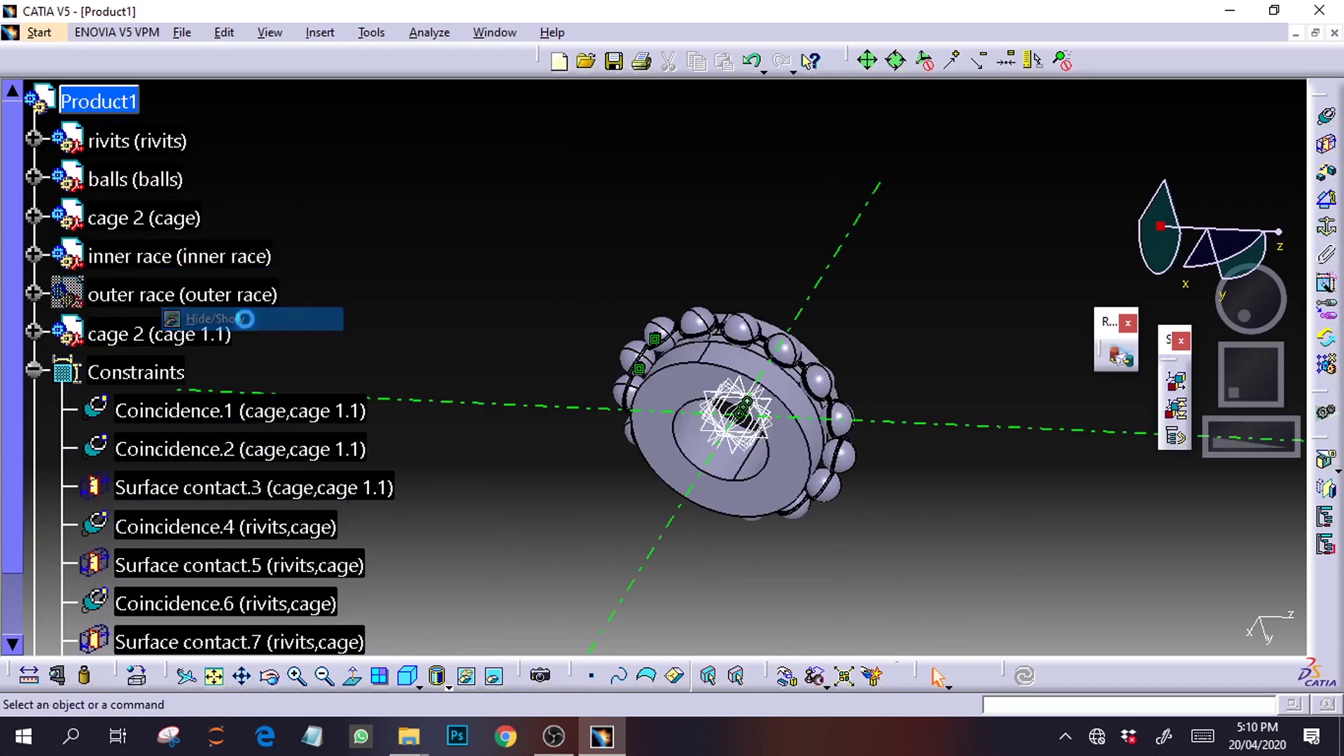
right_click(141, 297)
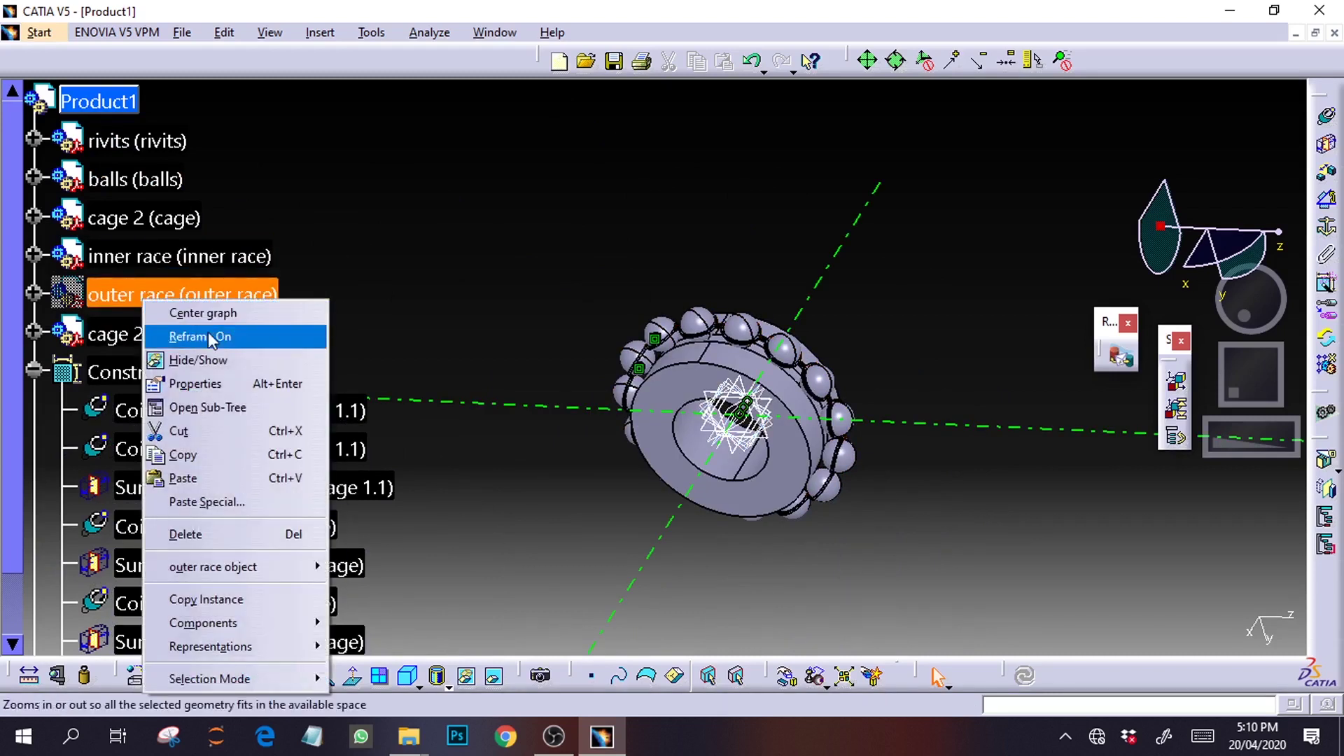
left_click(221, 364)
left_click_drag(1251, 325, 1256, 414)
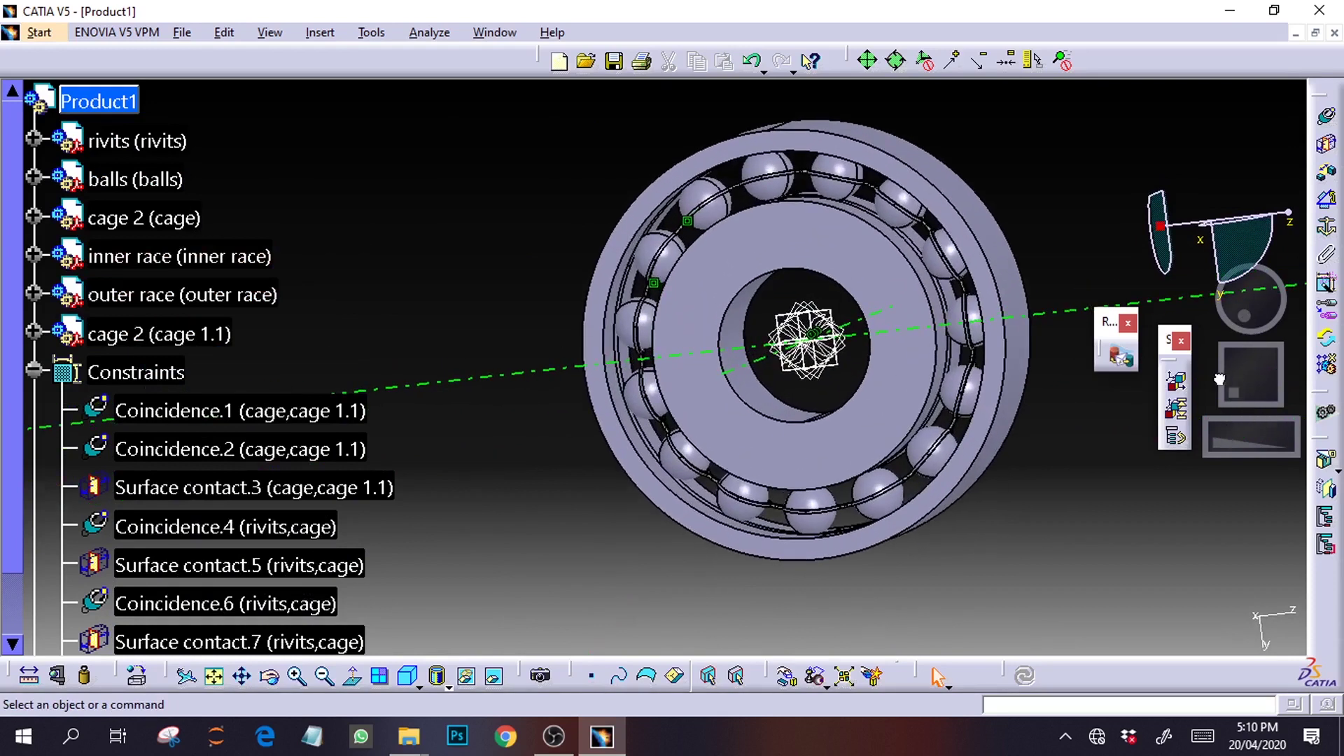
left_click(1268, 174)
left_click(572, 743)
left_click(570, 743)
left_click(269, 32)
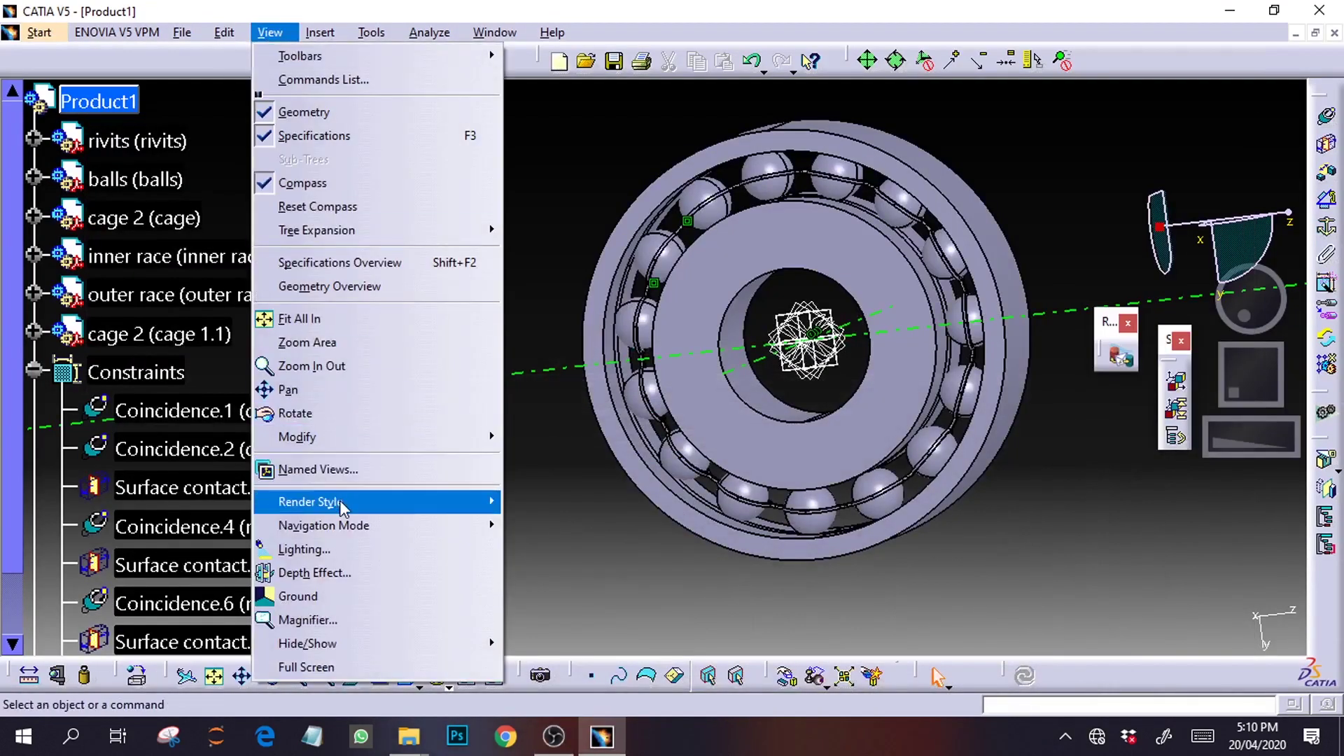
mouse_move(339, 501)
left_click(554, 709)
Examine the complete bearing from both sides, checking how the balls and riveted cages sit between the races
left_click_drag(1260, 371, 1238, 384)
left_click_drag(1245, 318, 1233, 326)
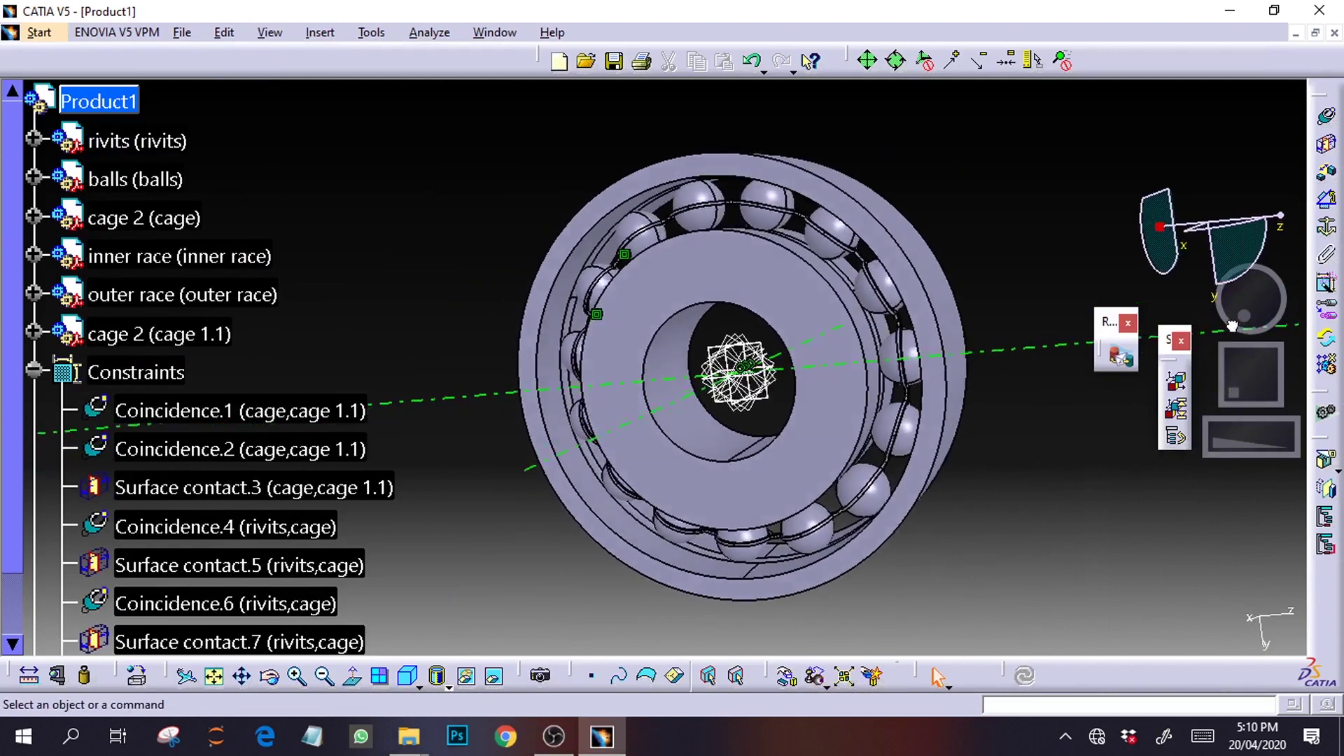
middle_click_drag(1233, 326, 1216, 389)
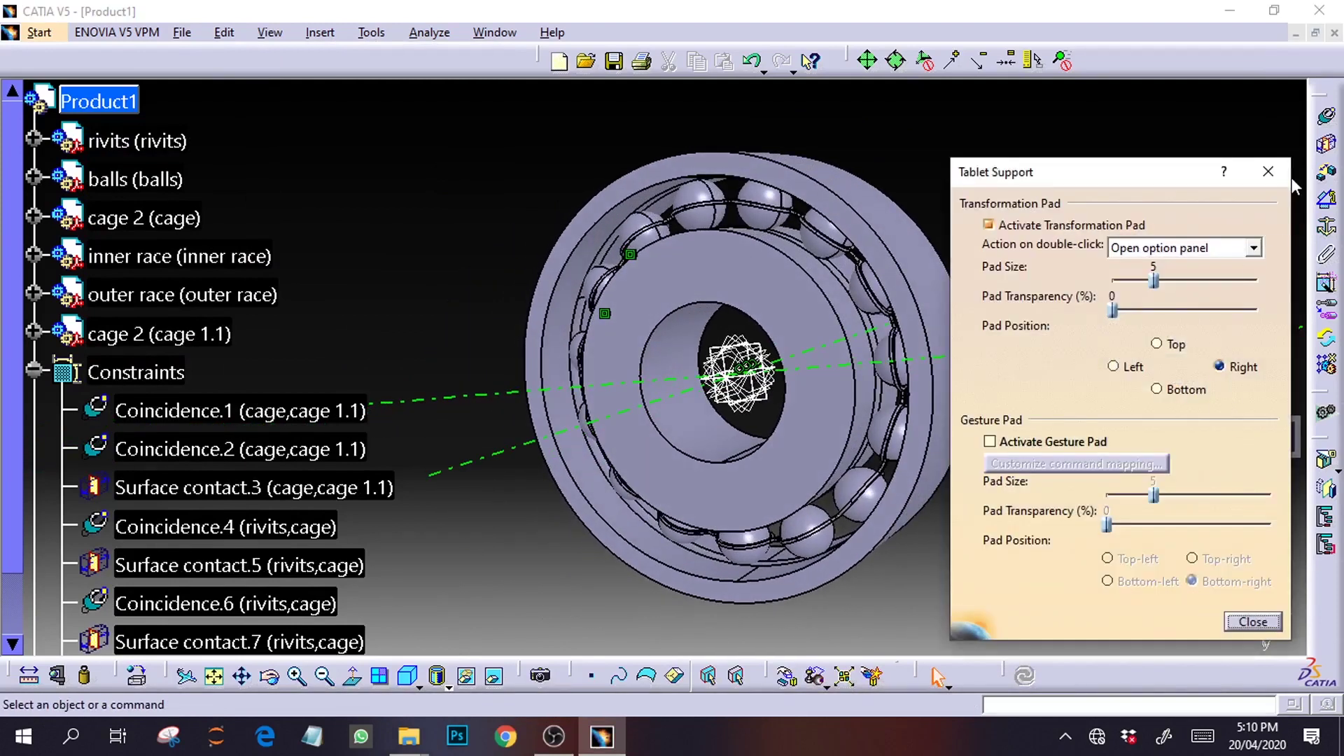
left_click(1277, 170)
left_click_drag(1234, 446, 1178, 434)
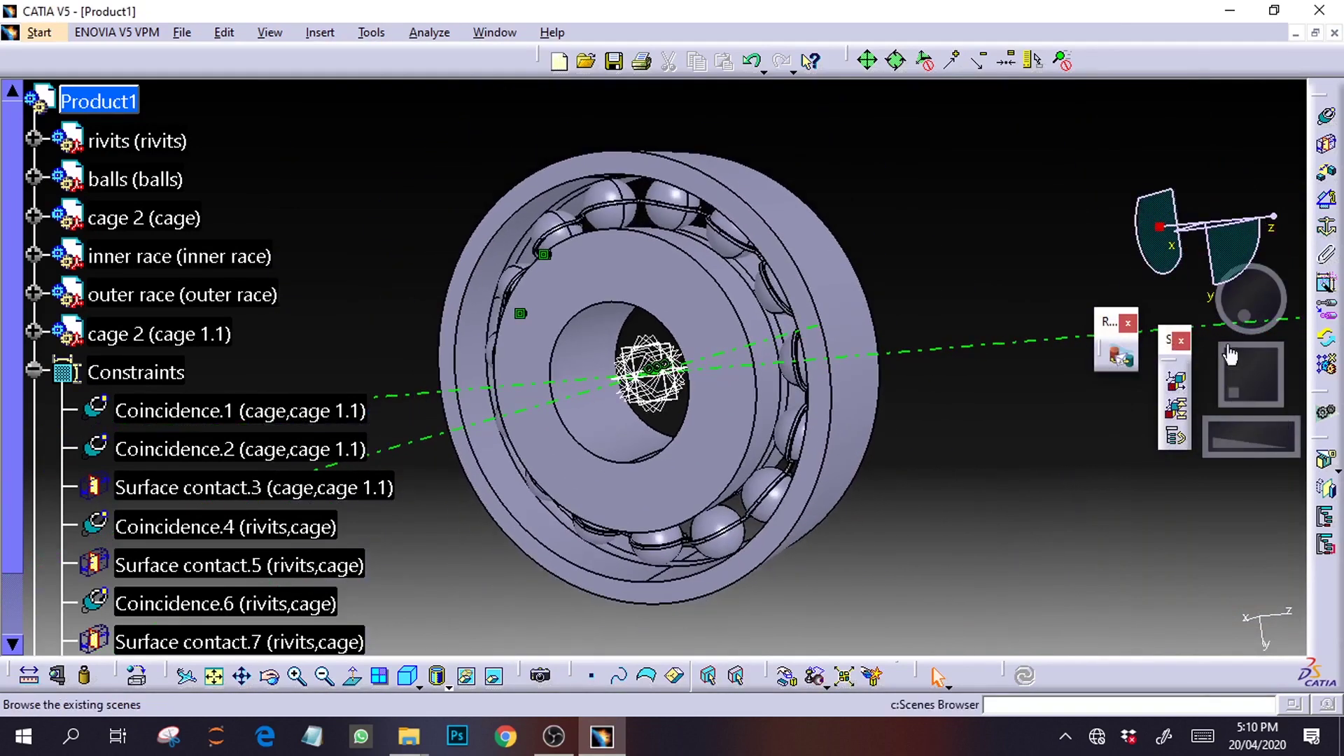
left_click_drag(1249, 293, 1297, 302)
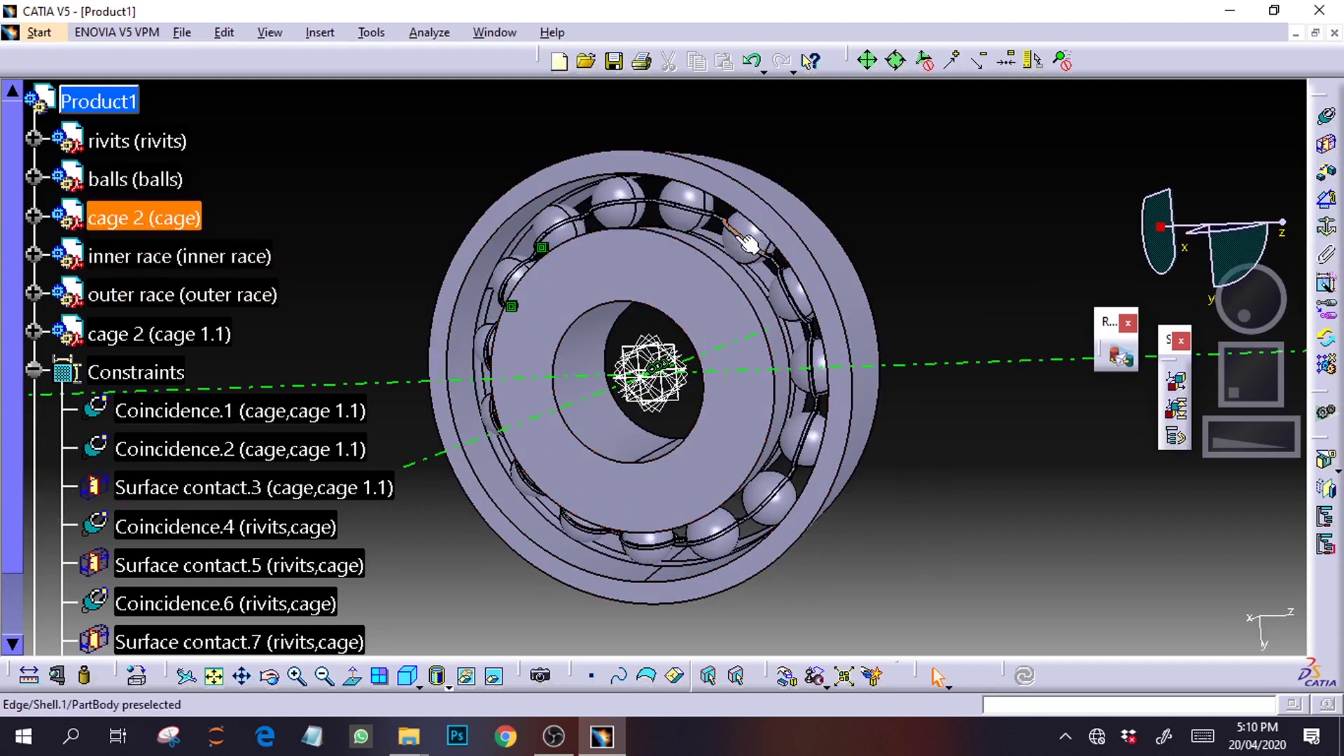
left_click_drag(1255, 318, 1203, 348)
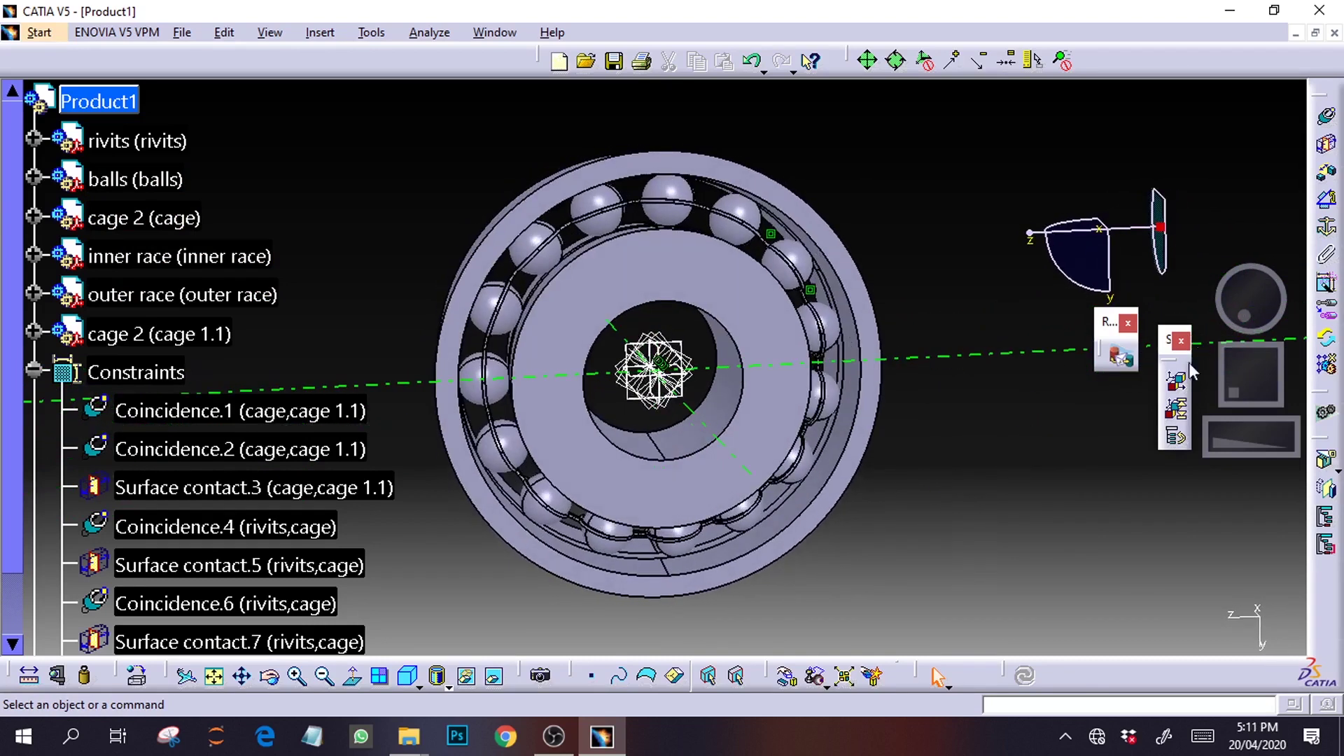
left_click(569, 746)
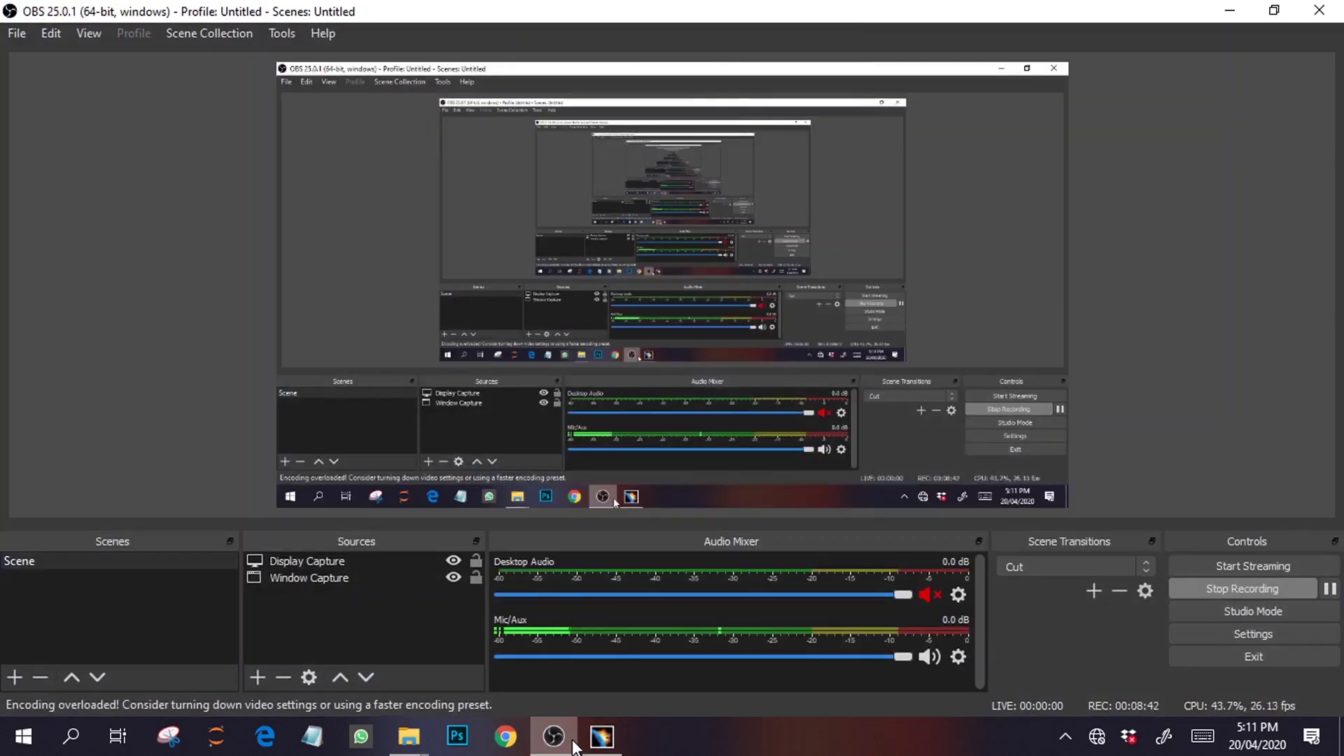